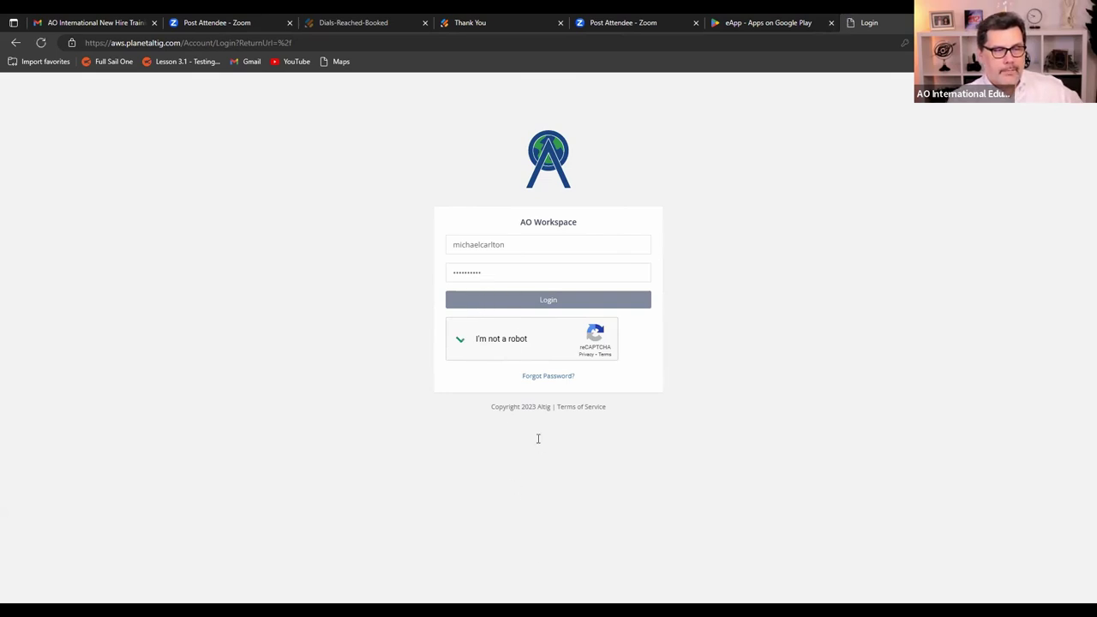
# Attempt login with the saved password and reCAPTCHA, then clear the rejected username.
pyautogui.click(527, 312)
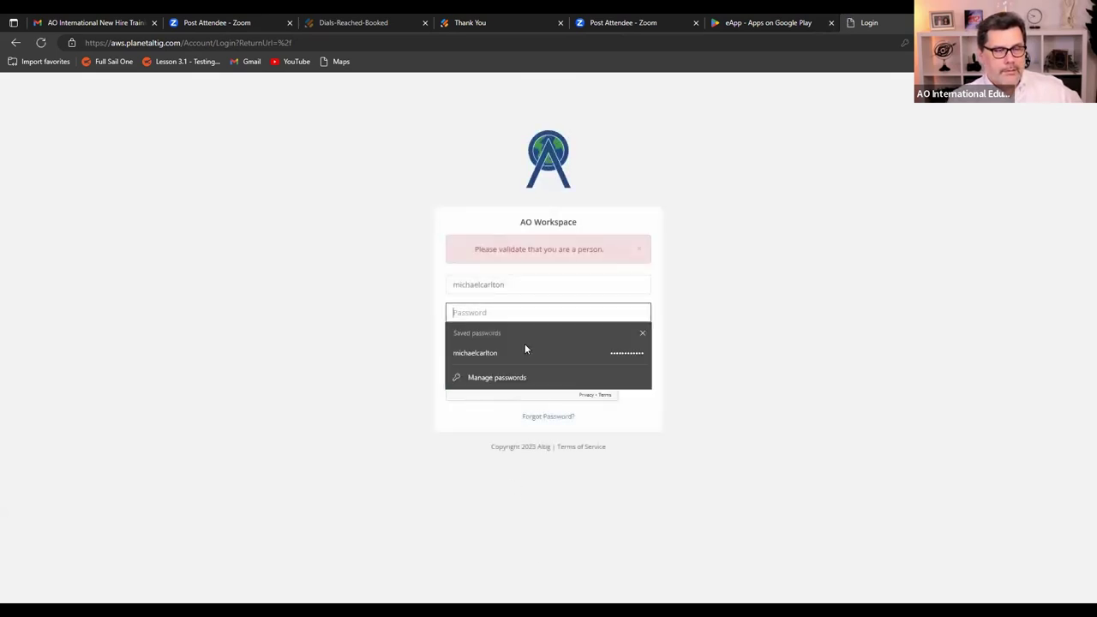
pyautogui.click(525, 348)
pyautogui.click(461, 378)
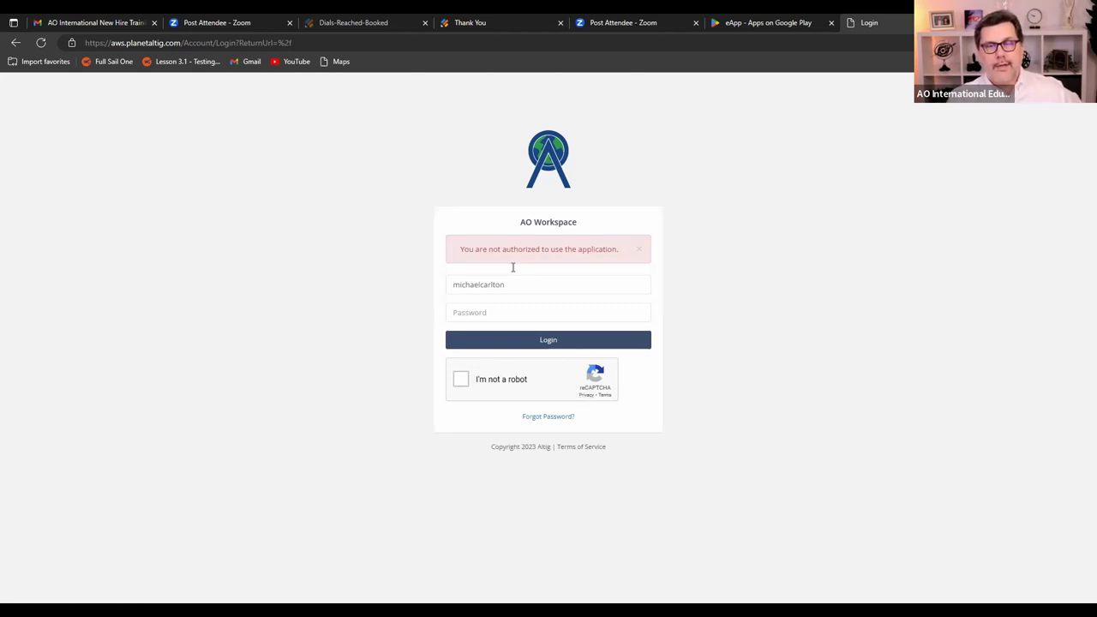
pyautogui.doubleClick(467, 249)
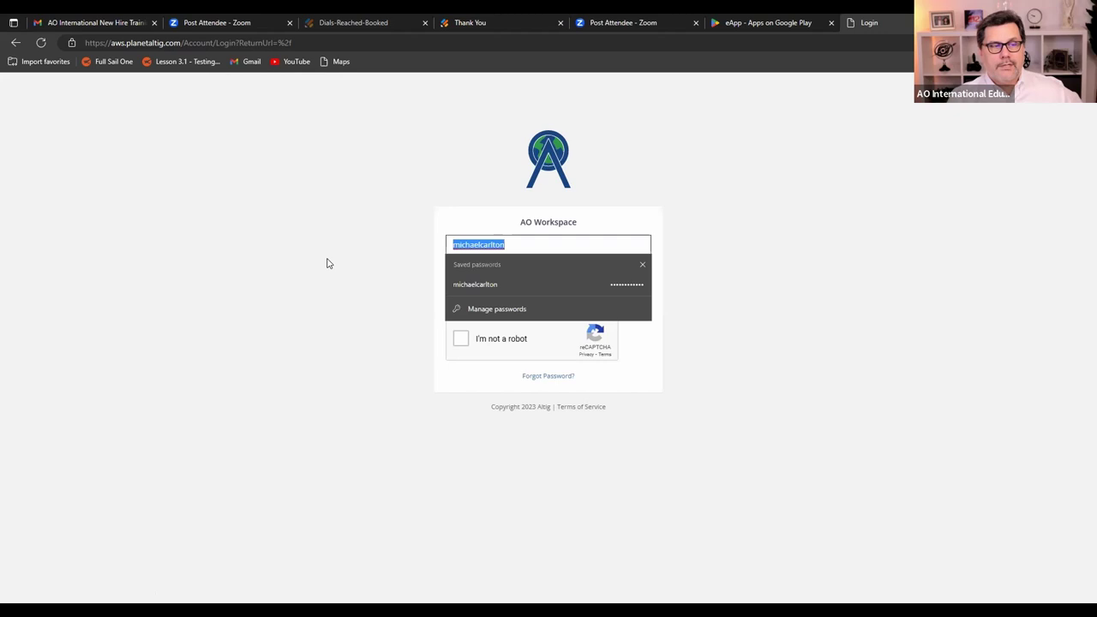
pyautogui.press('BackSpace')
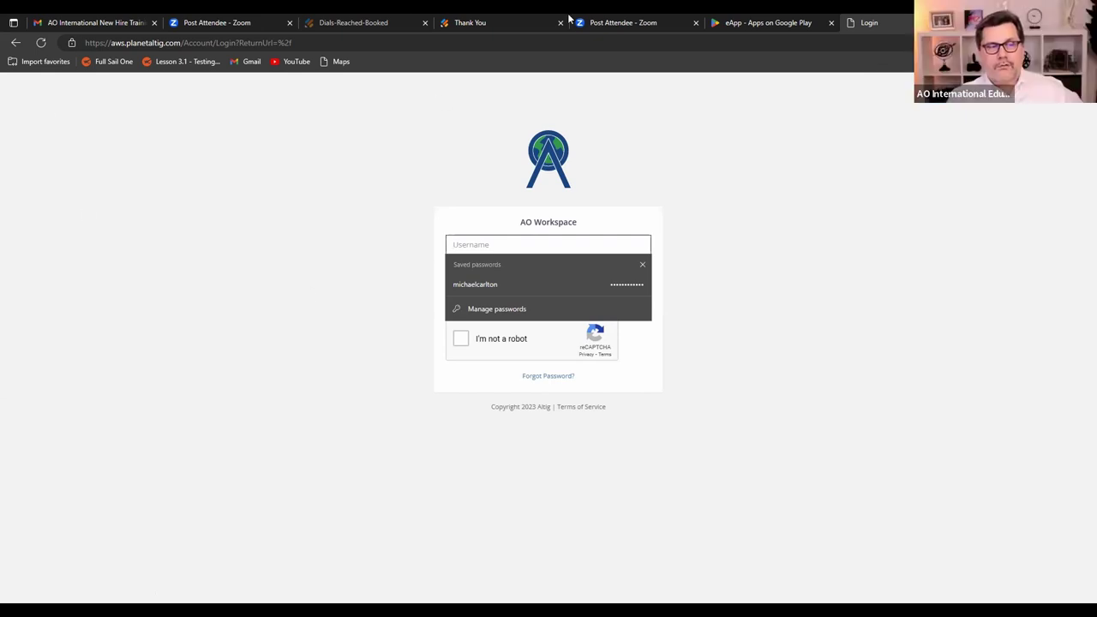
# Dismiss the saved-password suggestions to reveal the eApp Software Download page.
pyautogui.click(686, 244)
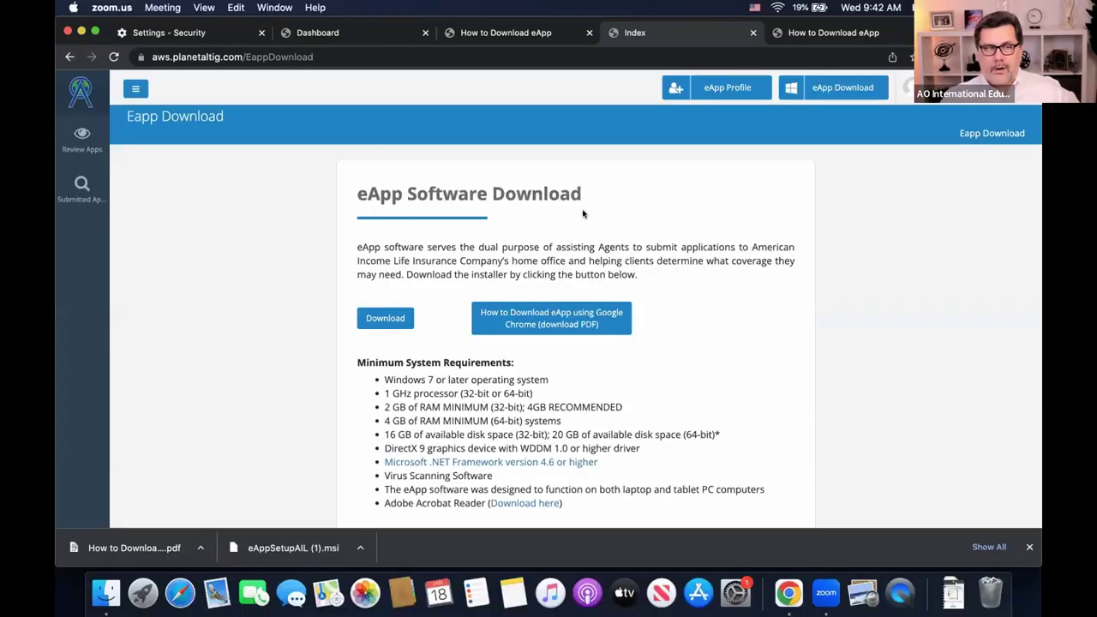
# Return to the browser's eApp Download page and open eAppSetupAIL (1).msi from downloads.
pyautogui.press('super+Tab')
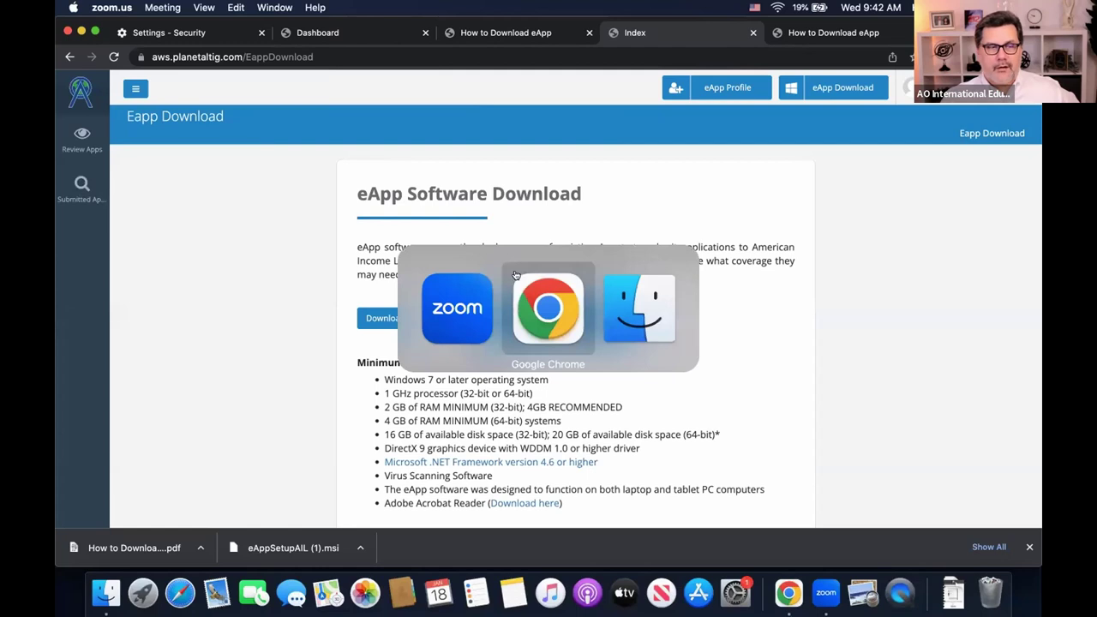
pyautogui.click(820, 591)
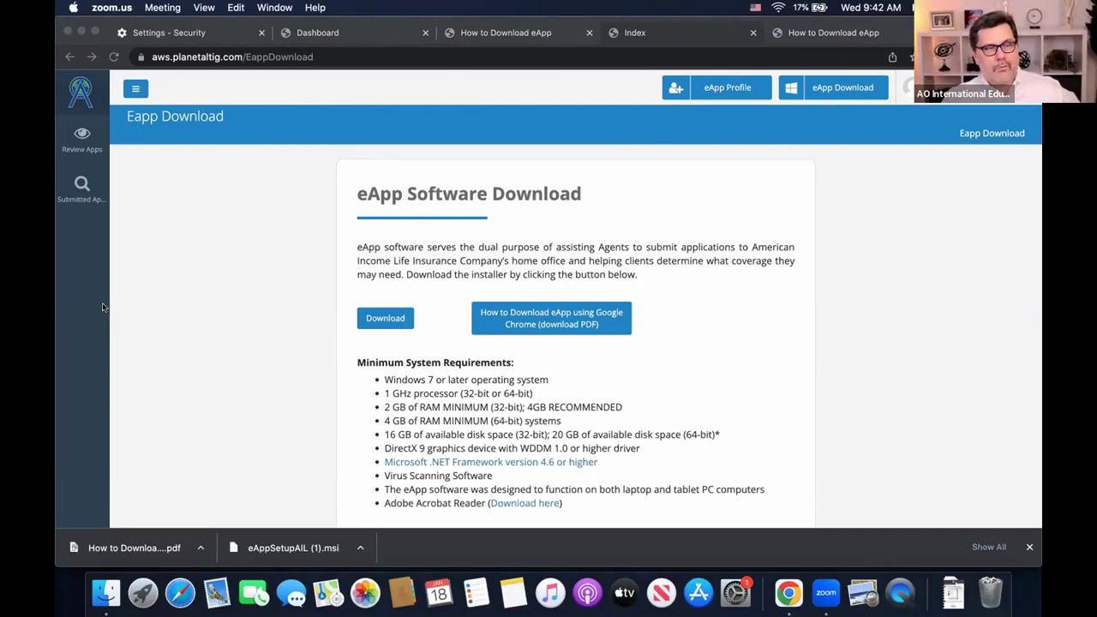
pyautogui.click(151, 173)
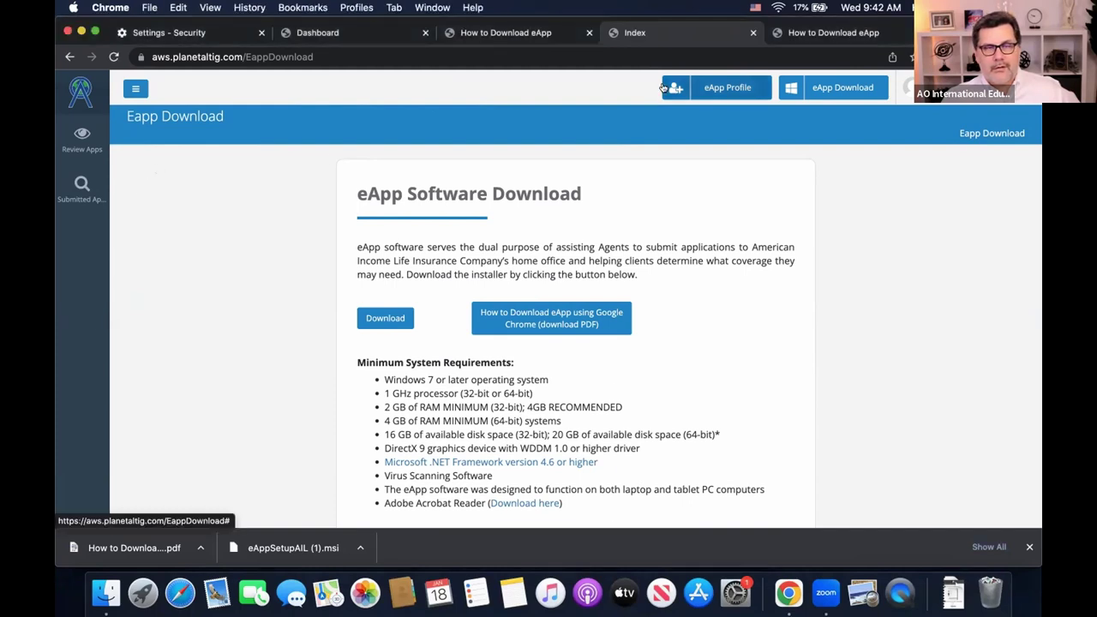
pyautogui.press('XF86AudioRaiseVolume')
pyautogui.press('XF86AudioRaiseVolume')
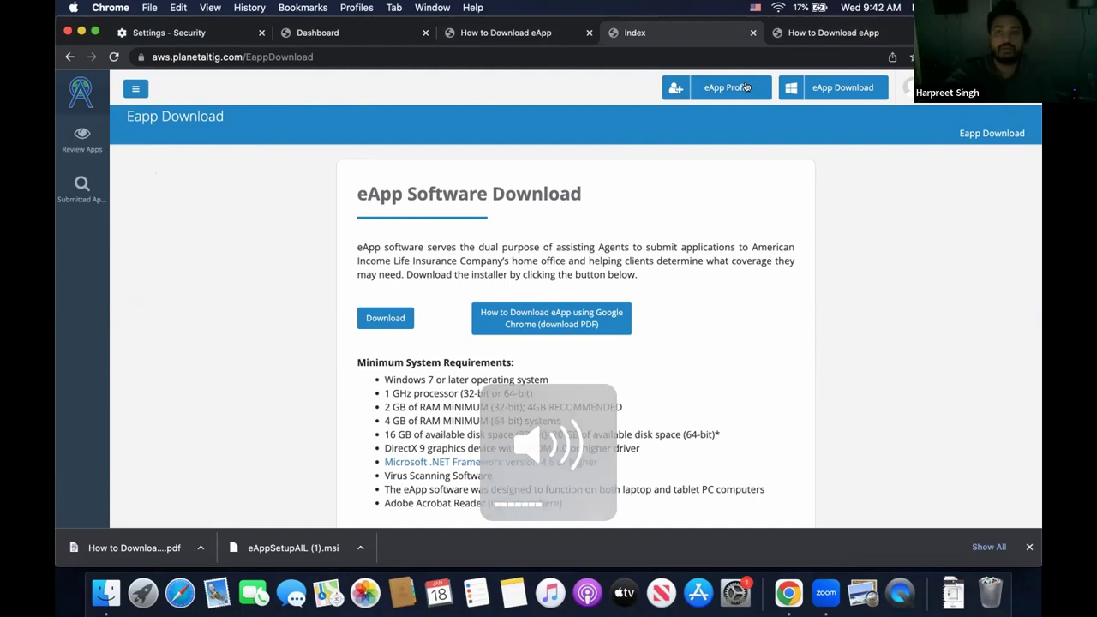
pyautogui.click(824, 87)
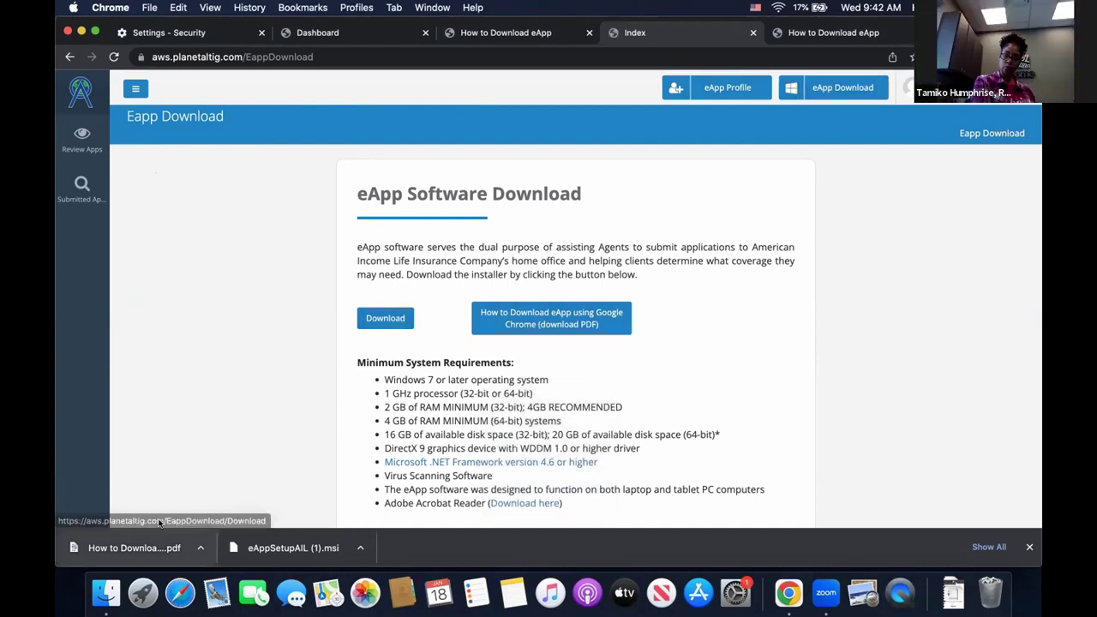
pyautogui.click(269, 547)
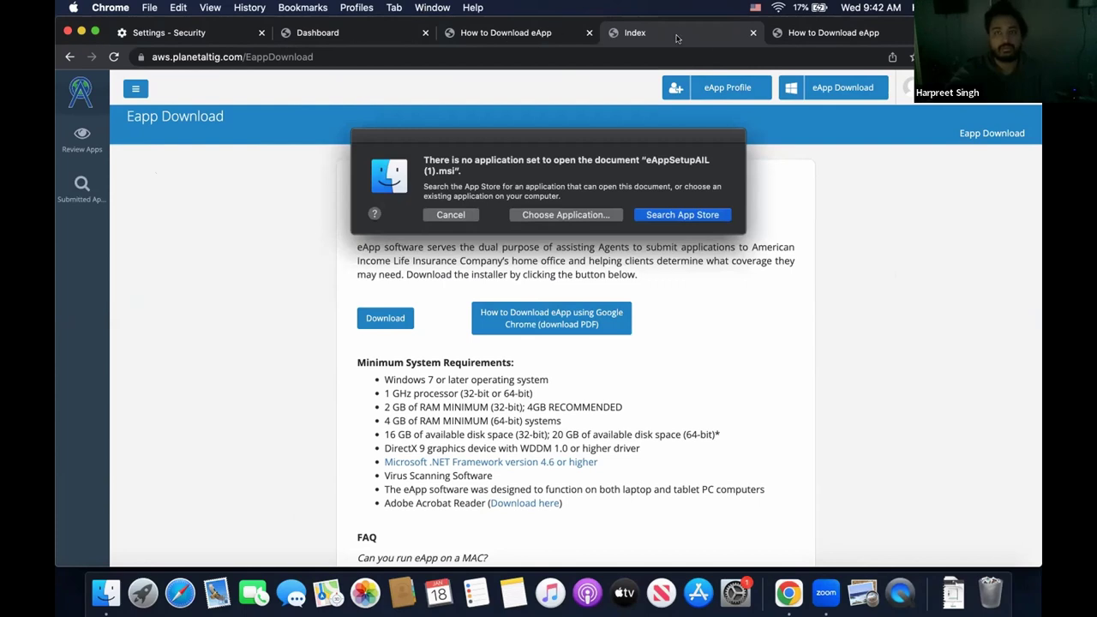
# Dismiss the no-application warning and bring up the AIL eApp 11.17.24 launcher.
pyautogui.press('XF86AudioRaiseVolume')
pyautogui.press('XF86AudioRaiseVolume')
pyautogui.press('XF86AudioRaiseVolume')
pyautogui.press('XF86AudioRaiseVolume')
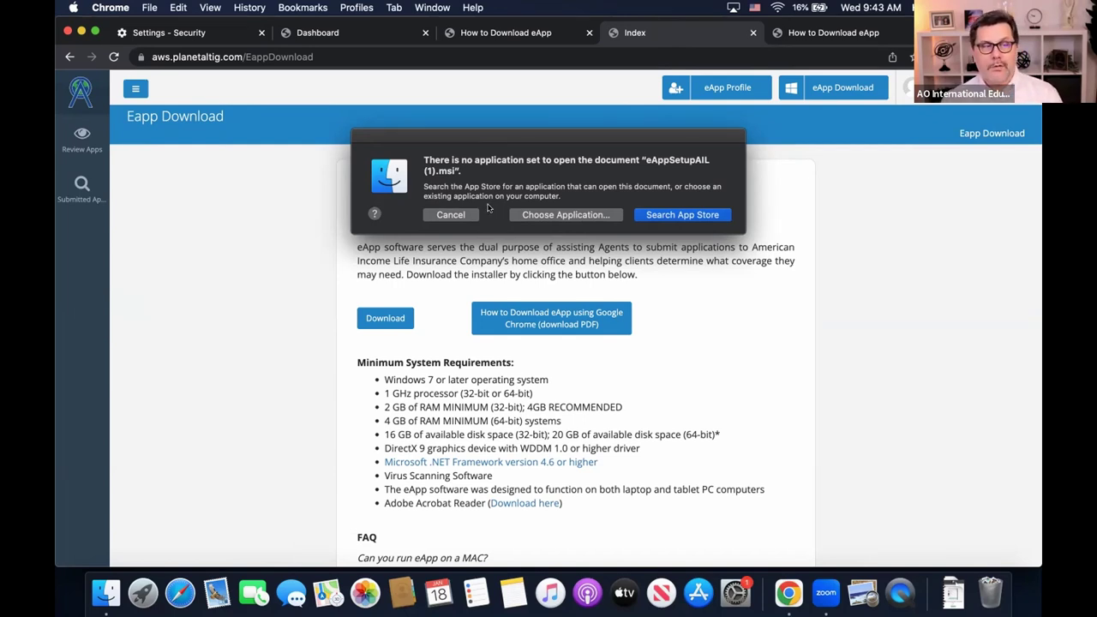
pyautogui.click(449, 215)
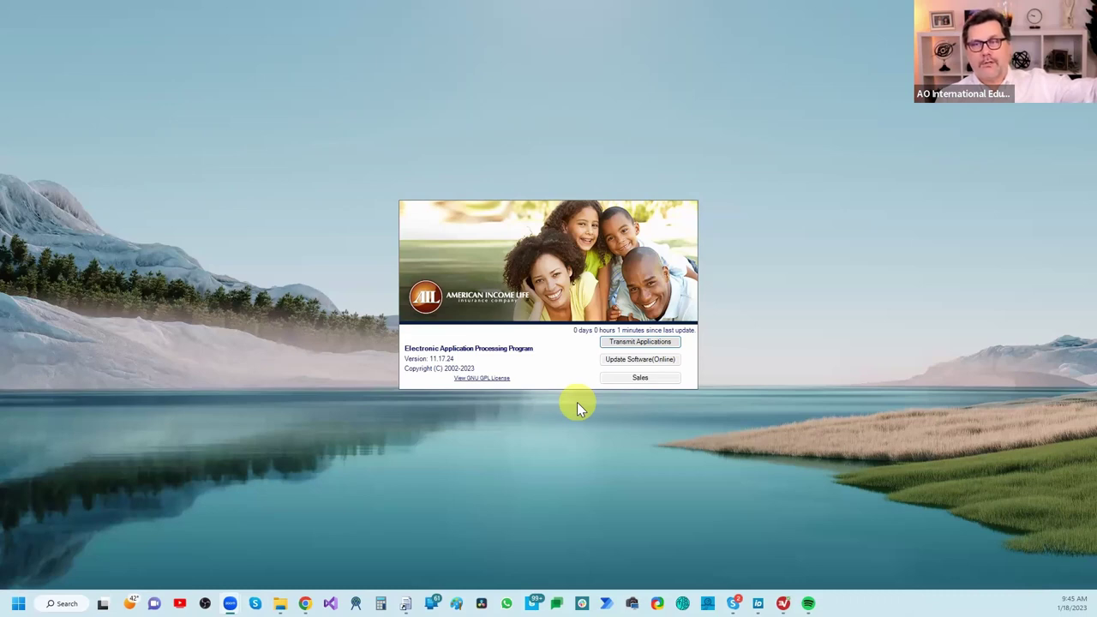
# Choose Update Software(Online), select agency AO, and enter the training user name and password.
pyautogui.click(622, 364)
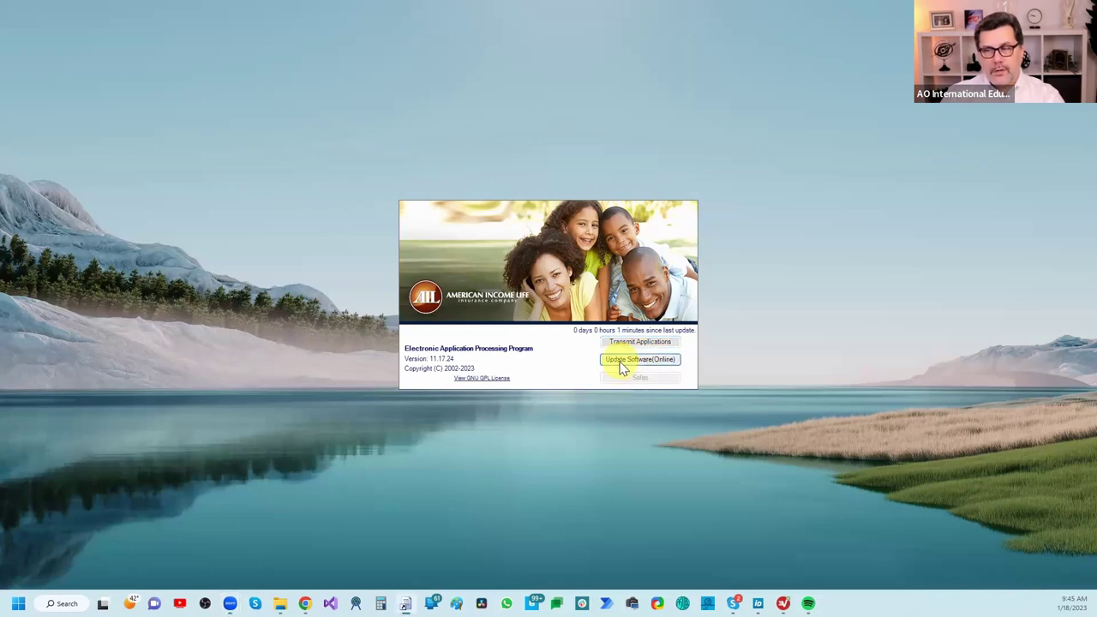
pyautogui.click(601, 335)
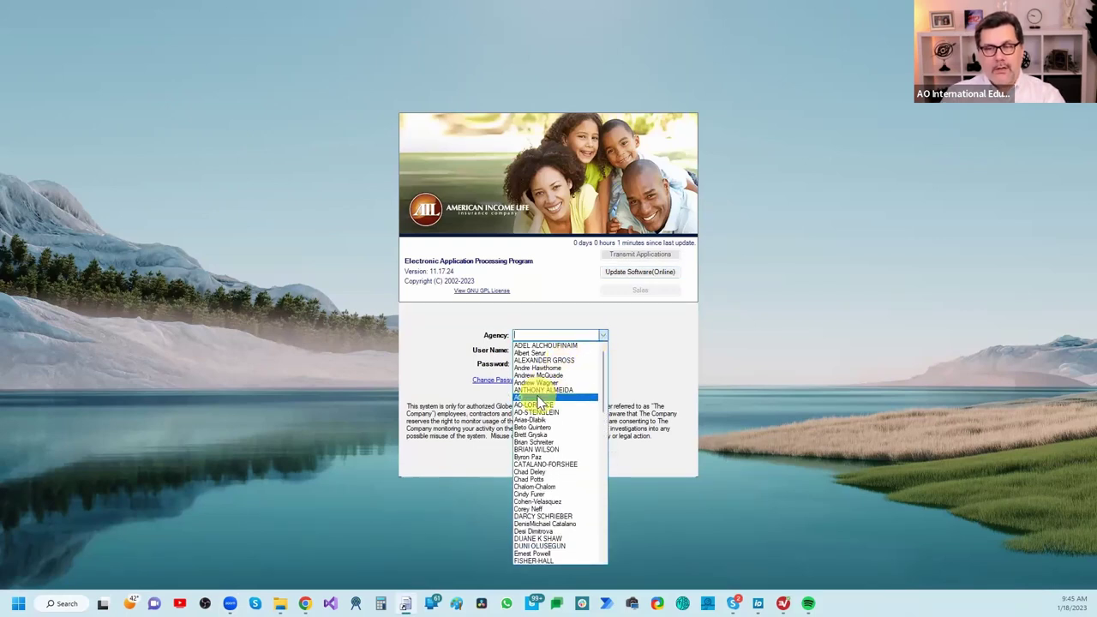
pyautogui.click(536, 397)
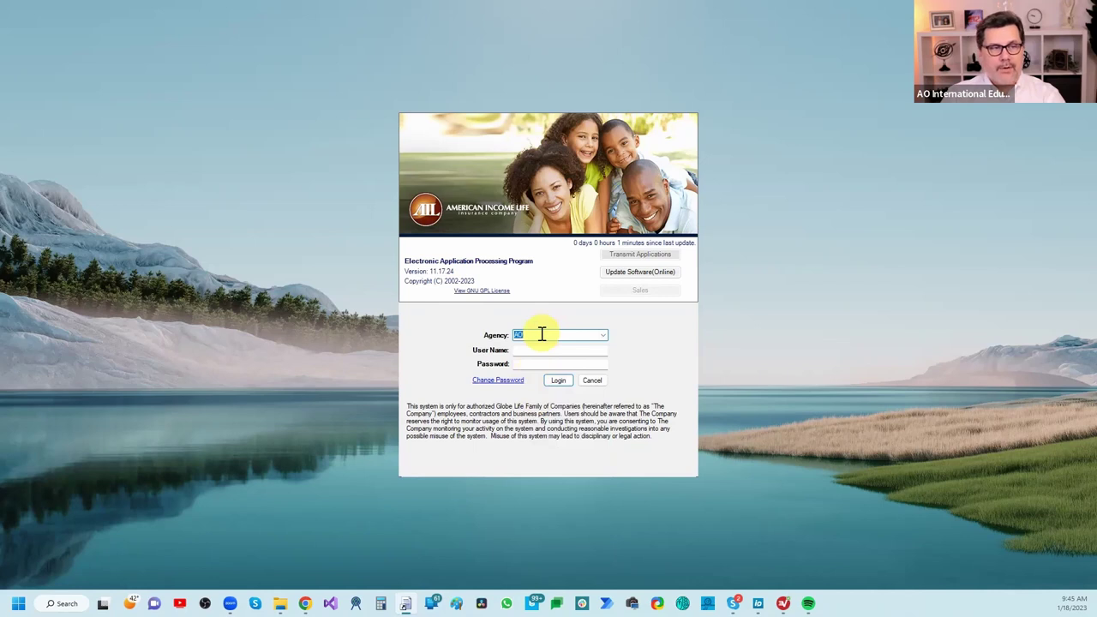
pyautogui.click(524, 350)
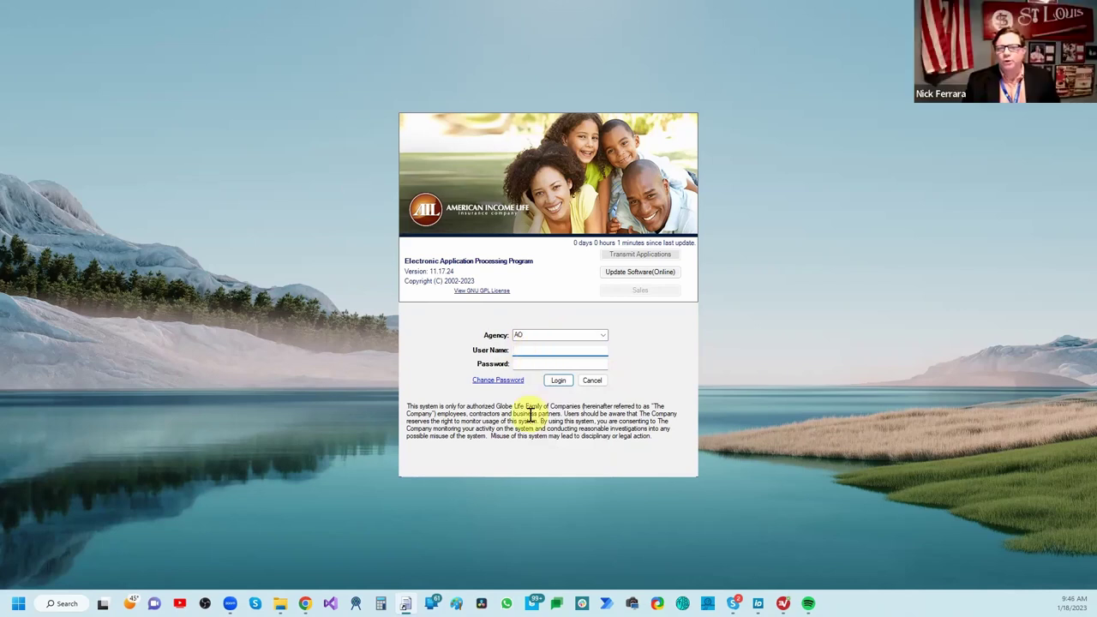
pyautogui.write('EAPPTRAINING')
pyautogui.press('Tab')
pyautogui.write('•••••••')
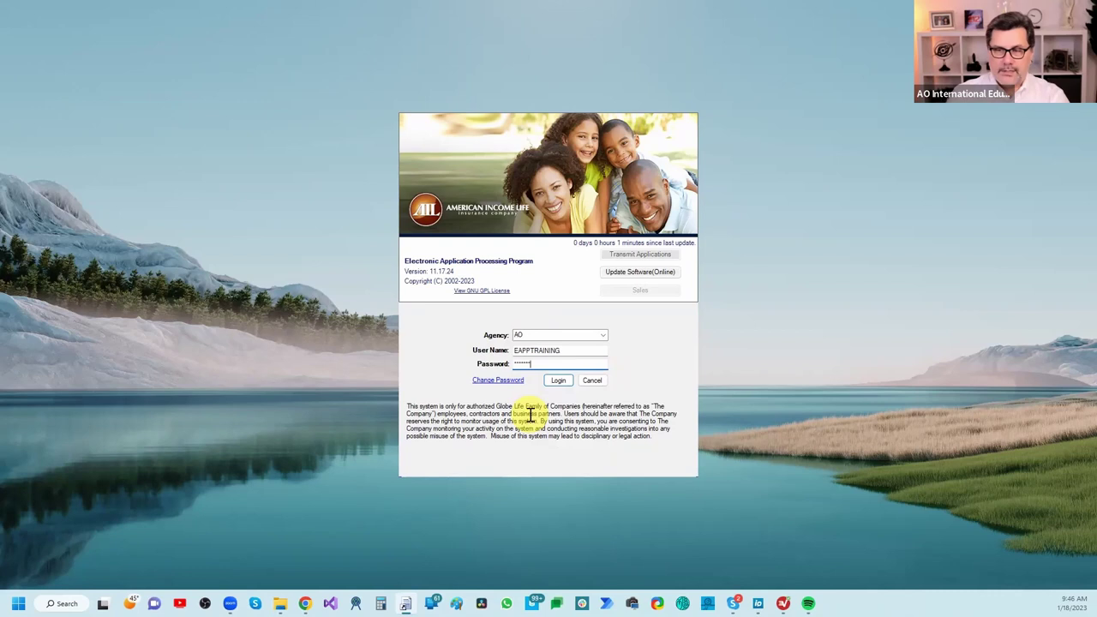
pyautogui.write('•')
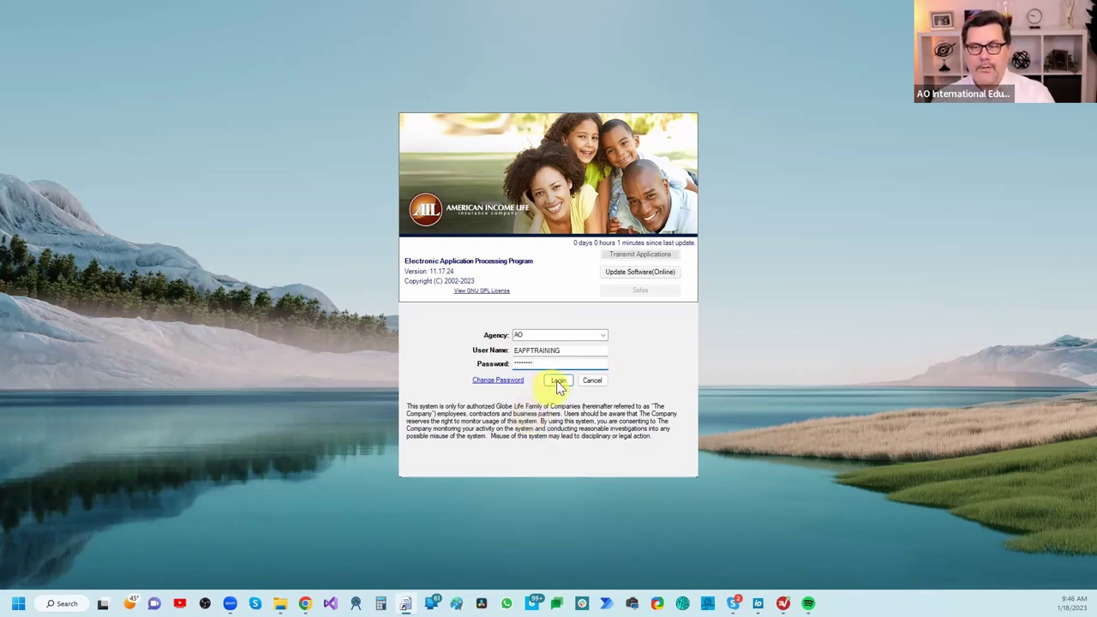
# Submit the training account login and wait for the Training Mode Welcome screen.
pyautogui.click(557, 381)
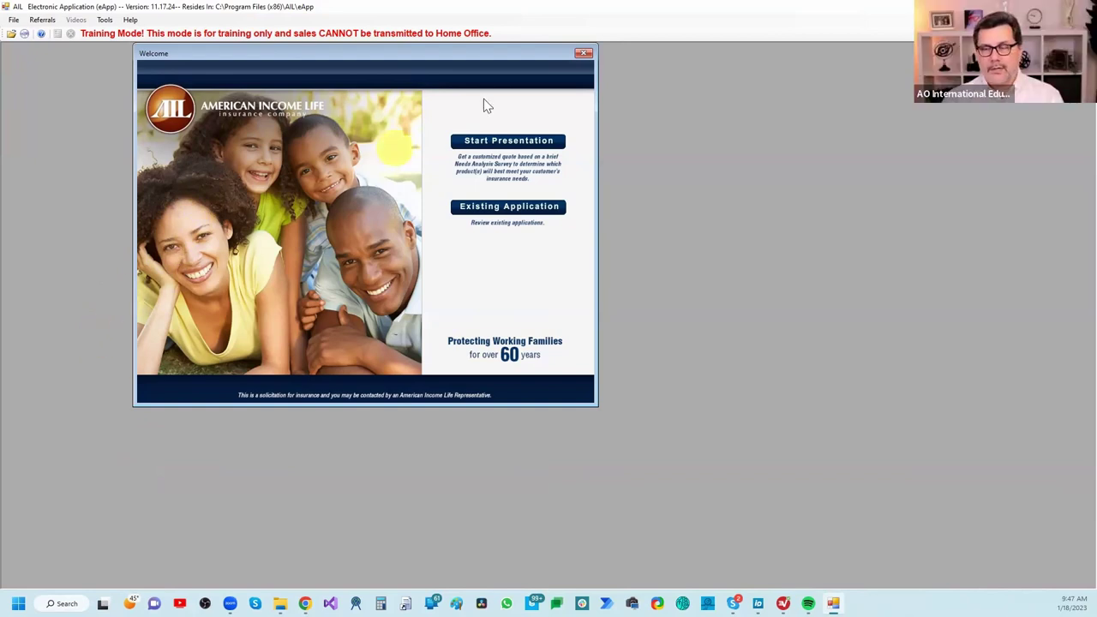
pyautogui.click(507, 17)
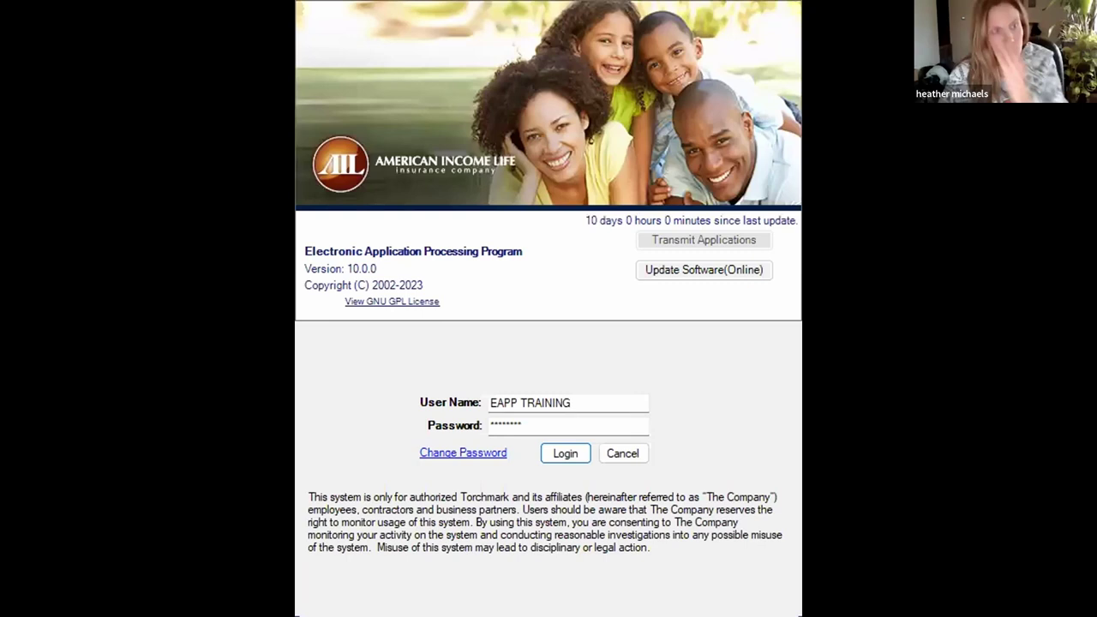
# After the Login failed message, delete the space from the attendee's user name and retry.
pyautogui.click(587, 454)
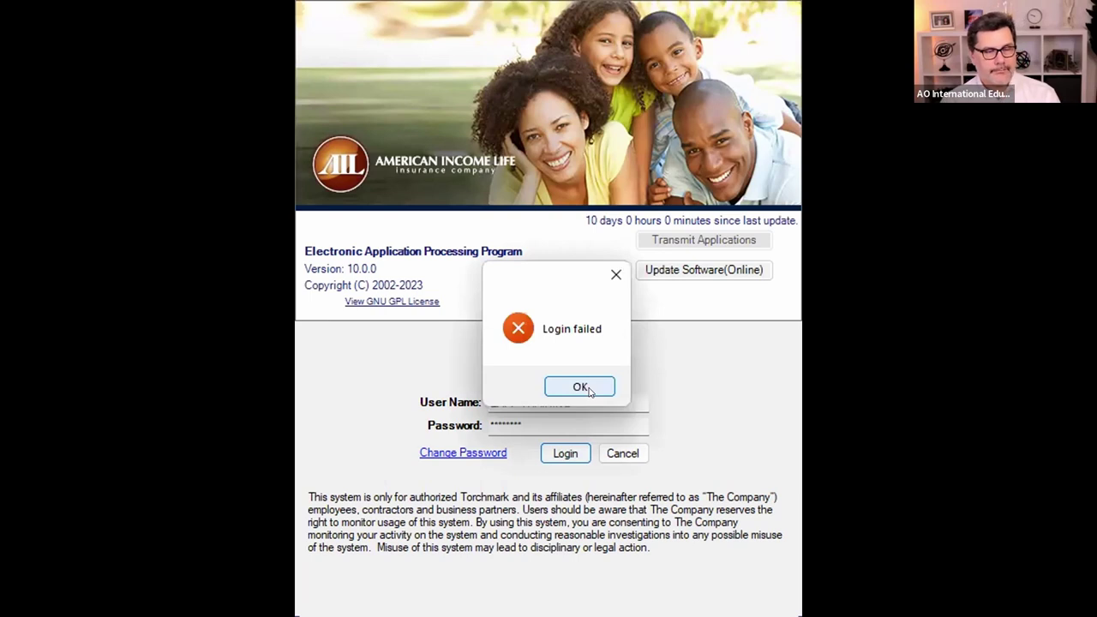
pyautogui.click(589, 390)
pyautogui.click(518, 396)
pyautogui.press('Left')
pyautogui.press('BackSpace')
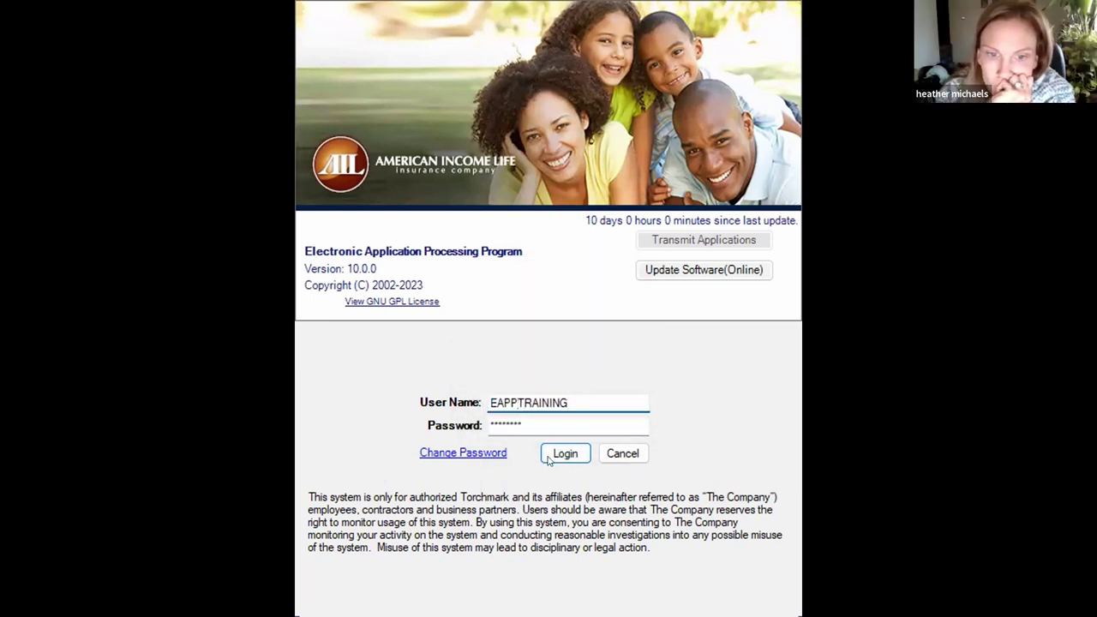
pyautogui.click(551, 458)
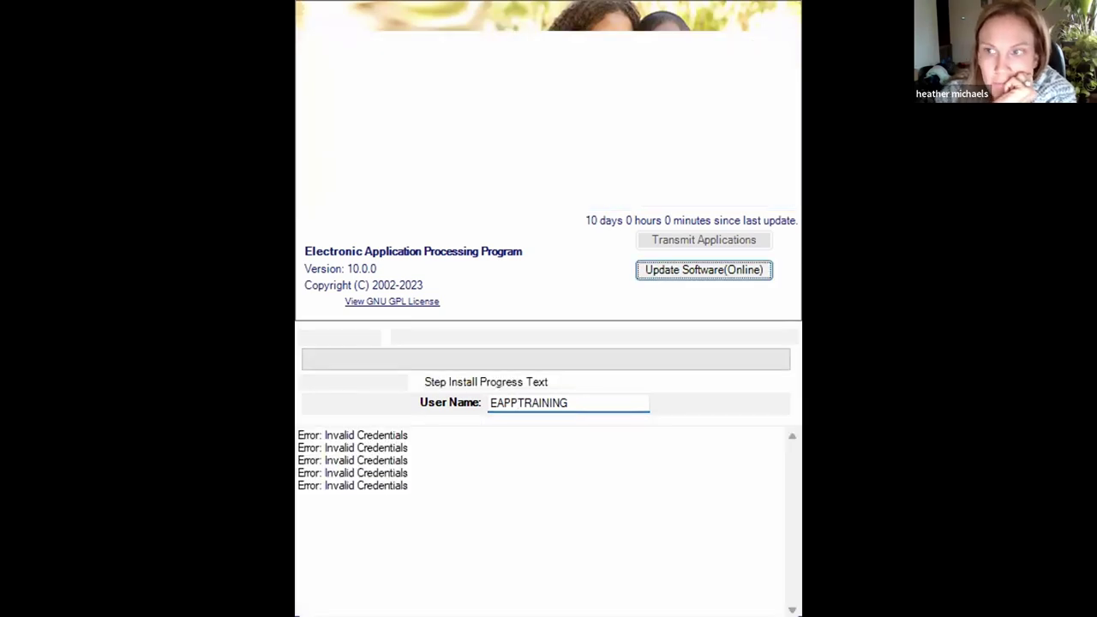
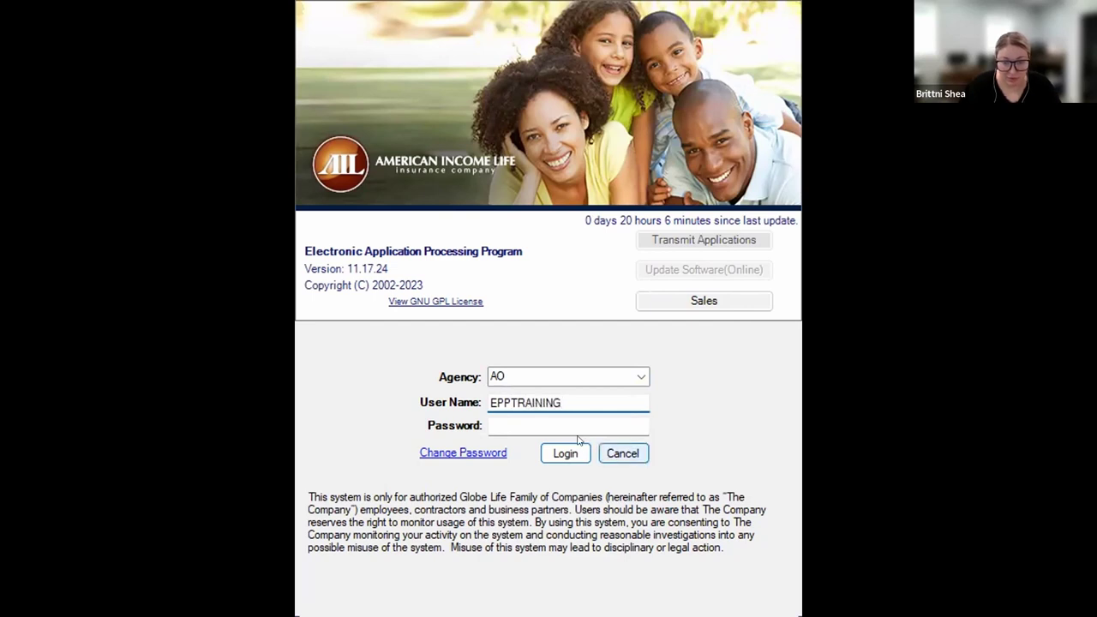
# Sign in to the training account by entering the account password and logging in.
pyautogui.click(502, 419)
pyautogui.write('********')
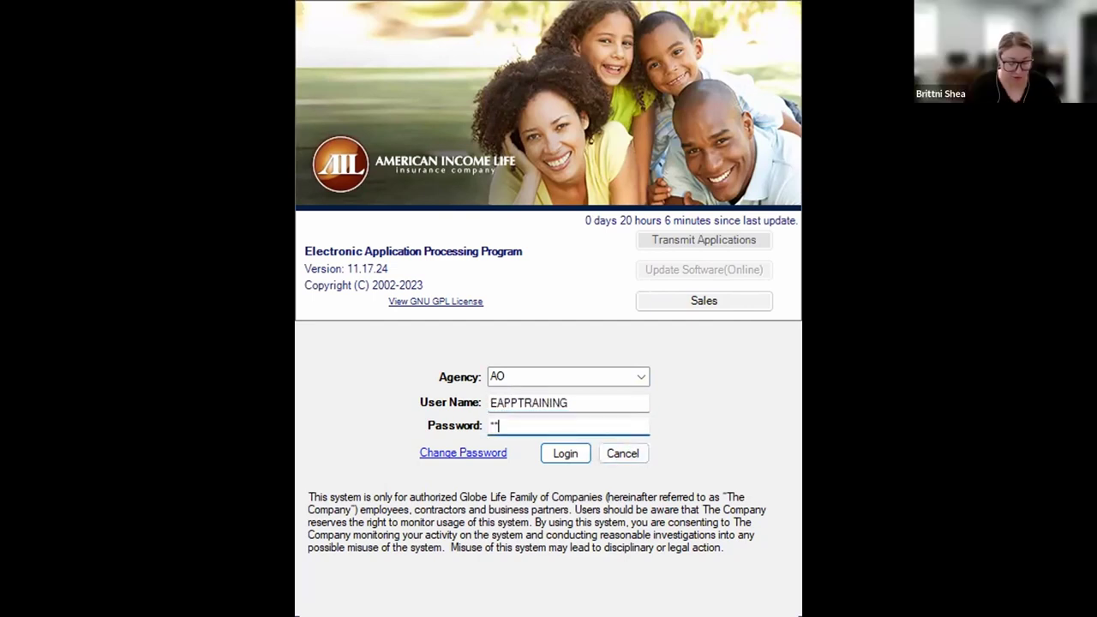
pyautogui.click(564, 453)
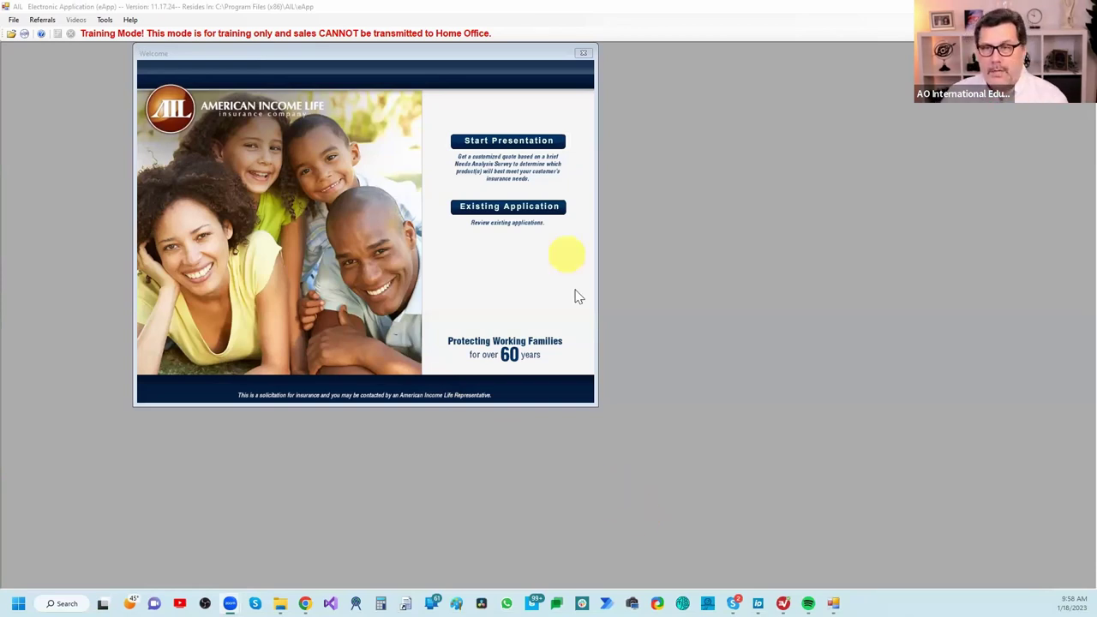
pyautogui.click(209, 54)
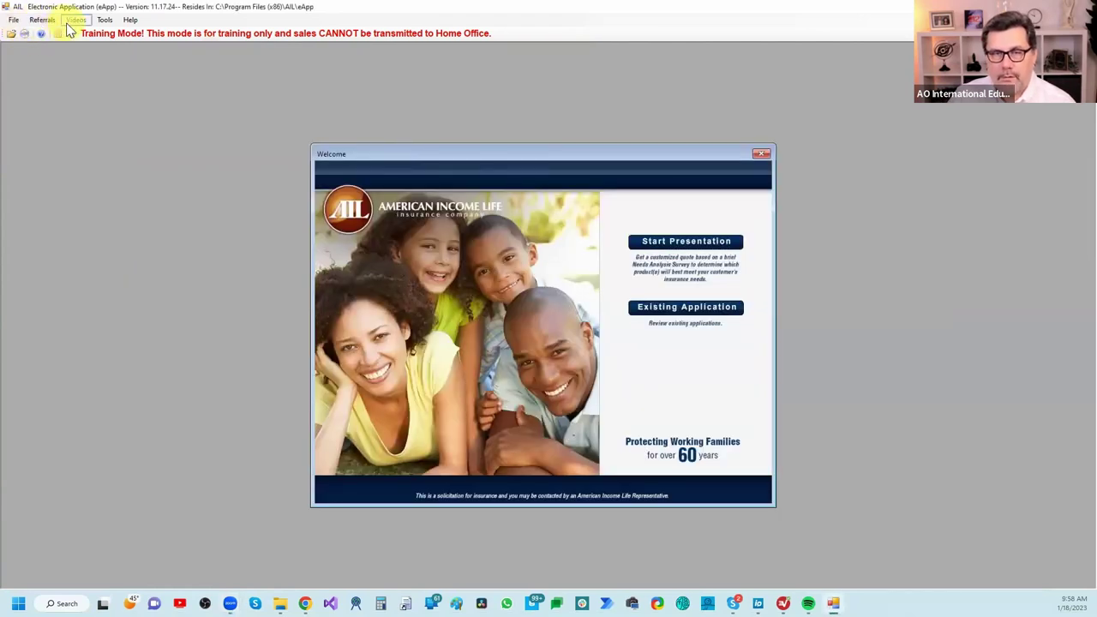
pyautogui.click(15, 20)
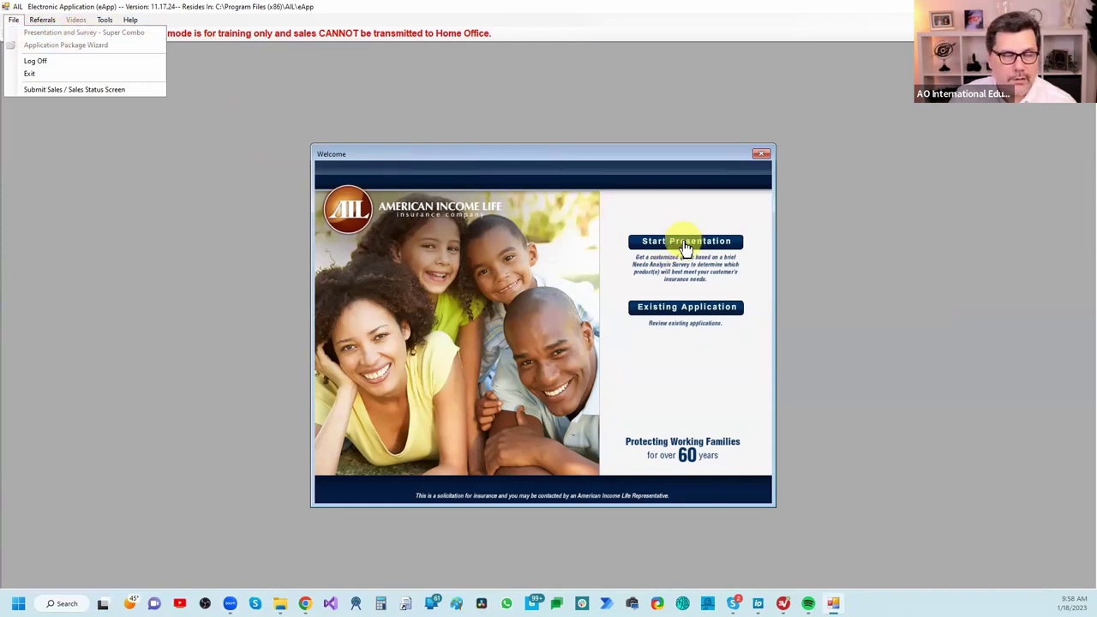
pyautogui.click(76, 19)
pyautogui.click(14, 19)
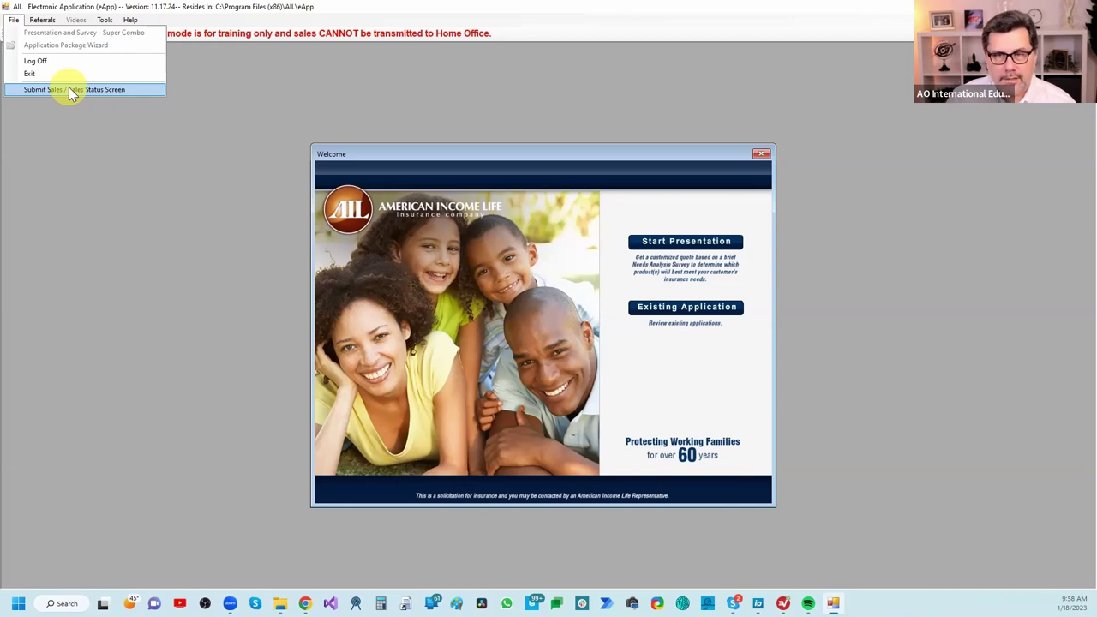
pyautogui.moveTo(45, 24)
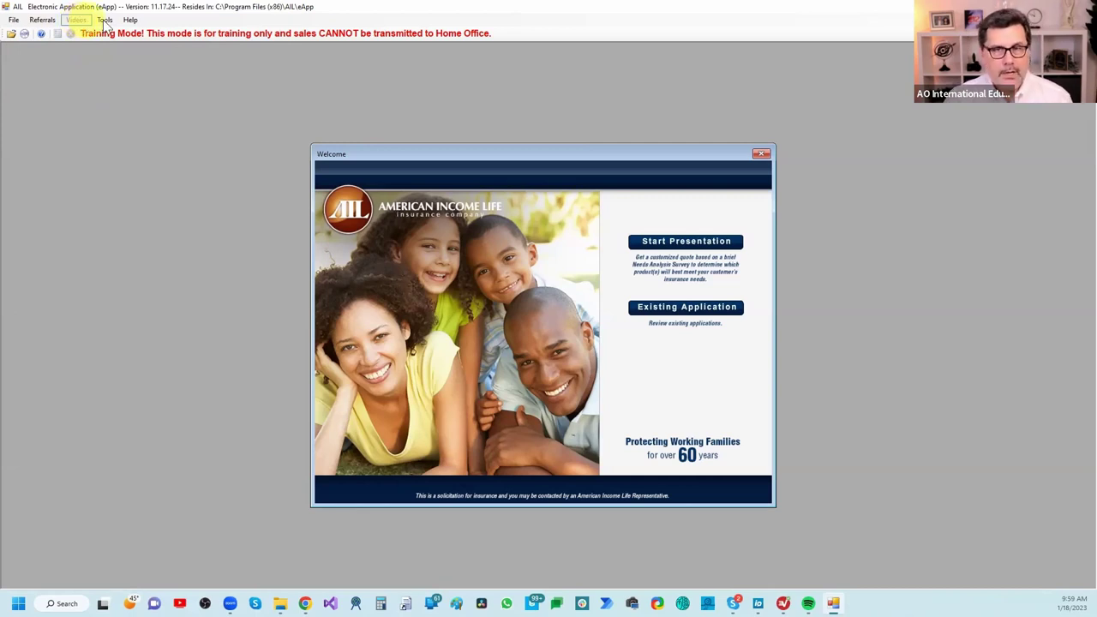
pyautogui.click(110, 21)
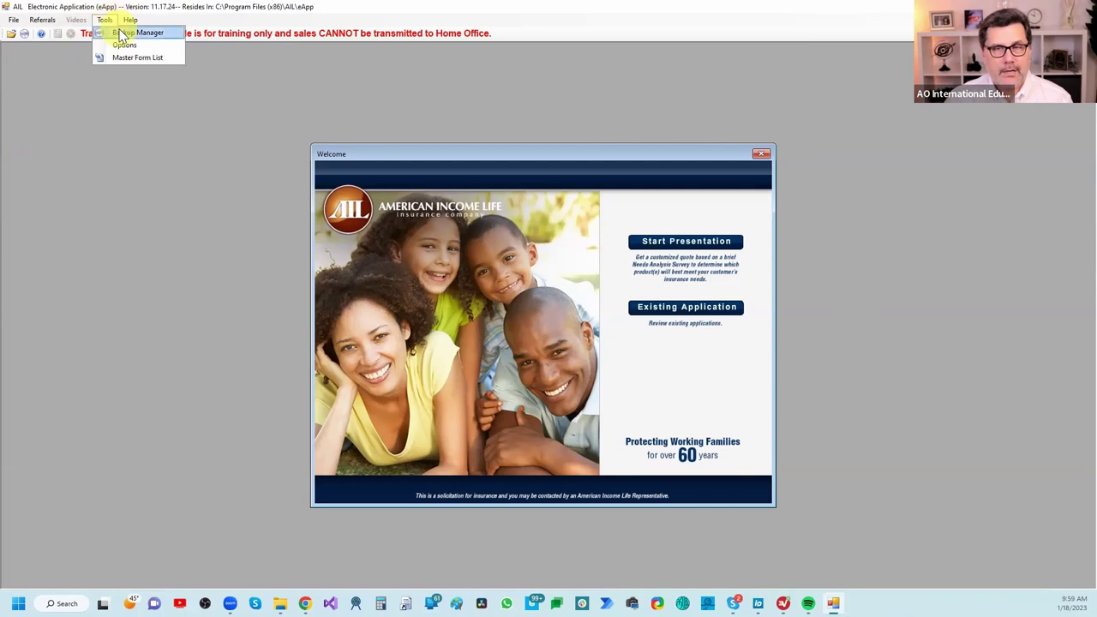
pyautogui.click(122, 33)
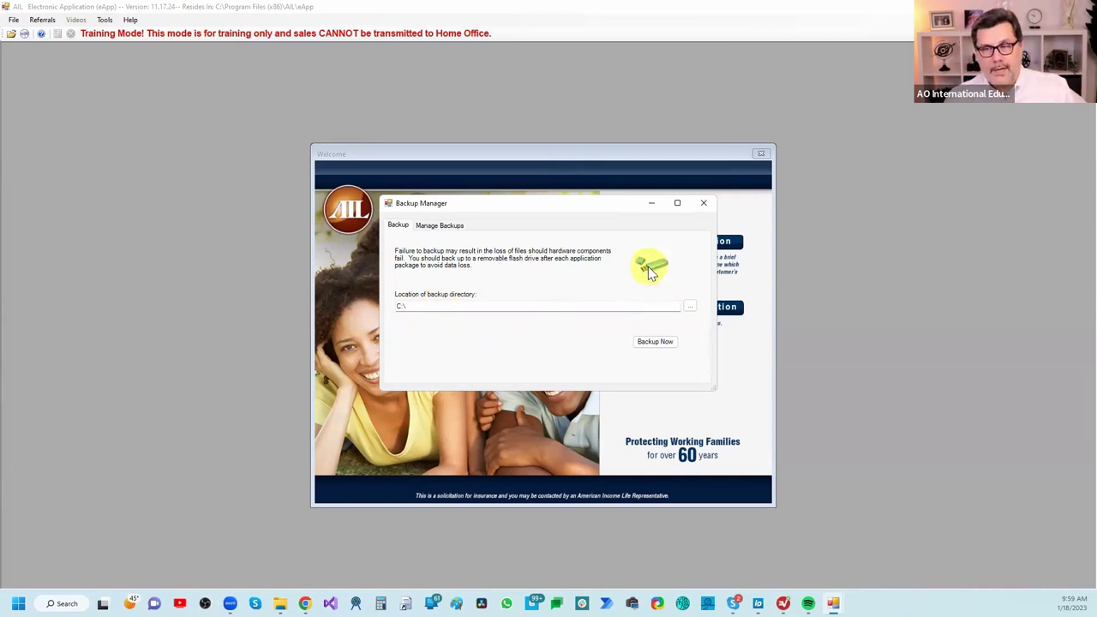
pyautogui.click(433, 224)
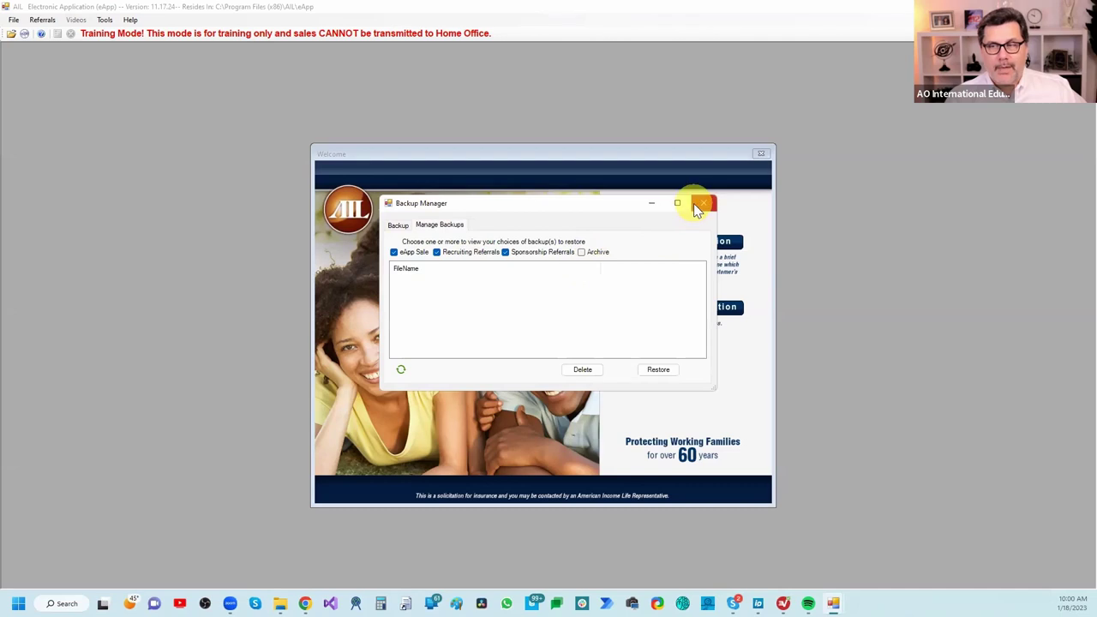
pyautogui.click(398, 225)
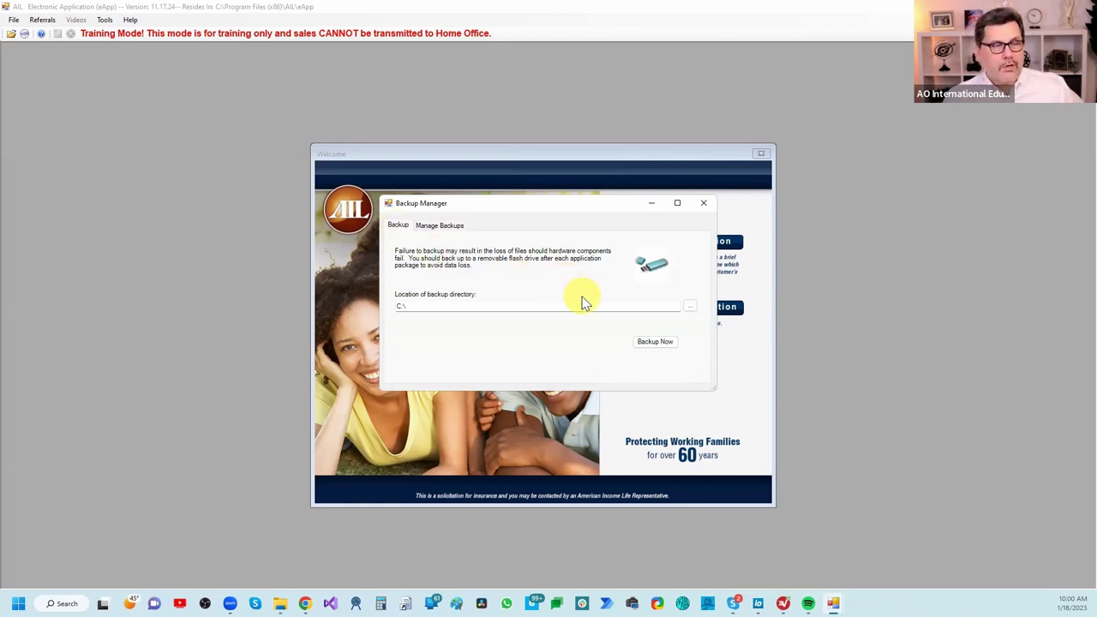
pyautogui.click(703, 202)
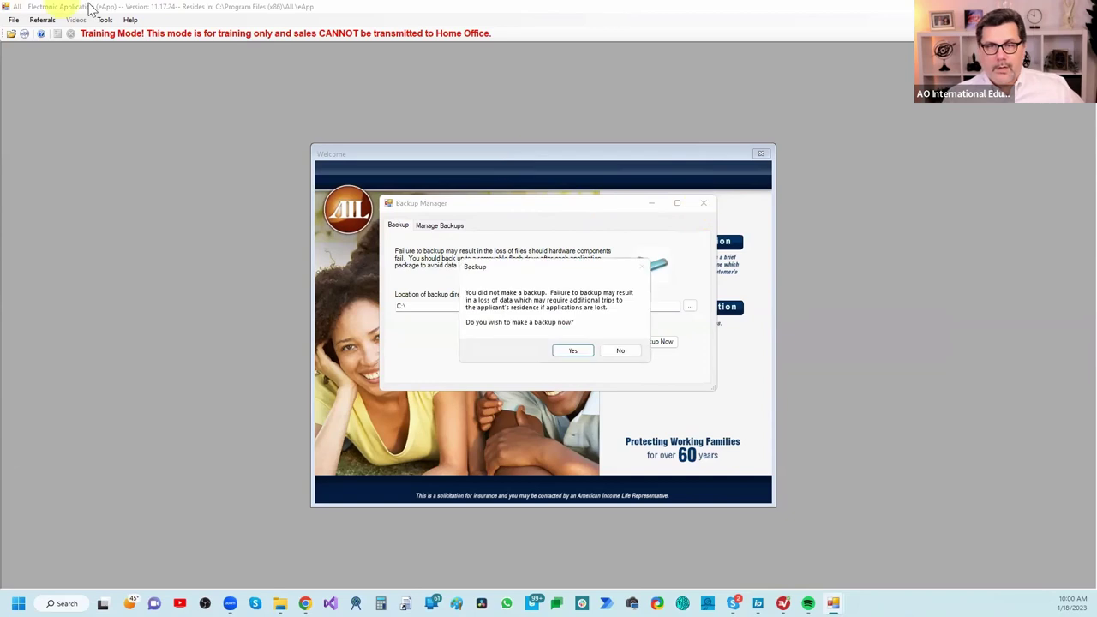
pyautogui.click(631, 350)
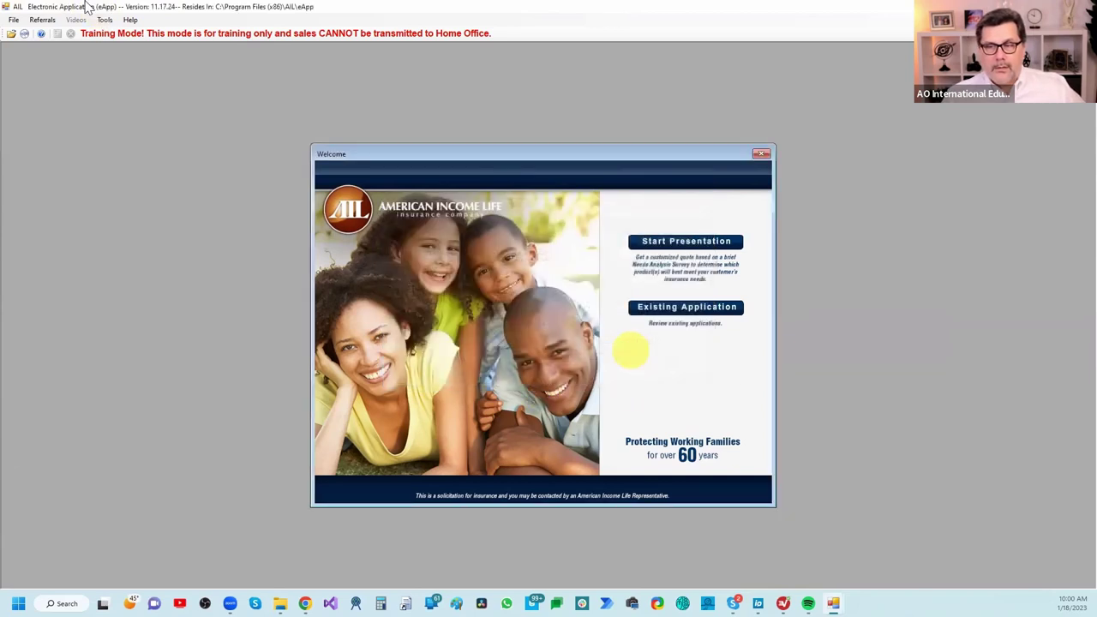
# Open Tools > Options and cancel it without making changes.
pyautogui.click(103, 21)
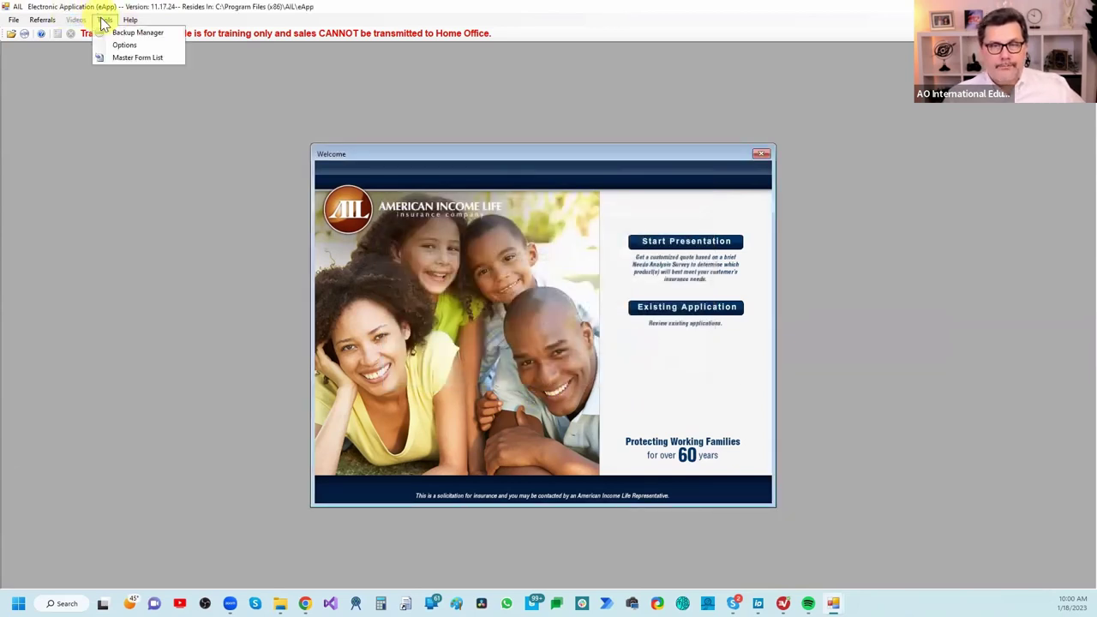
pyautogui.click(120, 44)
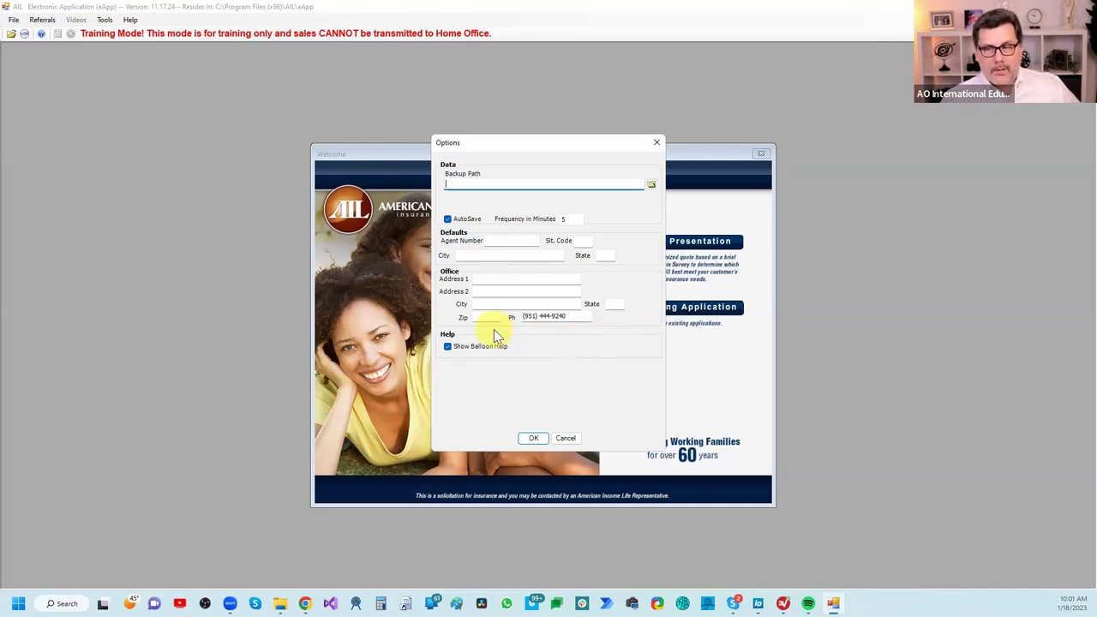
pyautogui.click(565, 439)
# View the empty Master Form List, close it, and bring up the Help menu.
pyautogui.click(104, 20)
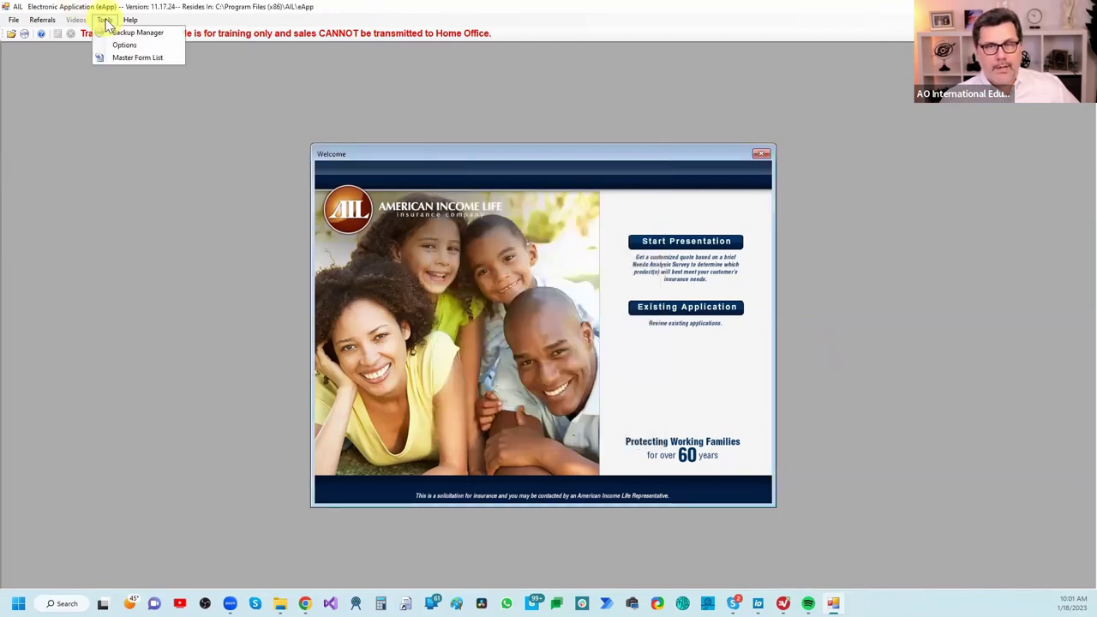
pyautogui.click(126, 58)
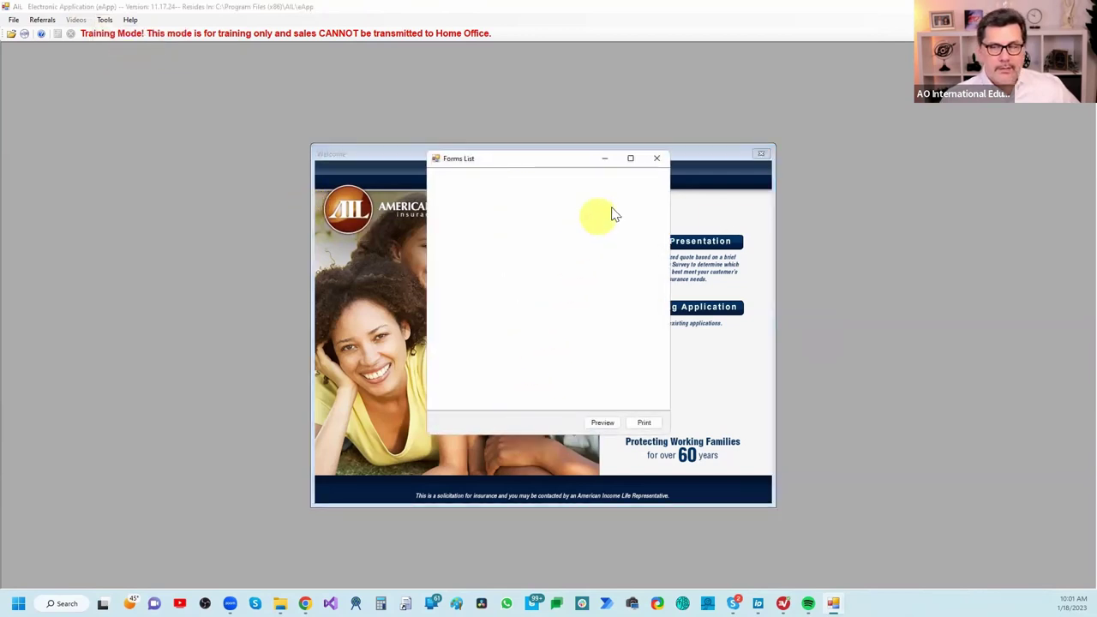
pyautogui.click(656, 158)
pyautogui.click(129, 21)
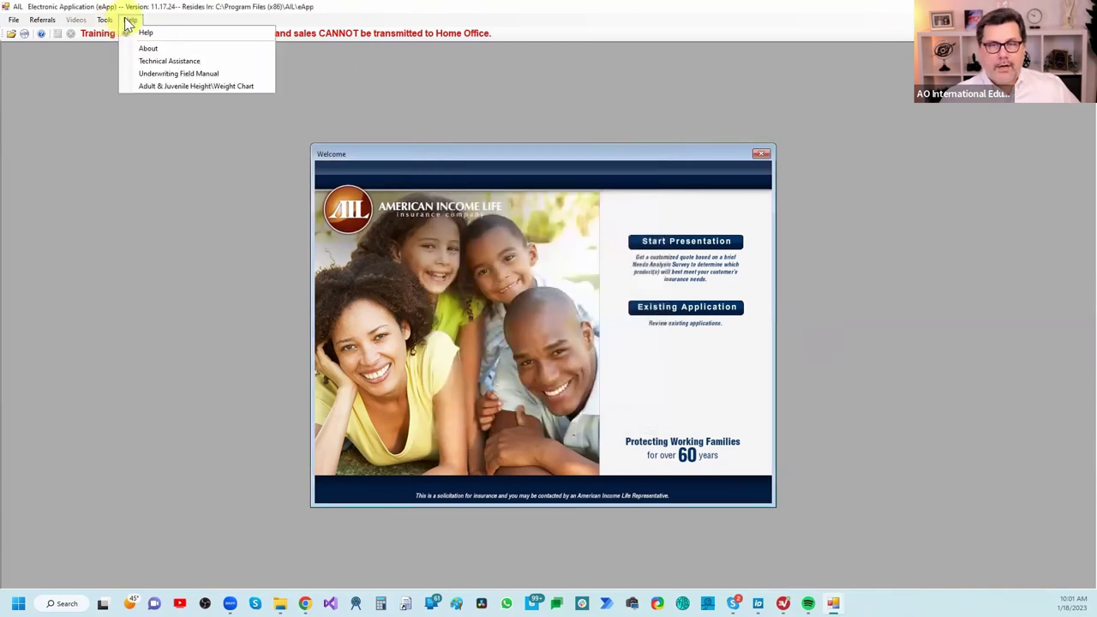
pyautogui.click(188, 62)
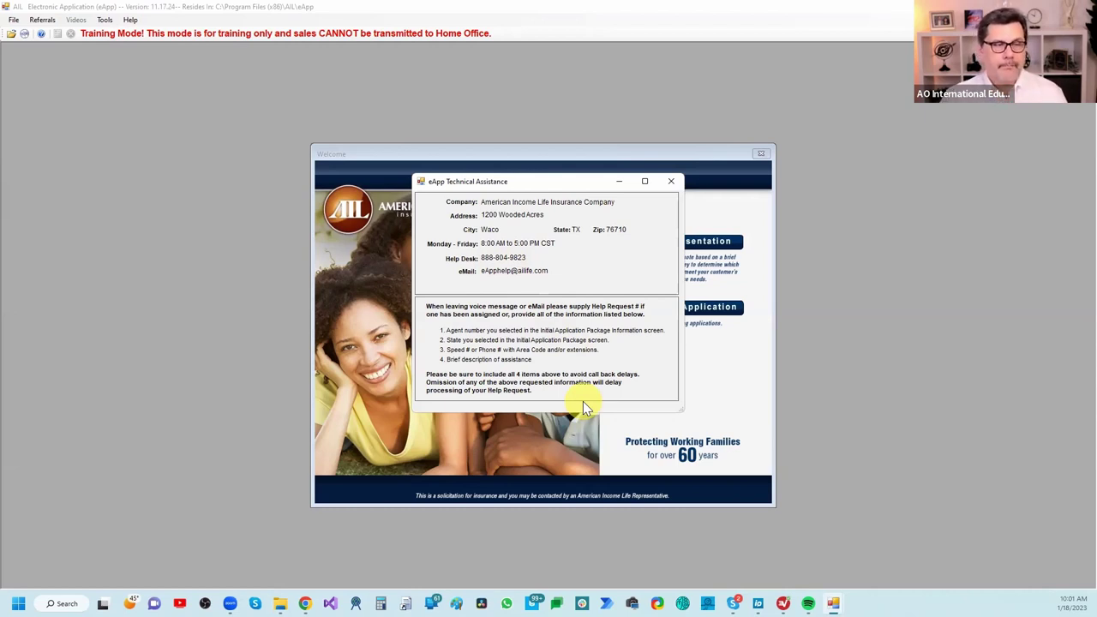
pyautogui.click(668, 183)
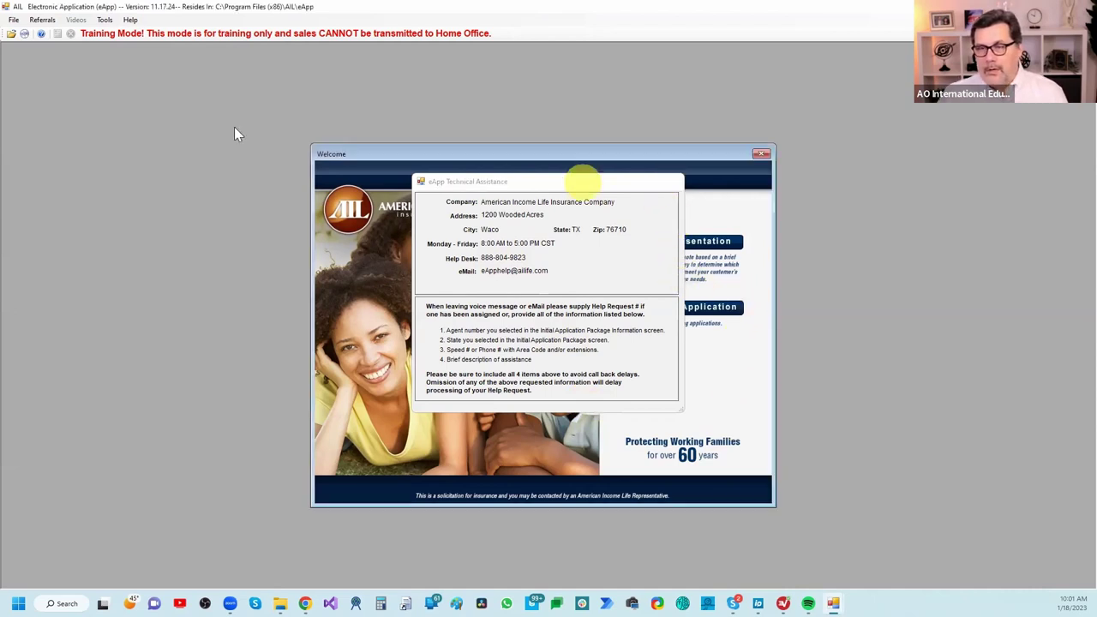
pyautogui.click(130, 19)
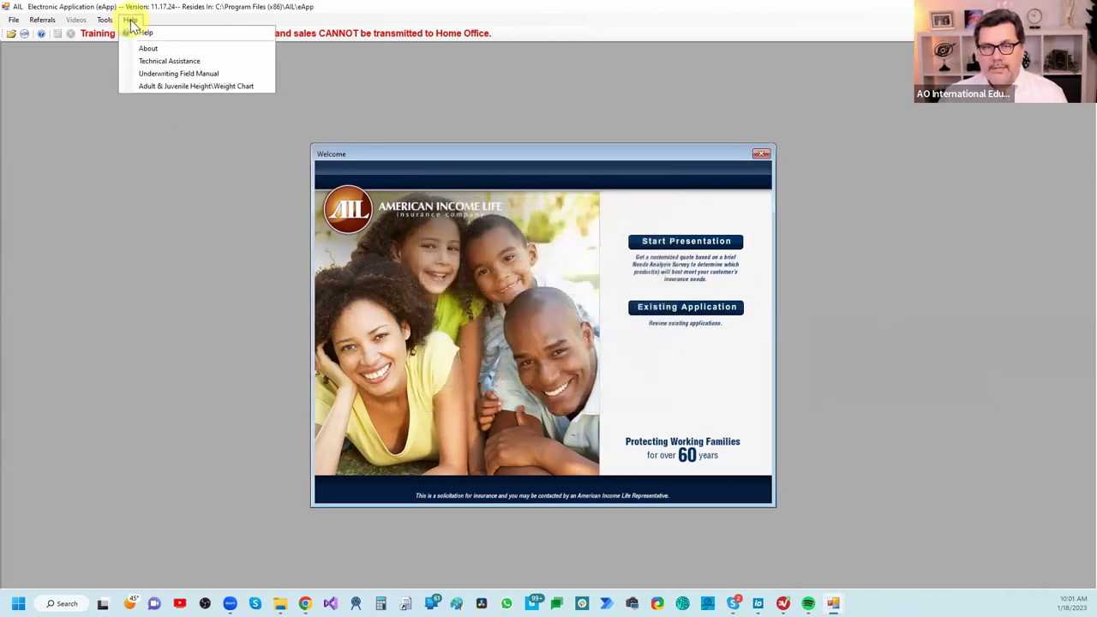
# Open the Underwriting Field Manual at the Cerebrovascular Disease (CVA)/Stroke section, page 34.
pyautogui.click(211, 75)
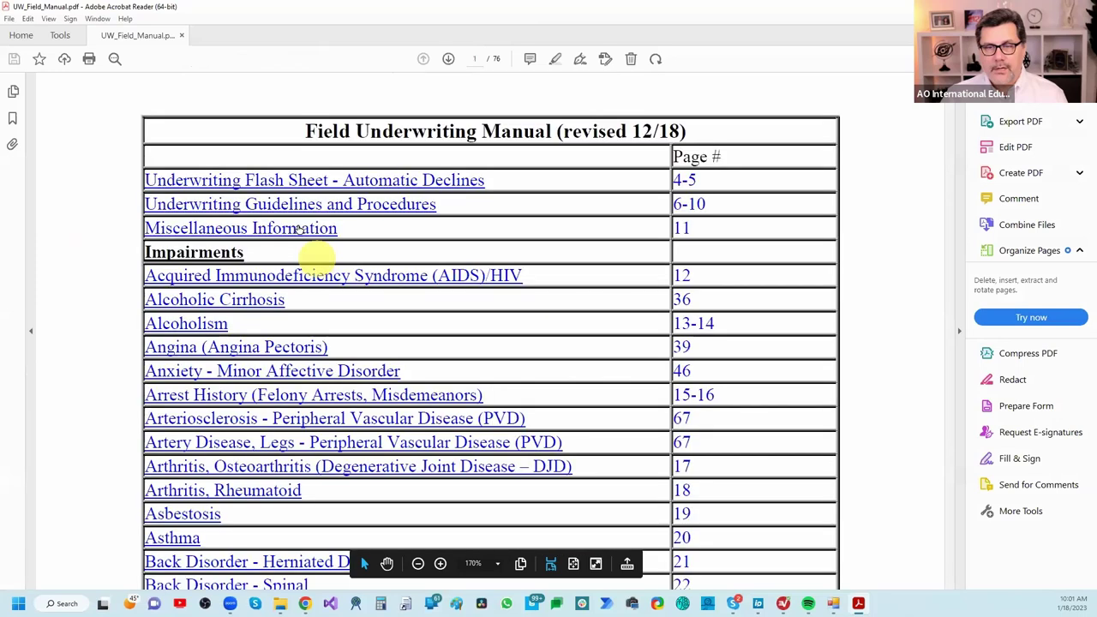
pyautogui.scroll(-1, 274, 300)
pyautogui.scroll(-2, 275, 308)
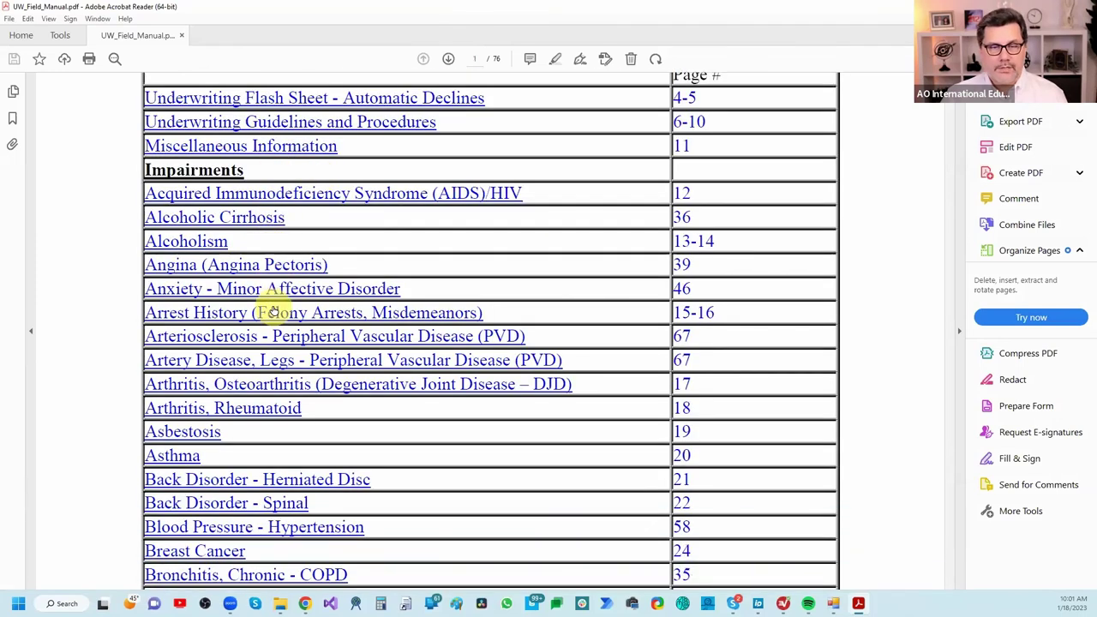
pyautogui.scroll(-1, 370, 347)
pyautogui.scroll(-8, 371, 364)
pyautogui.scroll(-13, 373, 375)
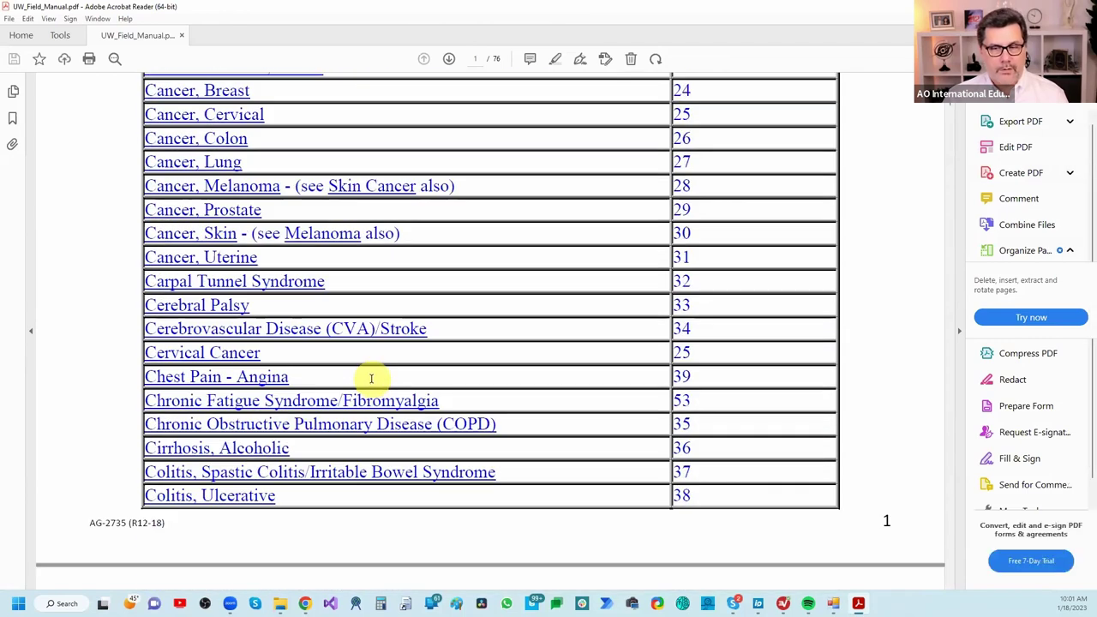
pyautogui.click(215, 327)
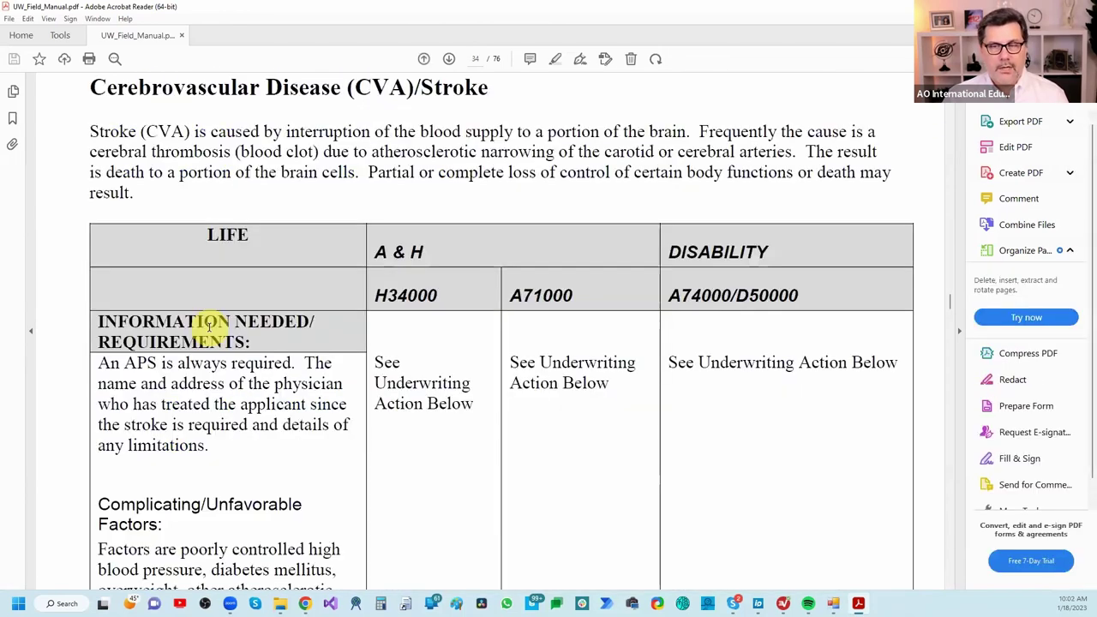
pyautogui.scroll(-2, 382, 330)
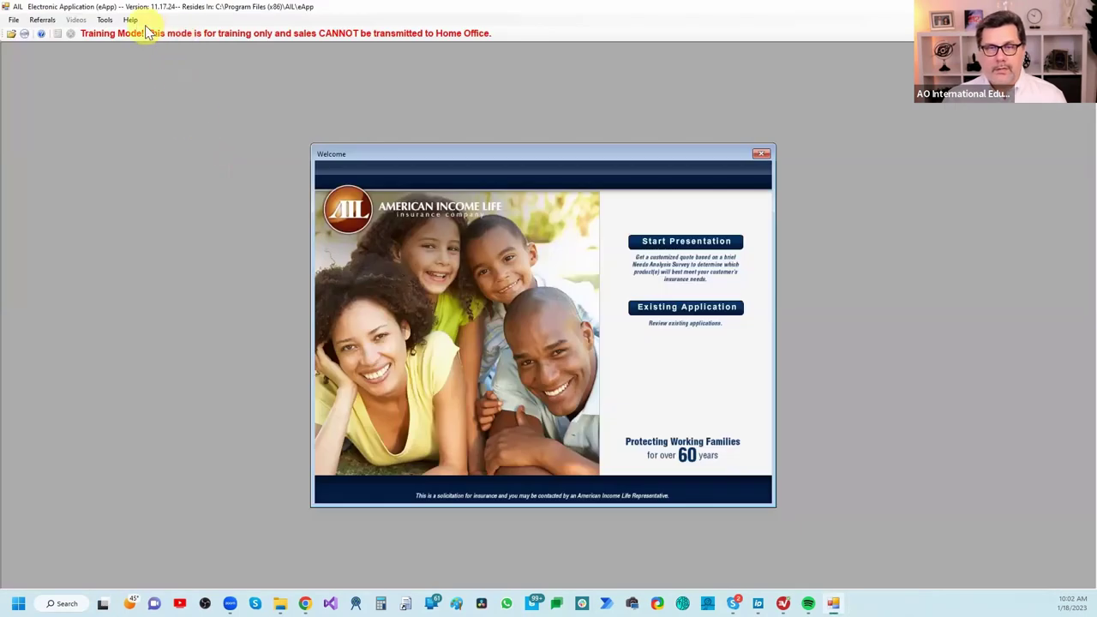
# Open the Adult & Juvenile Height\Weight Chart PDF from the Help menu.
pyautogui.click(130, 19)
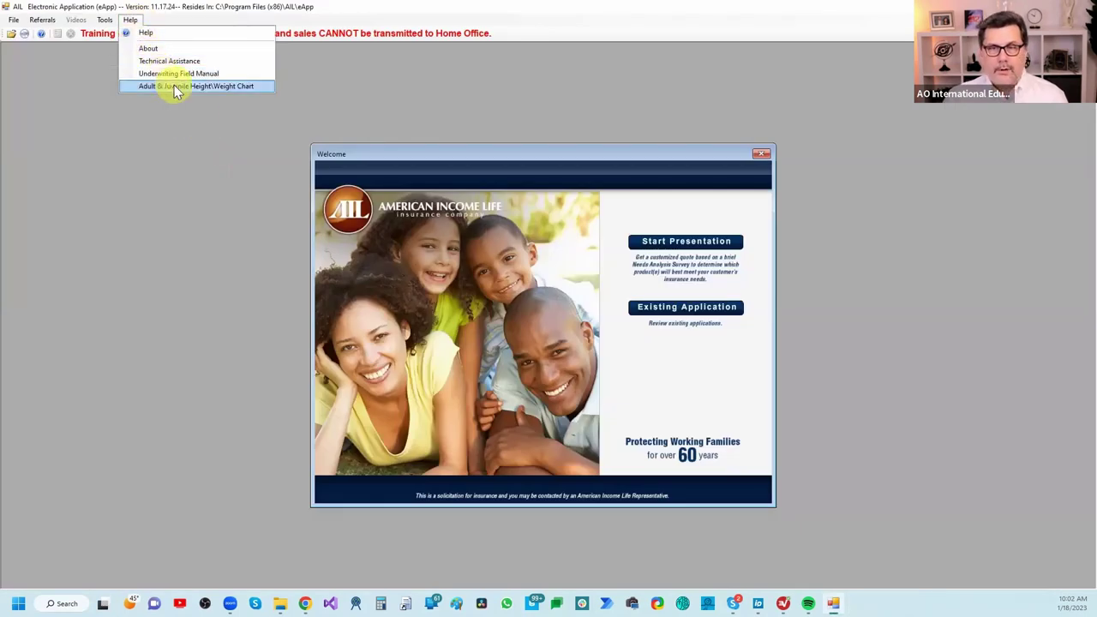
pyautogui.click(175, 86)
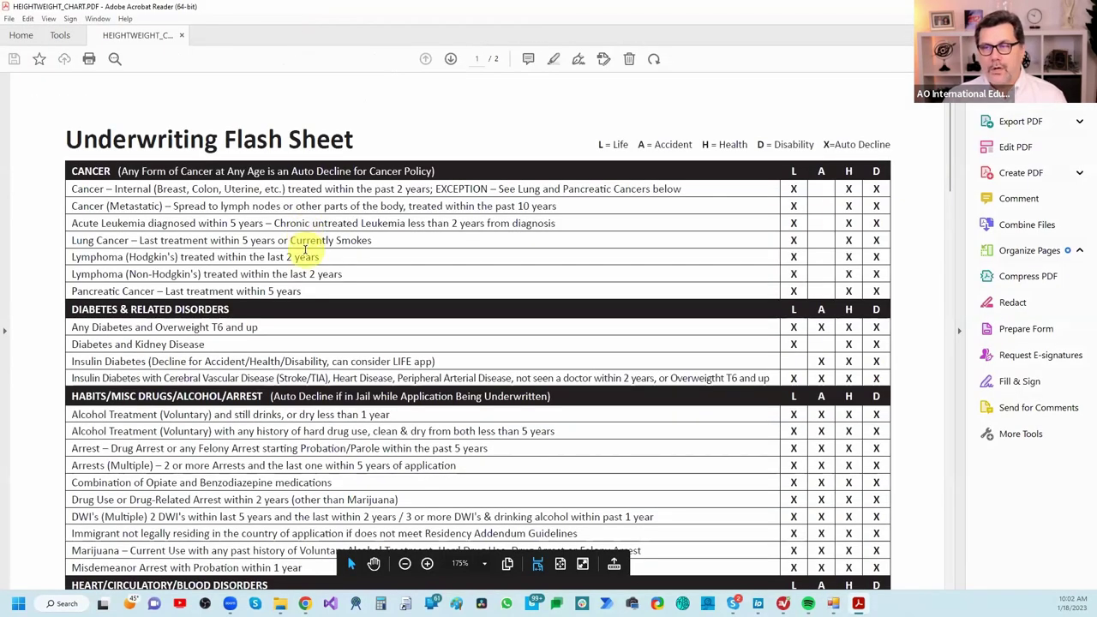
pyautogui.scroll(-20, 306, 268)
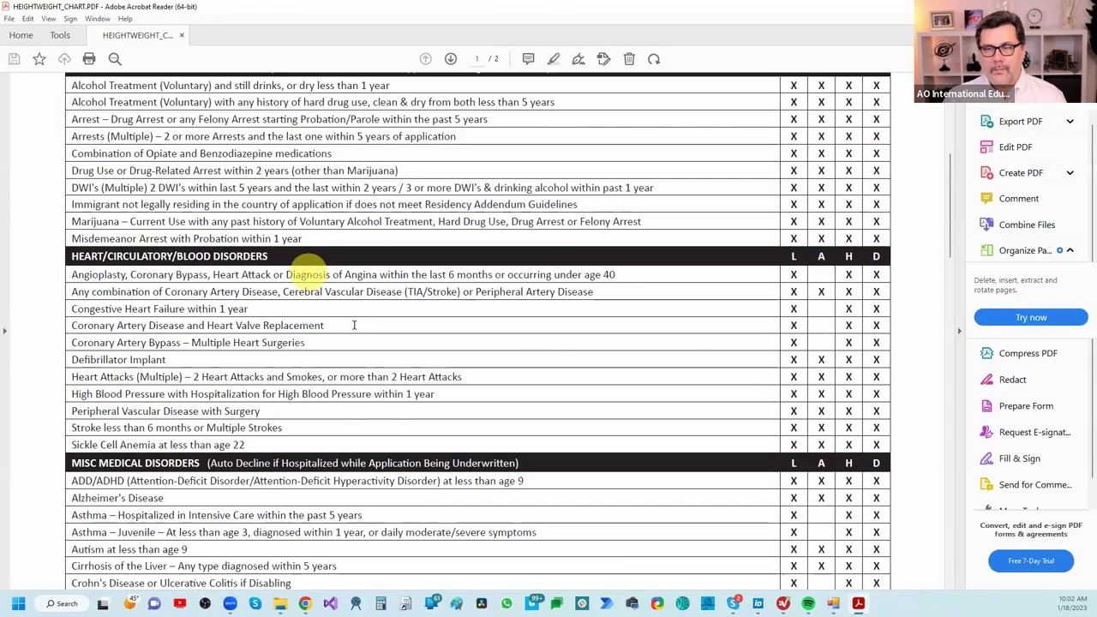
pyautogui.scroll(-2, 363, 380)
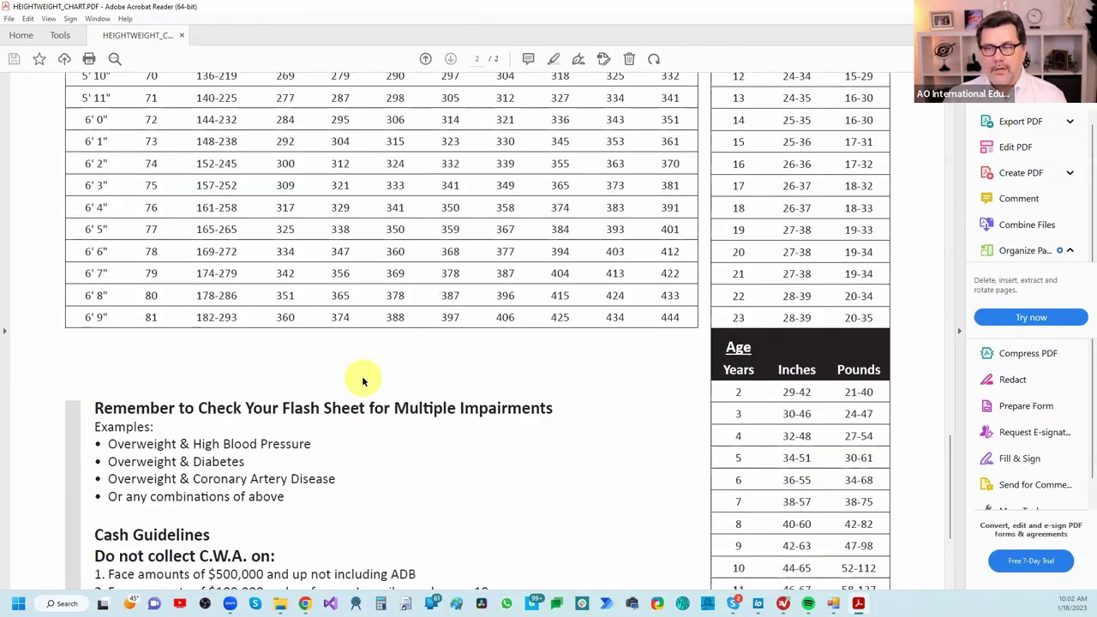
pyautogui.scroll(4, 363, 379)
pyautogui.scroll(2, 507, 365)
pyautogui.scroll(3, 508, 366)
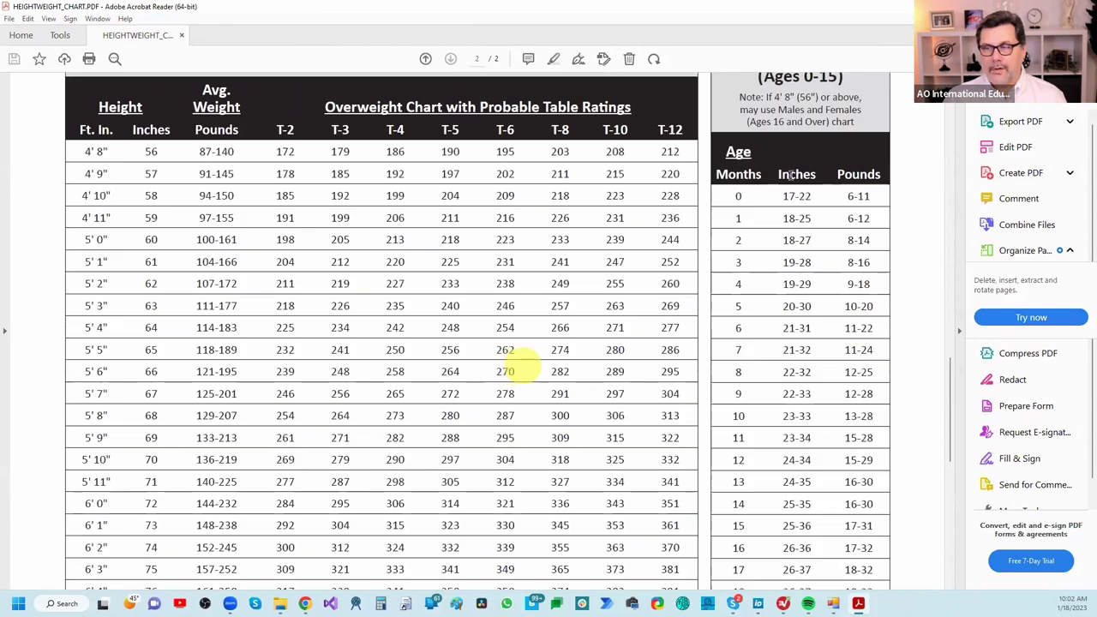
# Review the page 2 build chart, then close the PDF and return to eApp's Help menu.
pyautogui.scroll(-5, 759, 308)
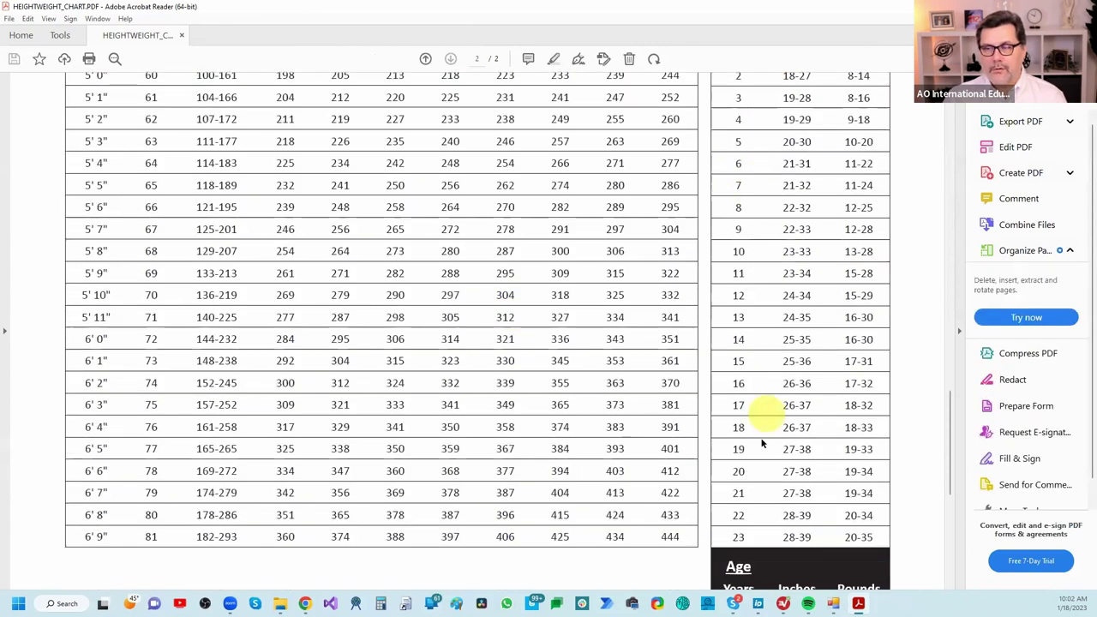
pyautogui.scroll(-2, 761, 514)
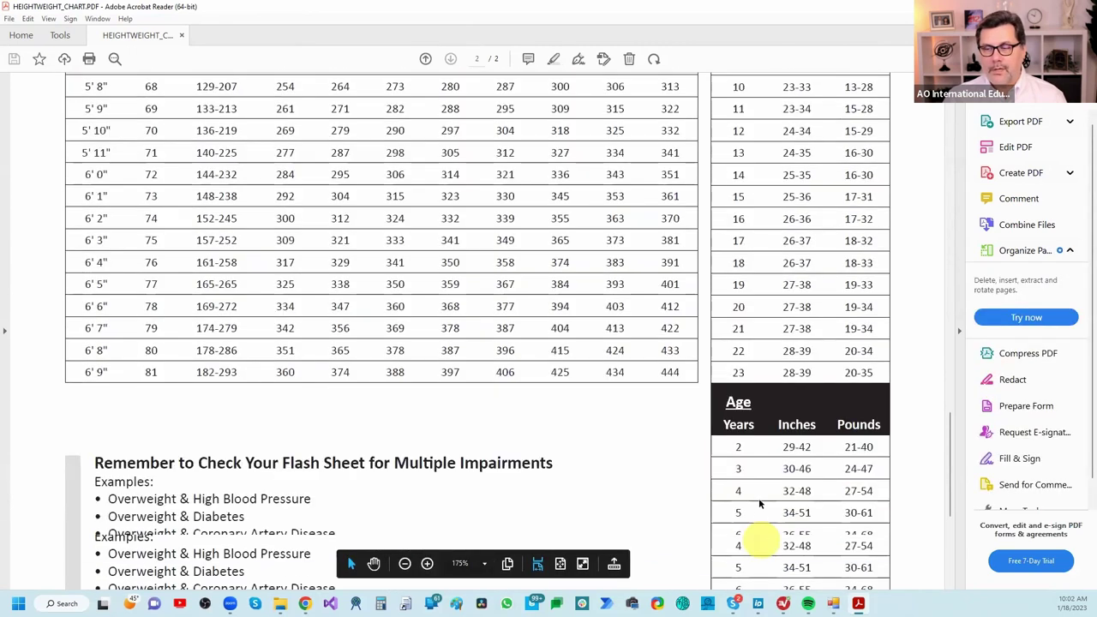
pyautogui.scroll(-5, 758, 454)
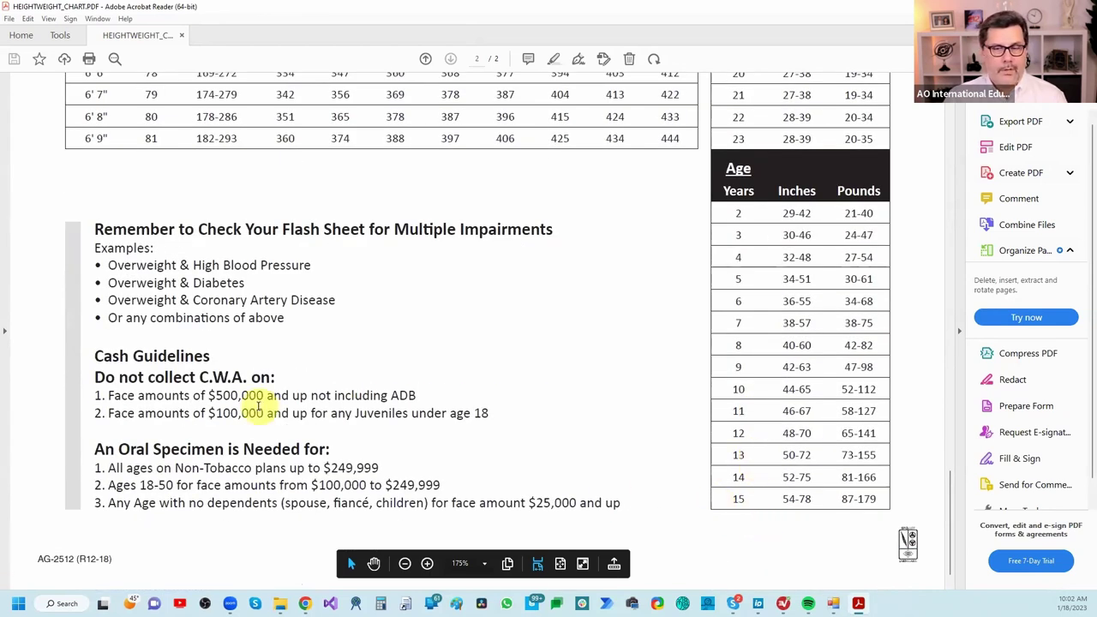
pyautogui.scroll(4, 257, 403)
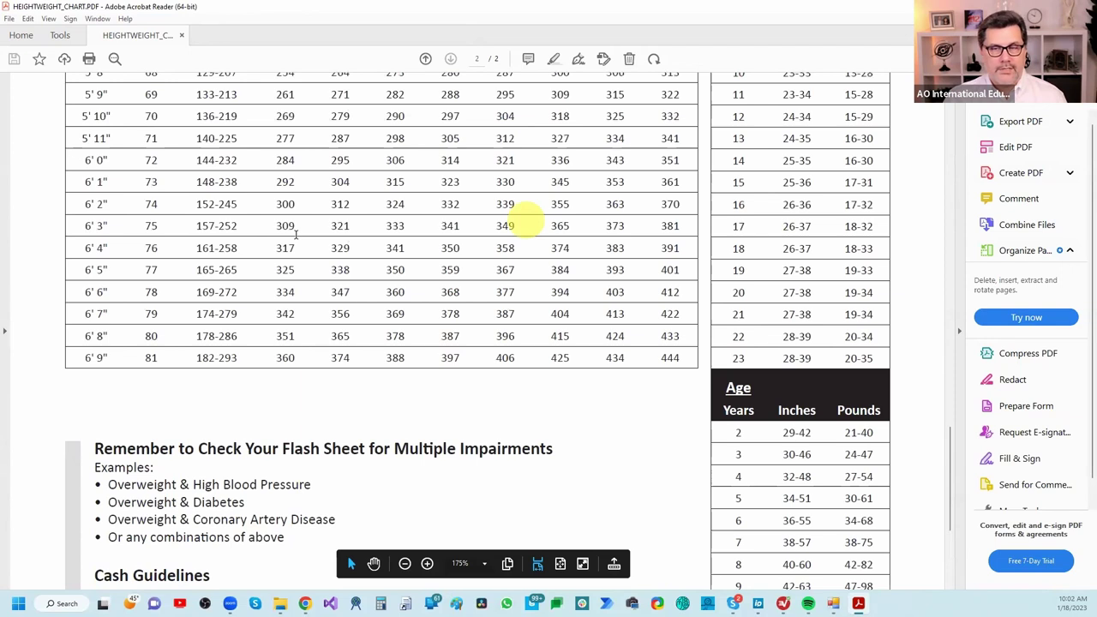
pyautogui.scroll(3, 343, 292)
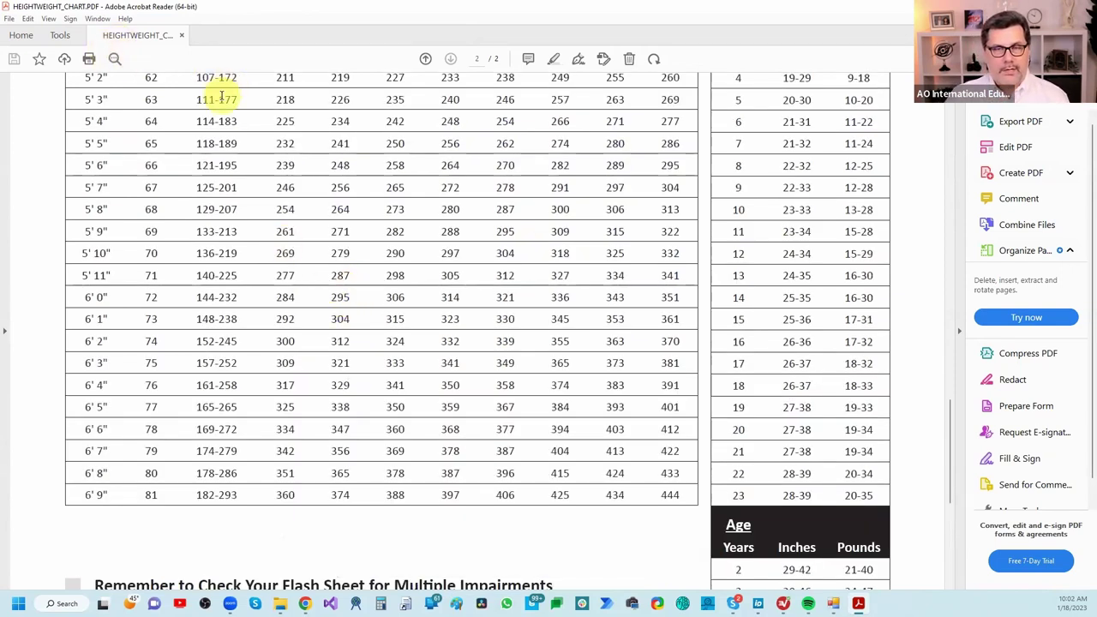
pyautogui.hotkey('alt', 'F4')
pyautogui.click(131, 19)
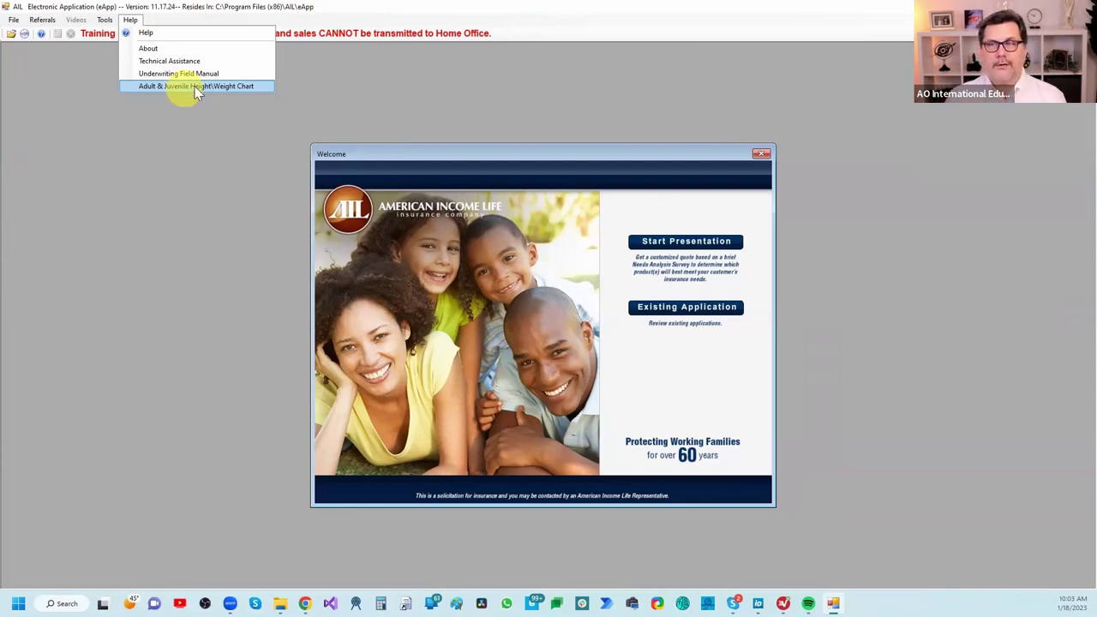
# Choose Help > Adult & Juvenile Height\Weight Chart.
pyautogui.click(194, 89)
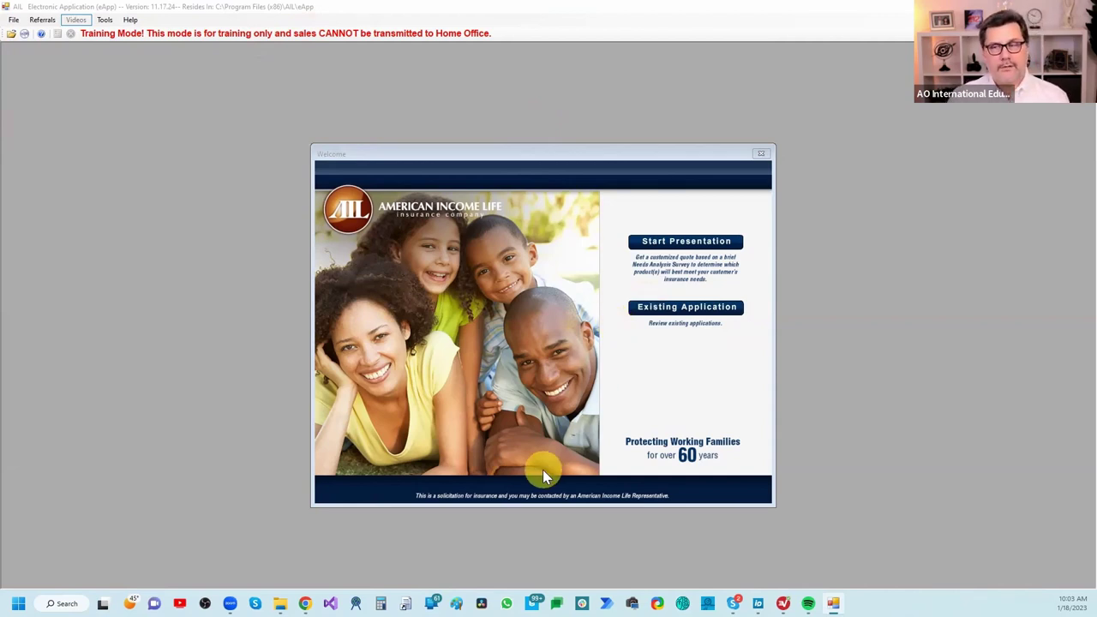
# Start a new presentation and enter the insured's first and last name.
pyautogui.click(658, 243)
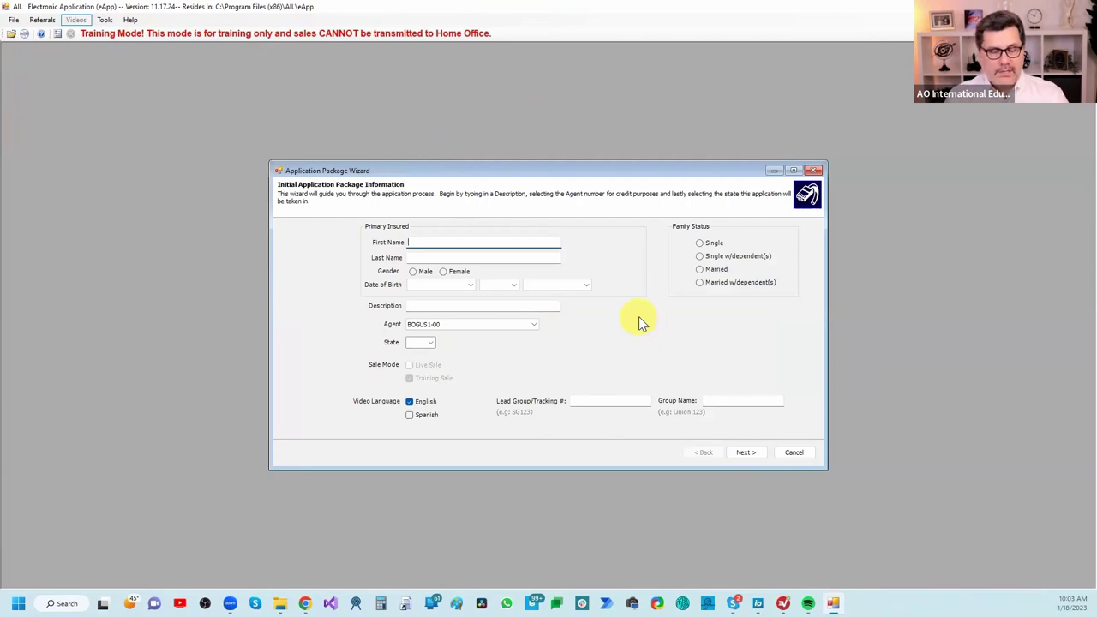
pyautogui.write('John')
pyautogui.press('Tab')
pyautogui.write('Doe')
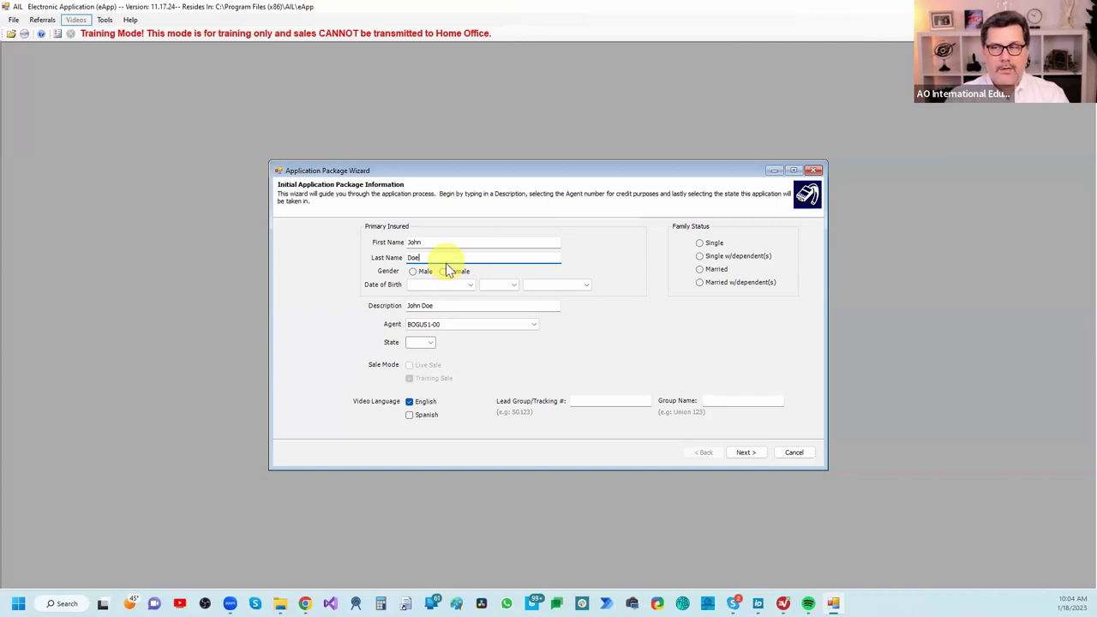
# Set the insured's gender to Male and birth date to January 01, 1984.
pyautogui.click(416, 274)
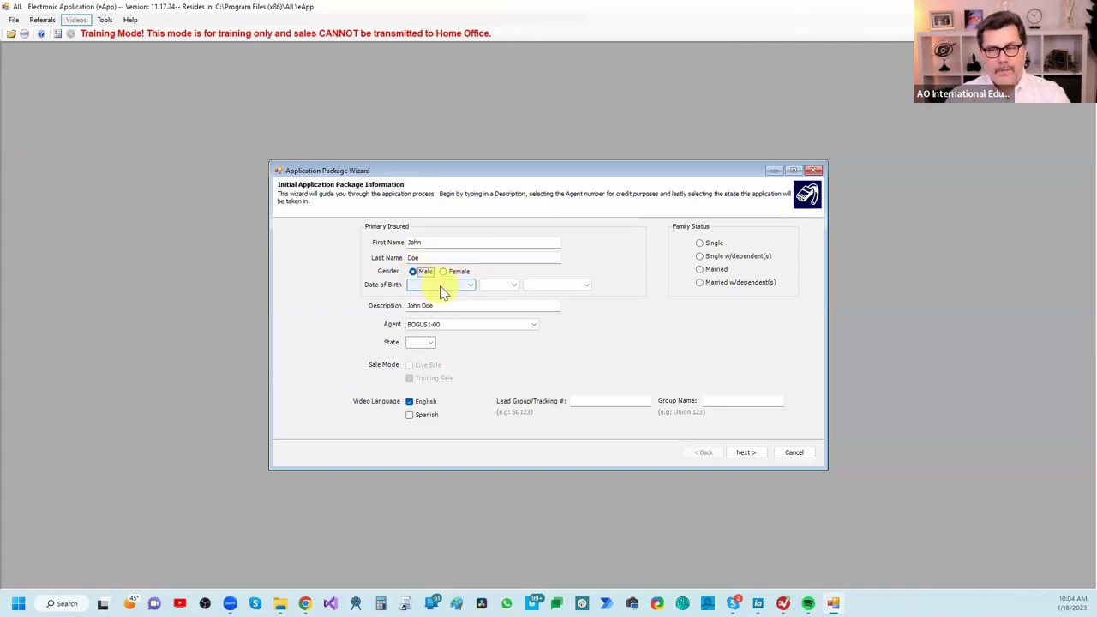
pyautogui.click(439, 285)
pyautogui.click(441, 292)
pyautogui.click(493, 285)
pyautogui.click(499, 300)
pyautogui.scroll(1, 502, 299)
pyautogui.click(502, 295)
pyautogui.click(538, 287)
pyautogui.scroll(-6, 542, 420)
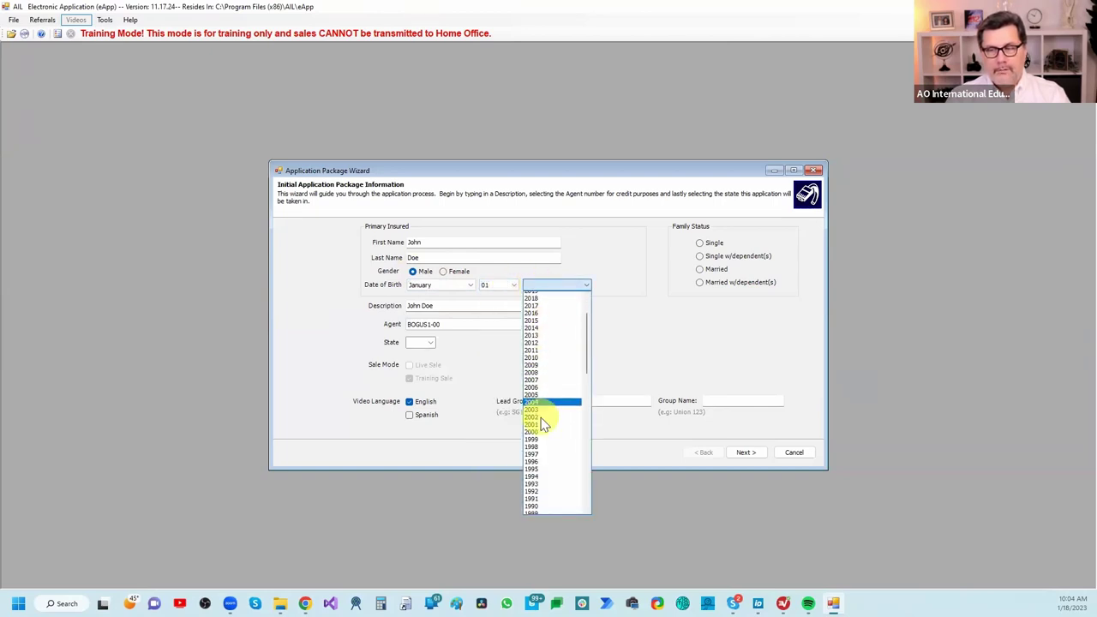
pyautogui.click(549, 448)
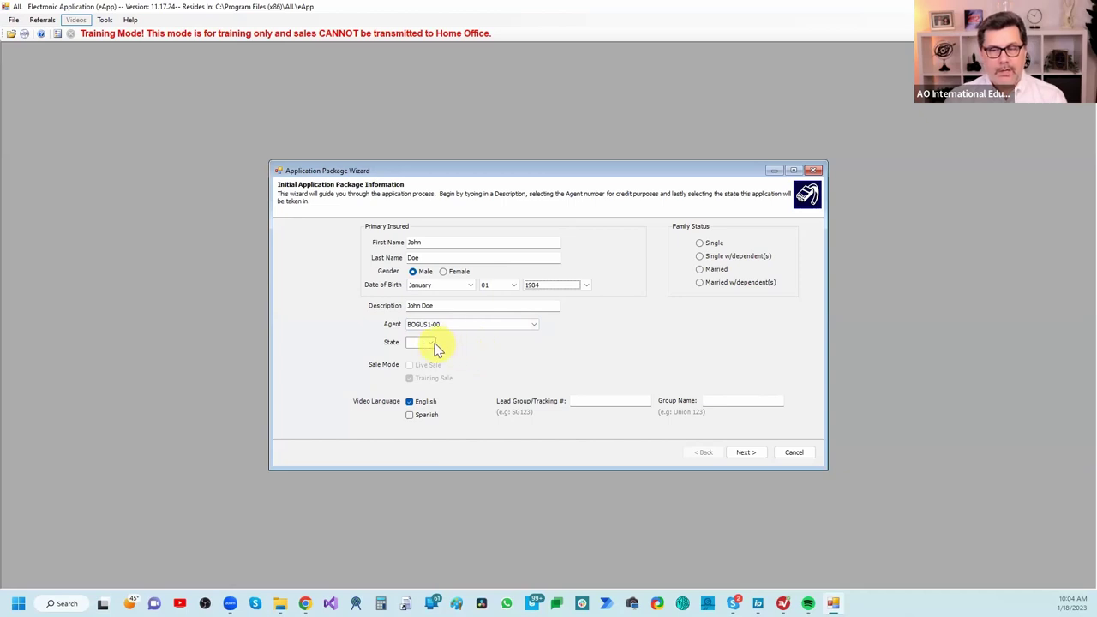
# Set the application state to CA and close the Application Package Wizard.
pyautogui.click(432, 344)
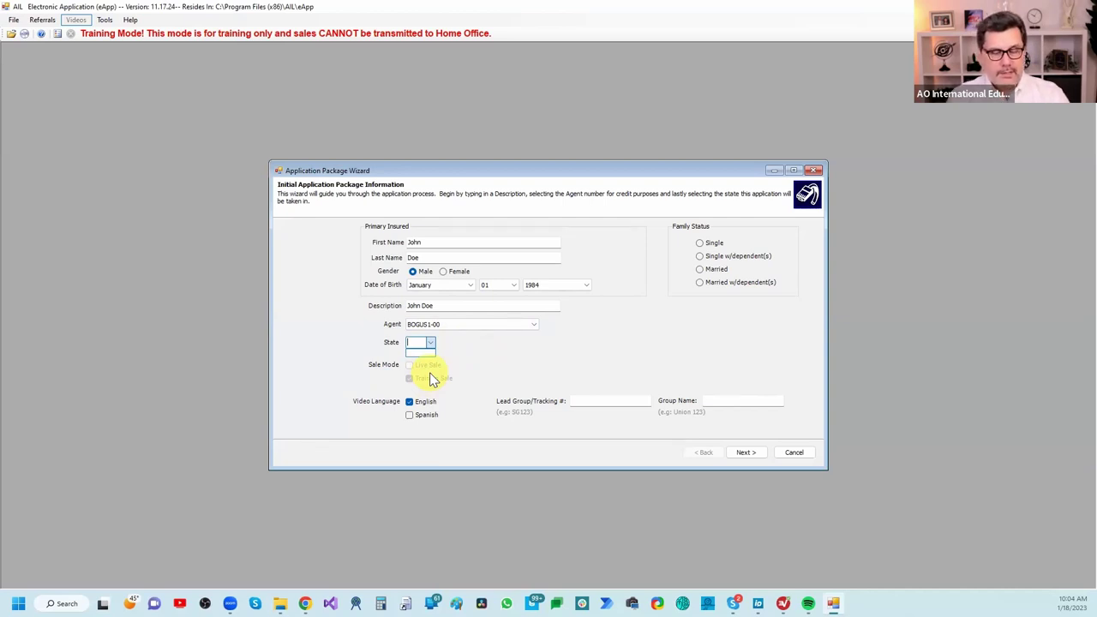
pyautogui.write('CA')
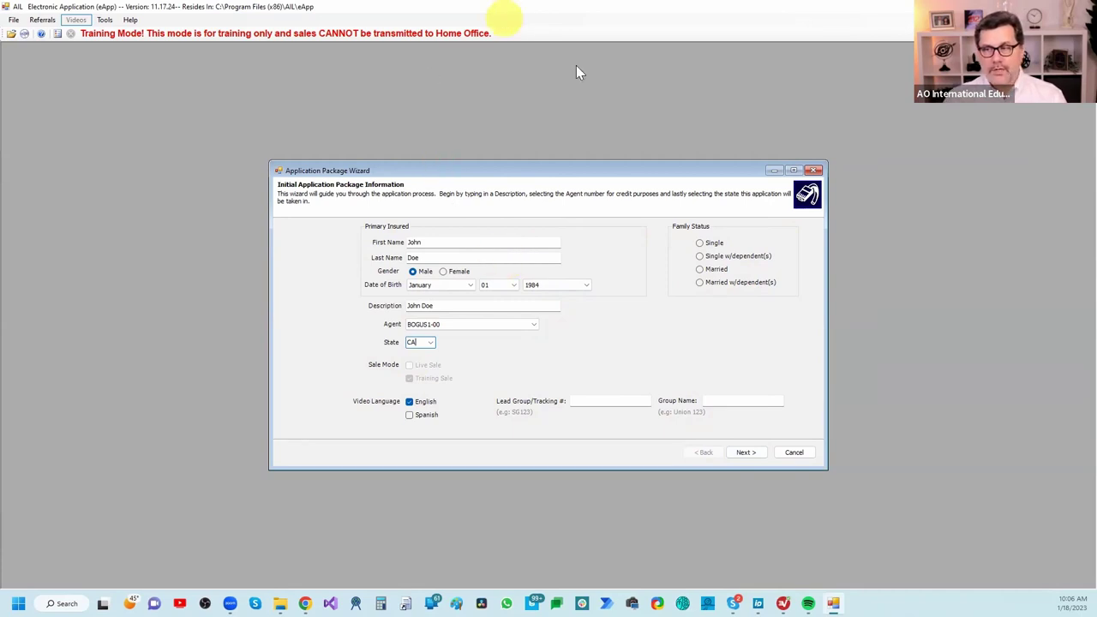
pyautogui.click(930, 230)
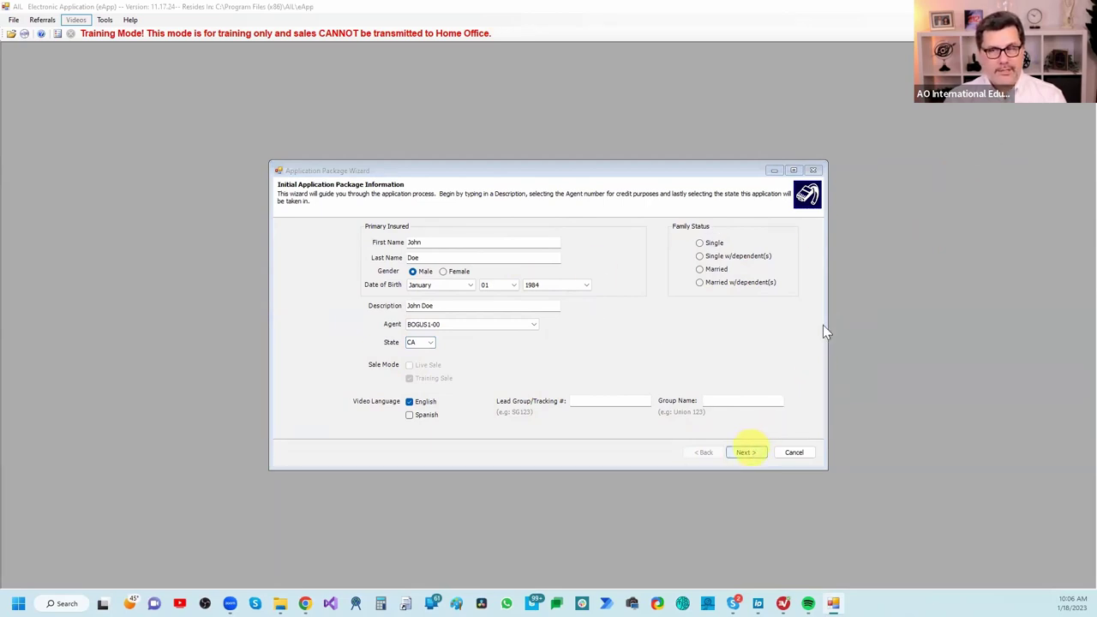
pyautogui.click(812, 169)
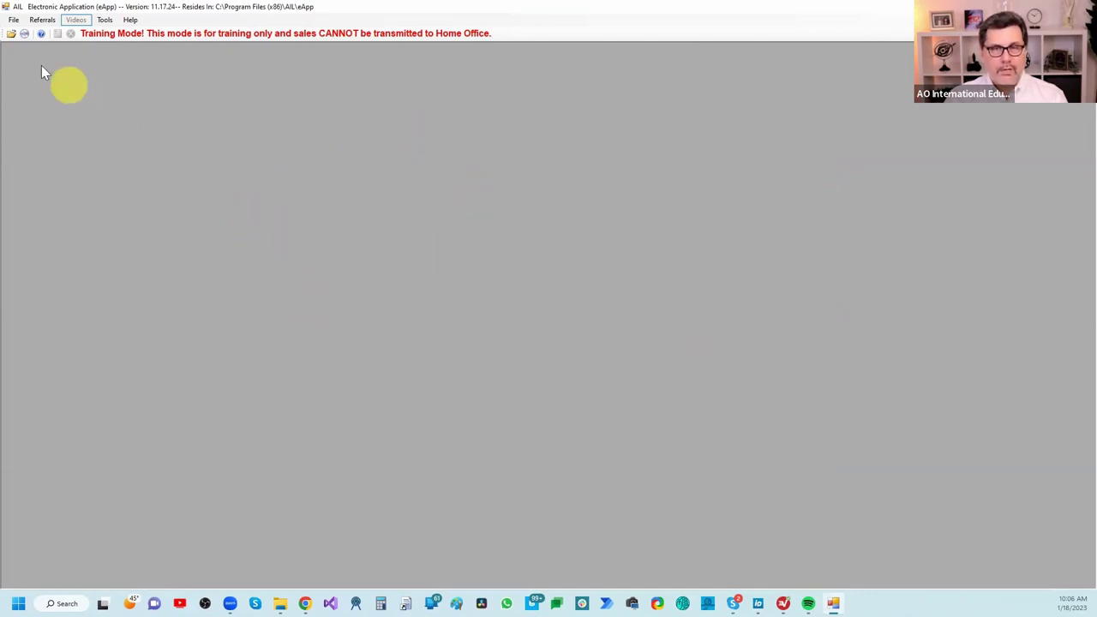
# Reopen the Application Package Wizard and continue with the package dated 1/18/2023.
pyautogui.click(14, 20)
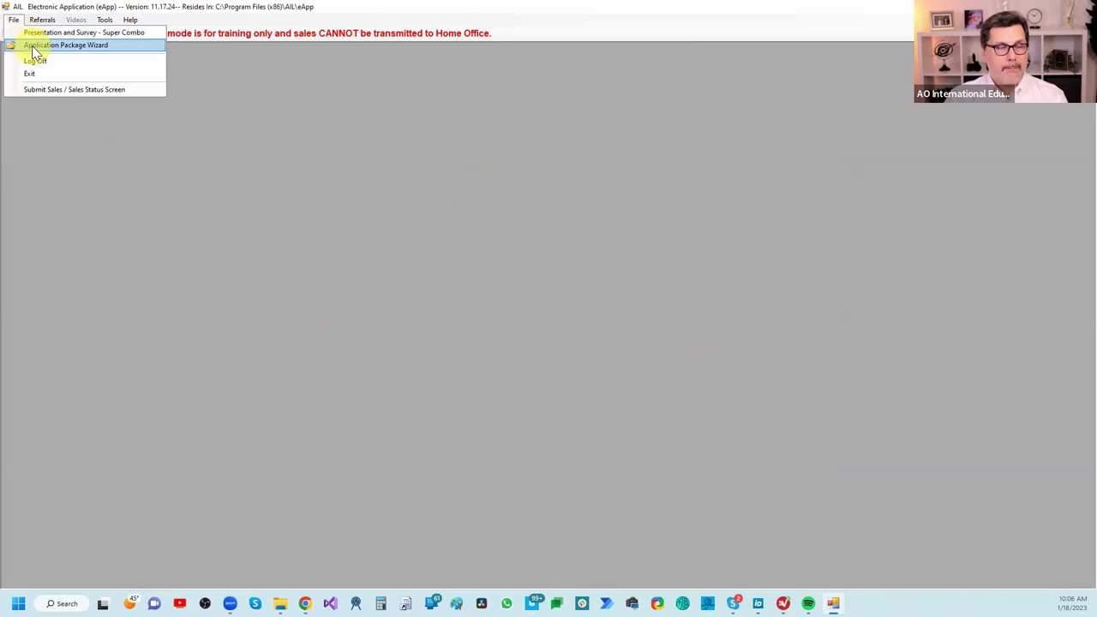
pyautogui.click(32, 47)
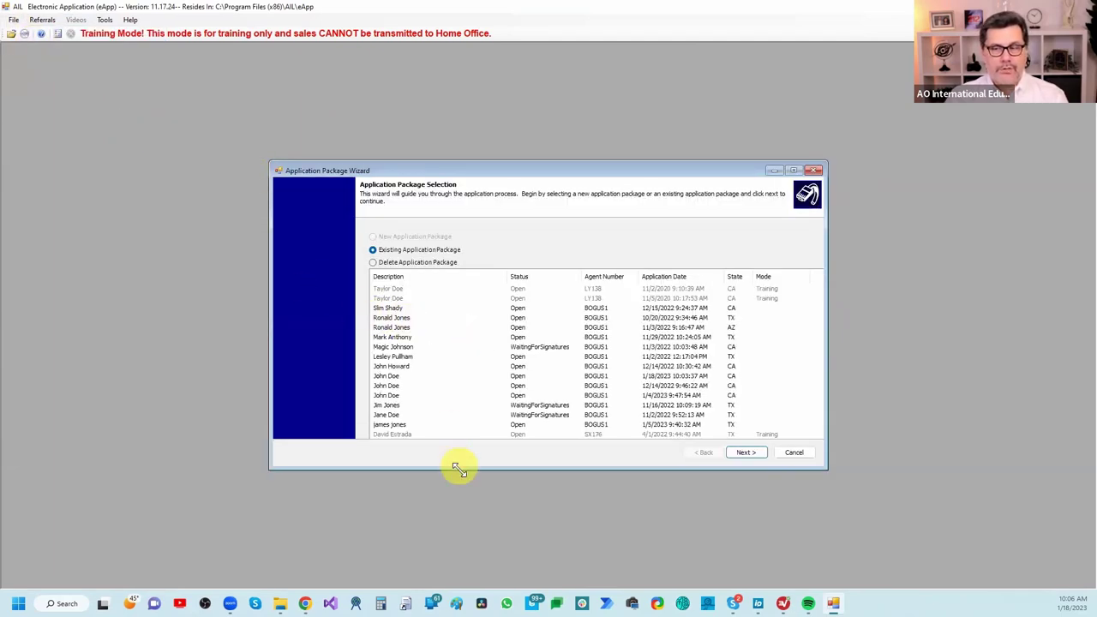
pyautogui.moveTo(458, 469); pyautogui.dragTo(463, 537)
pyautogui.click(539, 411)
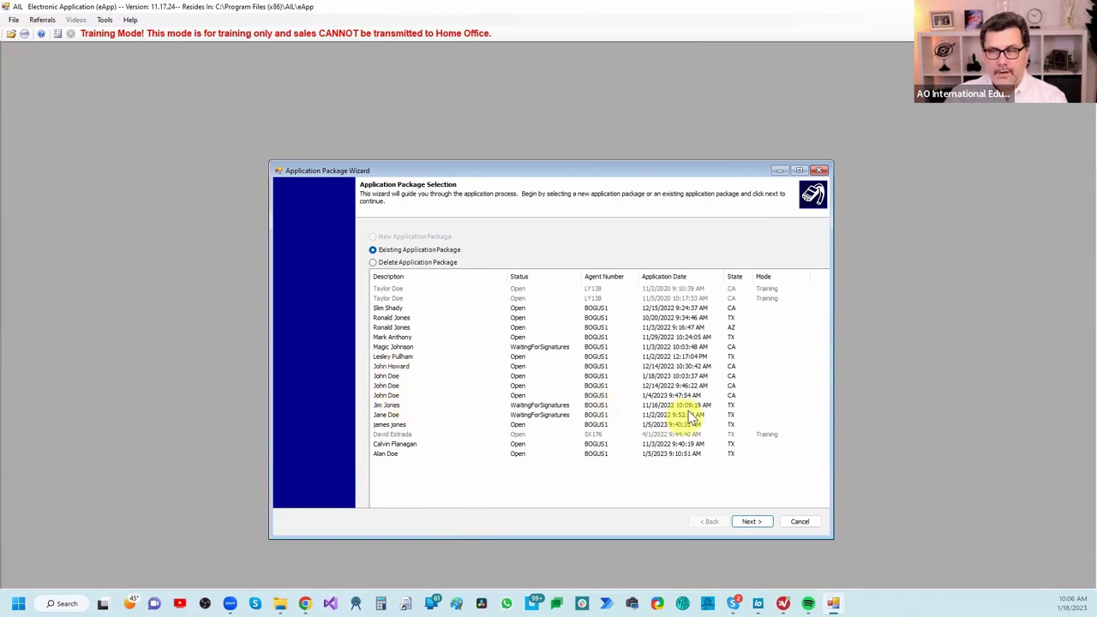
pyautogui.click(661, 377)
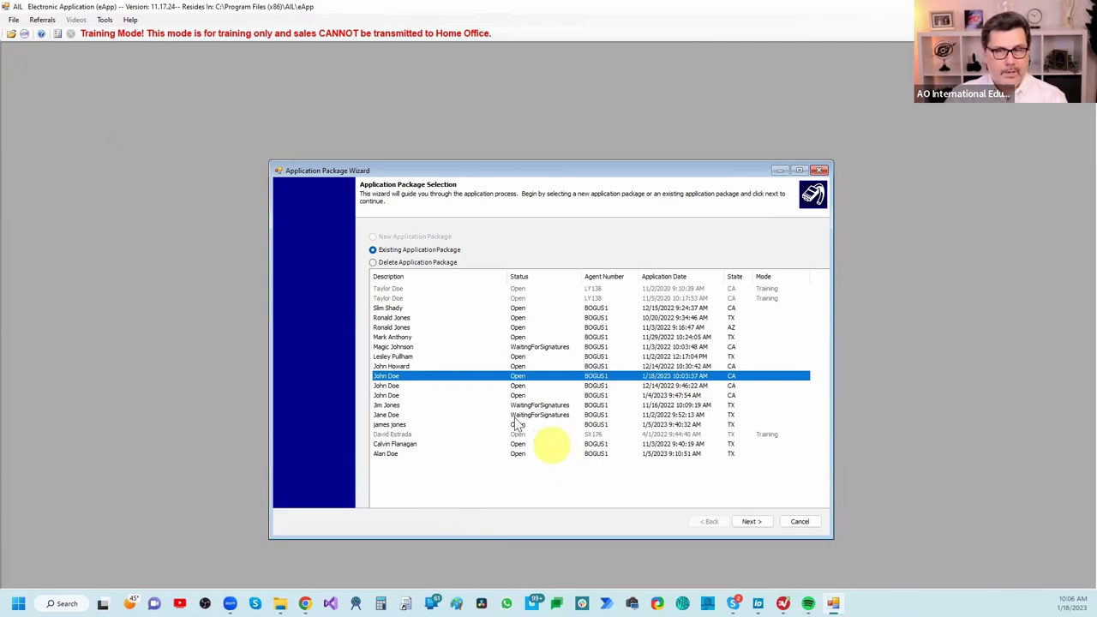
pyautogui.click(752, 522)
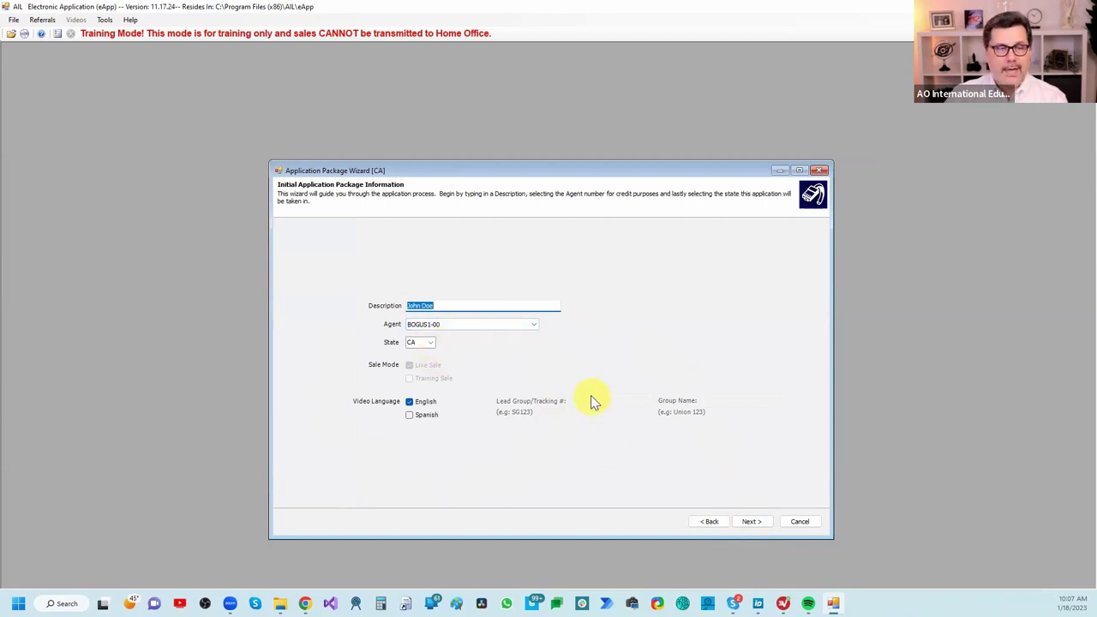
# Advance the wizard to the Forms Selection page.
pyautogui.click(753, 523)
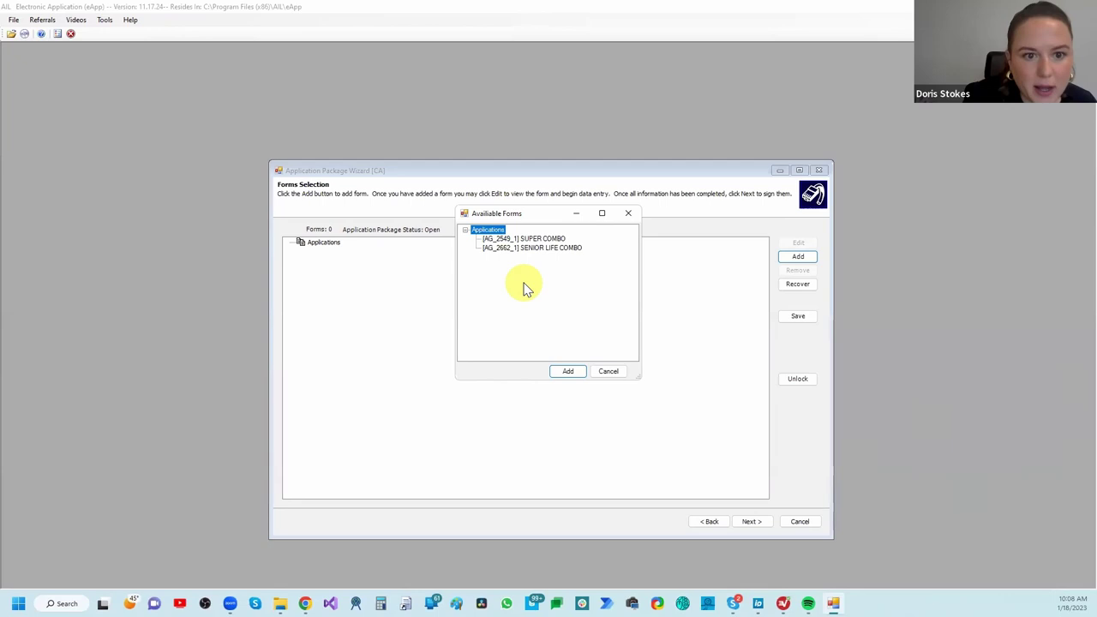
# Select the [AG_2549_1] SUPER COMBO form and add it to the package.
pyautogui.click(522, 238)
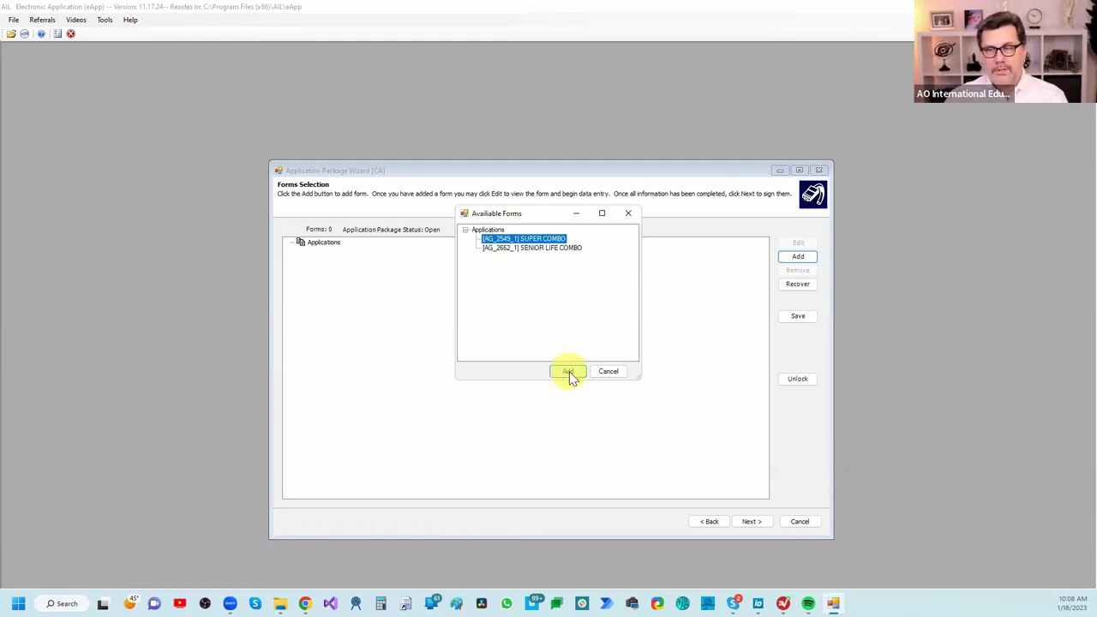
pyautogui.click(568, 374)
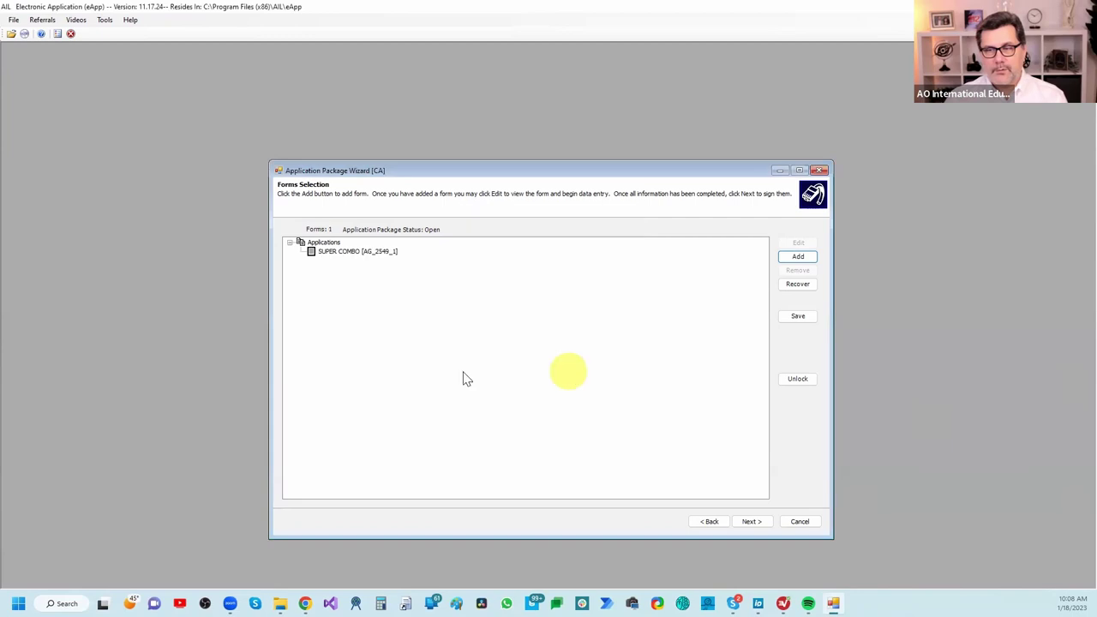
pyautogui.click(341, 254)
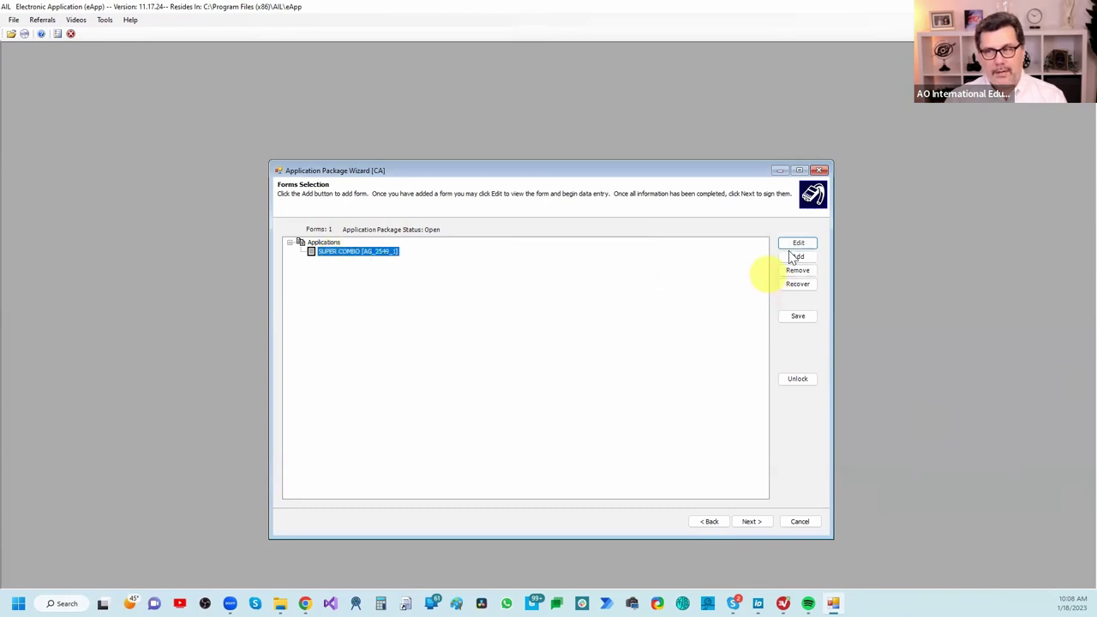
pyautogui.doubleClick(327, 251)
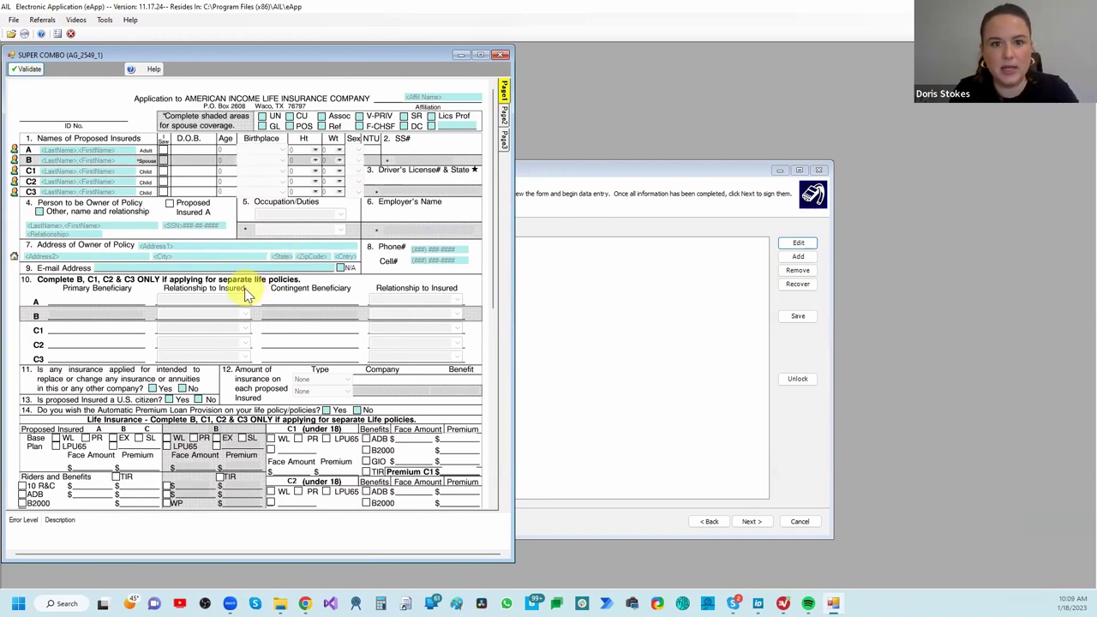
pyautogui.click(501, 54)
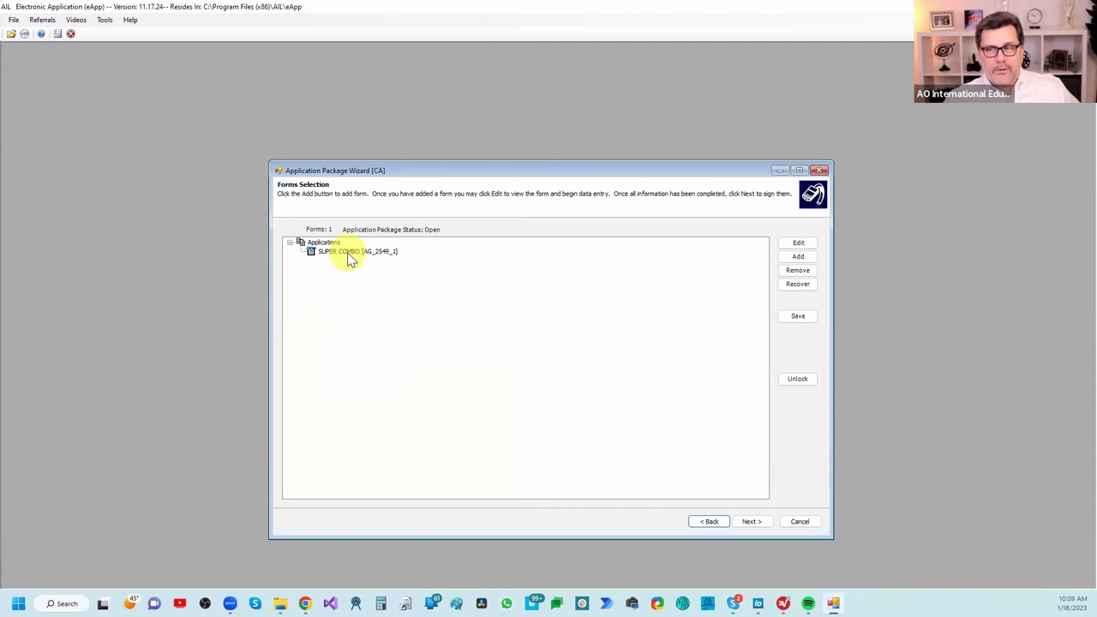
# Reopen the blank SUPER COMBO [AG_2549_1] form with the package wizard in front of it.
pyautogui.doubleClick(346, 253)
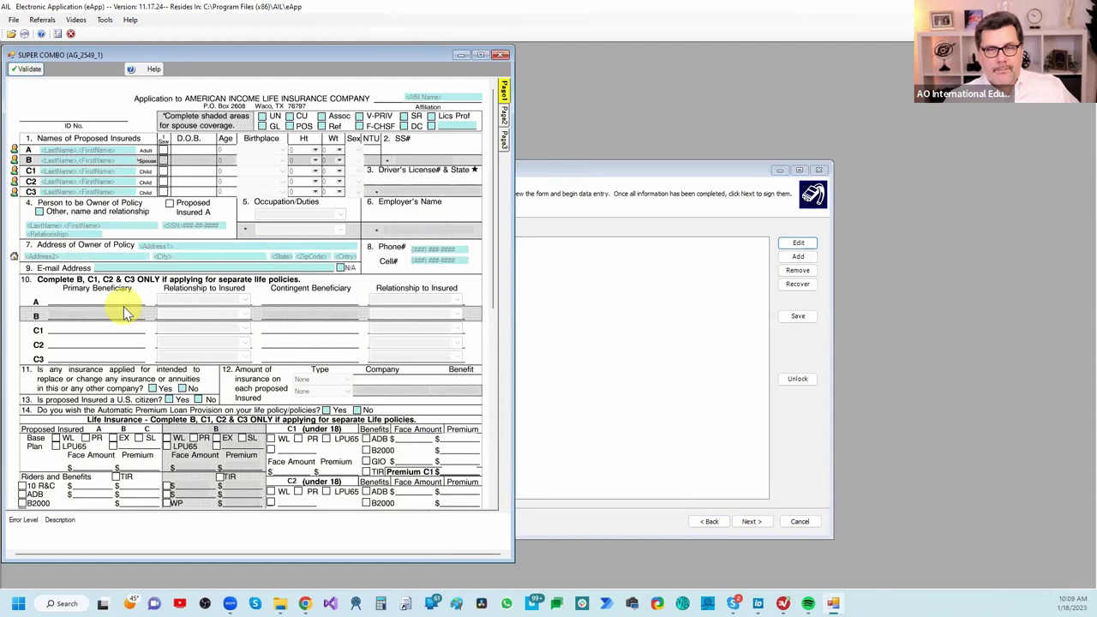
pyautogui.click(552, 329)
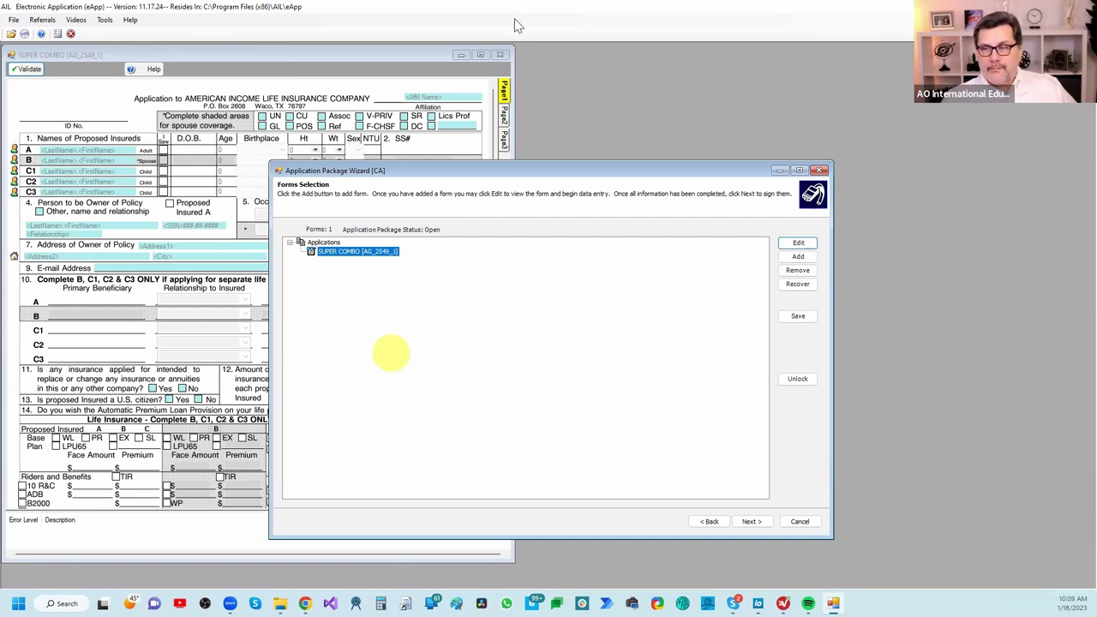
# Move the wizard aside, browse Available Forms, then select SUPER COMBO in the package.
pyautogui.moveTo(440, 169); pyautogui.dragTo(549, 128)
pyautogui.click(902, 221)
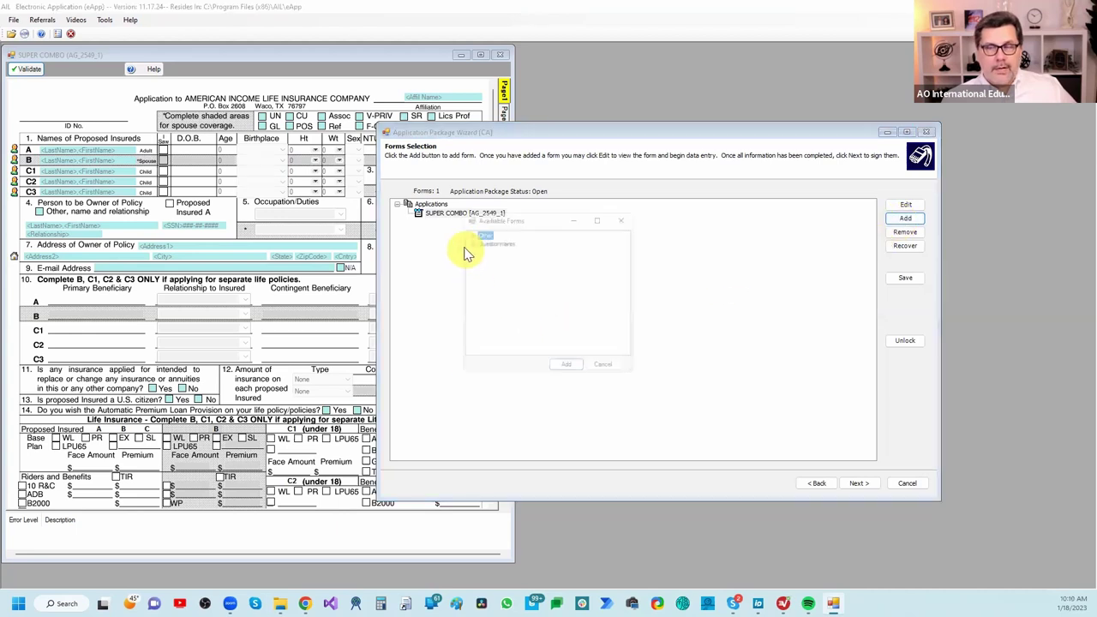
pyautogui.click(606, 369)
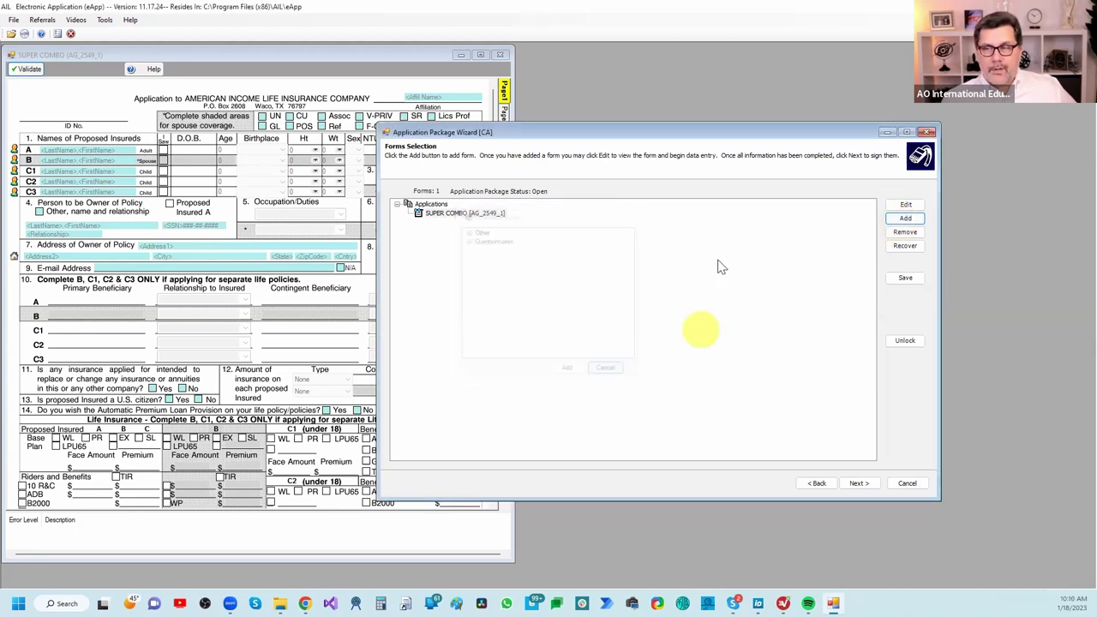
pyautogui.click(433, 207)
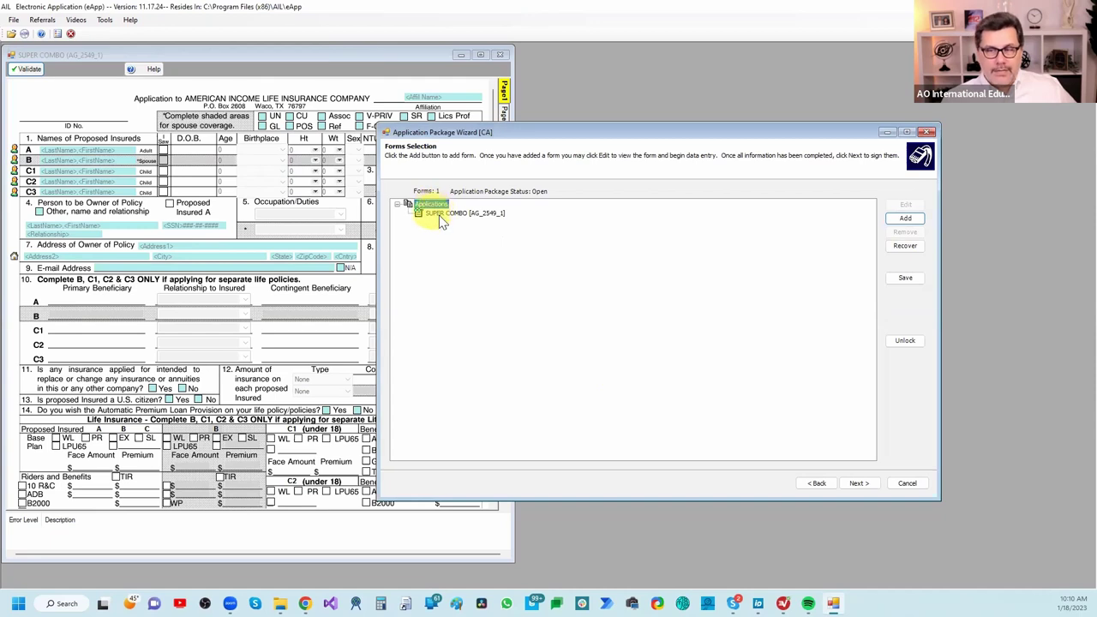
pyautogui.click(440, 214)
pyautogui.click(431, 205)
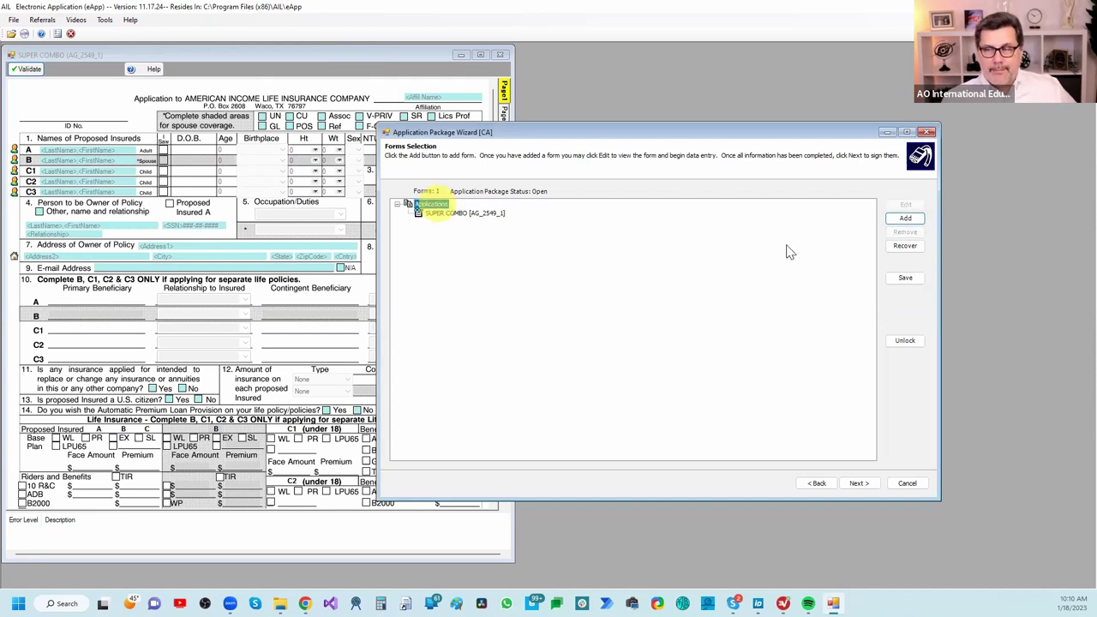
# Add SENIOR LIFE COMBO [AG_2662_1] to the package, raising the Forms count to 2.
pyautogui.click(906, 220)
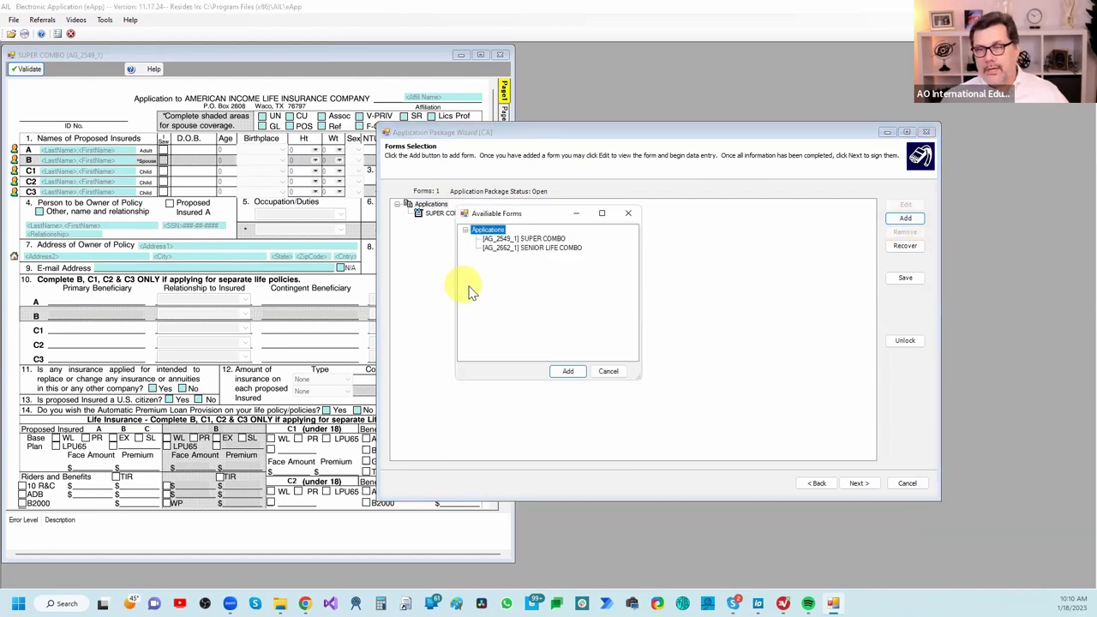
pyautogui.click(552, 248)
pyautogui.click(566, 372)
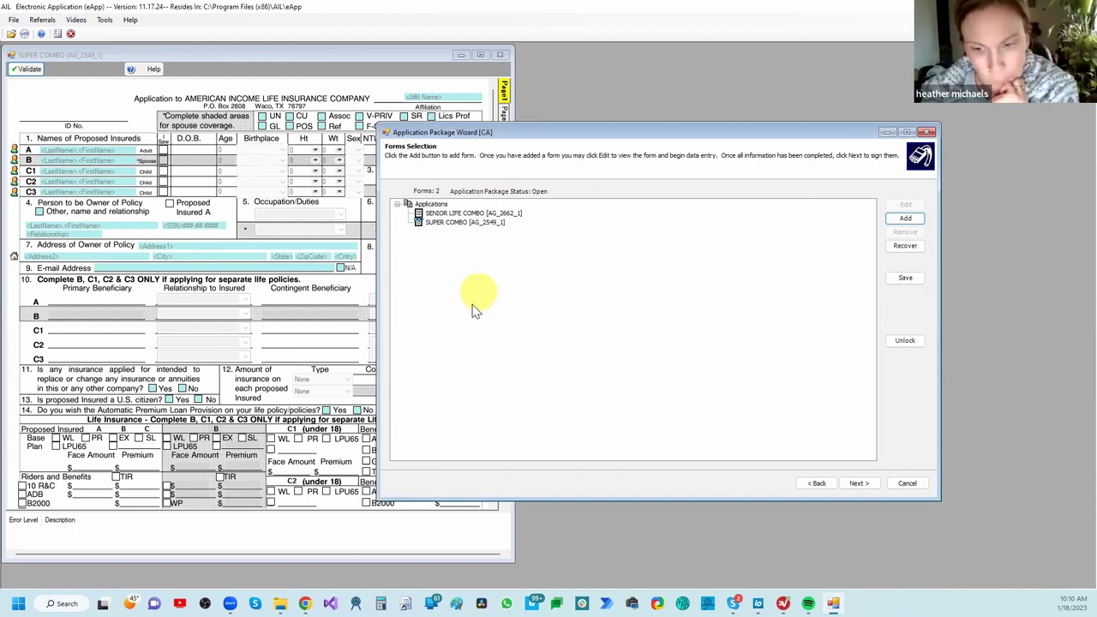
pyautogui.click(455, 215)
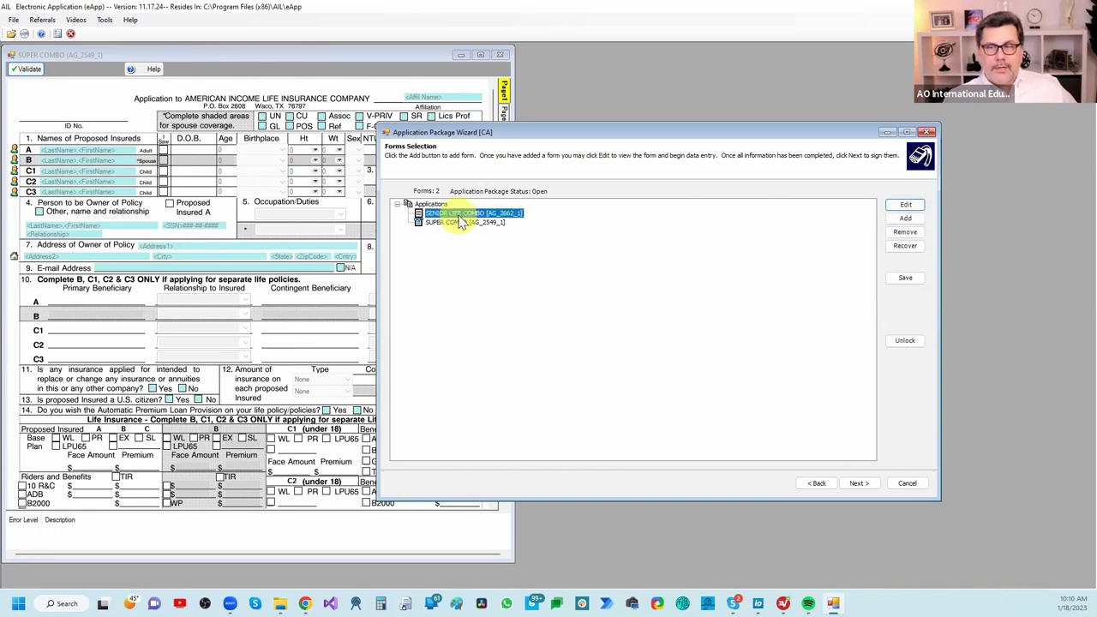
# Remove SENIOR LIFE COMBO after confirming with Yes, and return the SUPER COMBO form to the front.
pyautogui.click(904, 232)
pyautogui.click(587, 335)
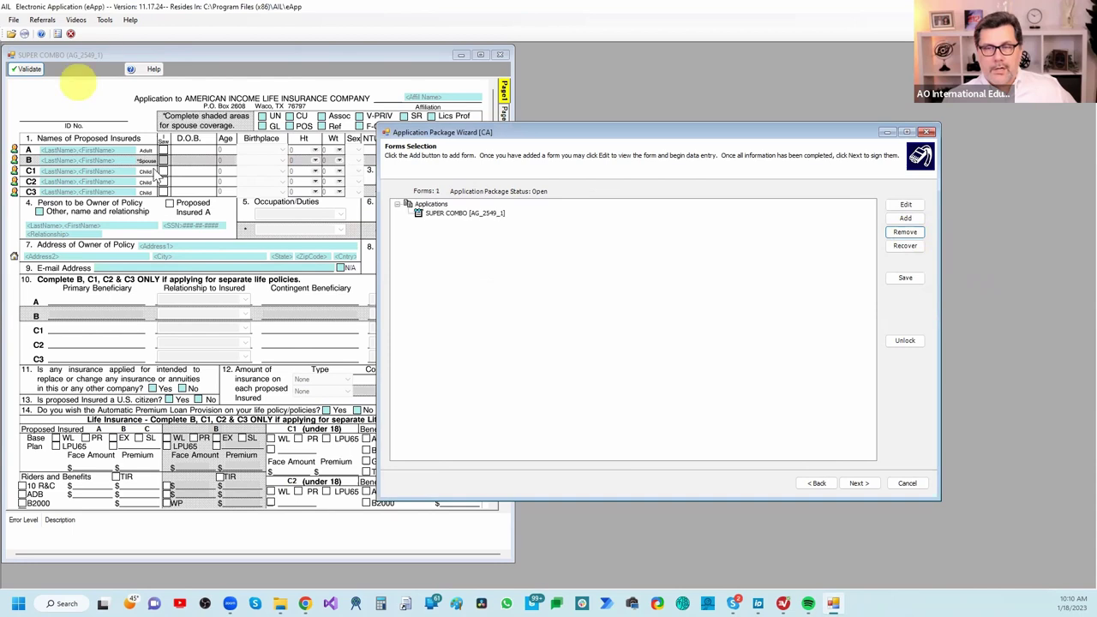
pyautogui.click(354, 54)
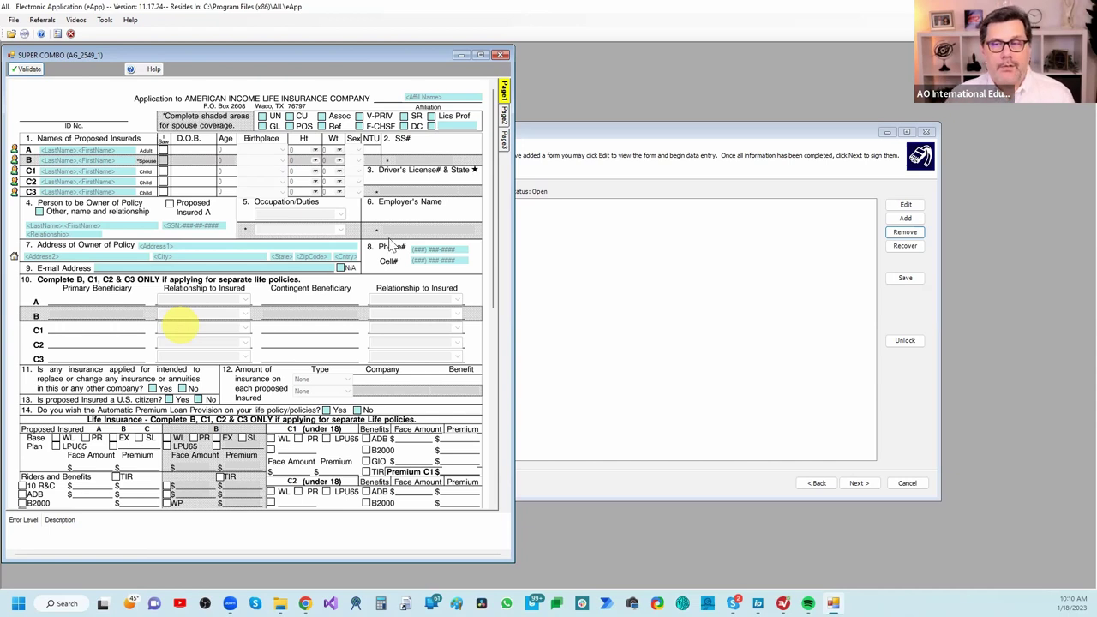
# Fill the Affiliation field with VETERAN instead of SPOKANE CITY and check the VETERAN box beside DC.
pyautogui.click(433, 100)
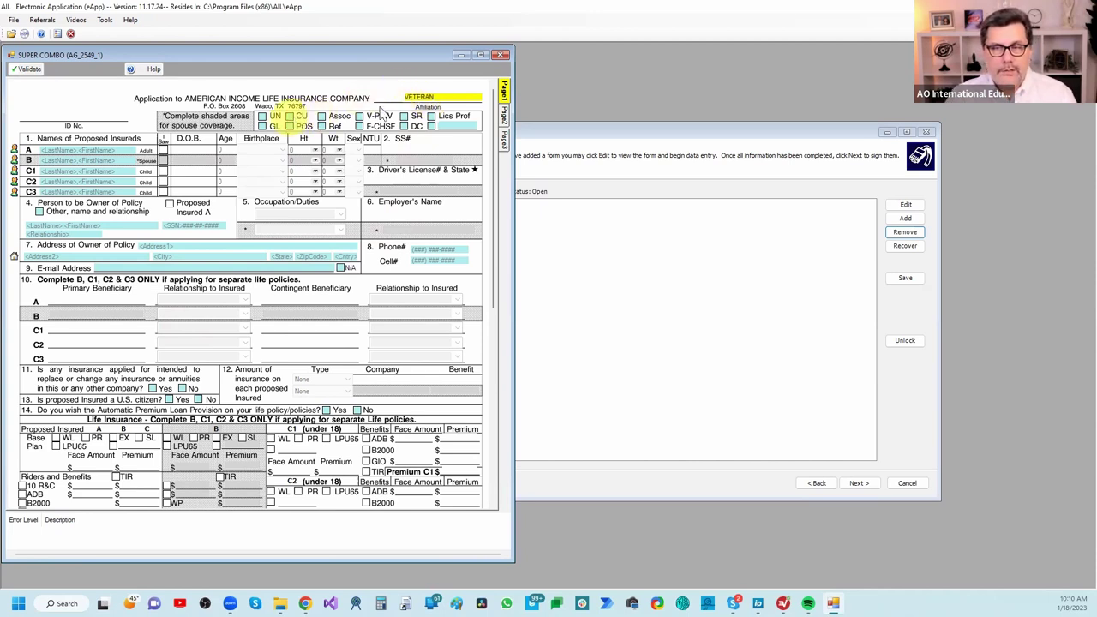
pyautogui.click(289, 116)
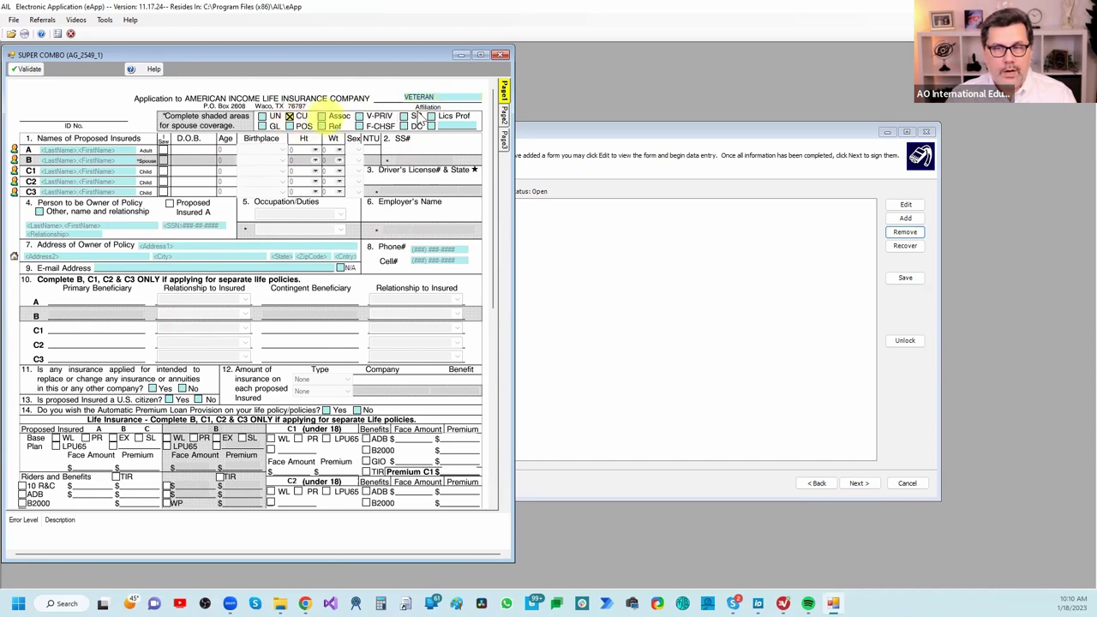
pyautogui.click(441, 100)
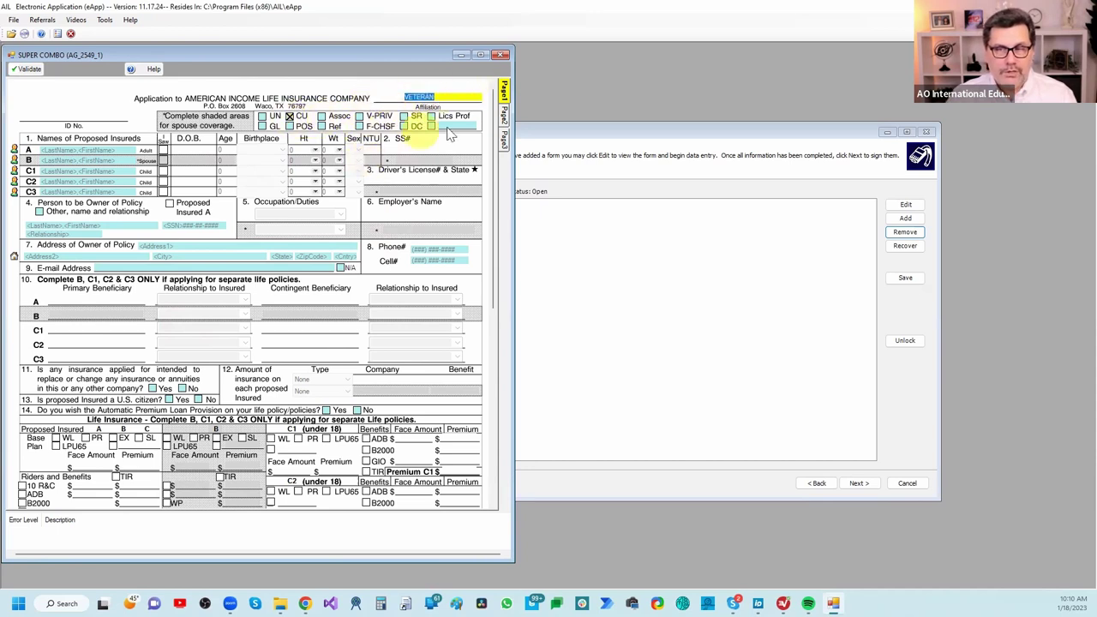
pyautogui.write('SPOKANE')
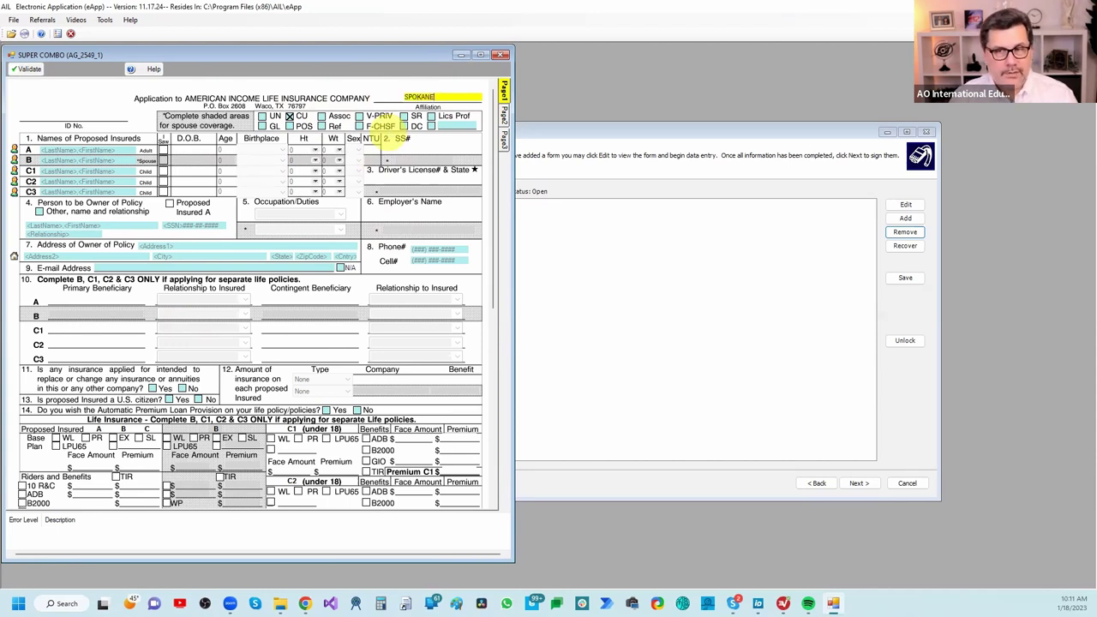
pyautogui.write(' CITY')
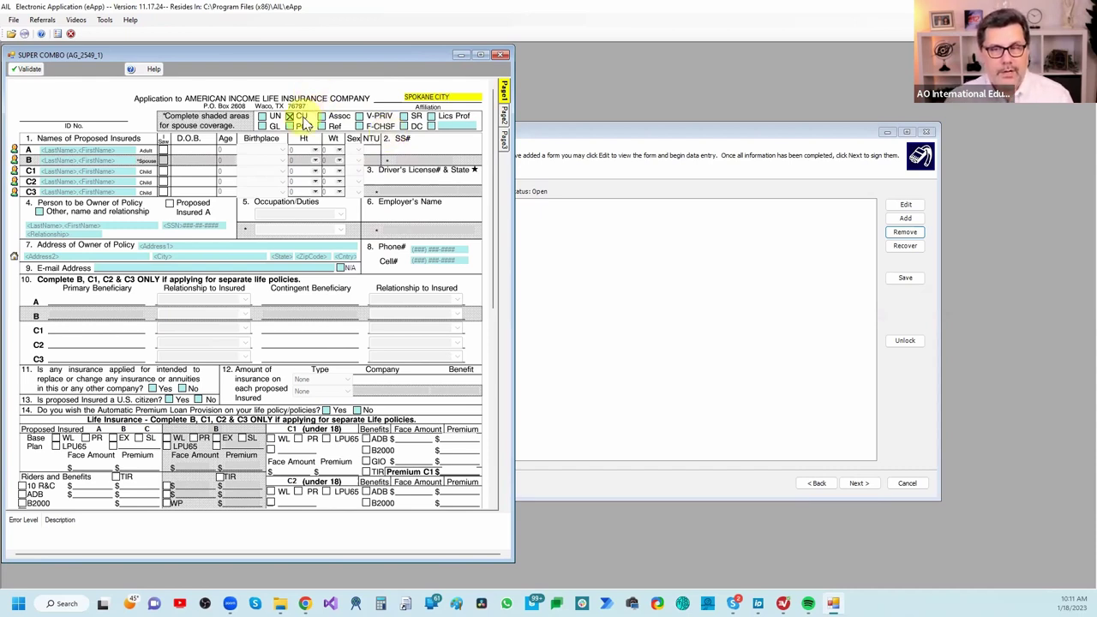
pyautogui.moveTo(456, 100); pyautogui.dragTo(368, 99)
pyautogui.write('VETERAN')
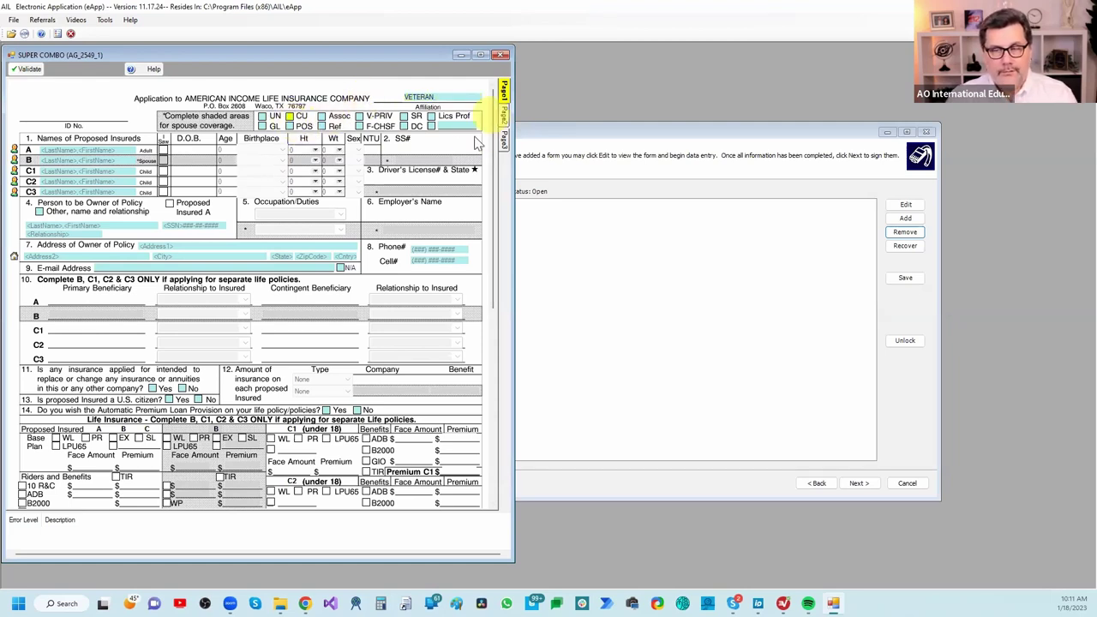
pyautogui.click(431, 125)
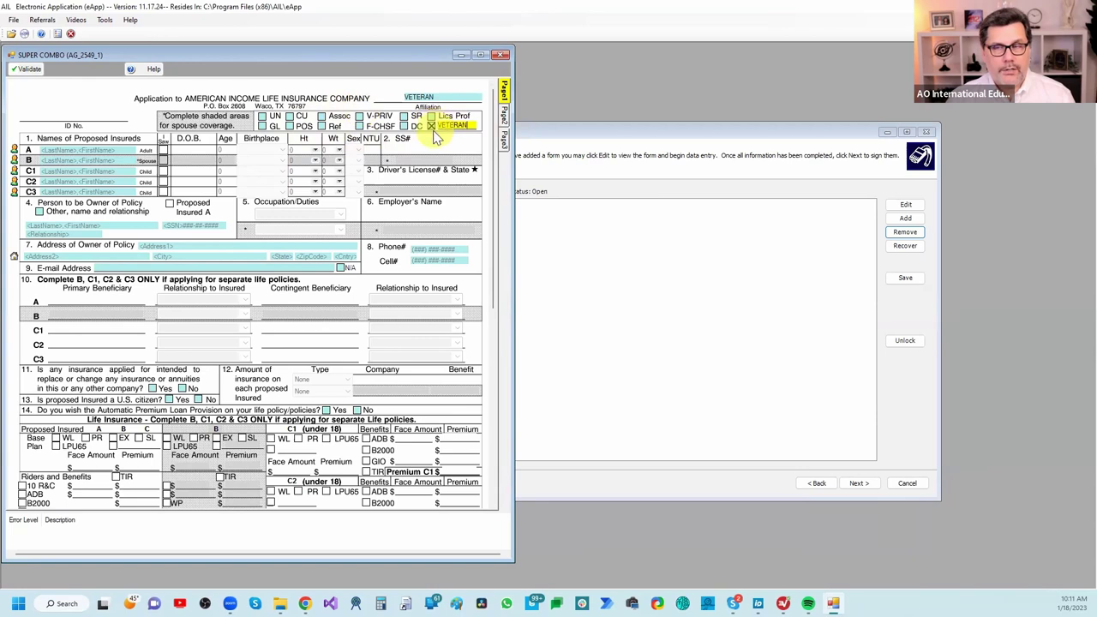
# Uncheck VETERAN, mark Ref, and change the Affiliation text to SPOKANE CITY.
pyautogui.click(431, 126)
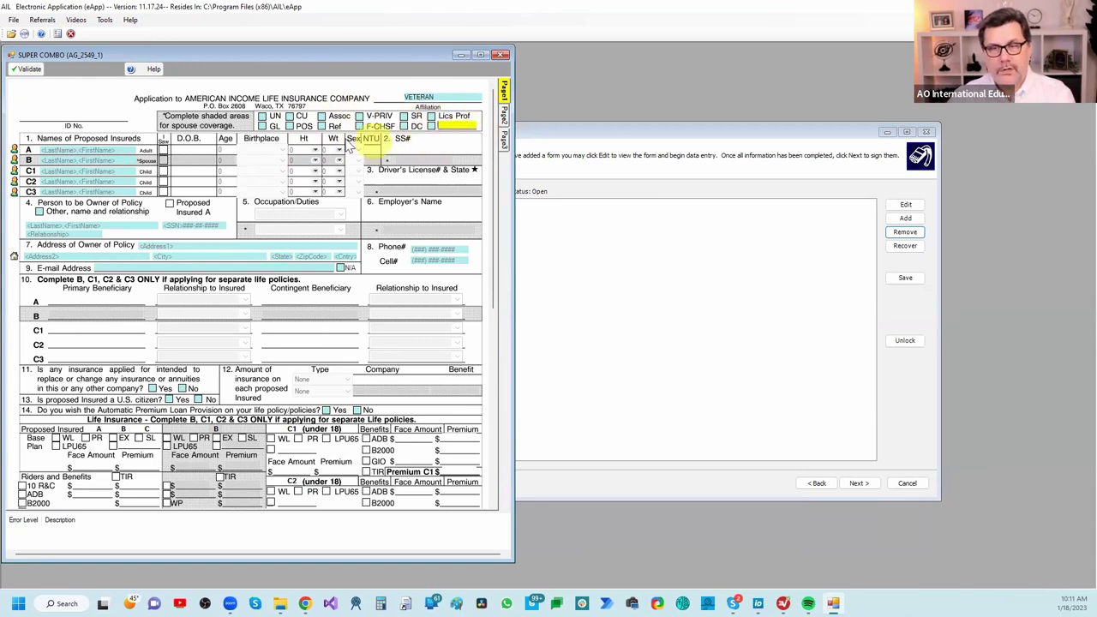
pyautogui.click(322, 127)
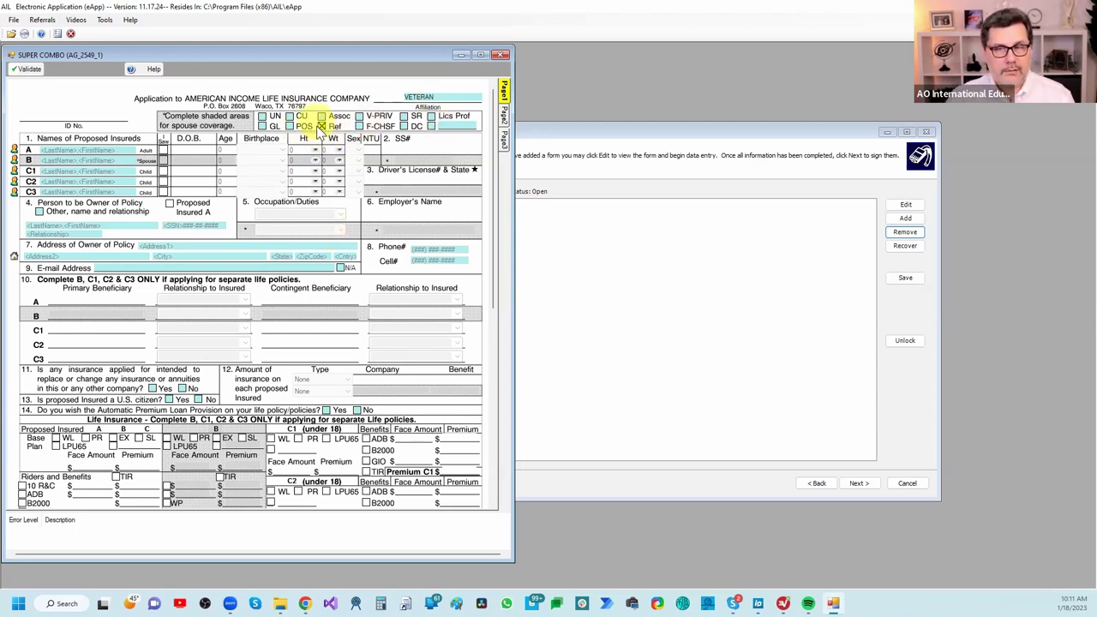
pyautogui.moveTo(439, 101); pyautogui.dragTo(394, 100)
pyautogui.write('SPOKANE CITY')
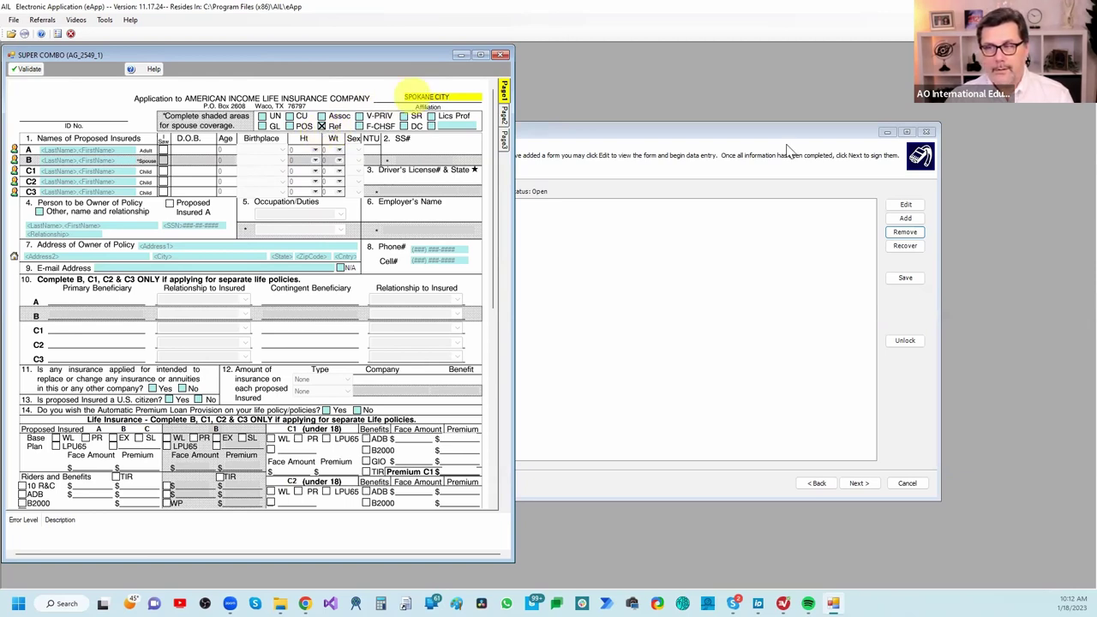
pyautogui.click(315, 307)
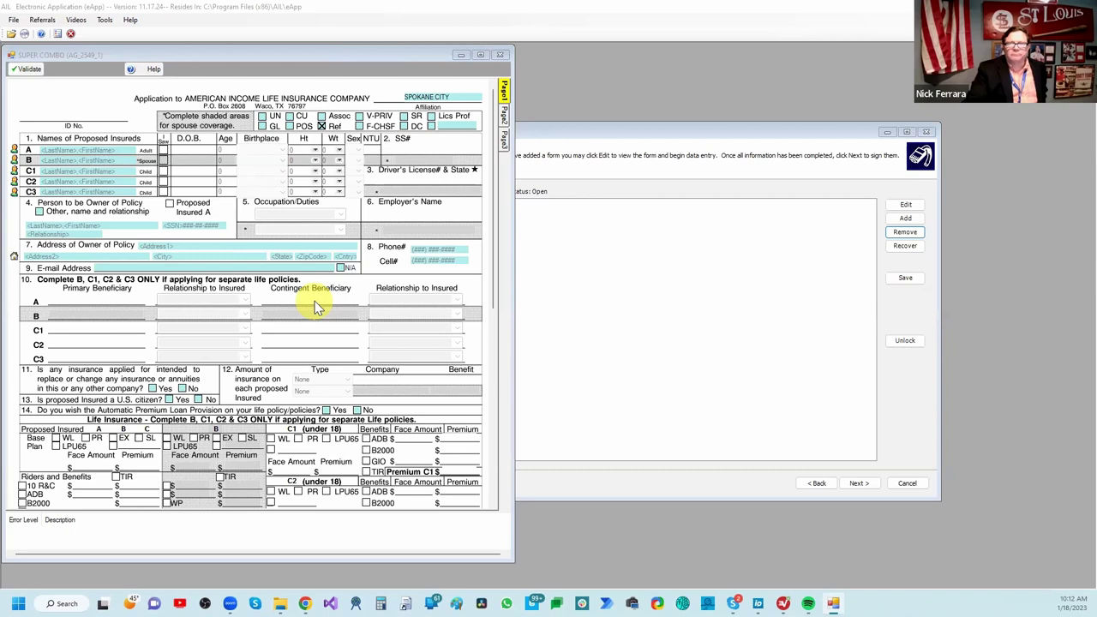
# Restore VETERAN in the Affiliation field, leave CU unchecked, and check the VETERAN box beside DC.
pyautogui.click(304, 130)
pyautogui.click(290, 116)
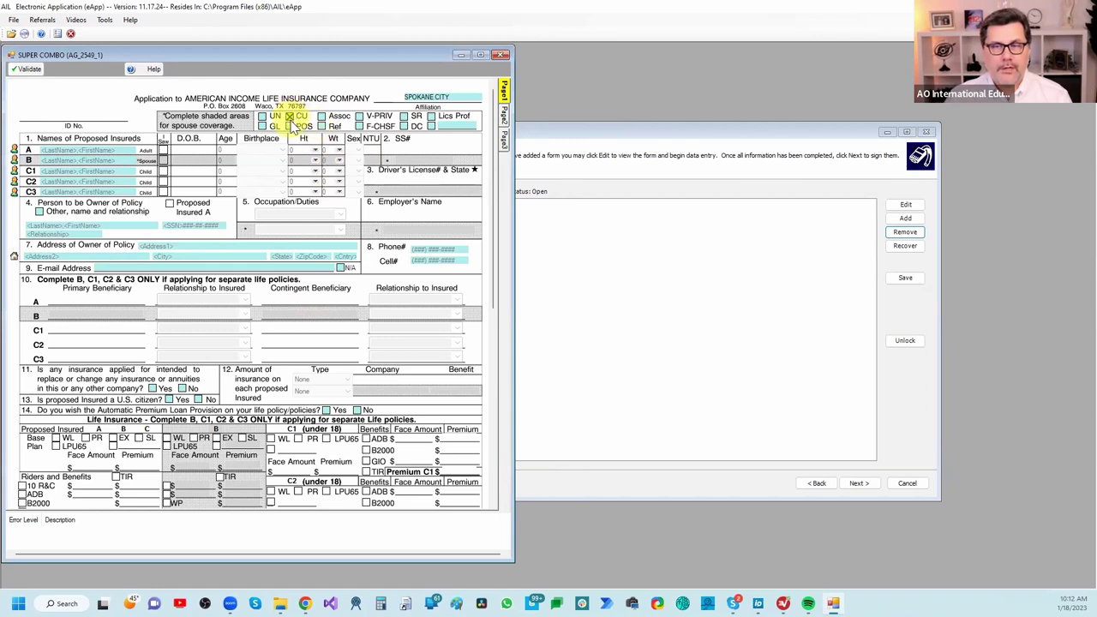
pyautogui.moveTo(426, 97); pyautogui.dragTo(452, 98)
pyautogui.moveTo(347, 93); pyautogui.dragTo(348, 93)
pyautogui.write('VETERAN')
pyautogui.click(289, 116)
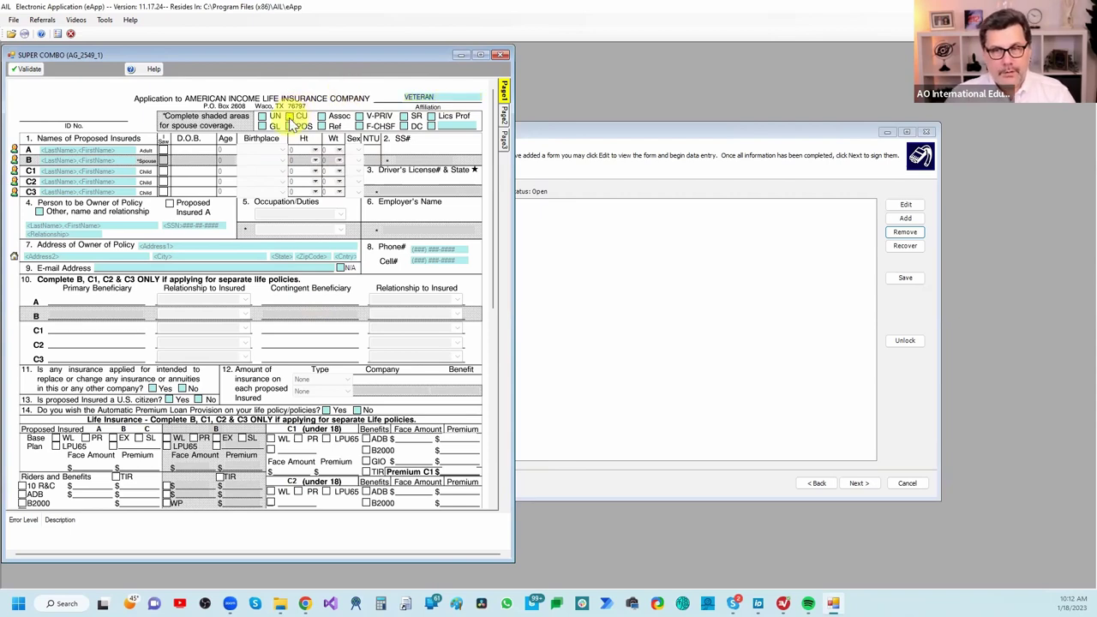
pyautogui.click(431, 125)
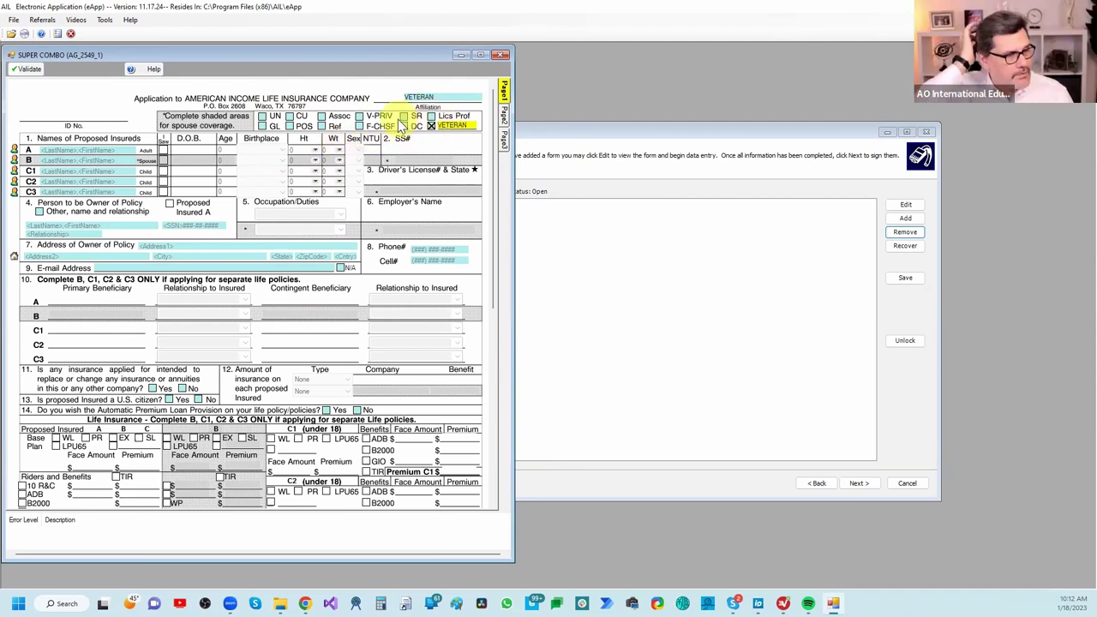
# Enter insured A's name in row A and tick the in-person check.
pyautogui.click(51, 152)
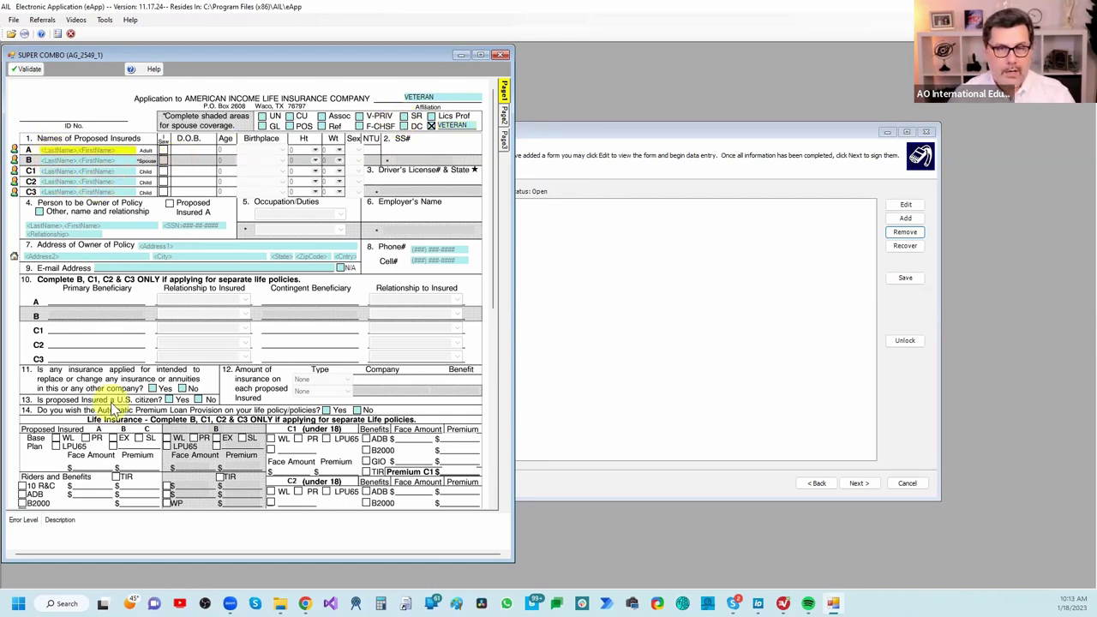
pyautogui.write('DOE')
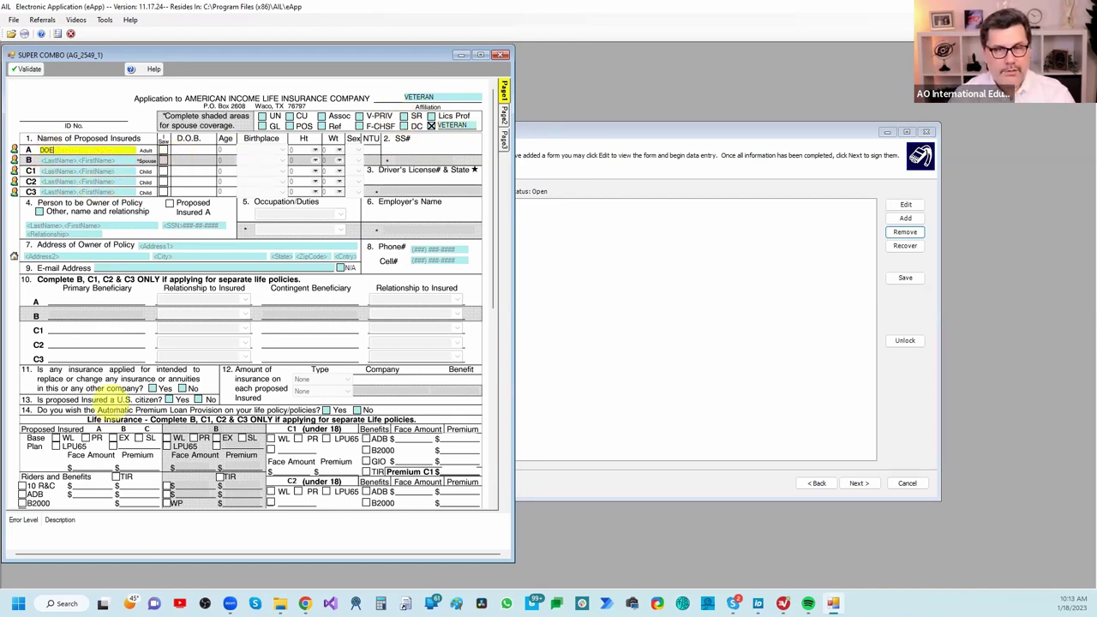
pyautogui.write('JOHN')
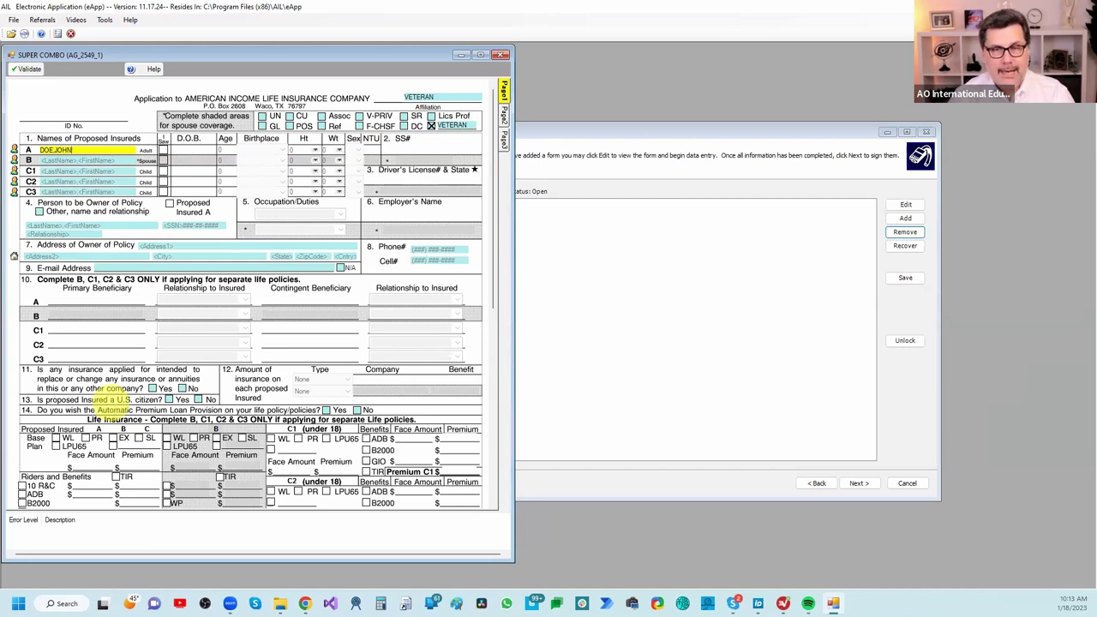
pyautogui.press('Tab')
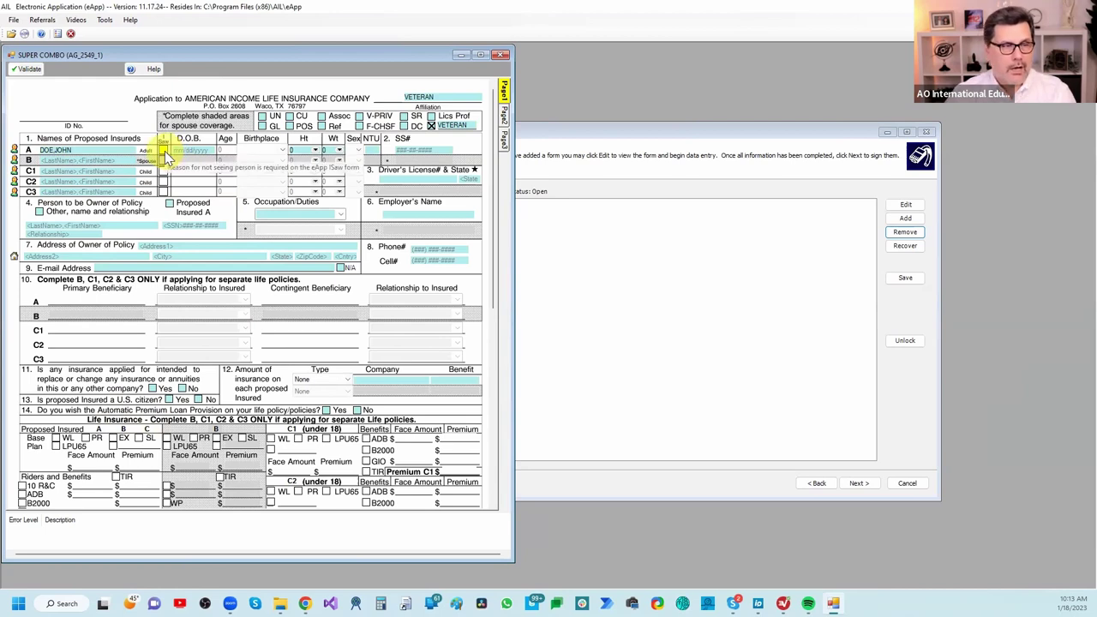
pyautogui.click(163, 150)
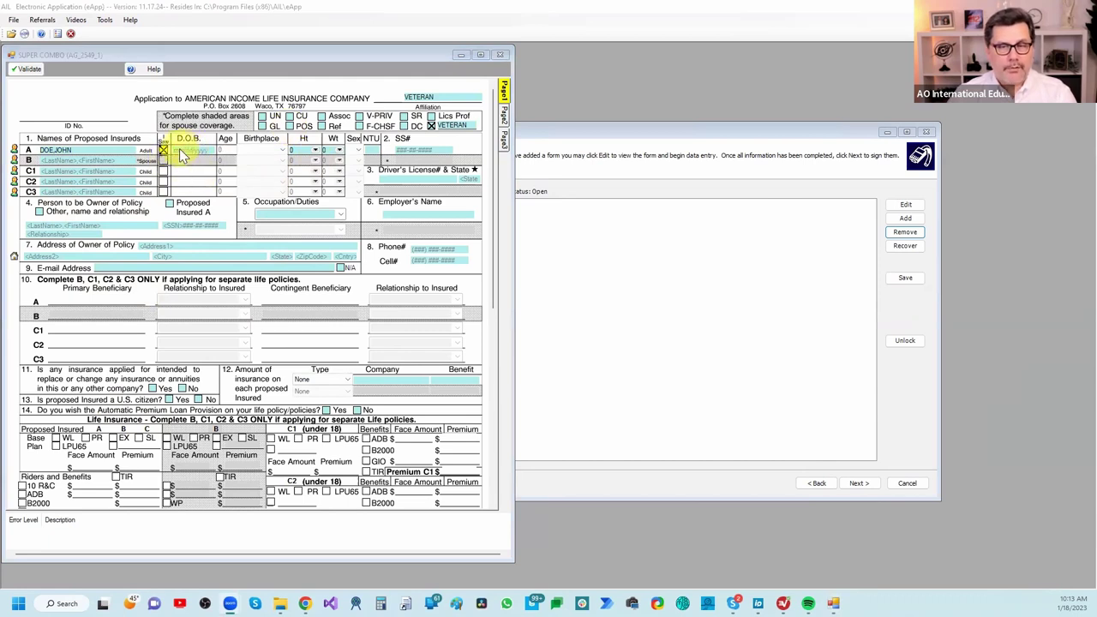
# Set insured A's date of birth to 01/01/1984, giving age 39.
pyautogui.click(185, 152)
pyautogui.write('01/01/19')
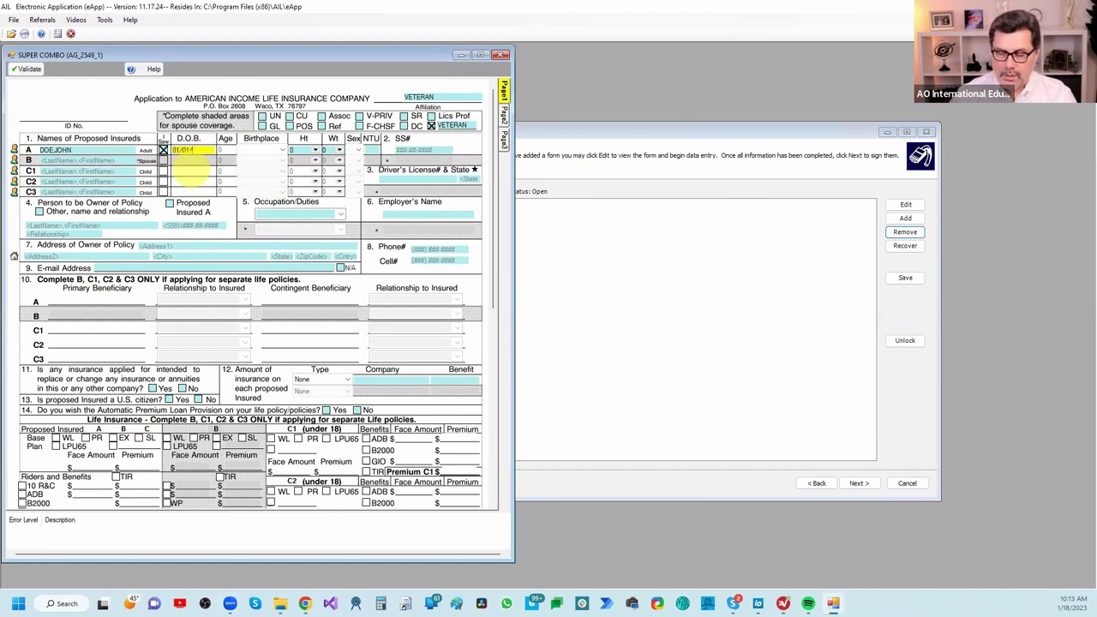
pyautogui.write('84')
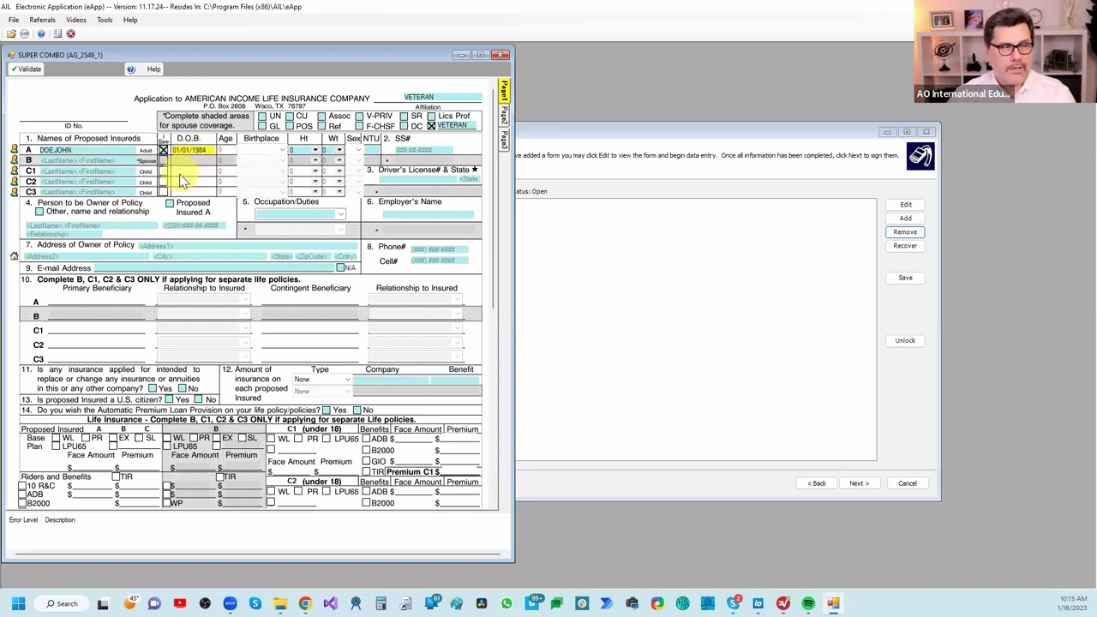
pyautogui.press('Tab')
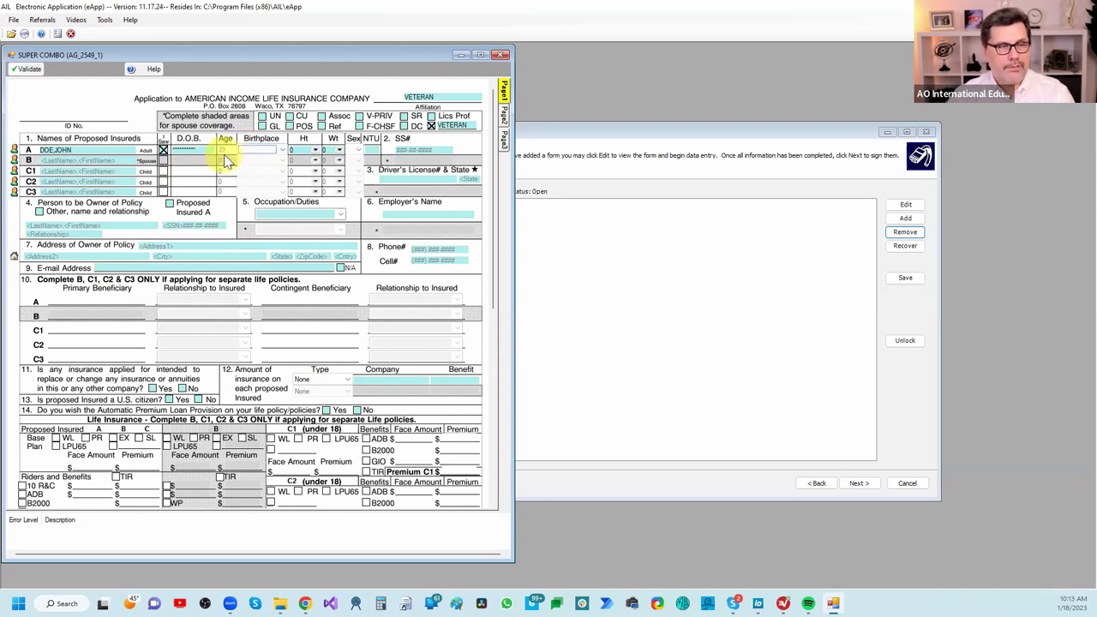
# Choose California as insured A's birthplace from the Birthplace list.
pyautogui.click(274, 150)
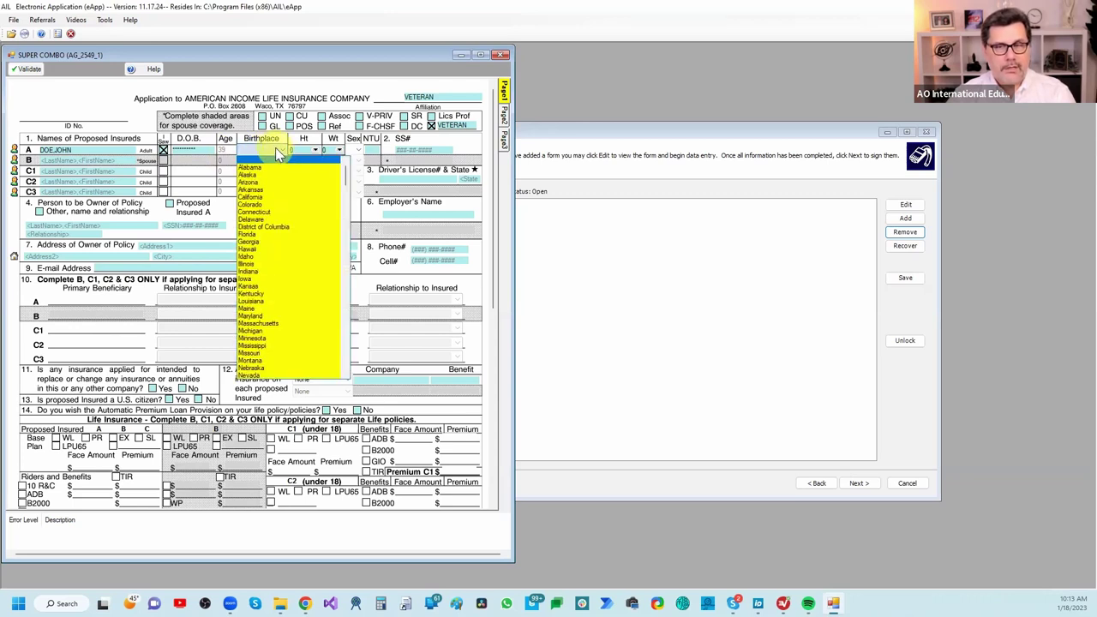
pyautogui.click(257, 198)
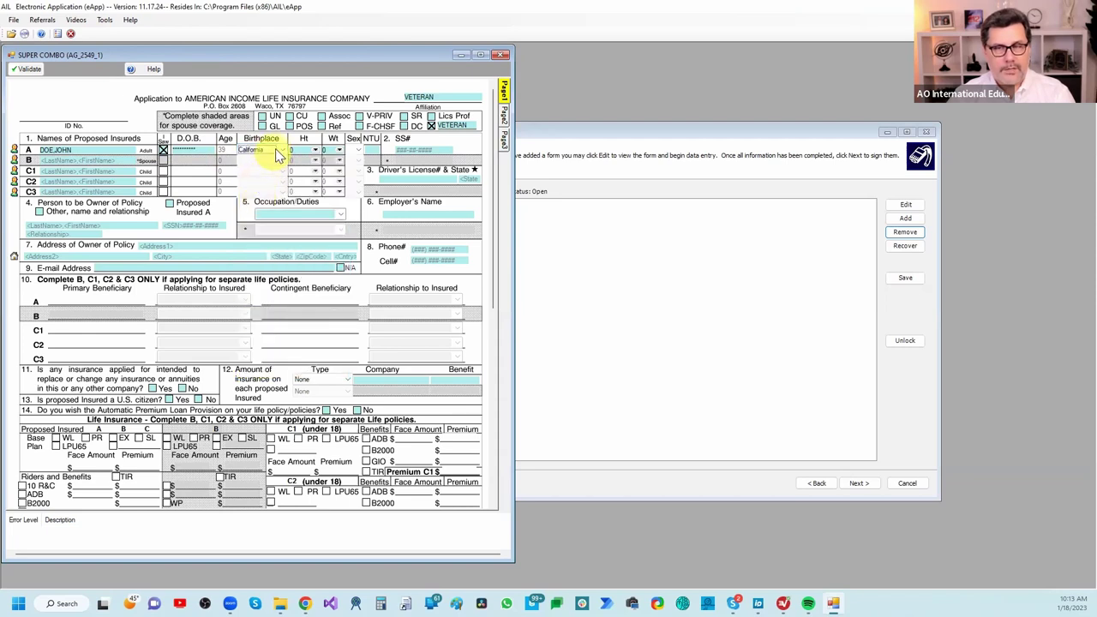
pyautogui.click(278, 150)
pyautogui.scroll(-4, 274, 229)
pyautogui.scroll(-8, 287, 269)
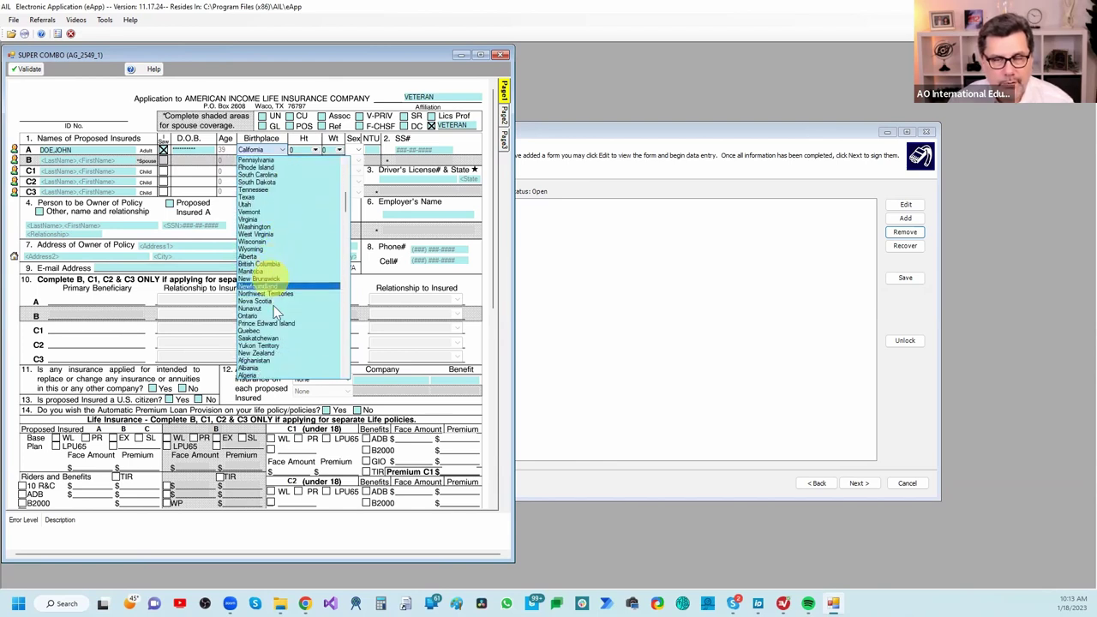
pyautogui.scroll(-2, 276, 309)
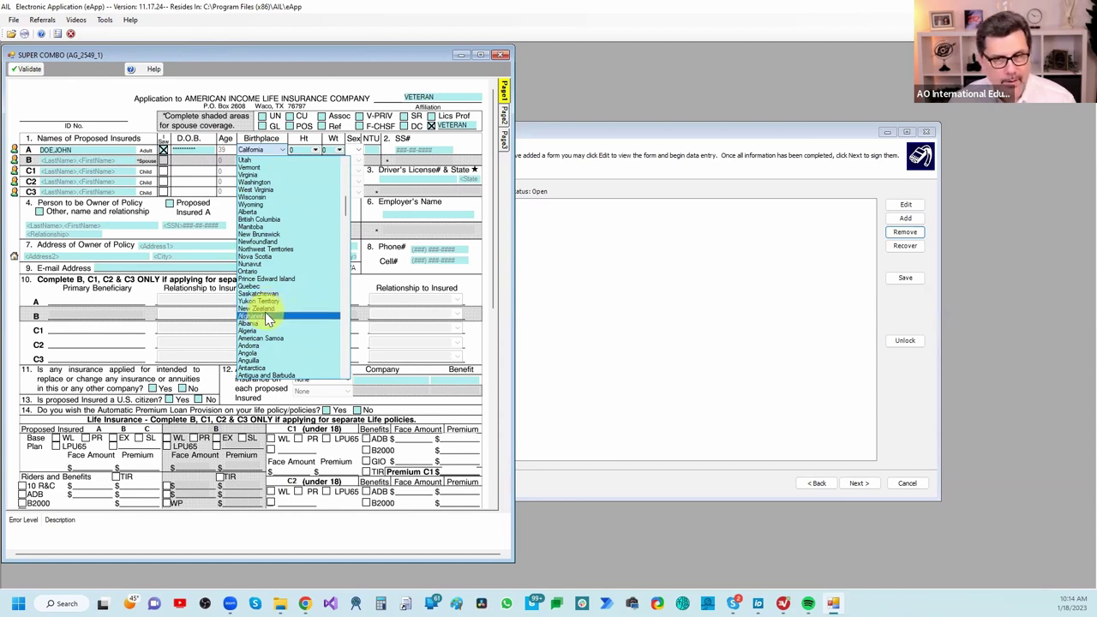
pyautogui.scroll(-1, 265, 310)
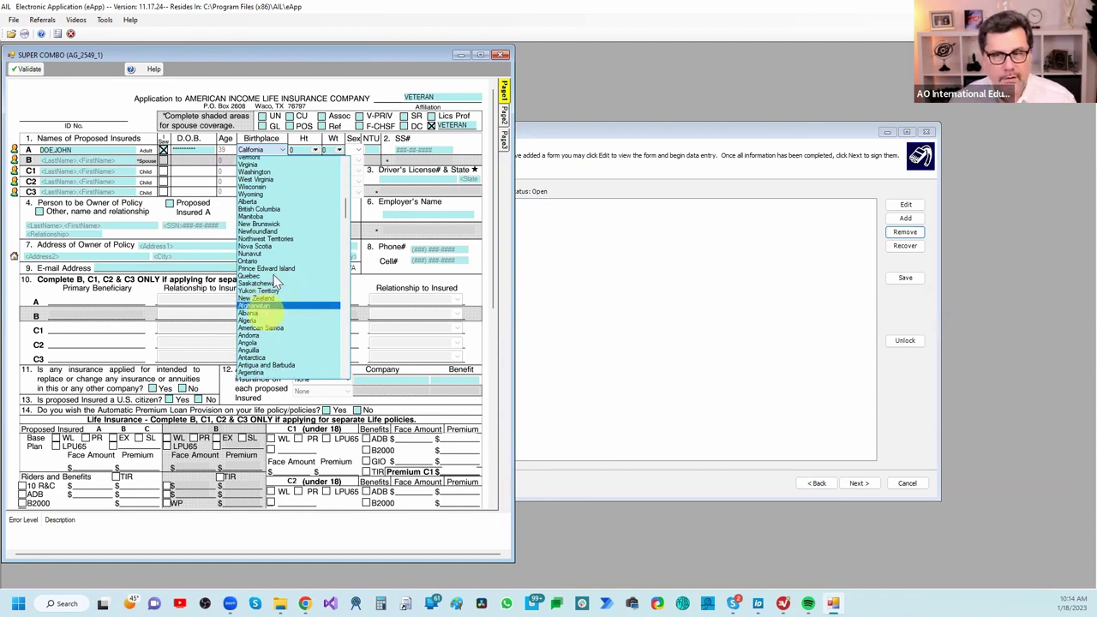
pyautogui.scroll(-15, 274, 280)
pyautogui.scroll(-16, 275, 283)
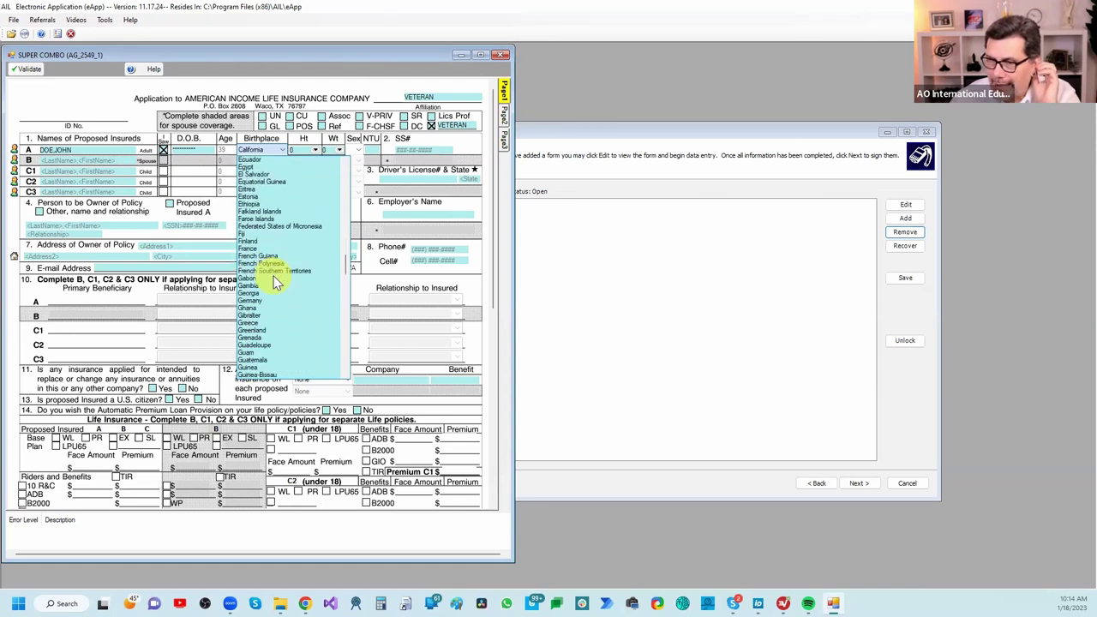
pyautogui.scroll(-17, 276, 291)
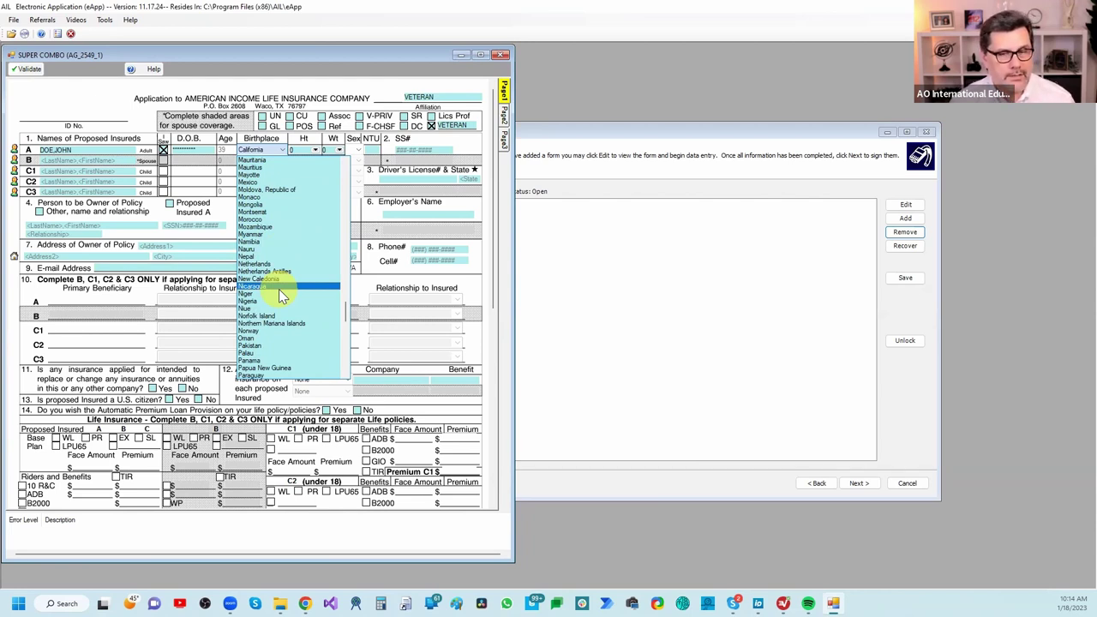
pyautogui.scroll(7, 278, 289)
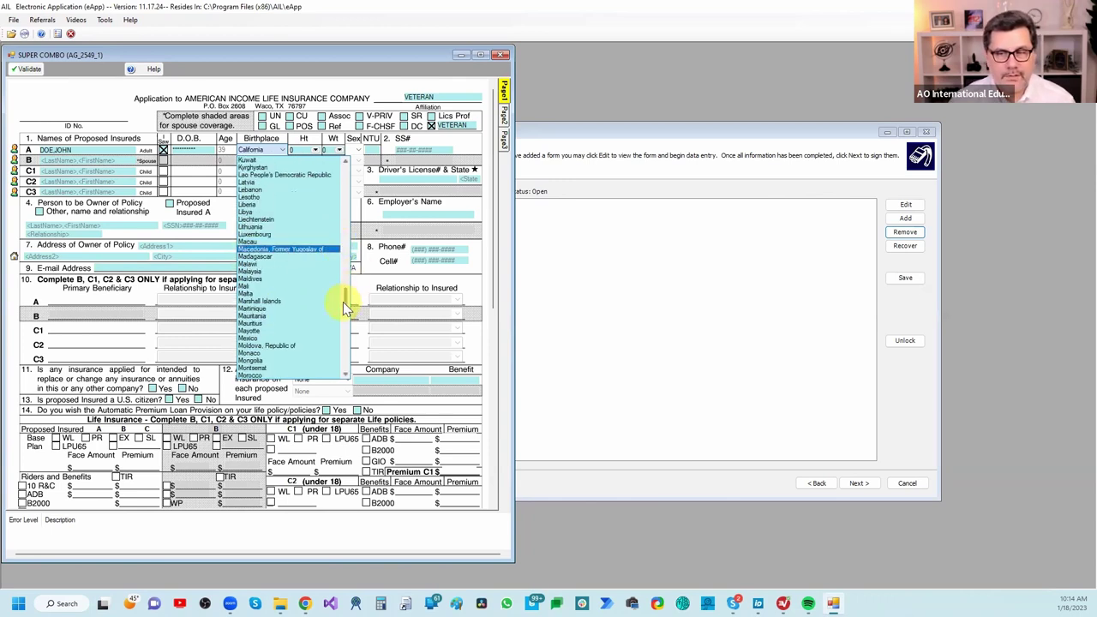
pyautogui.moveTo(343, 302); pyautogui.dragTo(347, 167)
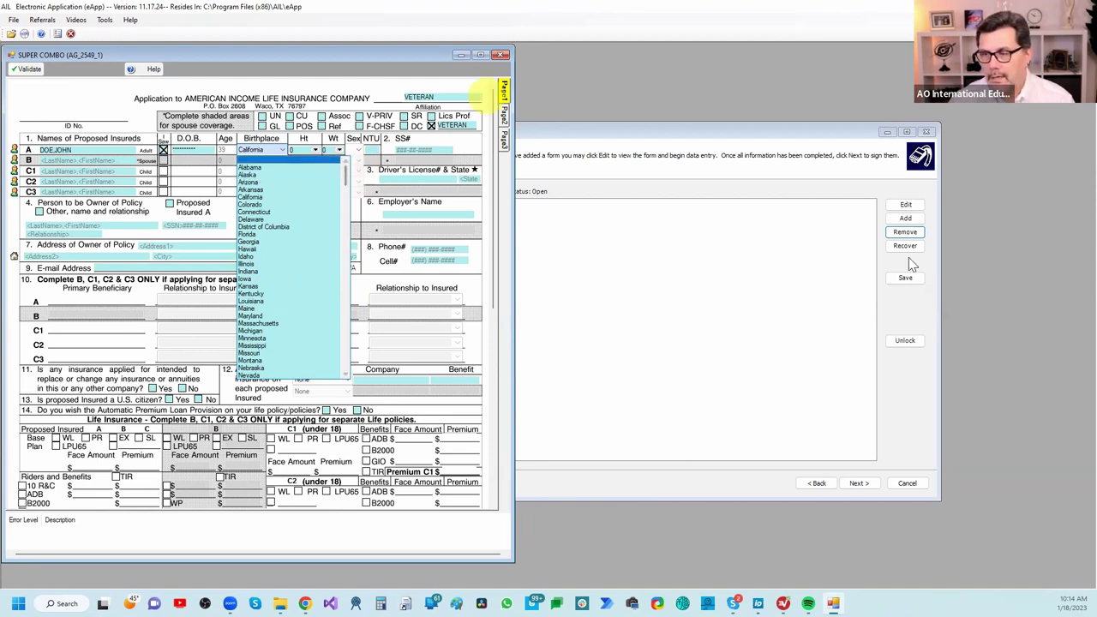
pyautogui.click(954, 200)
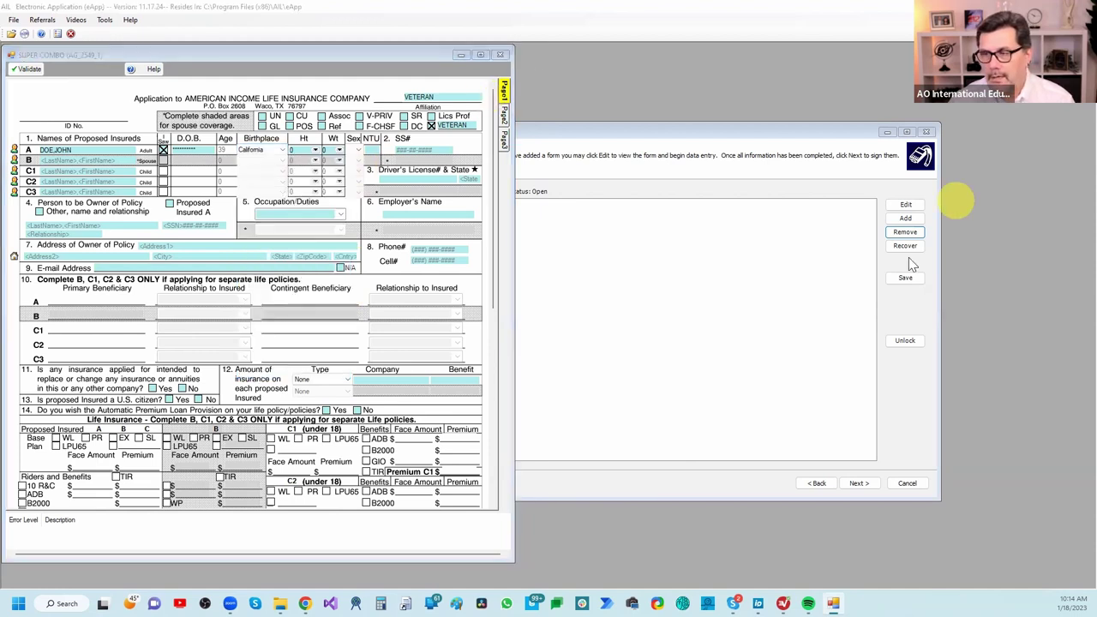
# Enter insured A's height as 6 ft 2 in (74 inches) in the Convert to Inches popup.
pyautogui.click(307, 151)
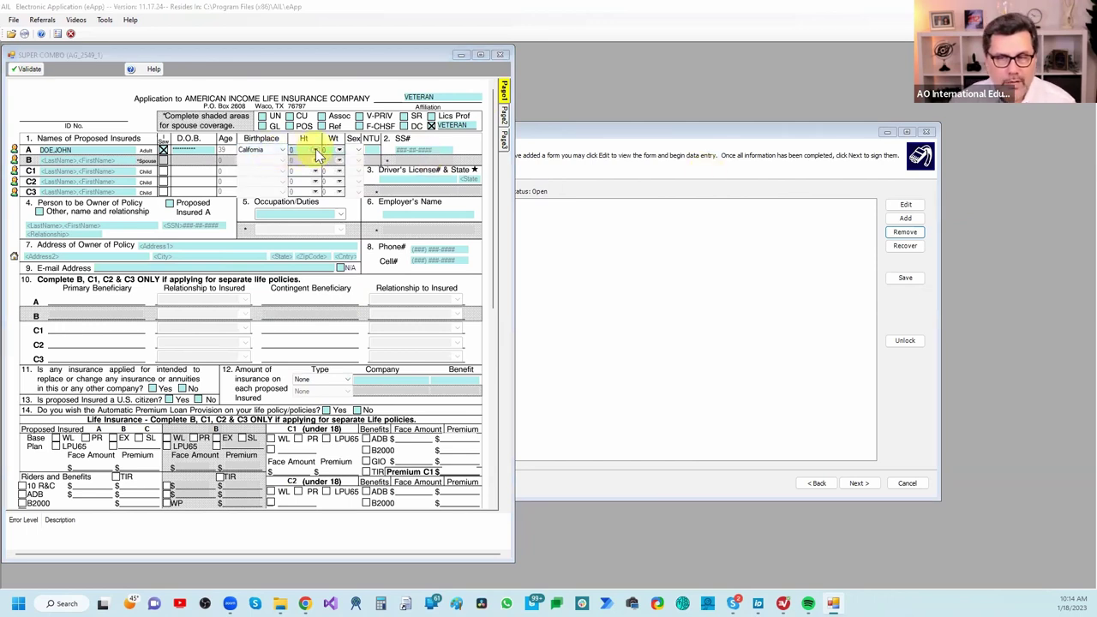
pyautogui.click(316, 151)
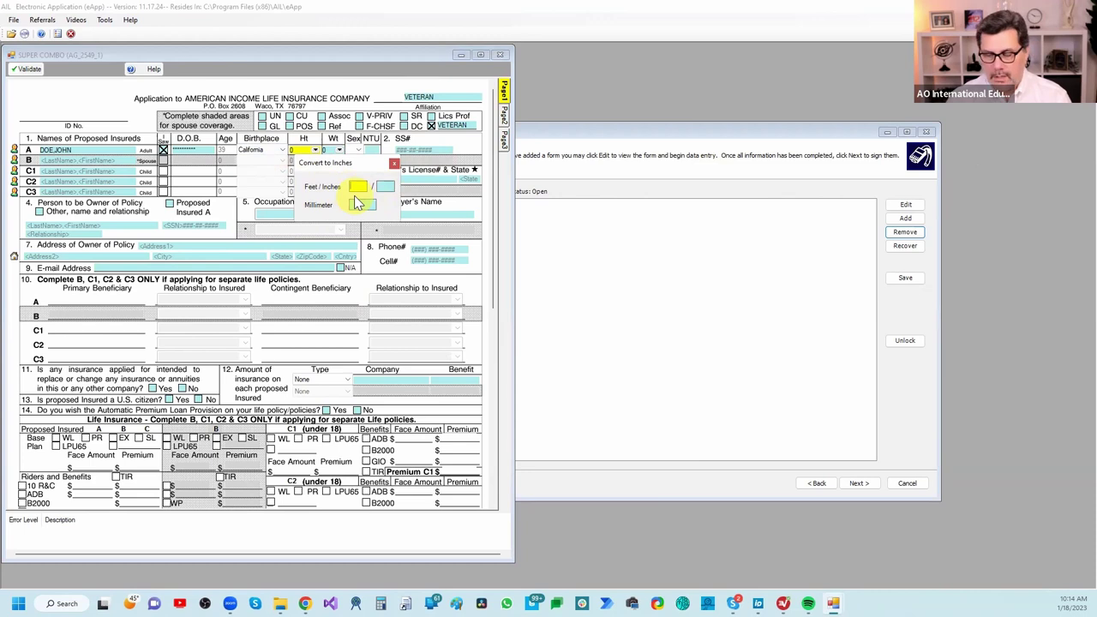
pyautogui.write('2')
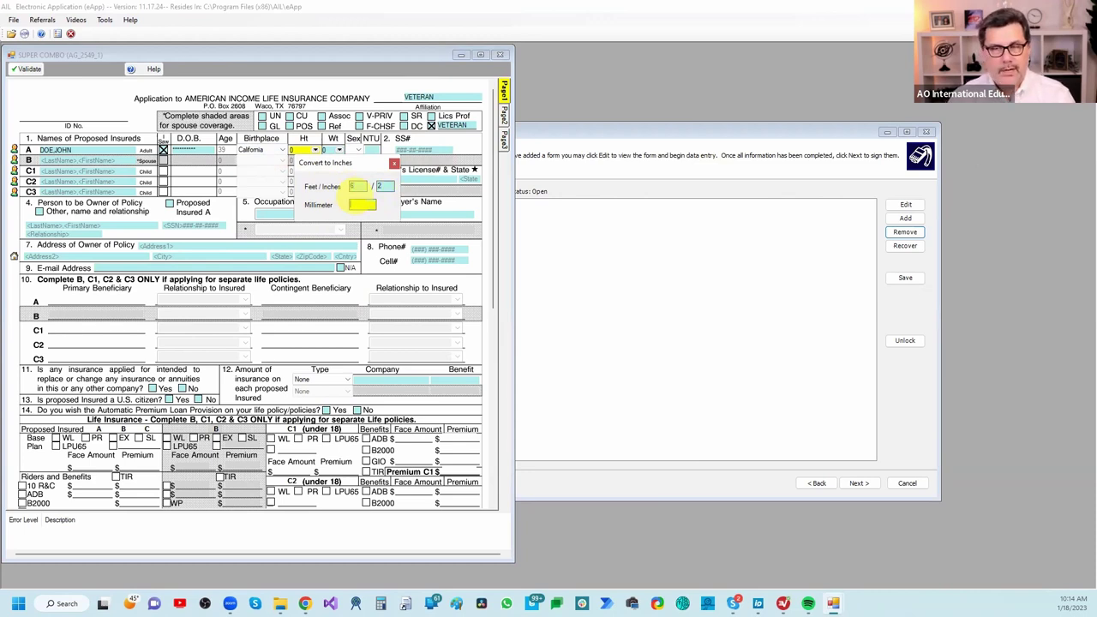
pyautogui.press('Return')
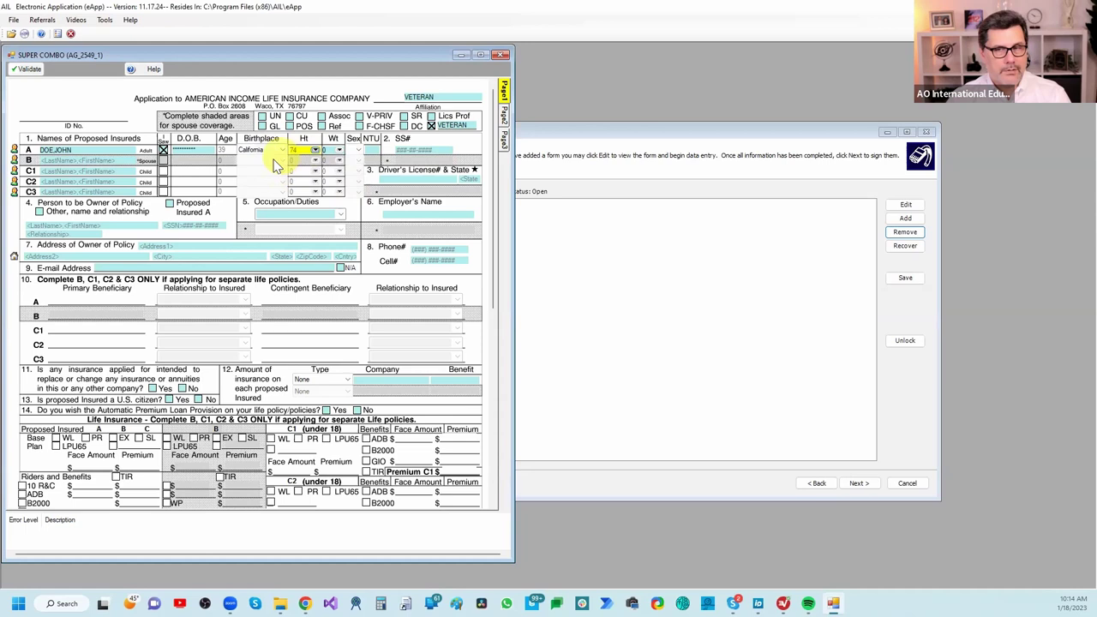
# Enter 215 in the lbs box of the Convert to Pounds popup for insured A's weight.
pyautogui.click(339, 150)
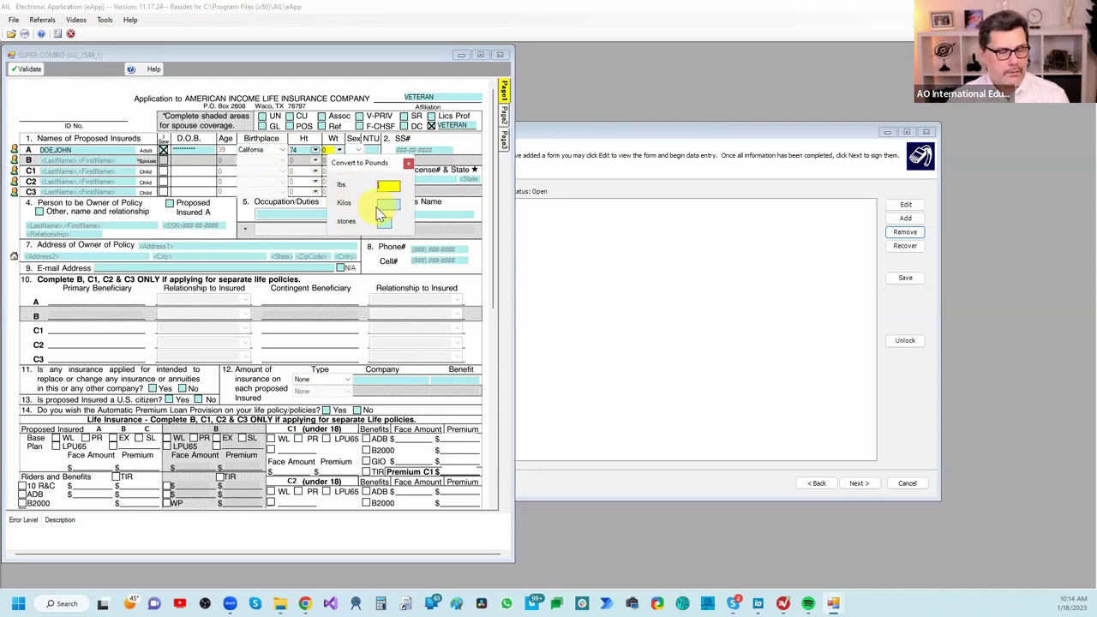
pyautogui.click(386, 188)
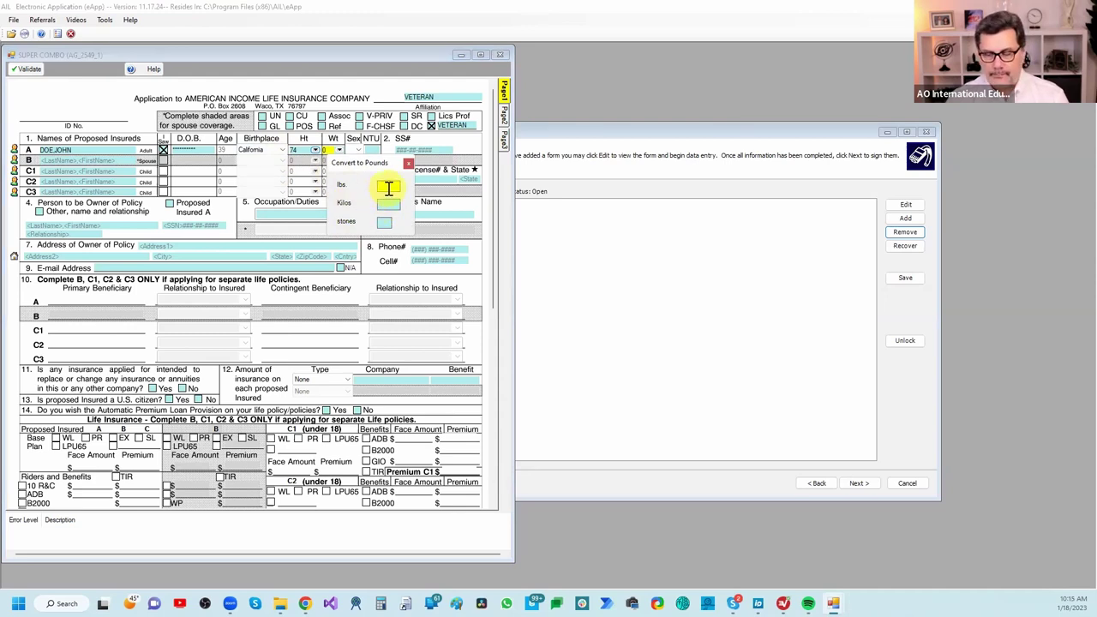
pyautogui.write('215')
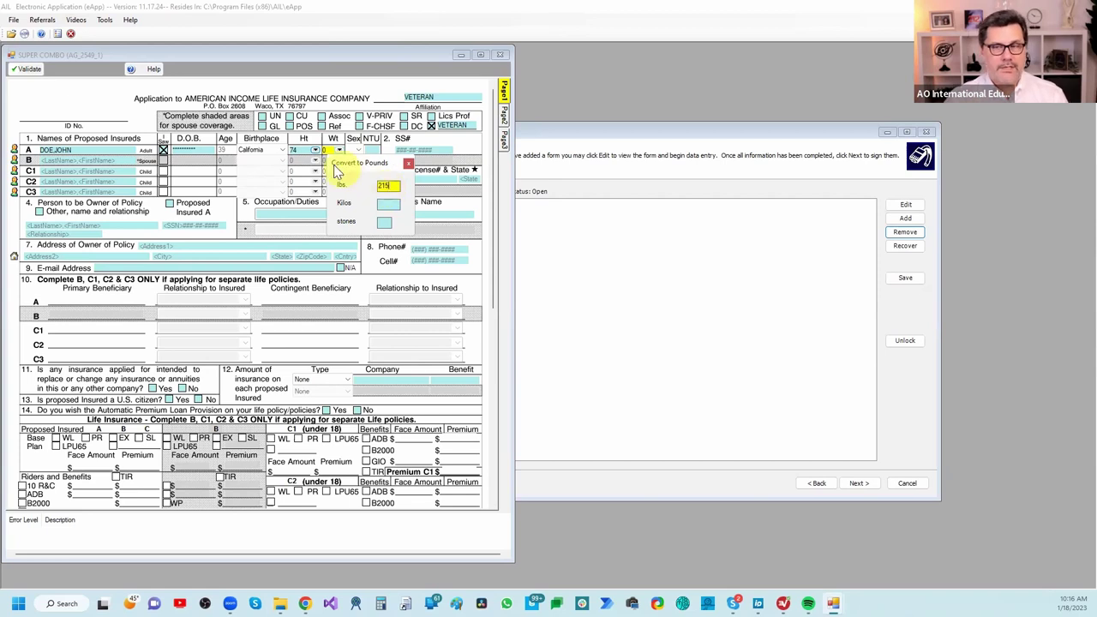
pyautogui.click(383, 283)
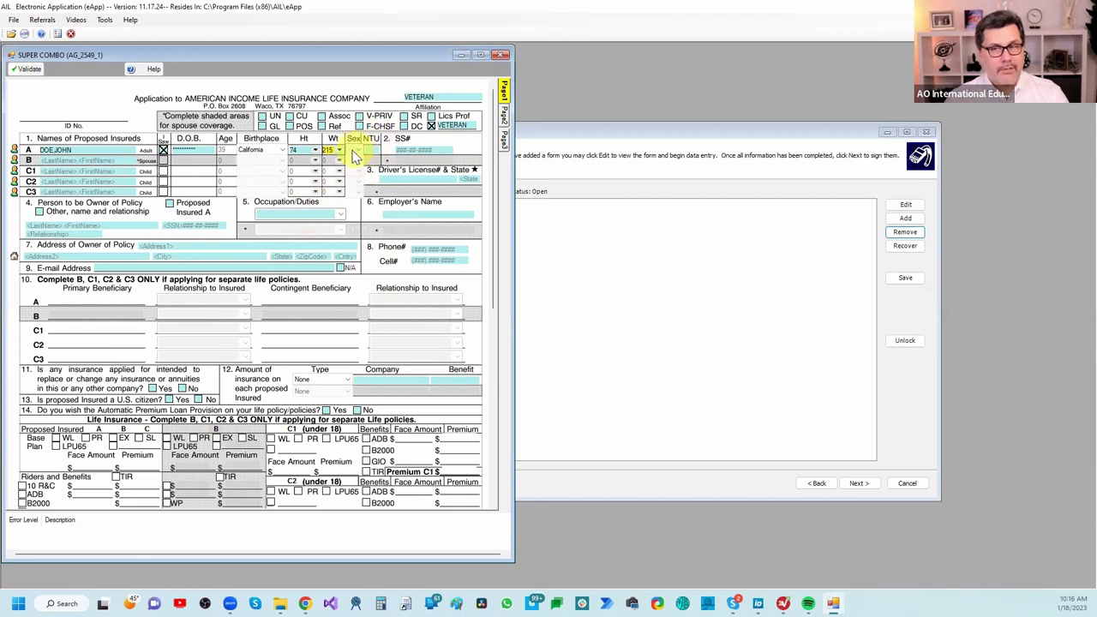
# Choose M for row A's sex, check row A's NTU box, and tick Proposed Insured A as owner.
pyautogui.click(353, 170)
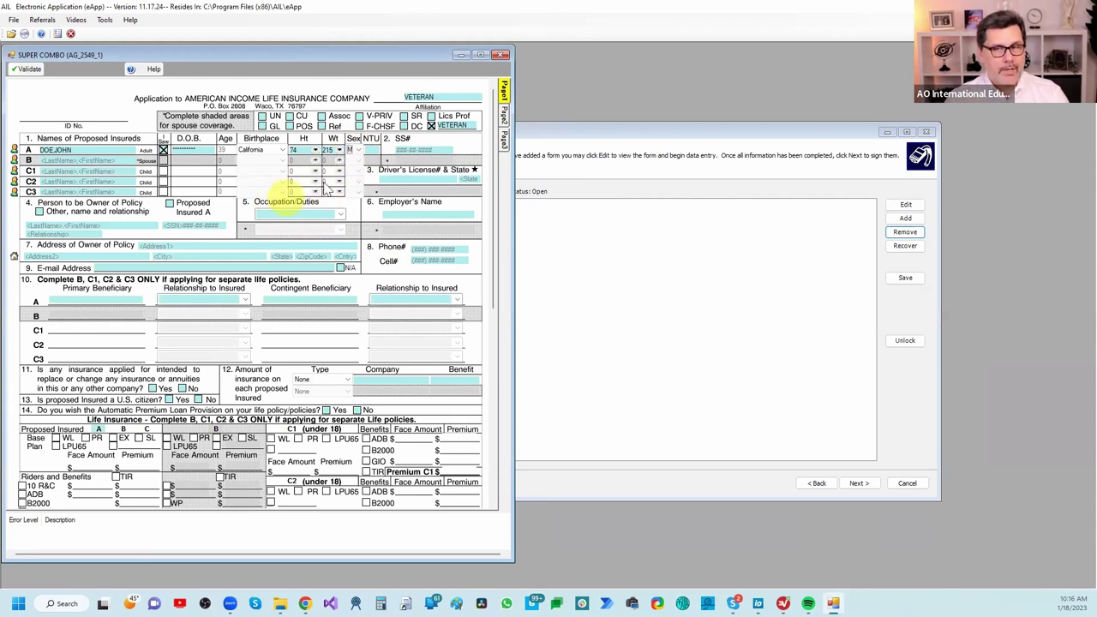
pyautogui.click(368, 151)
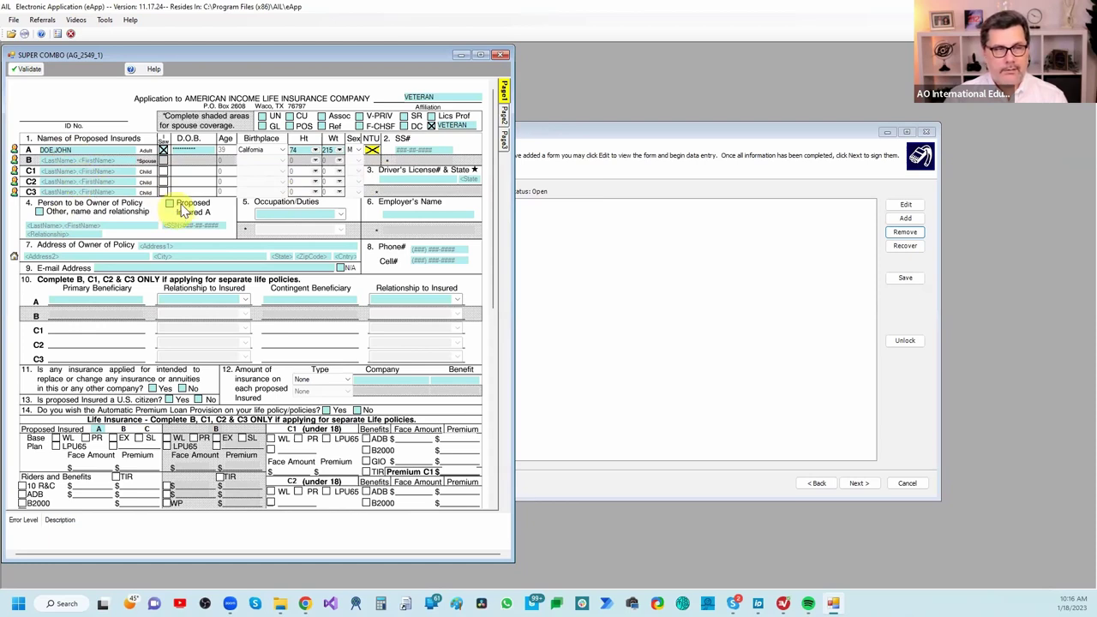
pyautogui.click(169, 204)
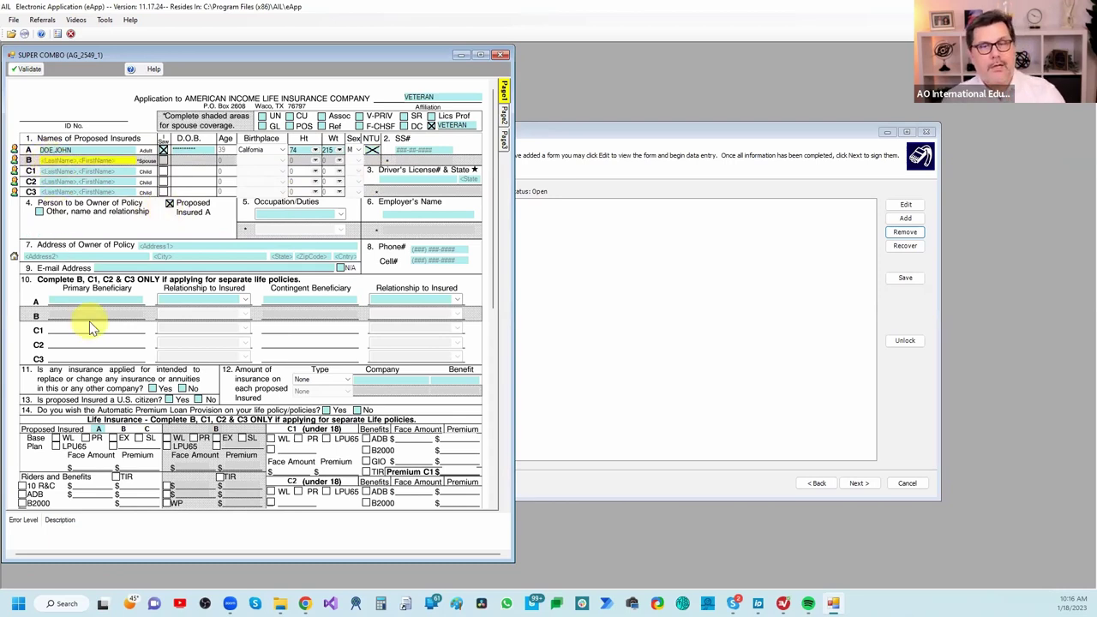
# Enter the spouse's name in row B, tick its in-person check, and set D.O.B. to 01/01/1985.
pyautogui.write('DOE,')
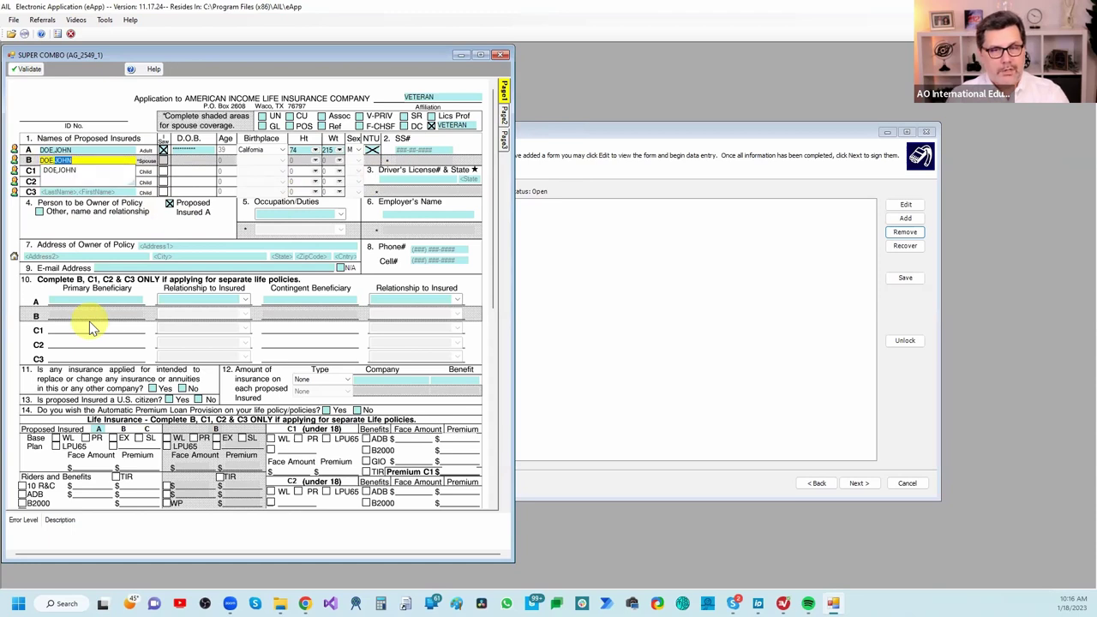
pyautogui.write('MARY')
pyautogui.press('Tab')
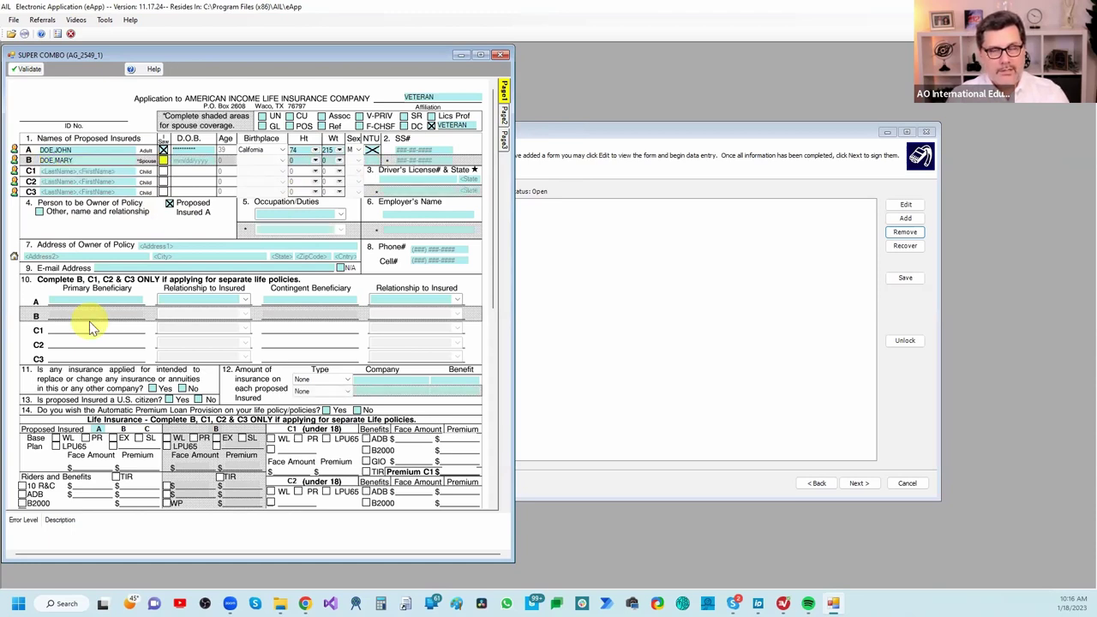
pyautogui.click(163, 160)
pyautogui.press('Tab')
pyautogui.write('01/01/1985')
pyautogui.press('Tab')
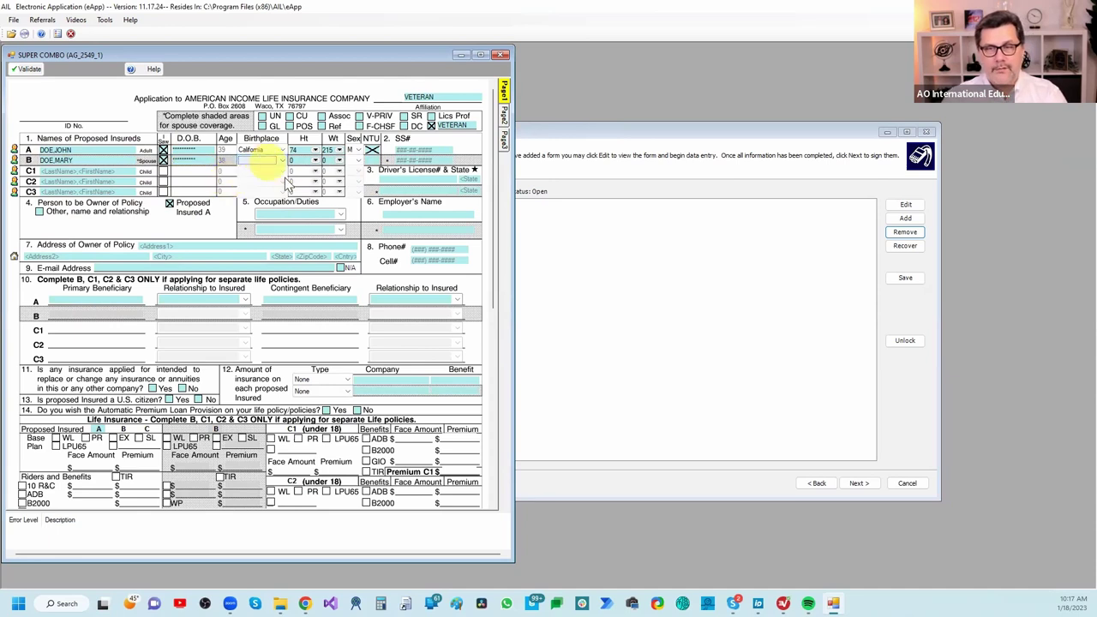
# Set spouse B's birthplace to California and height to 5 ft 5 in (65 inches).
pyautogui.click(280, 161)
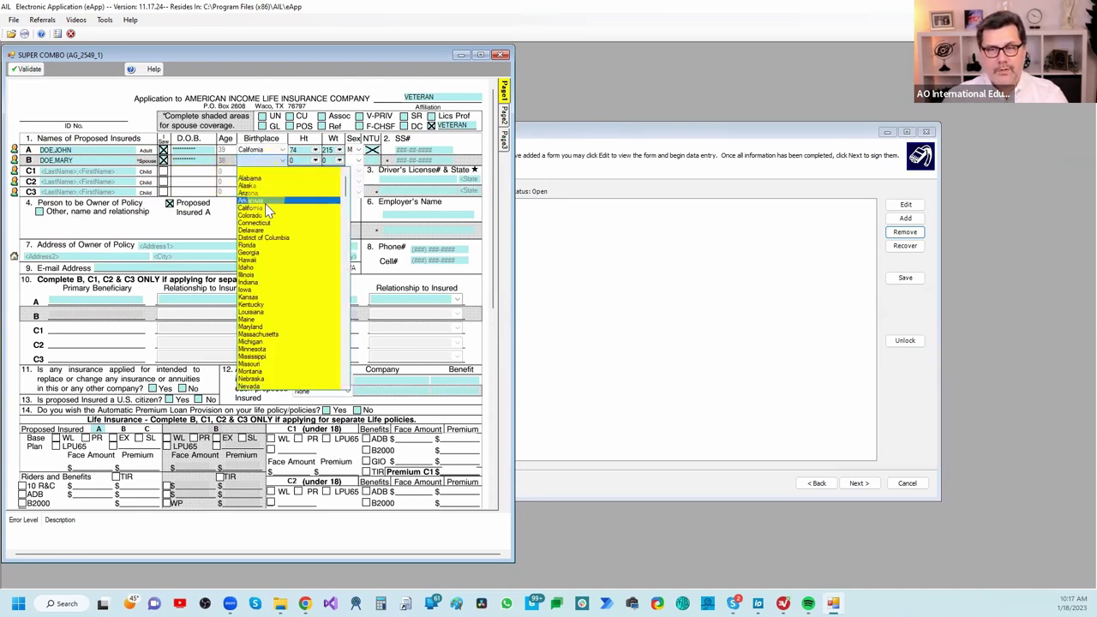
pyautogui.click(257, 207)
pyautogui.click(316, 161)
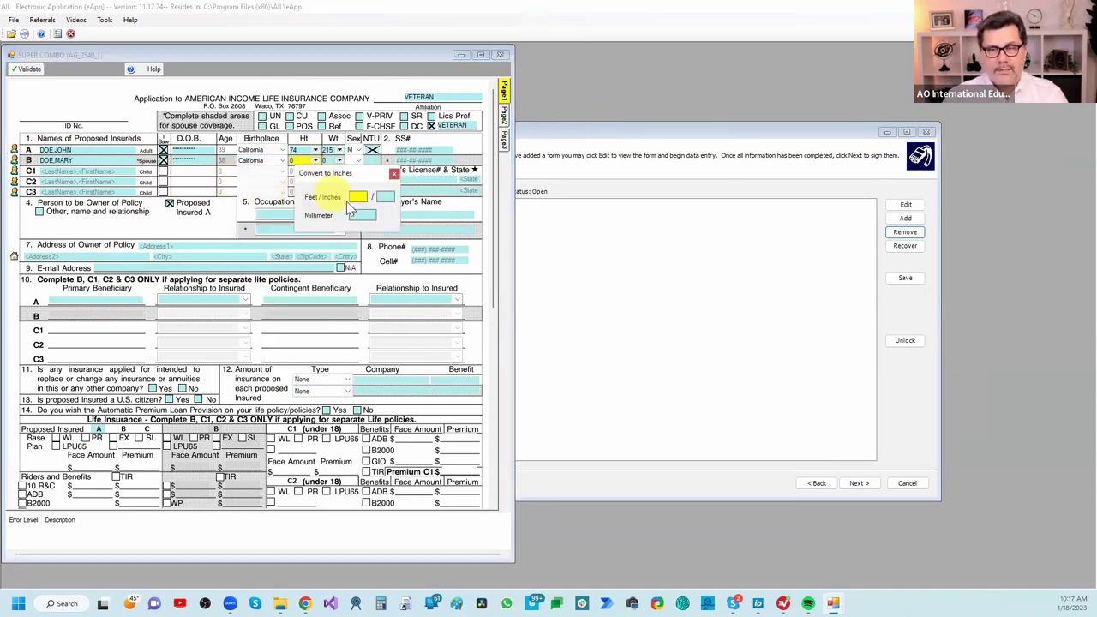
pyautogui.write('55')
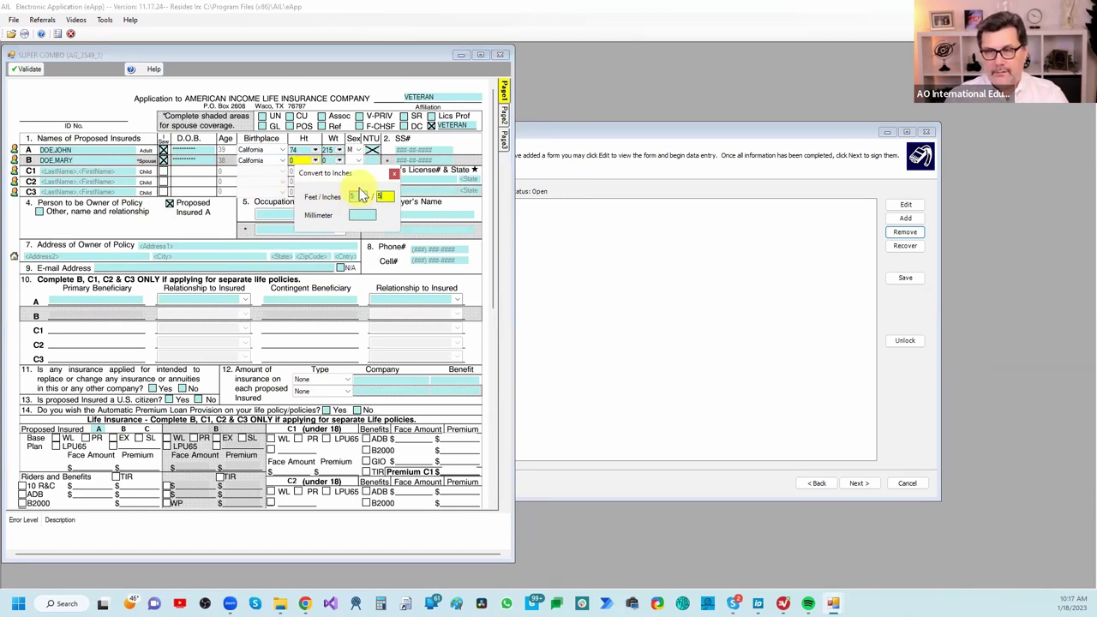
pyautogui.press('Return')
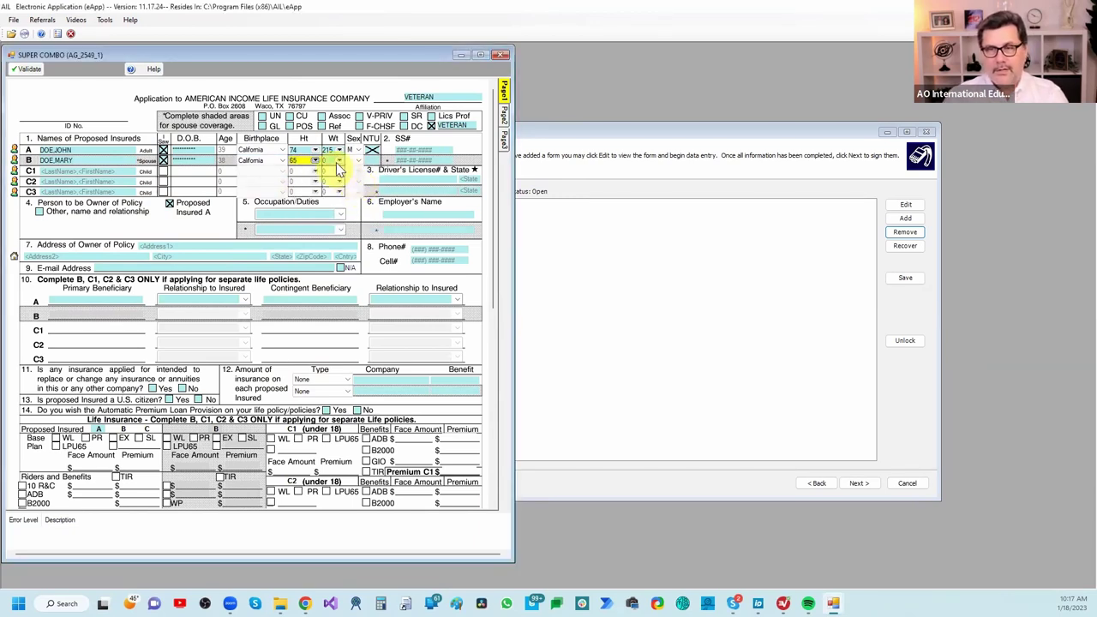
# Enter spouse B's weight as 115 lbs and check the NTU box.
pyautogui.click(338, 161)
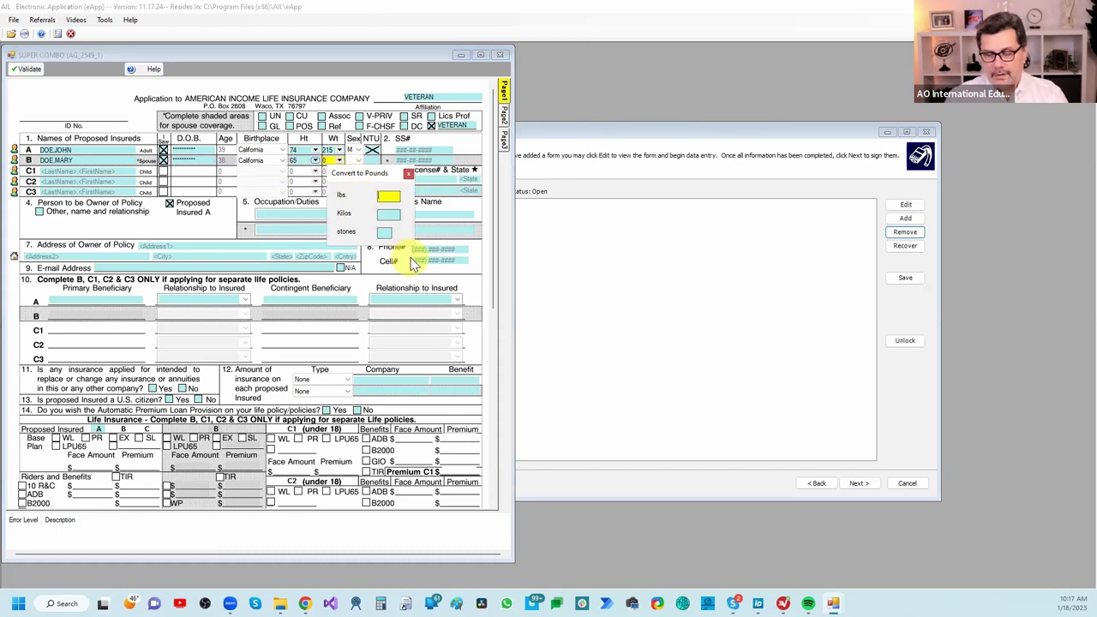
pyautogui.write('115')
pyautogui.press('Return')
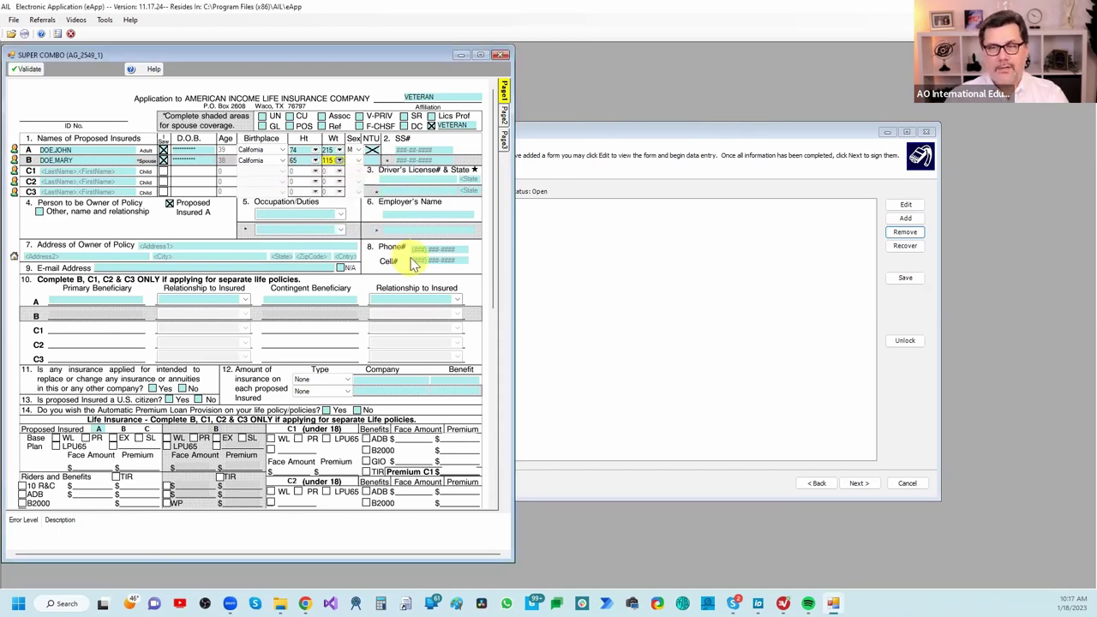
pyautogui.click(372, 160)
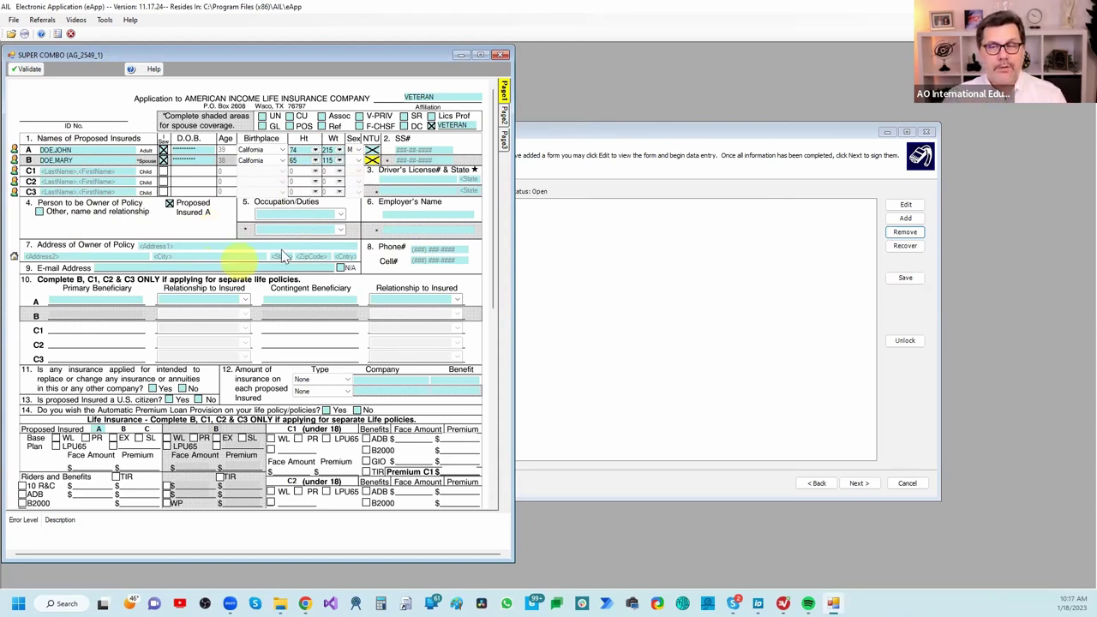
# Enter occupation Sales for insured A and Teacher for spouse B.
pyautogui.click(339, 212)
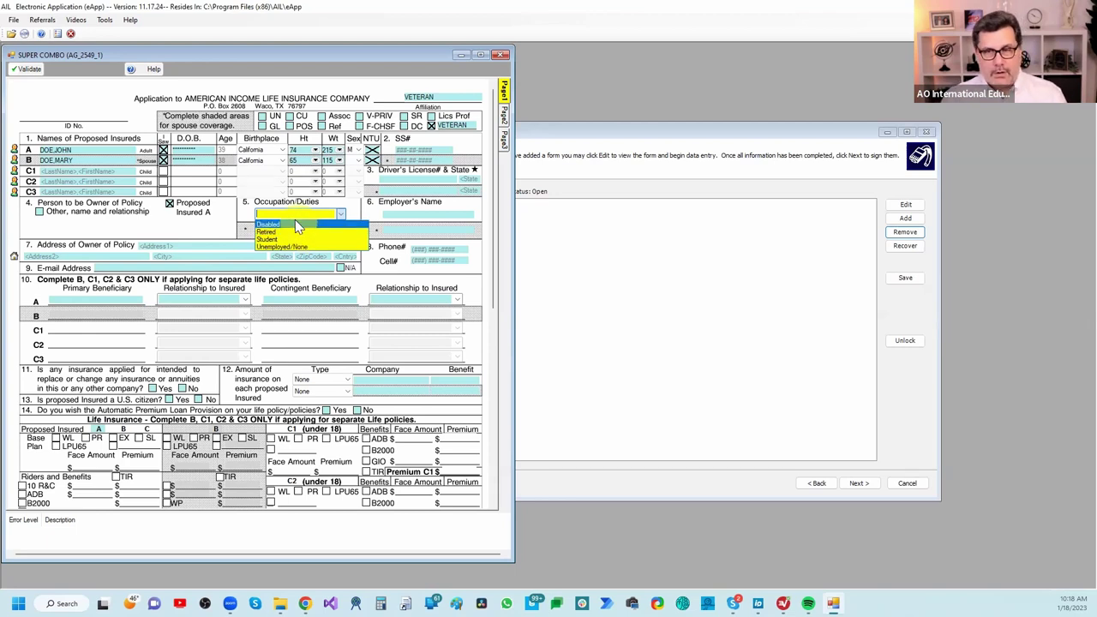
pyautogui.click(291, 215)
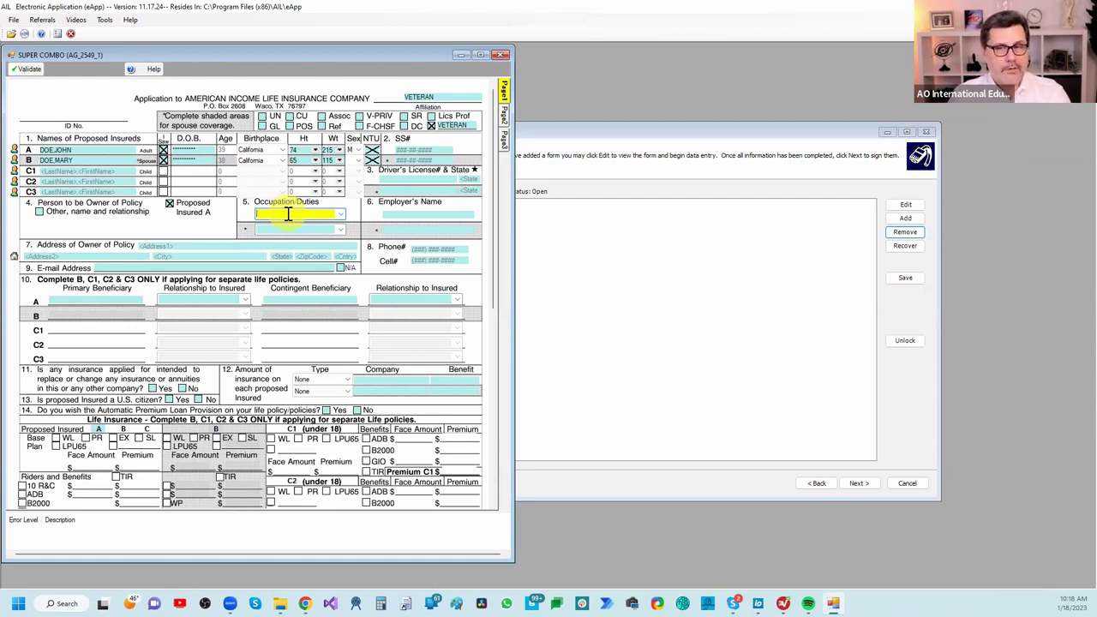
pyautogui.write('Sale')
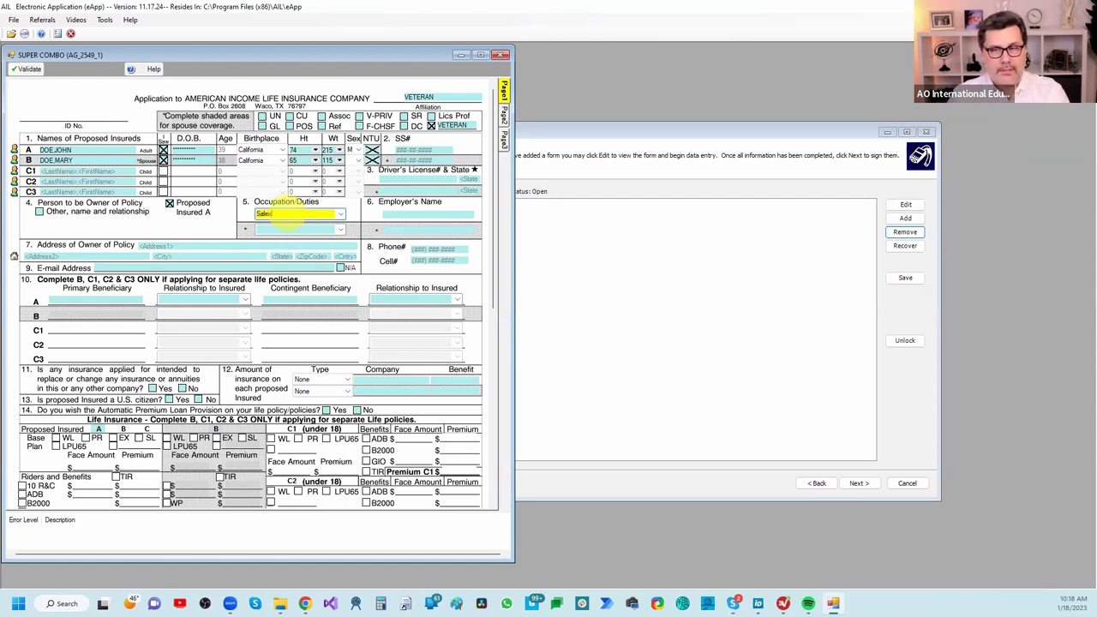
pyautogui.write('s')
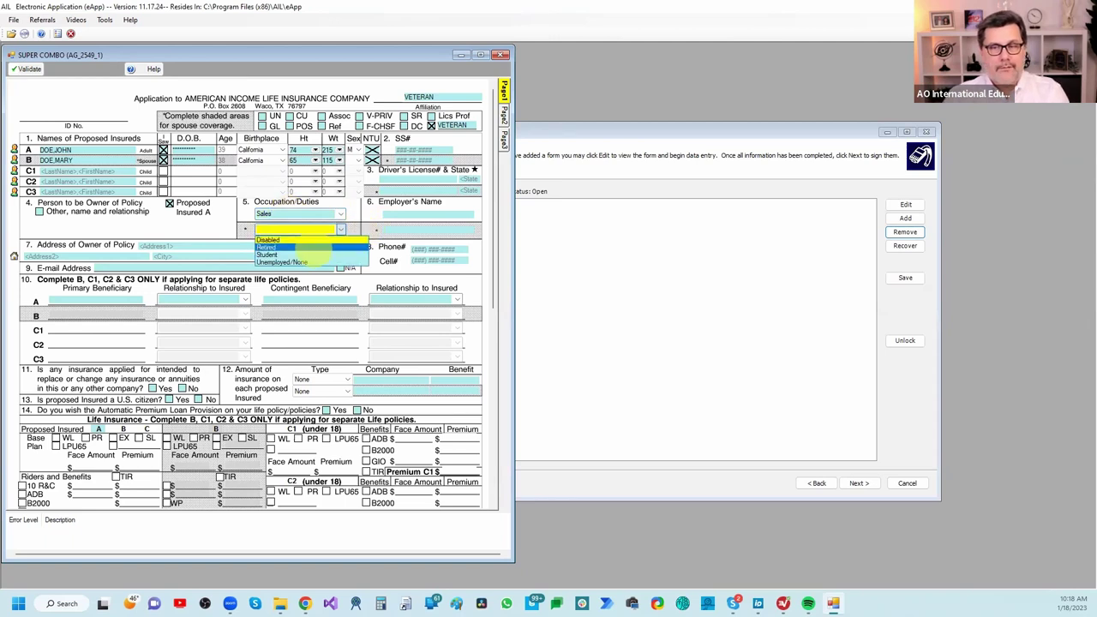
pyautogui.click(295, 229)
pyautogui.write('Teach')
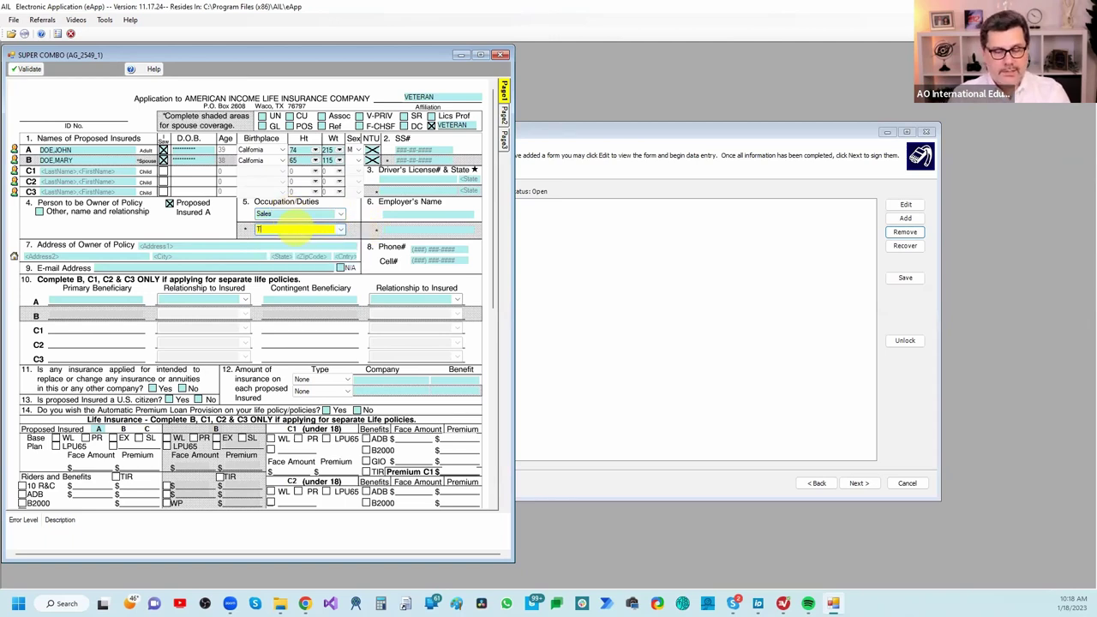
pyautogui.press('BackSpace')
pyautogui.press('BackSpace')
pyautogui.press('BackSpace')
pyautogui.press('BackSpace')
pyautogui.press('BackSpace')
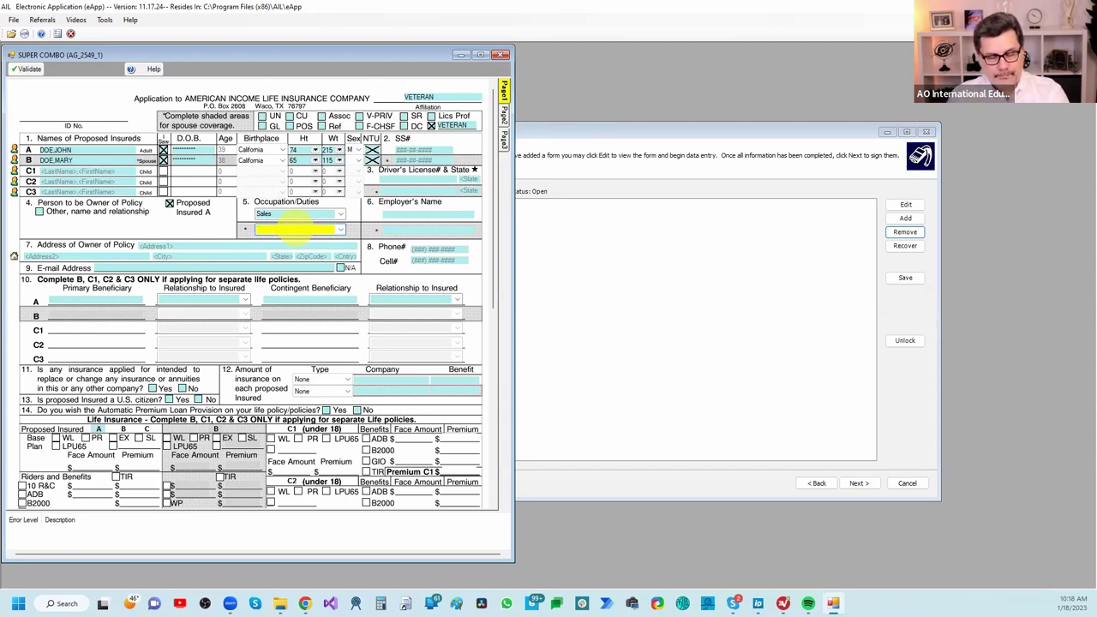
pyautogui.write('Teacher')
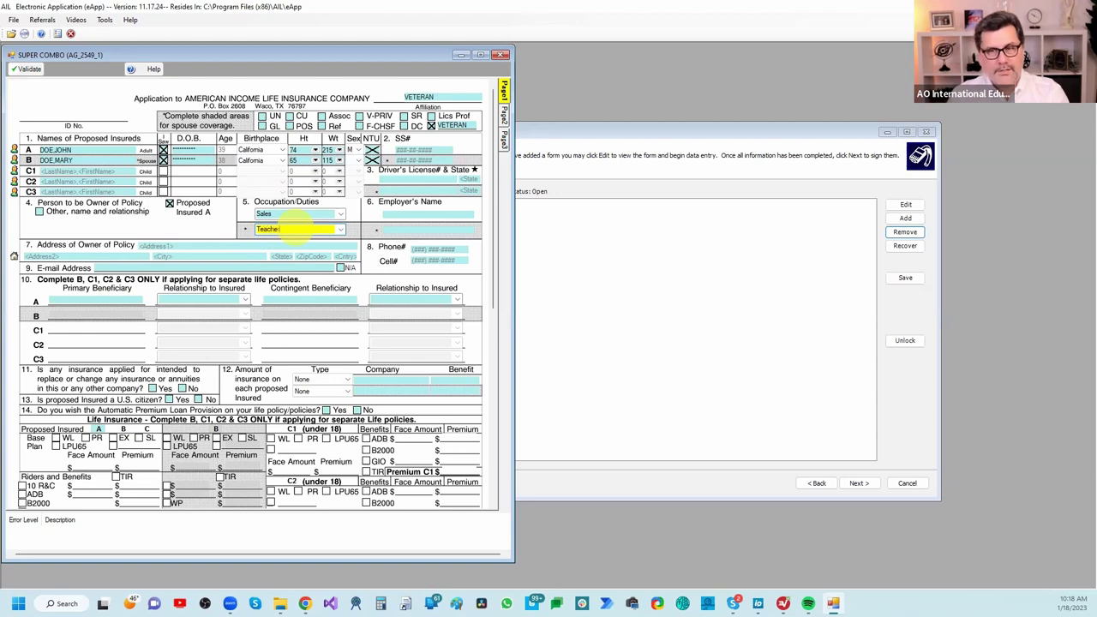
pyautogui.press('Return')
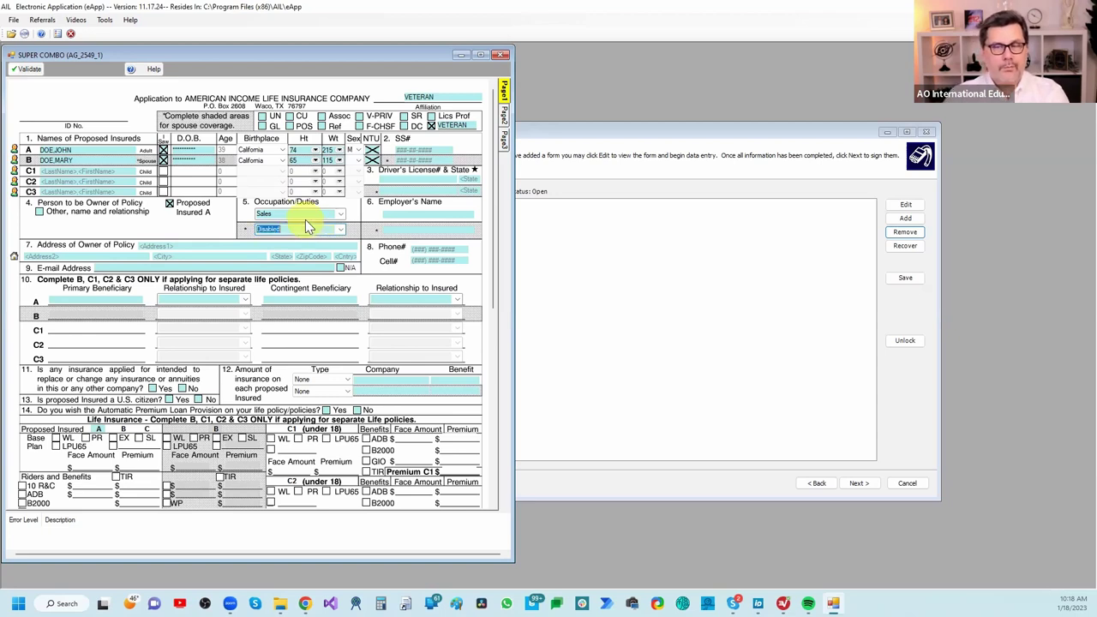
# Enter employer names ACME for insured A and FUSD for spouse B.
pyautogui.click(396, 219)
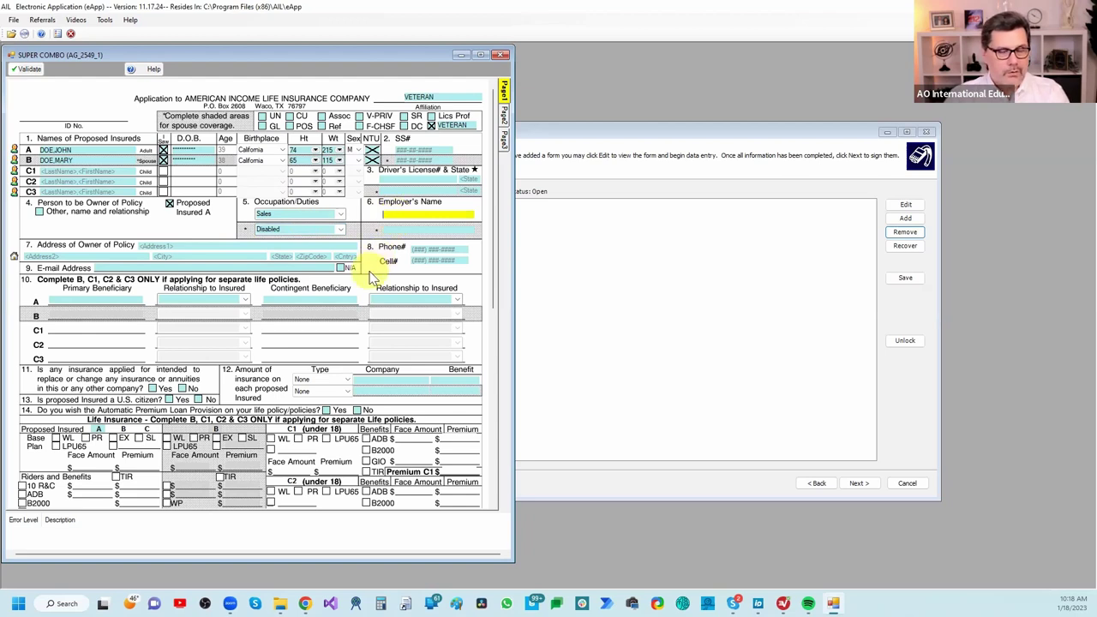
pyautogui.write('ACME')
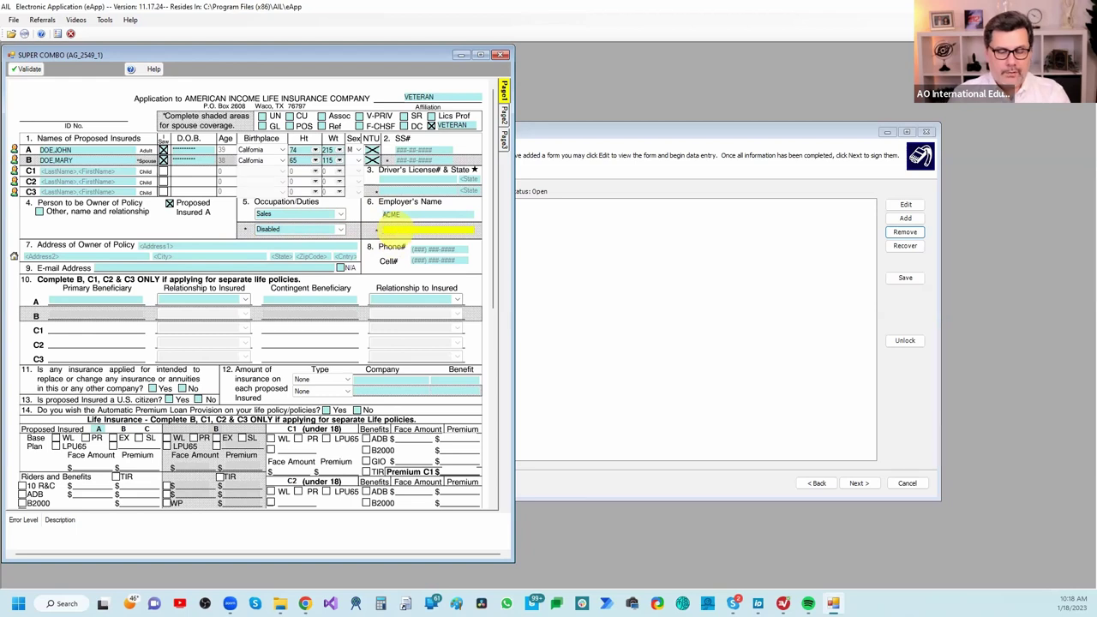
pyautogui.click(397, 227)
pyautogui.write('FUSD')
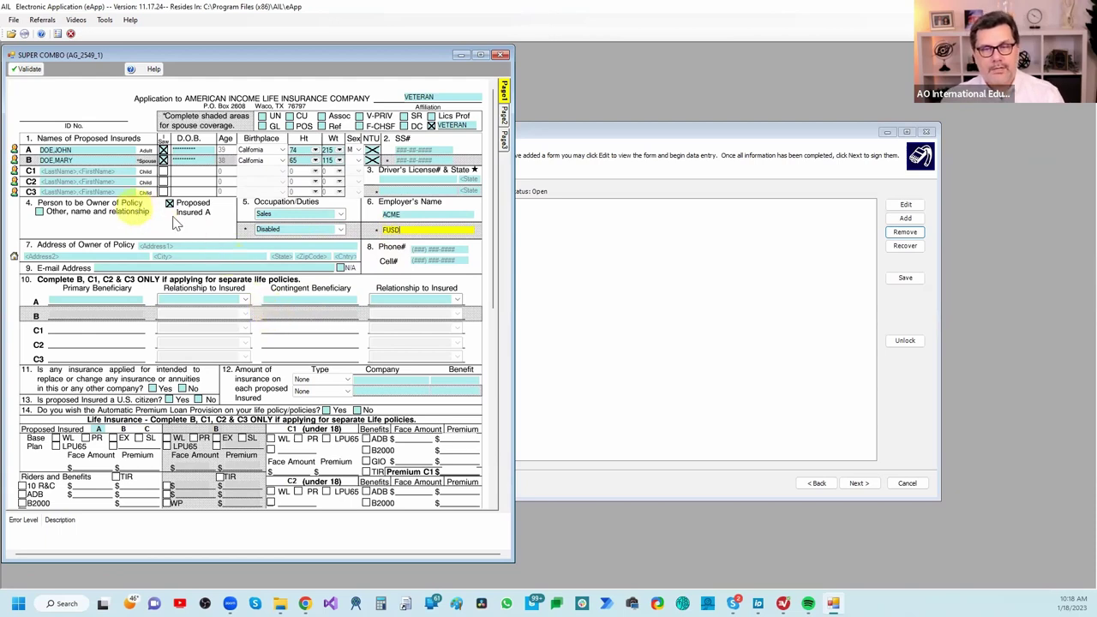
# Enter the policy owner's street address in the Address of Owner field.
pyautogui.click(411, 158)
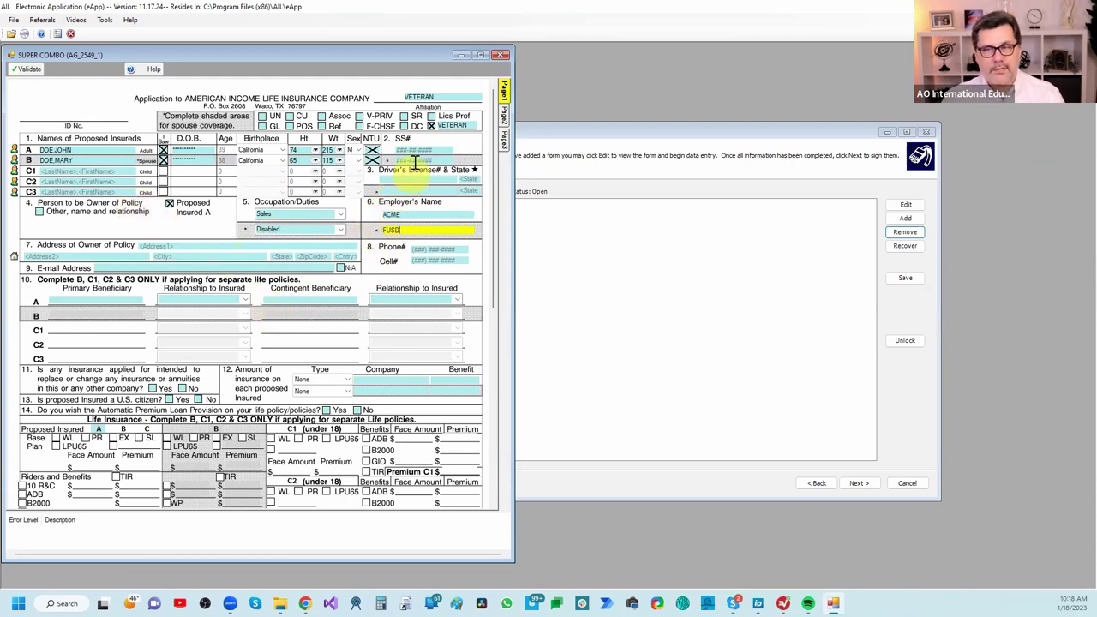
pyautogui.click(415, 230)
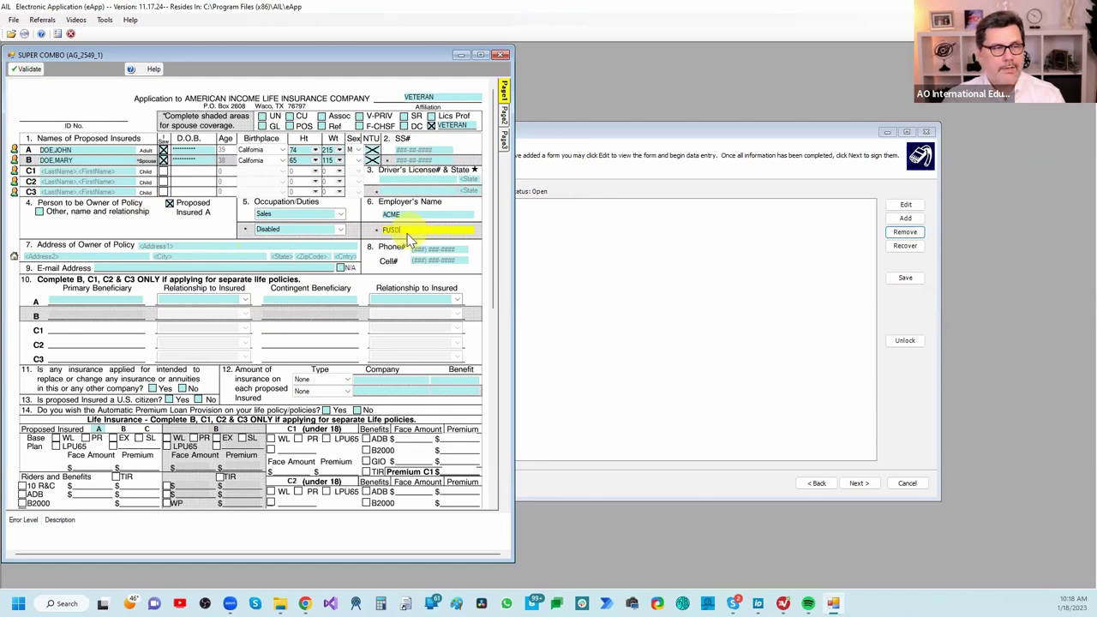
pyautogui.click(161, 247)
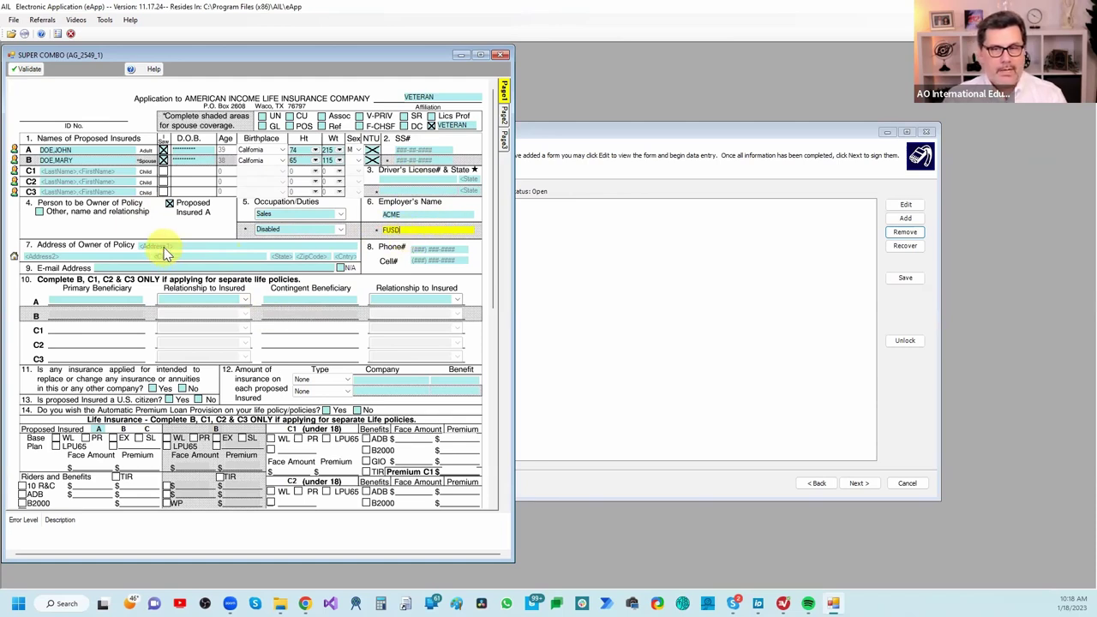
pyautogui.click(233, 388)
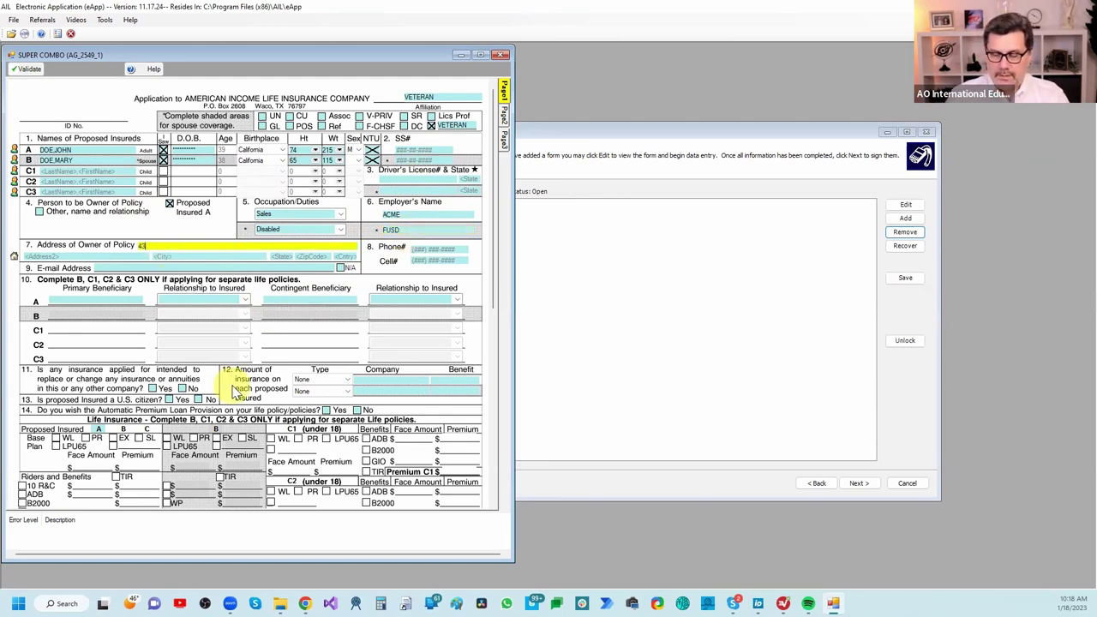
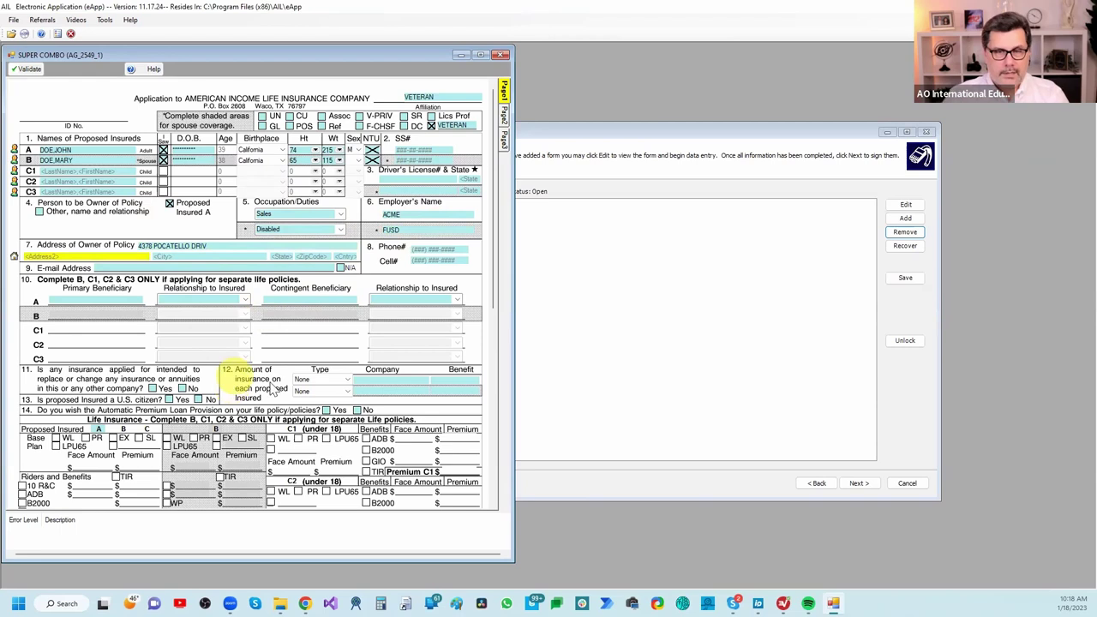
pyautogui.click(227, 248)
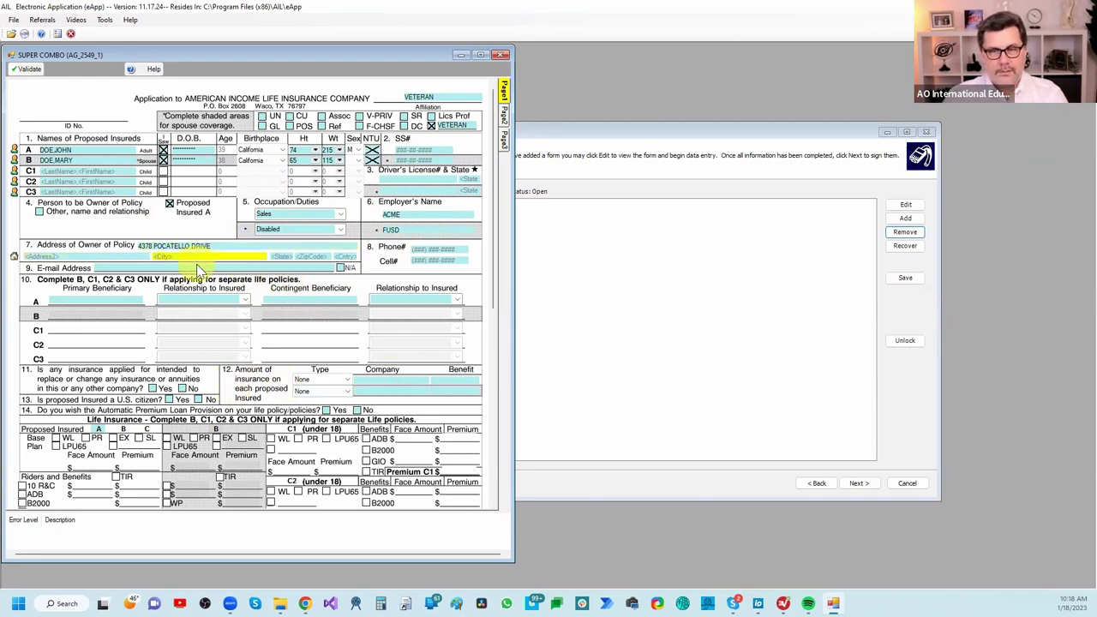
# Fill in the owner's city, state and ZIP code fields.
pyautogui.write('SAN JOSE')
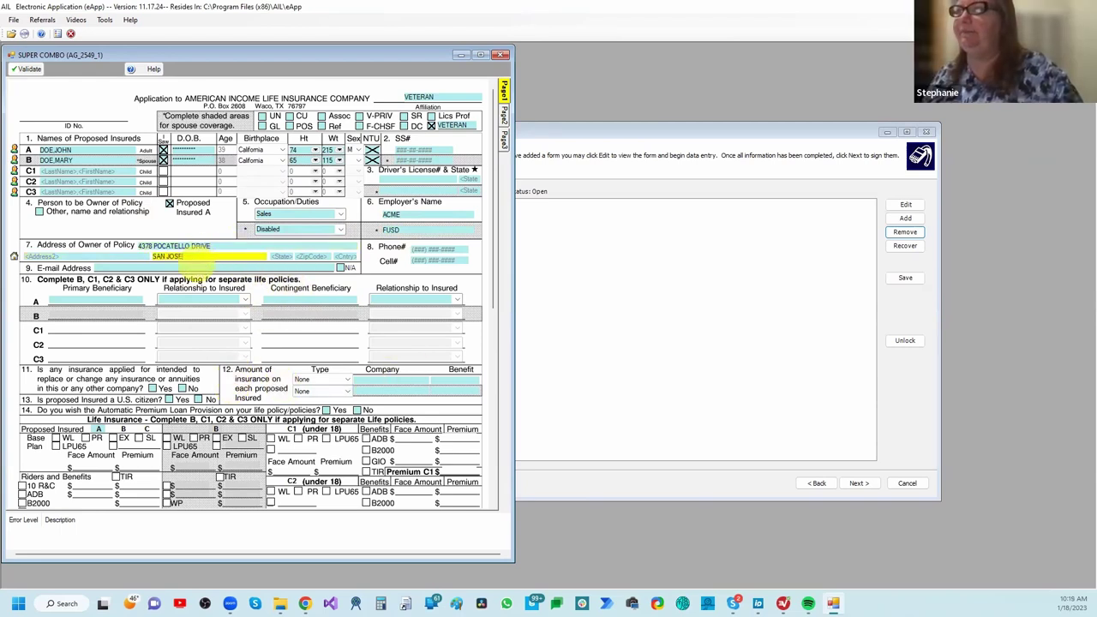
pyautogui.click(283, 257)
pyautogui.write('CA')
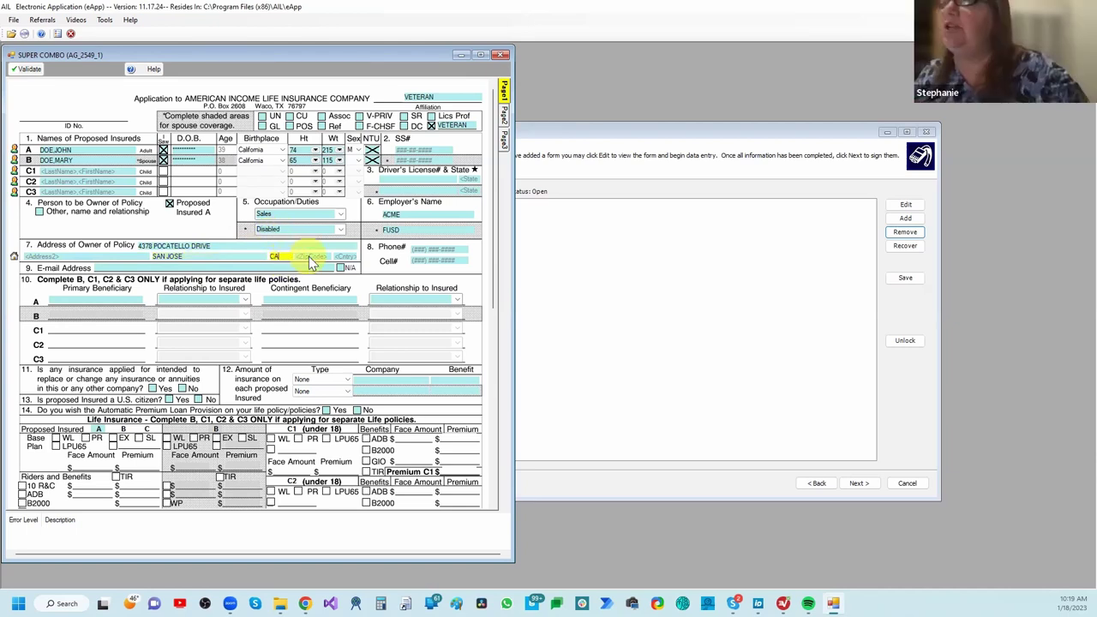
pyautogui.click(315, 258)
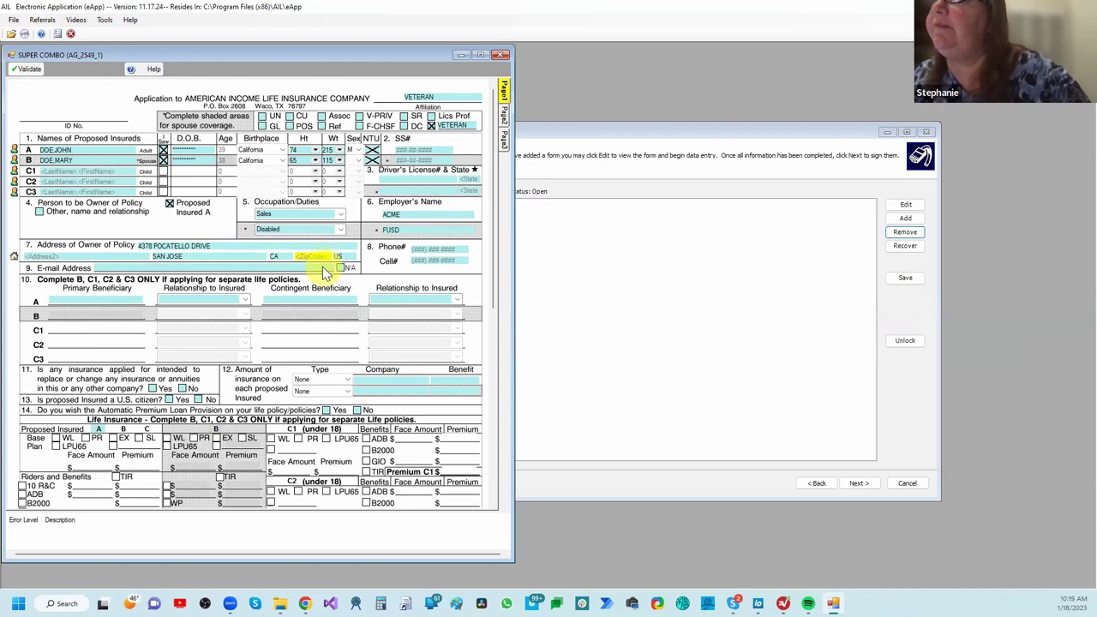
pyautogui.write('95111')
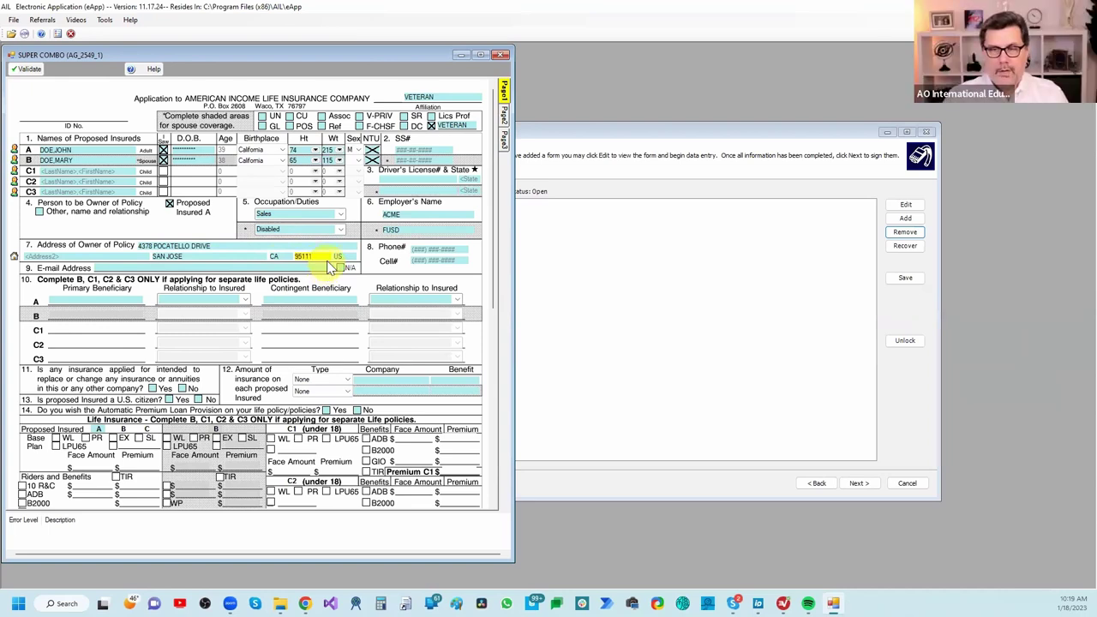
pyautogui.click(289, 229)
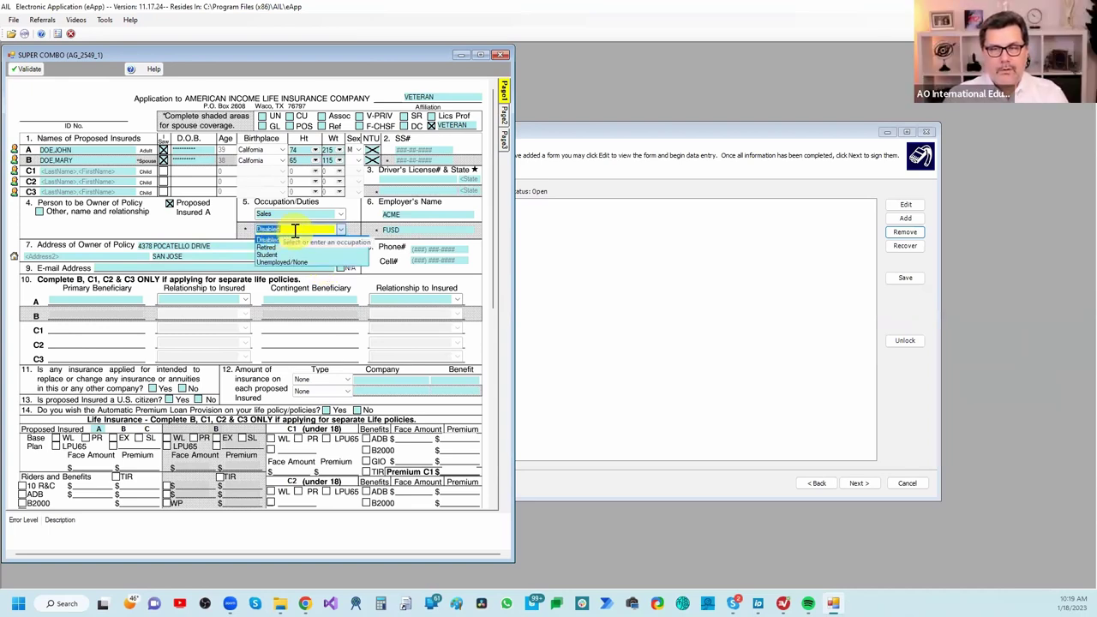
# Change spouse B's occupation to Teacher and enter the owner's phone number and e-mail address.
pyautogui.write('Teach')
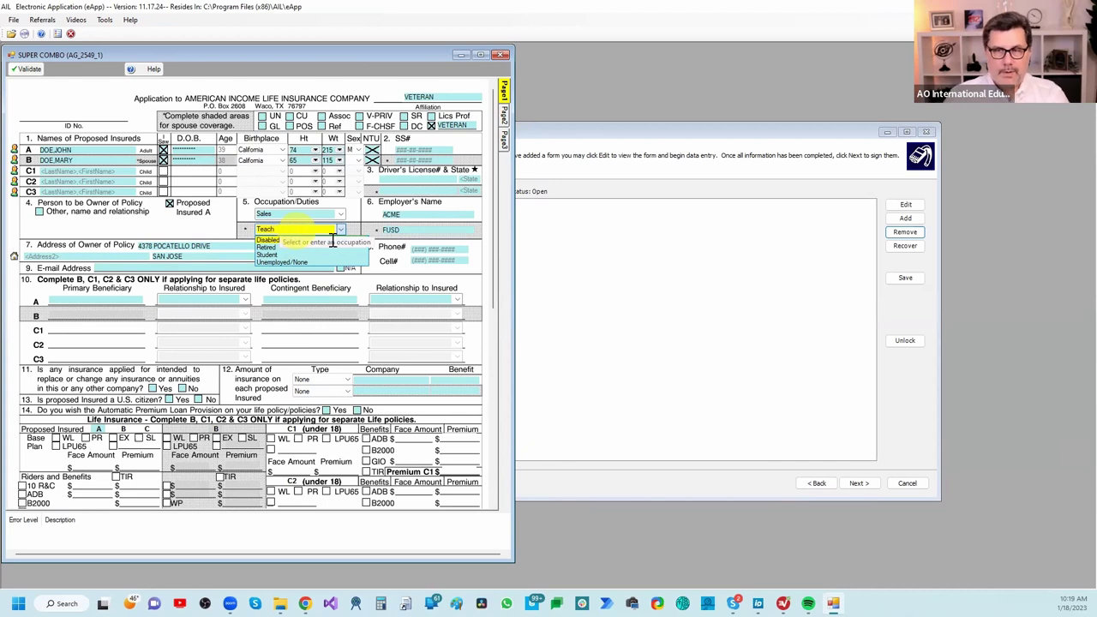
pyautogui.write('er')
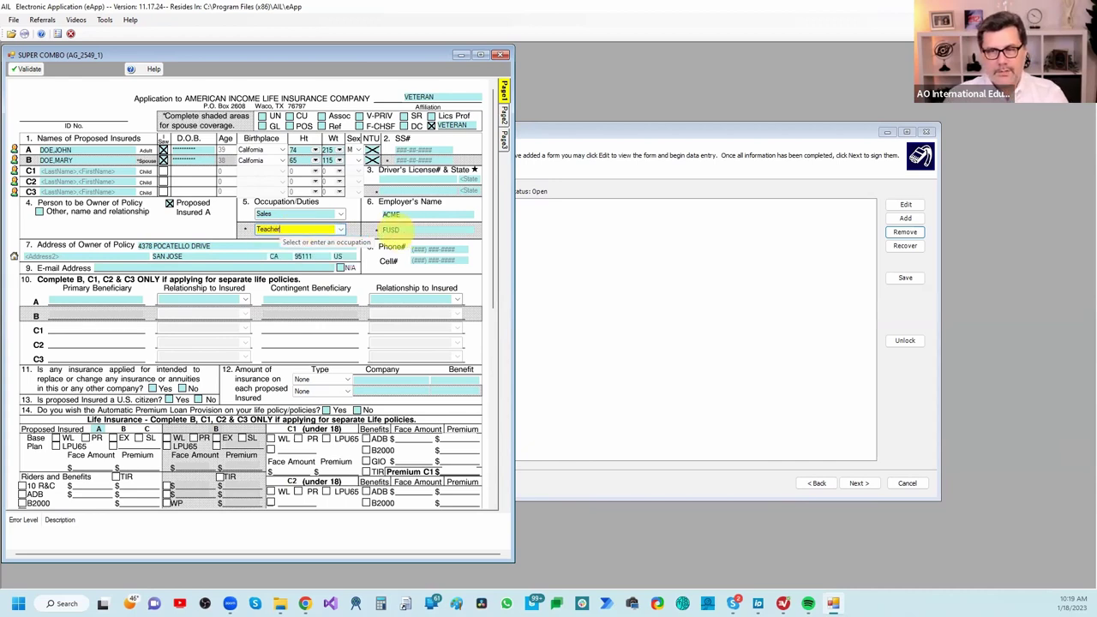
pyautogui.click(408, 229)
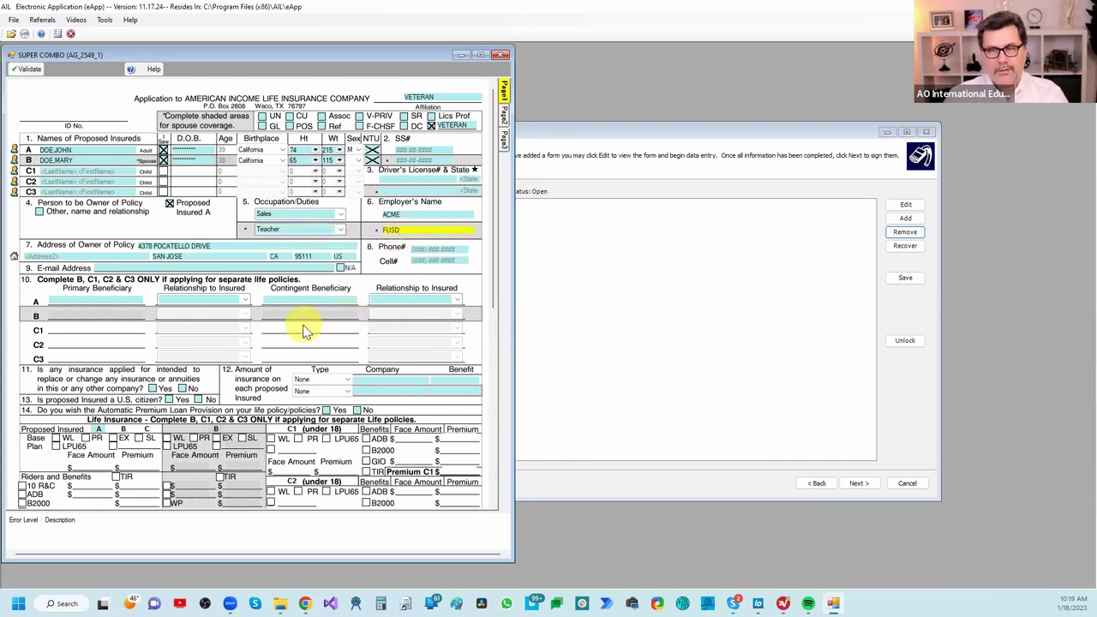
pyautogui.click(420, 250)
pyautogui.write('555) 555-5555')
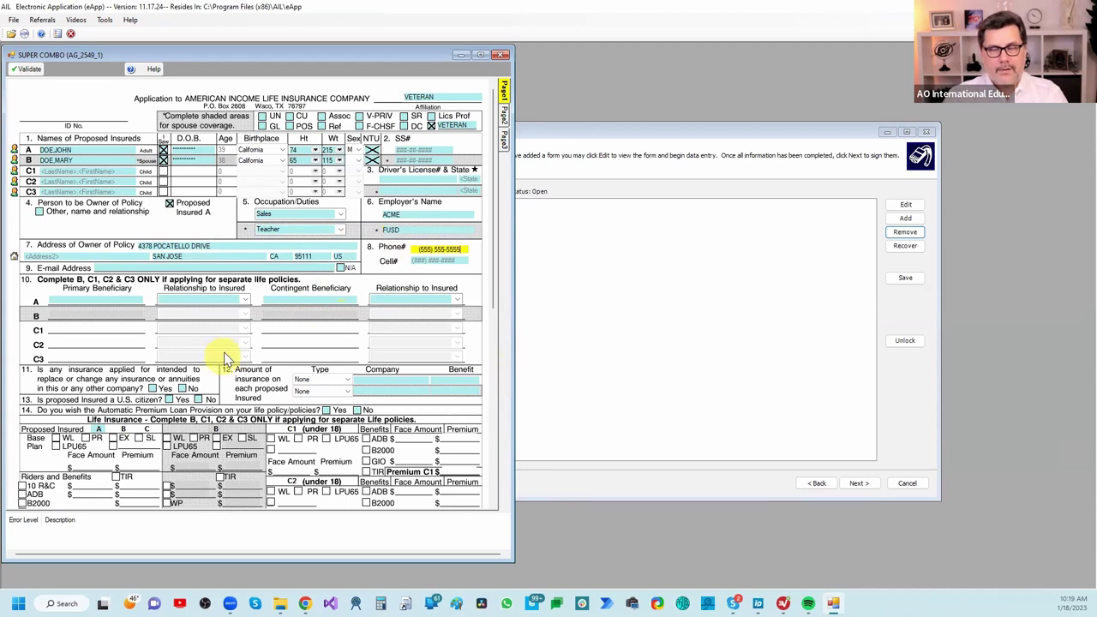
pyautogui.click(194, 268)
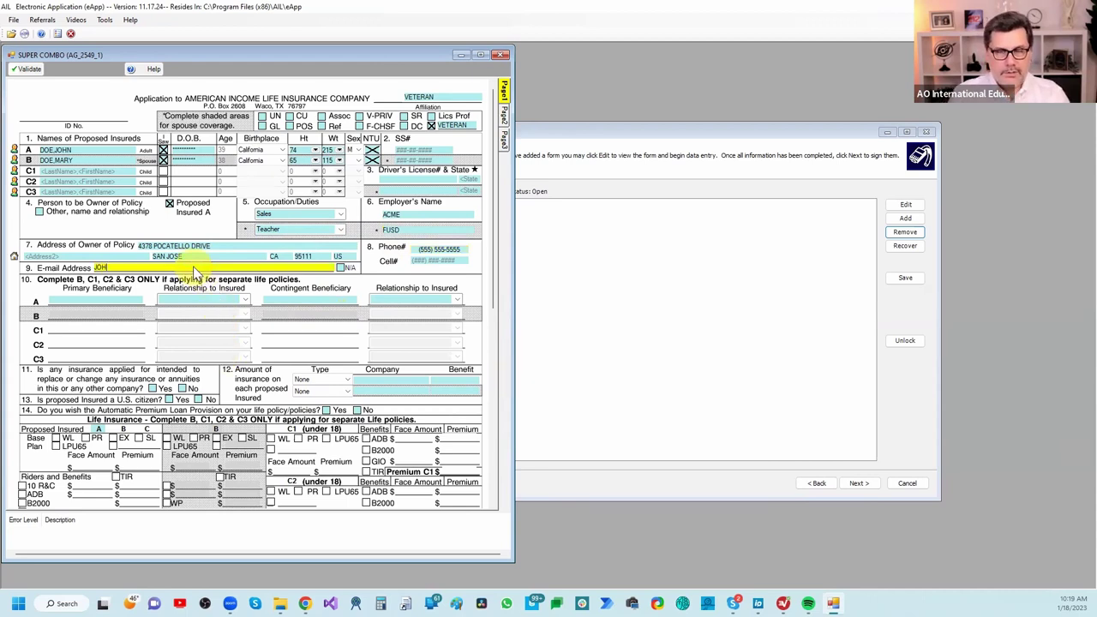
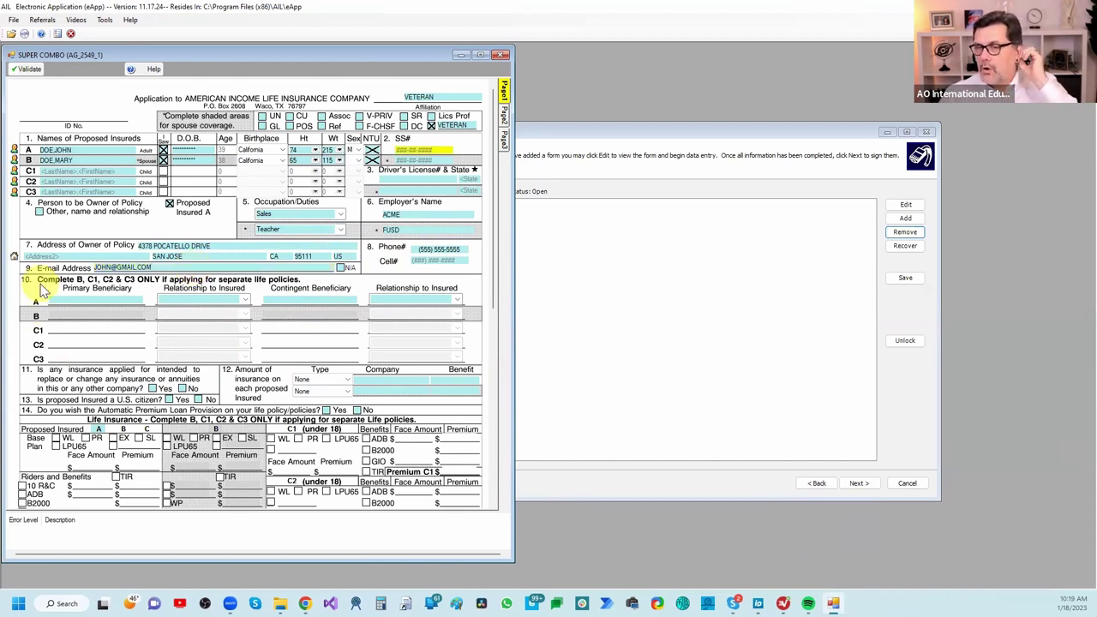
# Record insured A's primary beneficiary with relationship Wife and the contingent beneficiary's name with relationship Son.
pyautogui.click(76, 301)
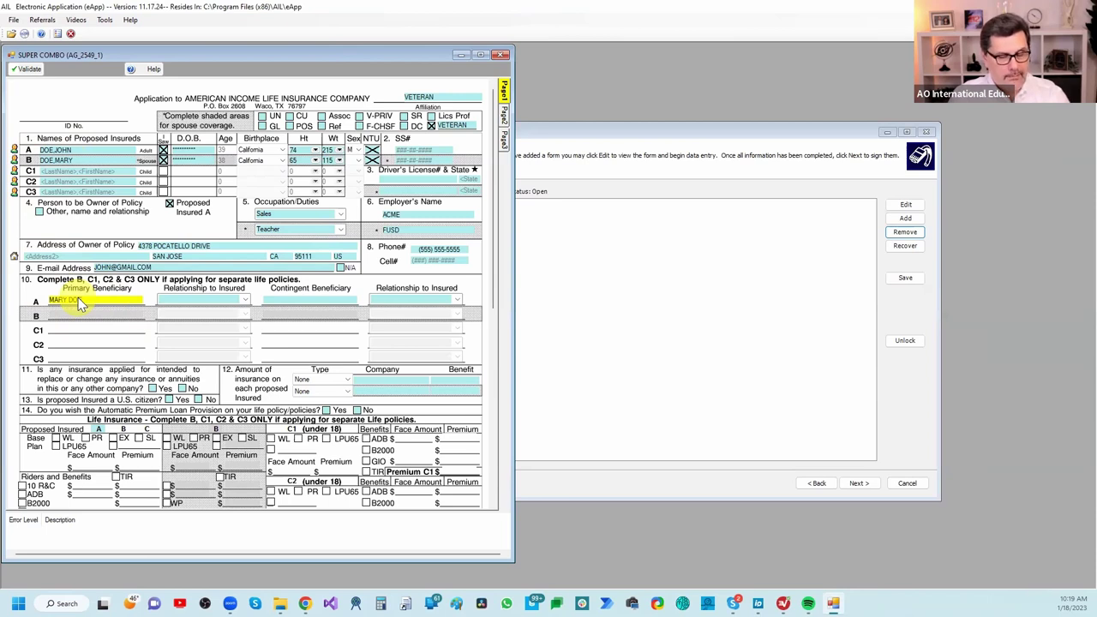
pyautogui.press('Tab')
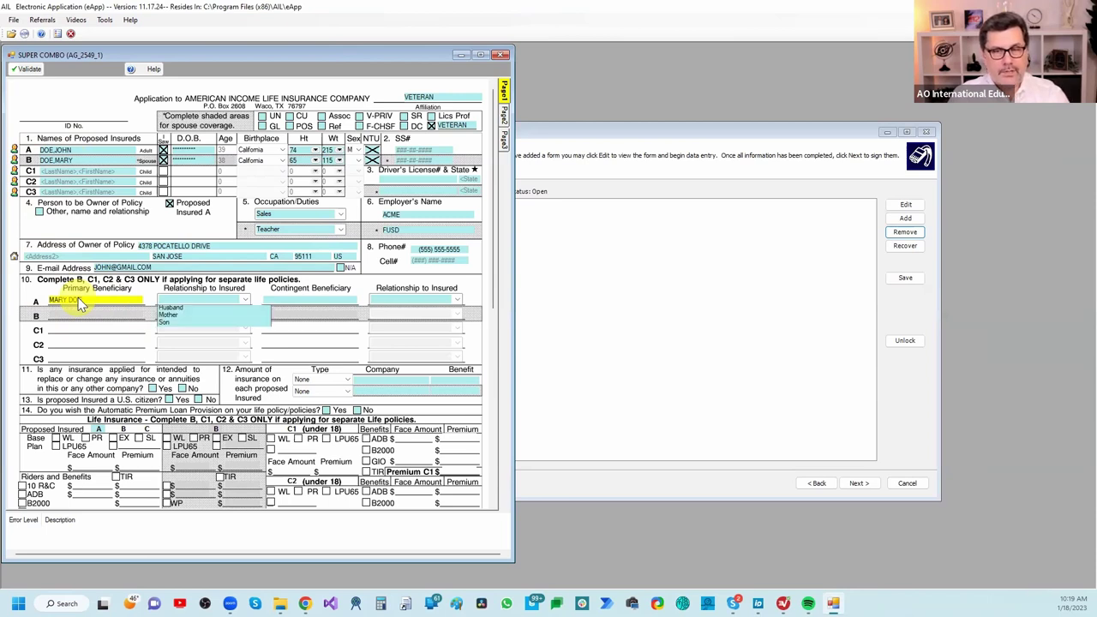
pyautogui.write('wife')
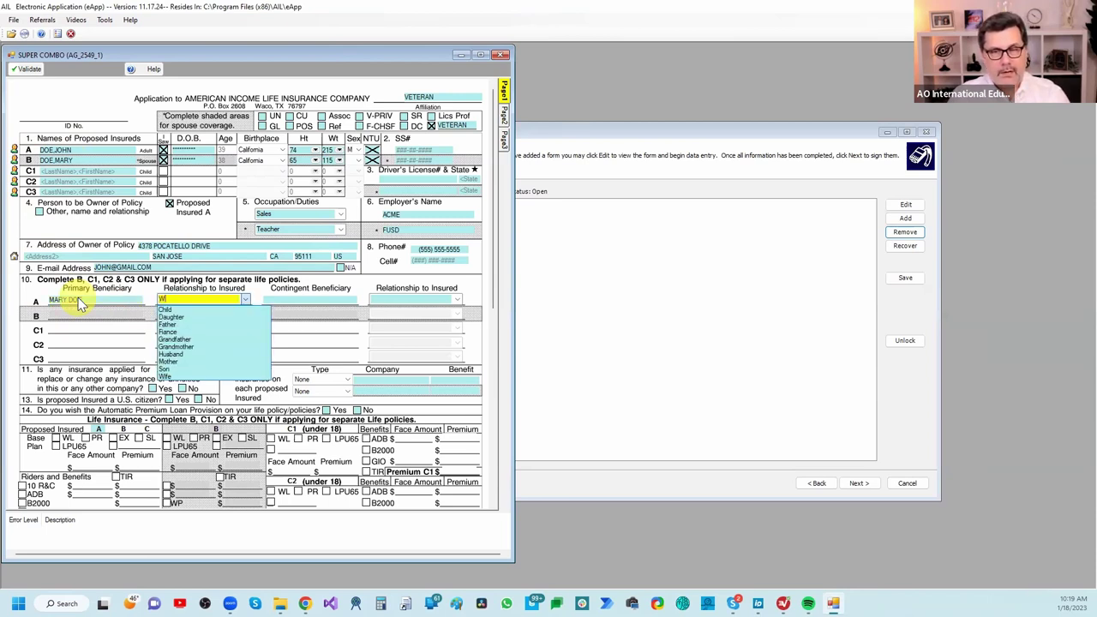
pyautogui.press('Tab')
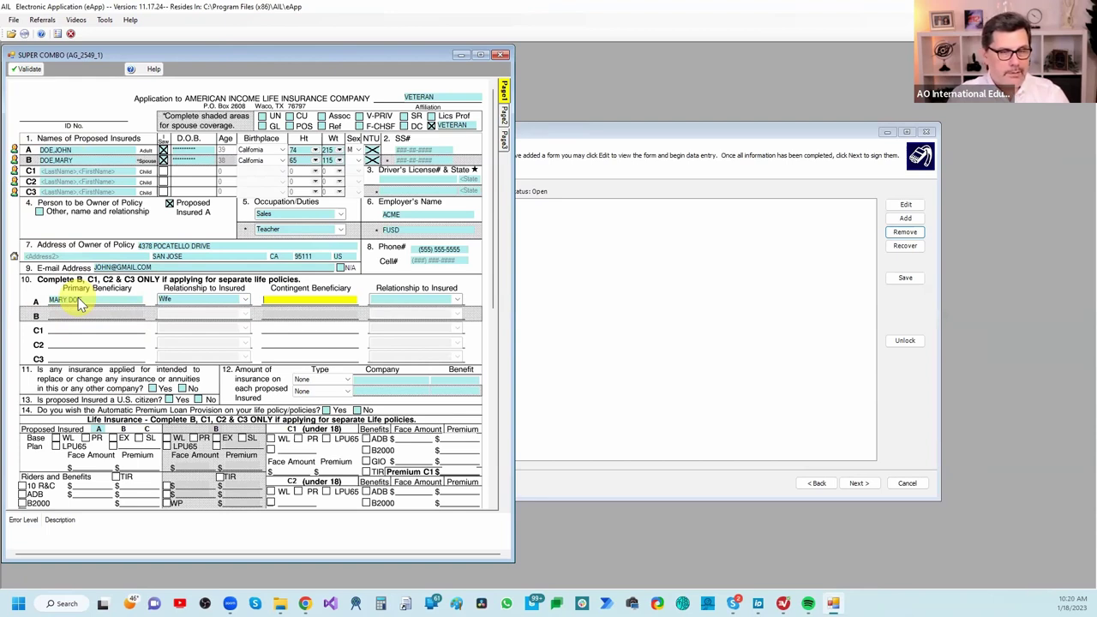
pyautogui.write('MARK')
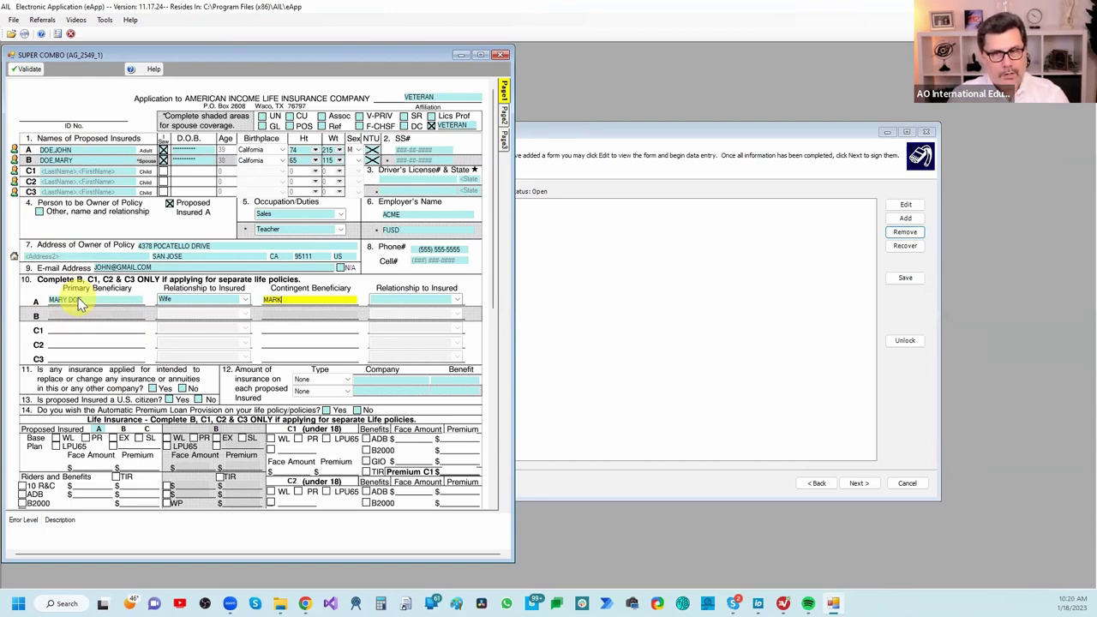
pyautogui.write(' DOE')
pyautogui.press('Tab')
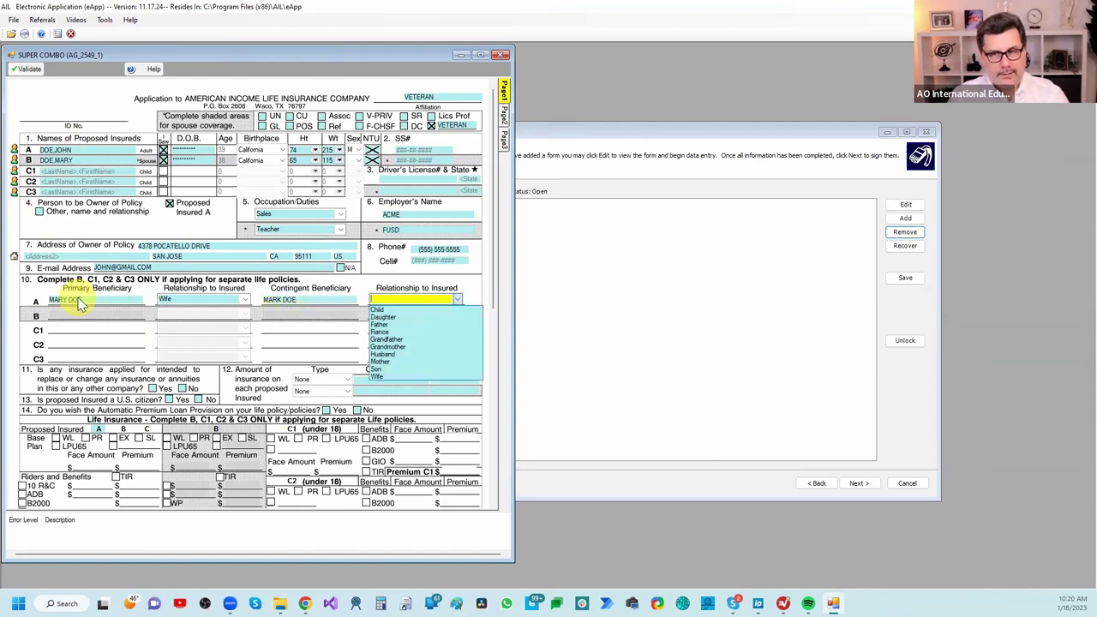
pyautogui.write('Son')
pyautogui.press('Tab')
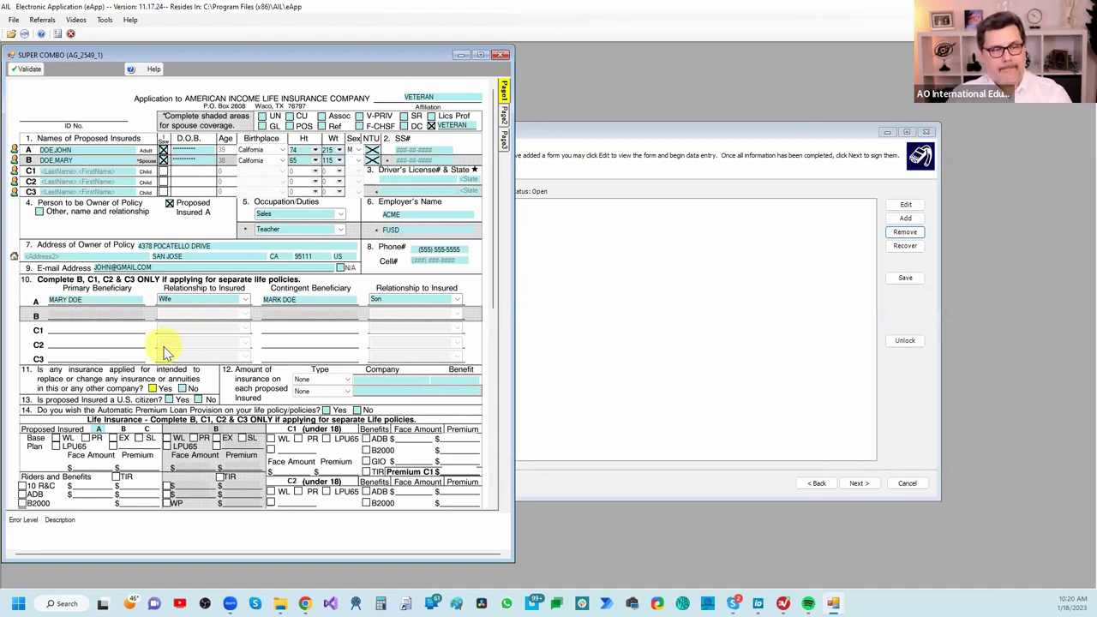
# Answer No to replacing existing insurance (question 11) and Yes to U.S. citizenship (question 13).
pyautogui.scroll(-3, 190, 355)
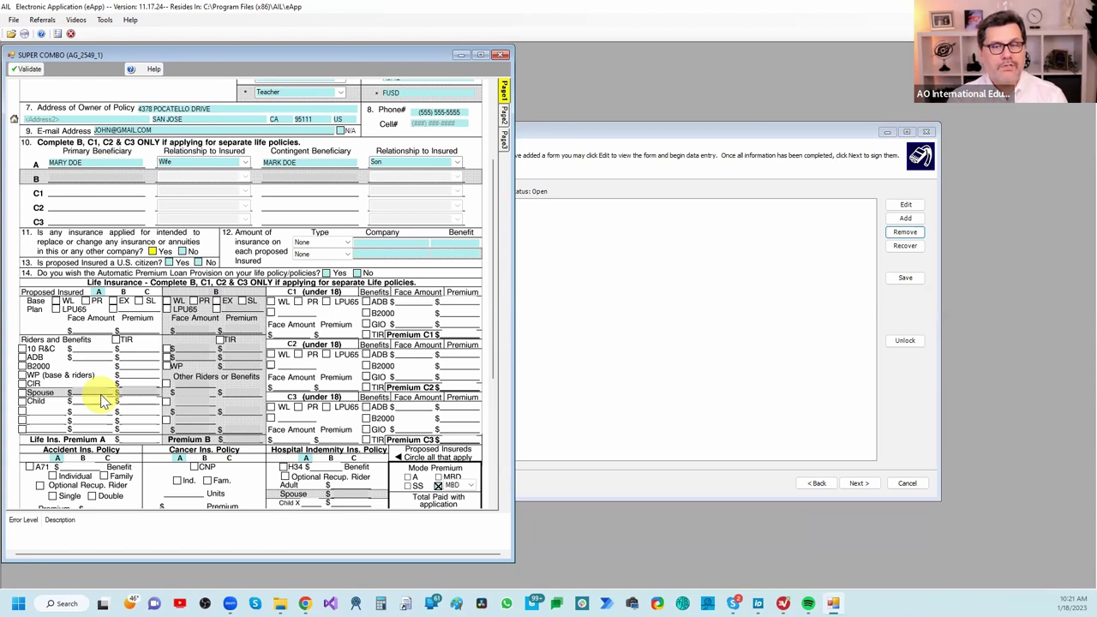
pyautogui.click(181, 251)
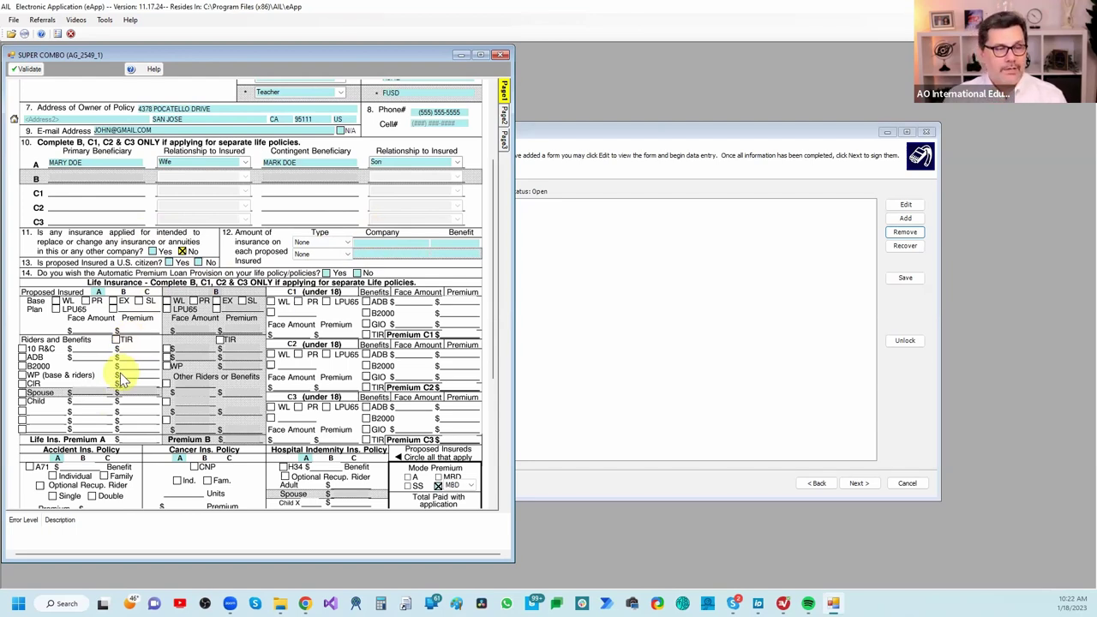
pyautogui.click(169, 262)
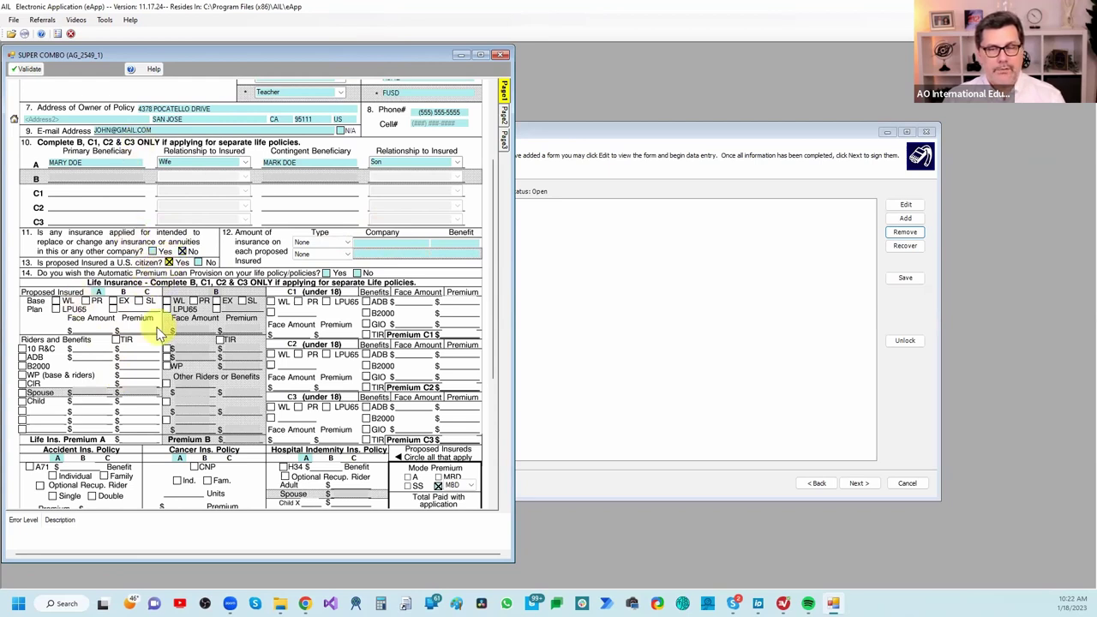
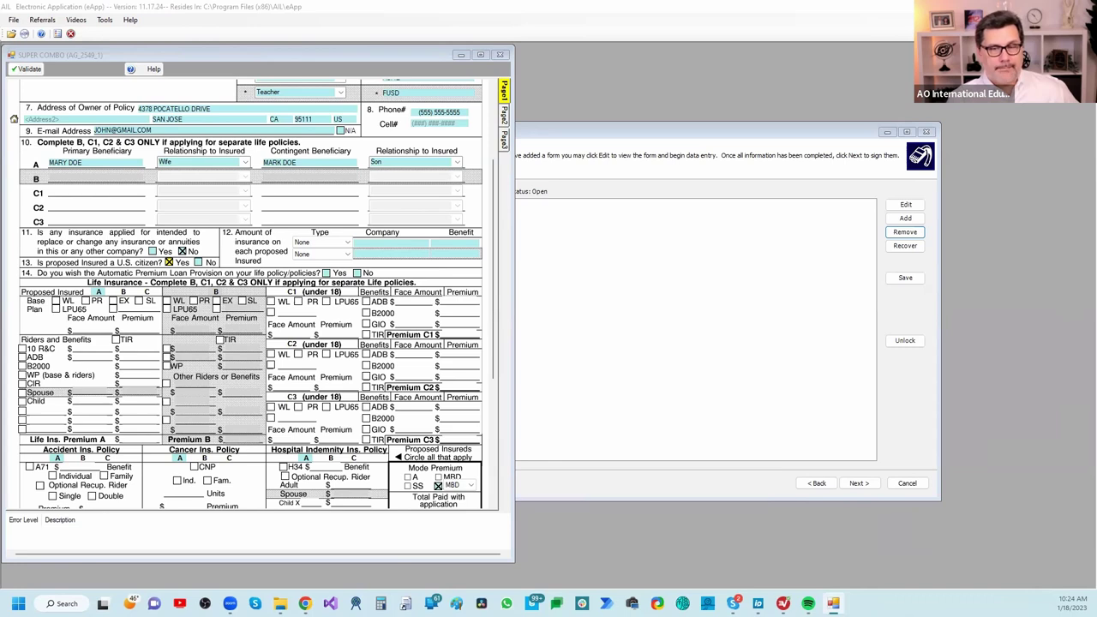
# Mark Yes for Q14 Automatic Premium Loan and review the surrounding page 1 entries.
pyautogui.click(326, 272)
pyautogui.scroll(5, 188, 169)
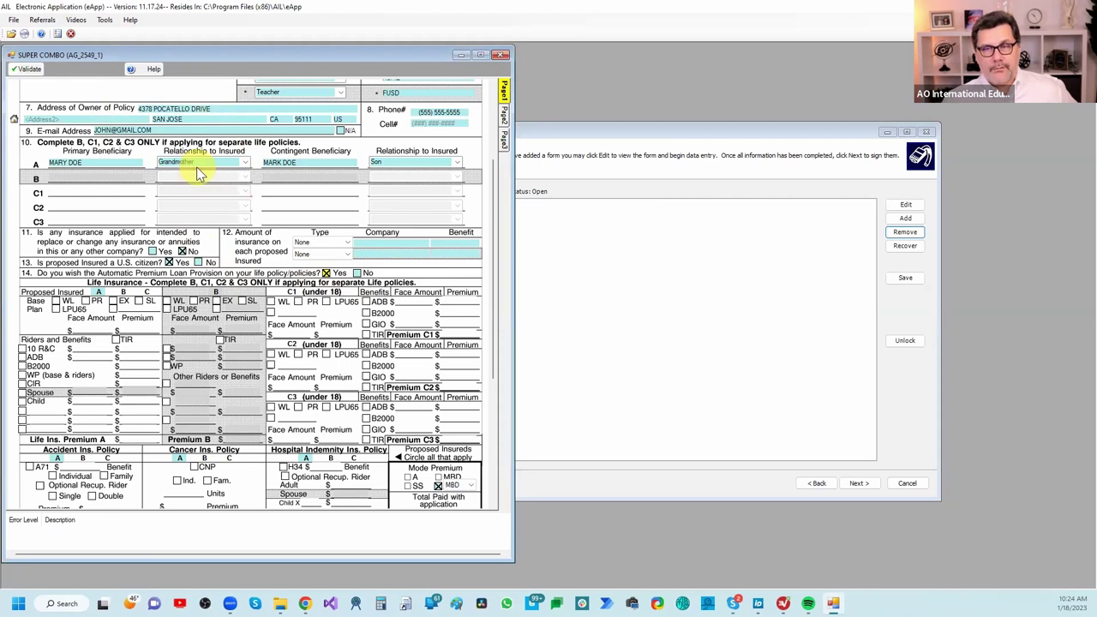
pyautogui.scroll(3, 314, 177)
pyautogui.scroll(-8, 269, 208)
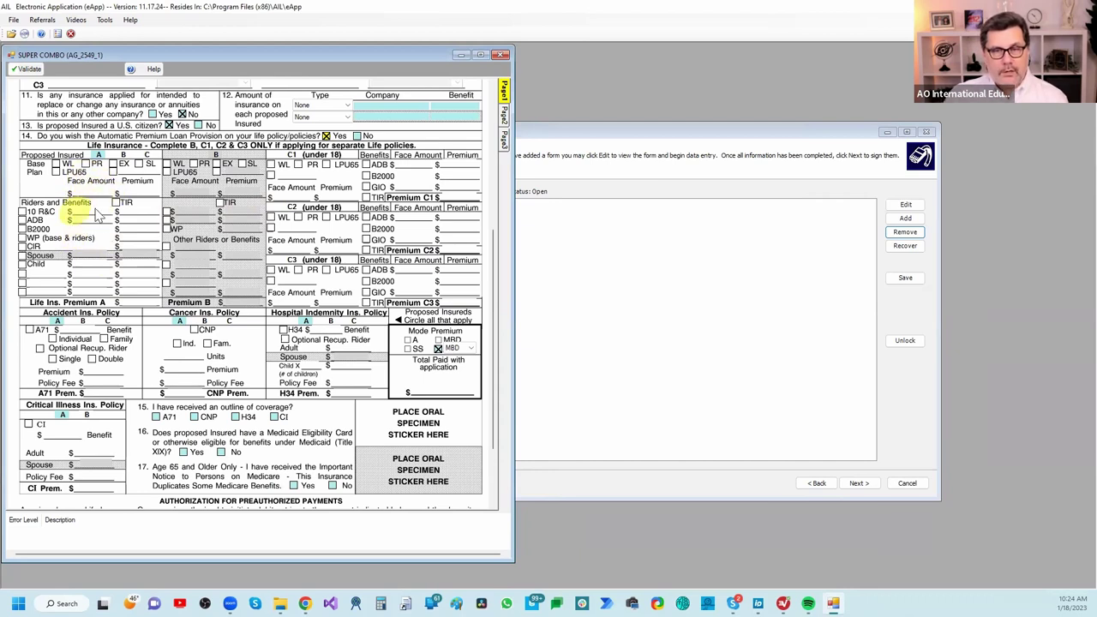
pyautogui.scroll(5, 75, 195)
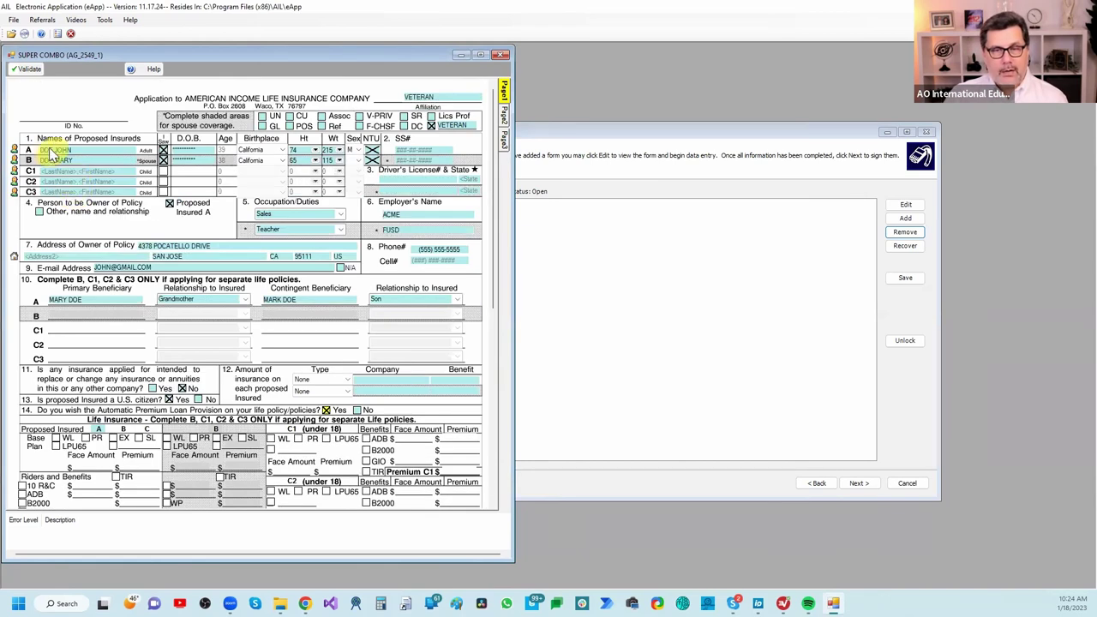
pyautogui.scroll(-7, 53, 154)
pyautogui.scroll(2, 208, 245)
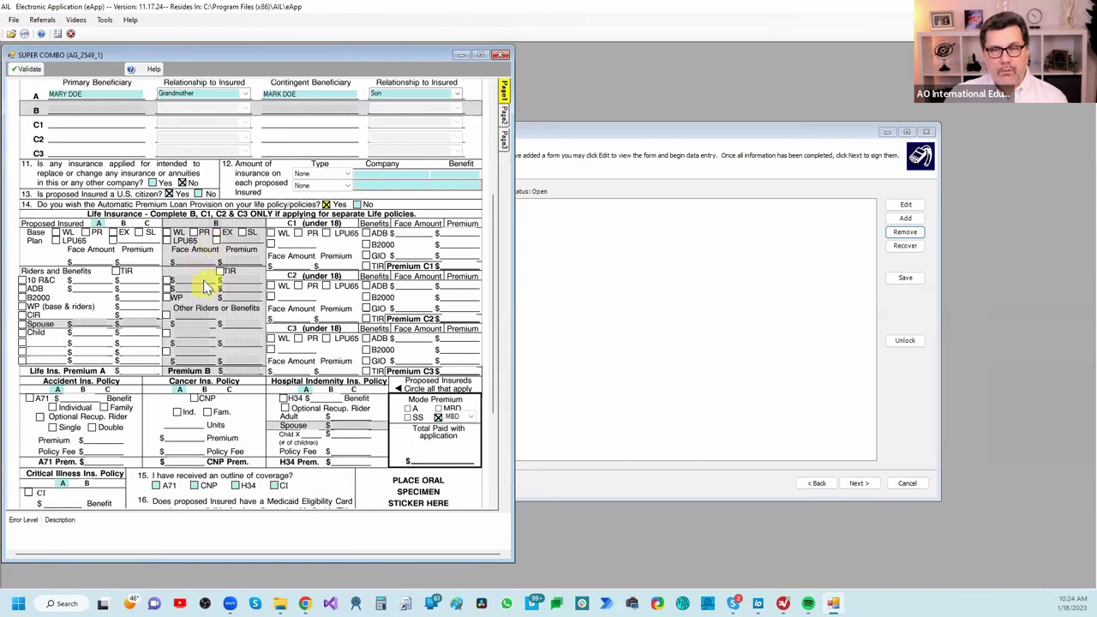
pyautogui.scroll(5, 54, 177)
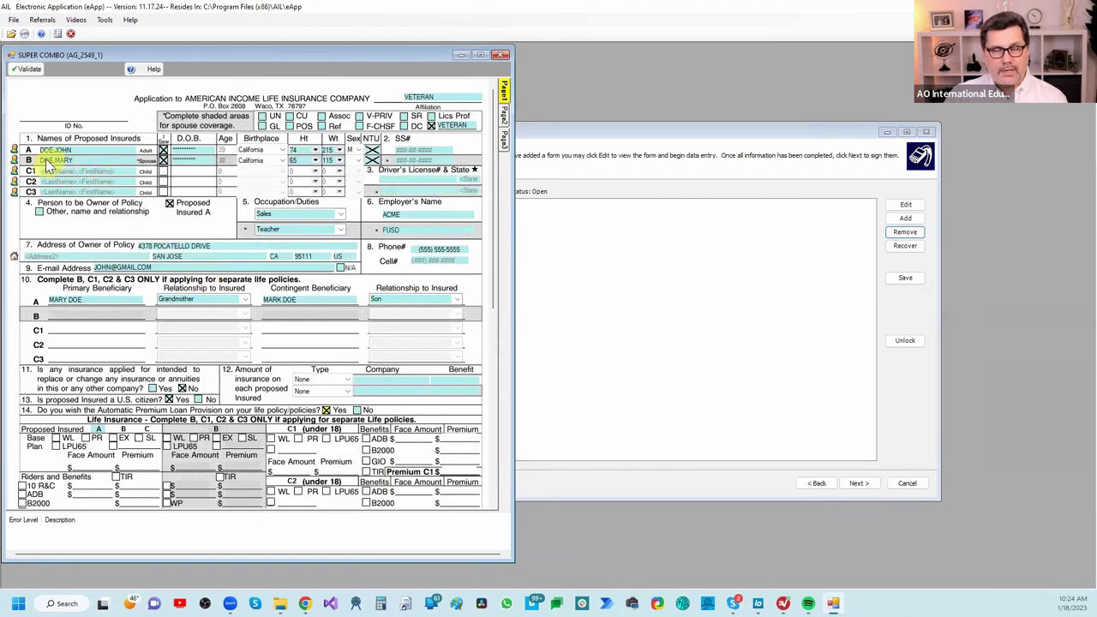
pyautogui.scroll(-4, 49, 166)
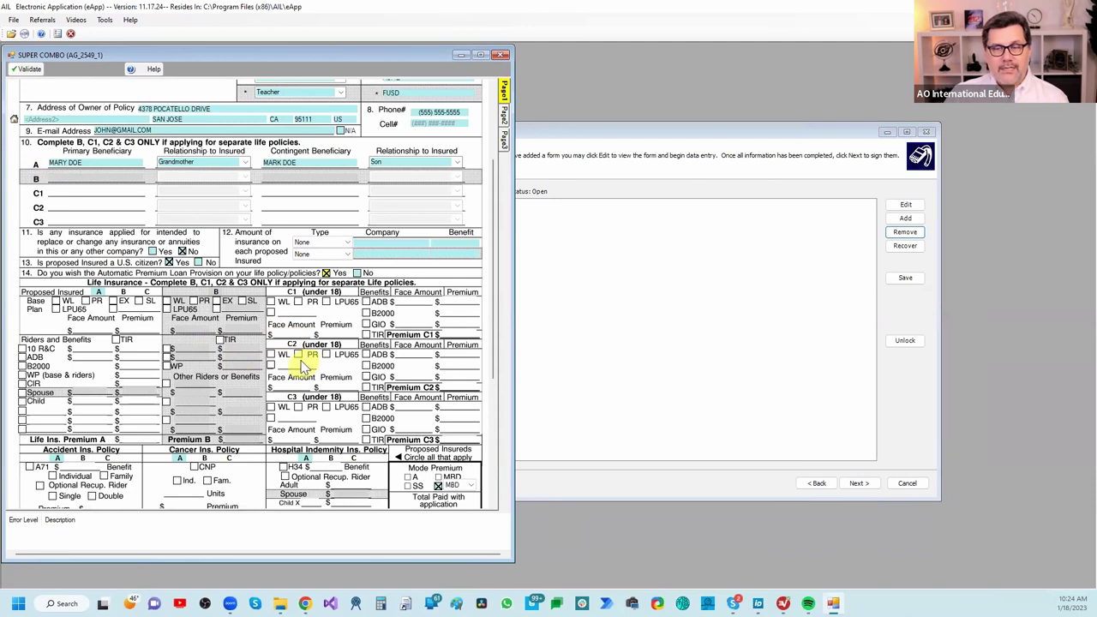
pyautogui.scroll(2, 309, 390)
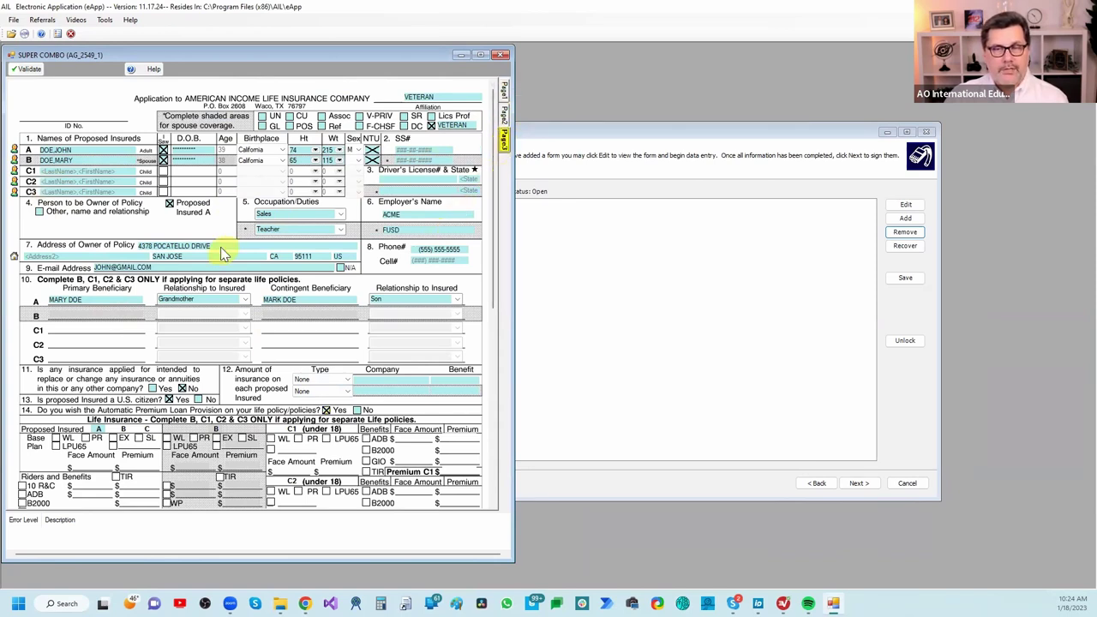
# Look over the Page 3 addendum.
pyautogui.click(230, 189)
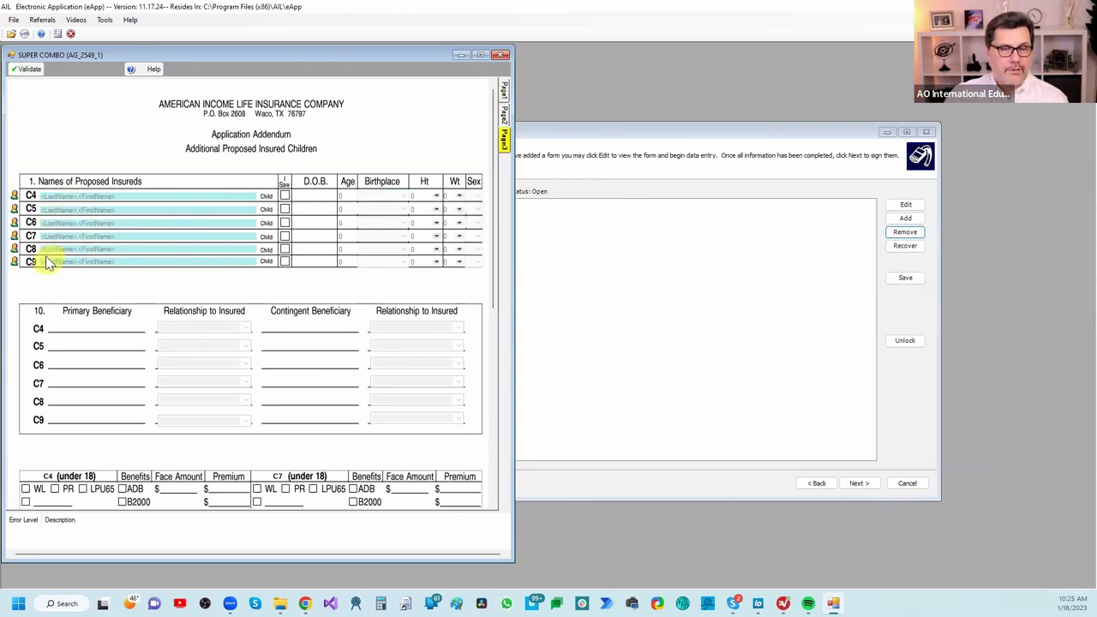
pyautogui.scroll(-3, 49, 261)
pyautogui.scroll(-1, 254, 325)
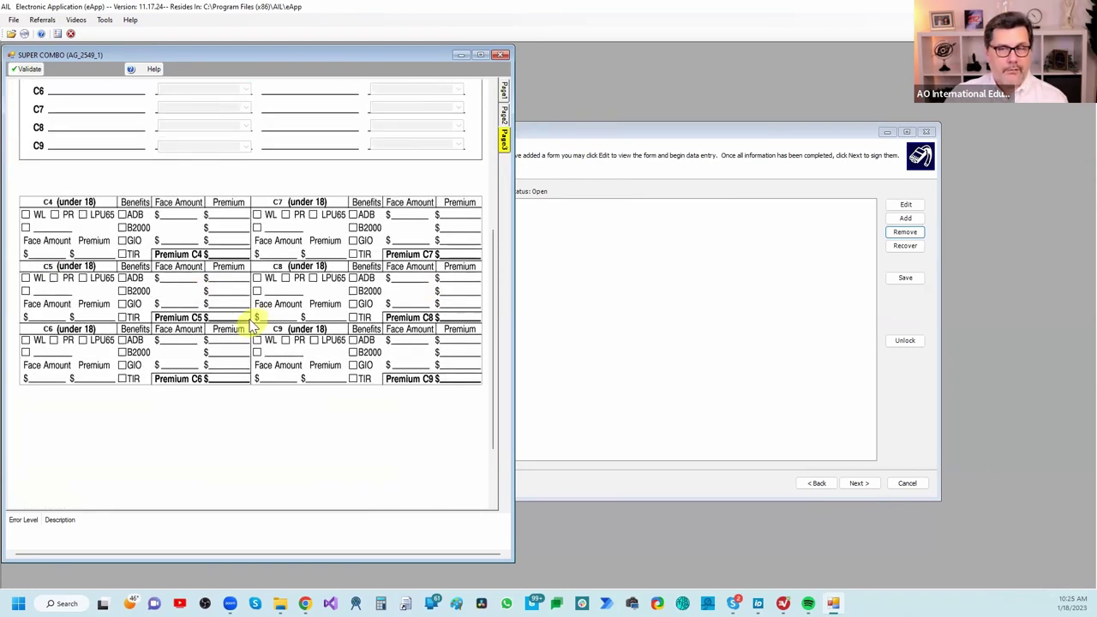
pyautogui.scroll(4, 253, 325)
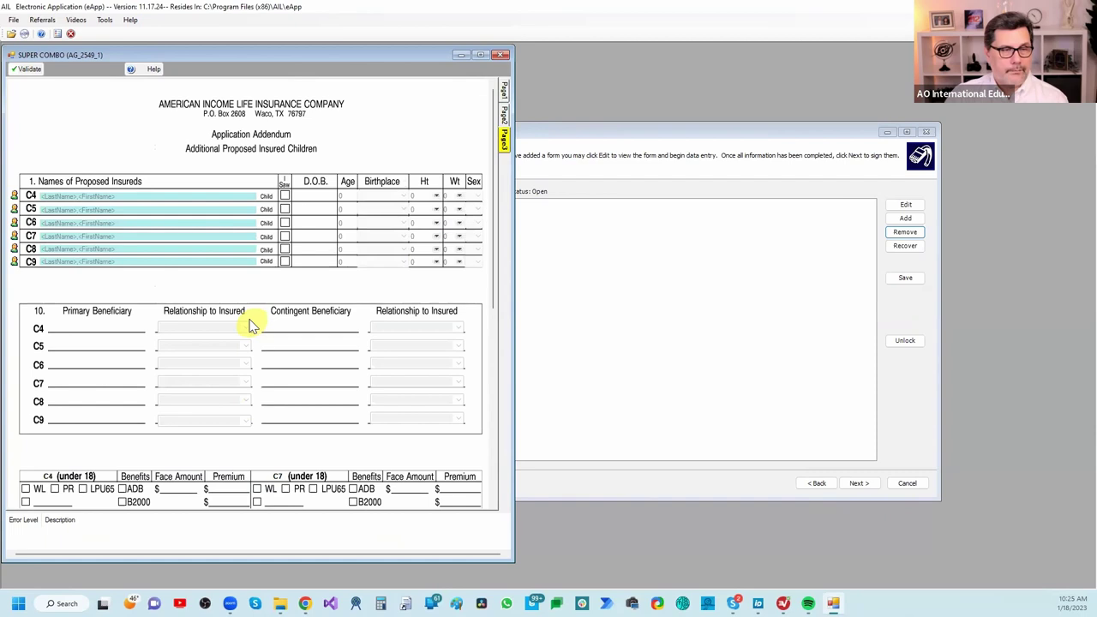
# Review beneficiary A's Relationship choices on page 1, then show the Page 2 health questions.
pyautogui.click(504, 93)
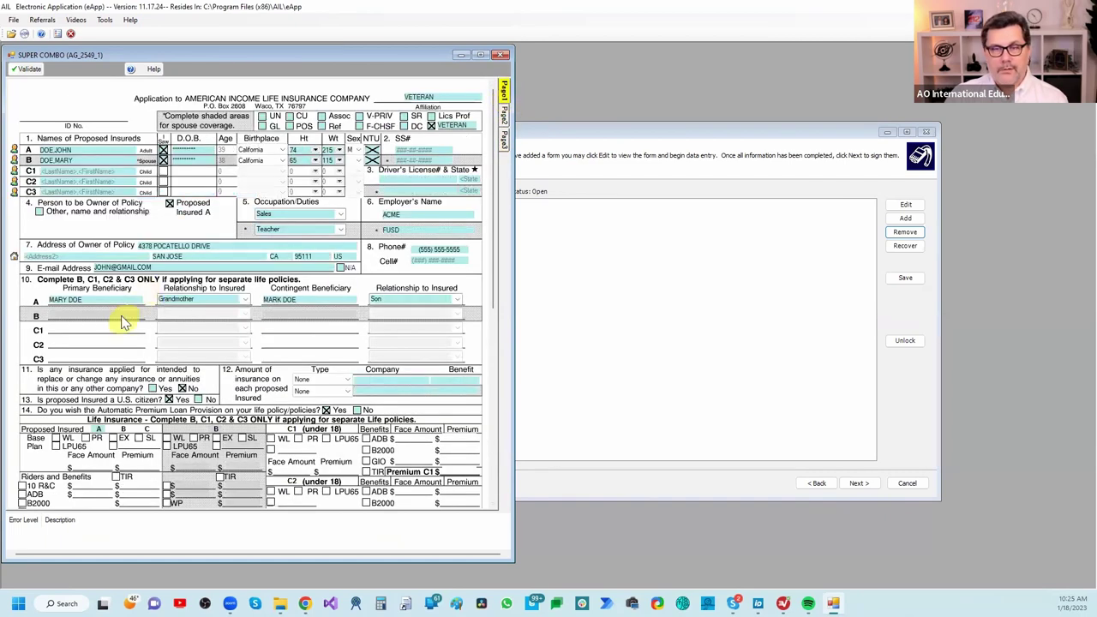
pyautogui.scroll(-2, 124, 317)
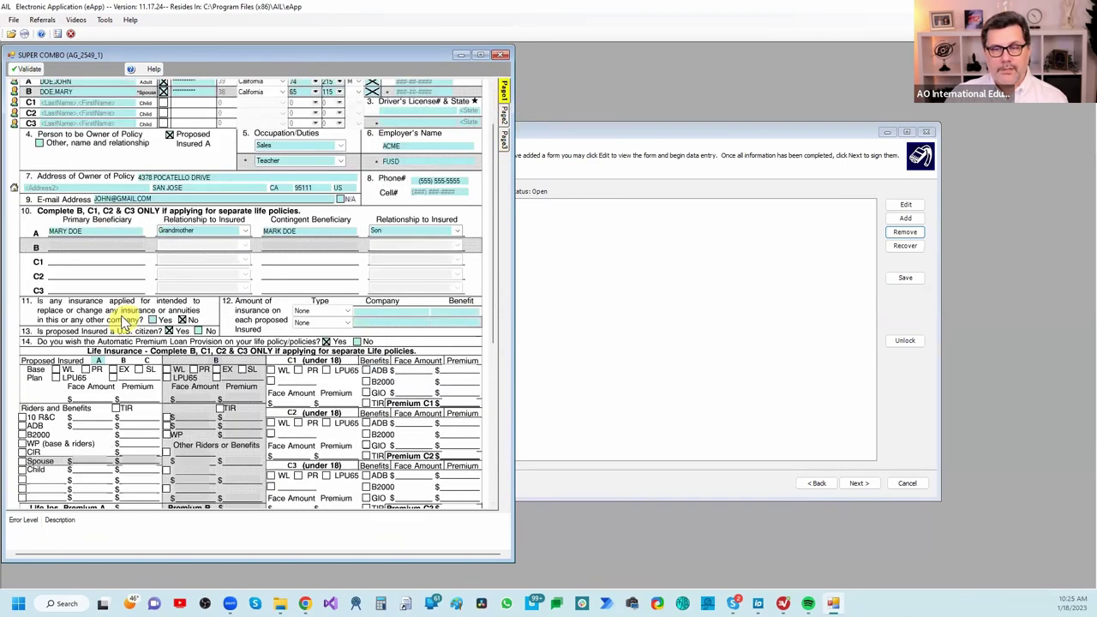
pyautogui.click(245, 231)
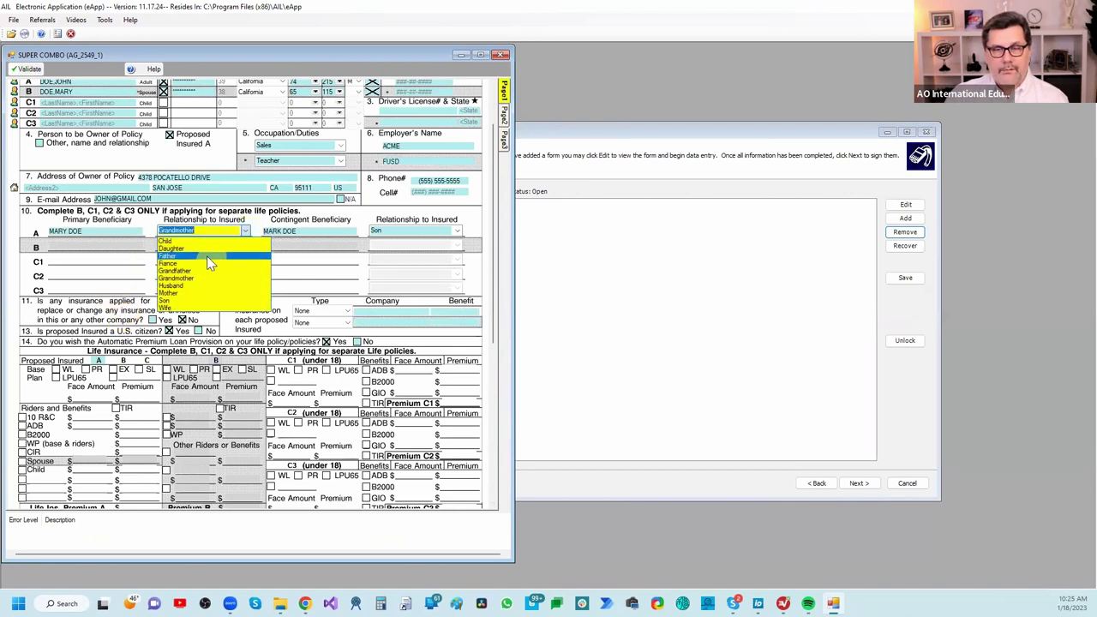
pyautogui.scroll(2, 322, 236)
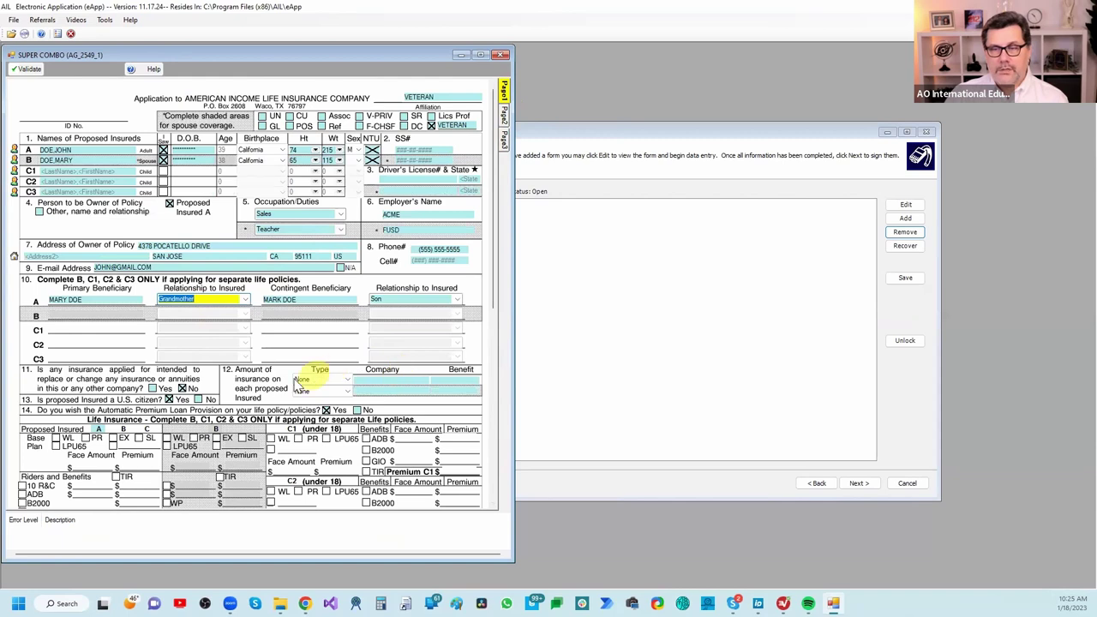
pyautogui.scroll(-2, 98, 413)
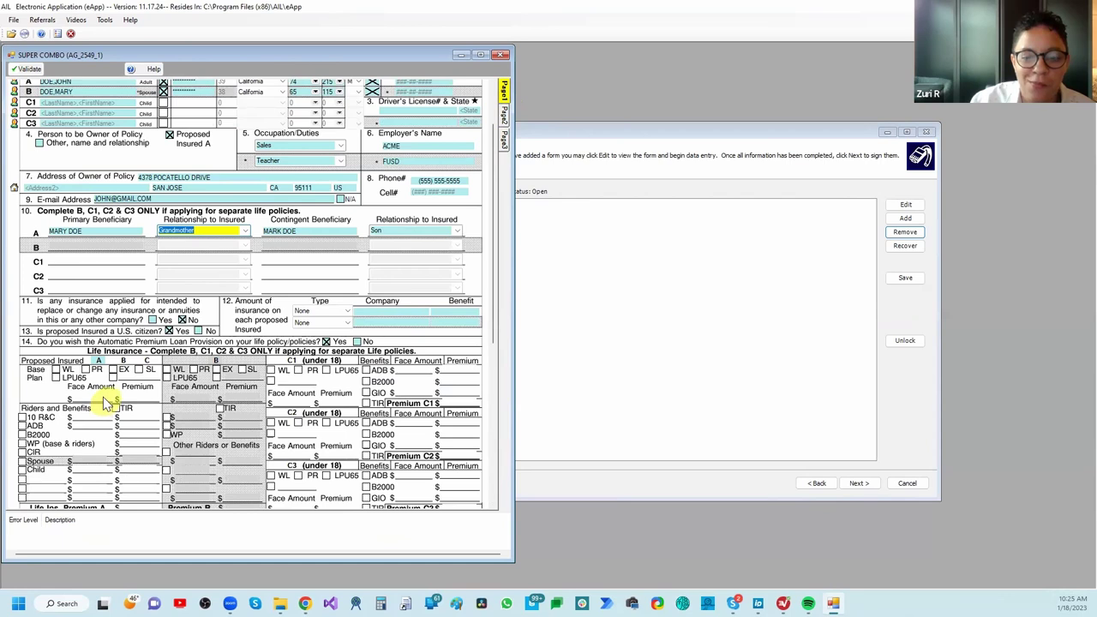
pyautogui.click(504, 116)
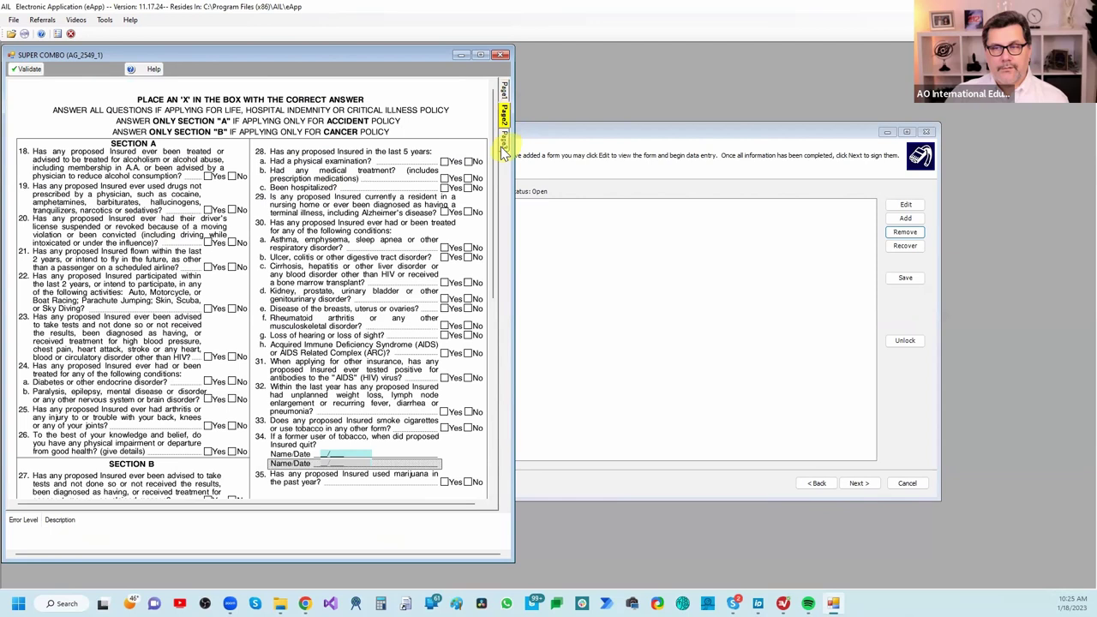
# Glance at the Page 3 children page, then return to page 1's Life Insurance section.
pyautogui.click(504, 144)
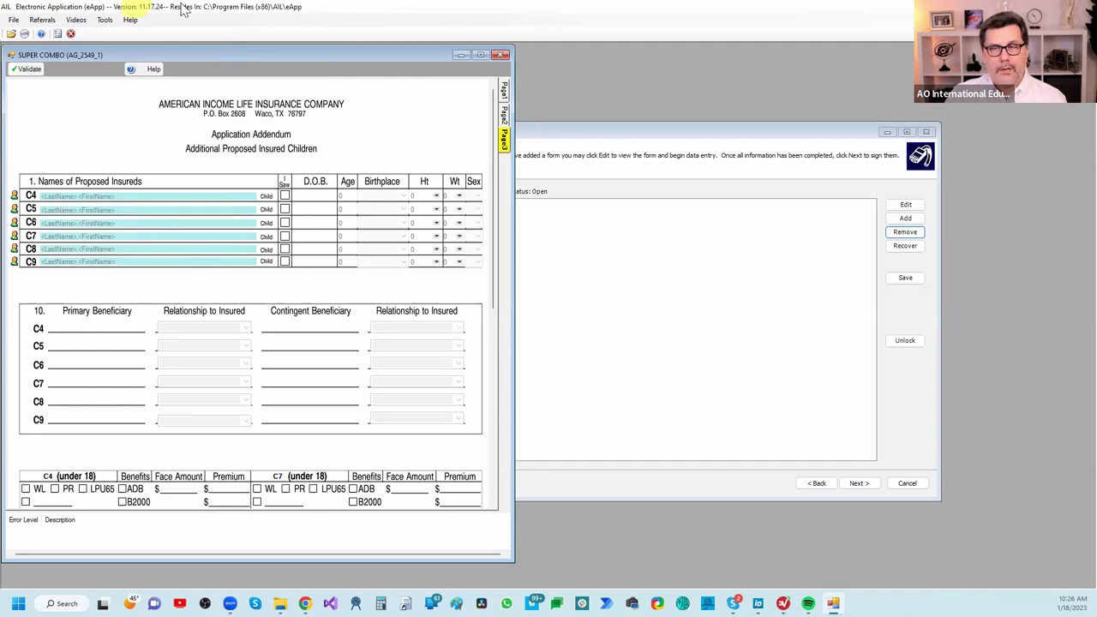
pyautogui.click(504, 89)
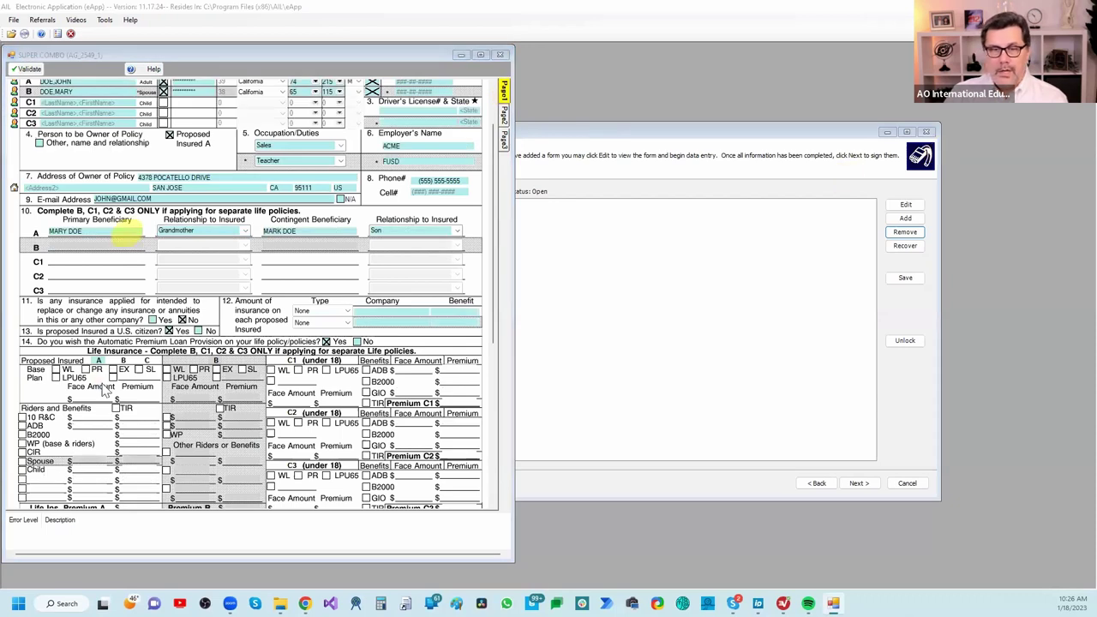
pyautogui.scroll(-5, 107, 391)
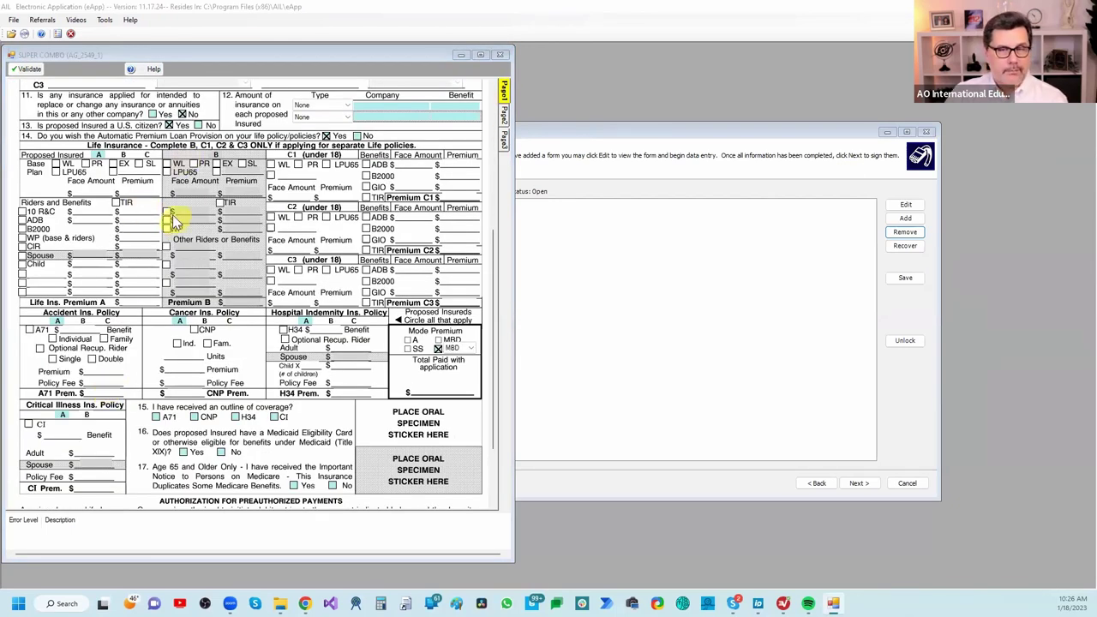
pyautogui.scroll(7, 176, 210)
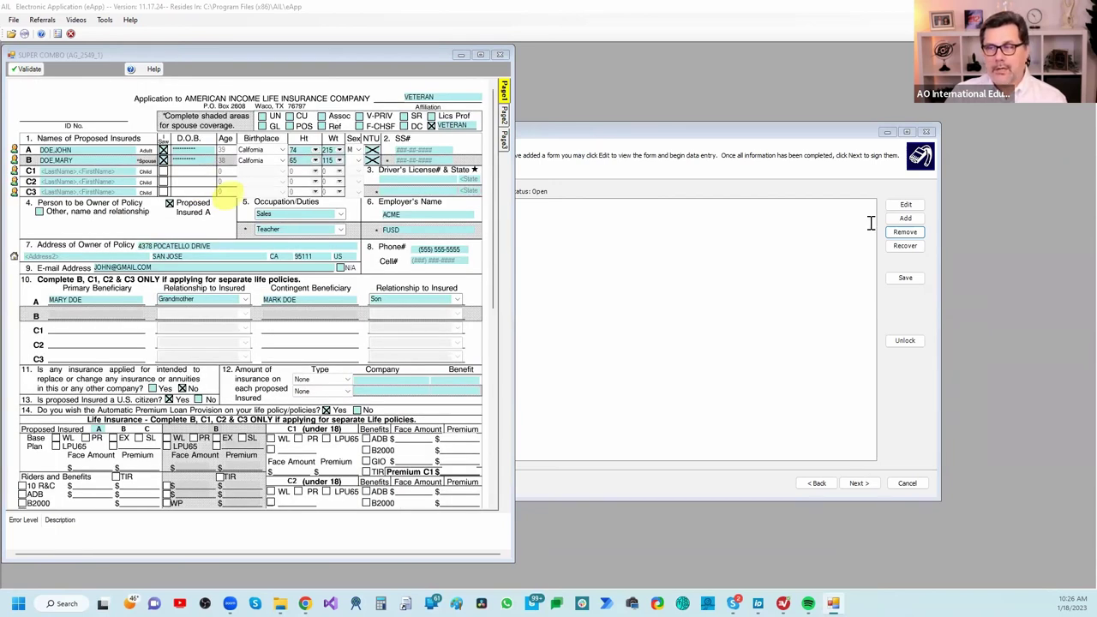
pyautogui.scroll(-5, 68, 342)
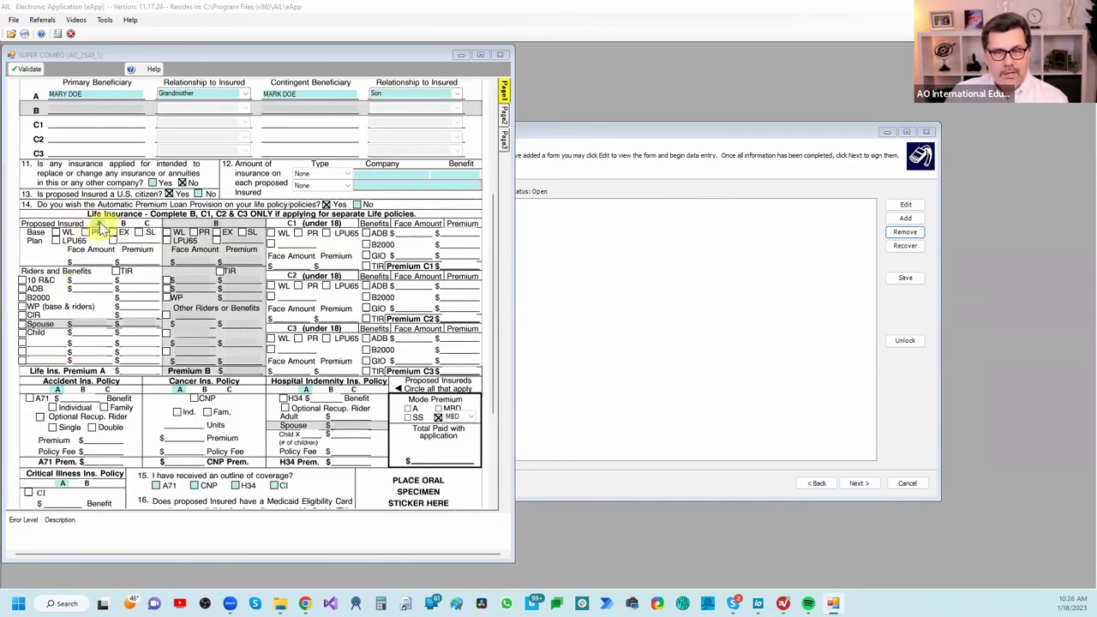
pyautogui.scroll(5, 86, 146)
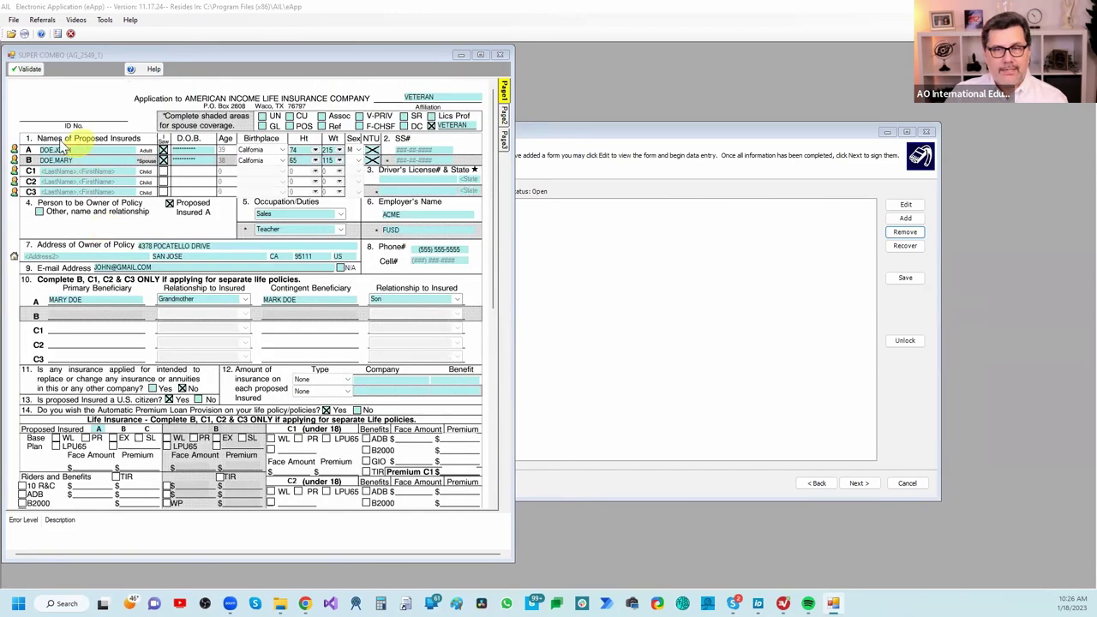
pyautogui.scroll(-5, 73, 171)
pyautogui.scroll(-4, 78, 172)
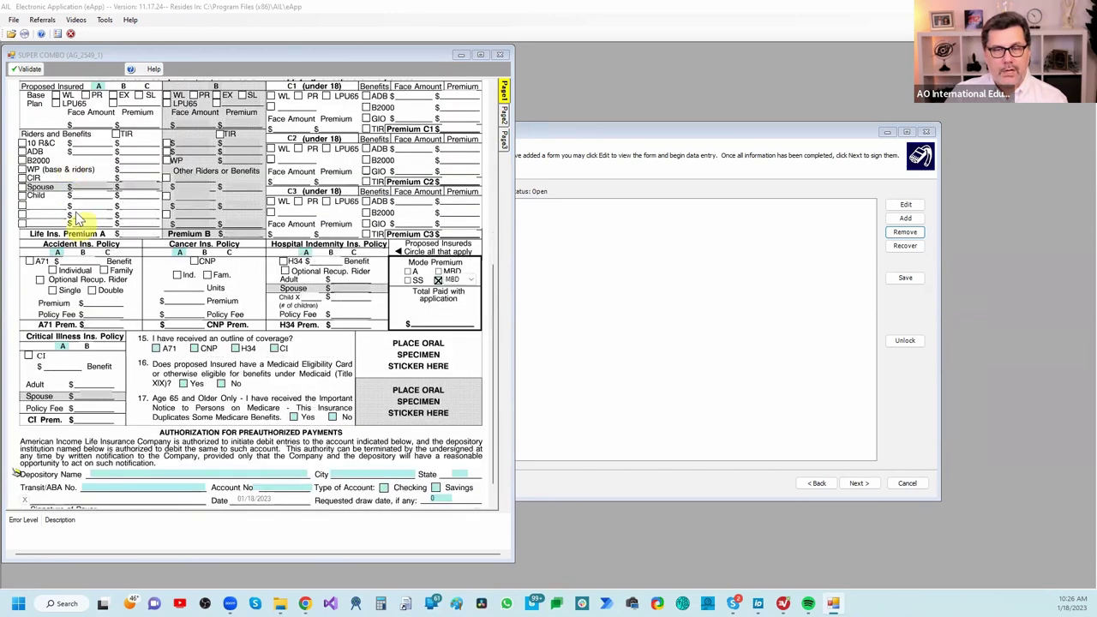
pyautogui.scroll(4, 86, 146)
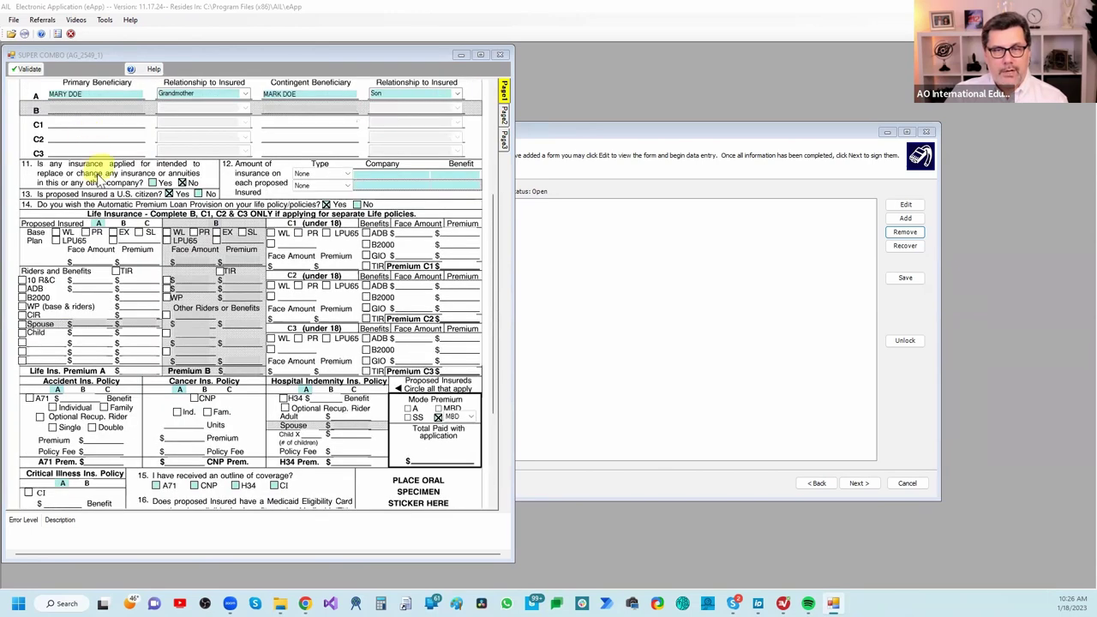
# Choose the WL base plan for insured A and enter its face amount, yielding 30,000 and a 67.60 premium.
pyautogui.click(103, 236)
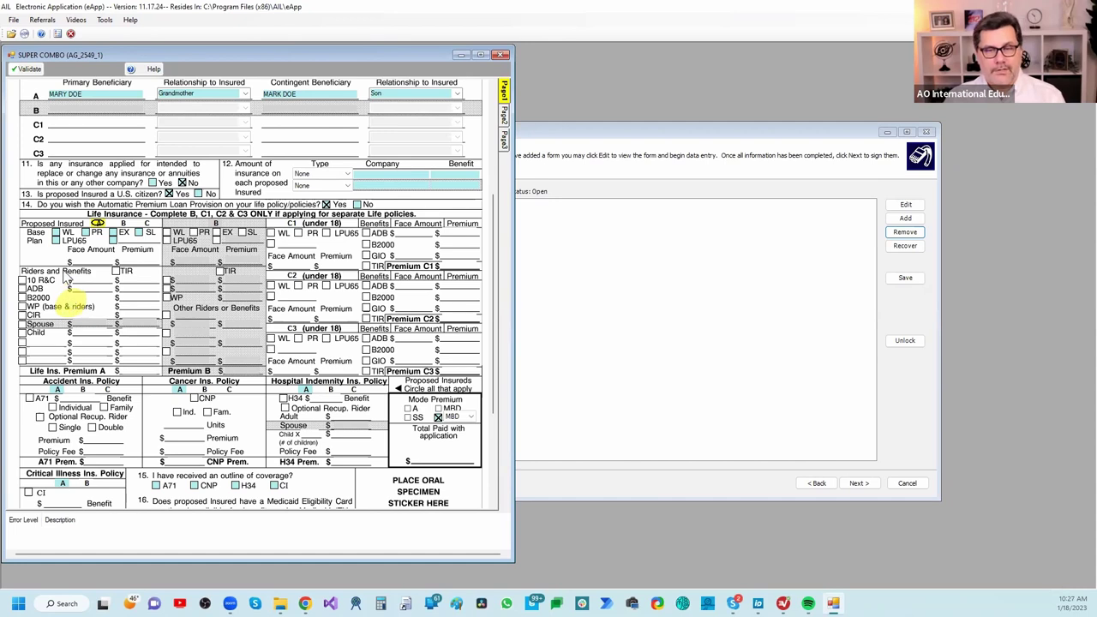
pyautogui.click(55, 233)
pyautogui.write('500,00')
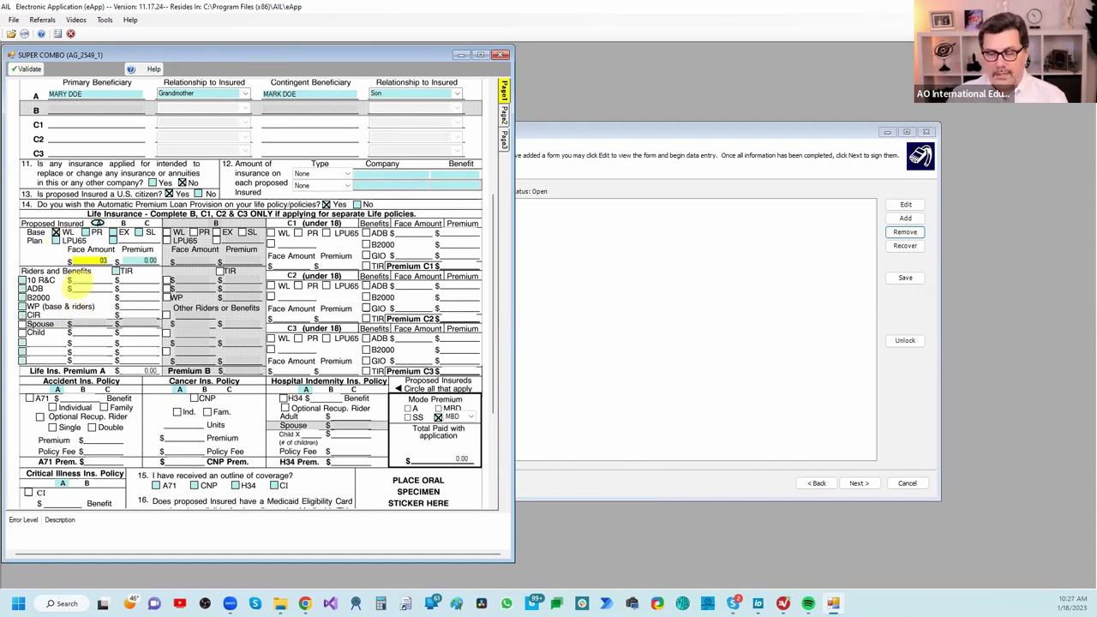
pyautogui.write('0')
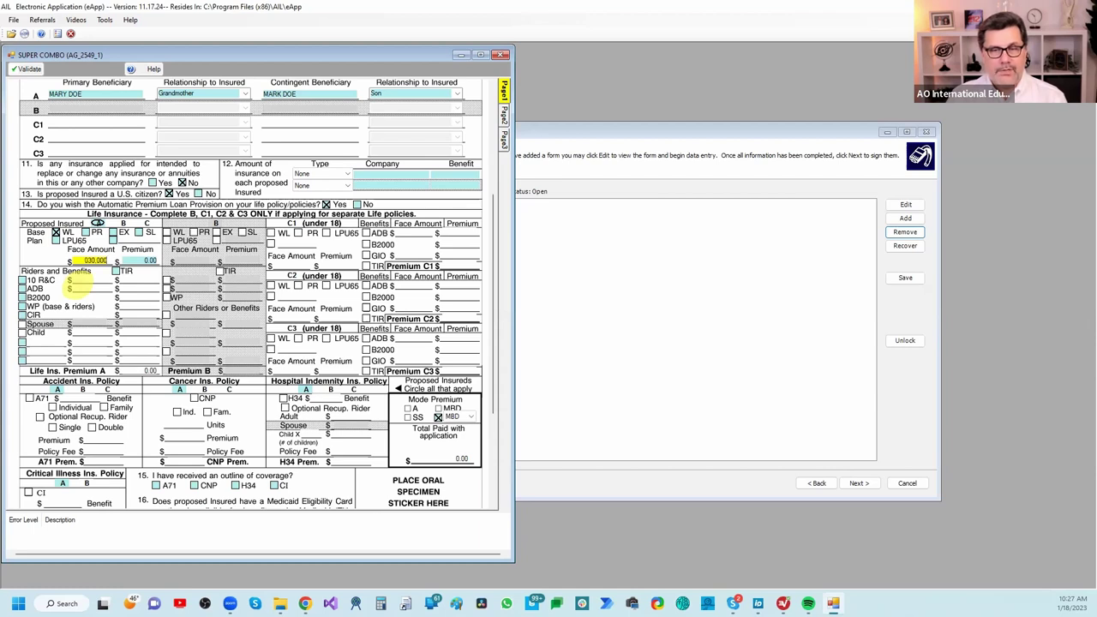
pyautogui.press('Tab')
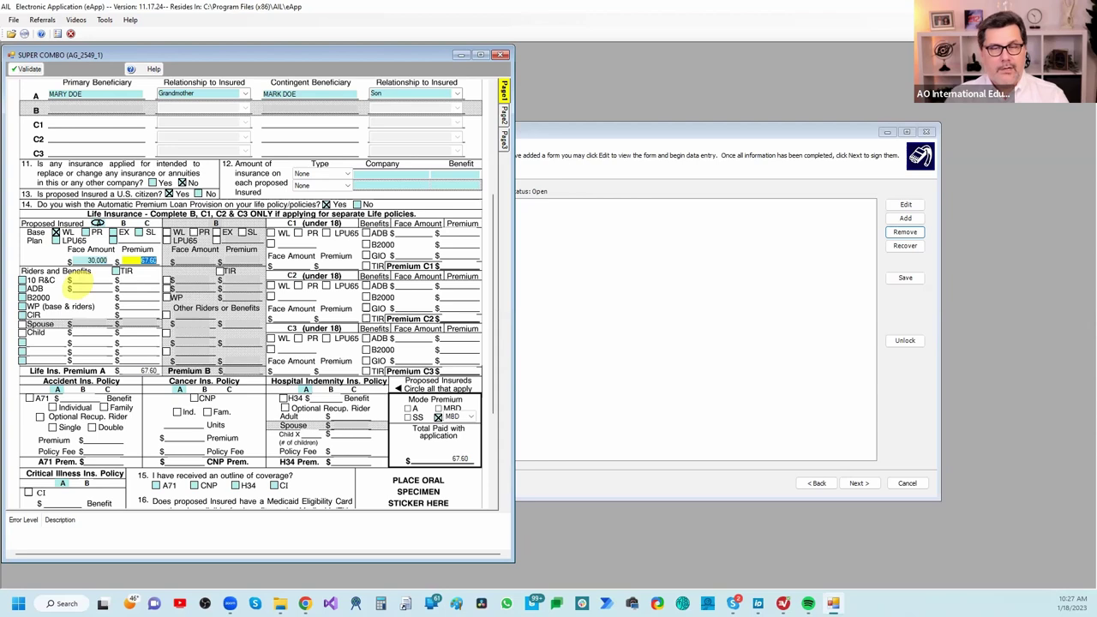
pyautogui.doubleClick(144, 267)
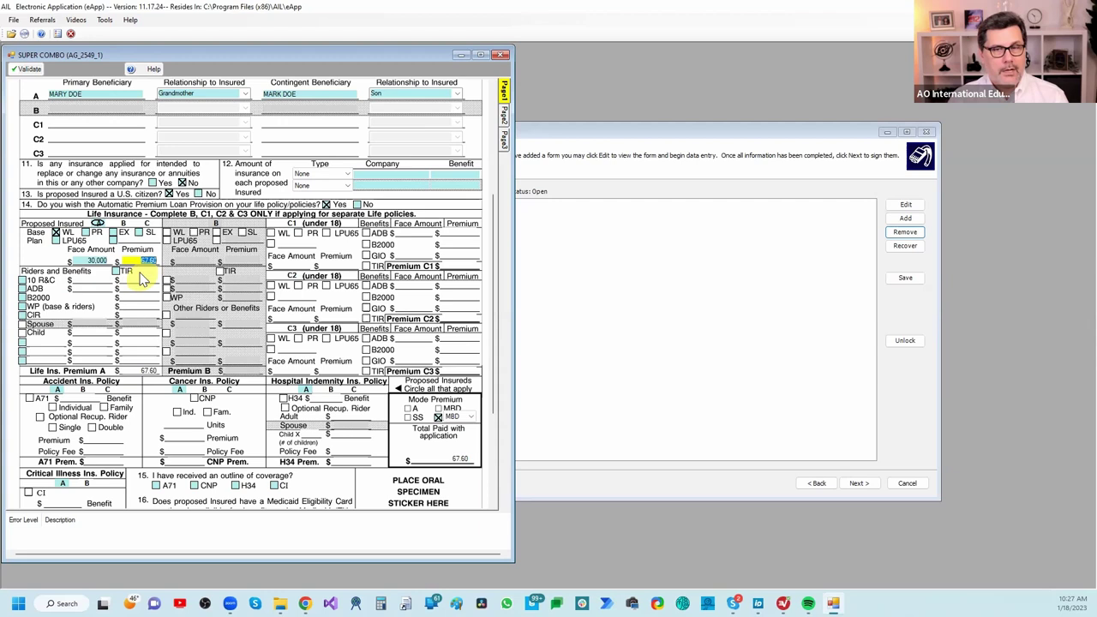
# Change insured A's WL face amount to 70,000 and accept the maximum-units warning.
pyautogui.scroll(3, 257, 223)
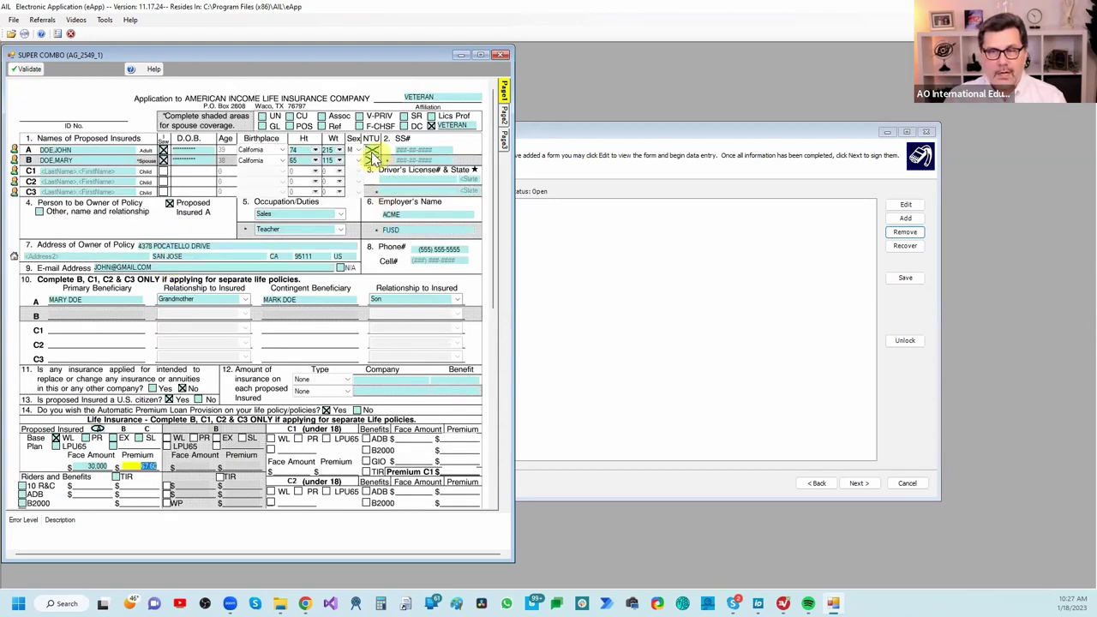
pyautogui.scroll(-3, 360, 180)
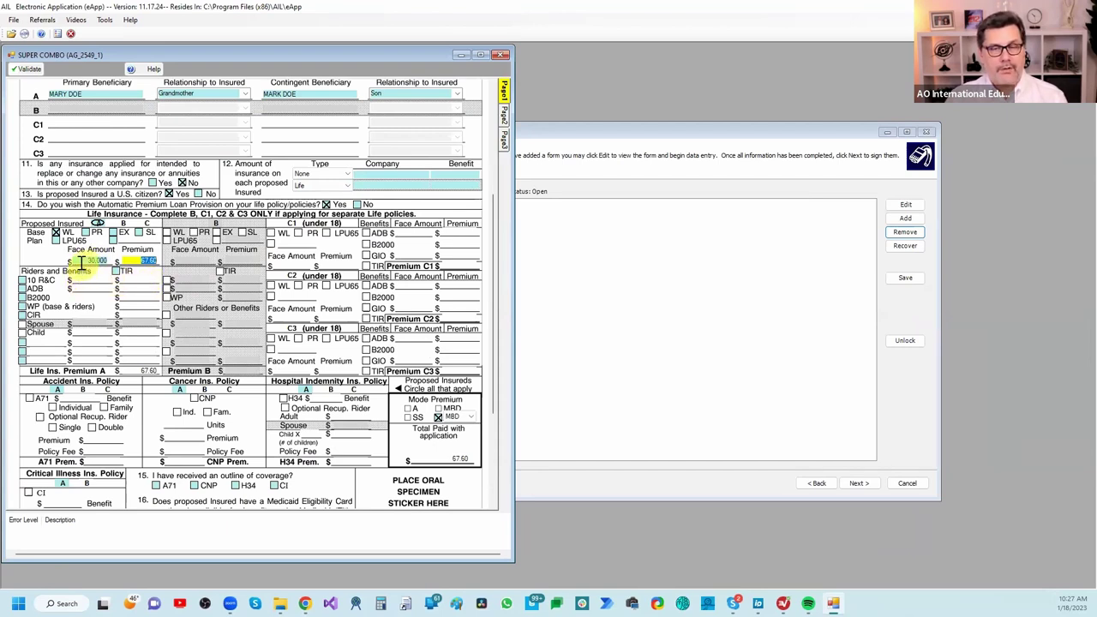
pyautogui.click(79, 262)
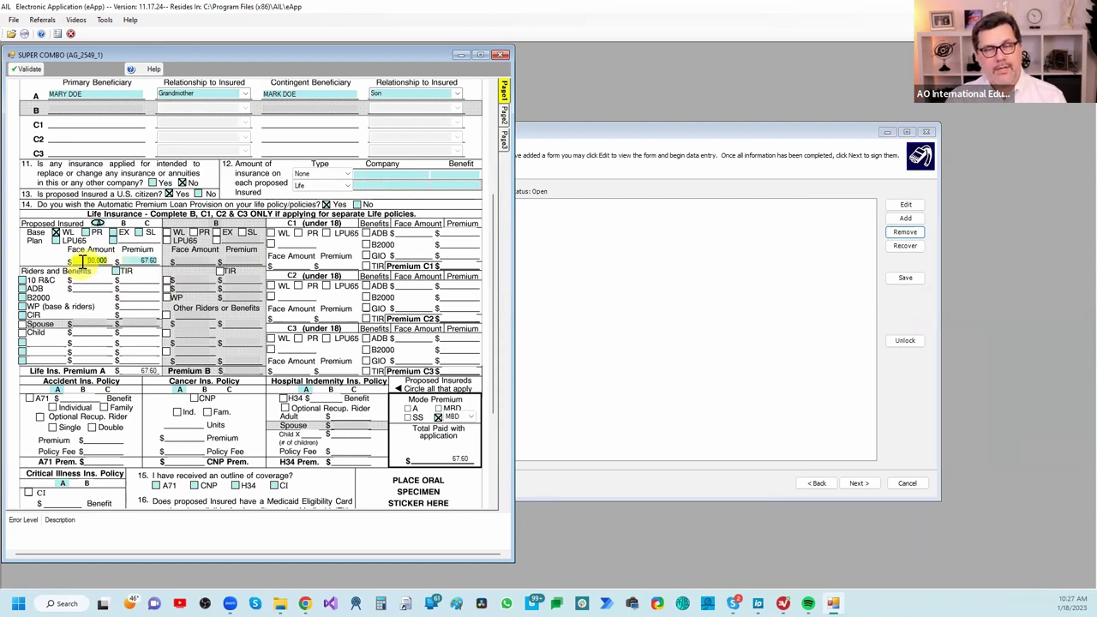
pyautogui.write('70,00')
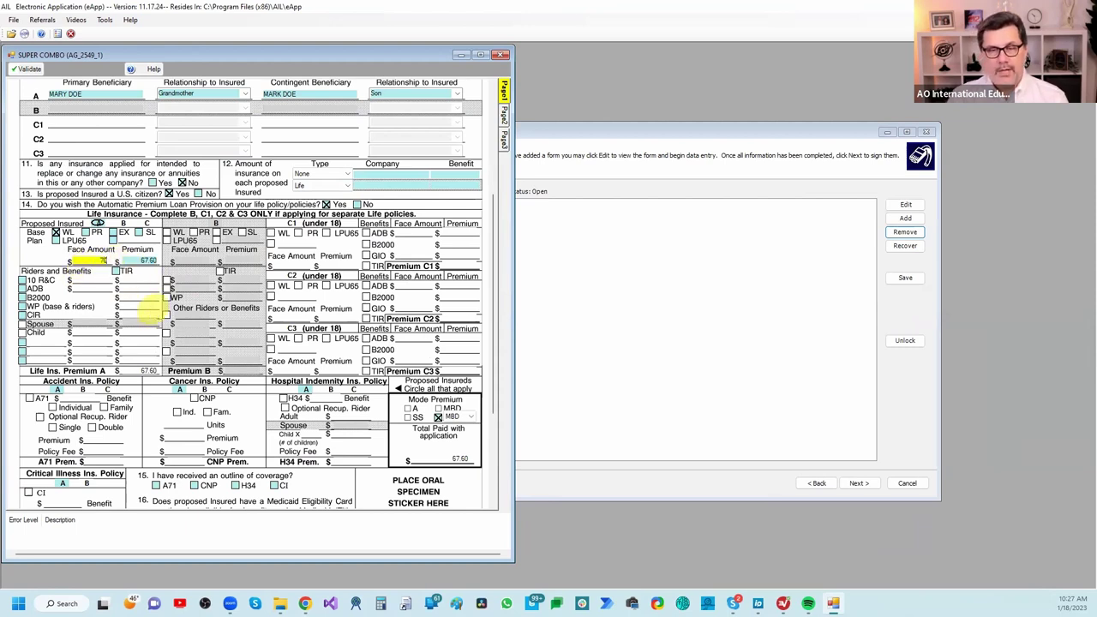
pyautogui.write('0')
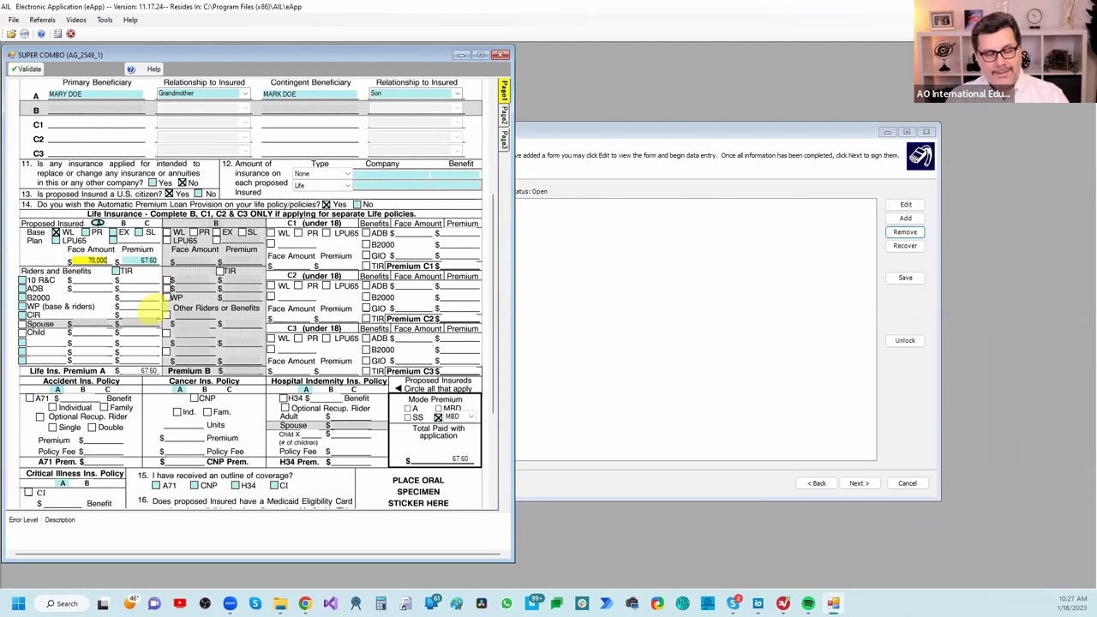
pyautogui.click(33, 261)
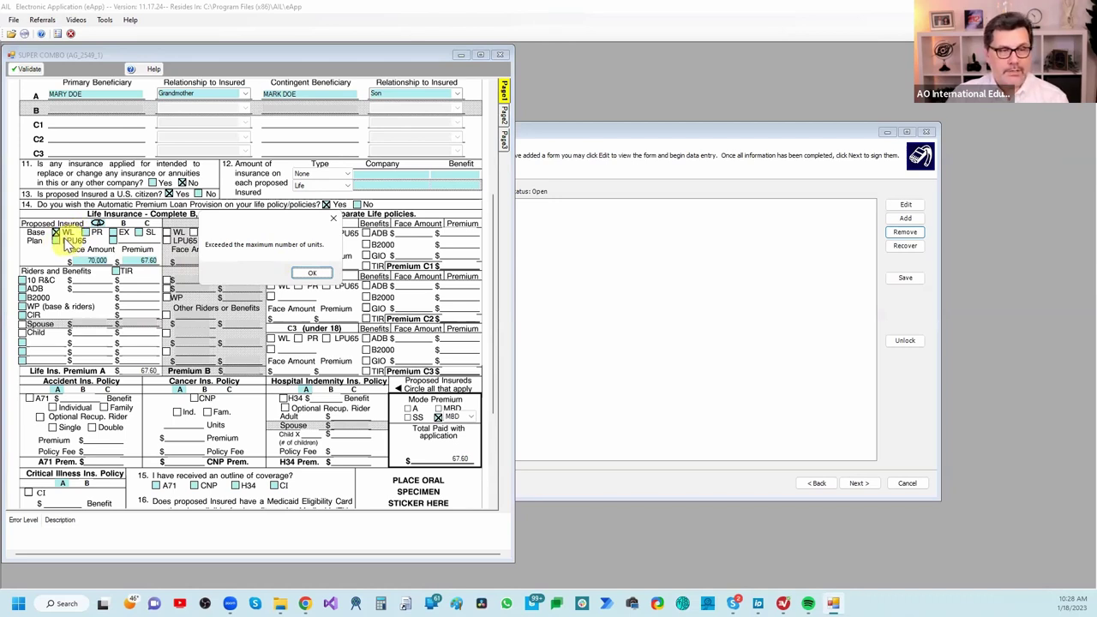
pyautogui.click(312, 273)
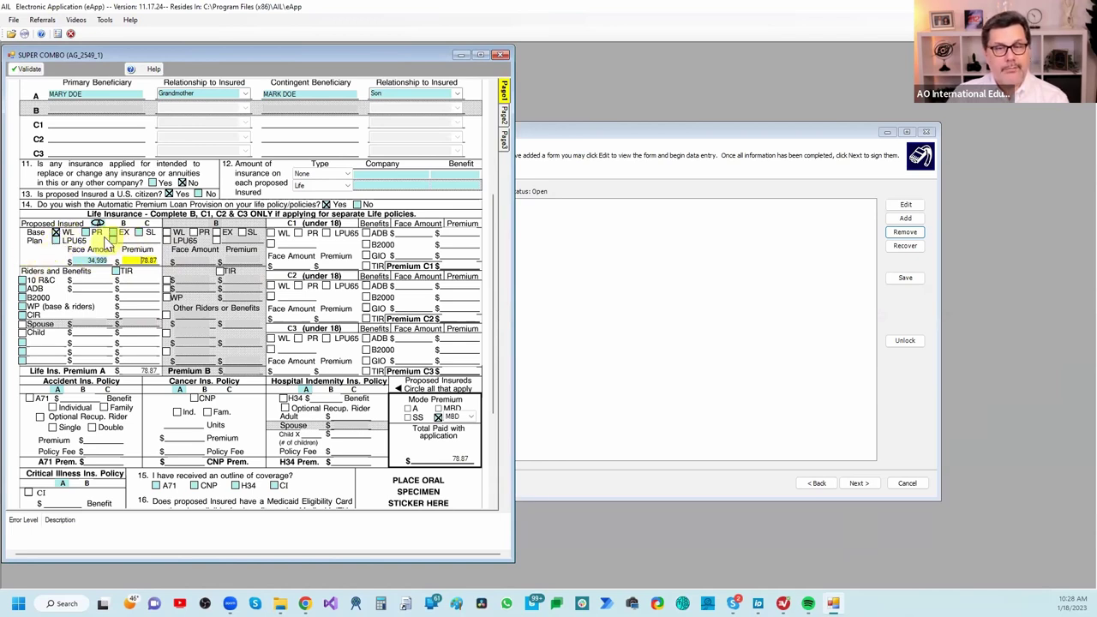
# Try the PR base plan for insured A at 70,000, dismissing the maximum-units warnings.
pyautogui.click(86, 233)
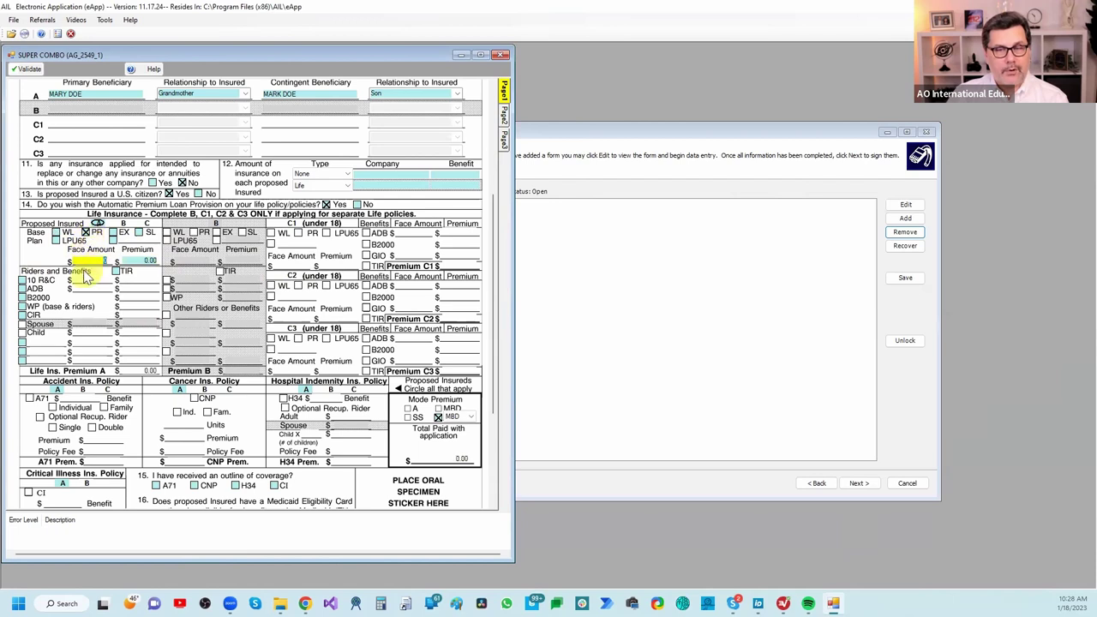
pyautogui.write('700000')
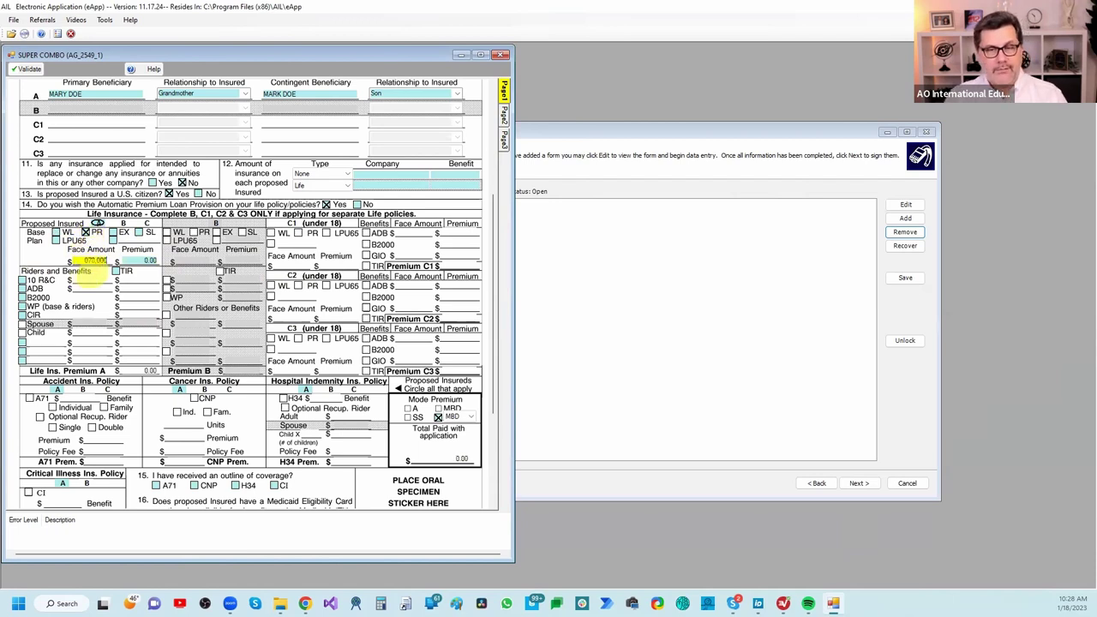
pyautogui.press('Tab')
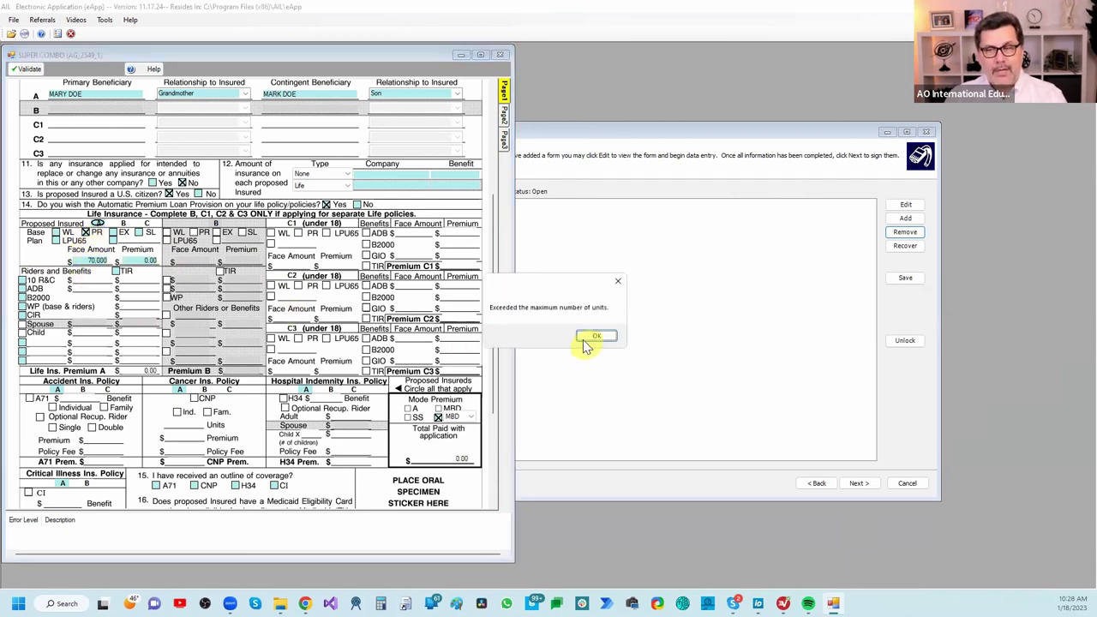
pyautogui.click(580, 336)
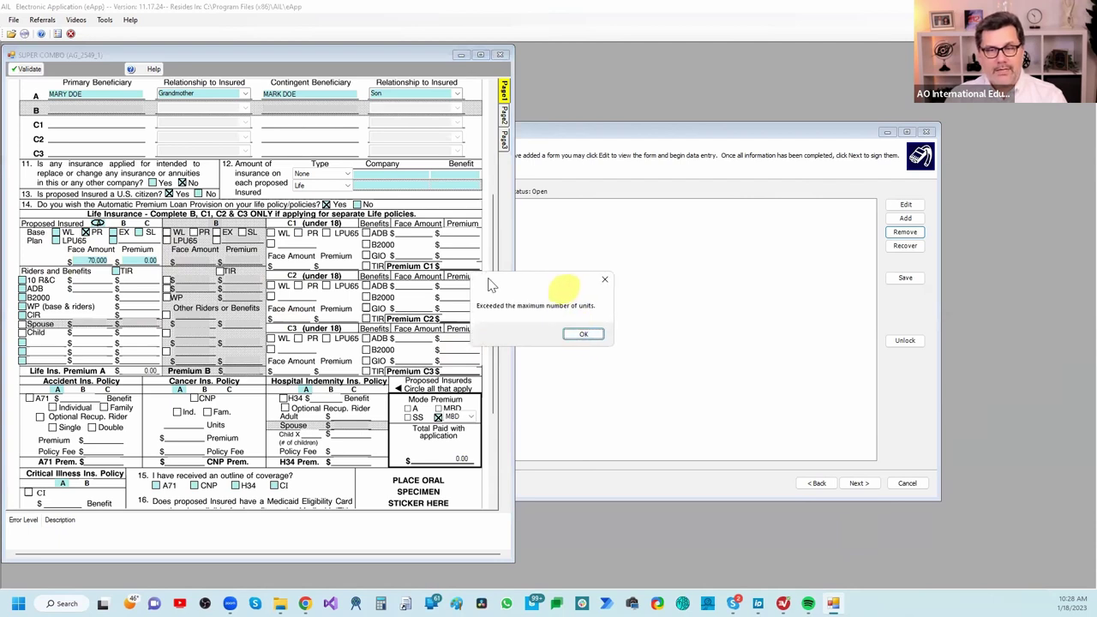
pyautogui.click(349, 295)
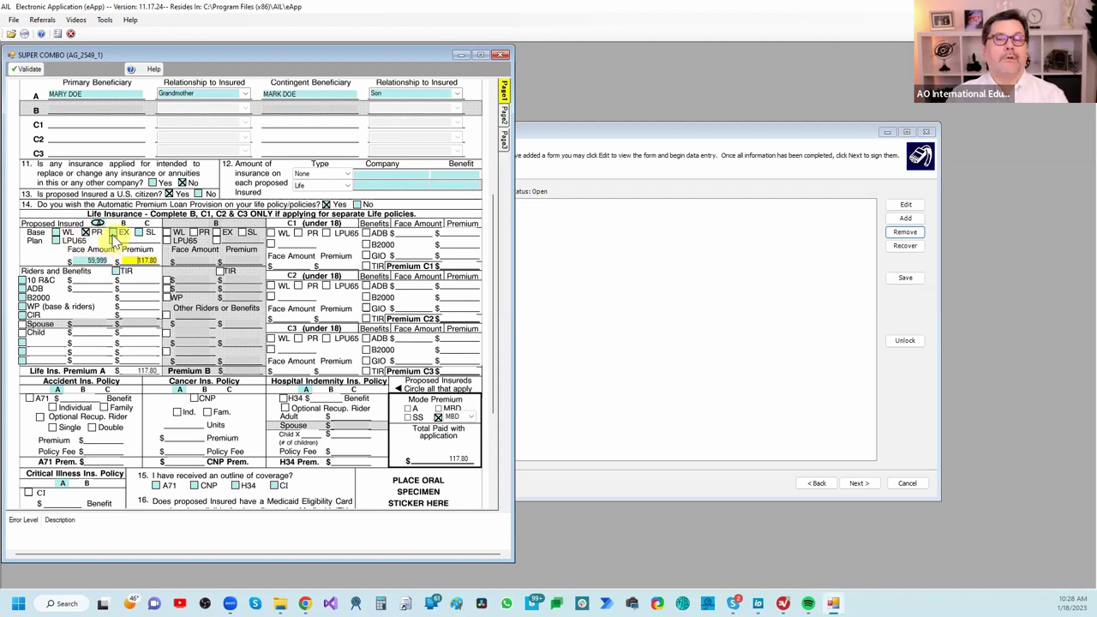
# Switch to the EX base plan at 150,000, accepting the 119,999 maximum with premium 204.50.
pyautogui.click(113, 233)
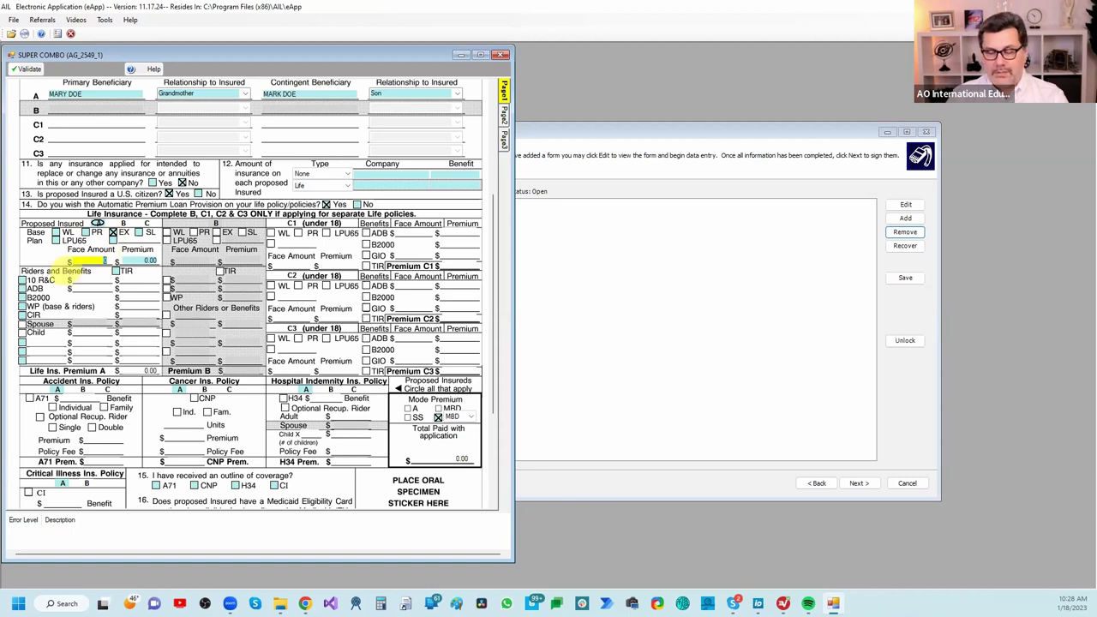
pyautogui.write('000')
pyautogui.press('Tab')
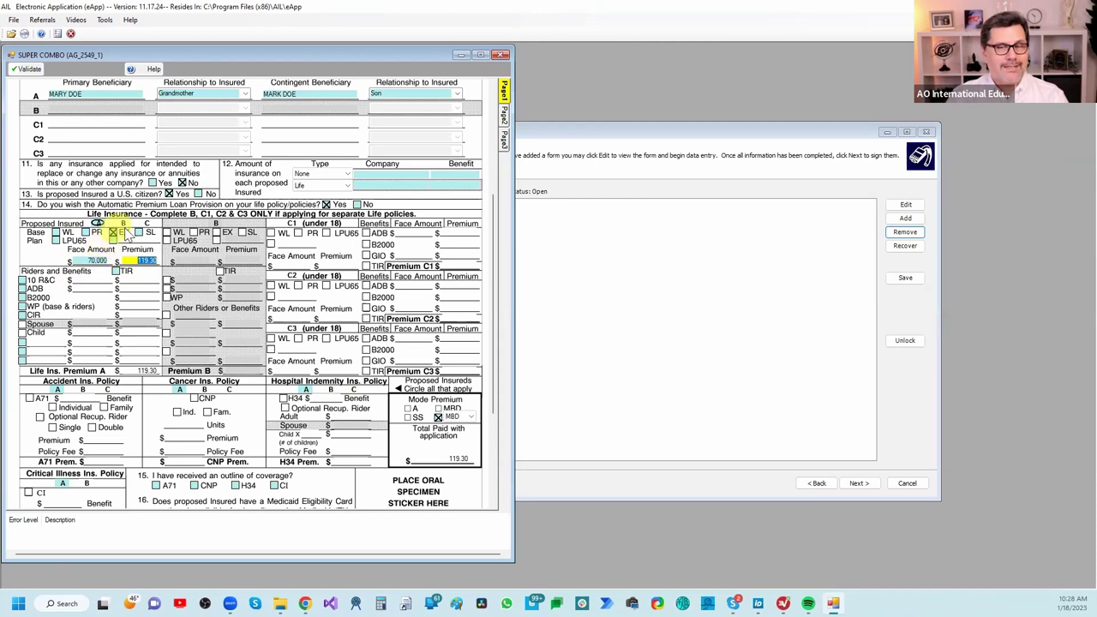
pyautogui.click(93, 261)
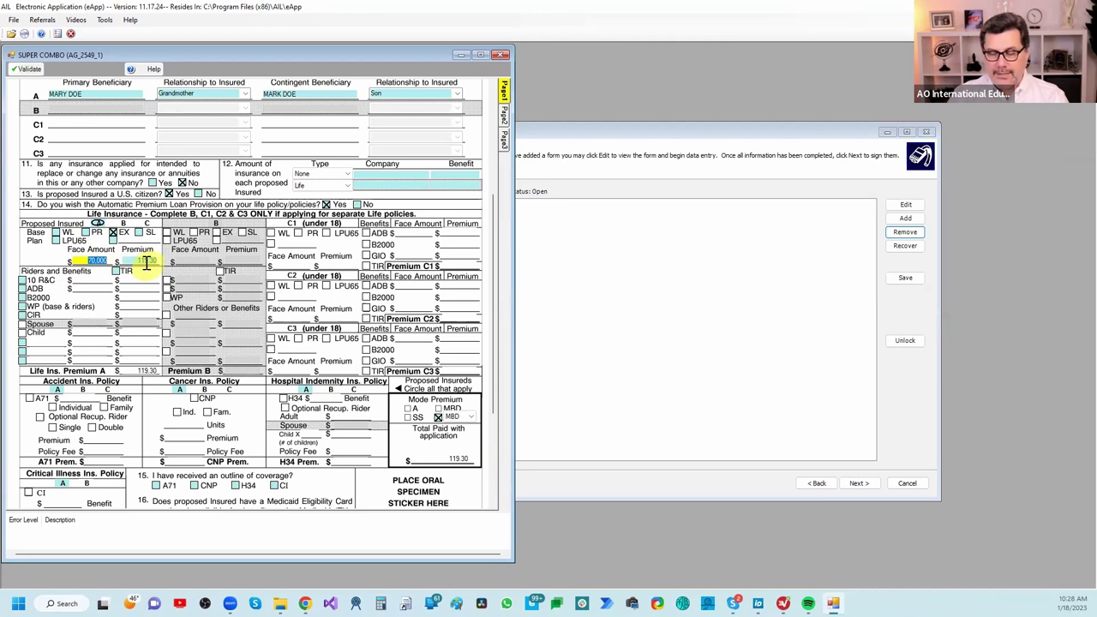
pyautogui.write('150000')
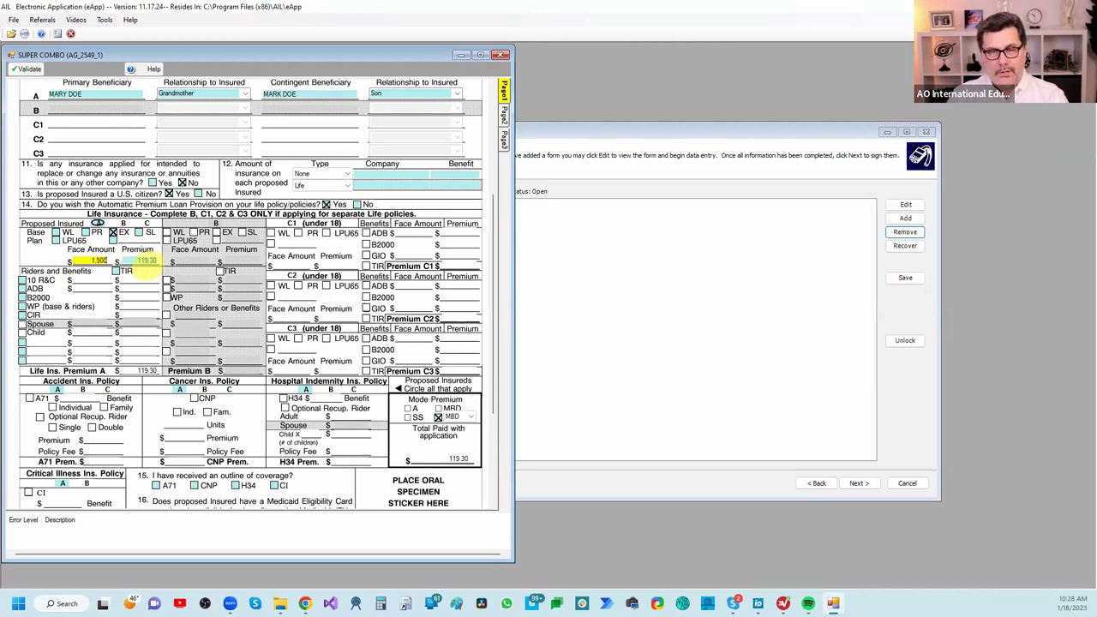
pyautogui.click(146, 264)
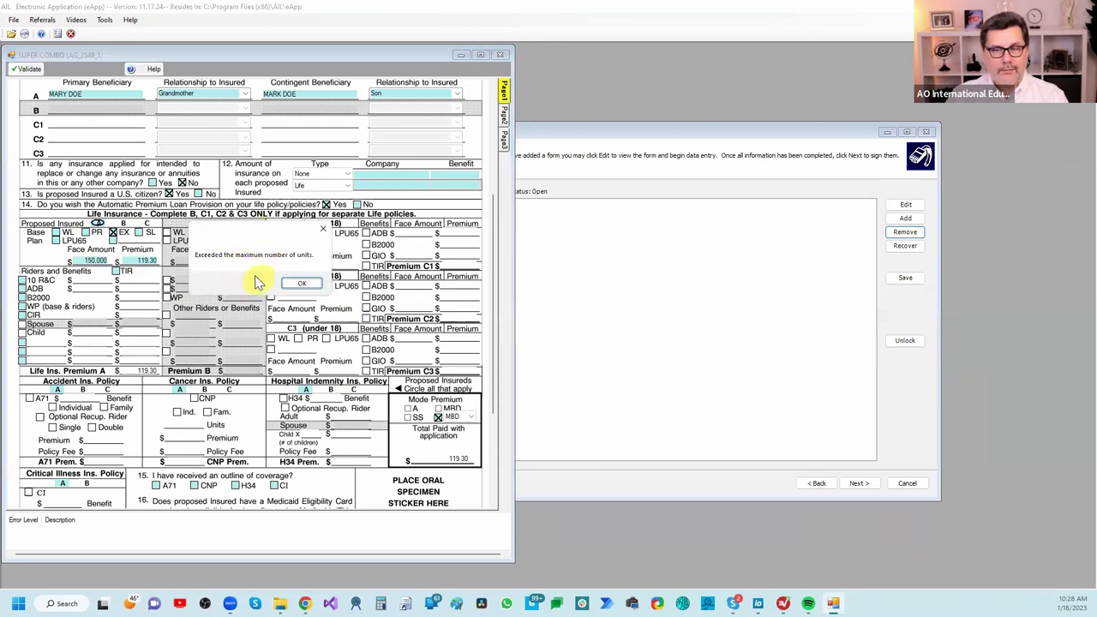
pyautogui.click(302, 285)
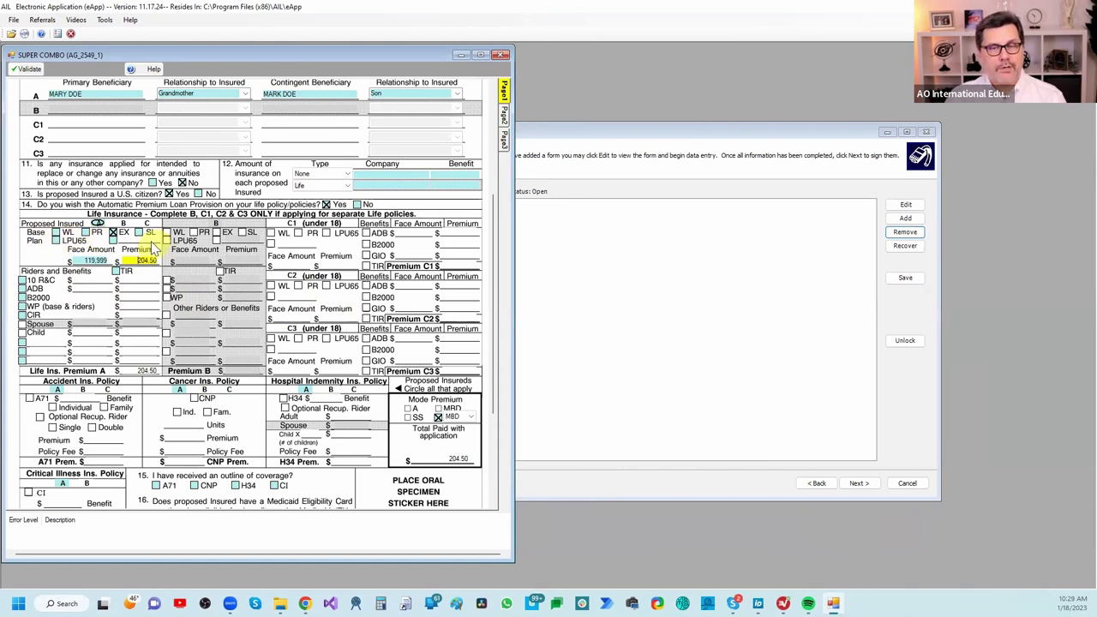
pyautogui.click(912, 252)
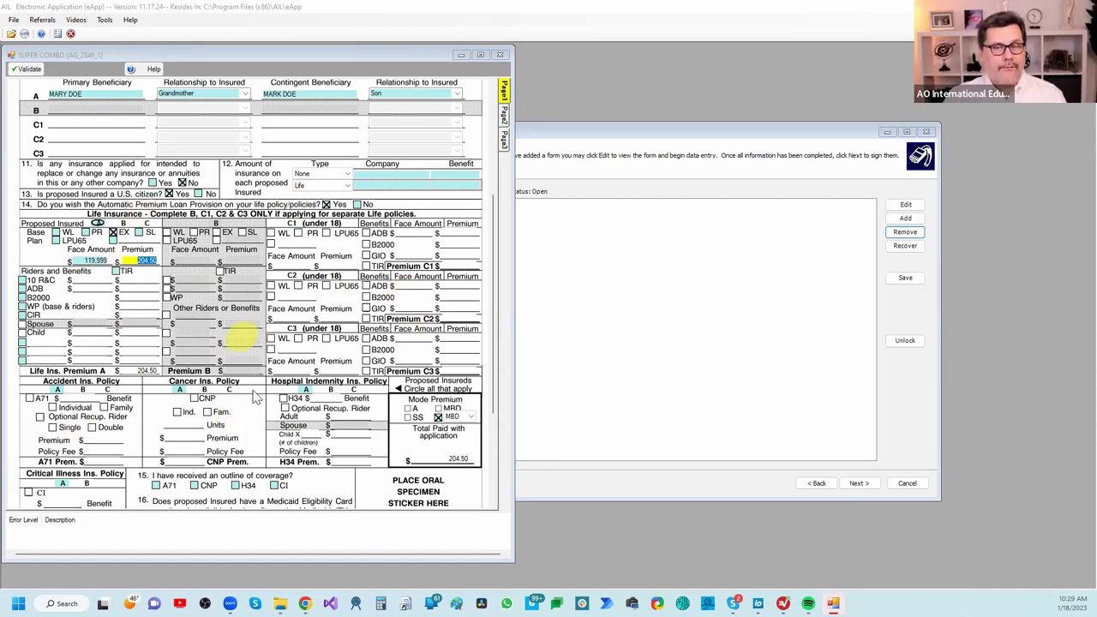
pyautogui.scroll(5, 257, 399)
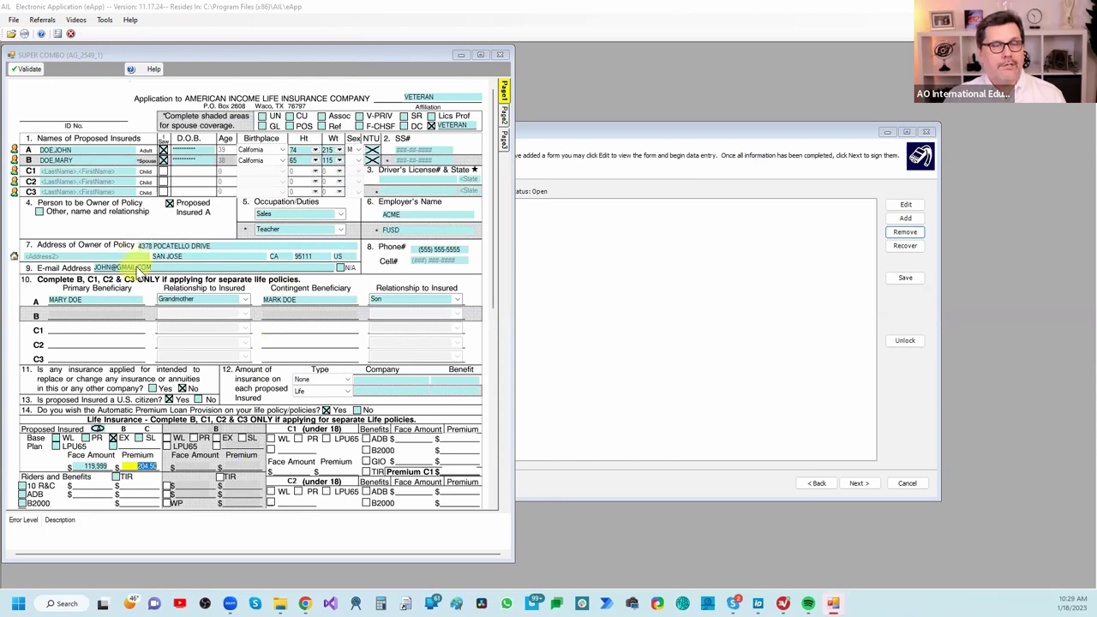
# Try a 30,000 face amount on the EX plan and dismiss the minimum-units warning.
pyautogui.scroll(-2, 139, 274)
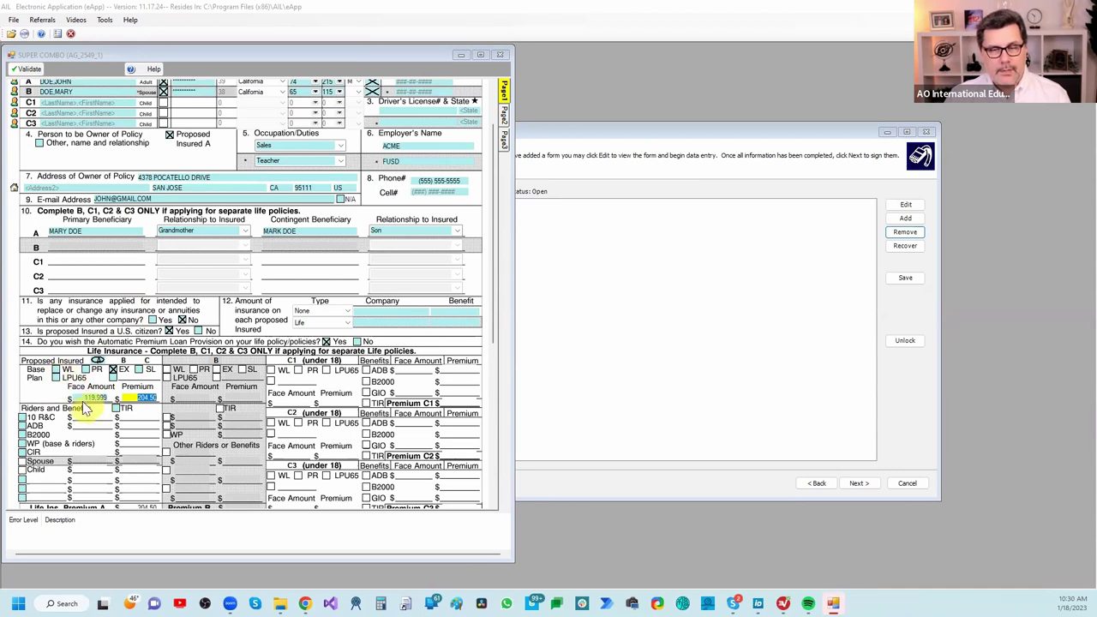
pyautogui.click(92, 398)
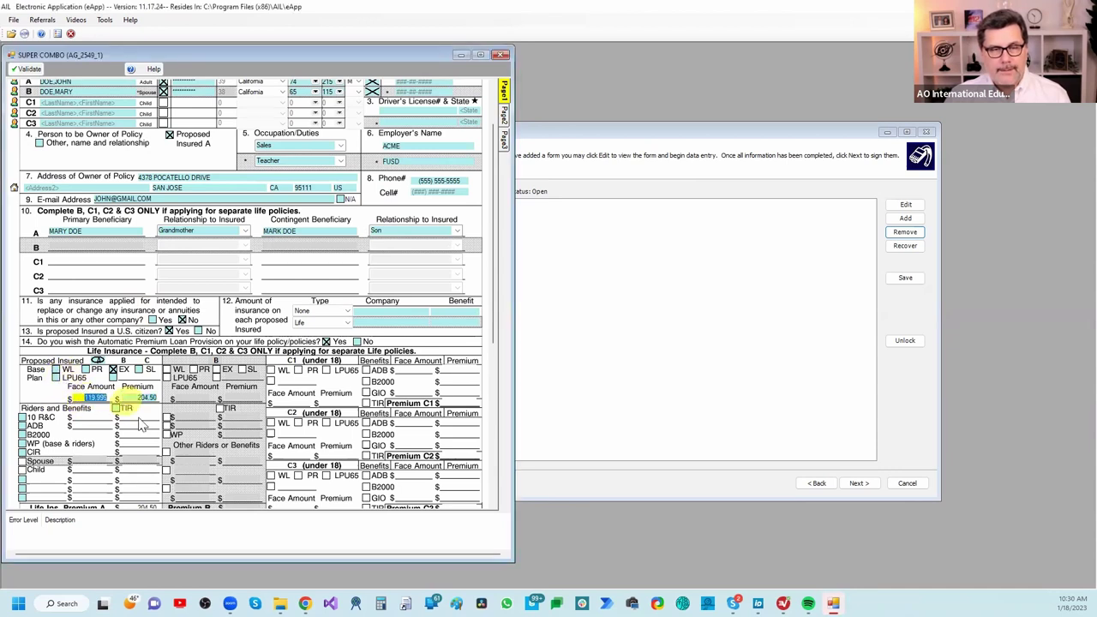
pyautogui.write('3000')
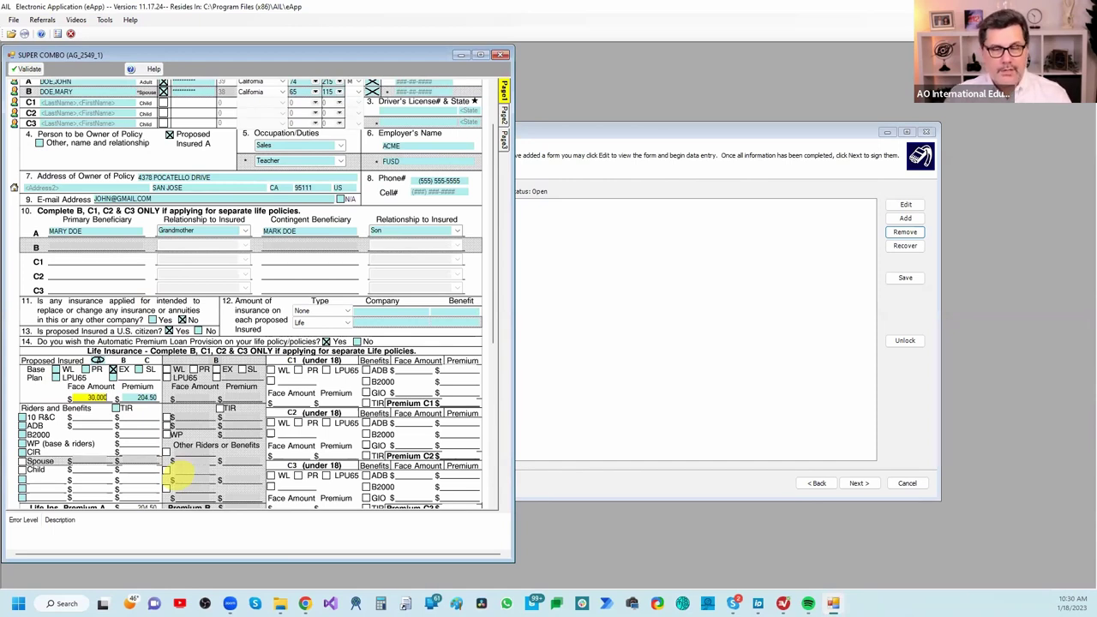
pyautogui.press('Tab')
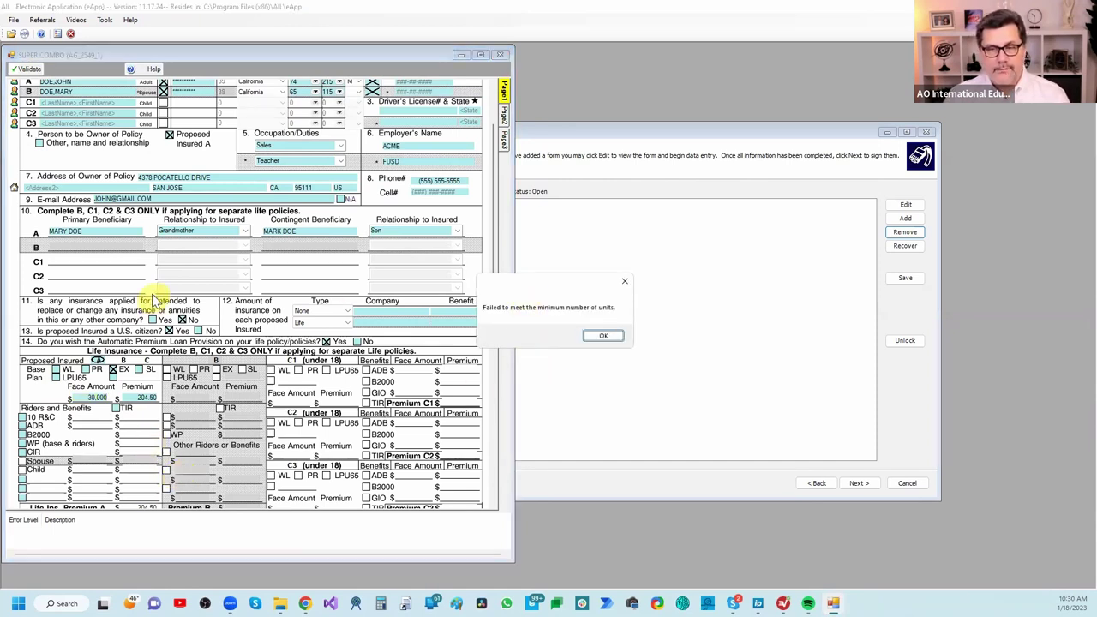
pyautogui.moveTo(543, 289); pyautogui.dragTo(261, 303)
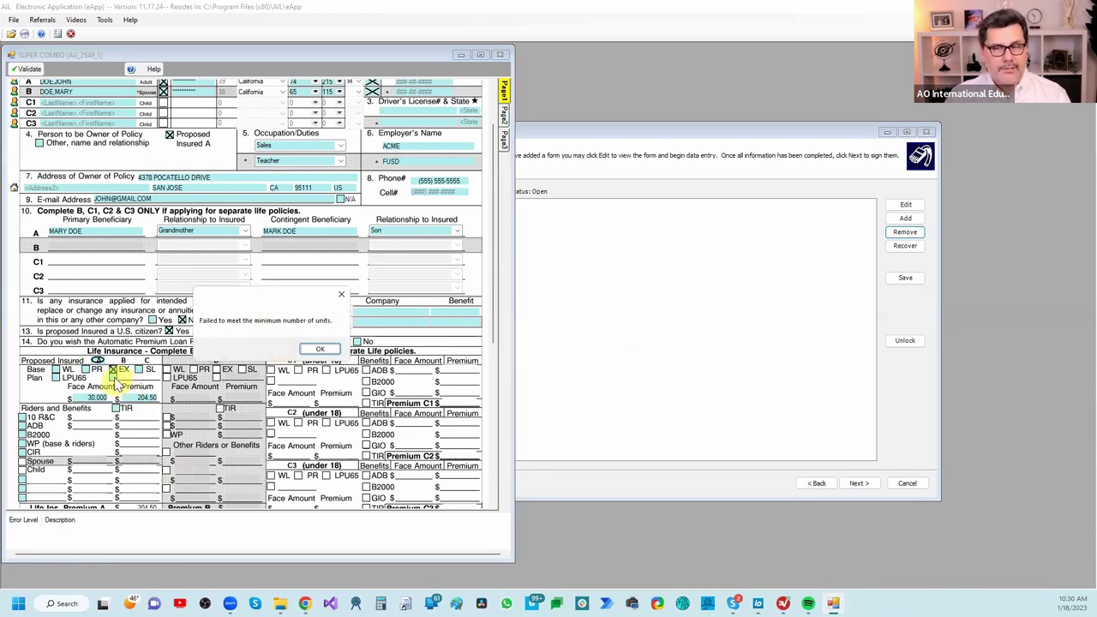
pyautogui.click(317, 349)
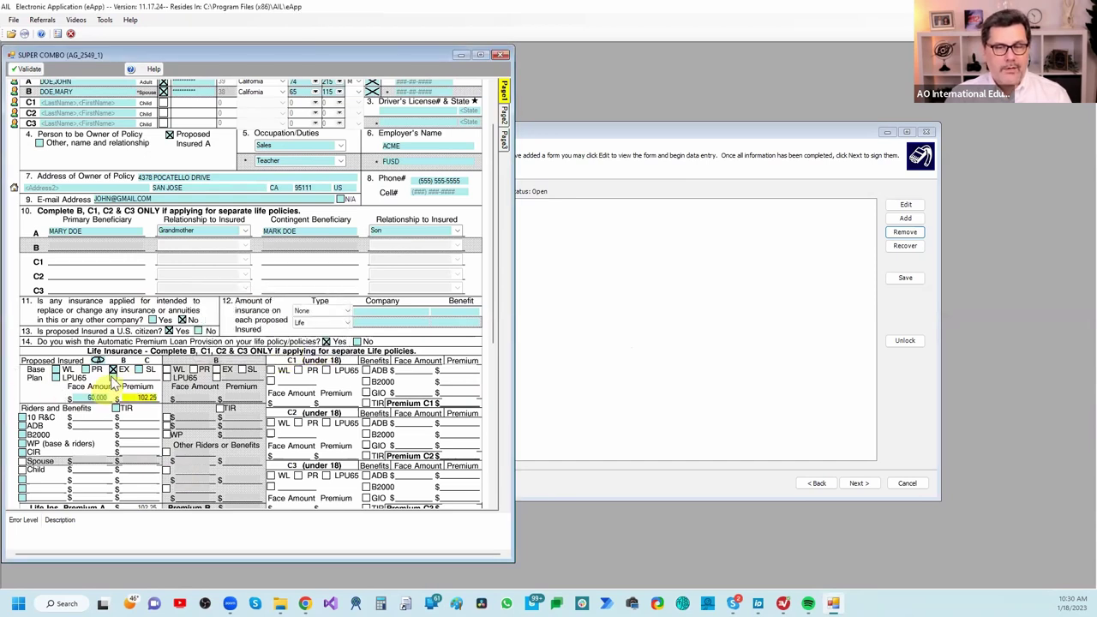
# Put insured A back on the WL plan at 30,000, recalculating the premium to 67.60.
pyautogui.click(55, 370)
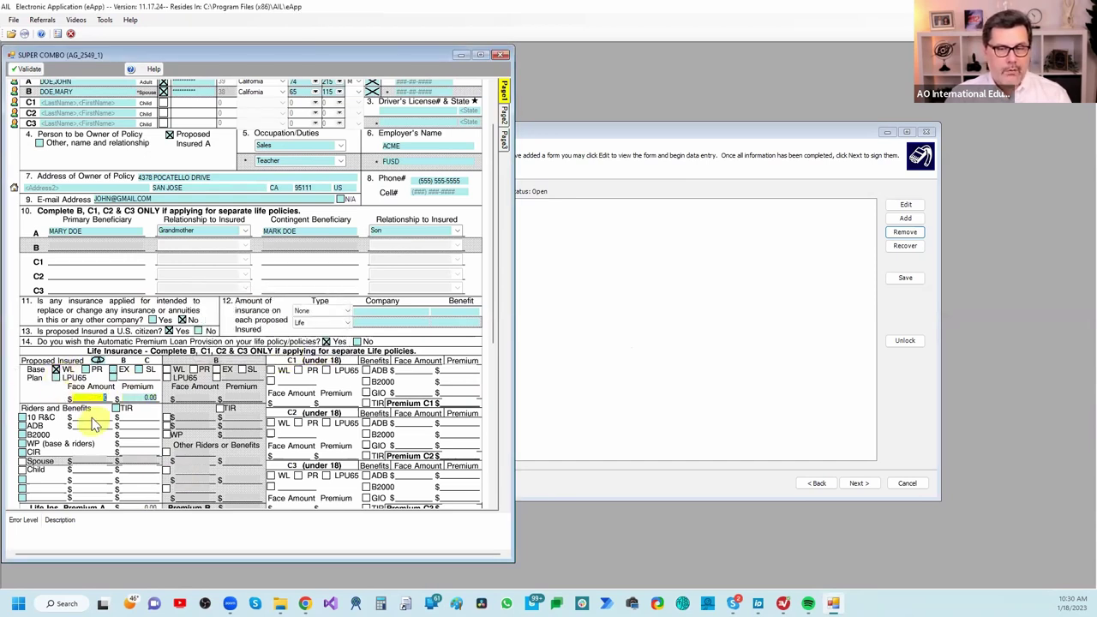
pyautogui.write('300000')
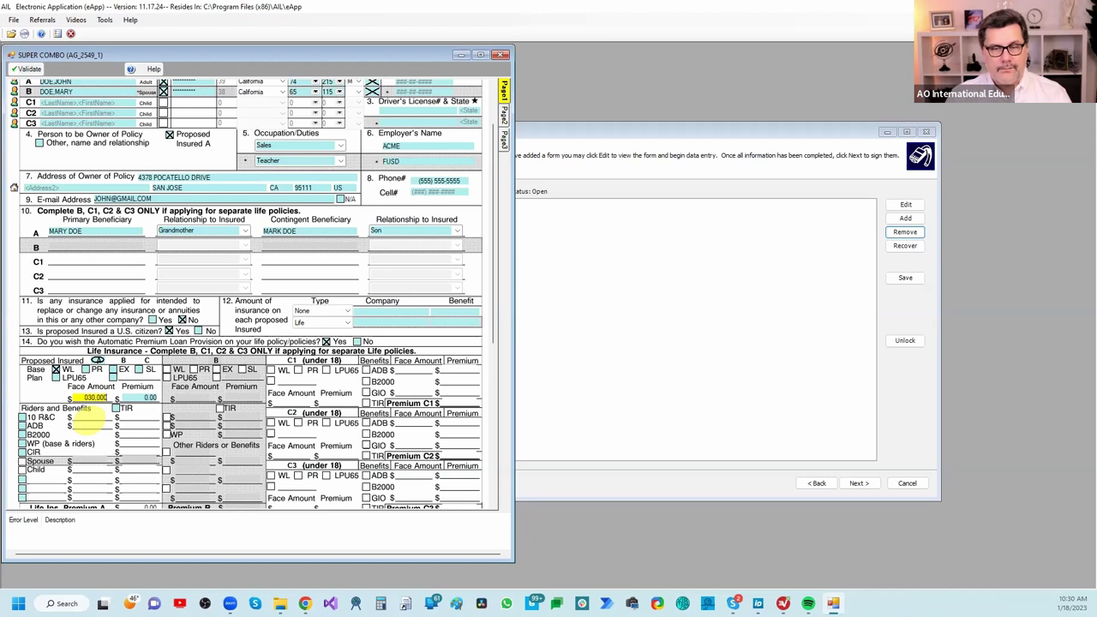
pyautogui.press('capslock')
pyautogui.press('Tab')
pyautogui.press('capslock')
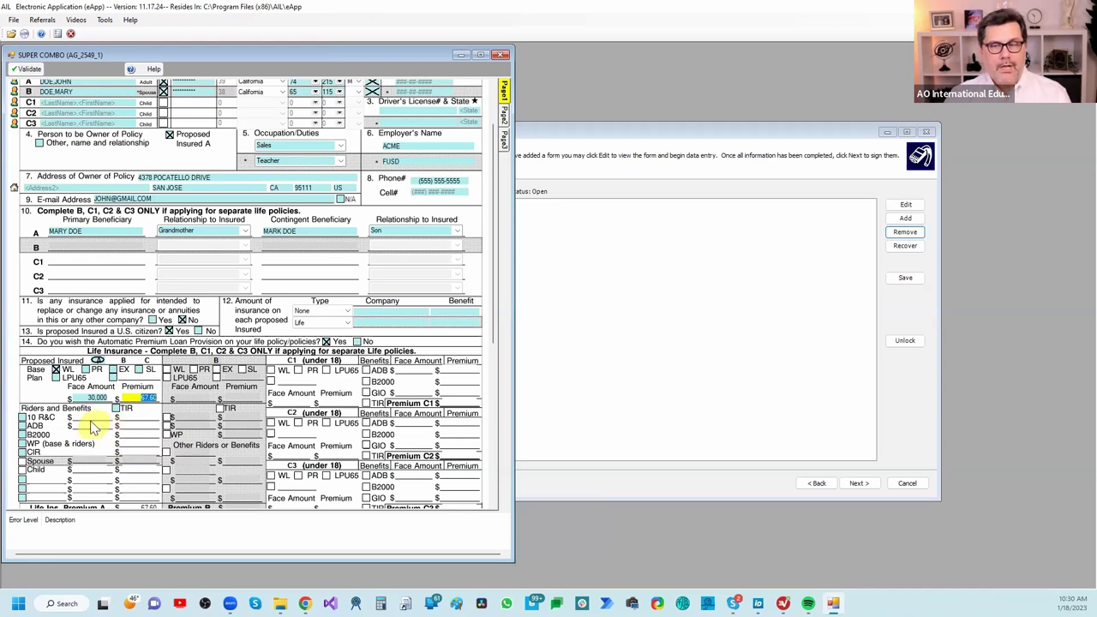
pyautogui.scroll(2, 118, 434)
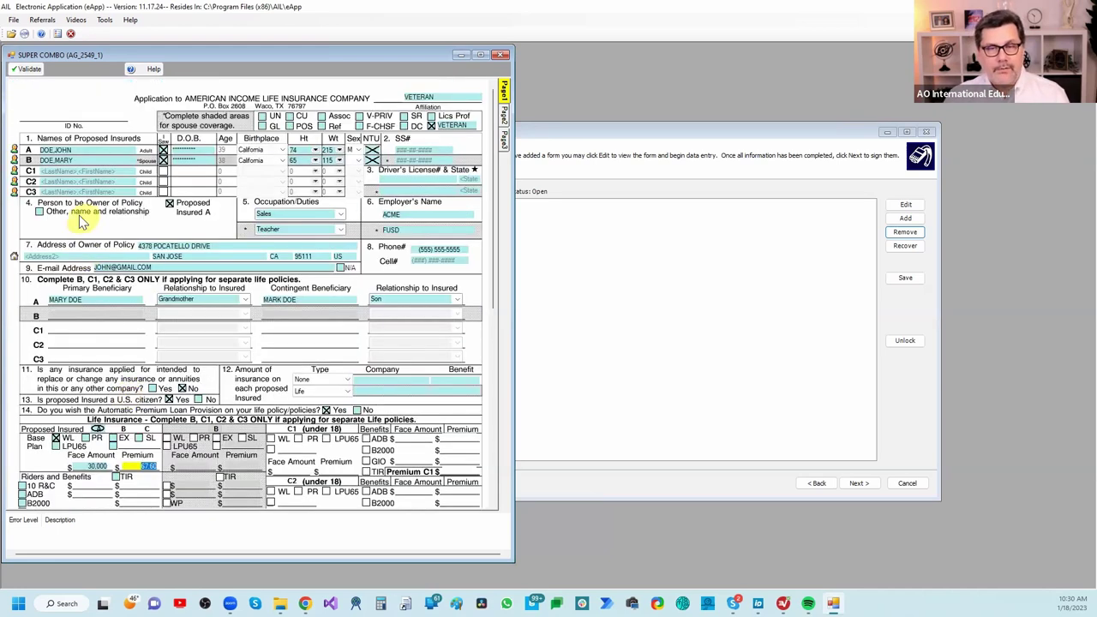
pyautogui.scroll(-4, 86, 230)
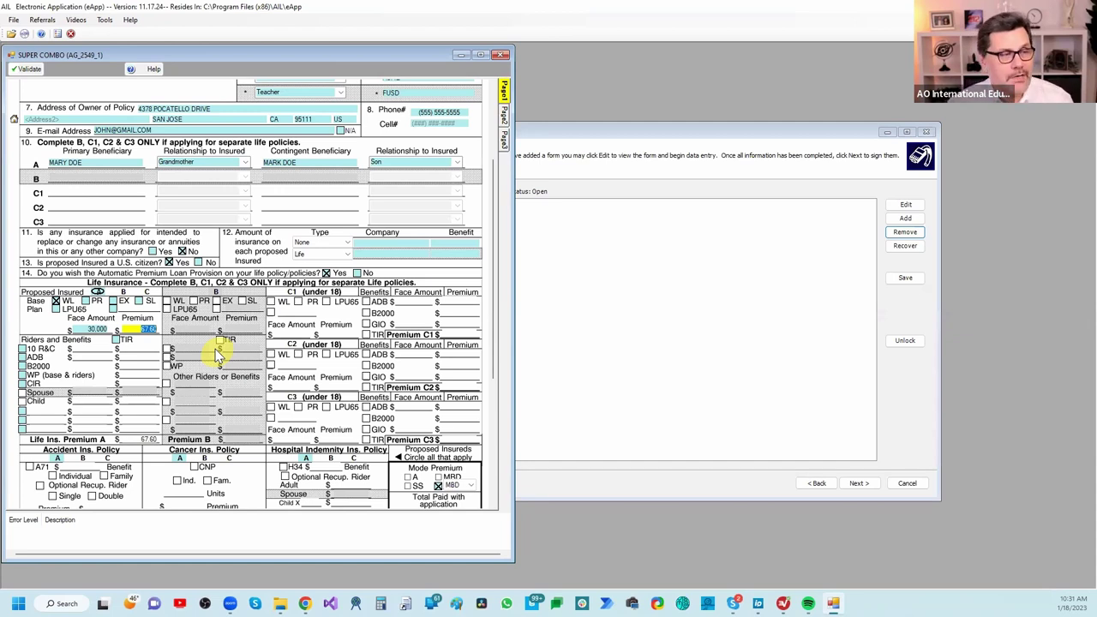
pyautogui.scroll(5, 215, 343)
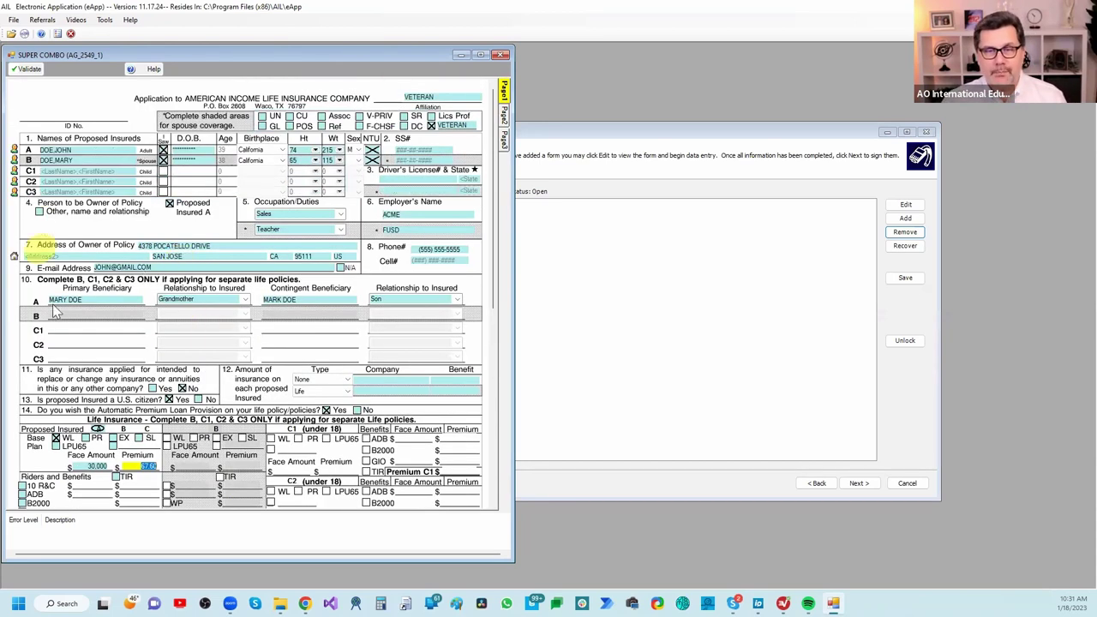
pyautogui.scroll(-6, 177, 289)
pyautogui.scroll(1, 163, 300)
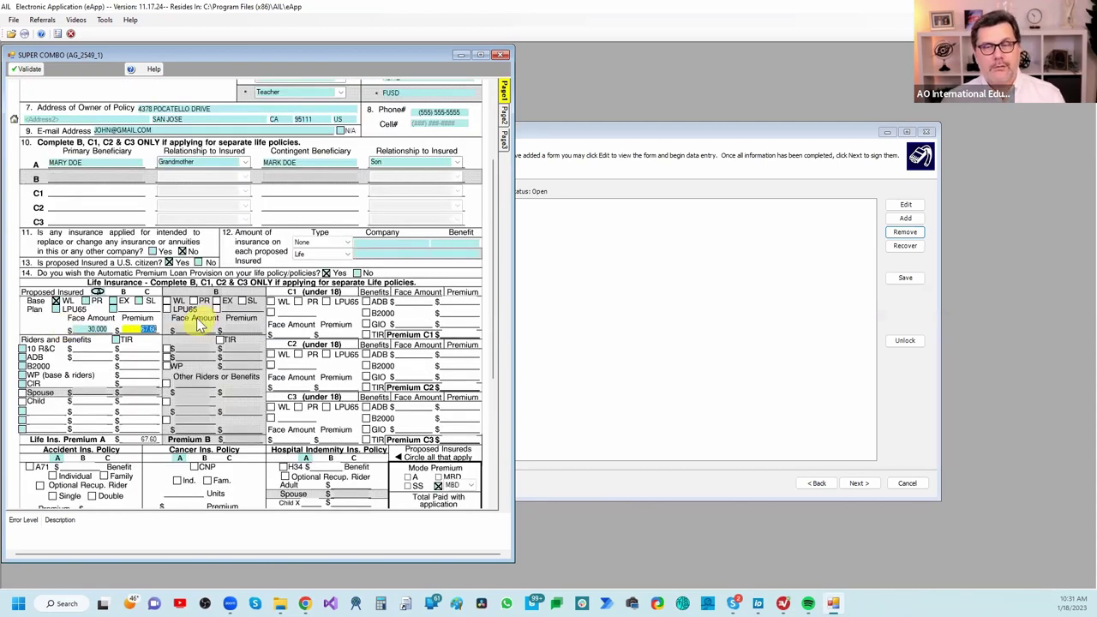
pyautogui.scroll(-1, 202, 325)
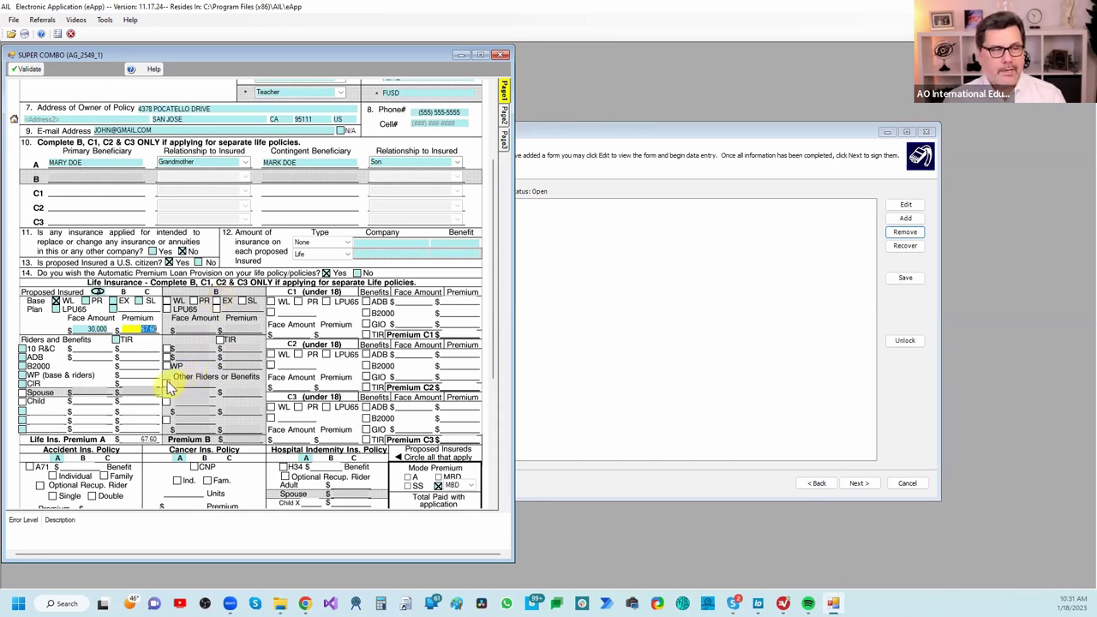
pyautogui.scroll(3, 169, 388)
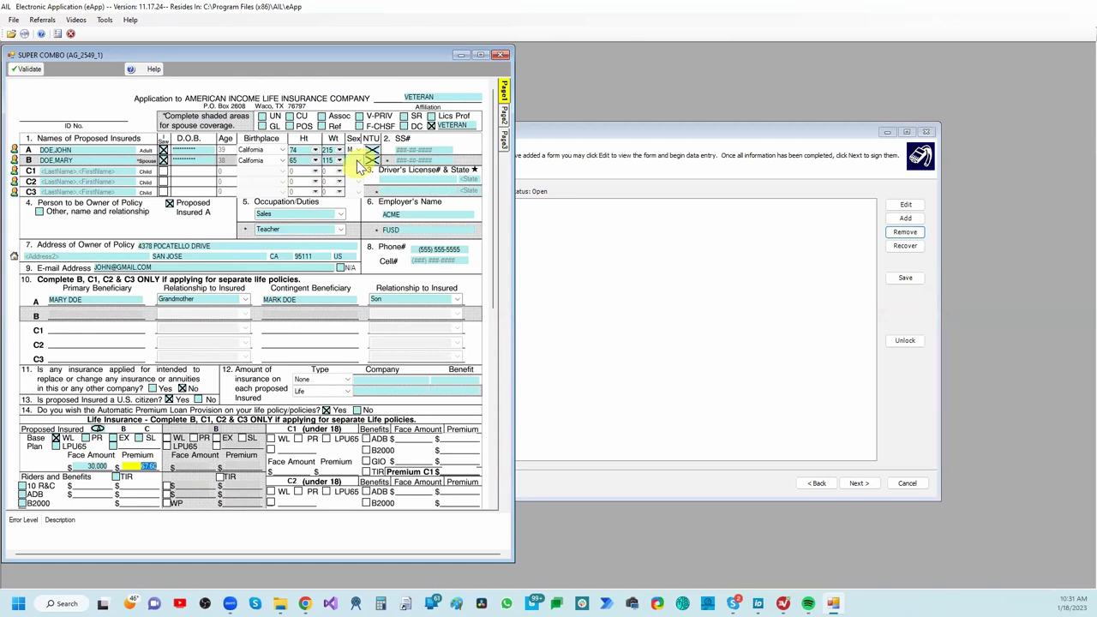
pyautogui.scroll(-2, 281, 271)
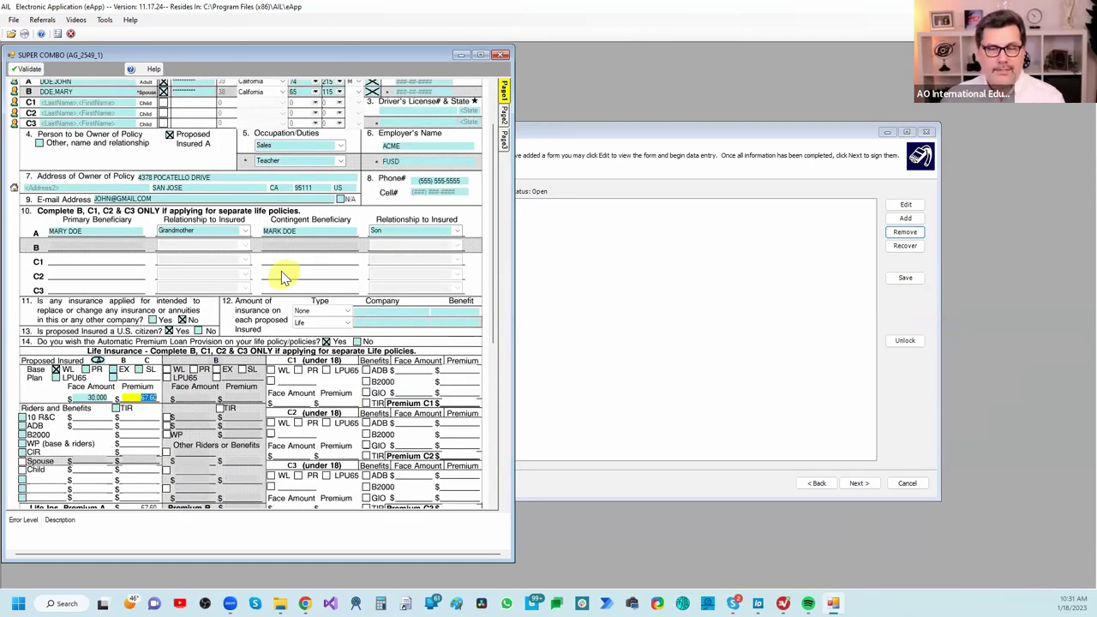
pyautogui.scroll(2, 411, 155)
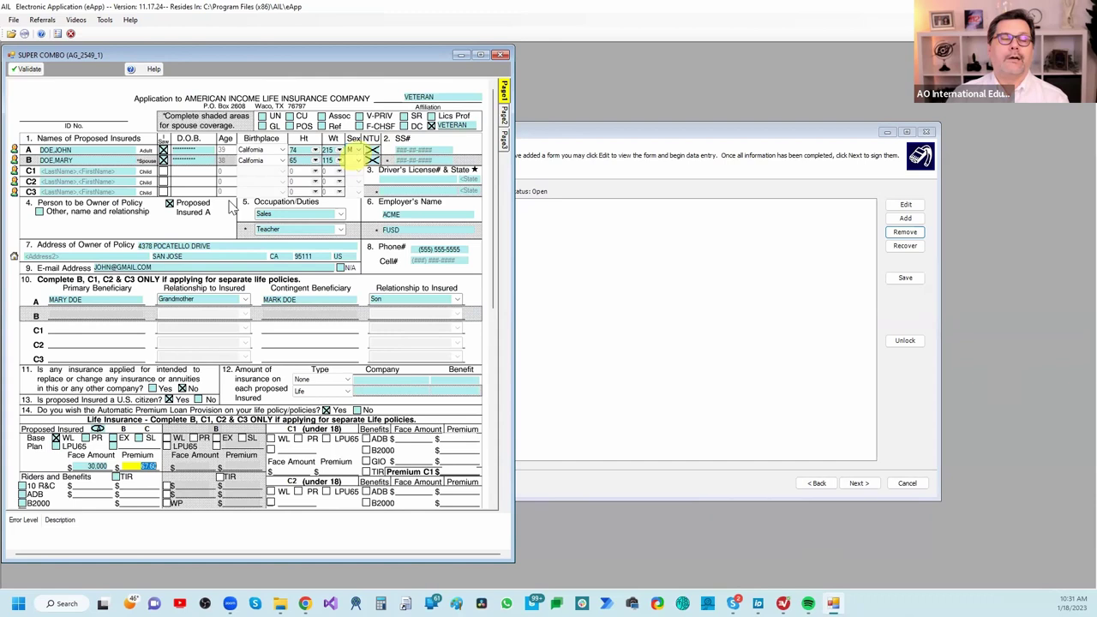
# Set insured B's sex to F and activate the Life Insurance B column.
pyautogui.click(349, 161)
pyautogui.click(353, 180)
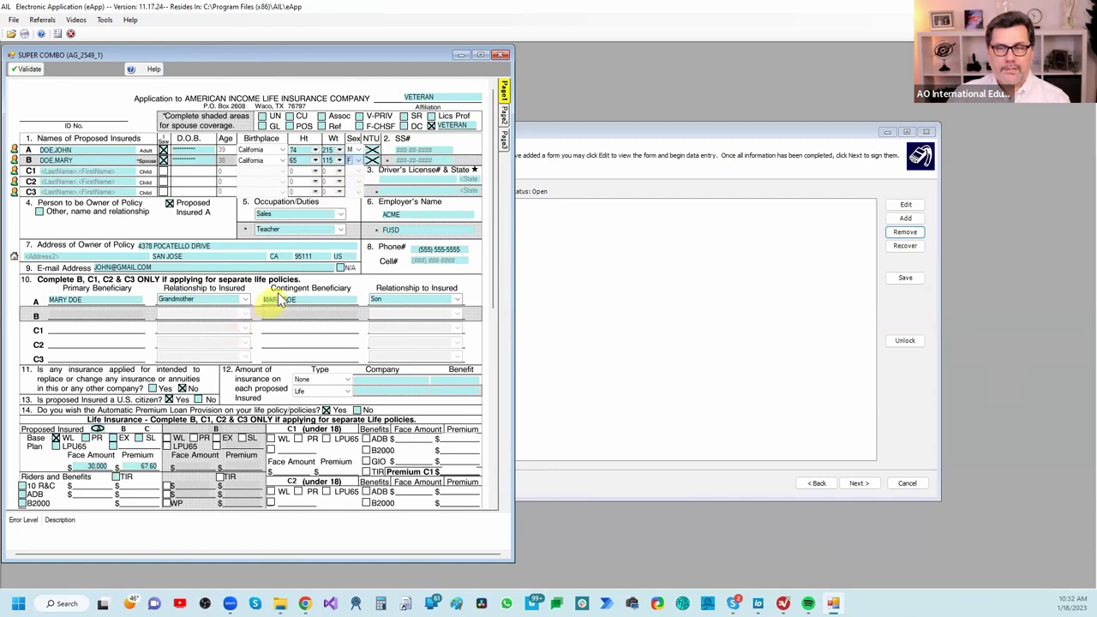
pyautogui.click(217, 428)
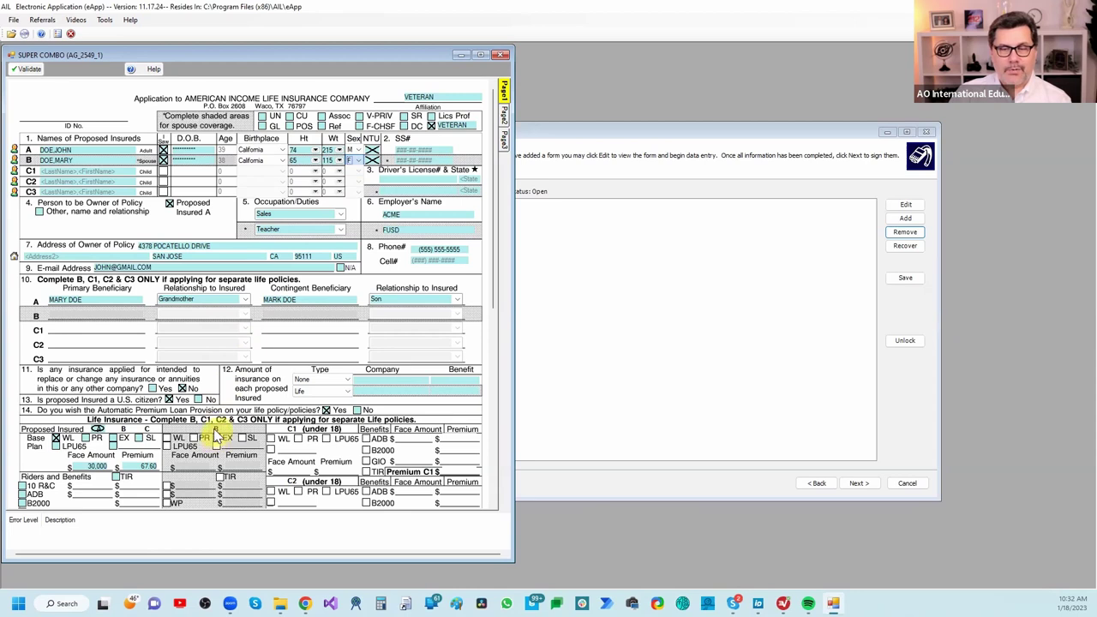
pyautogui.scroll(-3, 217, 436)
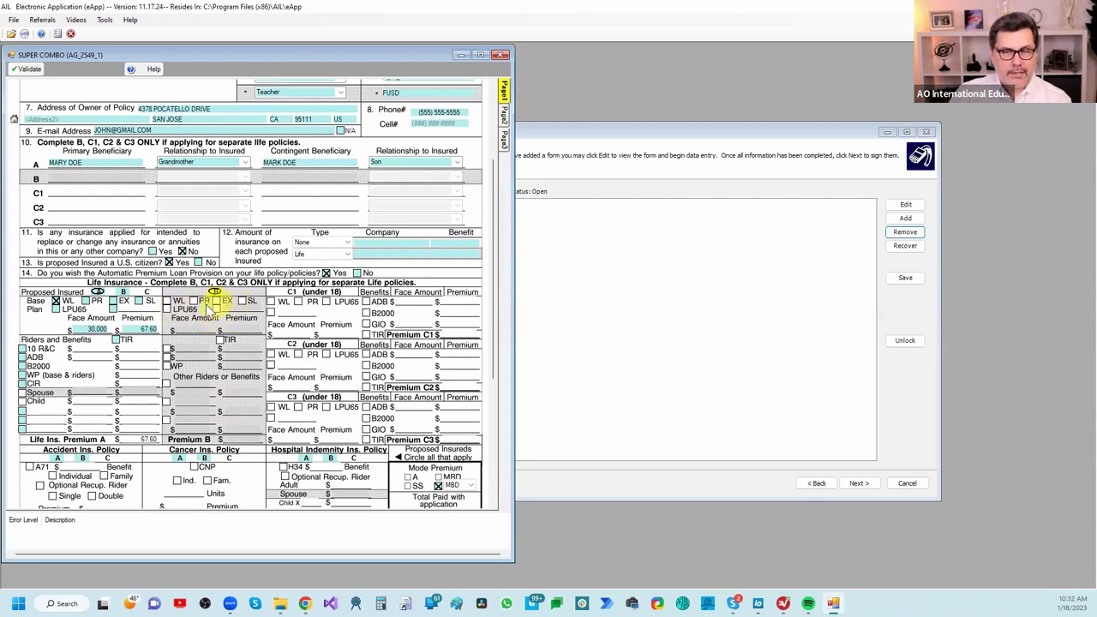
pyautogui.click(214, 327)
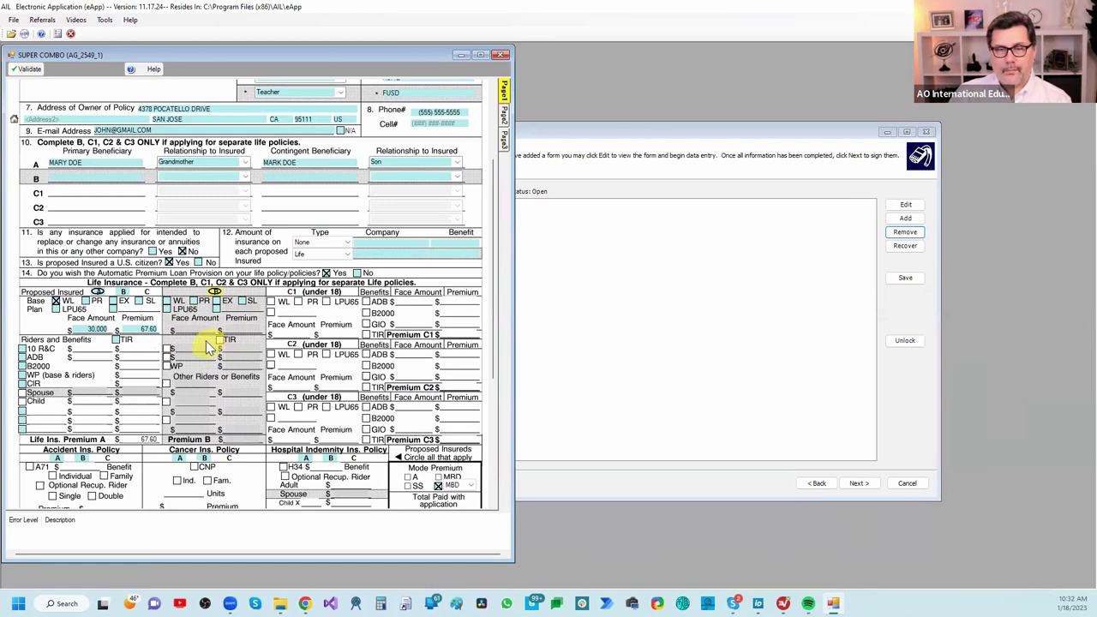
pyautogui.scroll(3, 208, 346)
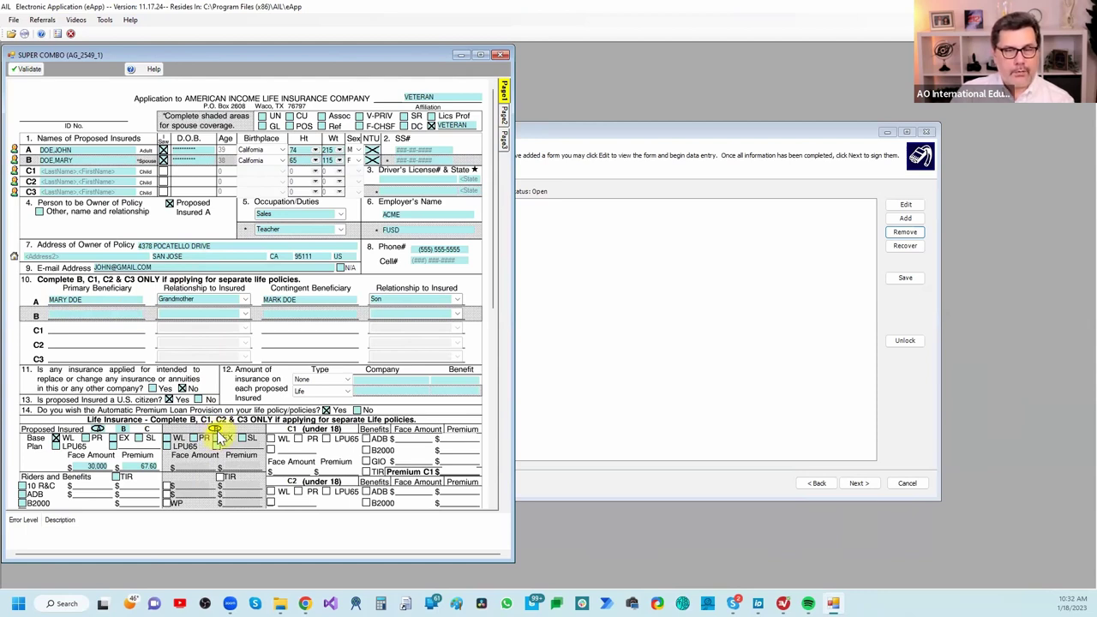
pyautogui.scroll(-2, 221, 437)
pyautogui.scroll(2, 215, 434)
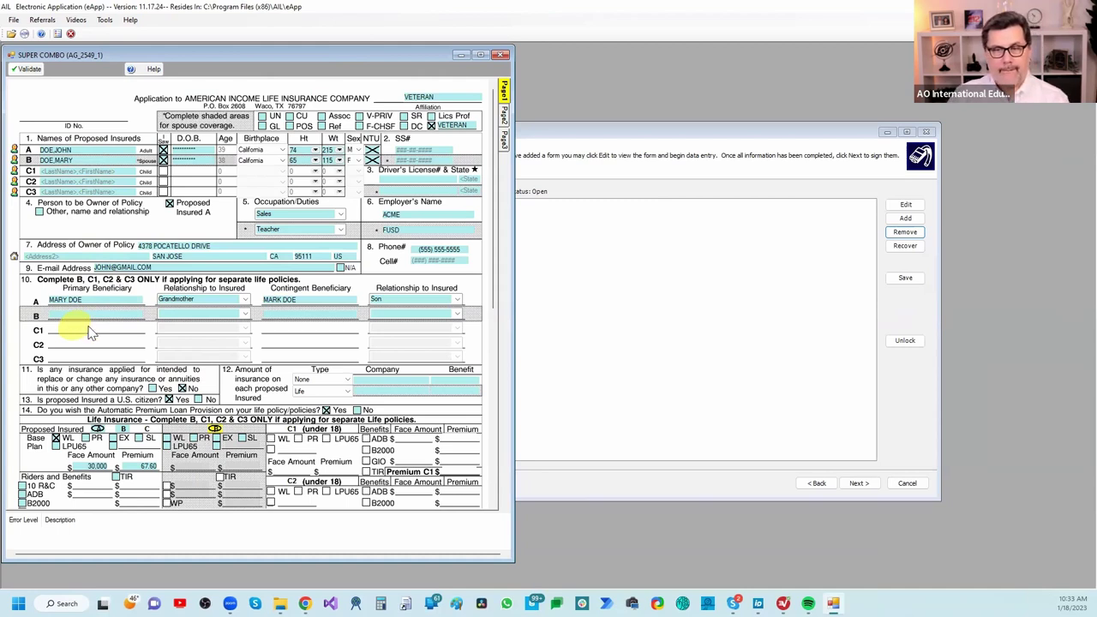
# Set the primary beneficiary's Relationship to Insured to Wife.
pyautogui.click(196, 302)
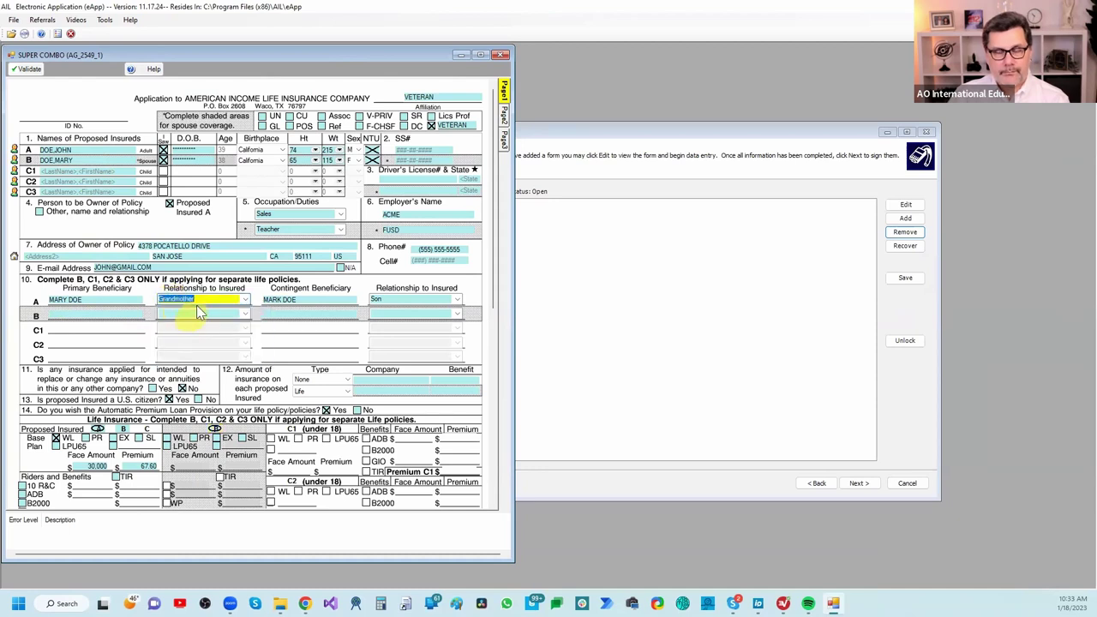
pyautogui.click(196, 303)
pyautogui.click(182, 376)
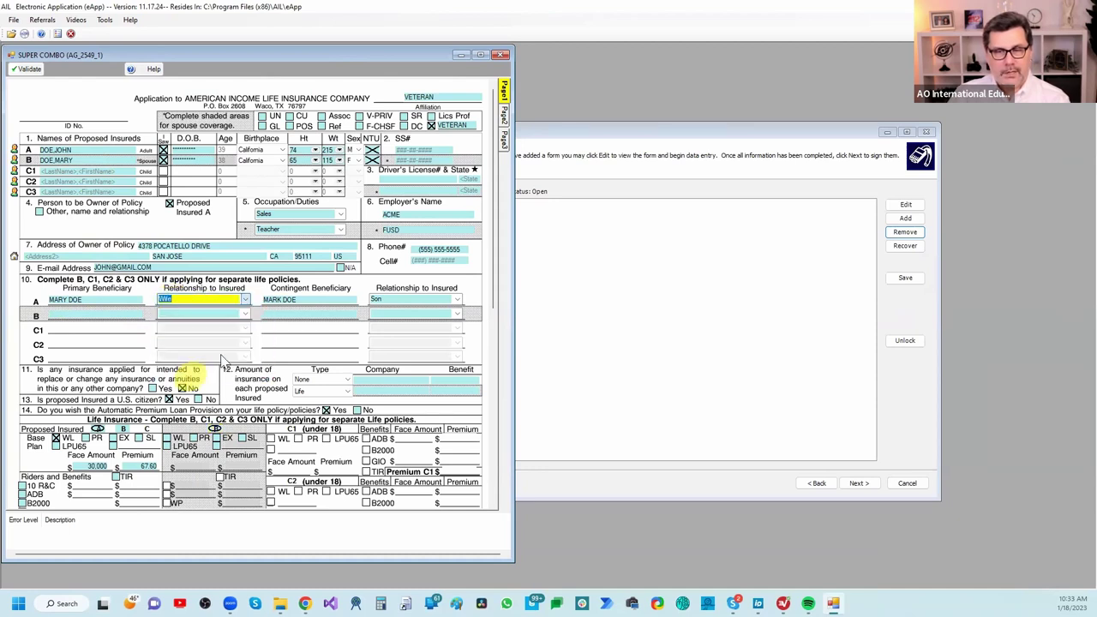
pyautogui.click(319, 299)
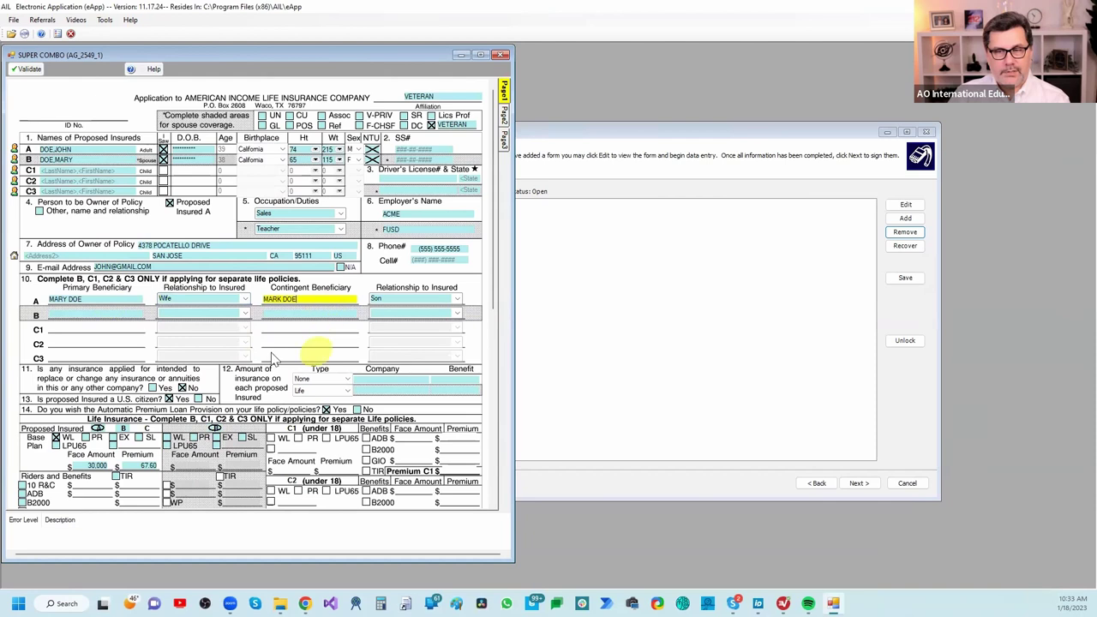
pyautogui.scroll(-3, 267, 356)
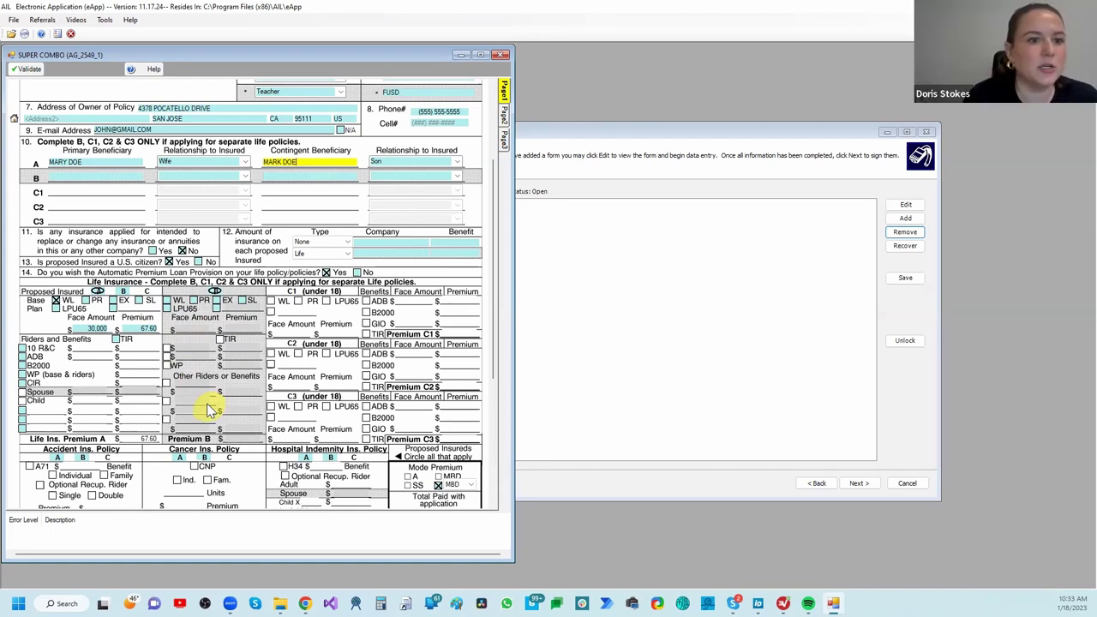
# Give insured B a WL plan, settling at a 32,000 face amount with a 58.30 premium.
pyautogui.click(167, 301)
pyautogui.click(209, 330)
pyautogui.write('1000000')
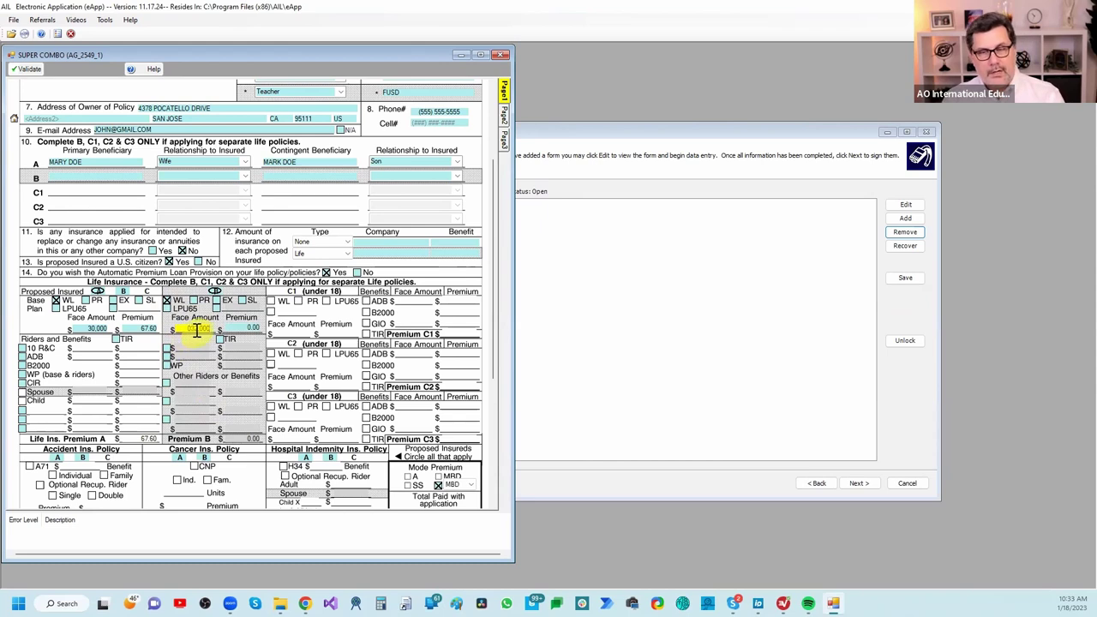
pyautogui.press('Tab')
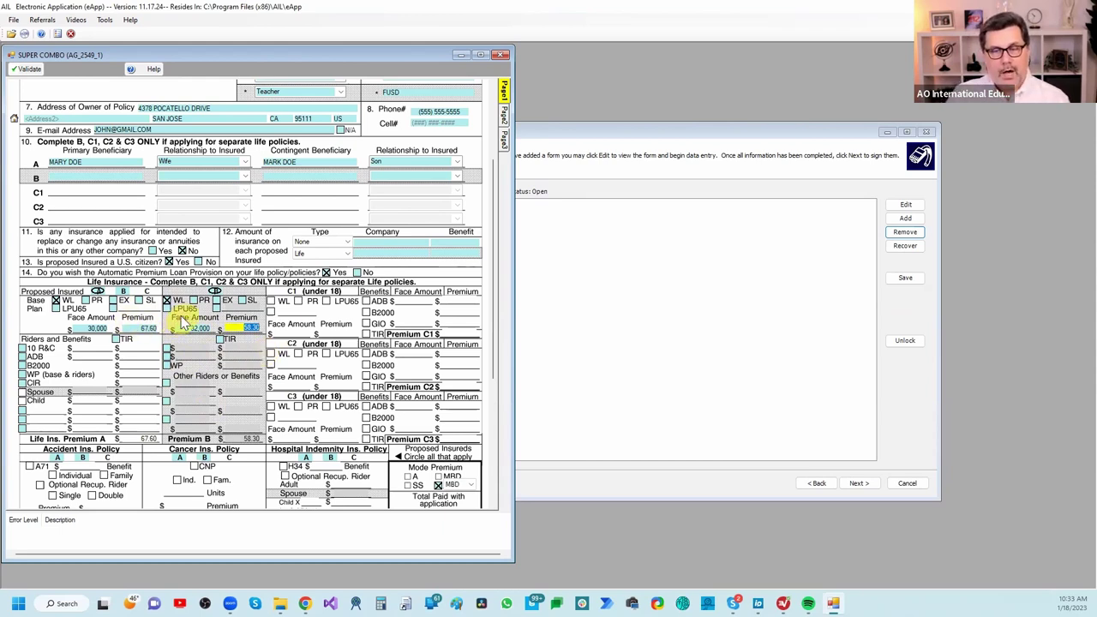
pyautogui.scroll(-2, 176, 322)
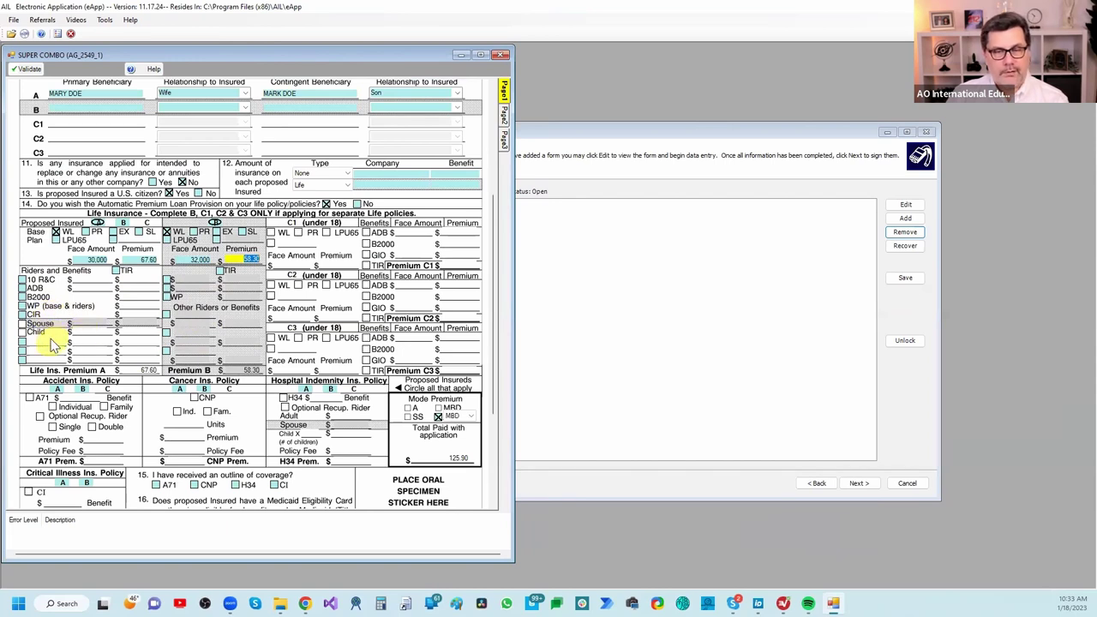
pyautogui.scroll(2, 51, 343)
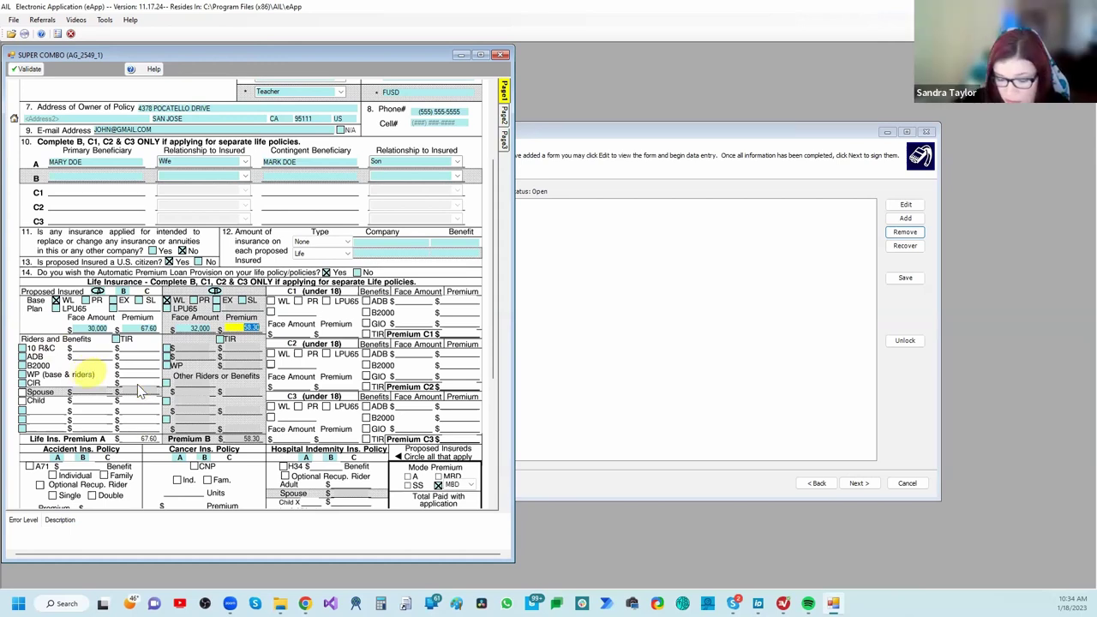
pyautogui.scroll(3, 140, 386)
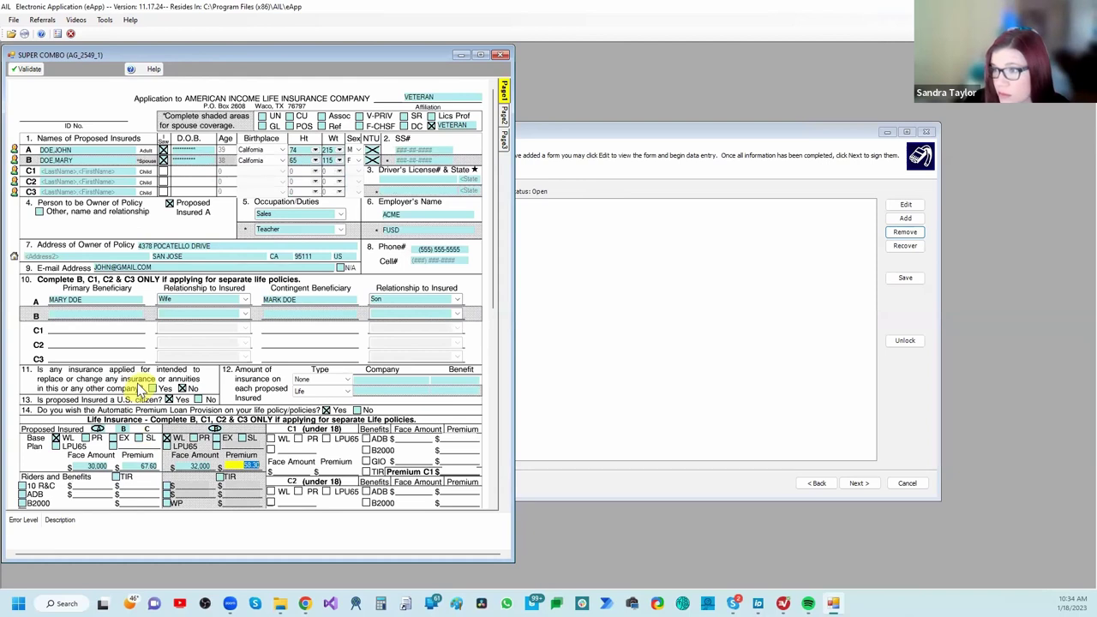
pyautogui.scroll(-3, 140, 386)
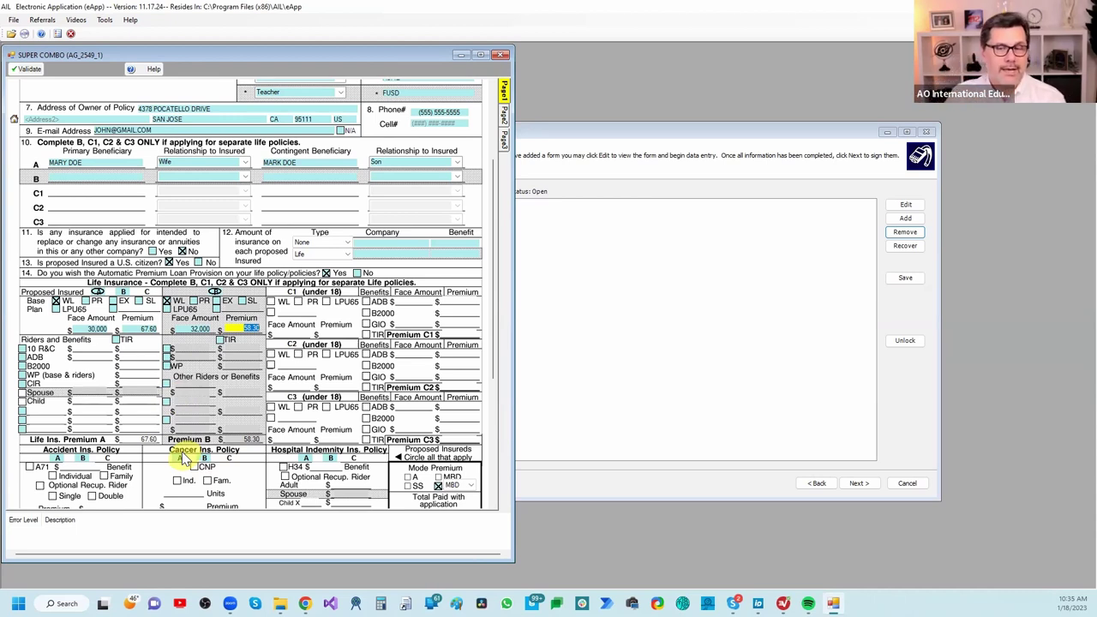
# Check TIR under Riders and Benefits in both the A and B life columns.
pyautogui.click(116, 340)
pyautogui.click(219, 340)
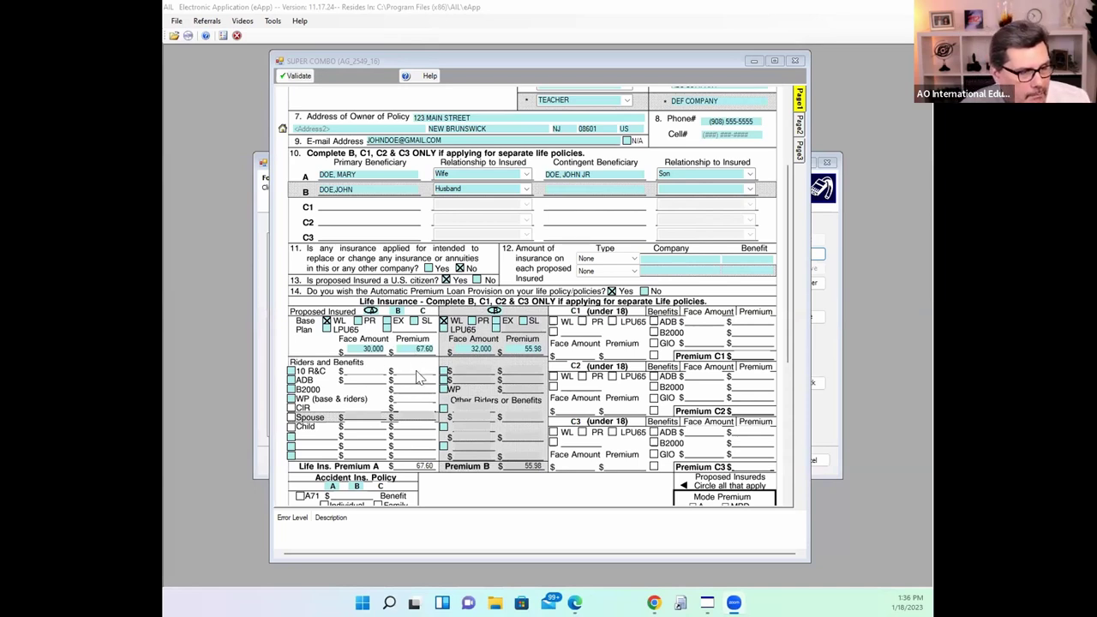
# Scroll down past the beneficiaries to reach the Life Insurance, Accident and Cancer sections.
pyautogui.scroll(-1, 378, 369)
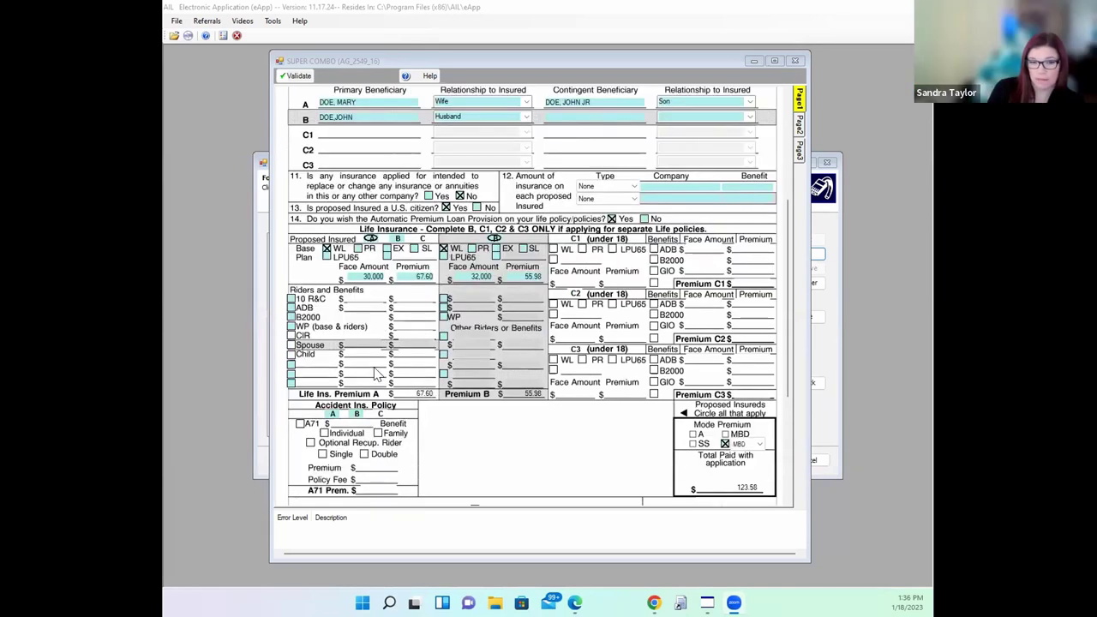
pyautogui.scroll(-1, 378, 371)
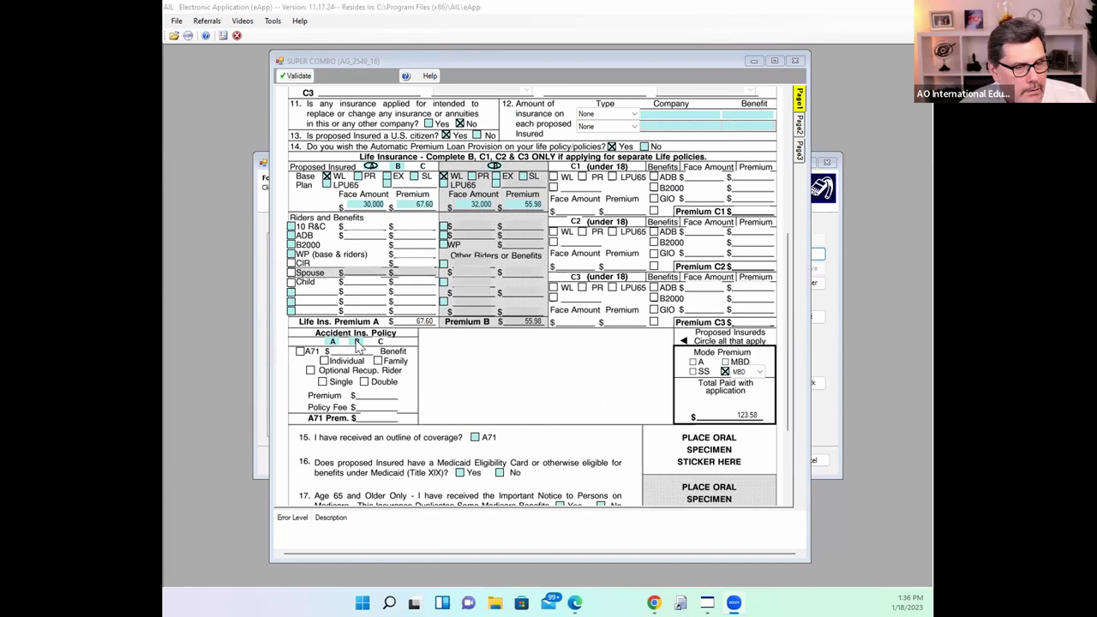
pyautogui.scroll(2, 390, 282)
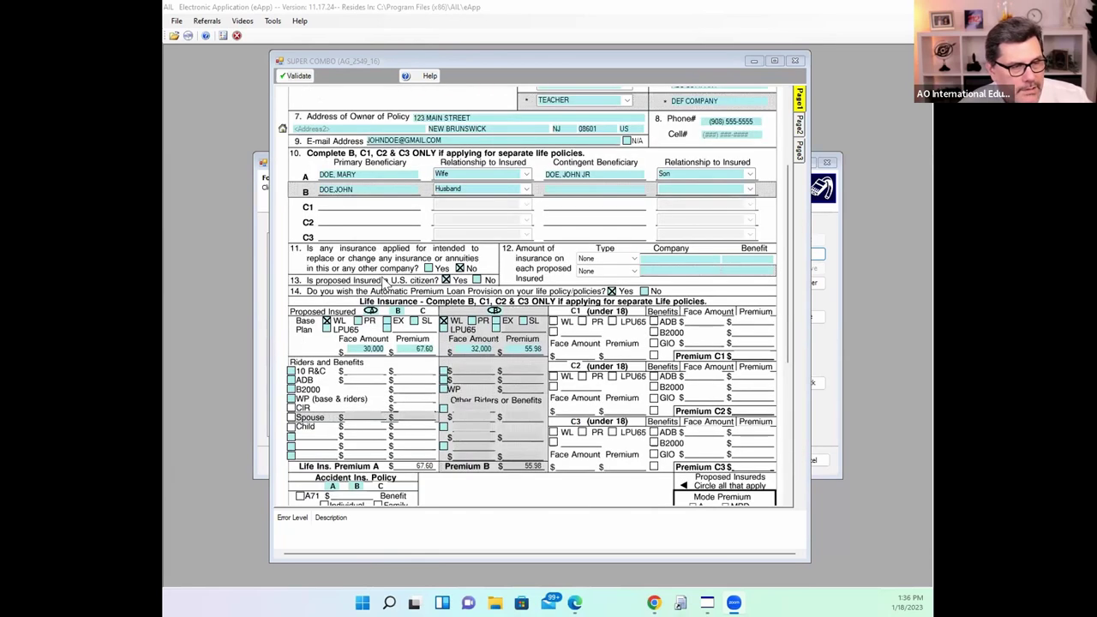
pyautogui.scroll(1, 384, 282)
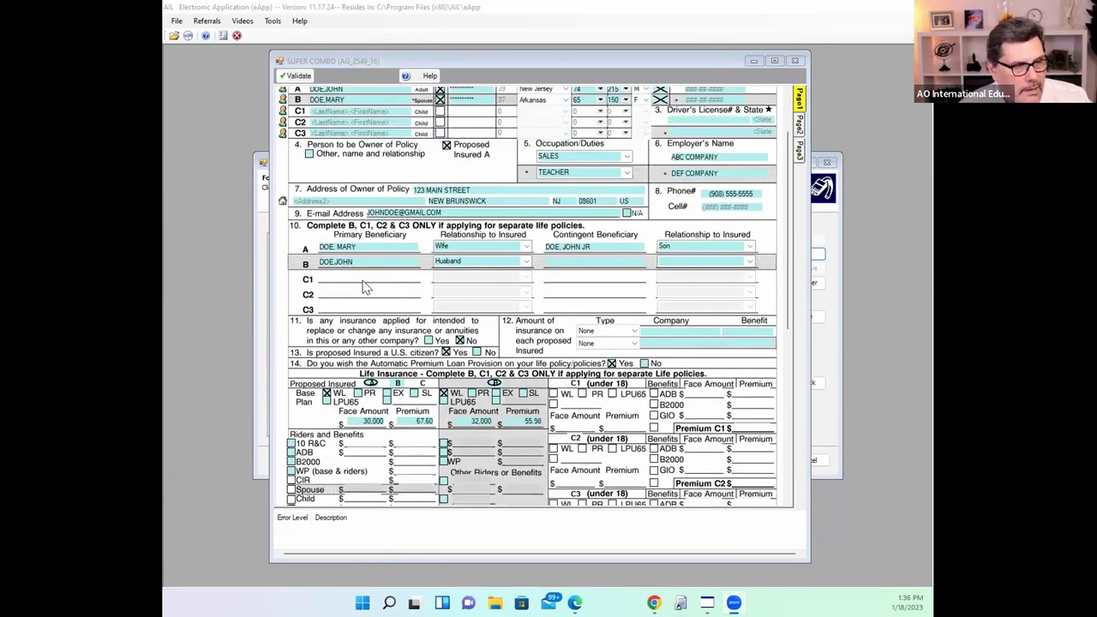
pyautogui.scroll(-1, 363, 287)
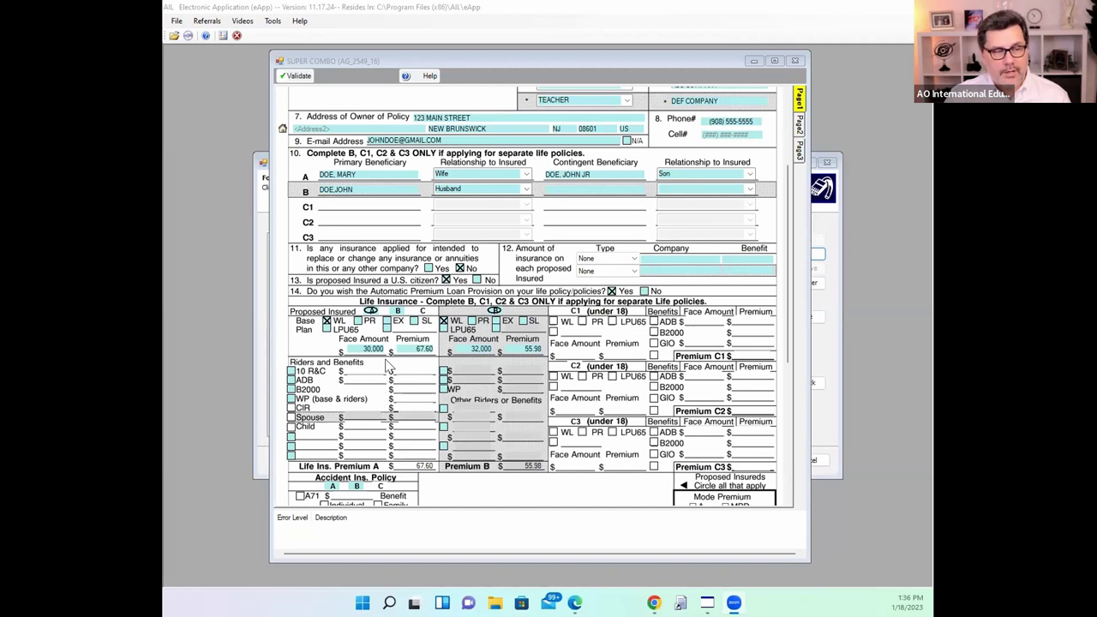
pyautogui.scroll(-2, 379, 371)
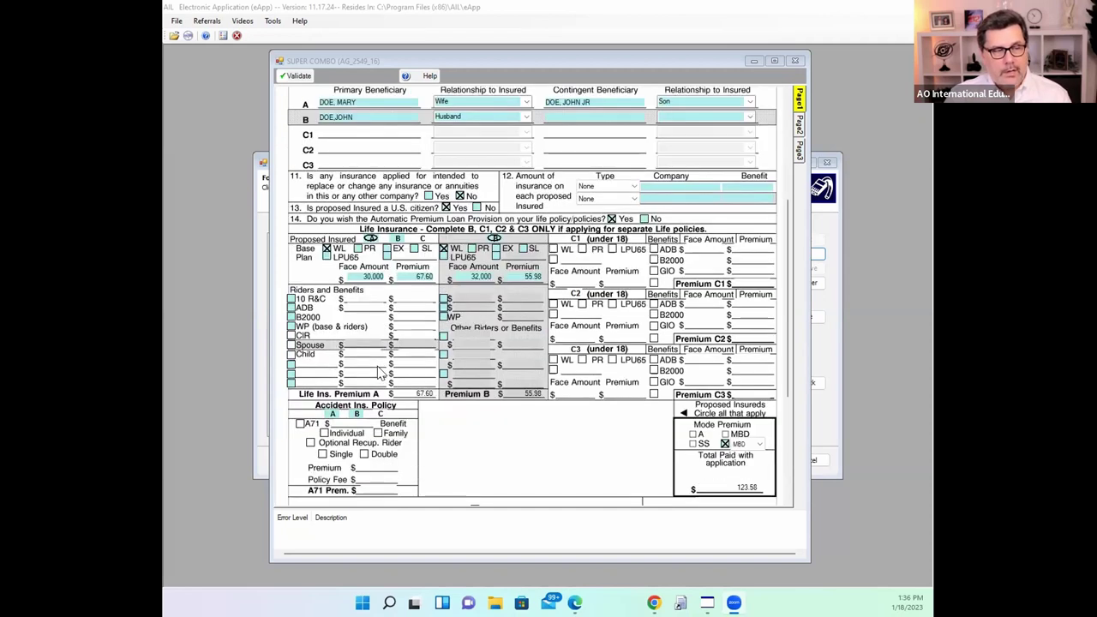
pyautogui.scroll(-2, 379, 371)
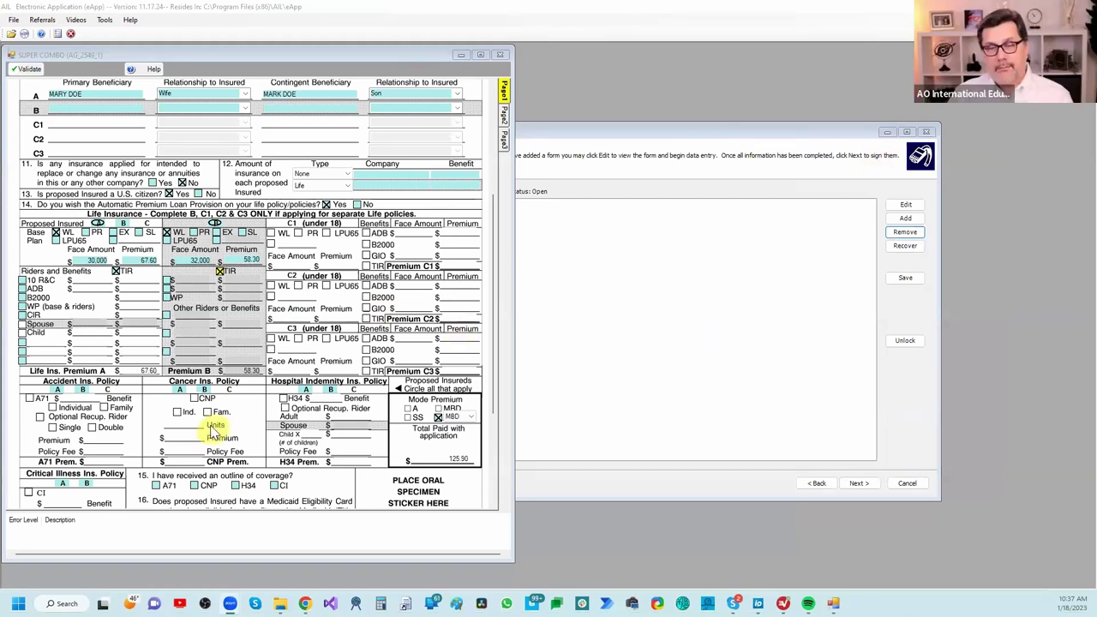
pyautogui.scroll(-3, 214, 430)
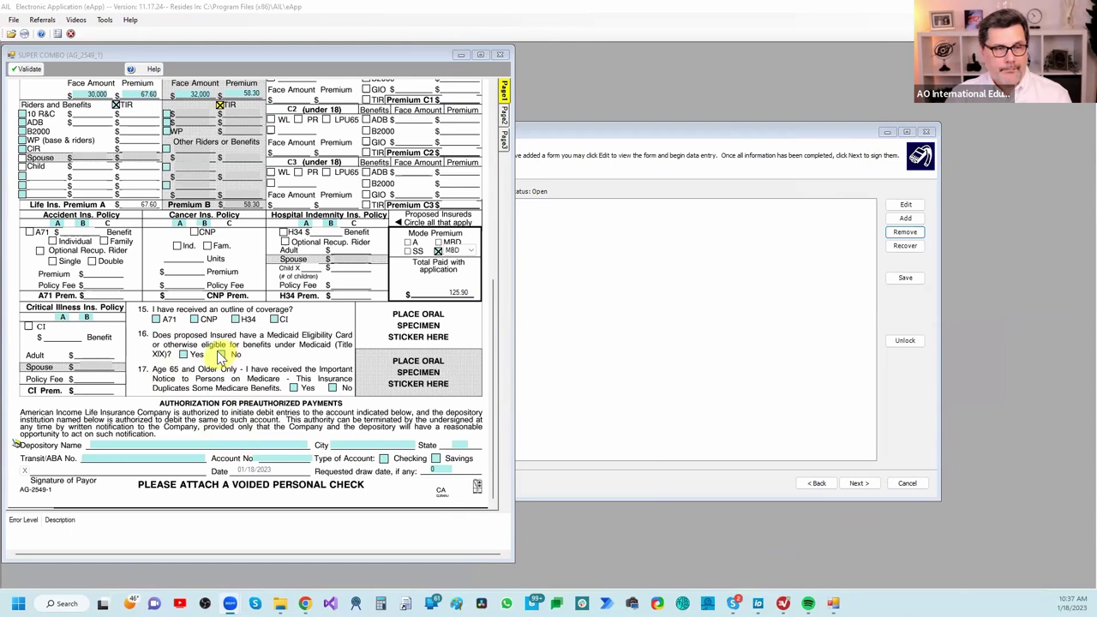
pyautogui.scroll(2, 220, 358)
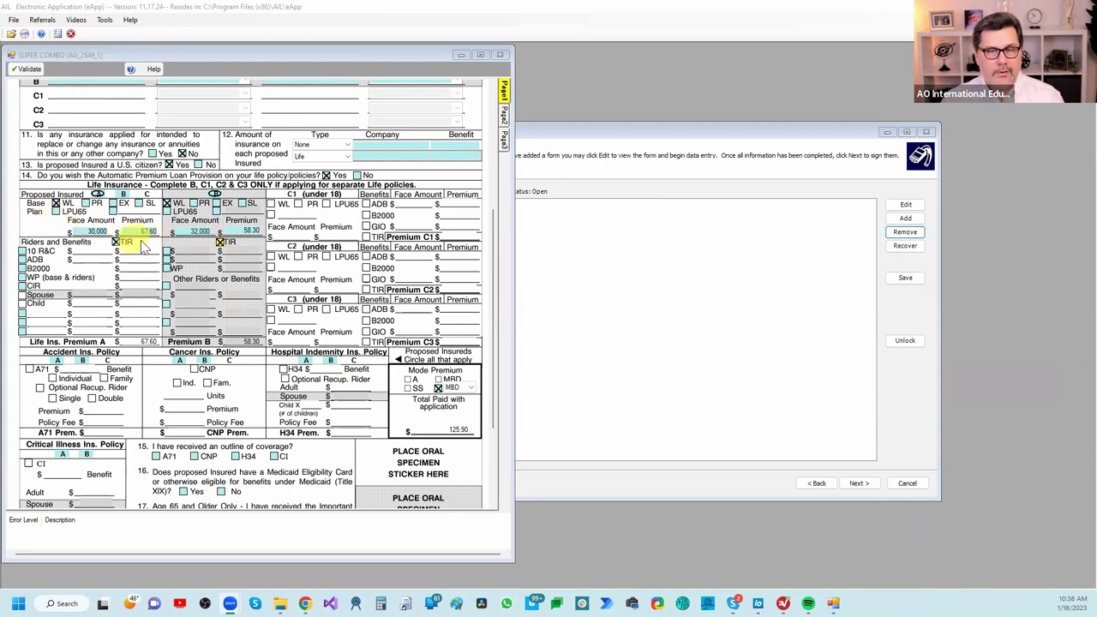
# Put insured A on LPU65 at a 30,000 face amount, recalculating A's premium to 77.08.
pyautogui.click(57, 211)
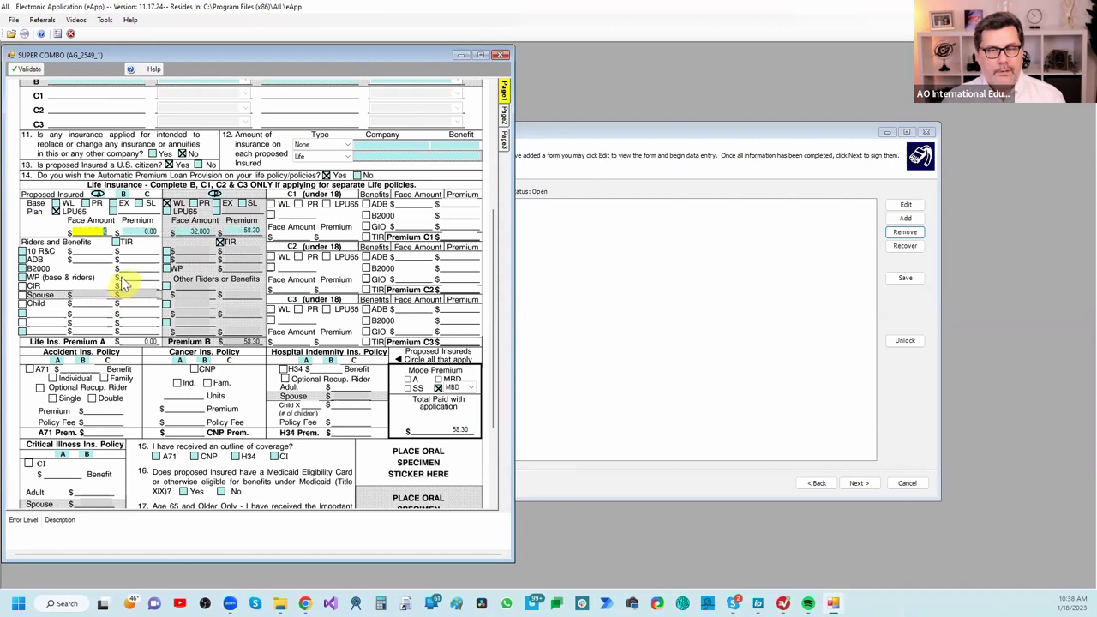
pyautogui.click(85, 232)
pyautogui.write('0.3000')
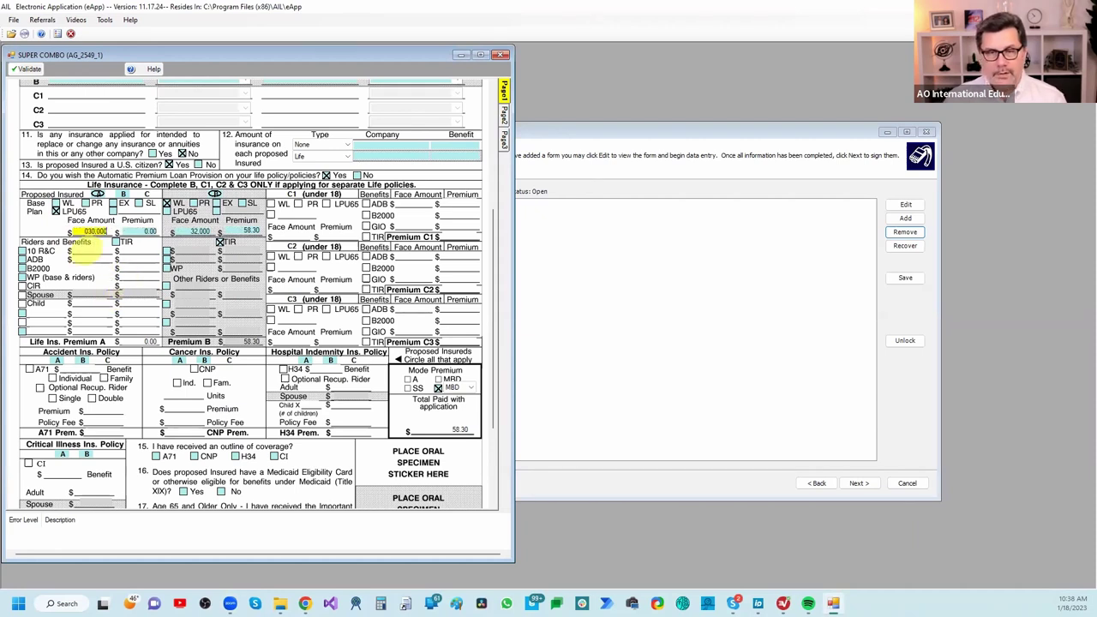
pyautogui.press('capslock')
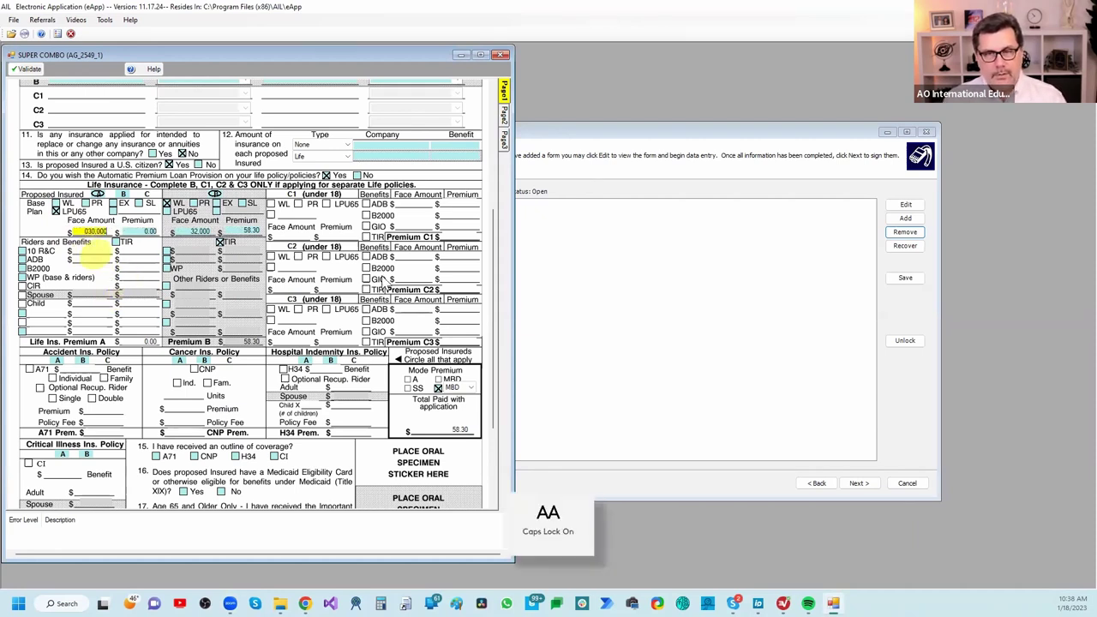
pyautogui.press('capslock')
pyautogui.click(147, 232)
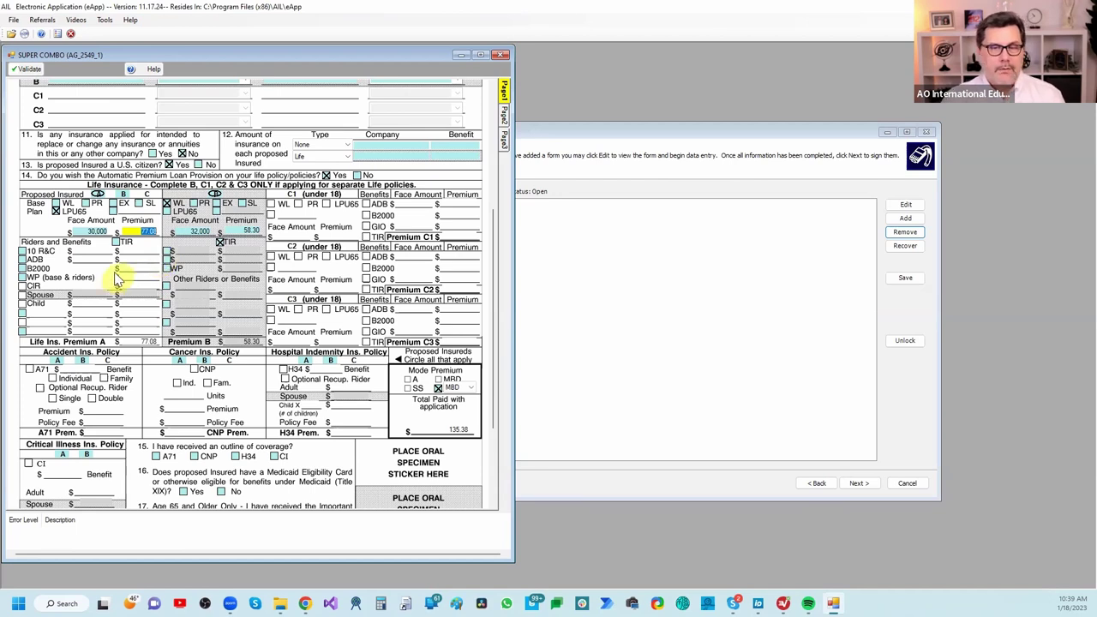
# Replace insured A's LPU65 plan with WL at a 30,000 face amount, giving a 67.60 premium.
pyautogui.click(55, 211)
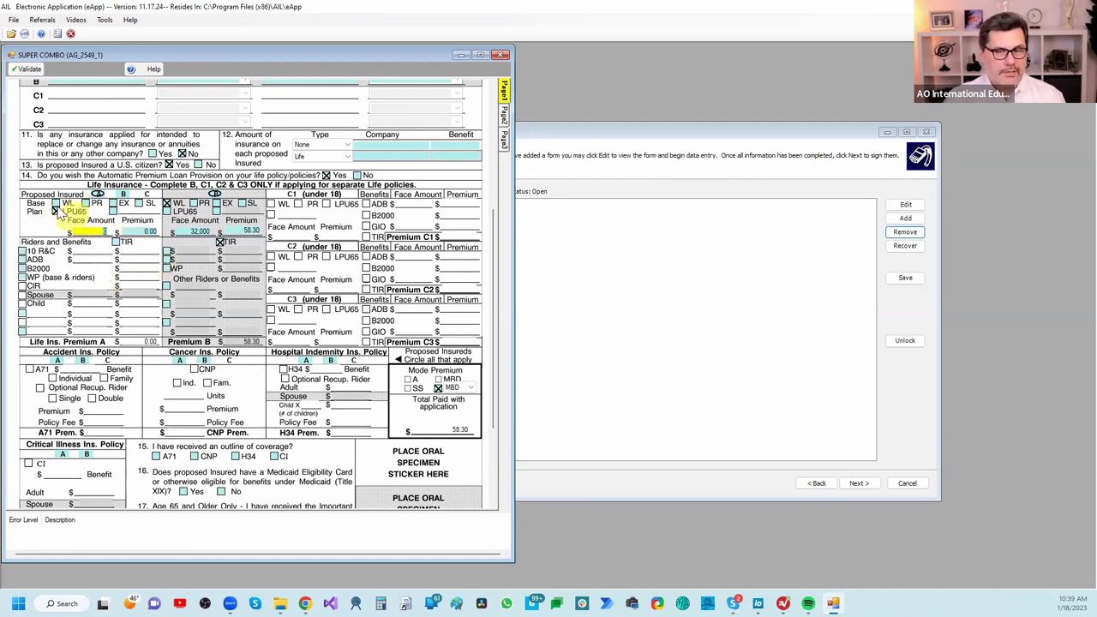
pyautogui.click(55, 212)
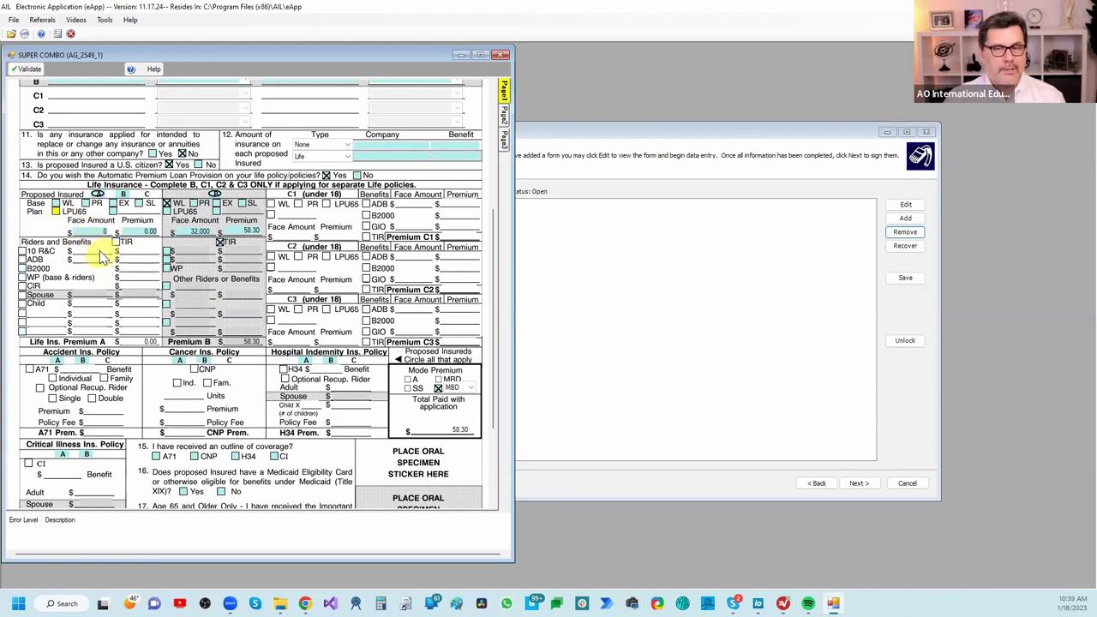
pyautogui.click(106, 232)
pyautogui.write('300000')
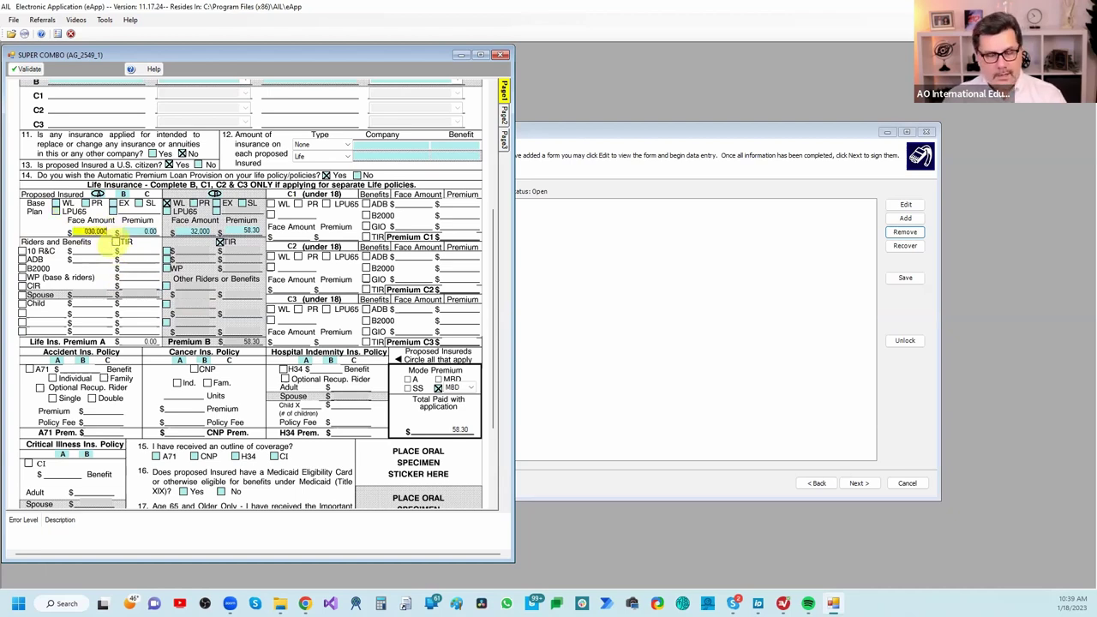
pyautogui.press('Tab')
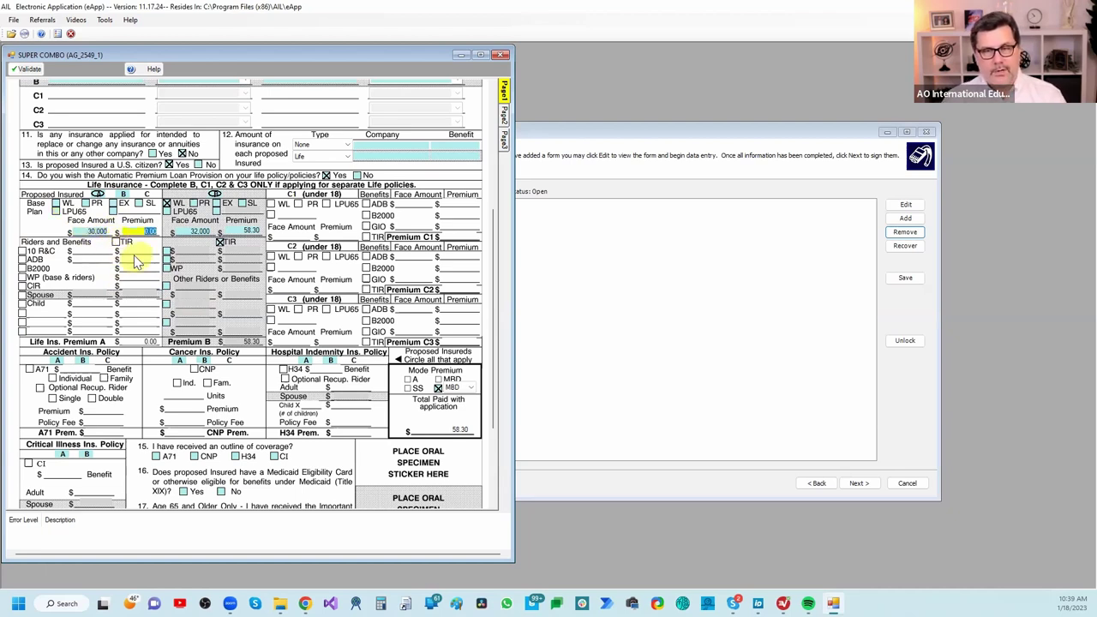
pyautogui.click(56, 204)
pyautogui.click(90, 231)
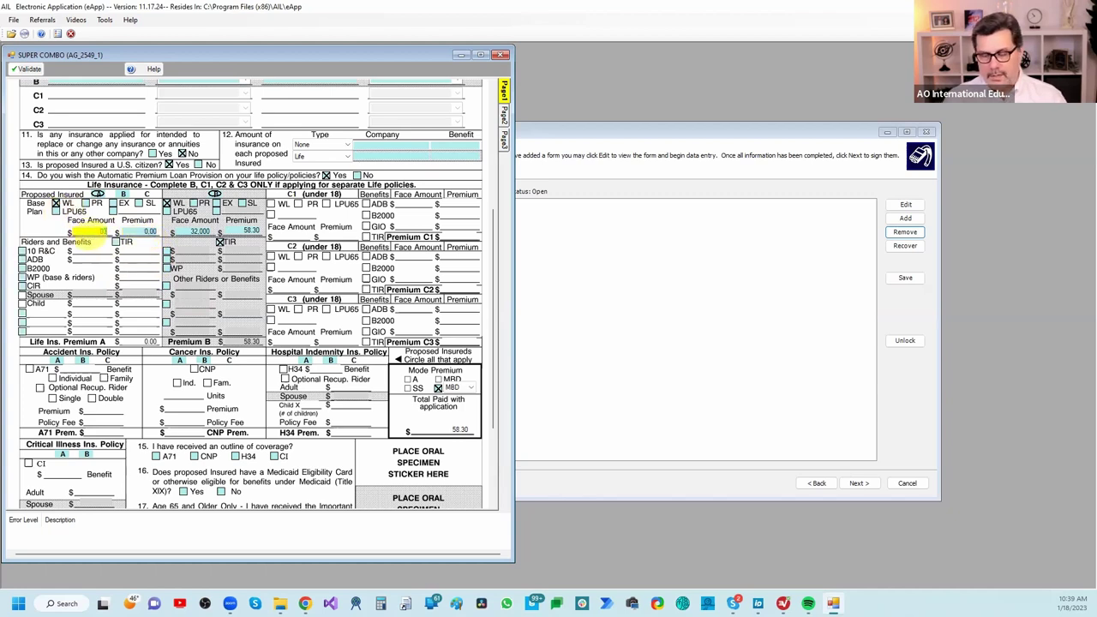
pyautogui.press('Tab')
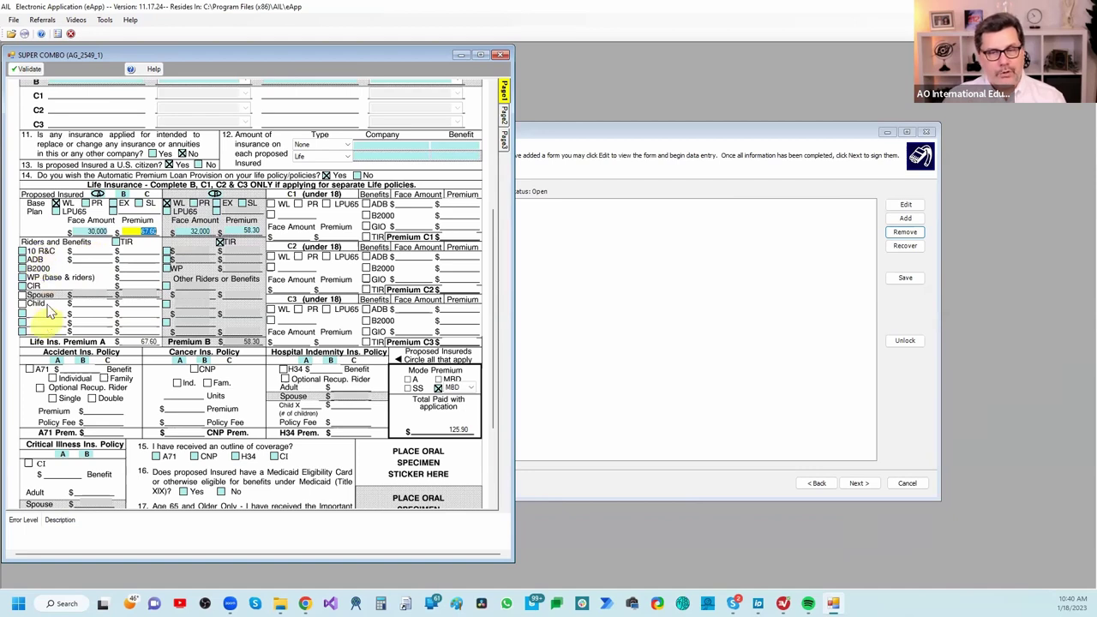
# Add the TIR rider for insured A and return to the top of the form.
pyautogui.click(116, 242)
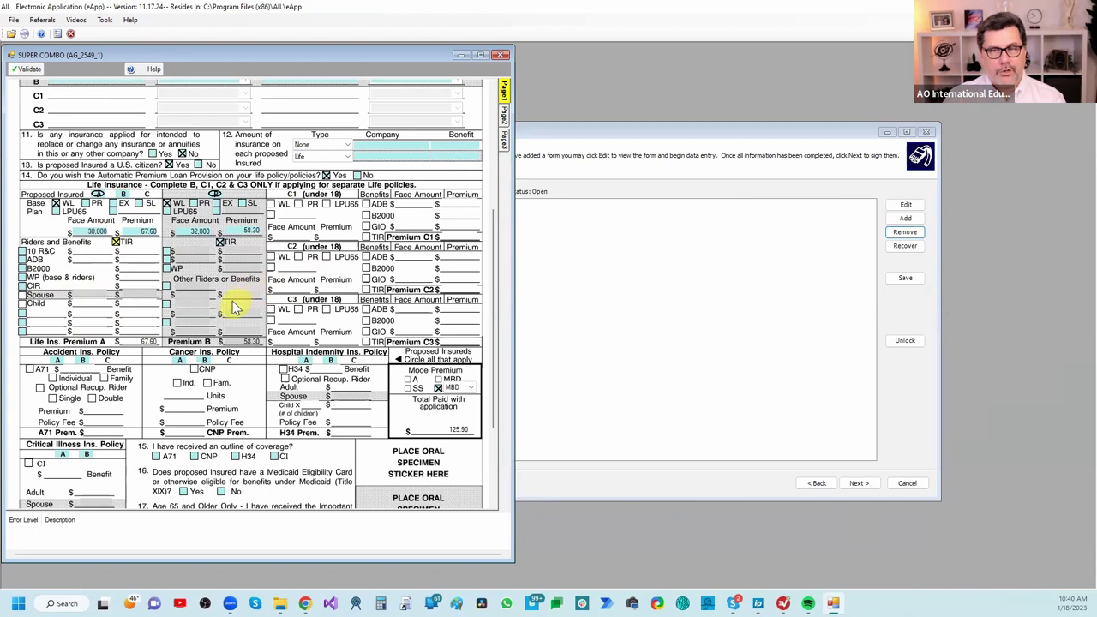
pyautogui.scroll(3, 235, 300)
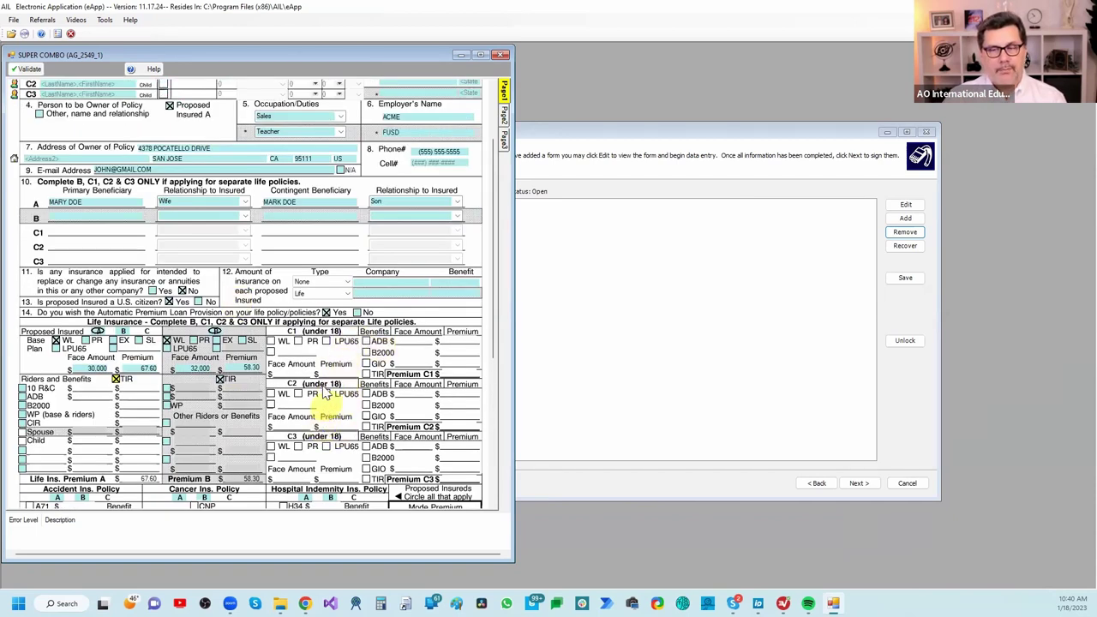
pyautogui.scroll(2, 319, 383)
# Enter the child's last and first name in the C1 row and tick C1 as a proposed insured.
pyautogui.click(60, 172)
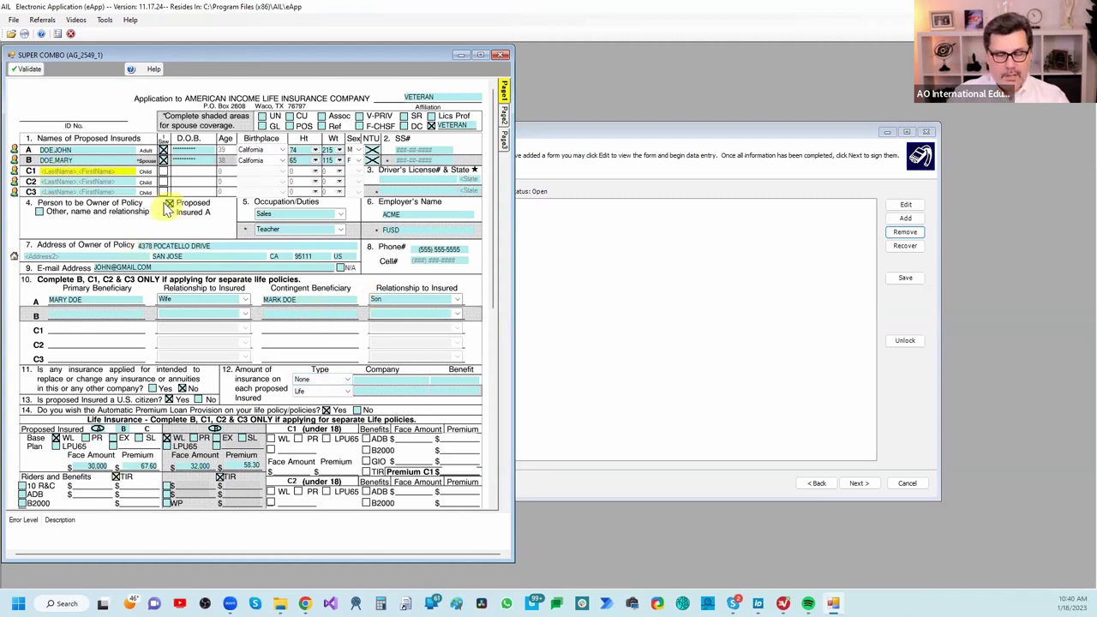
pyautogui.write('DOE')
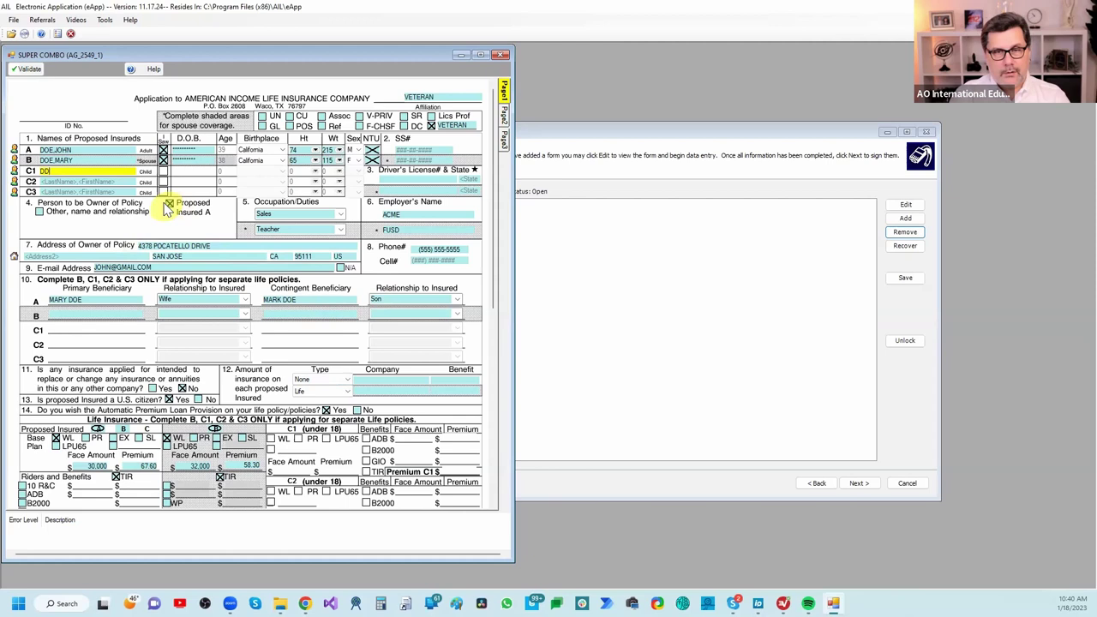
pyautogui.write(',MARK')
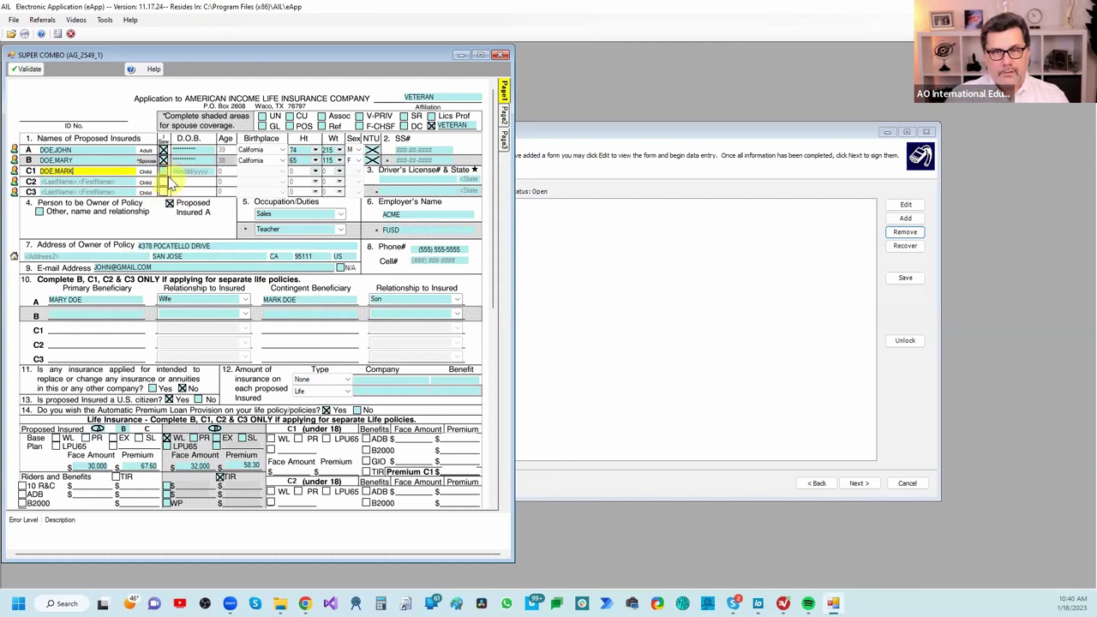
pyautogui.click(164, 172)
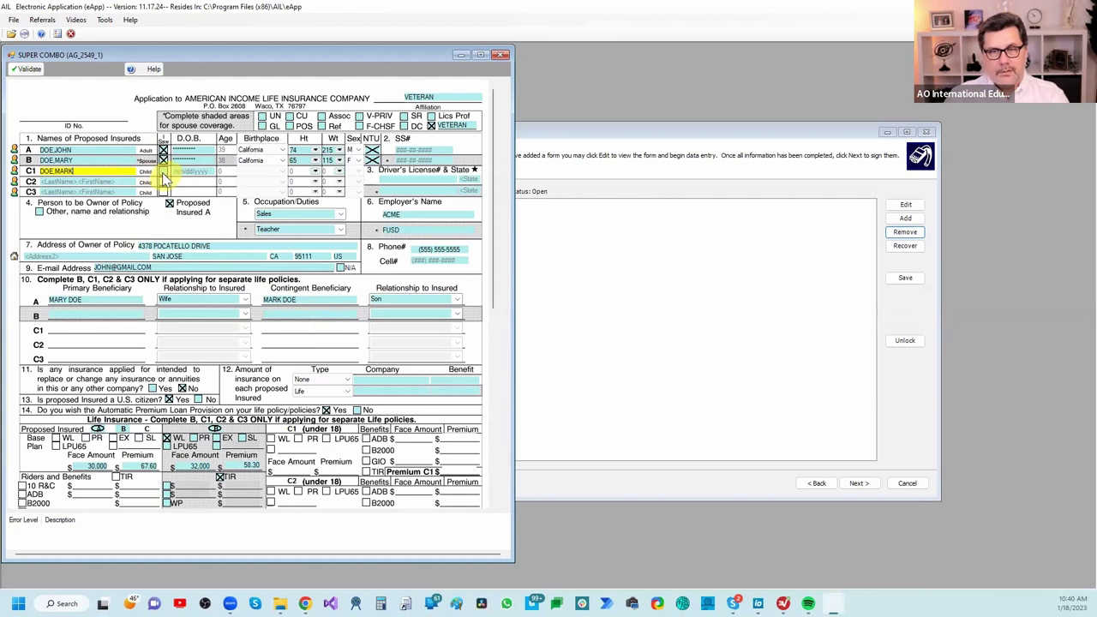
pyautogui.click(163, 172)
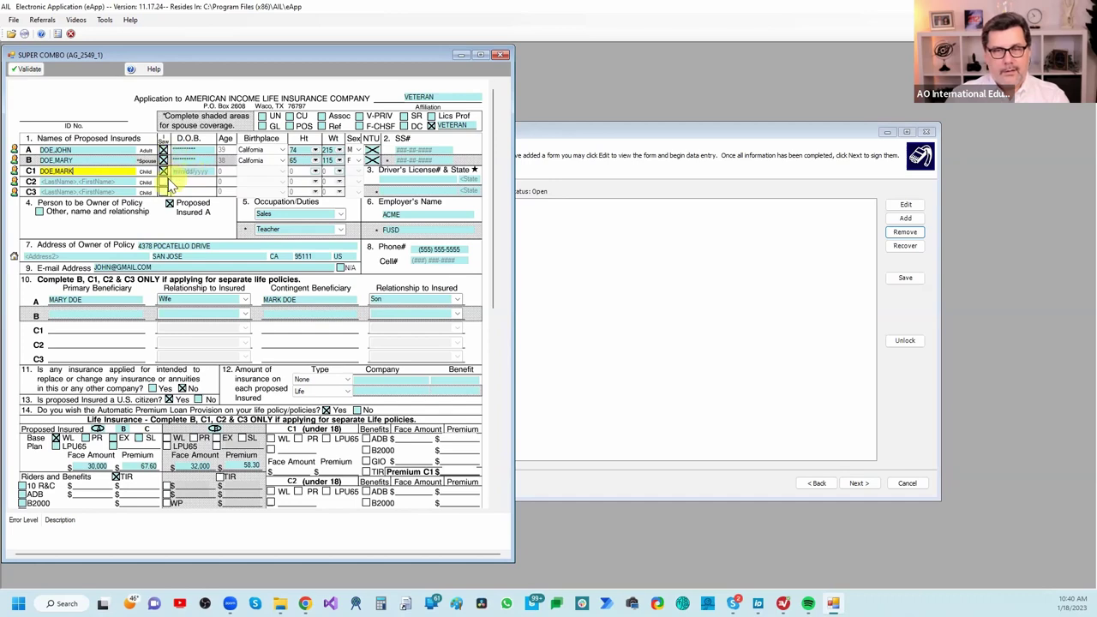
pyautogui.scroll(-5, 177, 187)
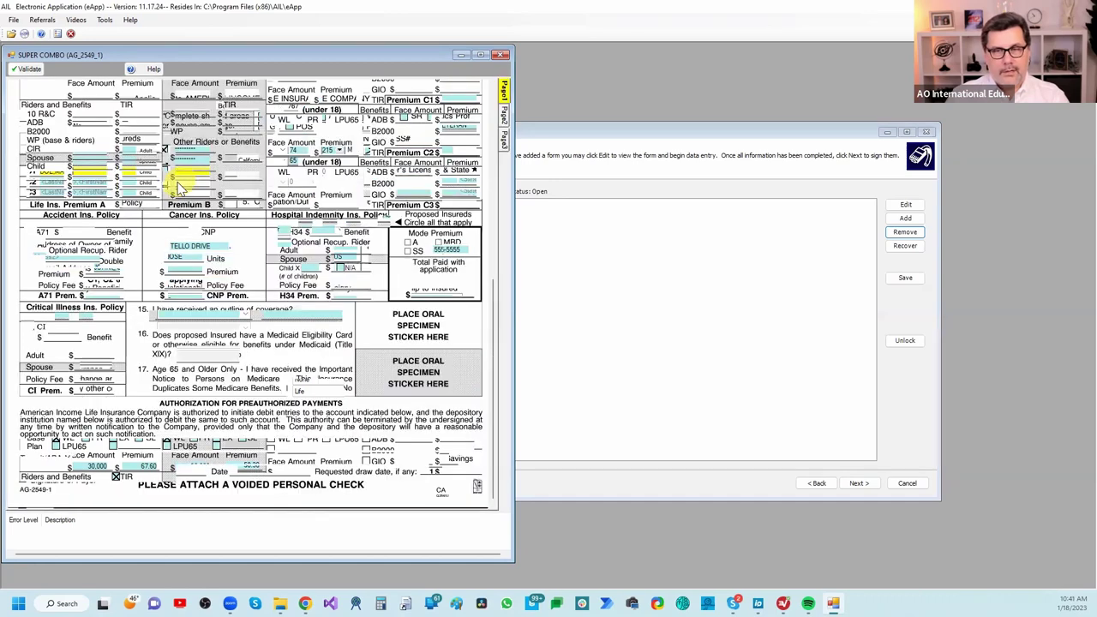
pyautogui.scroll(6, 180, 163)
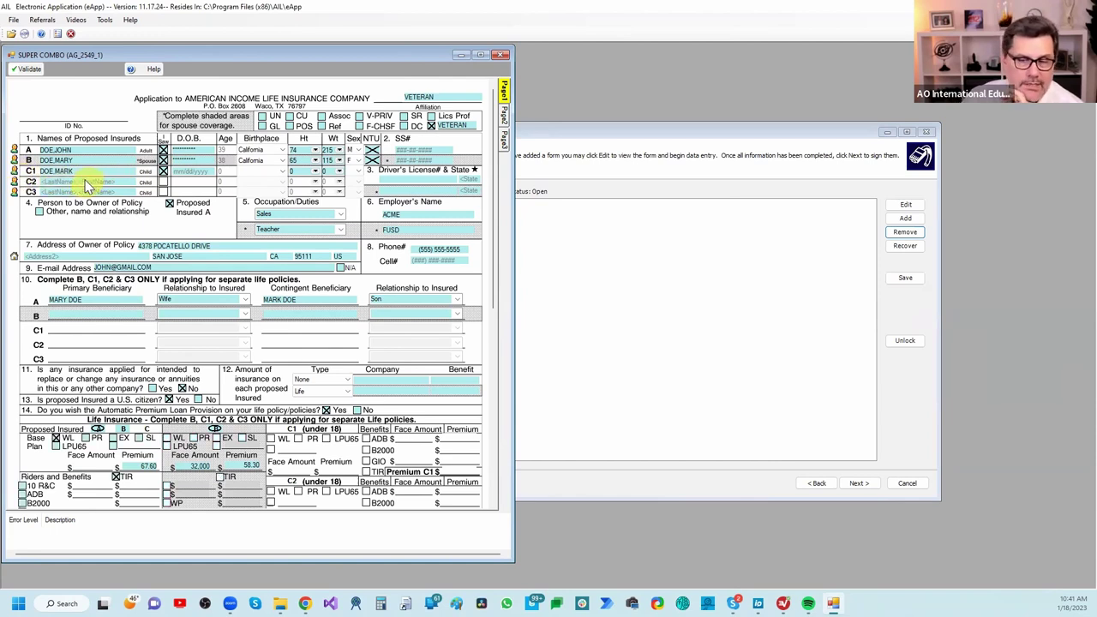
# Clear child C1's details from the row menu and confirm the plan-change warning.
pyautogui.click(15, 172)
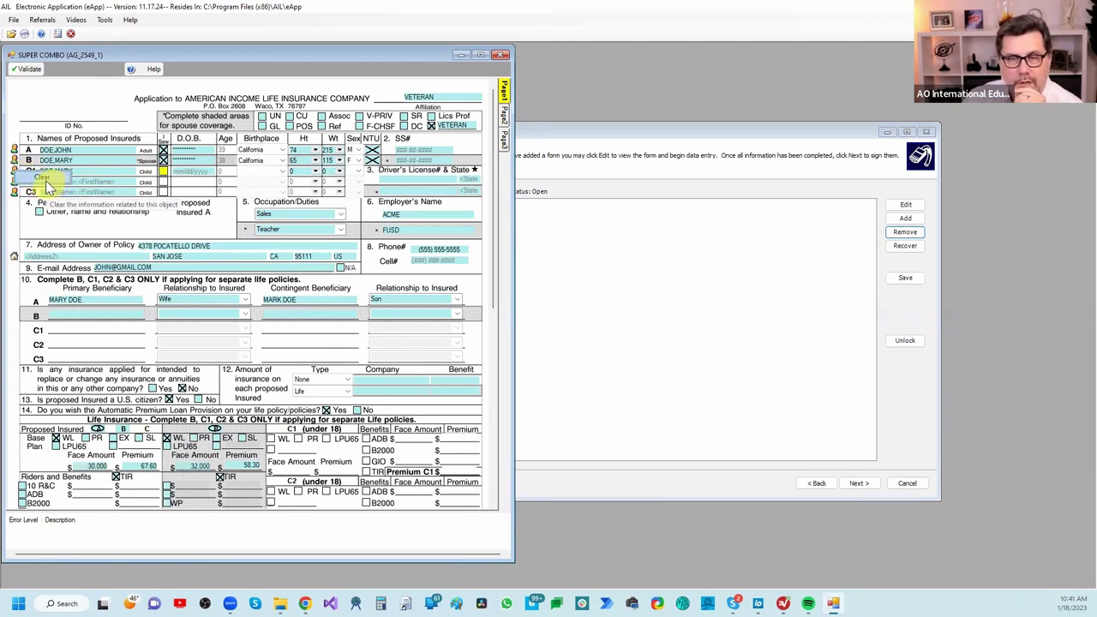
pyautogui.click(45, 179)
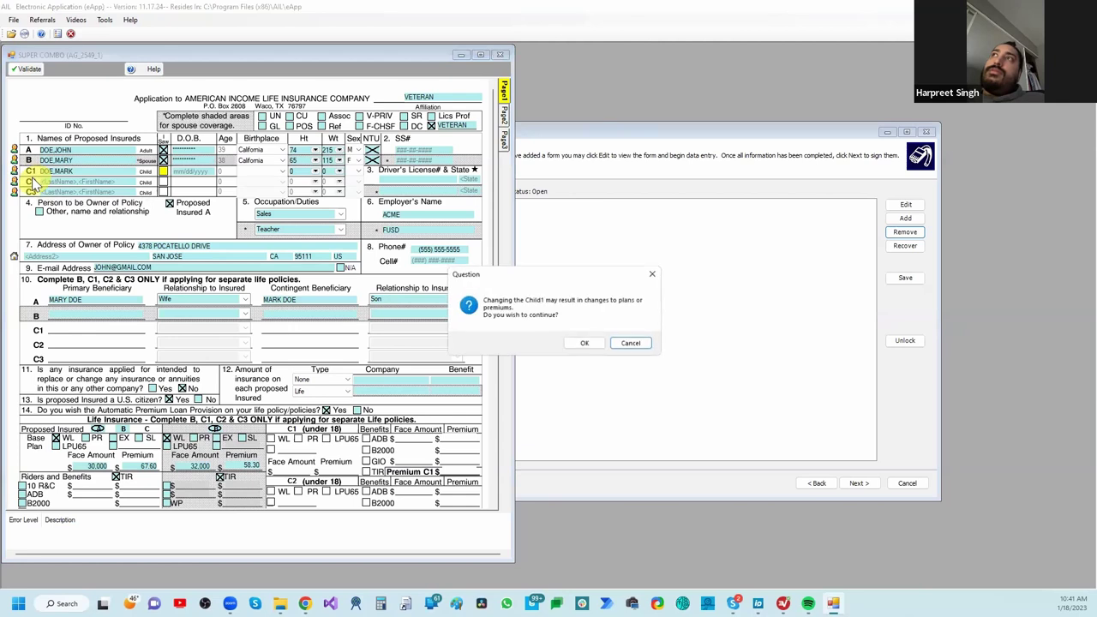
pyautogui.click(582, 344)
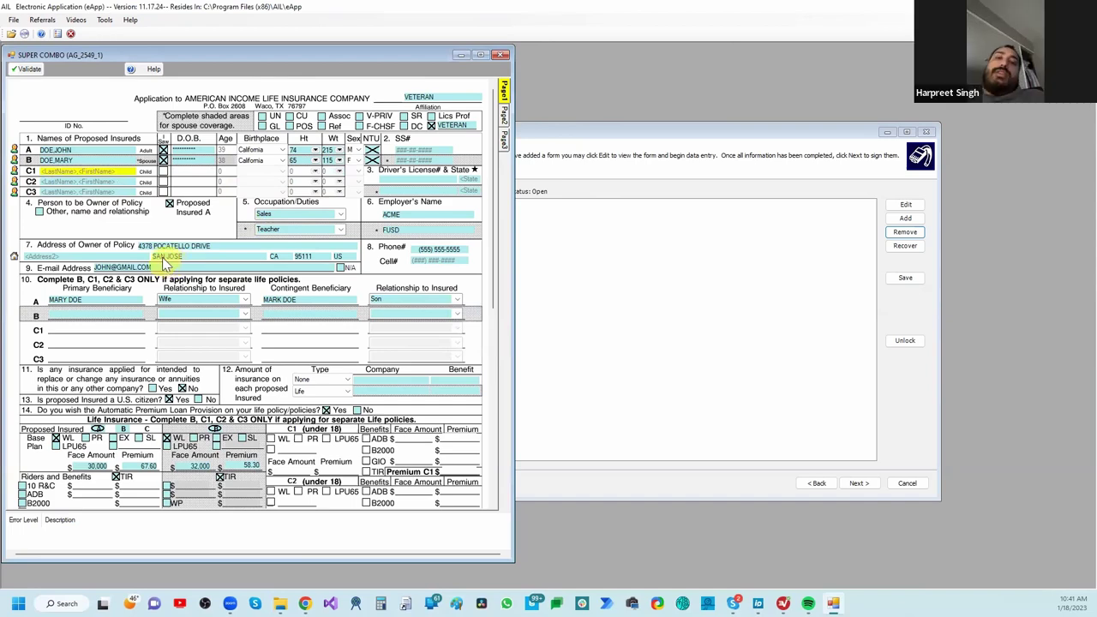
pyautogui.scroll(-10, 145, 283)
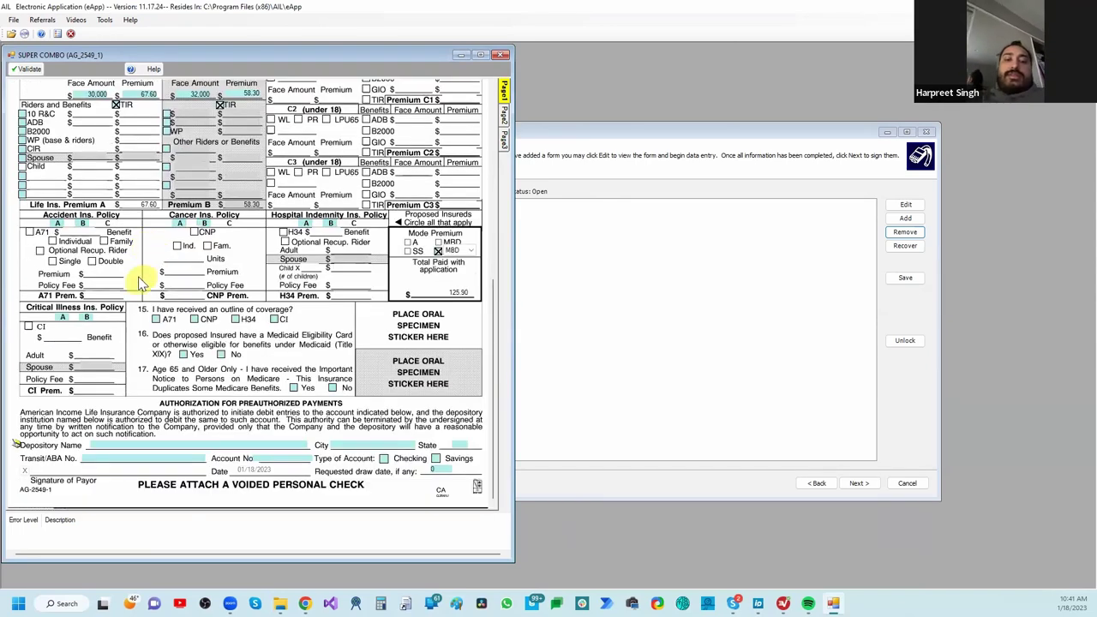
pyautogui.scroll(3, 137, 285)
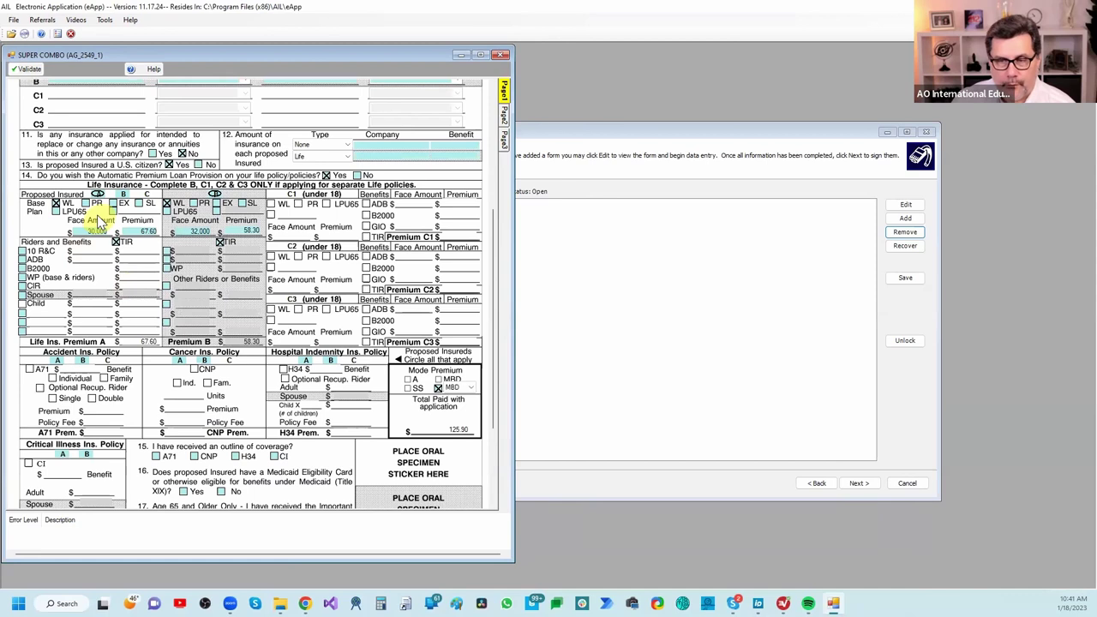
pyautogui.scroll(-4, 100, 235)
pyautogui.scroll(4, 141, 231)
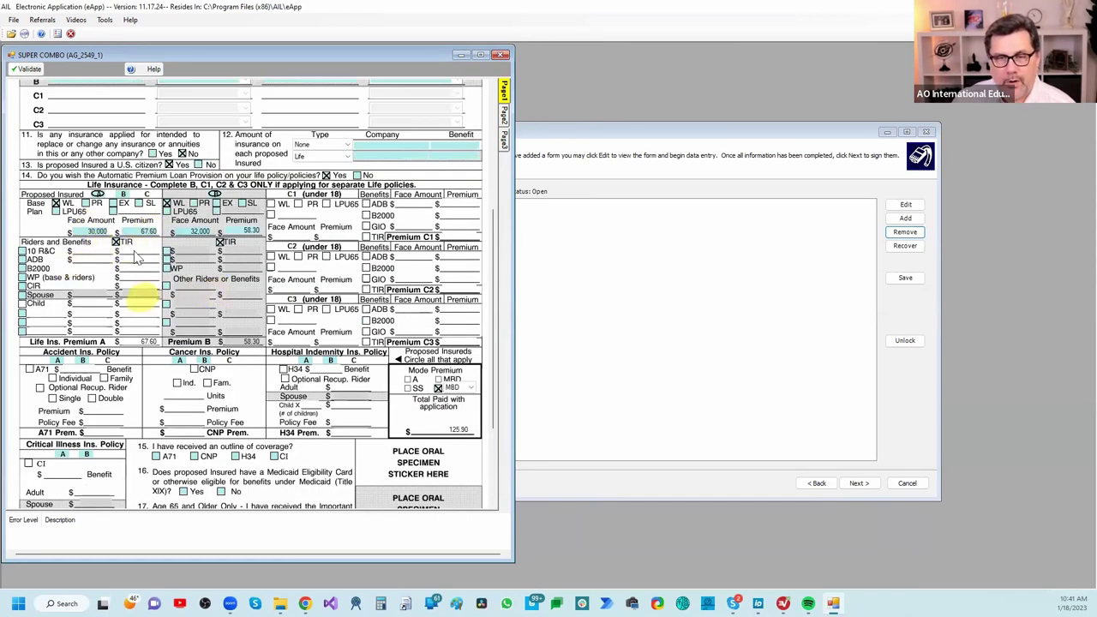
pyautogui.click(202, 232)
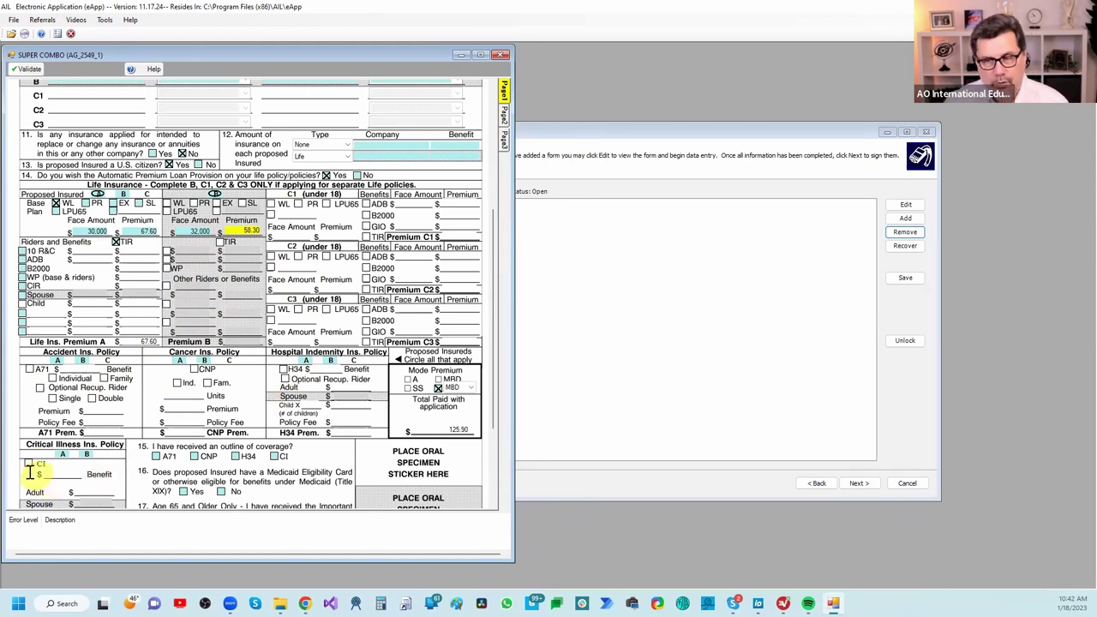
pyautogui.scroll(-3, 31, 471)
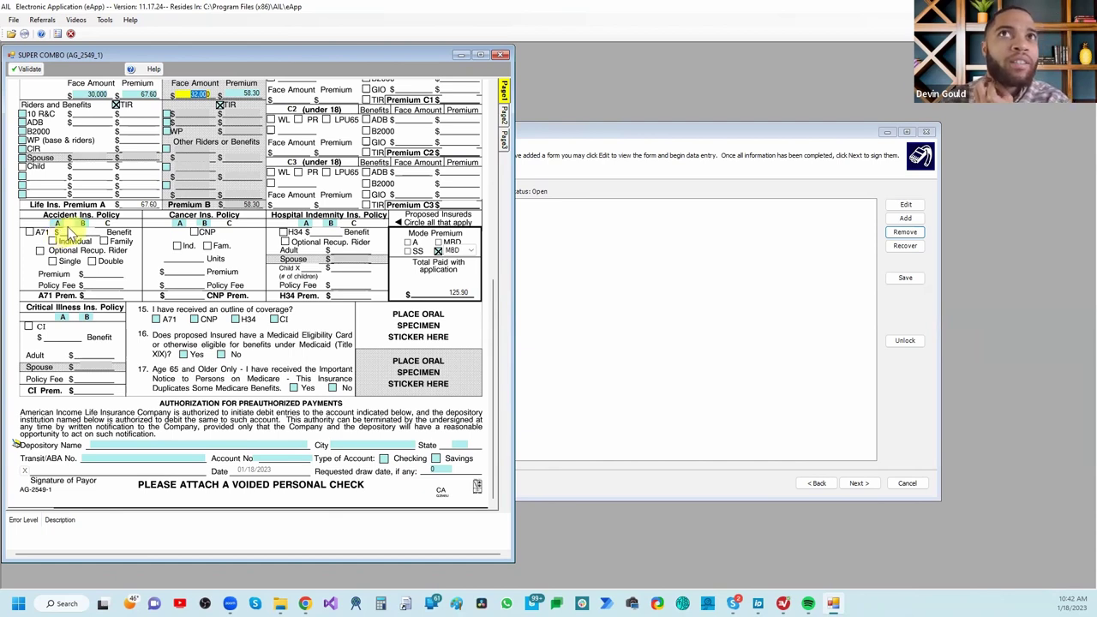
# Add the A71 accident policy with Family coverage and a 300.00 benefit.
pyautogui.click(58, 225)
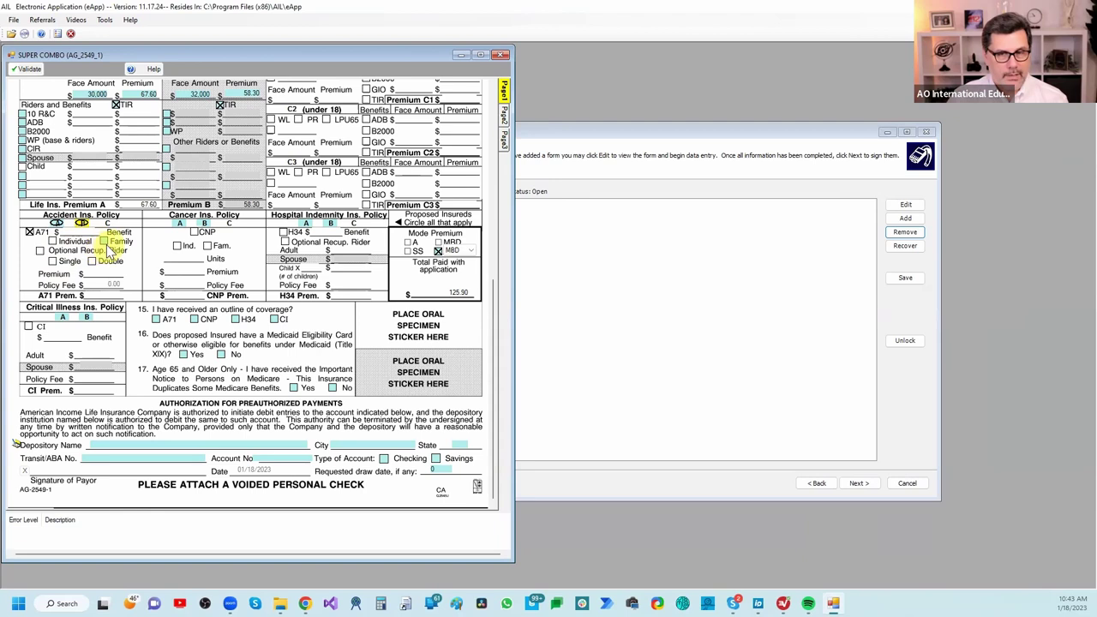
pyautogui.click(104, 243)
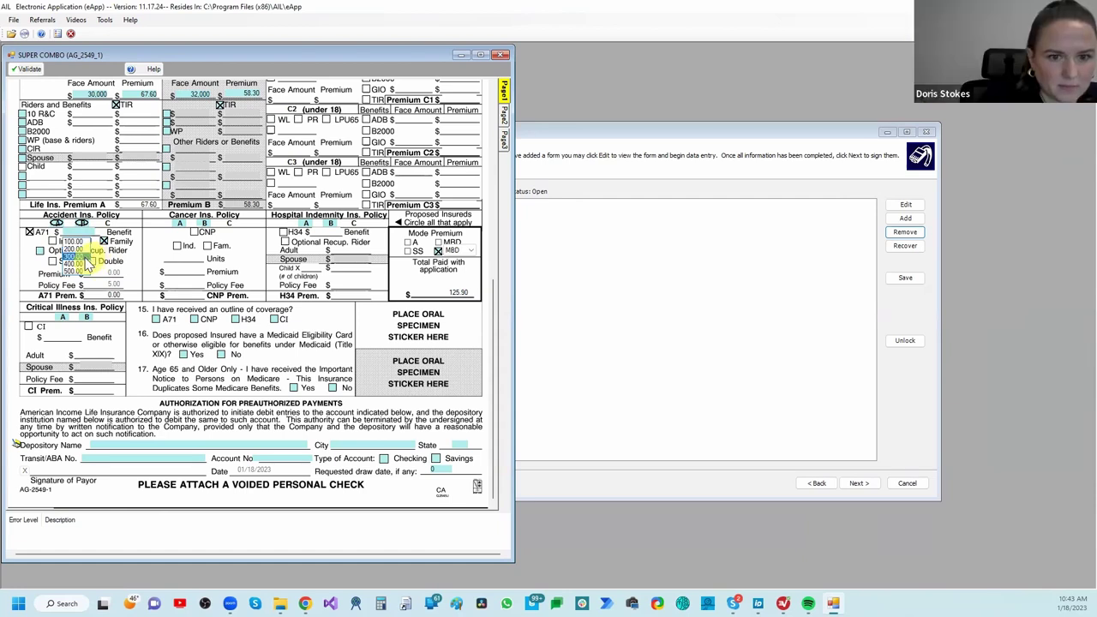
pyautogui.click(85, 256)
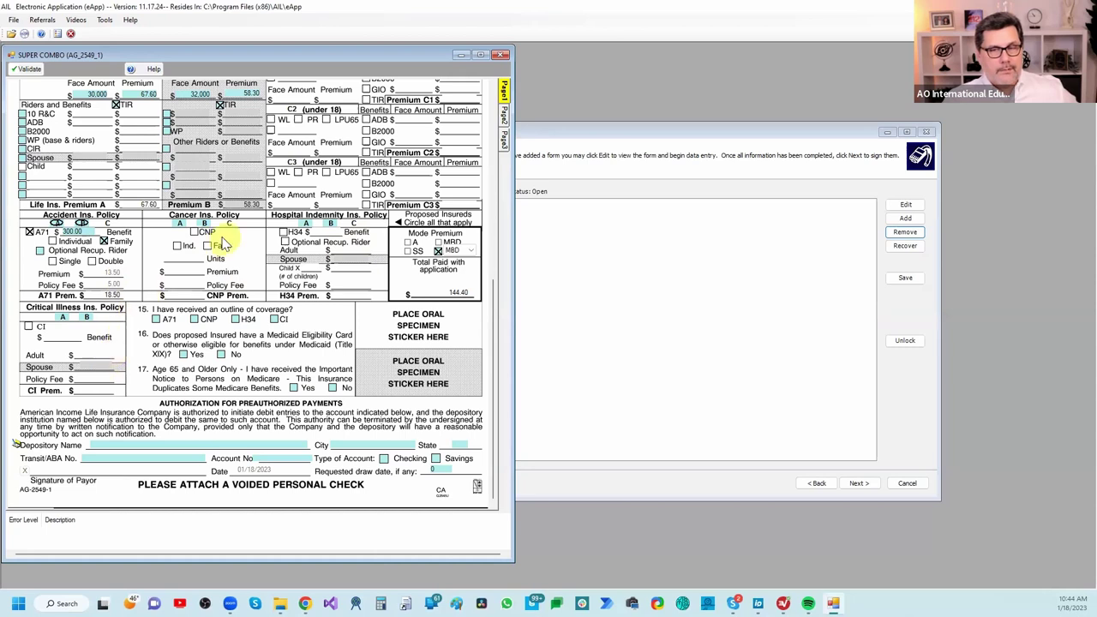
# Add the CNP cancer policy with Family coverage at 5 units.
pyautogui.click(181, 224)
pyautogui.click(177, 247)
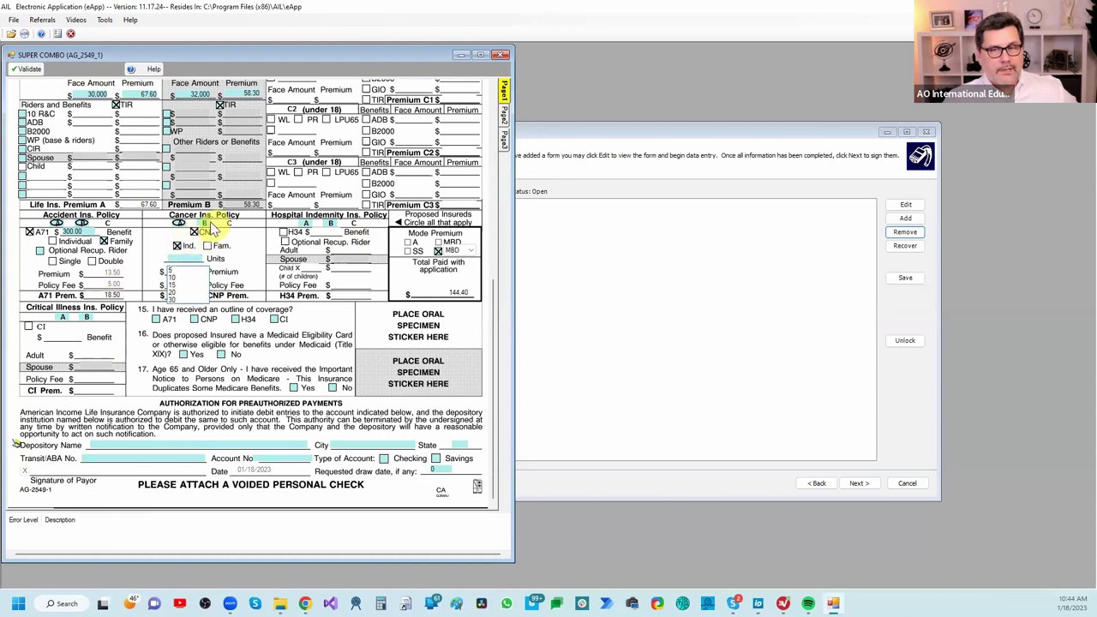
pyautogui.click(206, 229)
pyautogui.click(207, 246)
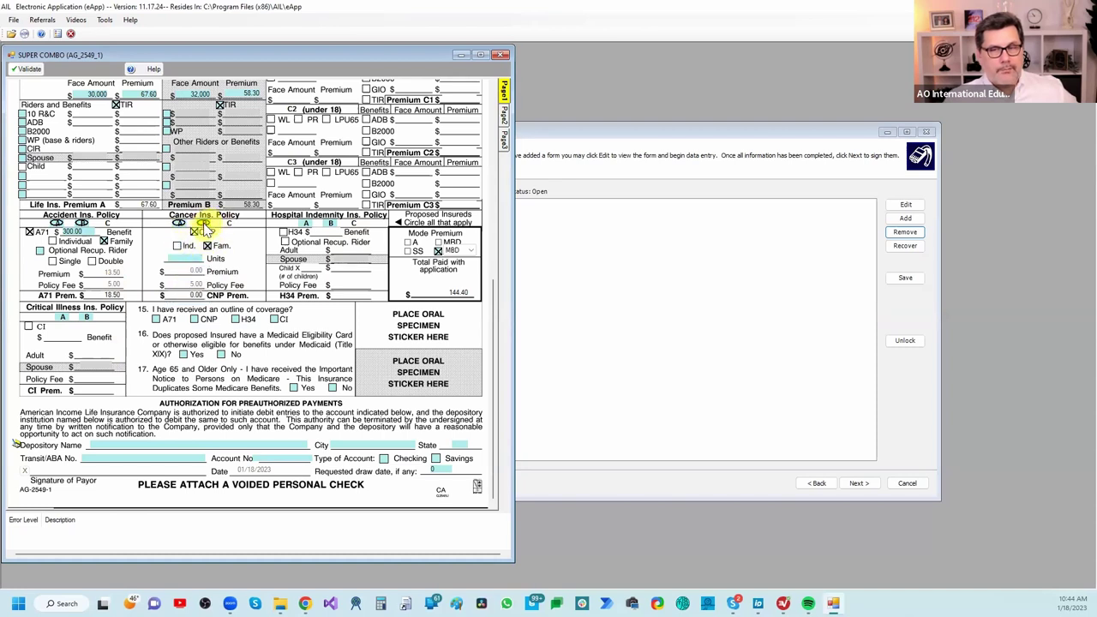
pyautogui.click(189, 270)
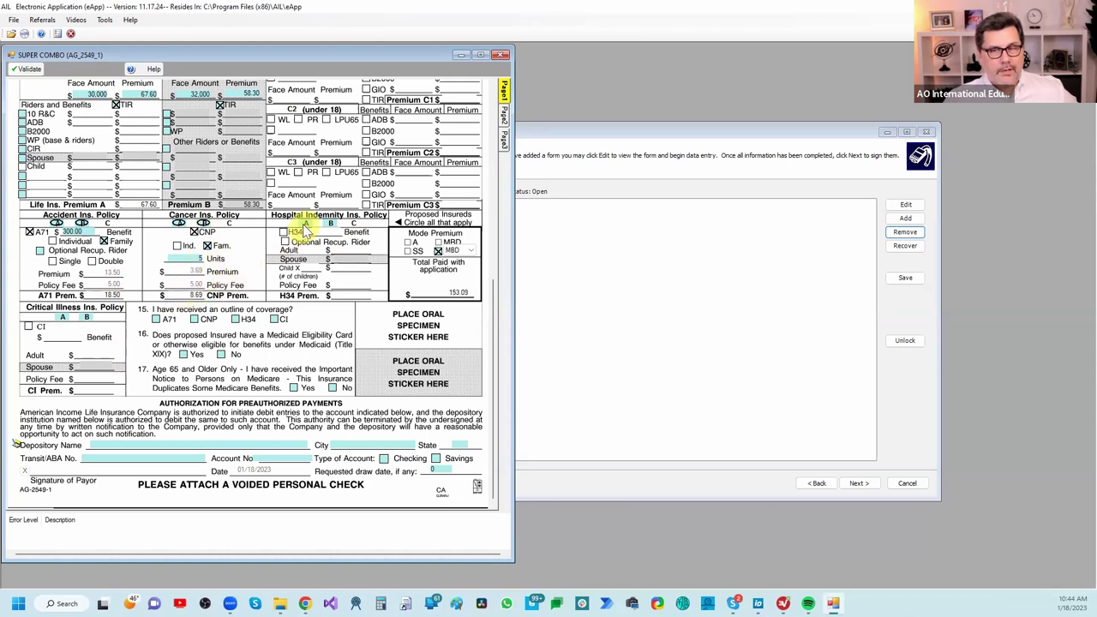
# Add the H34 hospital indemnity policy with a 75.00 benefit.
pyautogui.click(284, 232)
pyautogui.click(336, 229)
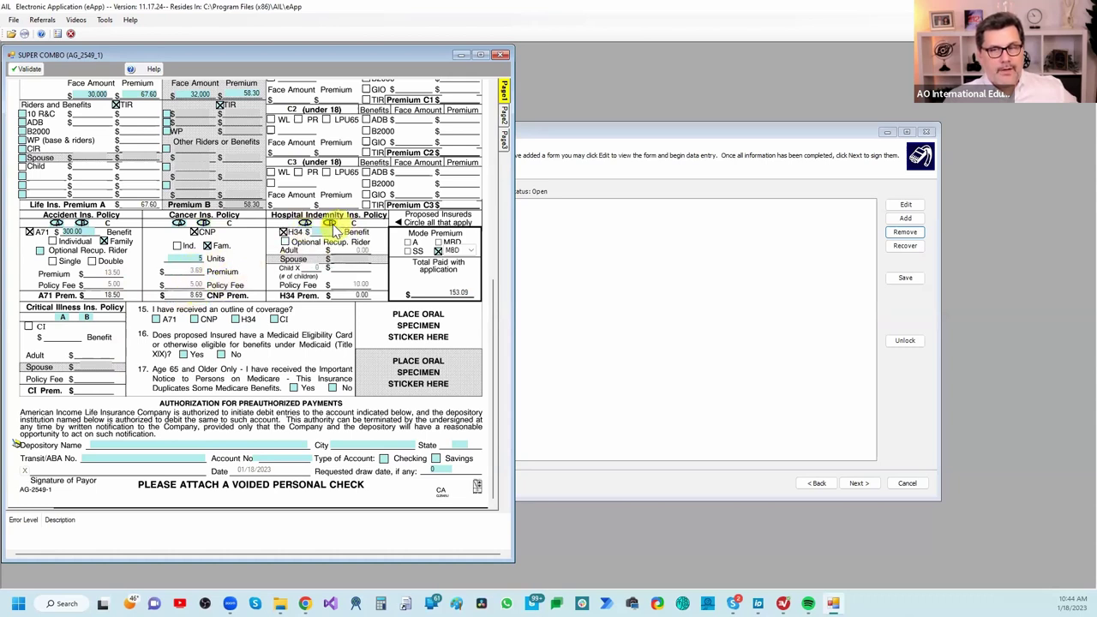
pyautogui.click(328, 249)
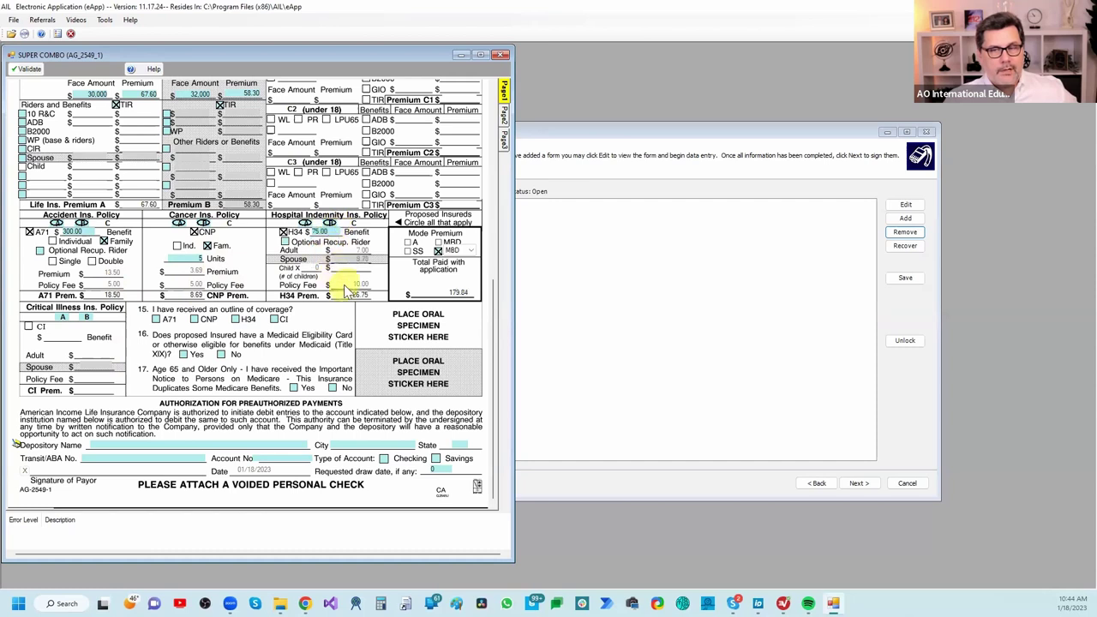
# Add the critical illness policy with a 25,000.00 benefit, bringing the total to 205.09.
pyautogui.click(29, 326)
pyautogui.click(72, 331)
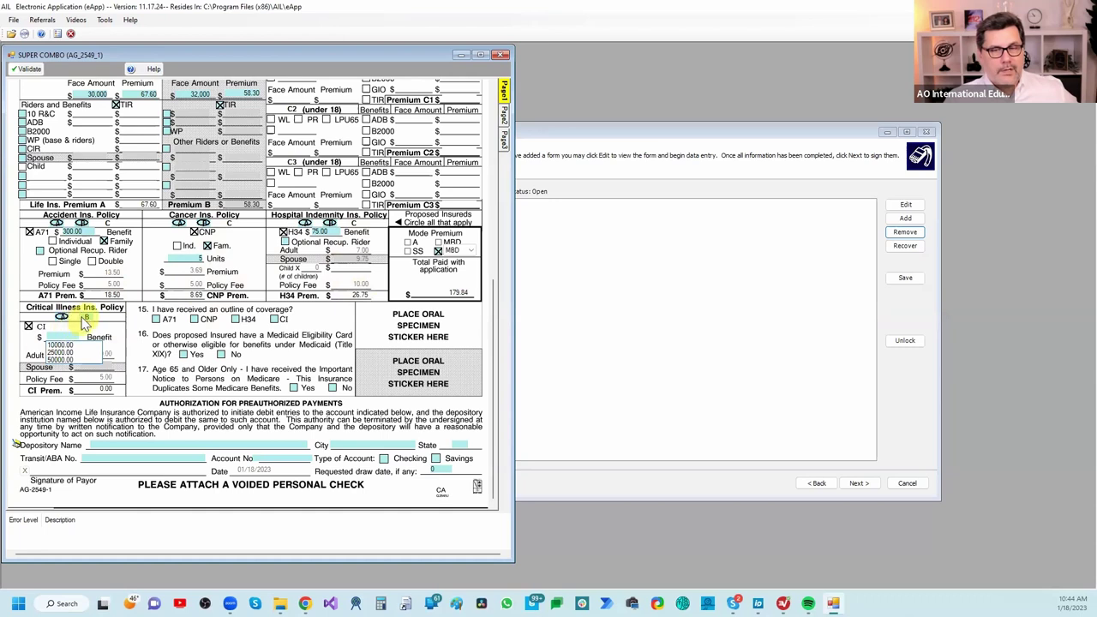
pyautogui.click(77, 352)
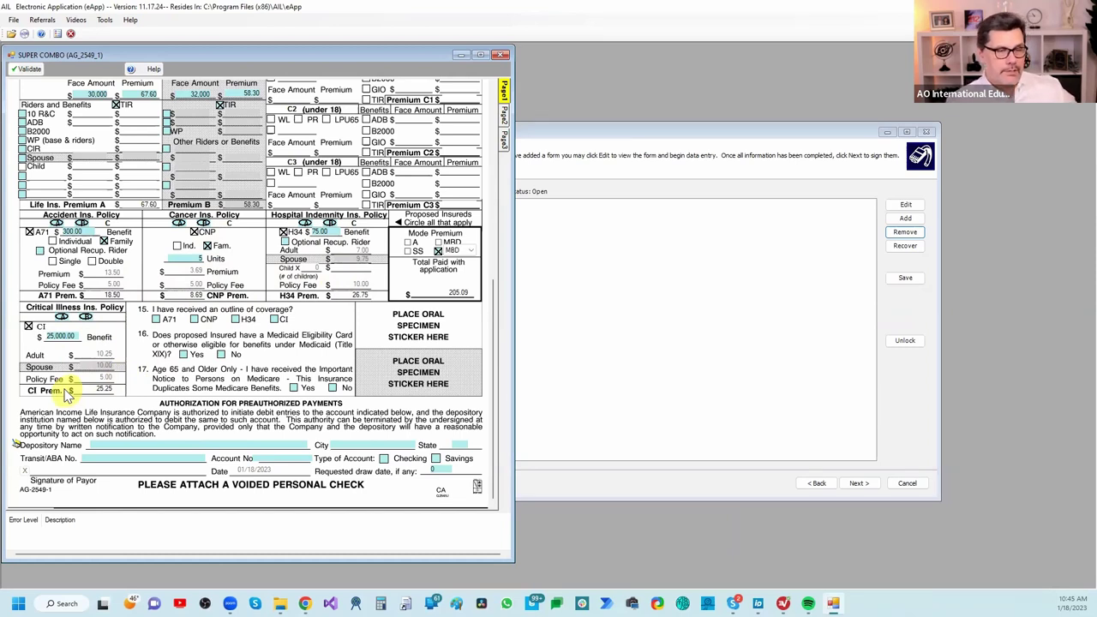
# Uncheck the H34 hospital indemnity, CNP cancer and critical illness policies, keeping only A71.
pyautogui.scroll(5, 68, 392)
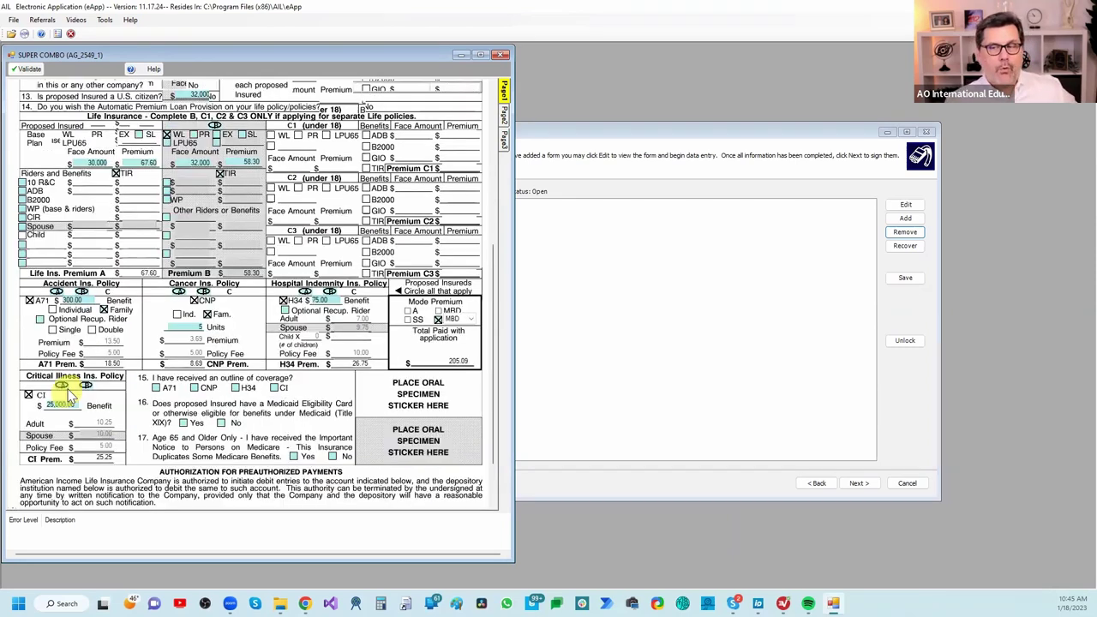
pyautogui.scroll(-5, 387, 347)
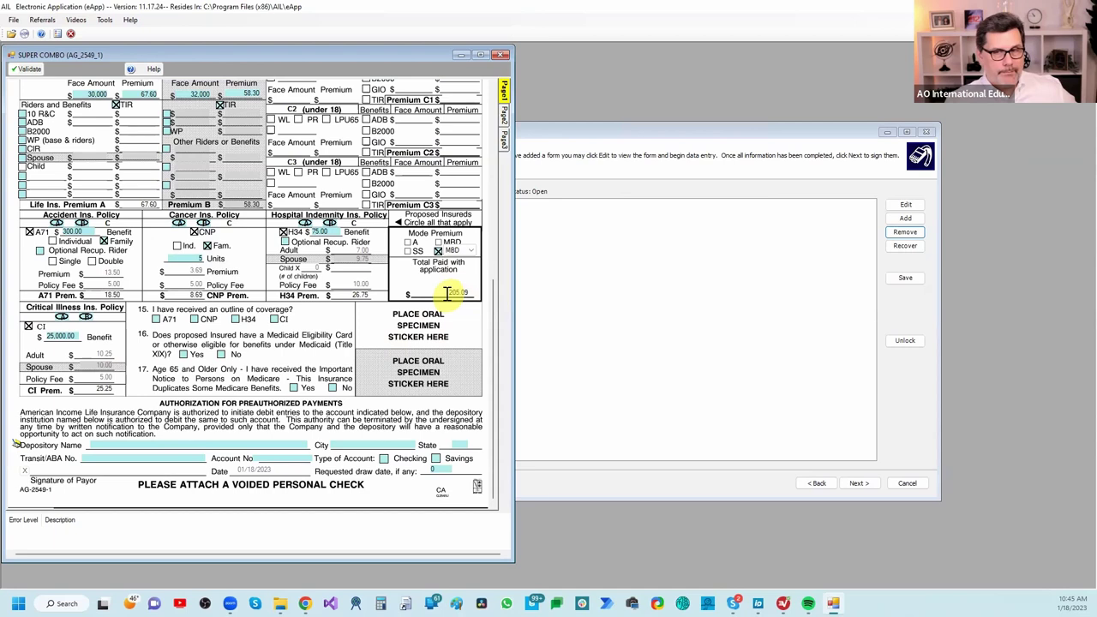
pyautogui.click(329, 223)
pyautogui.click(306, 224)
pyautogui.click(204, 223)
pyautogui.click(179, 223)
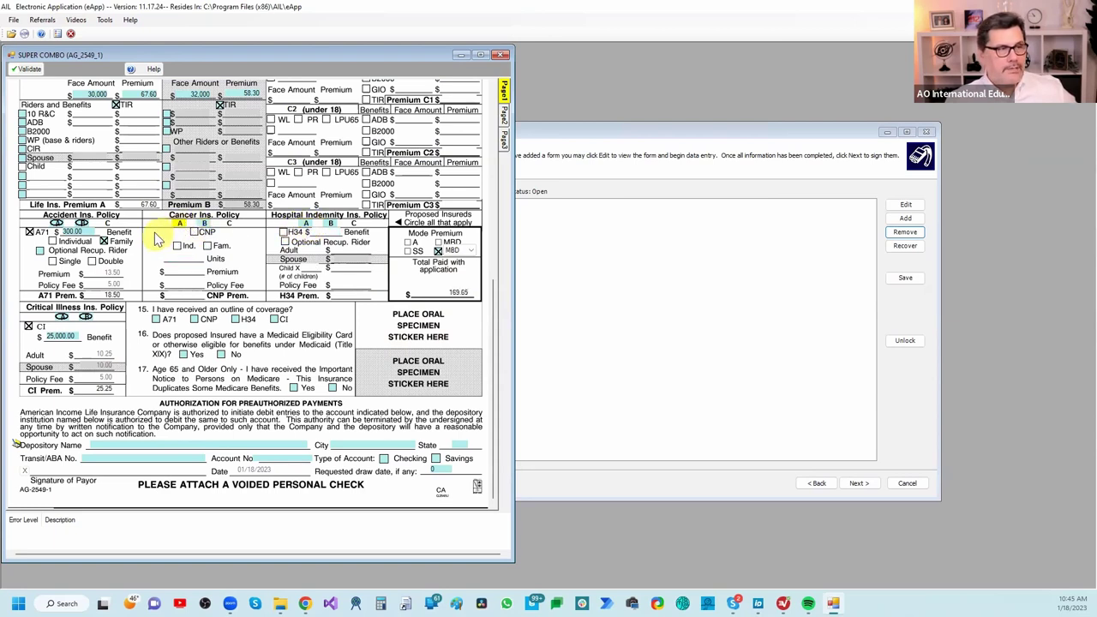
pyautogui.click(85, 316)
pyautogui.click(59, 318)
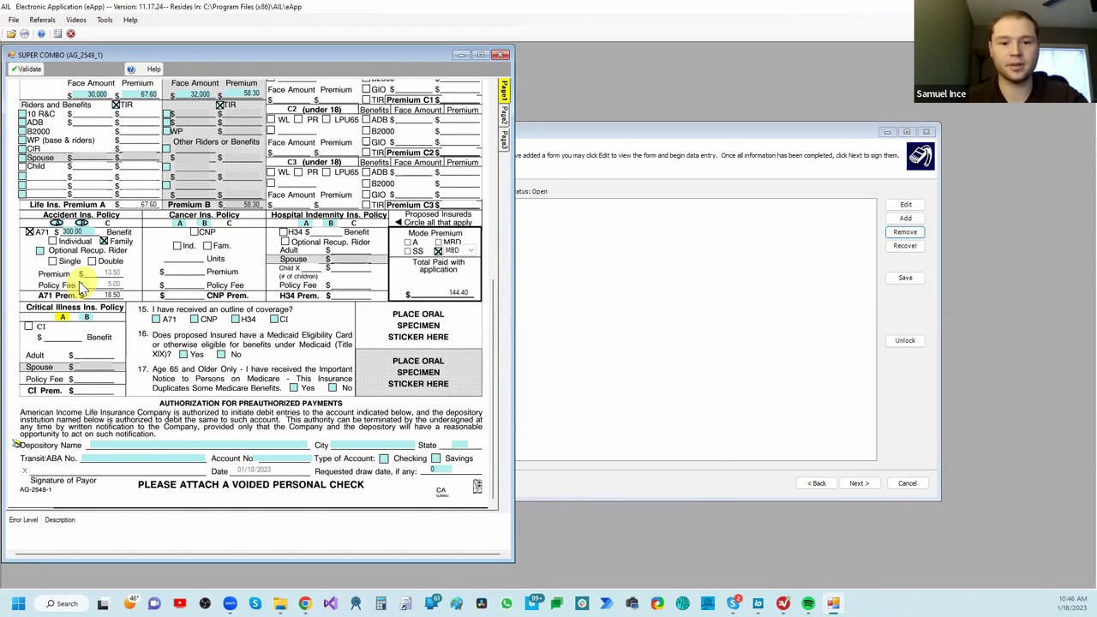
# Change the mode premium from MBD to ABD and accept the premium recalculation warning.
pyautogui.click(469, 257)
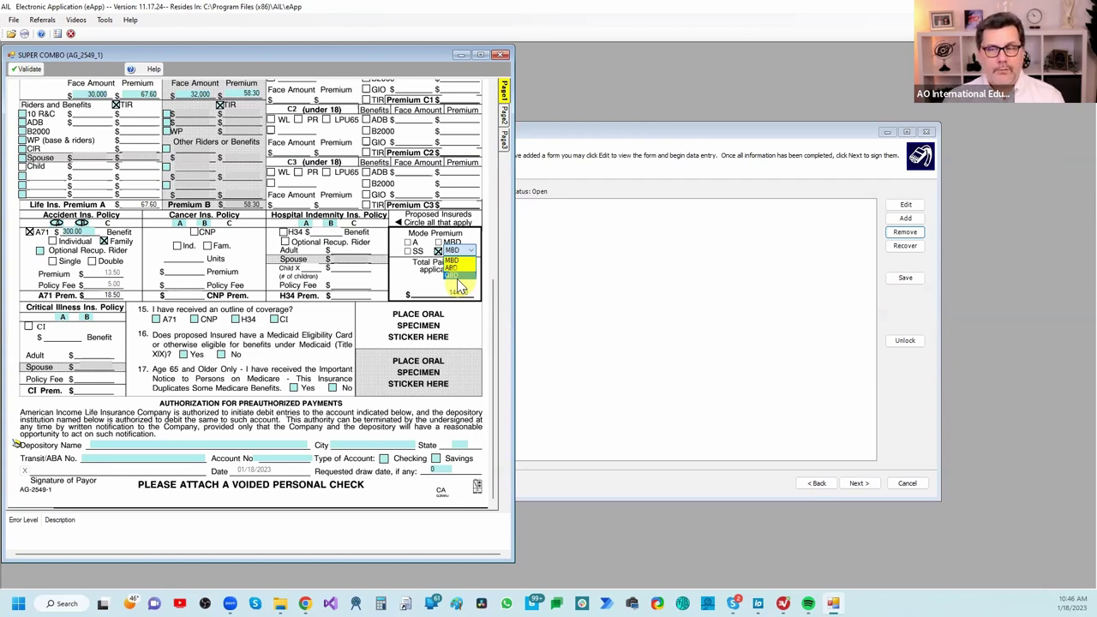
pyautogui.click(454, 267)
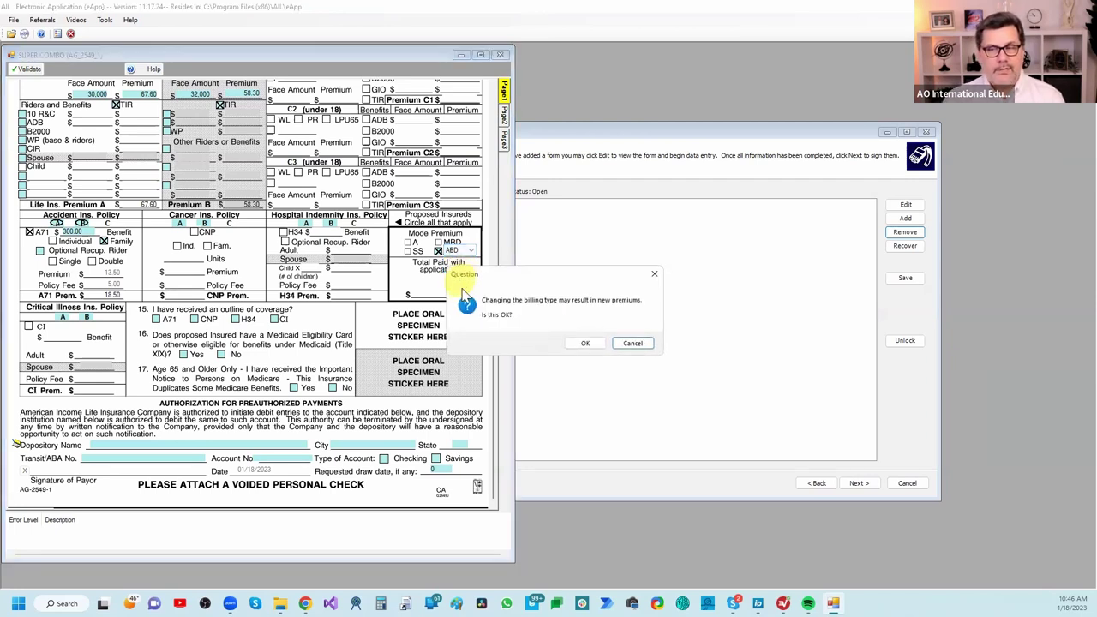
pyautogui.click(586, 343)
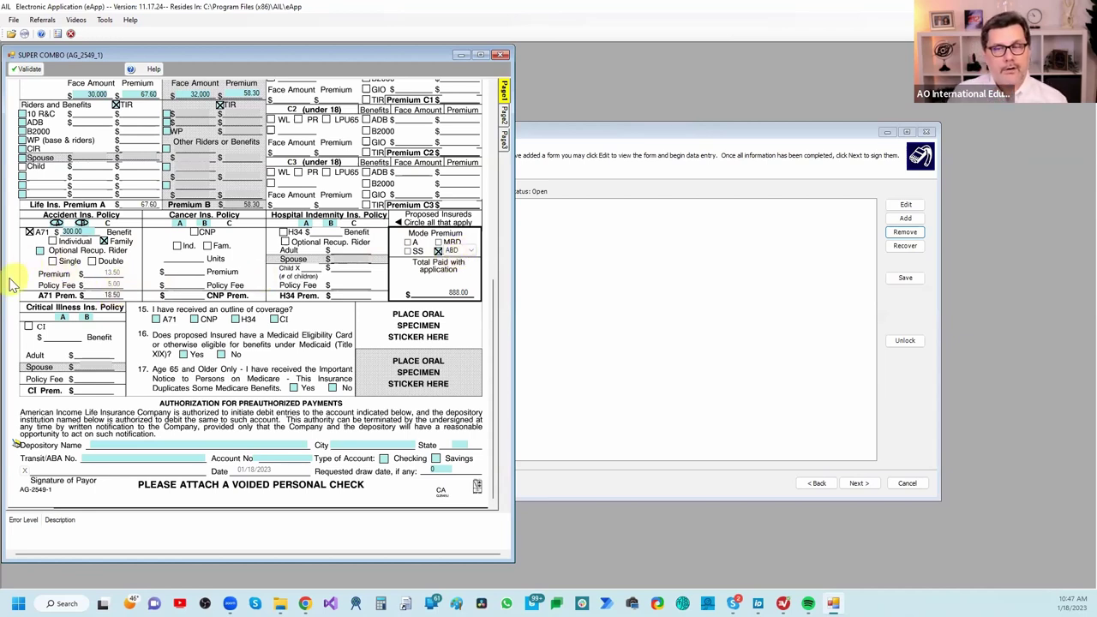
pyautogui.hotkey('alt', 'Down')
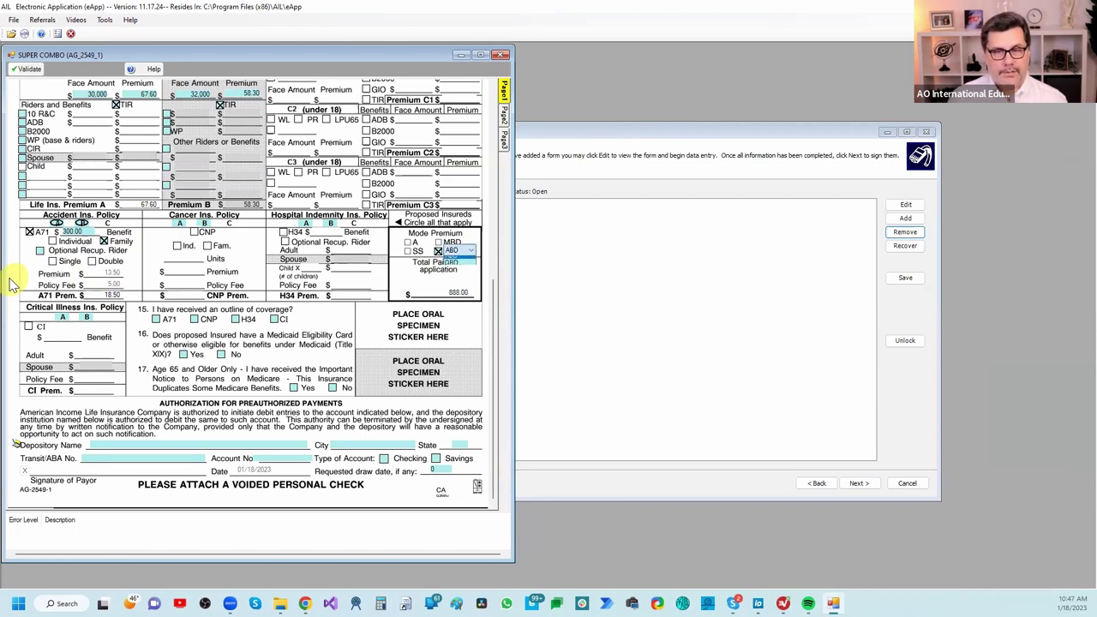
pyautogui.press('Down')
pyautogui.click(457, 266)
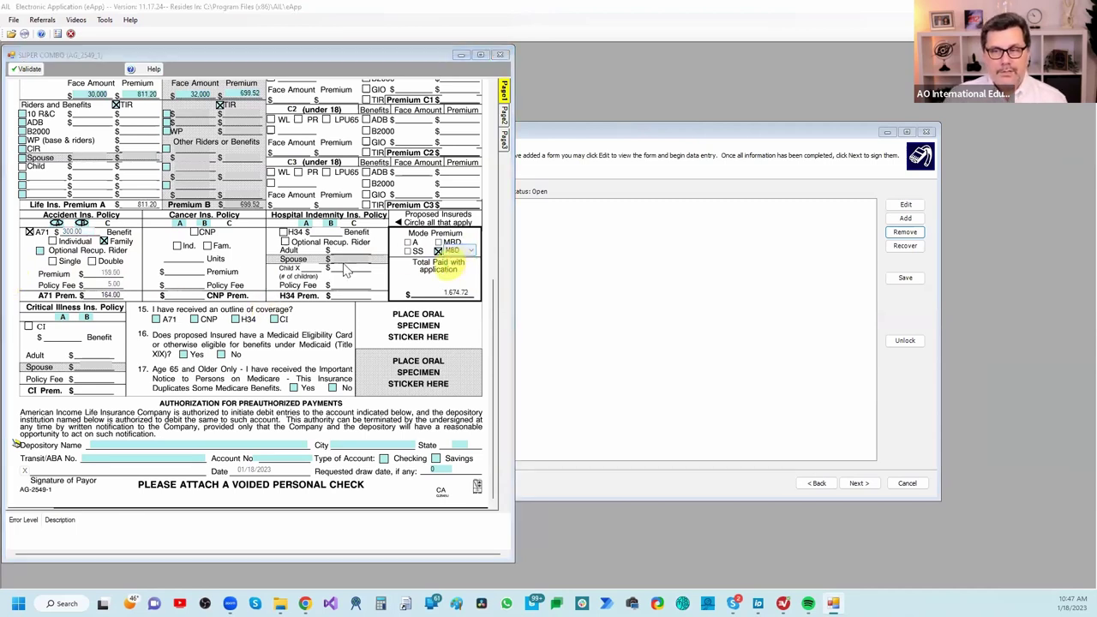
pyautogui.click(596, 347)
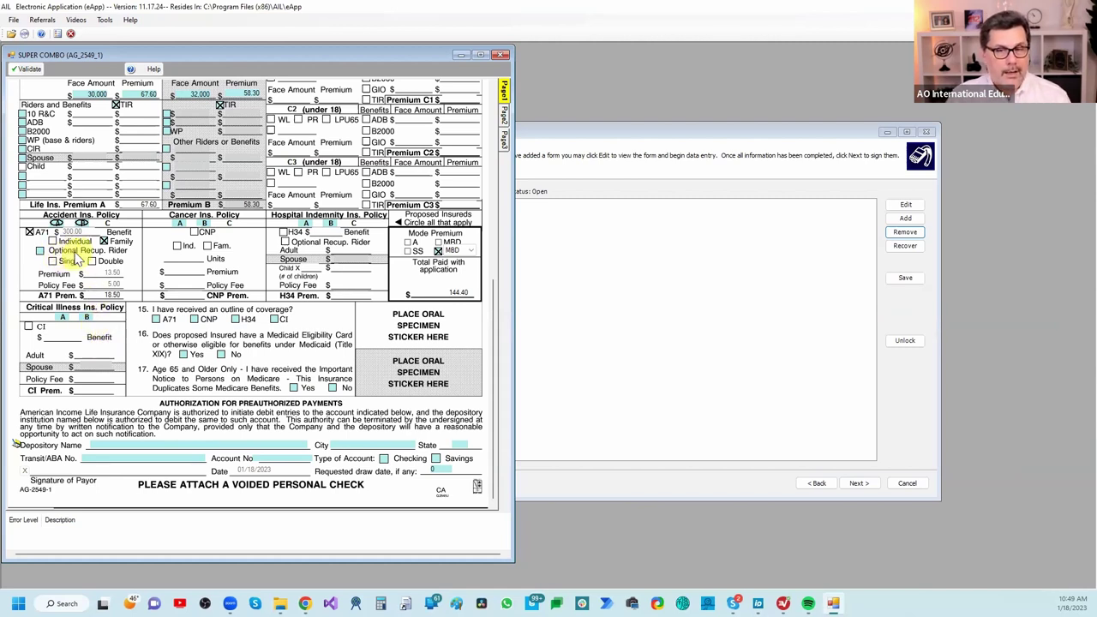
# Give the A71 accident policy the optional recuperation rider with Single coverage.
pyautogui.click(39, 252)
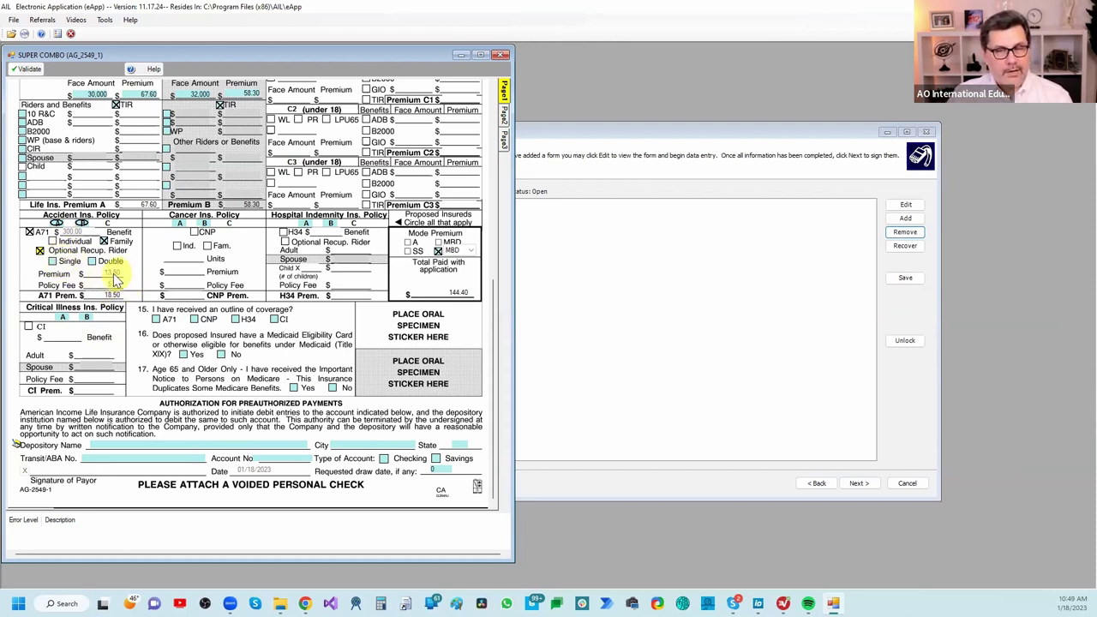
pyautogui.click(53, 261)
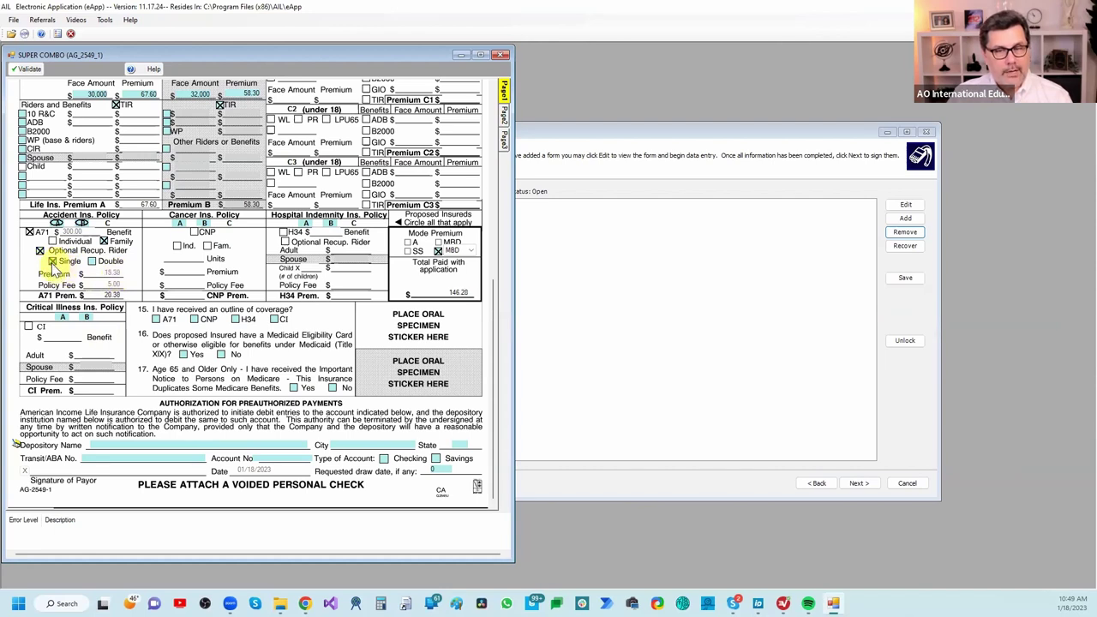
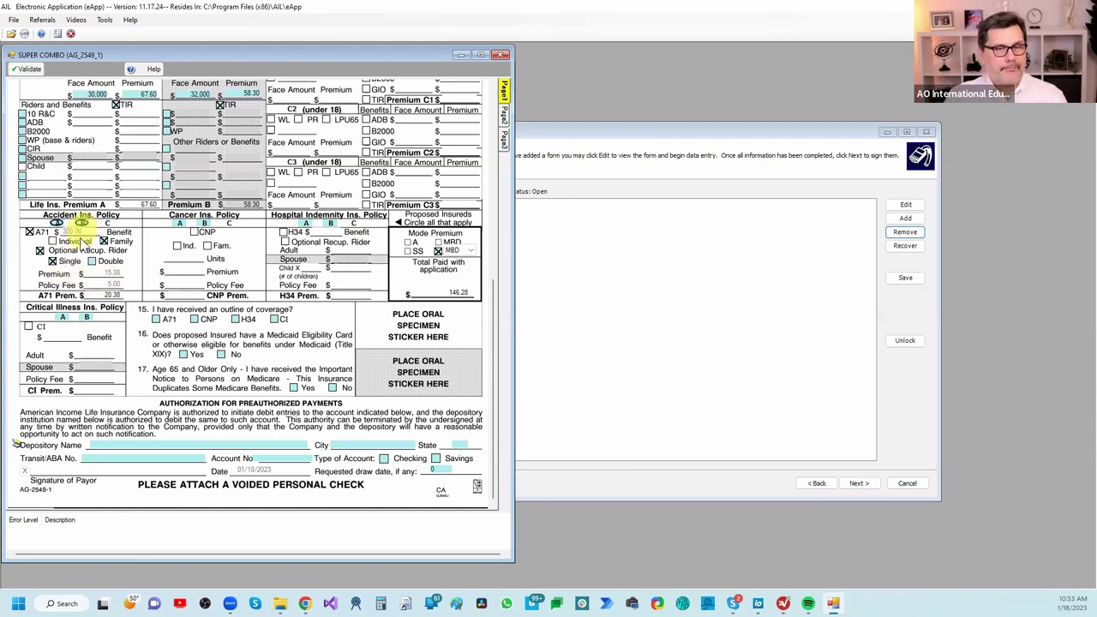
# Switch accident coverage to double and back to single, then drop and restore the recuperation rider.
pyautogui.click(93, 262)
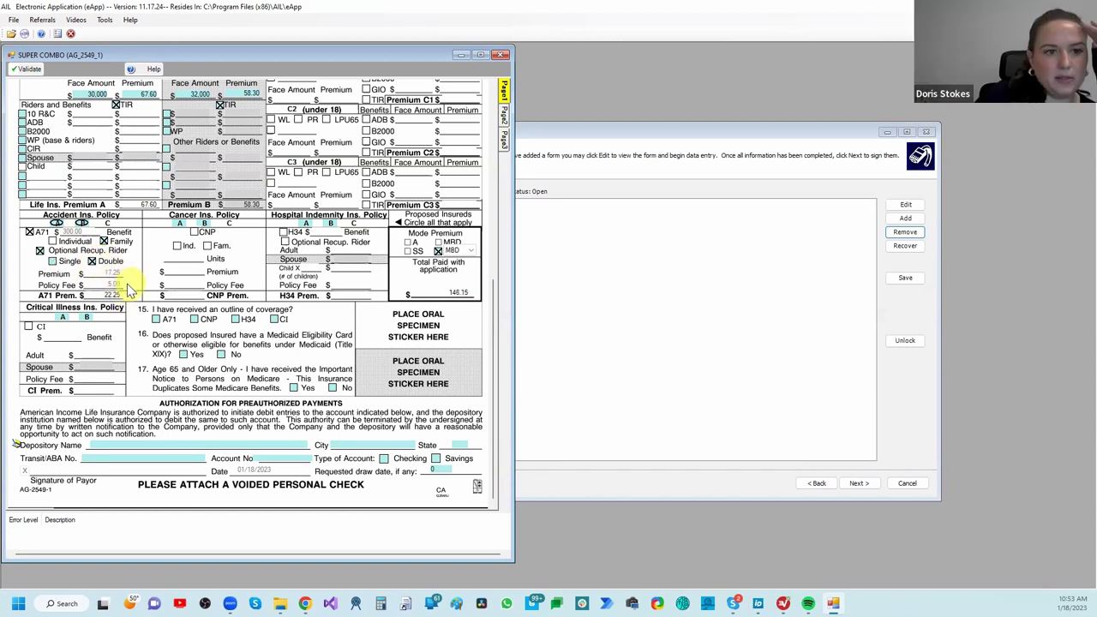
pyautogui.click(52, 261)
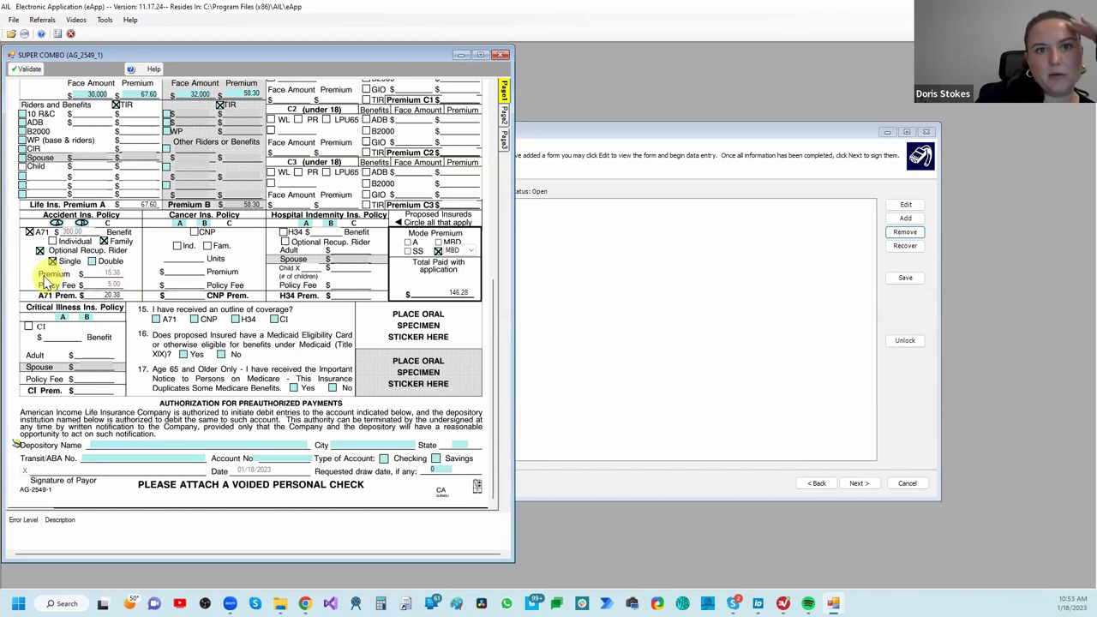
pyautogui.click(39, 250)
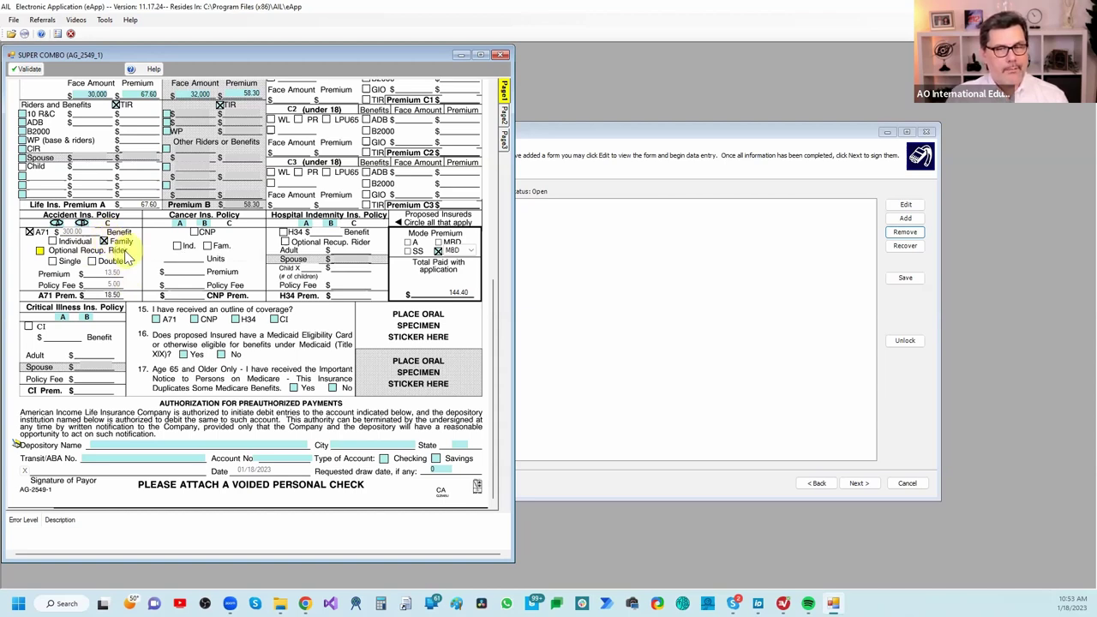
pyautogui.click(40, 251)
pyautogui.click(52, 260)
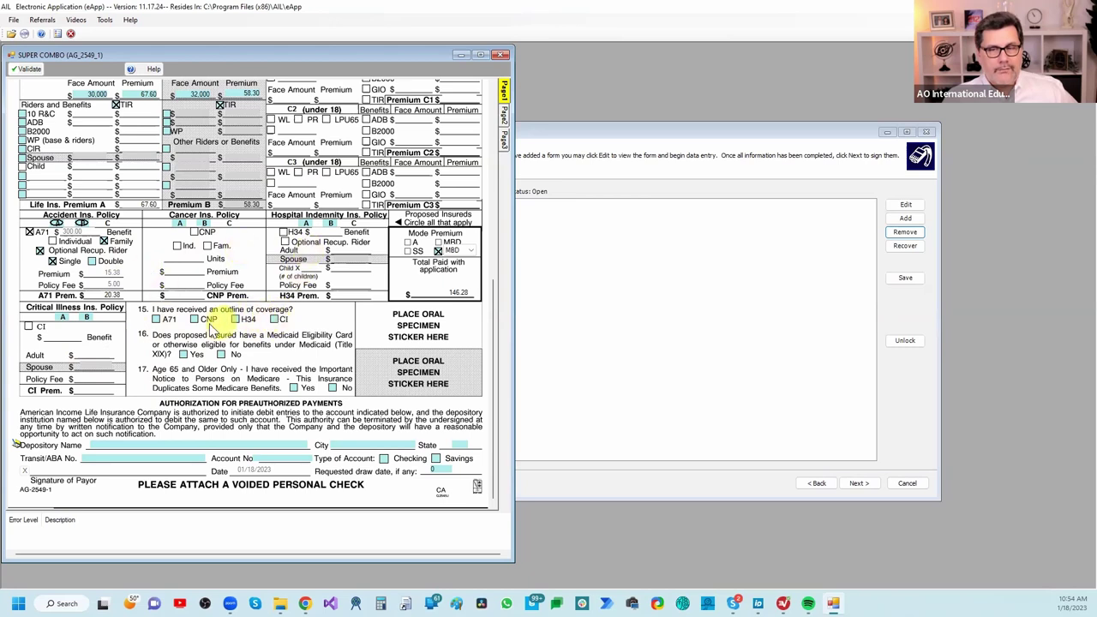
# Check and uncheck A71 in question 15, moving the package wizard to the right of the form.
pyautogui.click(156, 319)
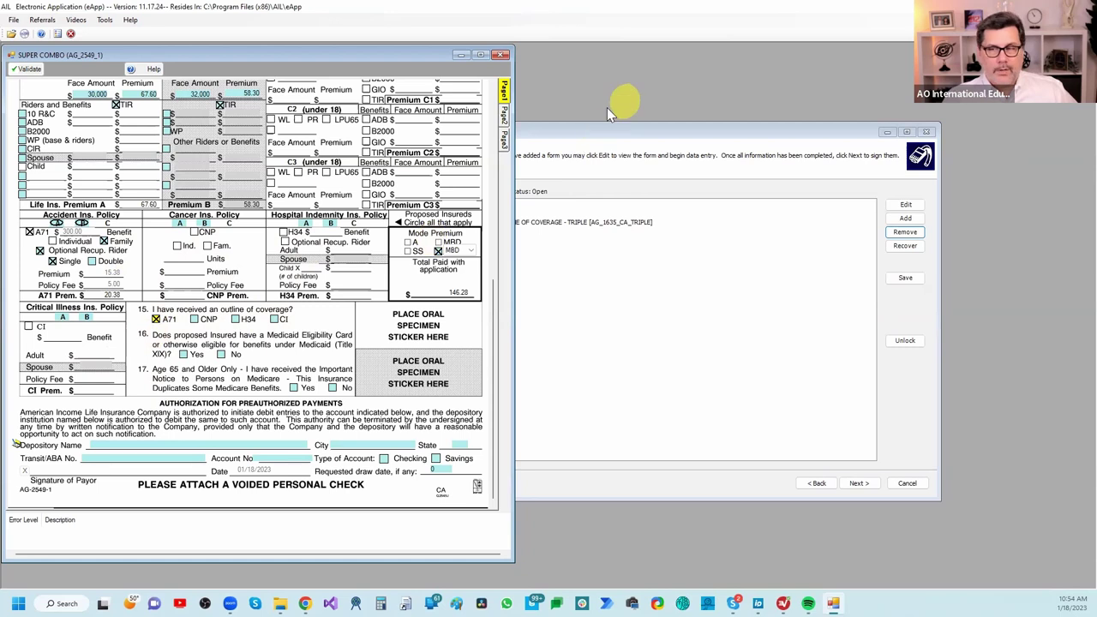
pyautogui.click(593, 134)
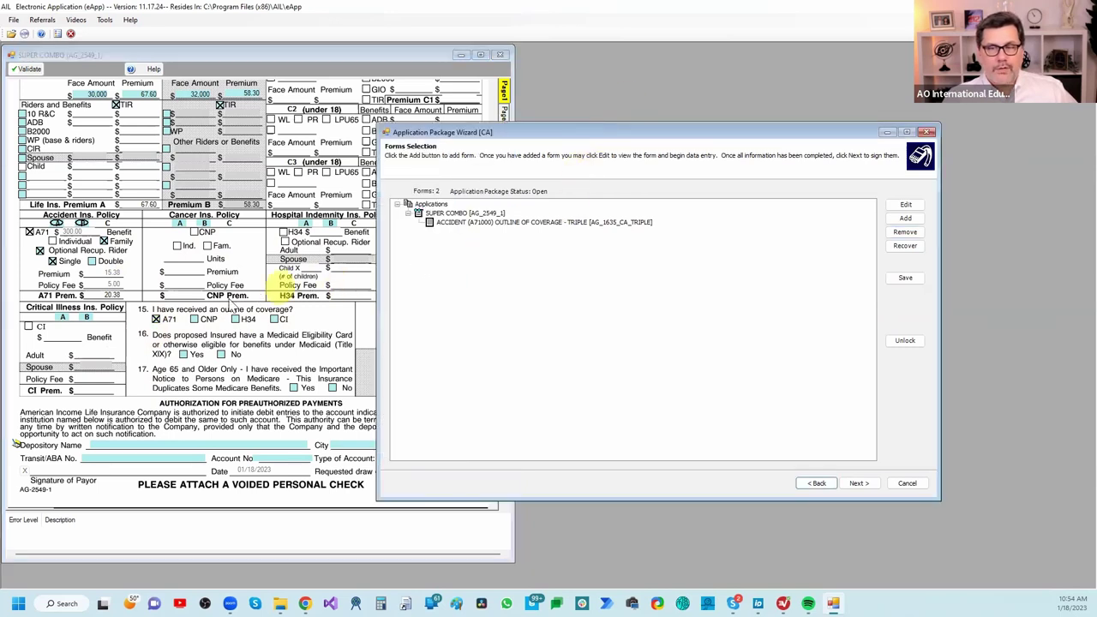
pyautogui.click(156, 319)
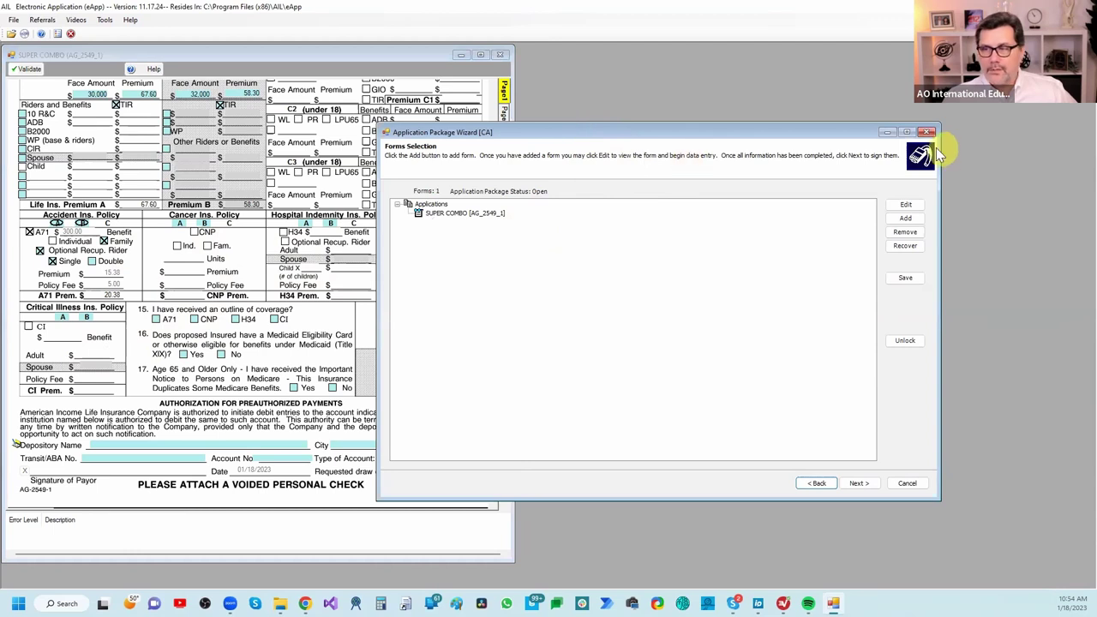
pyautogui.moveTo(779, 128); pyautogui.dragTo(917, 137)
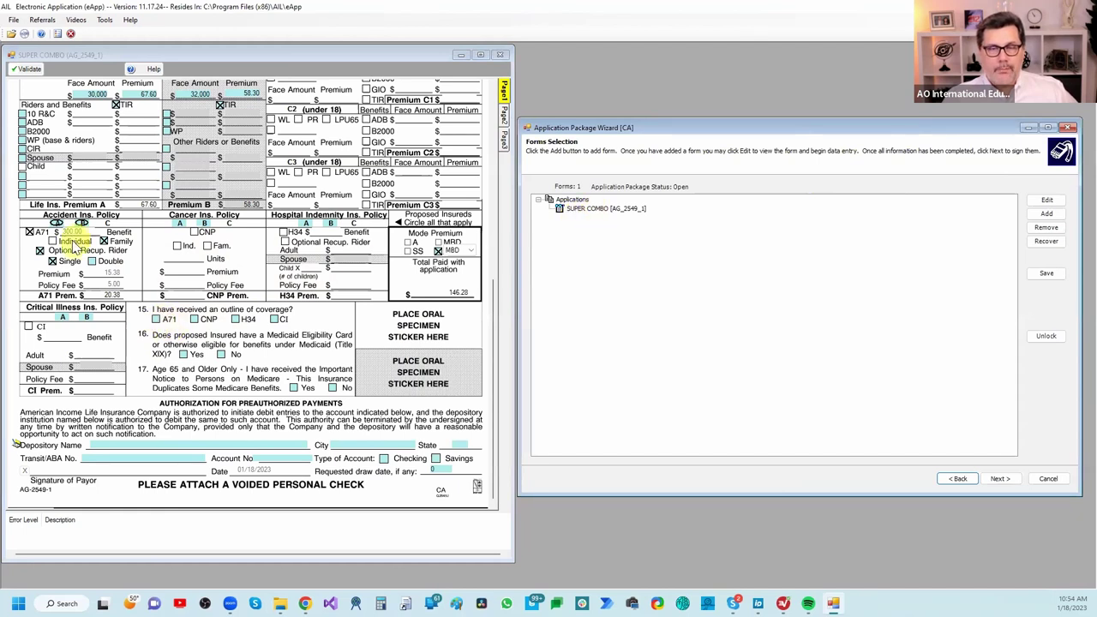
# Tick A71 in question 15 to add ACCIDENT (A71000) OUTLINE OF COVERAGE - TRIPLE.
pyautogui.click(156, 319)
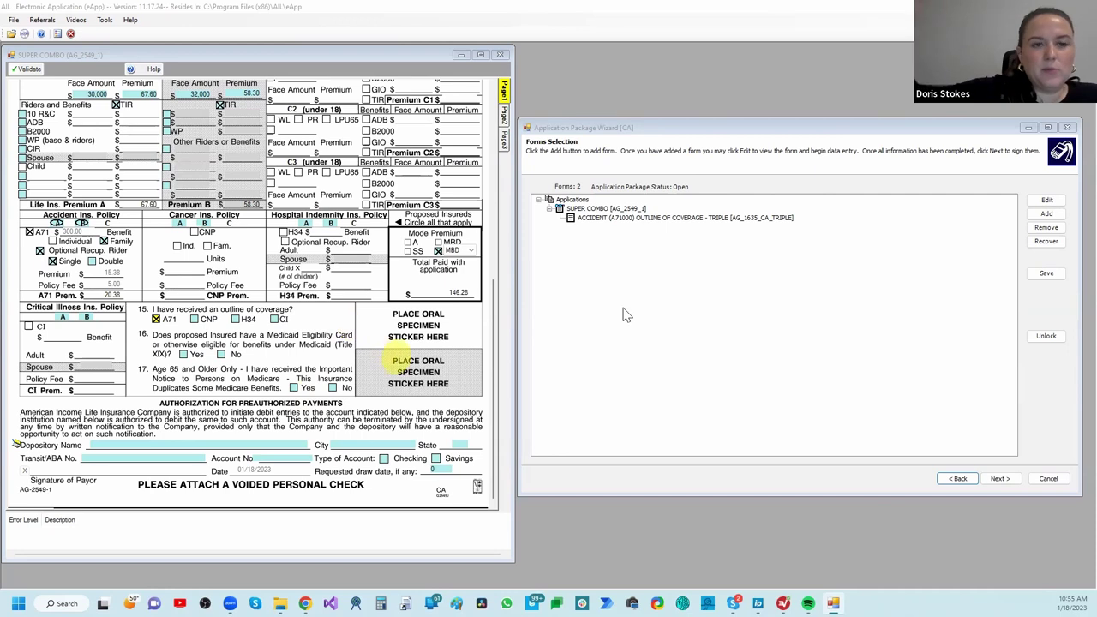
pyautogui.click(667, 128)
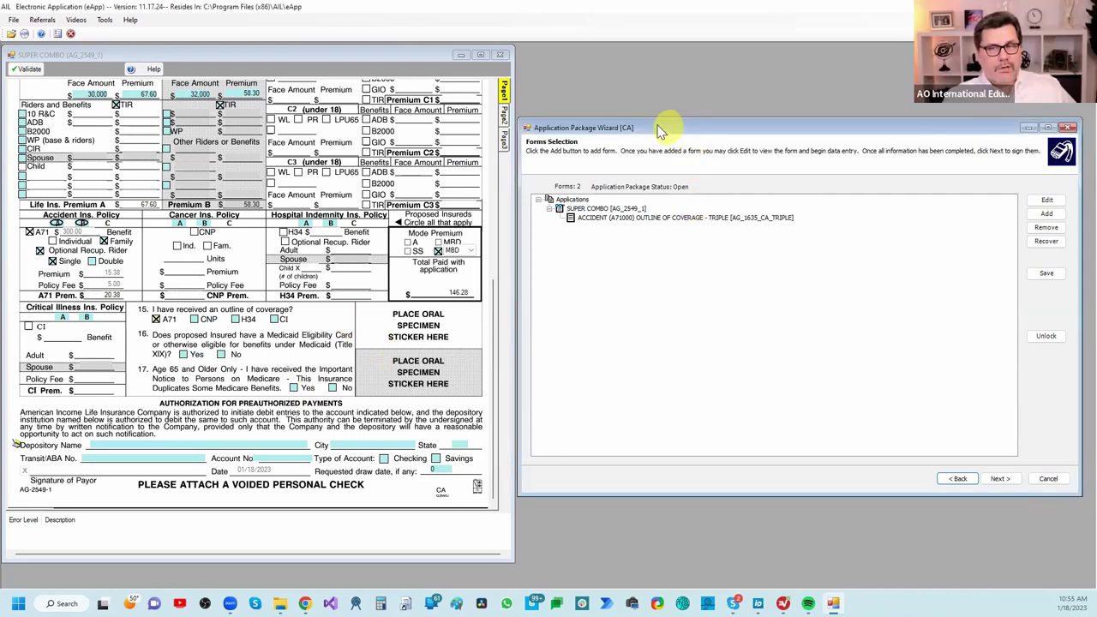
pyautogui.moveTo(659, 129); pyautogui.dragTo(508, 135)
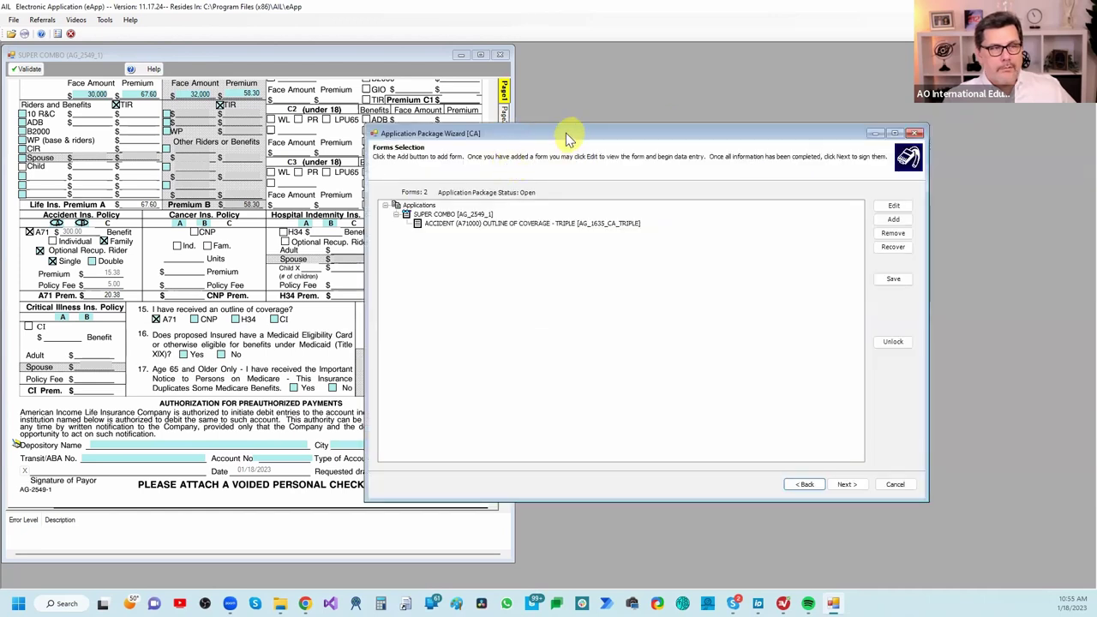
pyautogui.moveTo(566, 135); pyautogui.dragTo(533, 128)
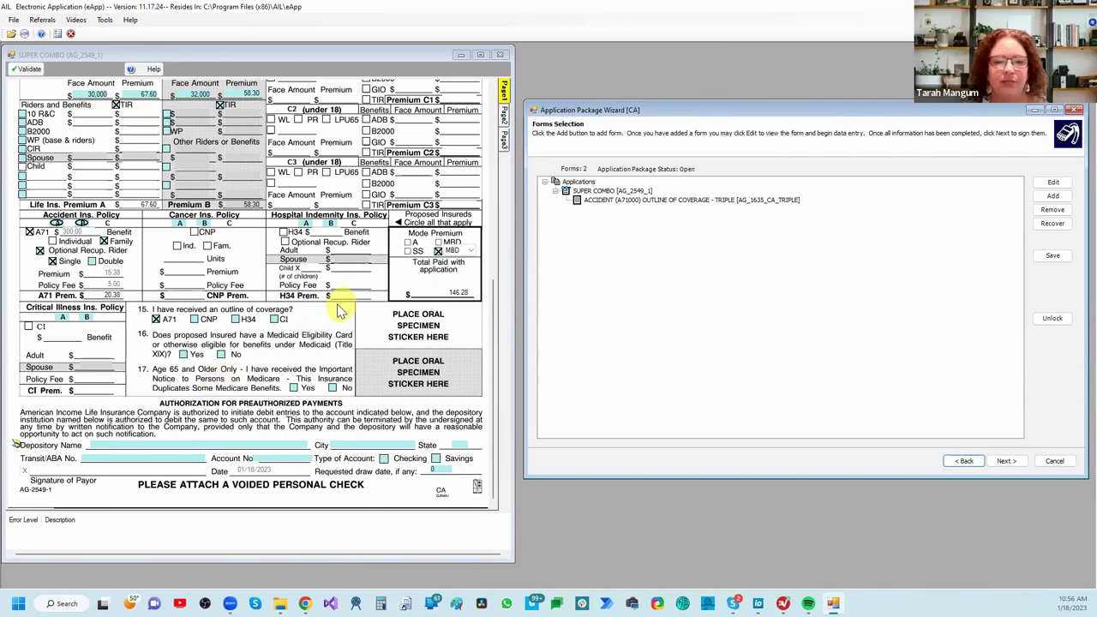
pyautogui.click(454, 66)
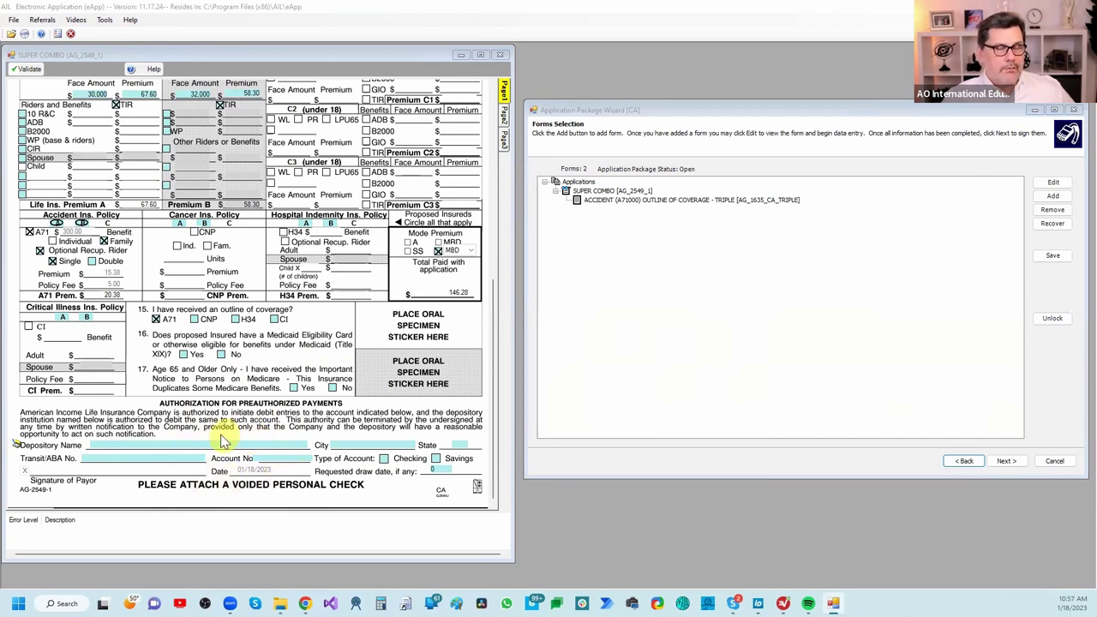
# Scroll the Super Combo form back to the top of Page 1.
pyautogui.scroll(5, 224, 437)
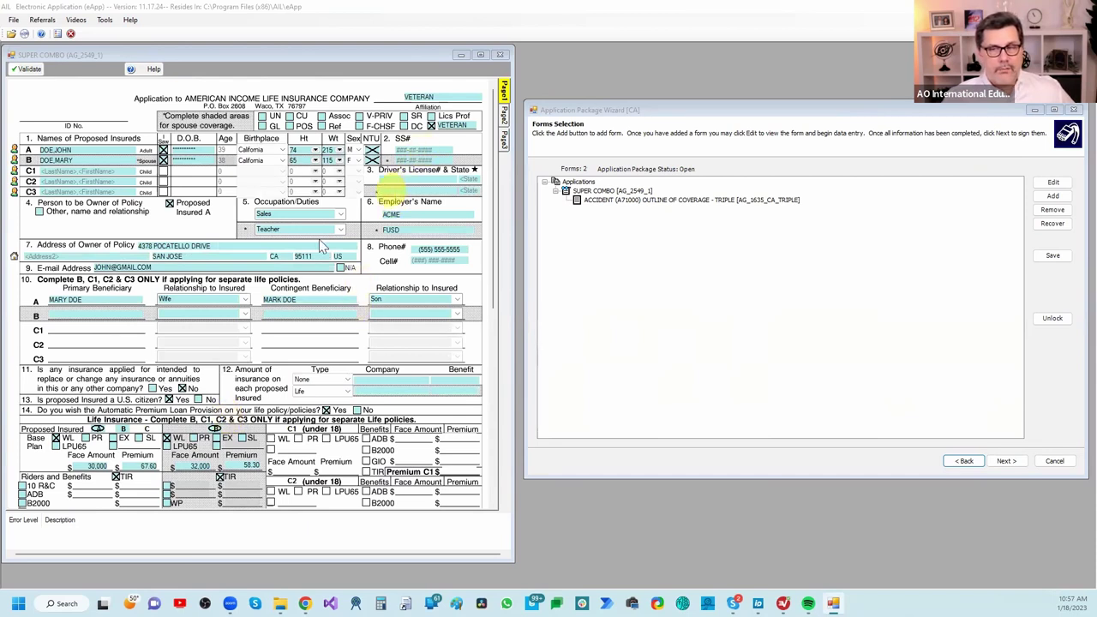
pyautogui.scroll(-5, 189, 334)
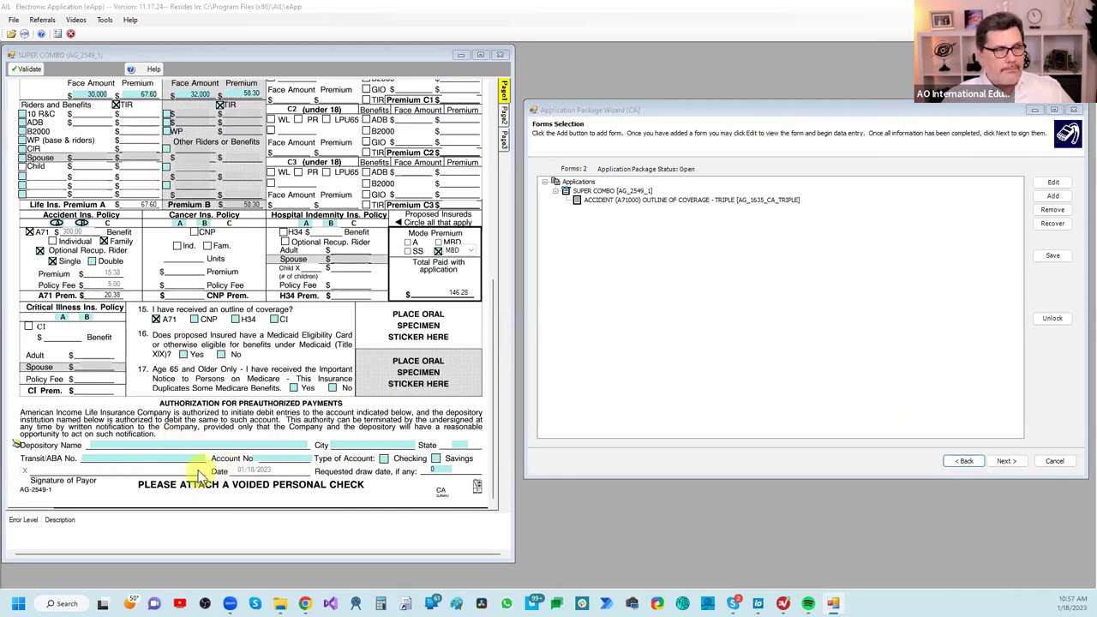
pyautogui.scroll(2, 199, 474)
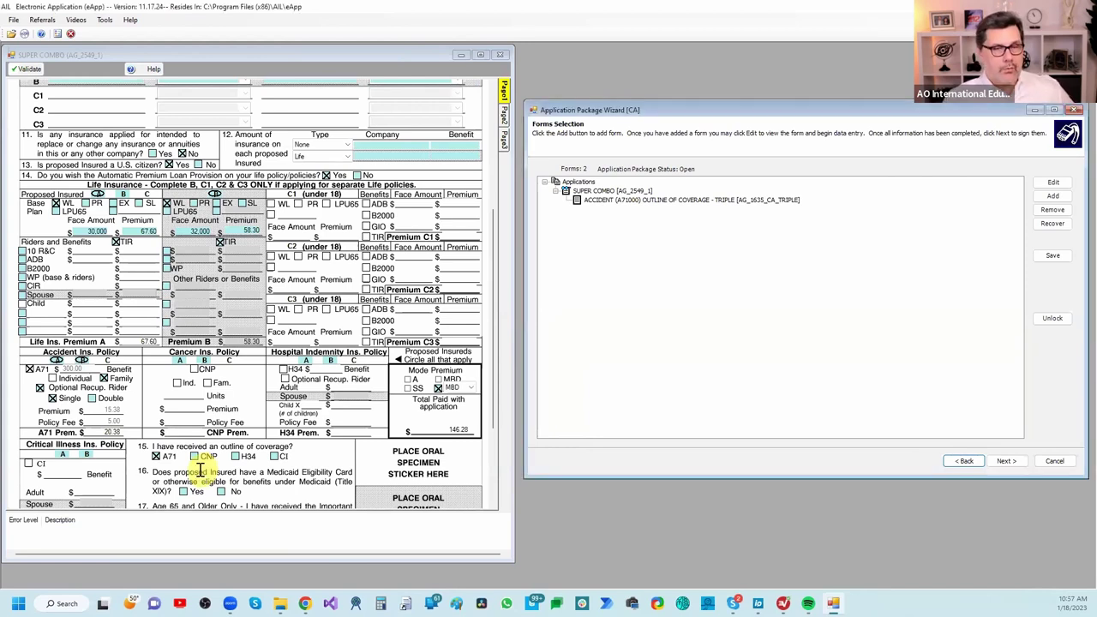
pyautogui.scroll(4, 193, 411)
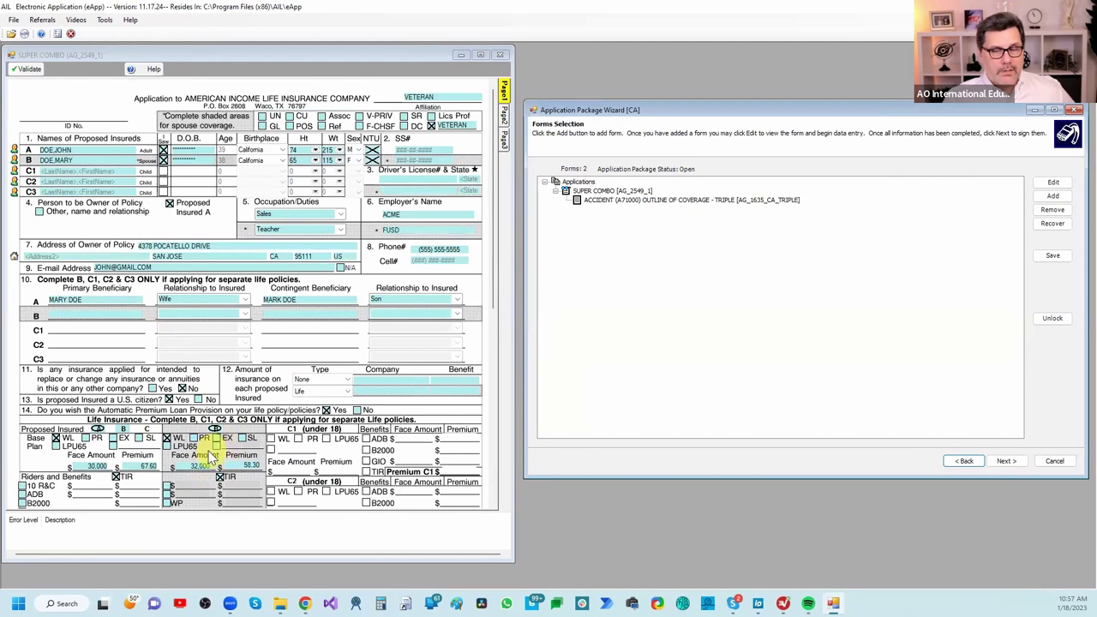
pyautogui.scroll(-1, 215, 446)
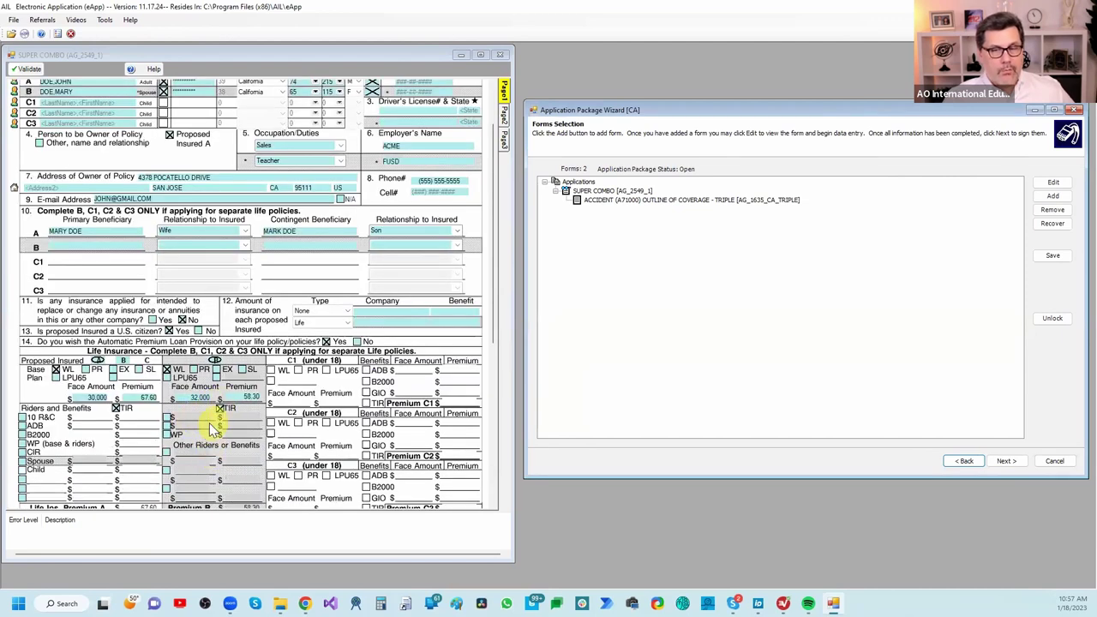
# Enter JOHN DOE (Husband) as row B primary beneficiary and MARK DOE (Son) as contingent.
pyautogui.click(76, 246)
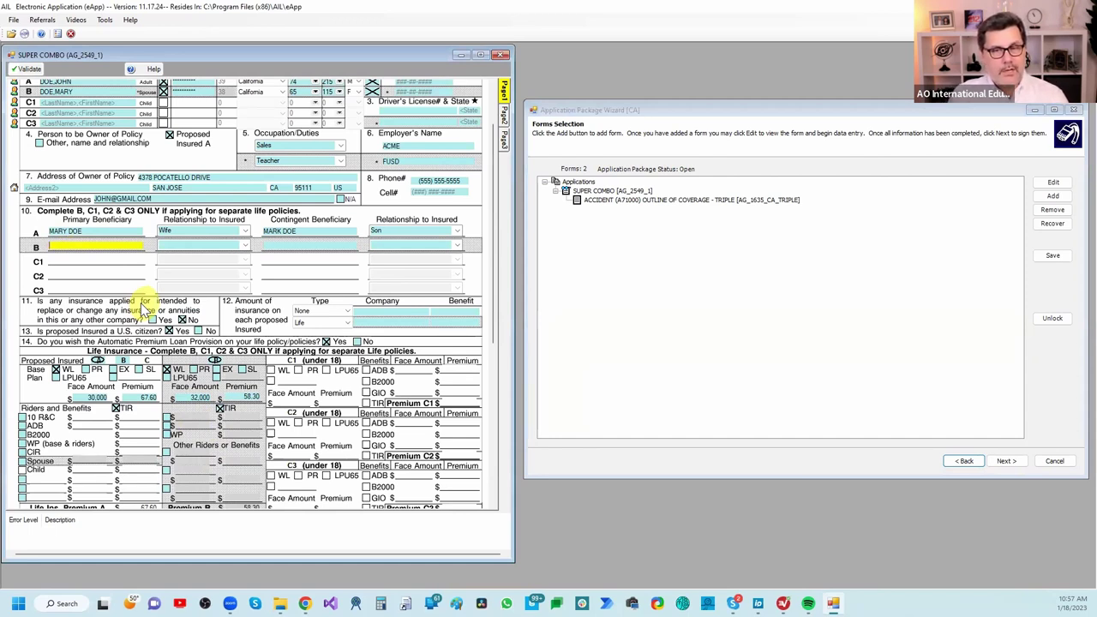
pyautogui.write('JOHN DOE')
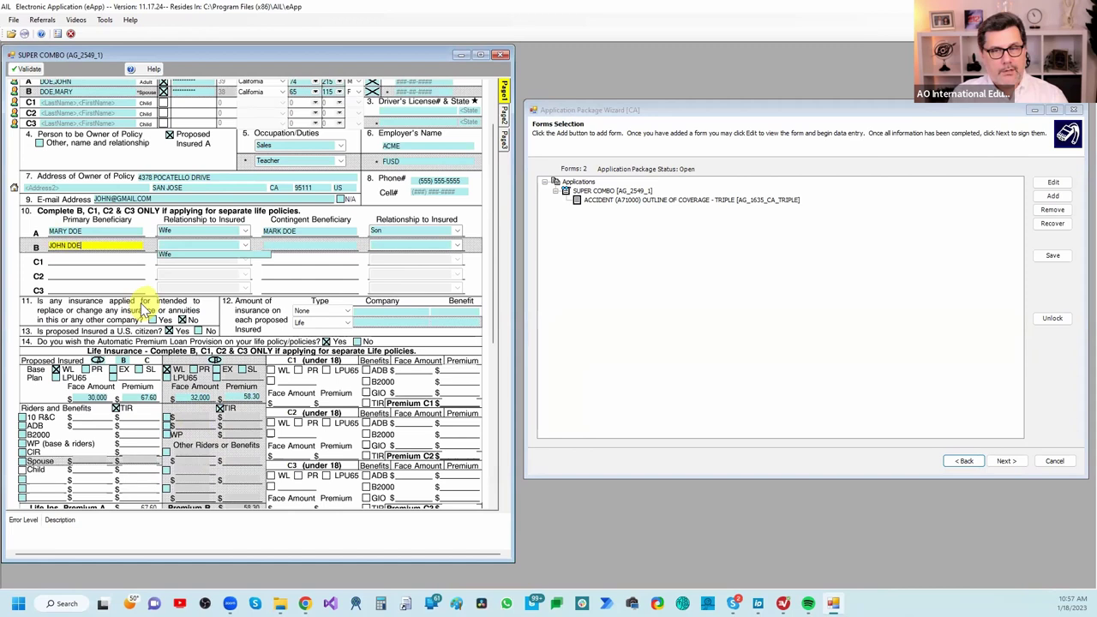
pyautogui.press('Tab')
pyautogui.write('Husband')
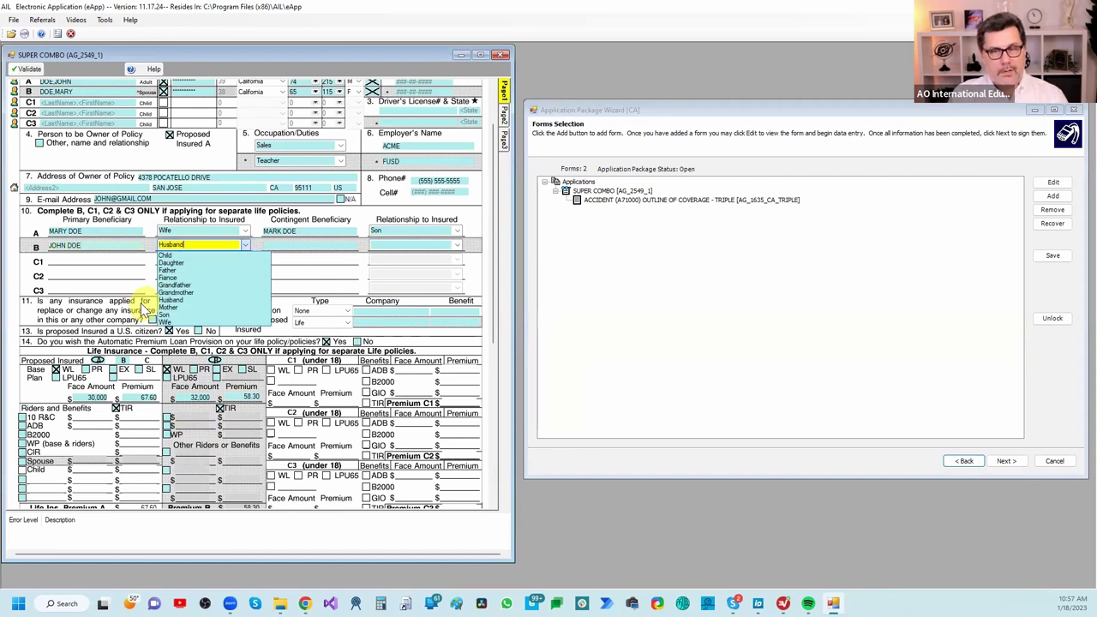
pyautogui.press('Tab')
pyautogui.write('MARK')
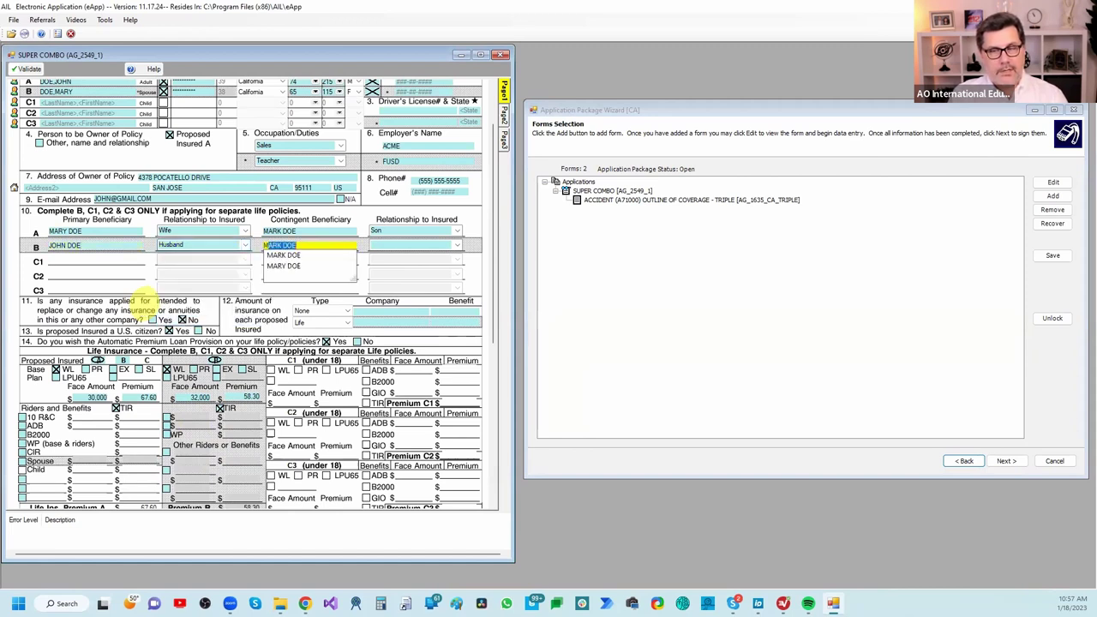
pyautogui.press('Tab')
pyautogui.write('Son')
pyautogui.press('Tab')
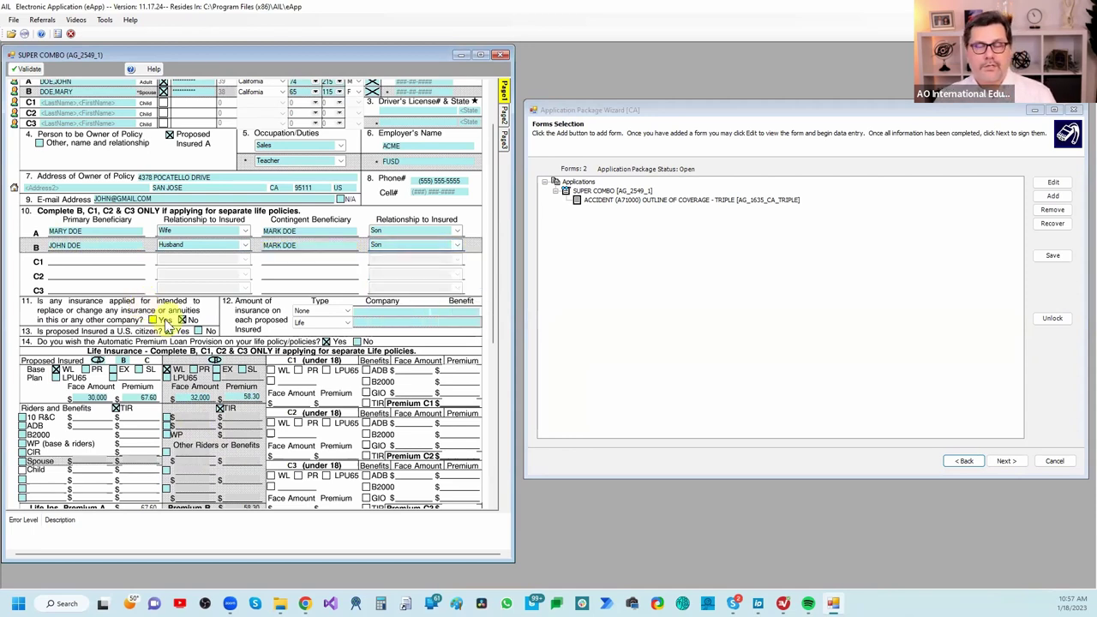
pyautogui.scroll(2, 263, 281)
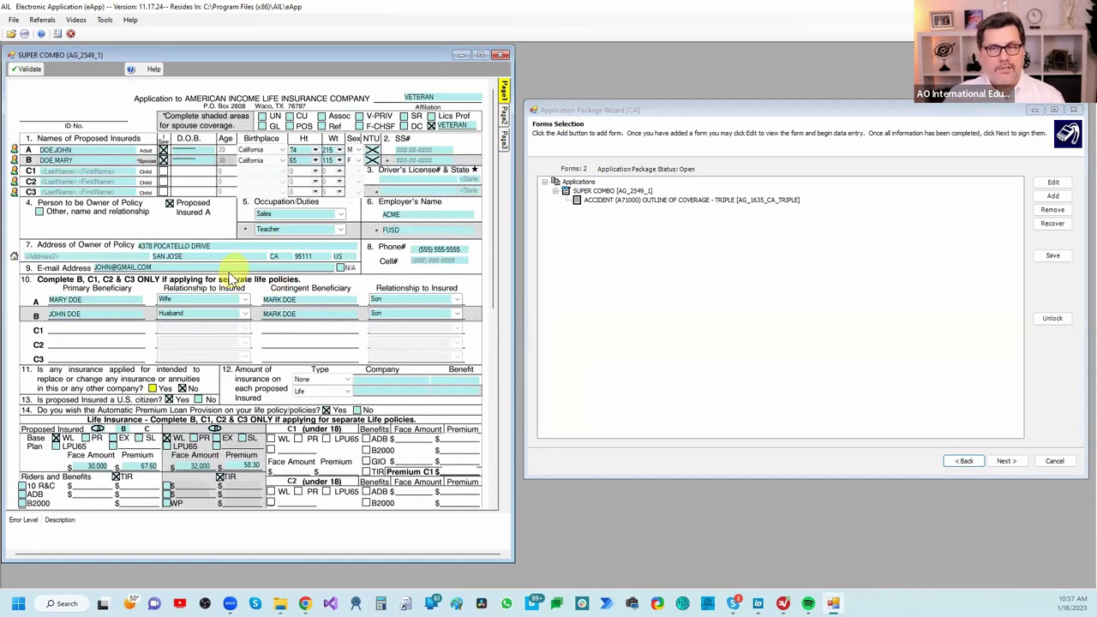
pyautogui.scroll(-10, 228, 277)
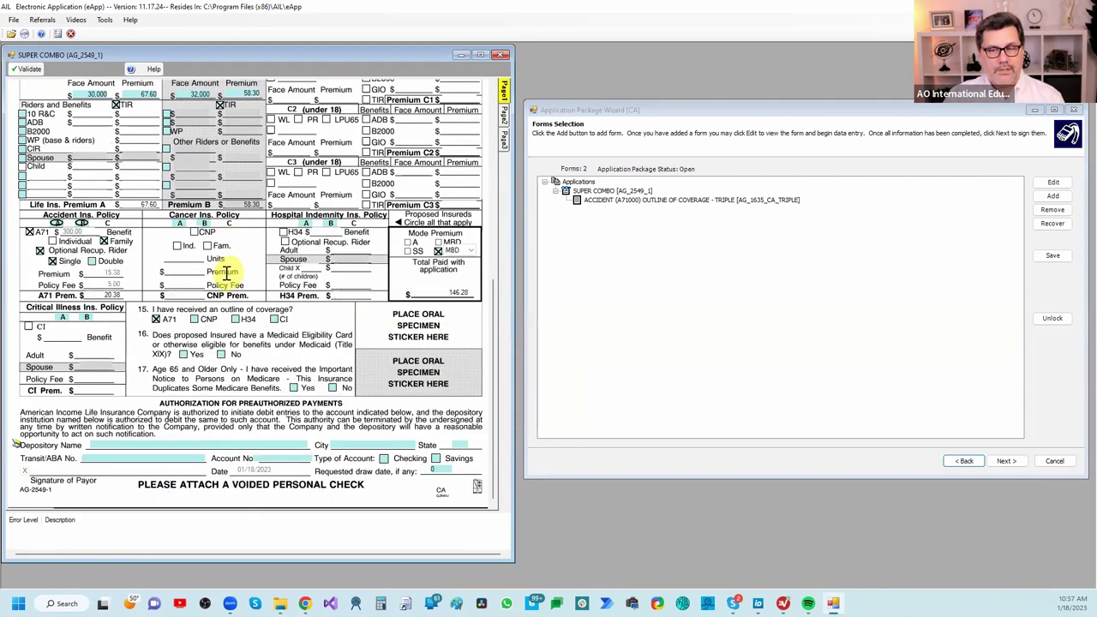
pyautogui.scroll(2, 225, 272)
pyautogui.scroll(-2, 228, 289)
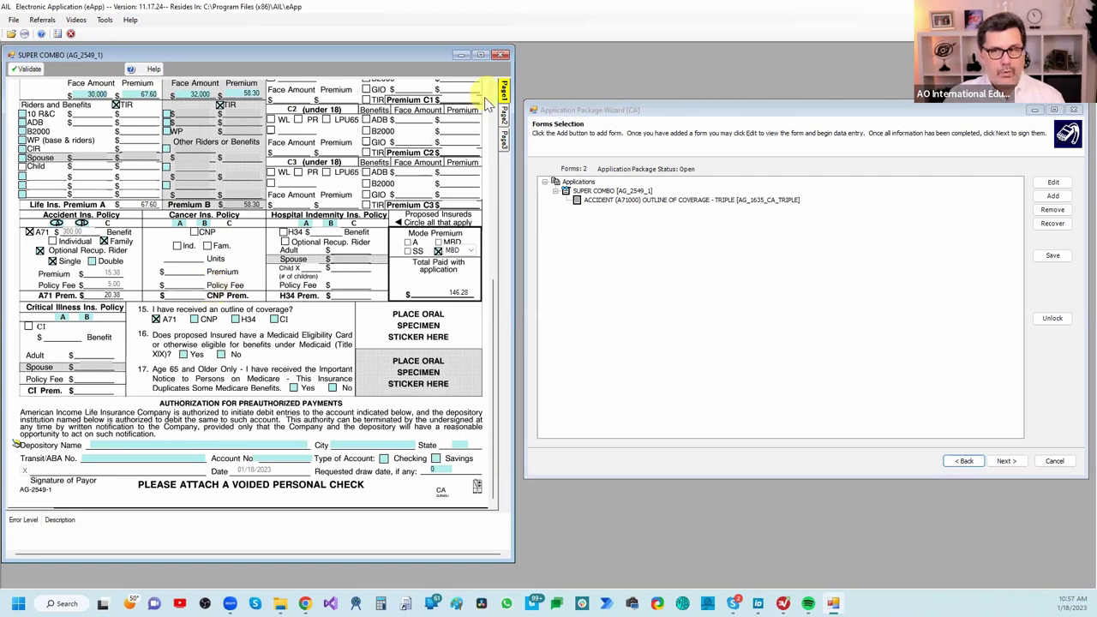
pyautogui.click(505, 118)
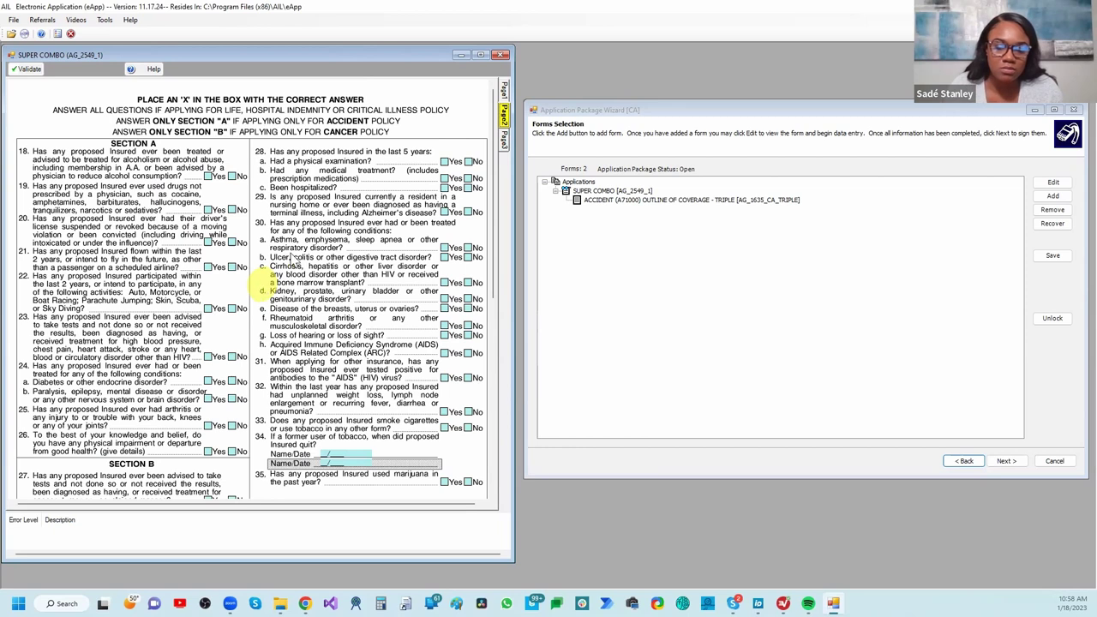
pyautogui.click(504, 89)
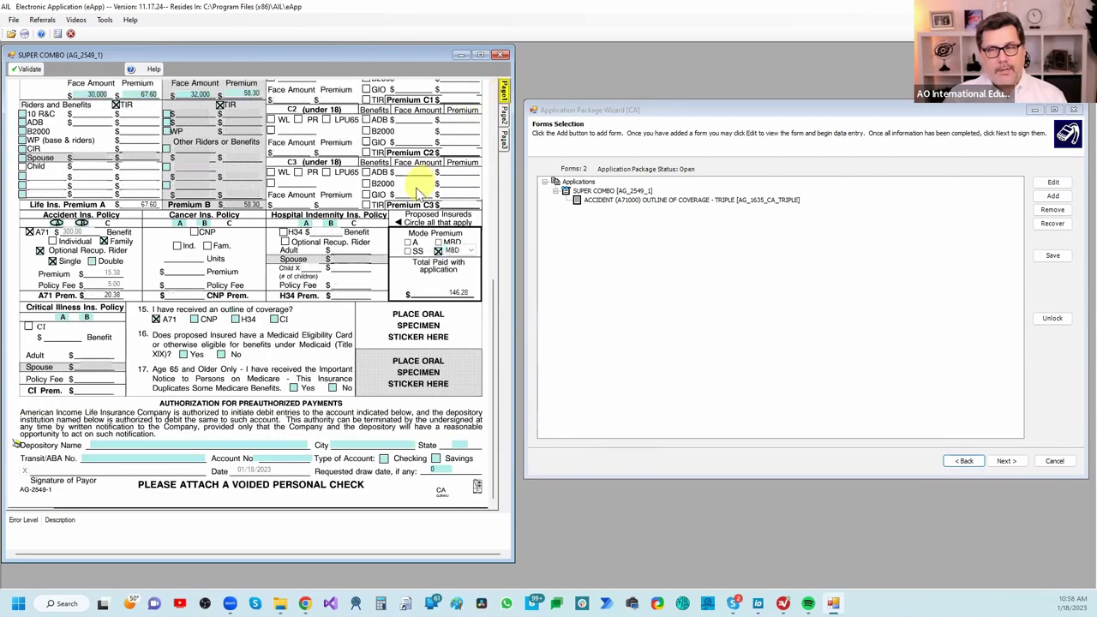
# Scroll to the top of Page 1, then switch to the Page 2 health questions.
pyautogui.scroll(10, 420, 159)
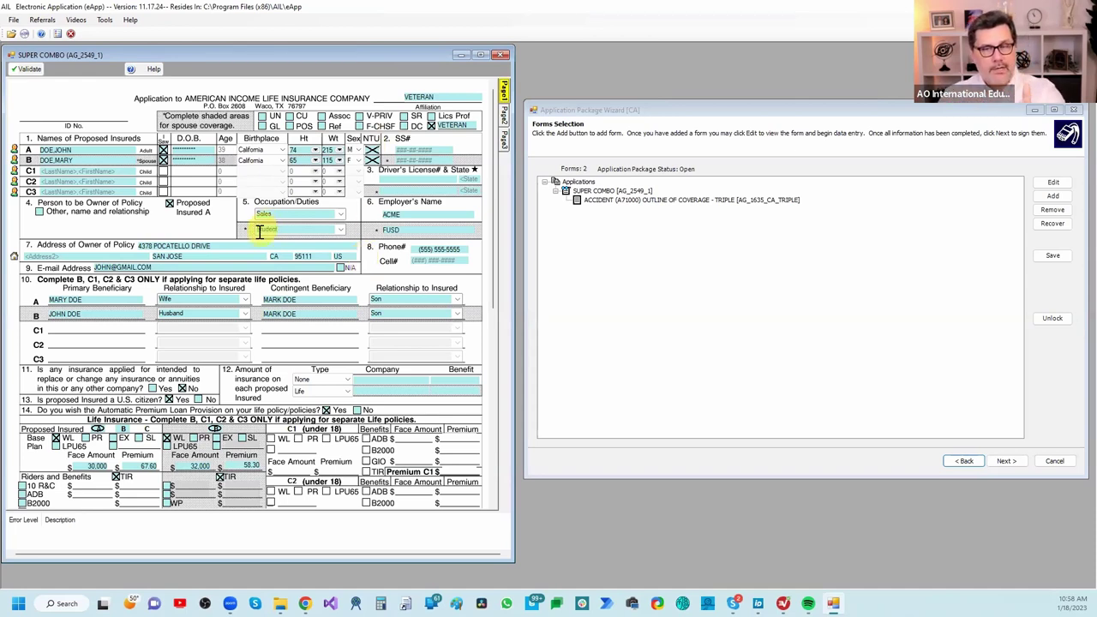
pyautogui.click(504, 115)
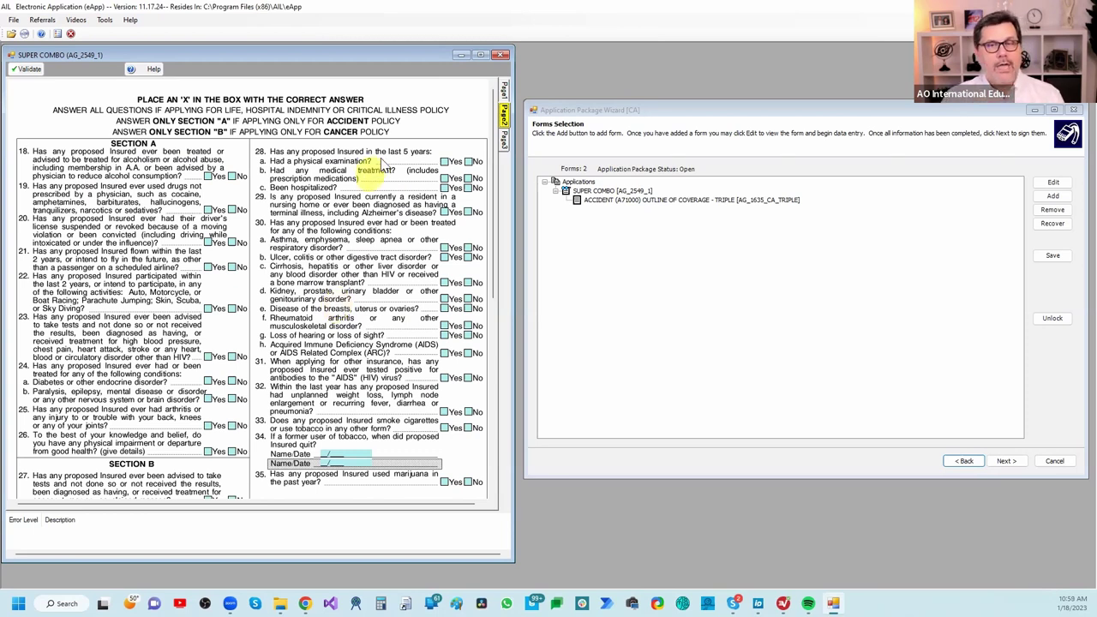
# Move between Page 1 and Page 2 of the Super Combo form, finishing on Page 1.
pyautogui.scroll(-8, 334, 308)
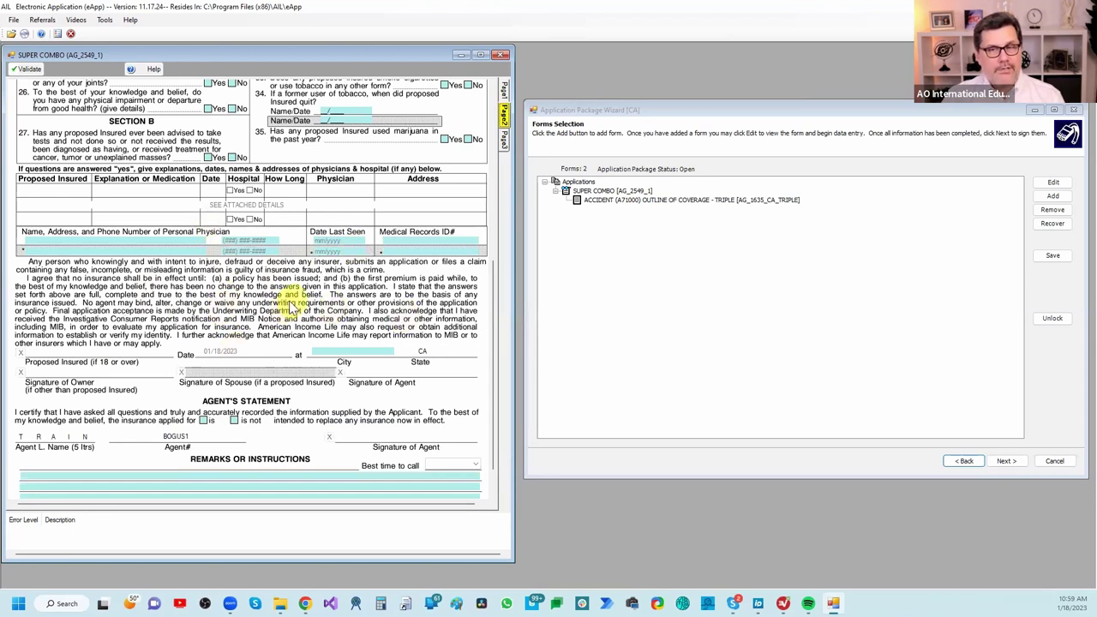
pyautogui.scroll(10, 291, 310)
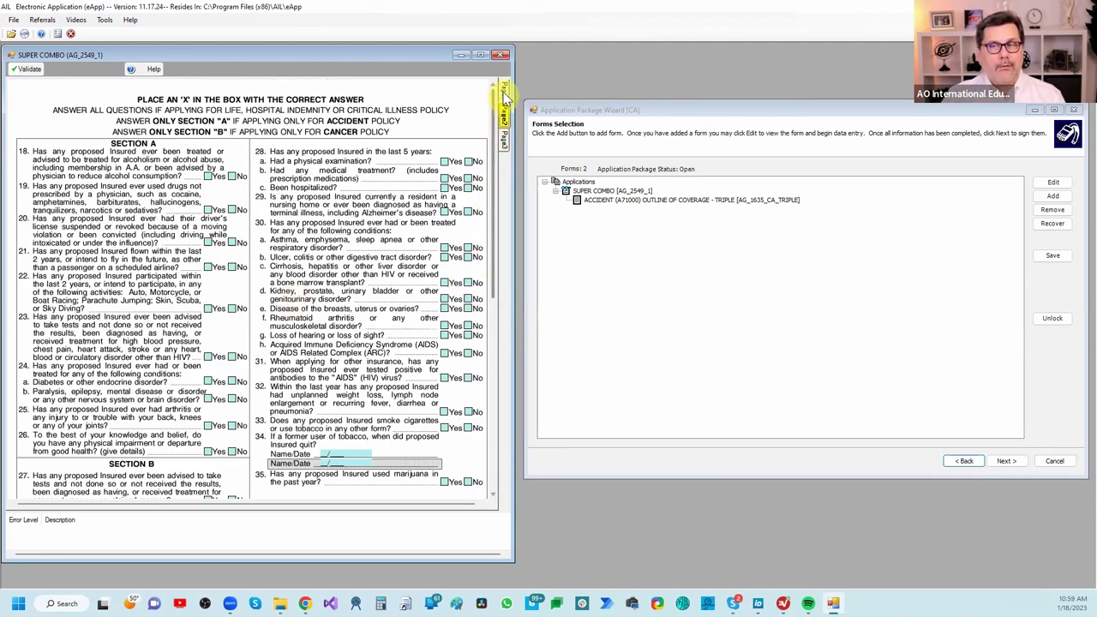
pyautogui.click(504, 89)
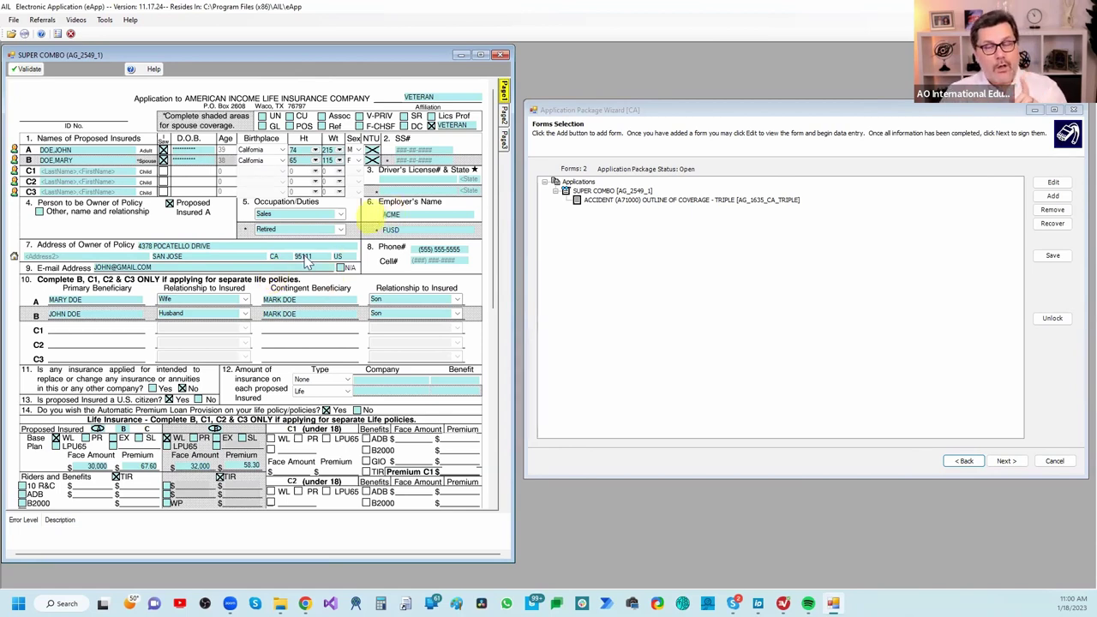
pyautogui.scroll(-5, 291, 283)
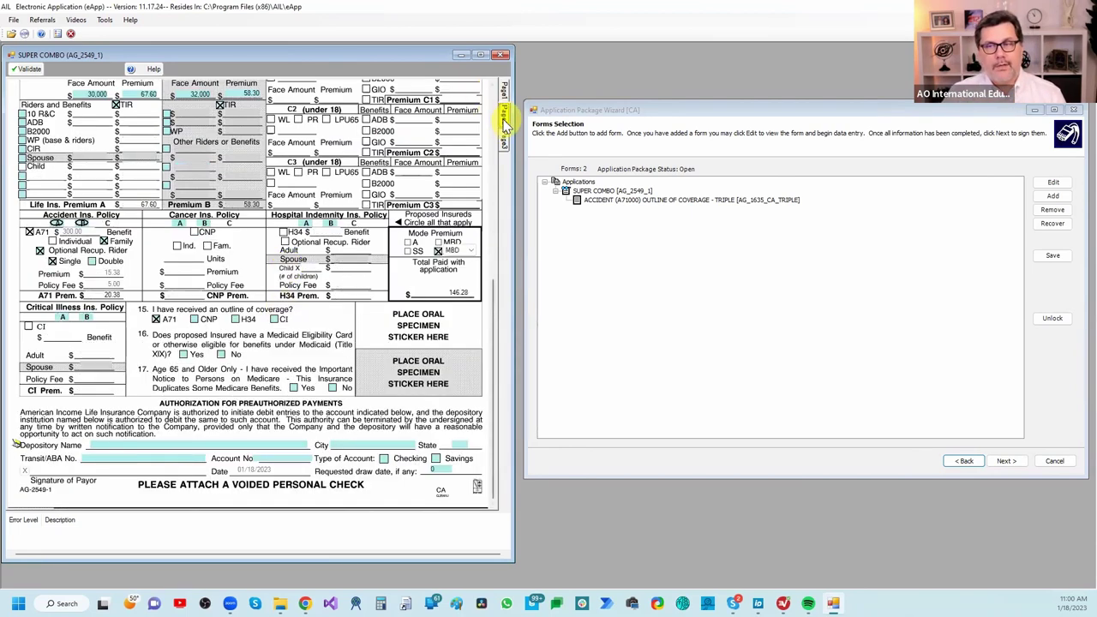
pyautogui.click(504, 116)
pyautogui.scroll(-5, 246, 270)
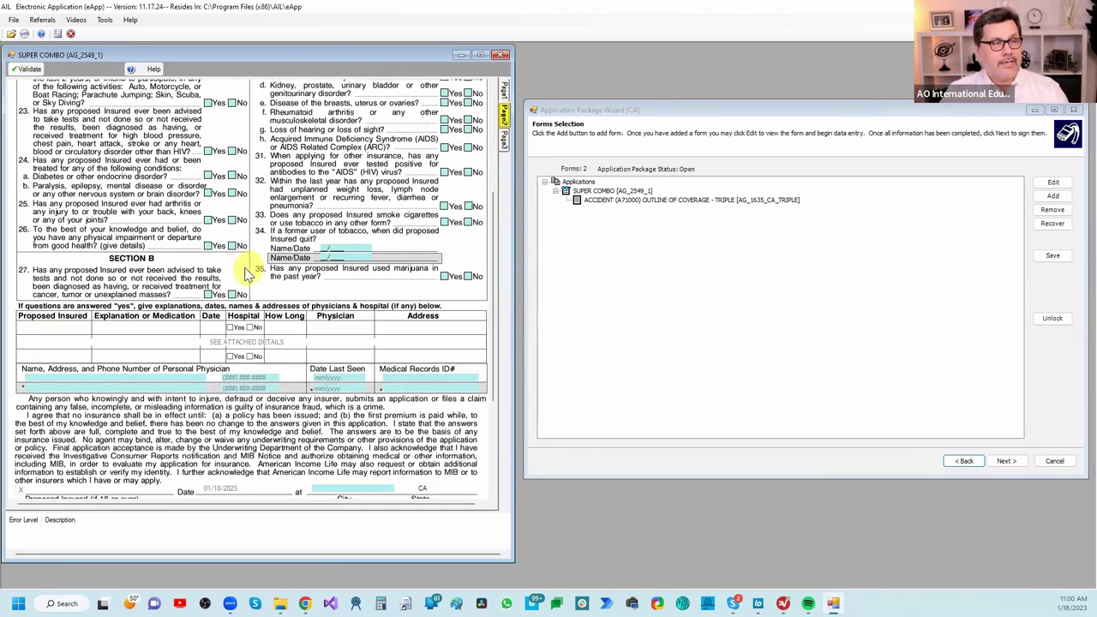
pyautogui.scroll(5, 246, 272)
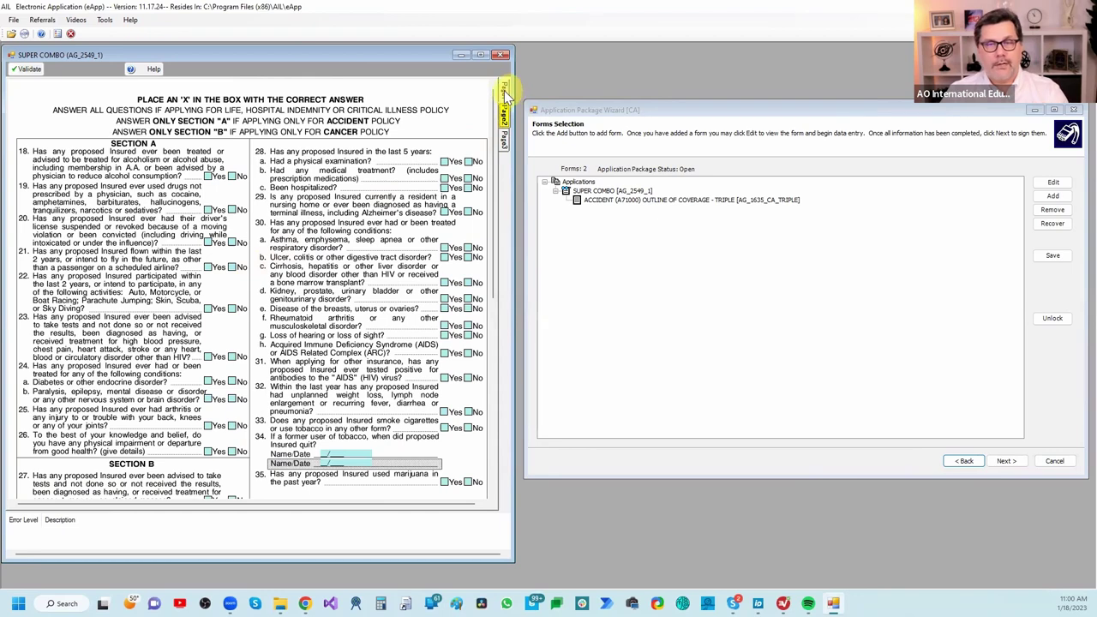
pyautogui.click(504, 93)
pyautogui.scroll(3, 376, 231)
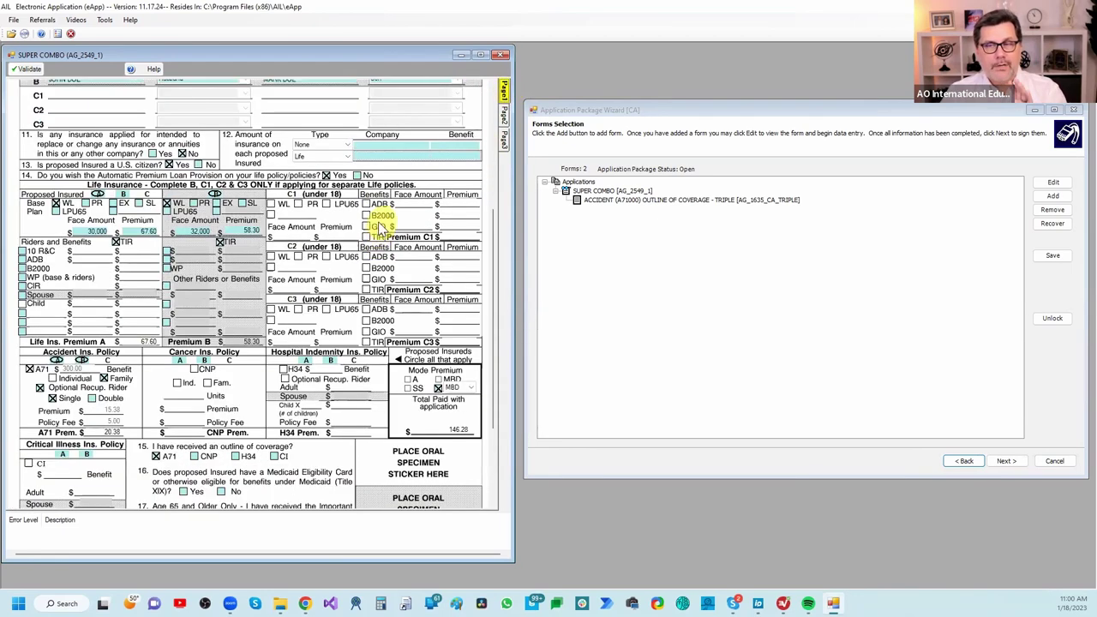
pyautogui.scroll(-3, 379, 225)
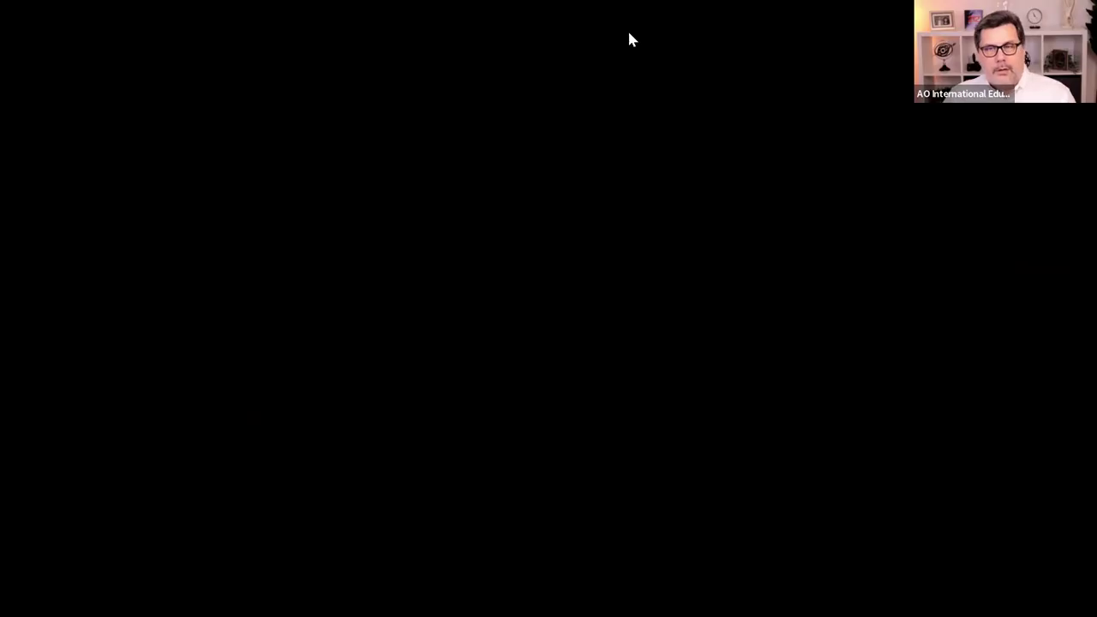
# Scroll the Super Combo form up to the top of Page 1.
pyautogui.scroll(5, 362, 330)
pyautogui.scroll(5, 394, 205)
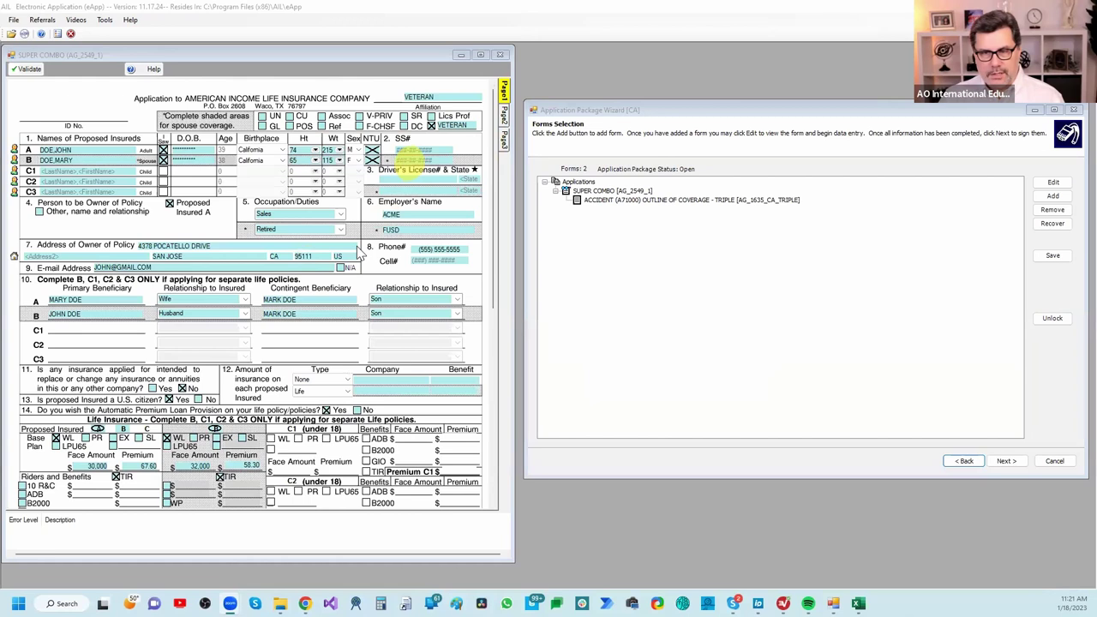
# Switch the Super Combo form to its Page 2 health questions.
pyautogui.click(504, 116)
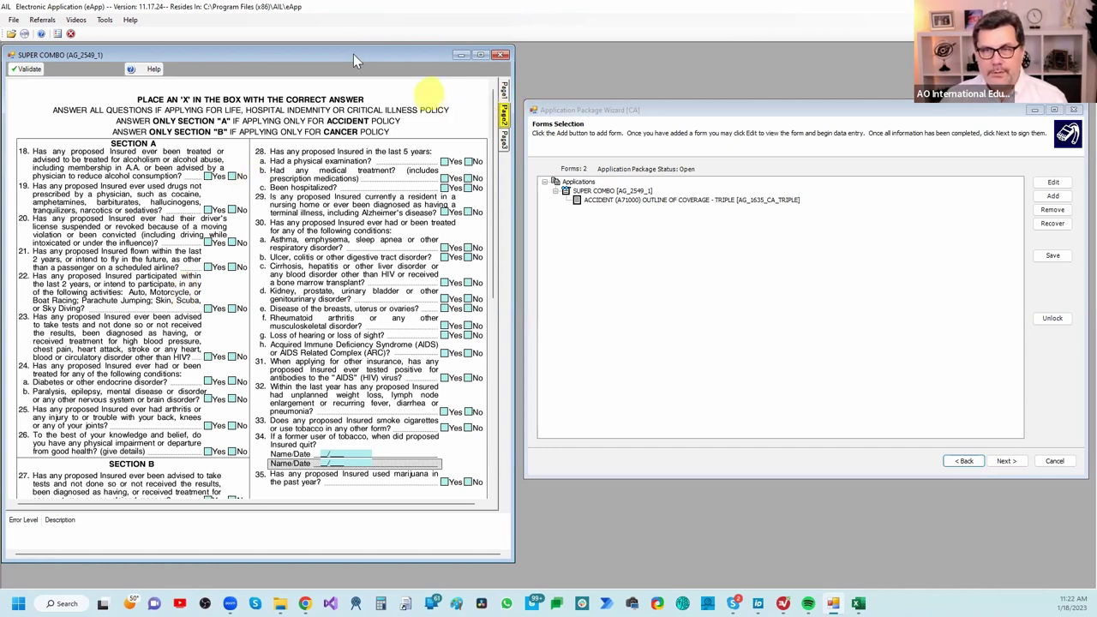
pyautogui.click(284, 19)
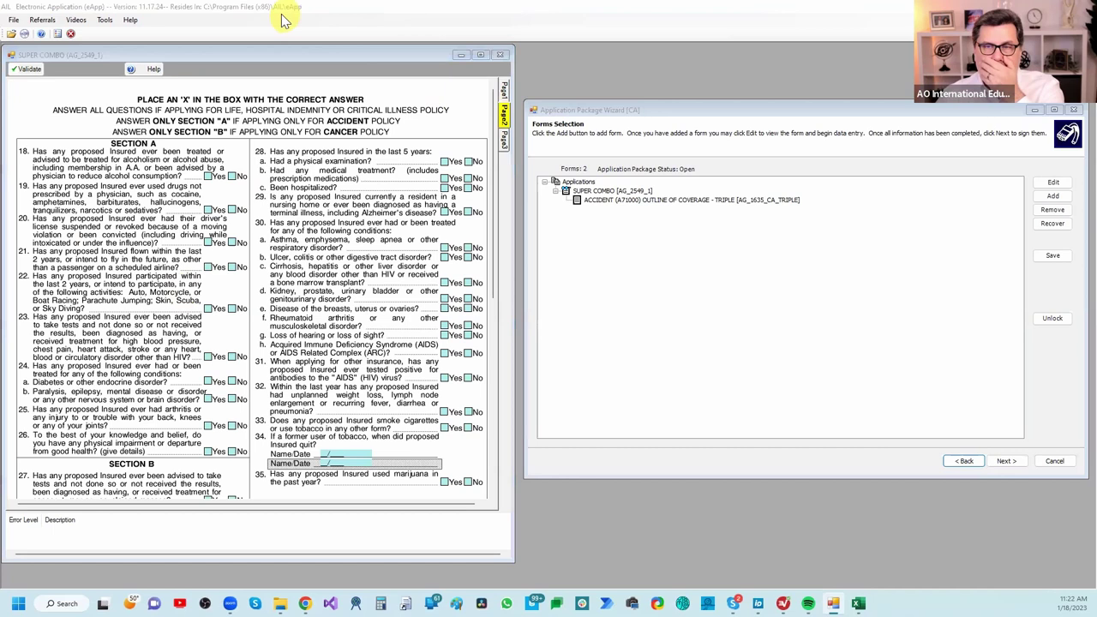
pyautogui.scroll(-1, 257, 321)
pyautogui.scroll(1, 257, 326)
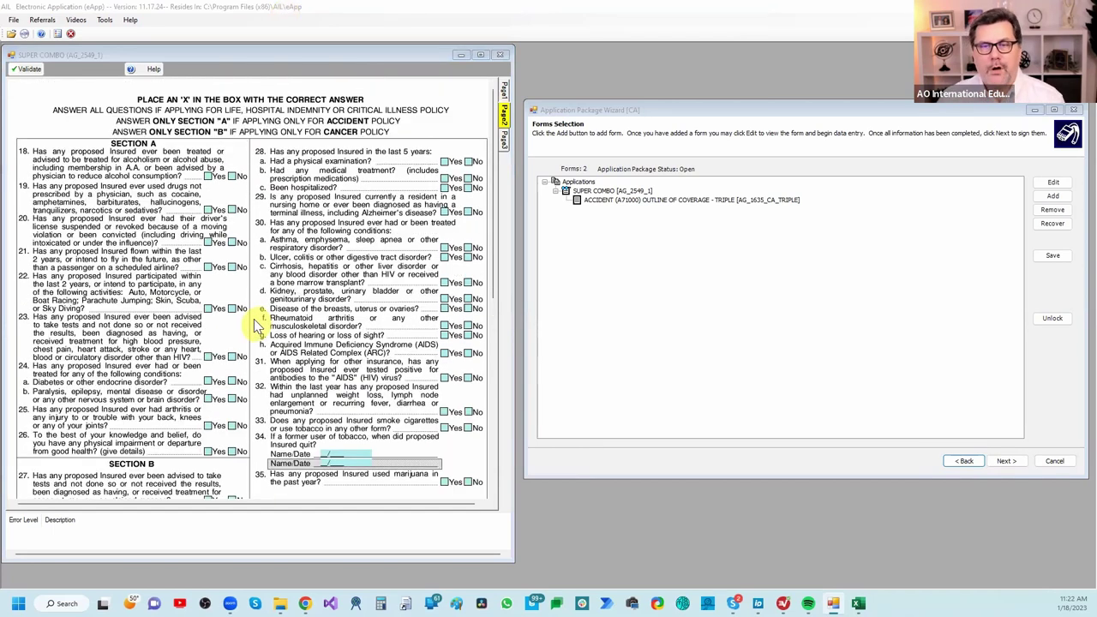
# Answer alcohol question 18 Yes, changing it from an initial No.
pyautogui.click(231, 176)
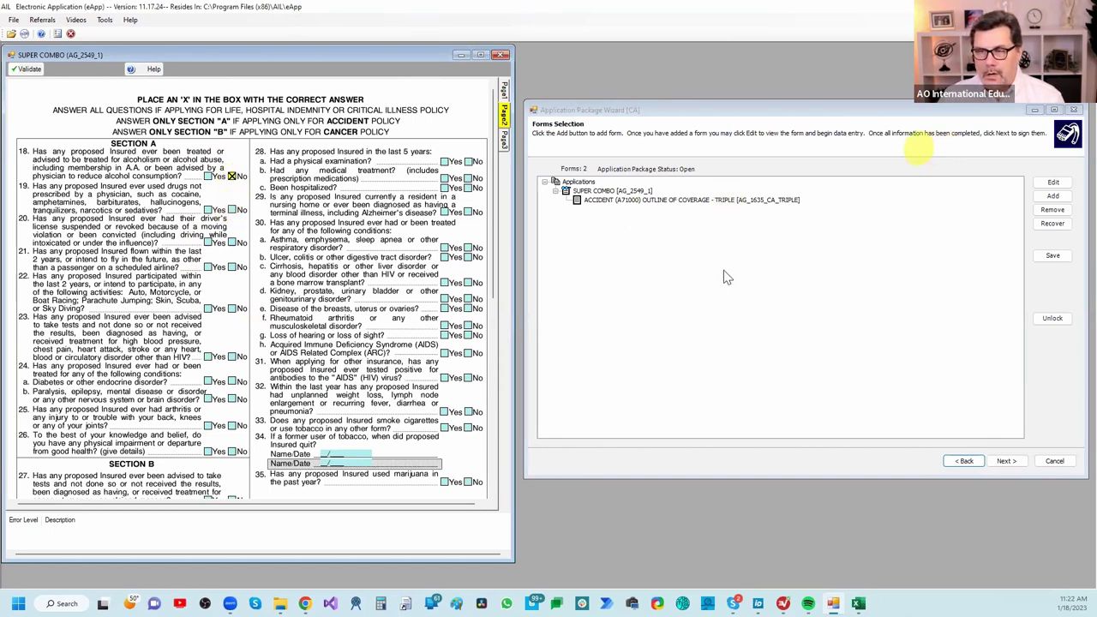
pyautogui.click(600, 216)
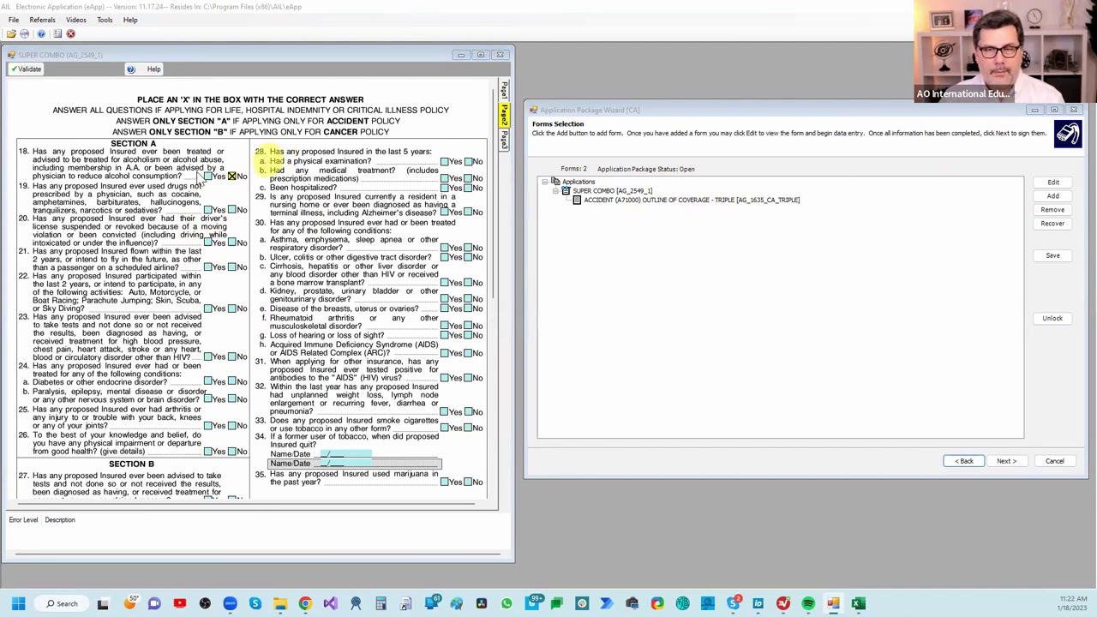
pyautogui.click(207, 177)
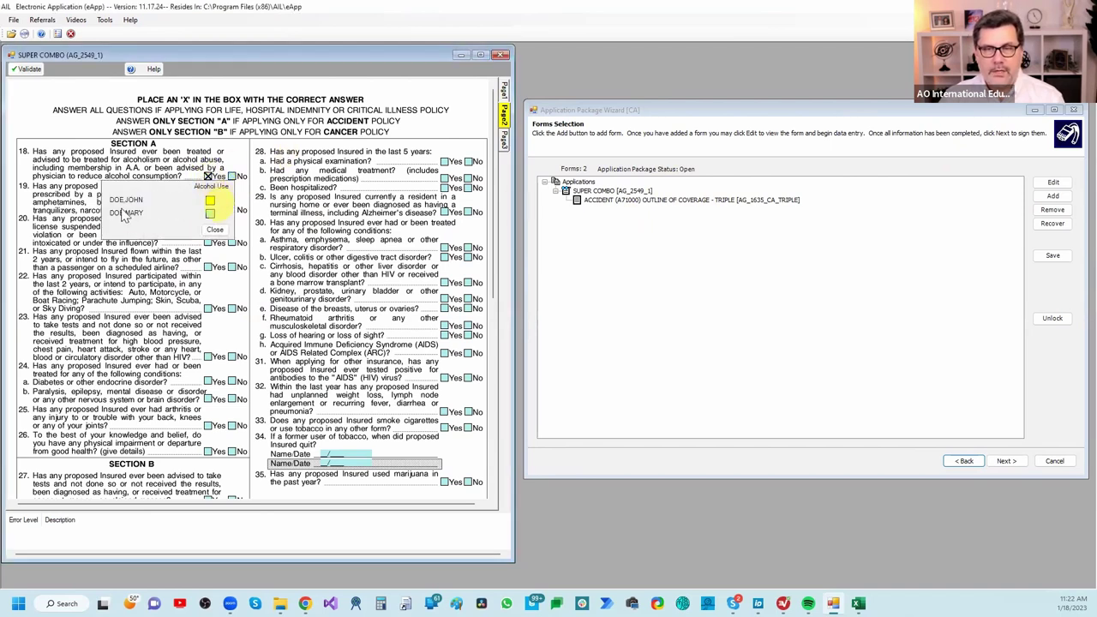
# Tick the first insured in the Alcohol Use popup, then set drug question 19 to No.
pyautogui.click(210, 202)
pyautogui.click(214, 230)
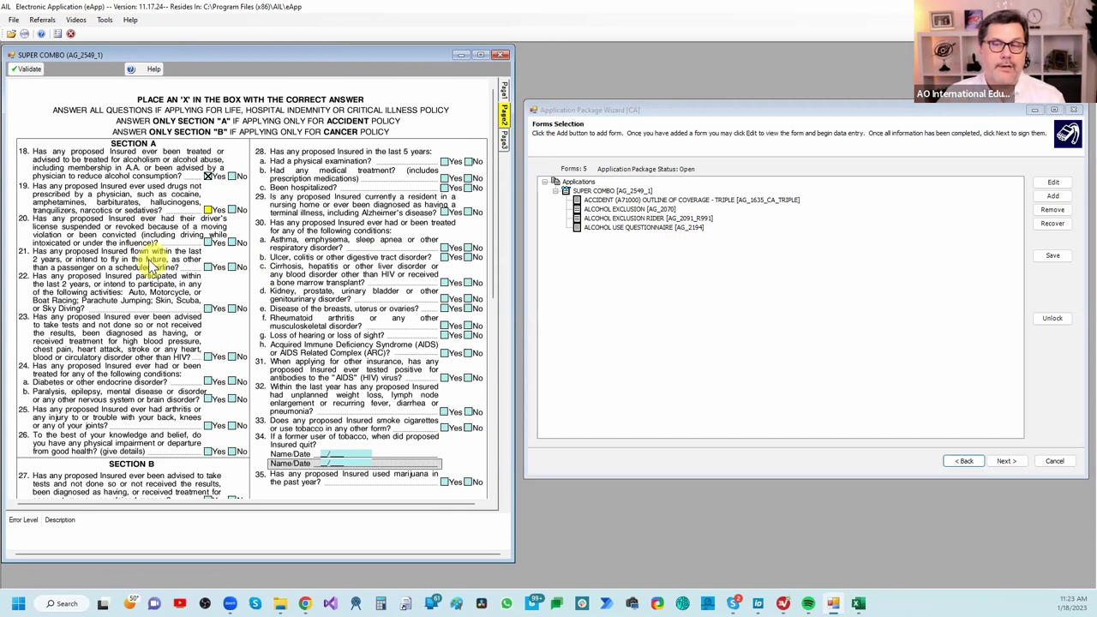
pyautogui.click(208, 210)
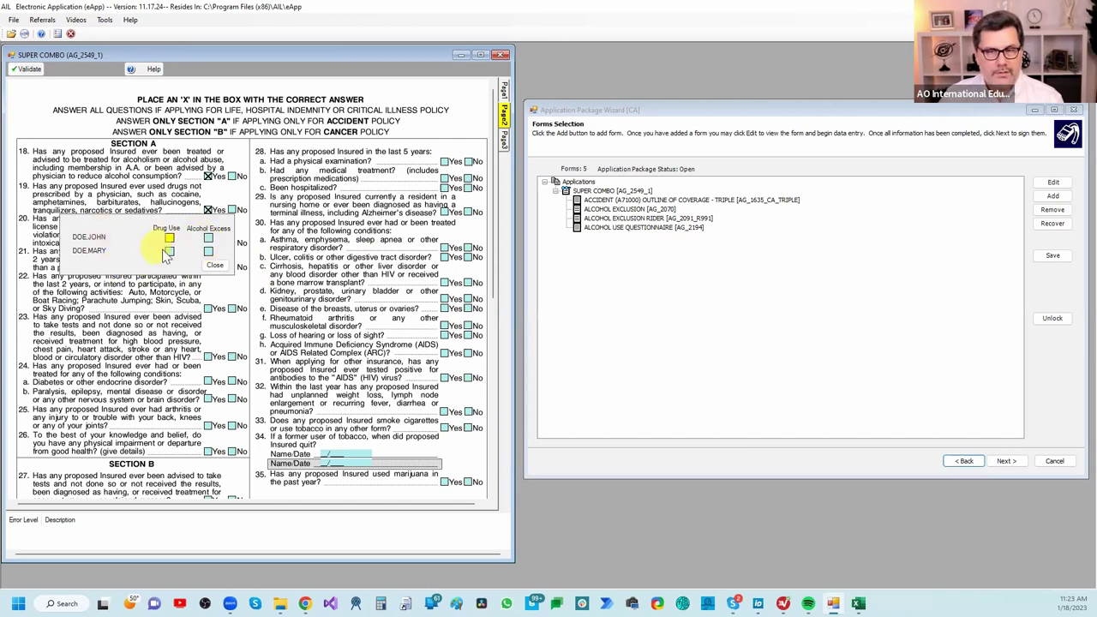
pyautogui.click(214, 267)
pyautogui.click(231, 210)
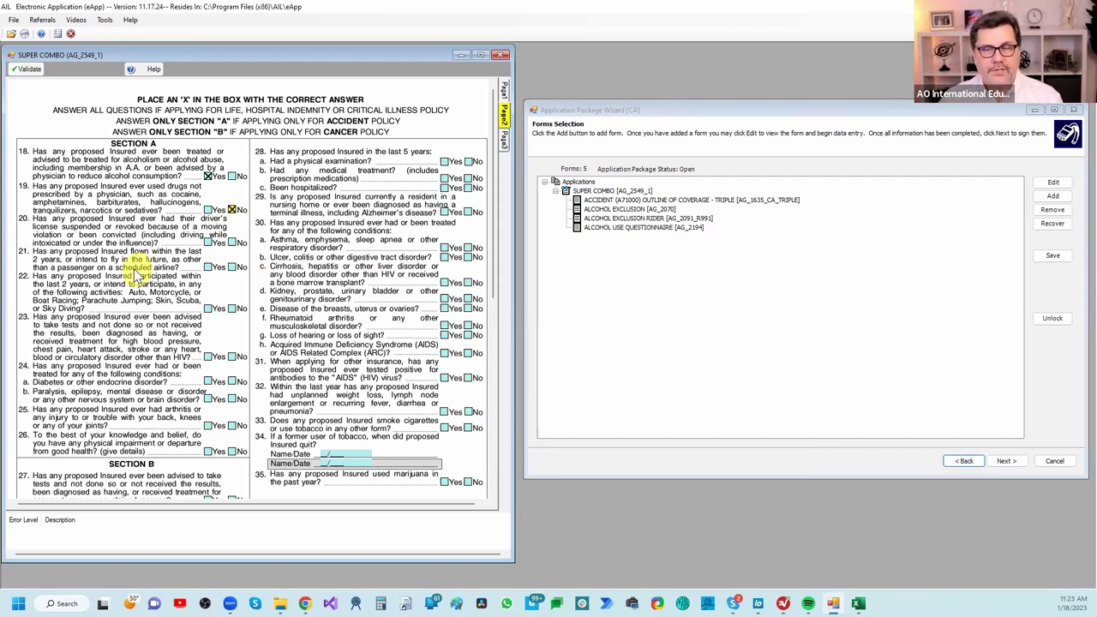
# Answer question 20 Yes, marking the first insured Arrested (Other than DWI/DIC).
pyautogui.click(208, 243)
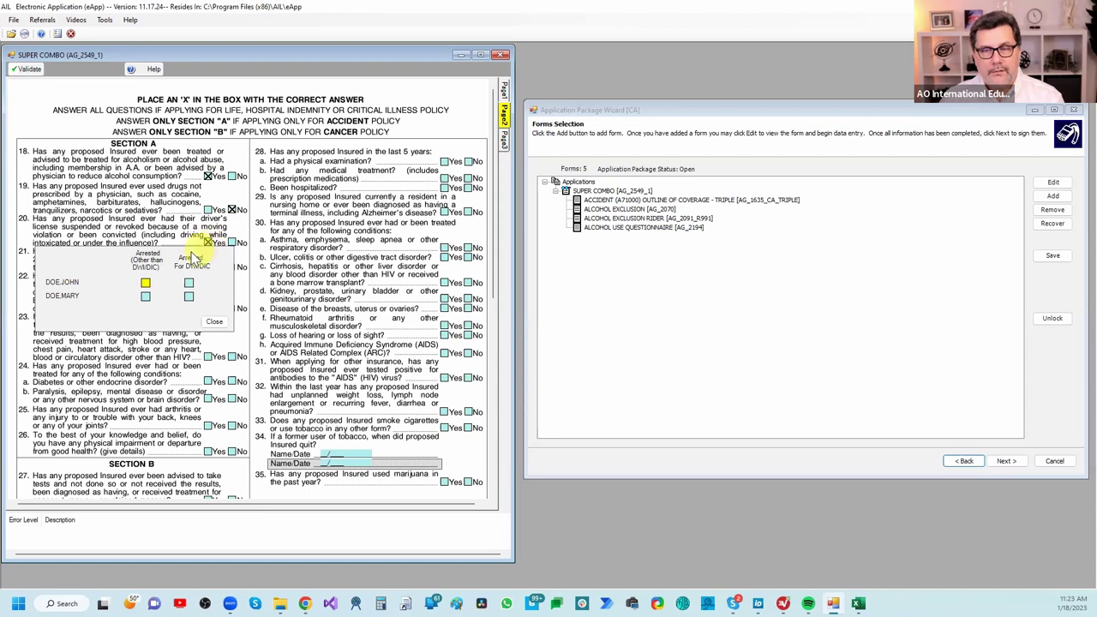
pyautogui.click(145, 284)
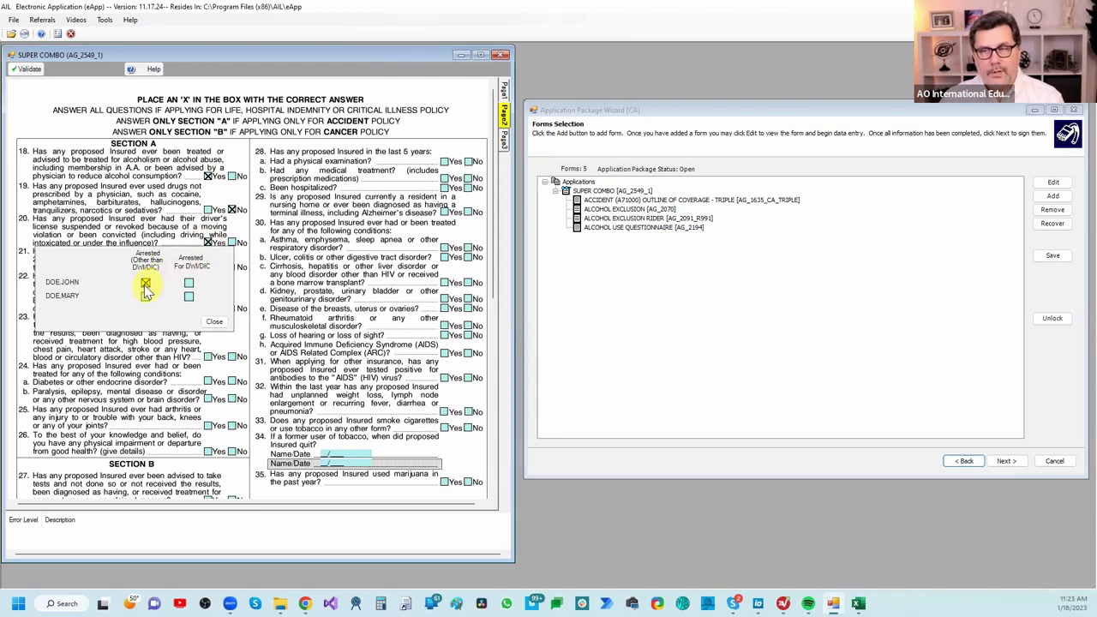
pyautogui.click(214, 321)
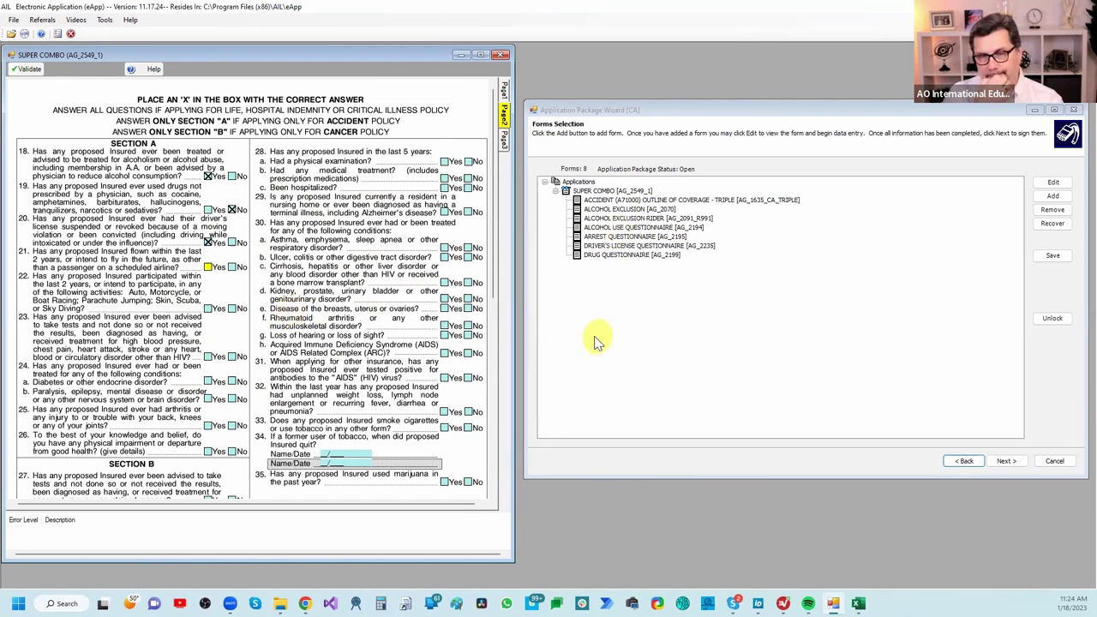
# Clear the first insured's arrest mark so question 20 reads No; answer aviation question 21 Yes.
pyautogui.click(223, 243)
pyautogui.click(145, 282)
pyautogui.click(216, 322)
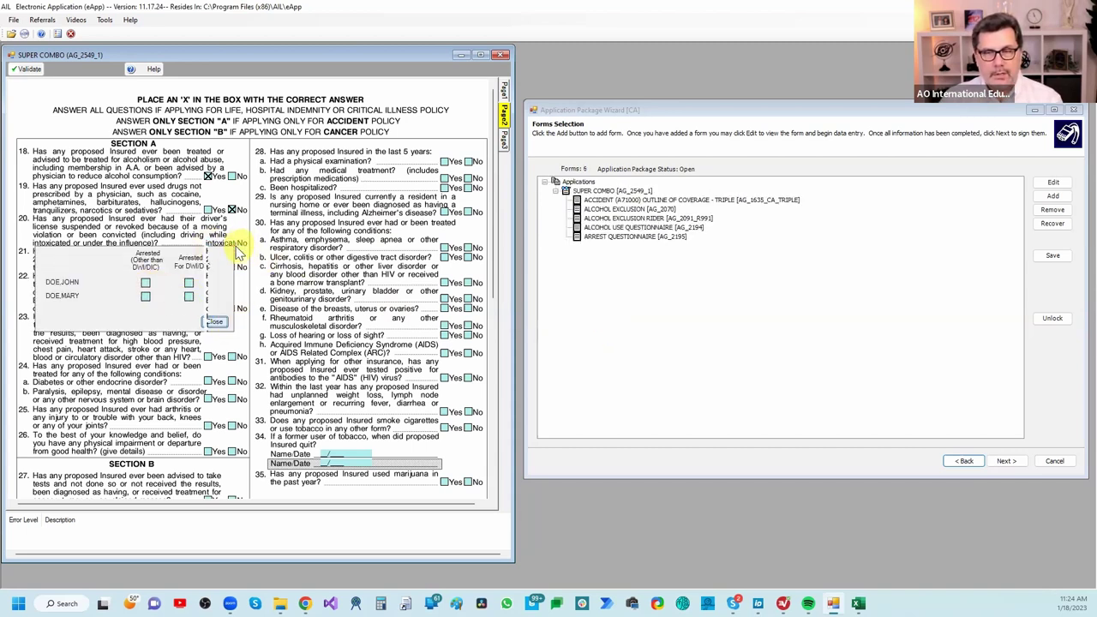
pyautogui.click(231, 243)
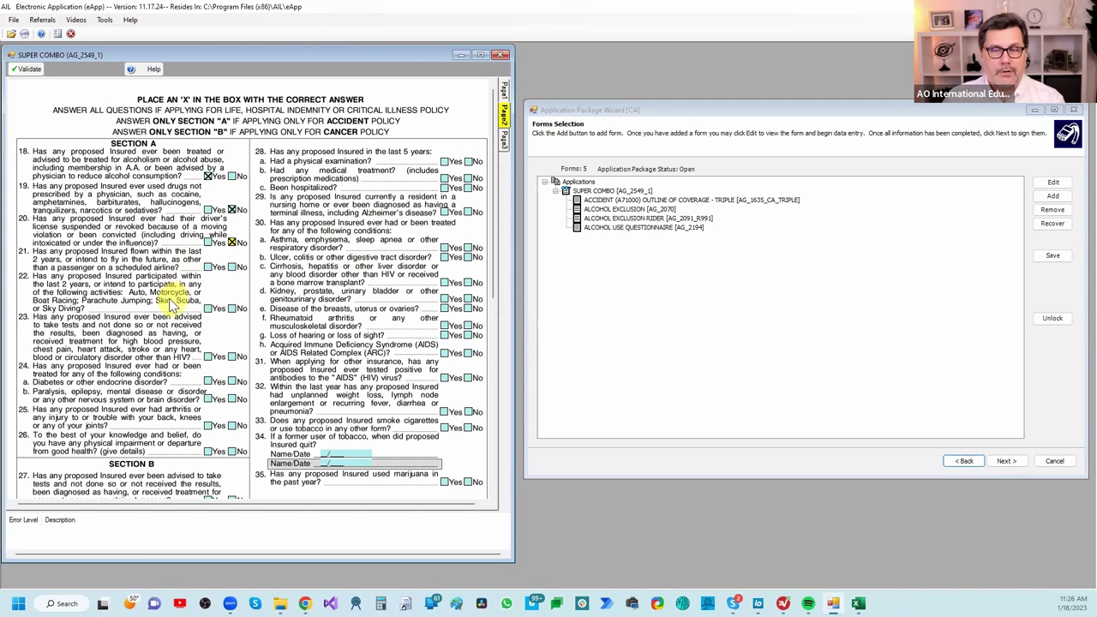
pyautogui.click(208, 267)
pyautogui.click(216, 325)
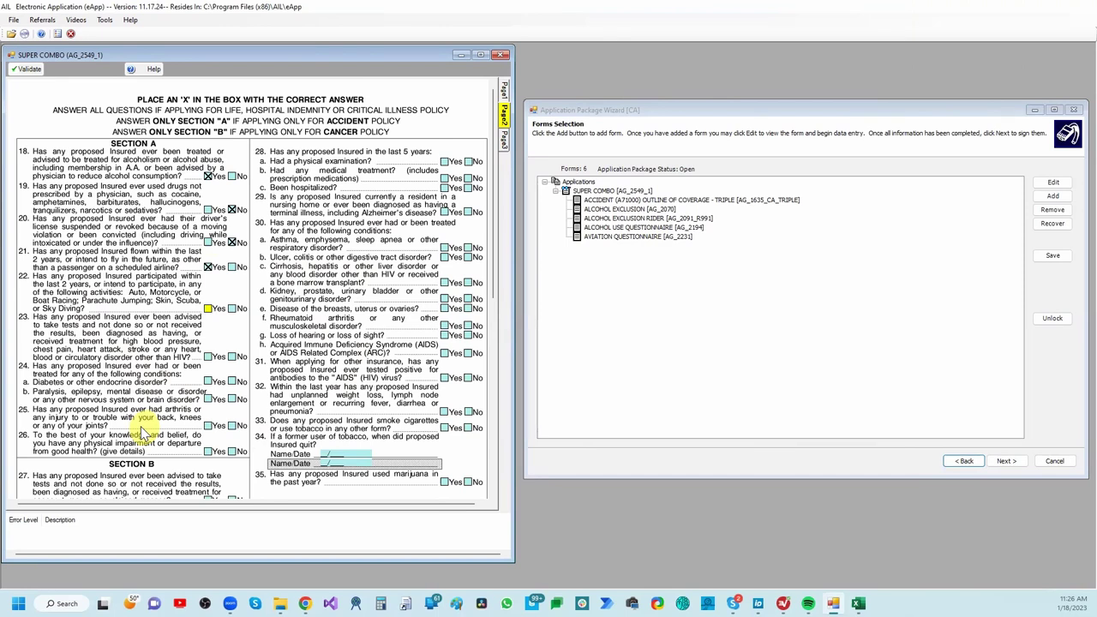
# Answer No to questions 22, 23 and 24a, then Yes on 24b for nervous-system details.
pyautogui.scroll(-2, 146, 433)
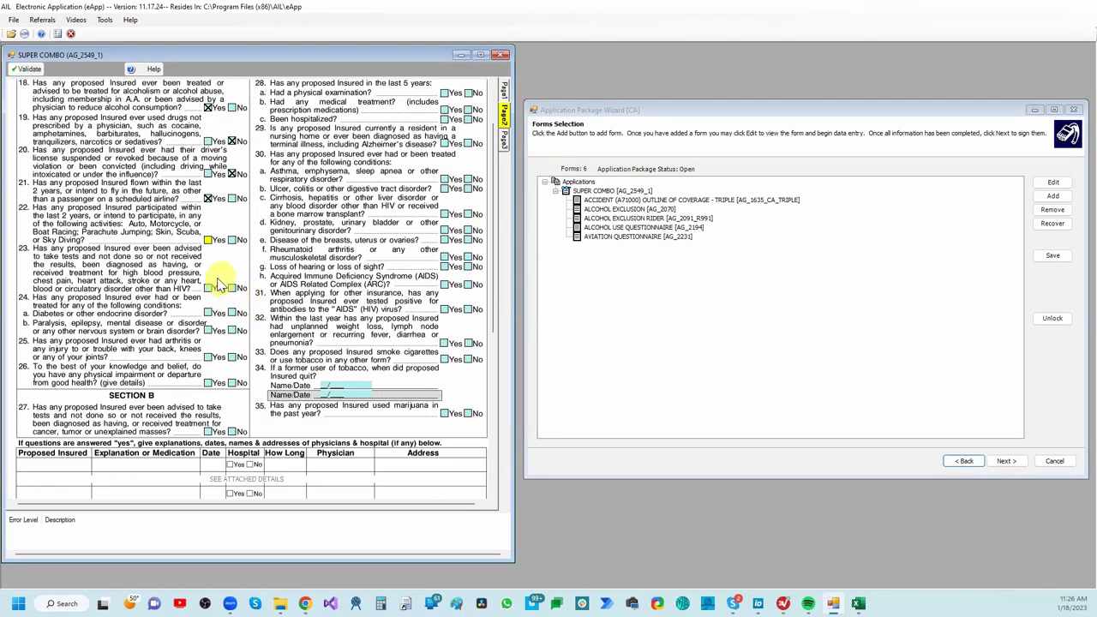
pyautogui.scroll(2, 220, 247)
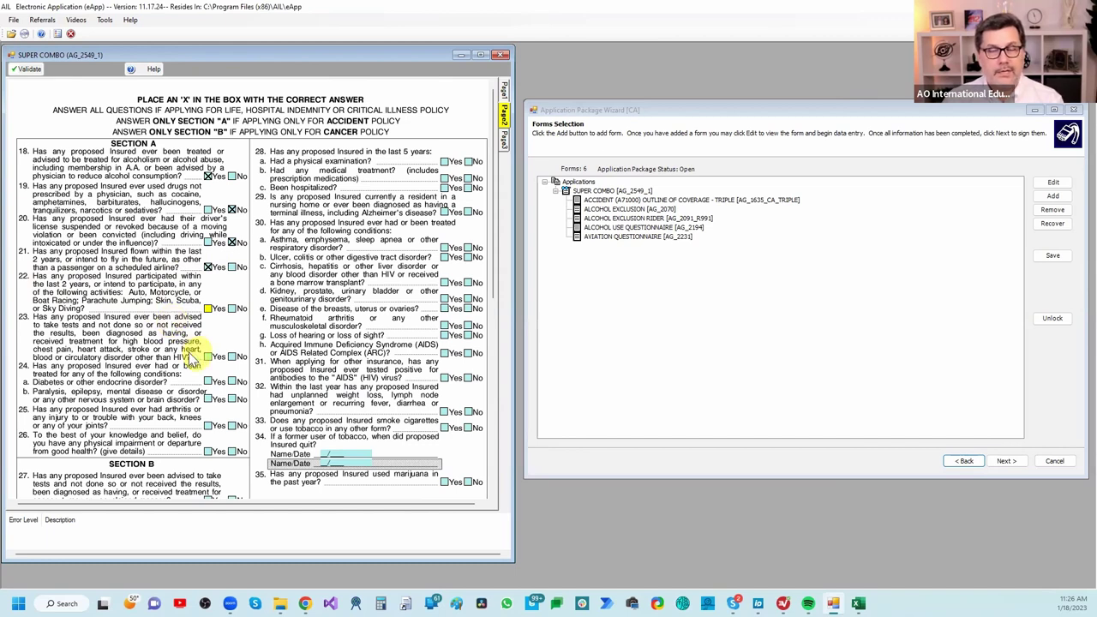
pyautogui.press('n')
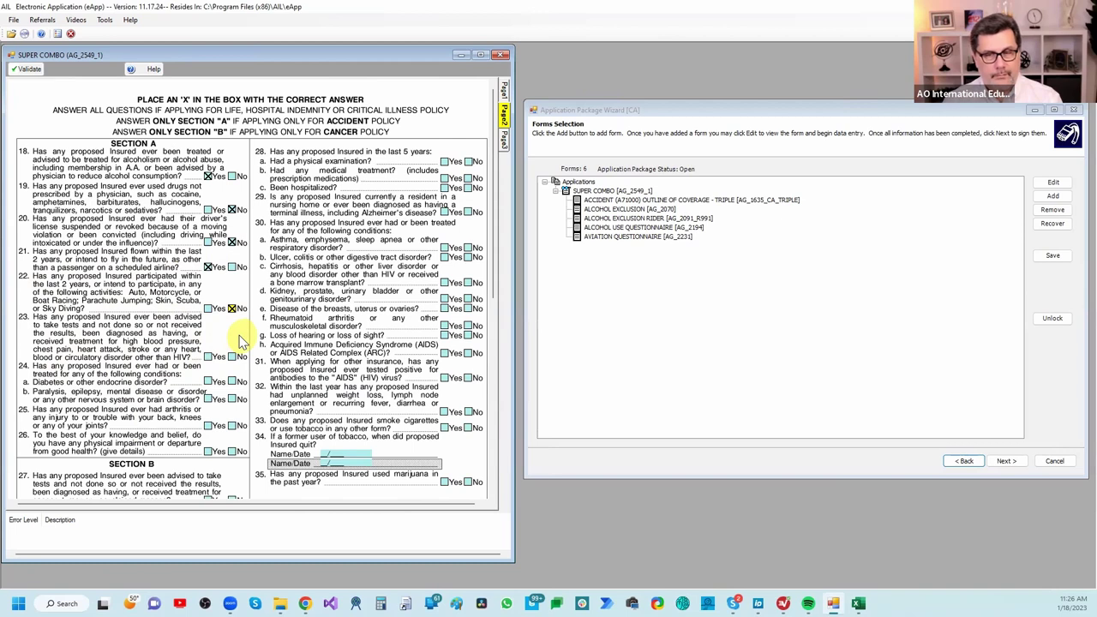
pyautogui.click(232, 356)
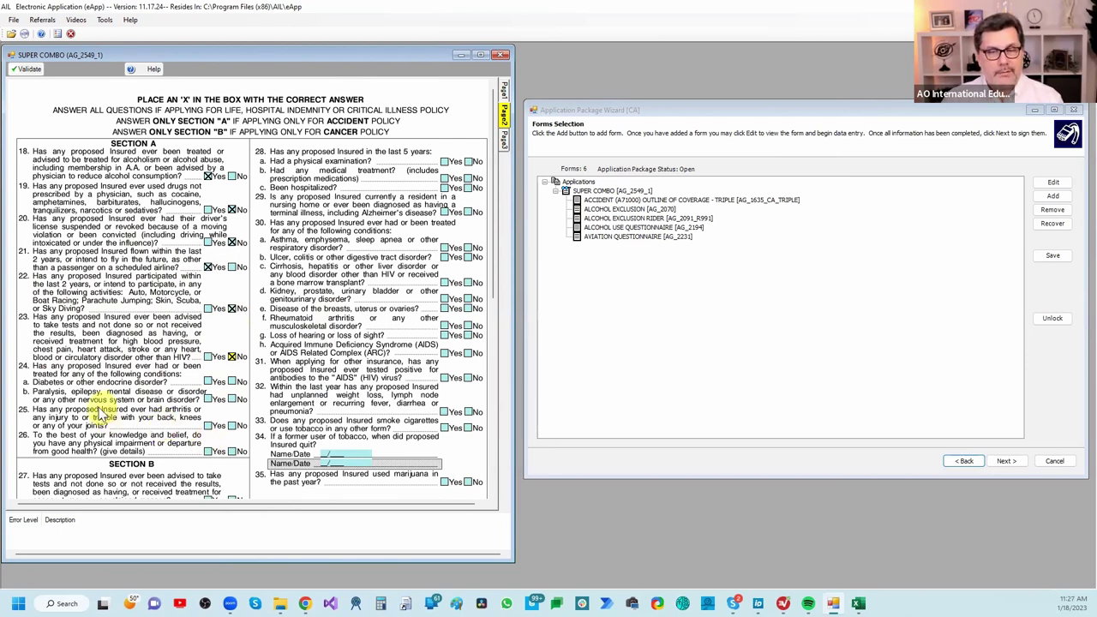
pyautogui.click(232, 381)
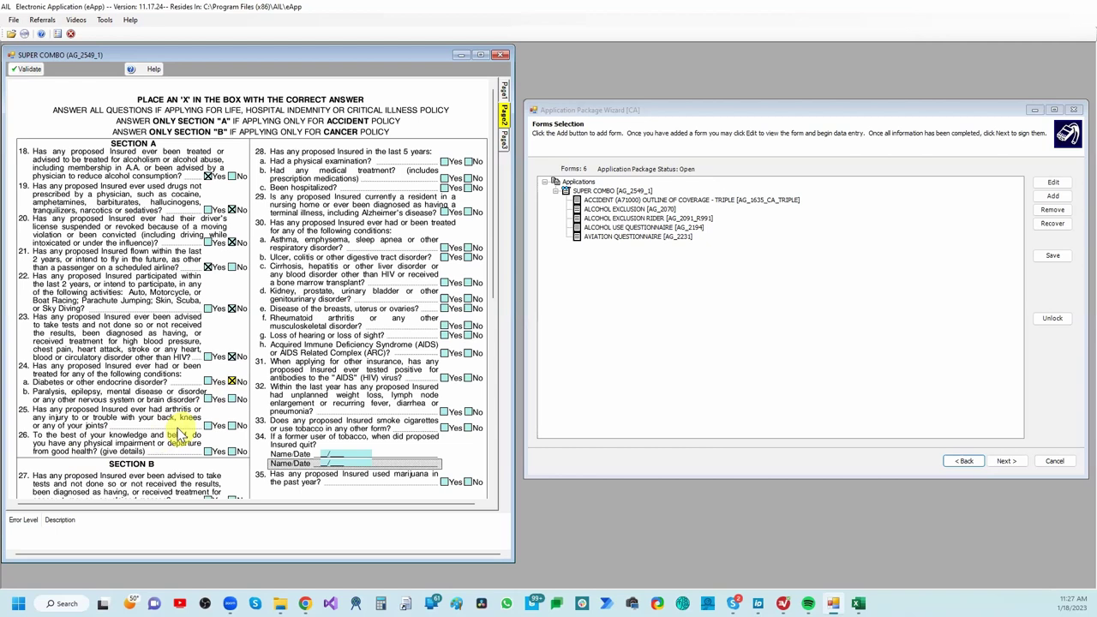
pyautogui.click(209, 399)
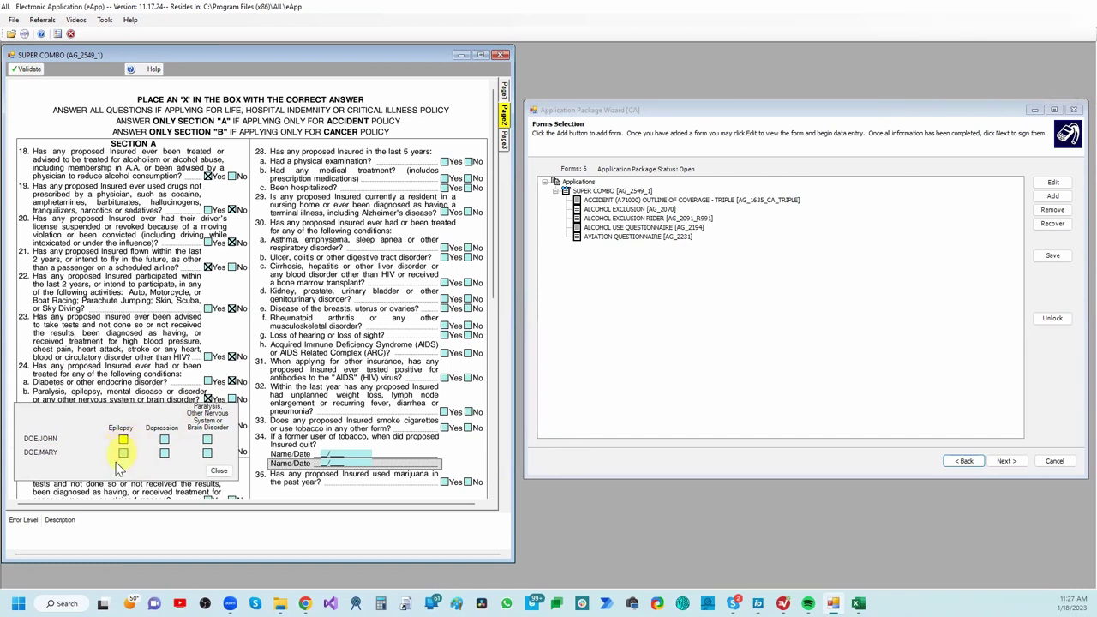
# Confirm epilepsy for the second insured on 24b; answer question 25 Yes with arthritis for them.
pyautogui.click(218, 470)
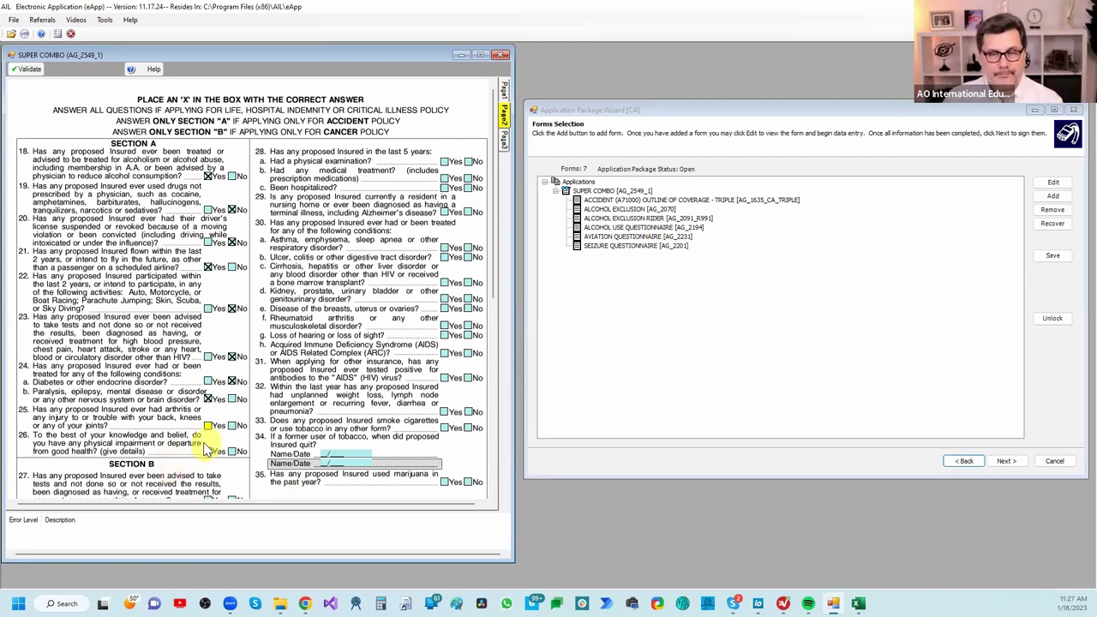
pyautogui.click(209, 426)
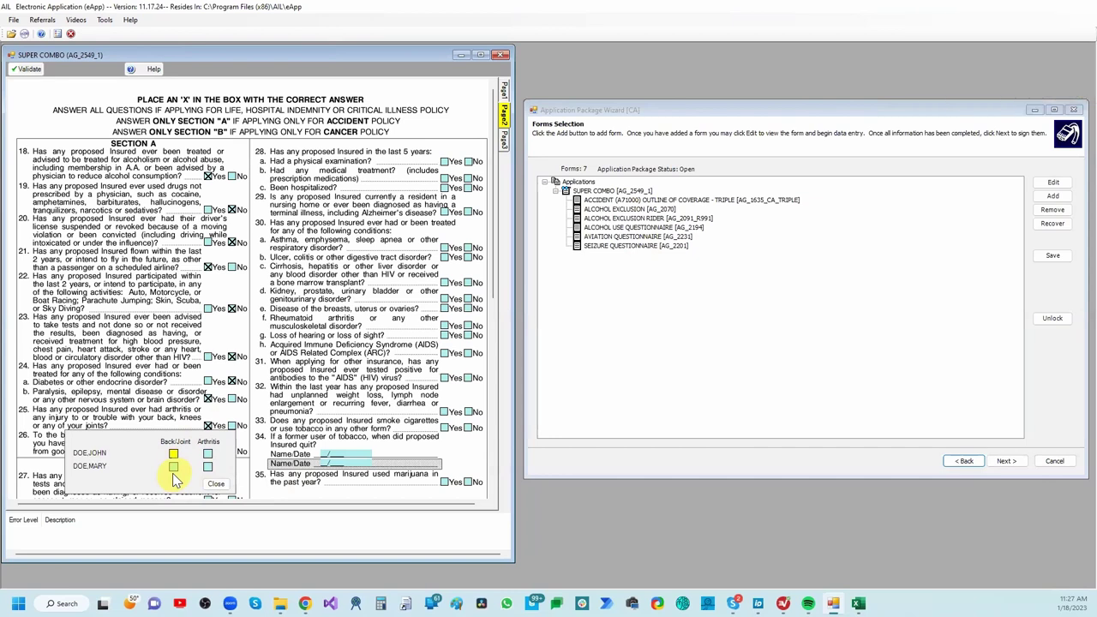
pyautogui.click(207, 466)
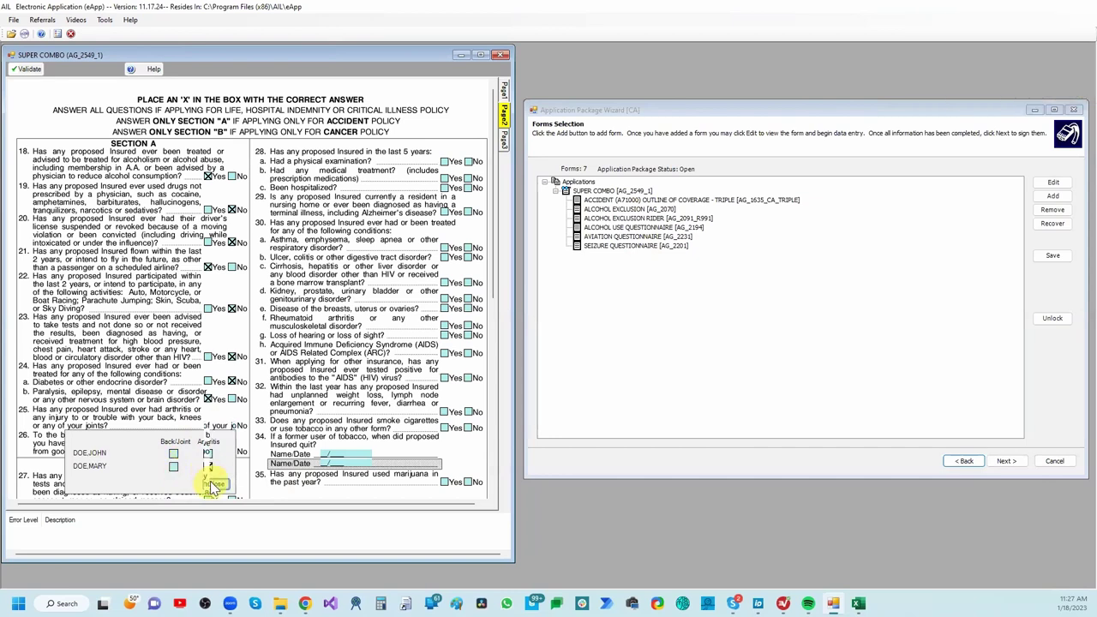
pyautogui.click(215, 485)
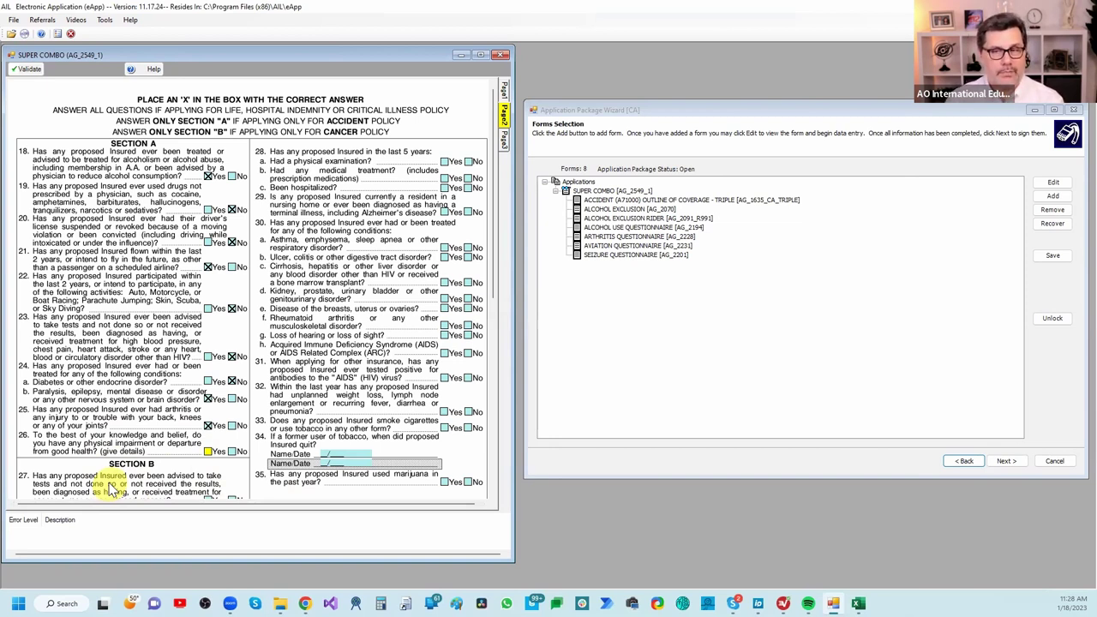
# Mark question 26 as No.
pyautogui.scroll(-3, 110, 488)
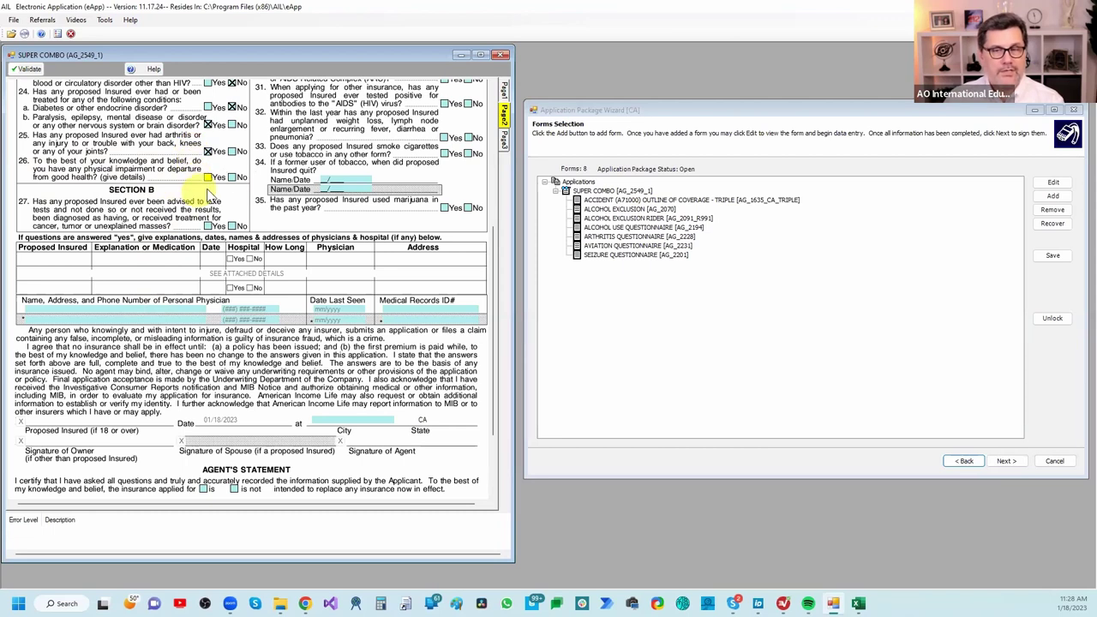
pyautogui.click(231, 177)
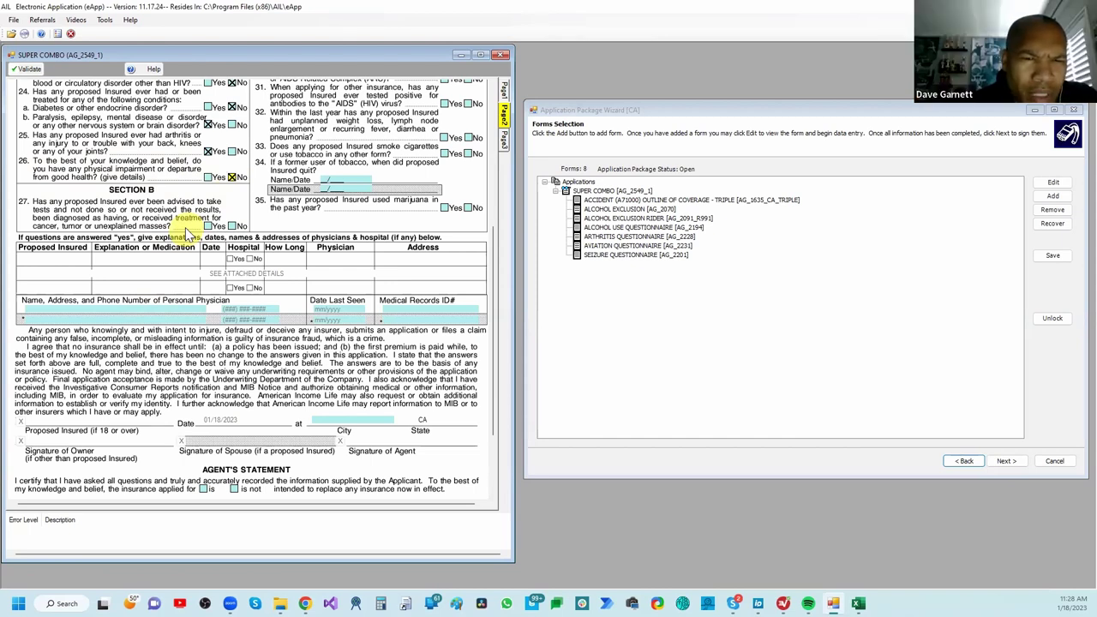
pyautogui.scroll(3, 90, 223)
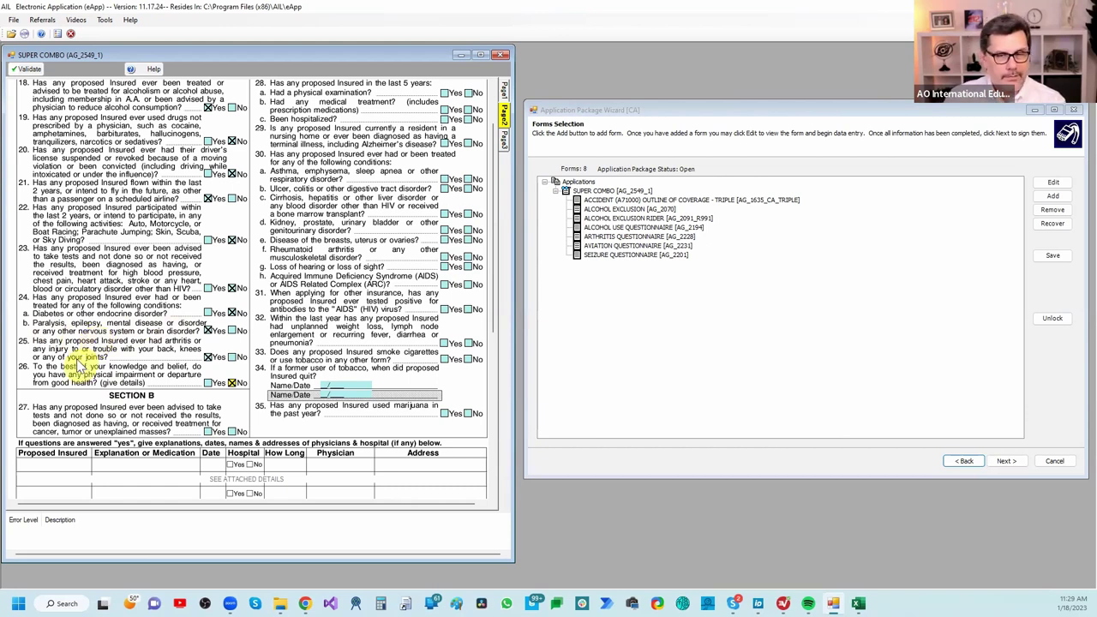
# Clear the second insured's epilepsy mark and set question 24b to No.
pyautogui.click(208, 330)
pyautogui.click(123, 385)
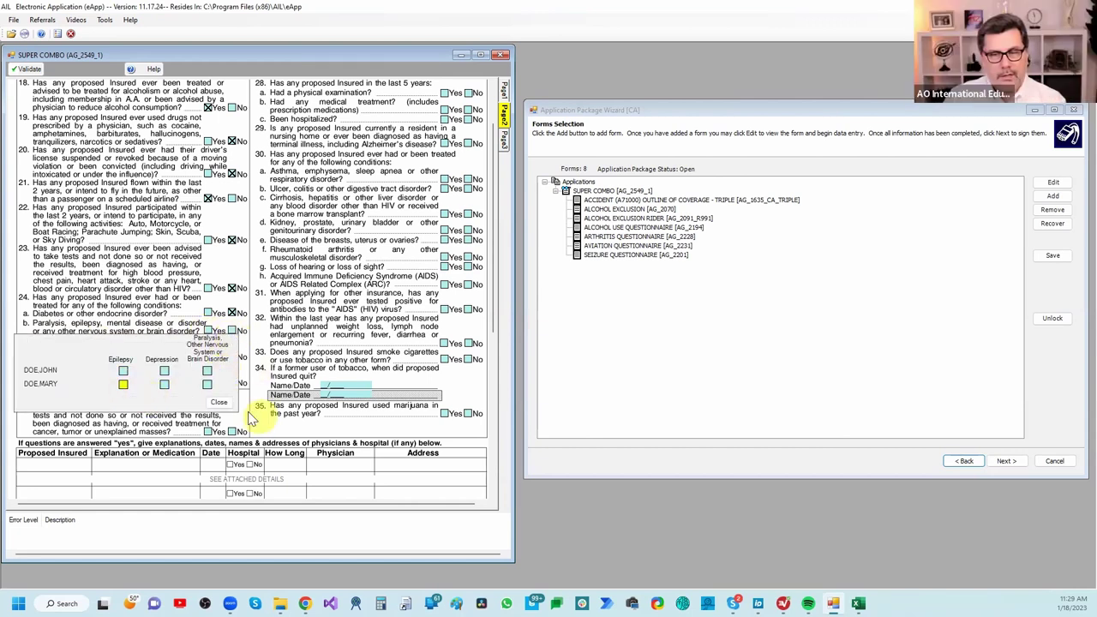
pyautogui.click(219, 401)
pyautogui.click(231, 331)
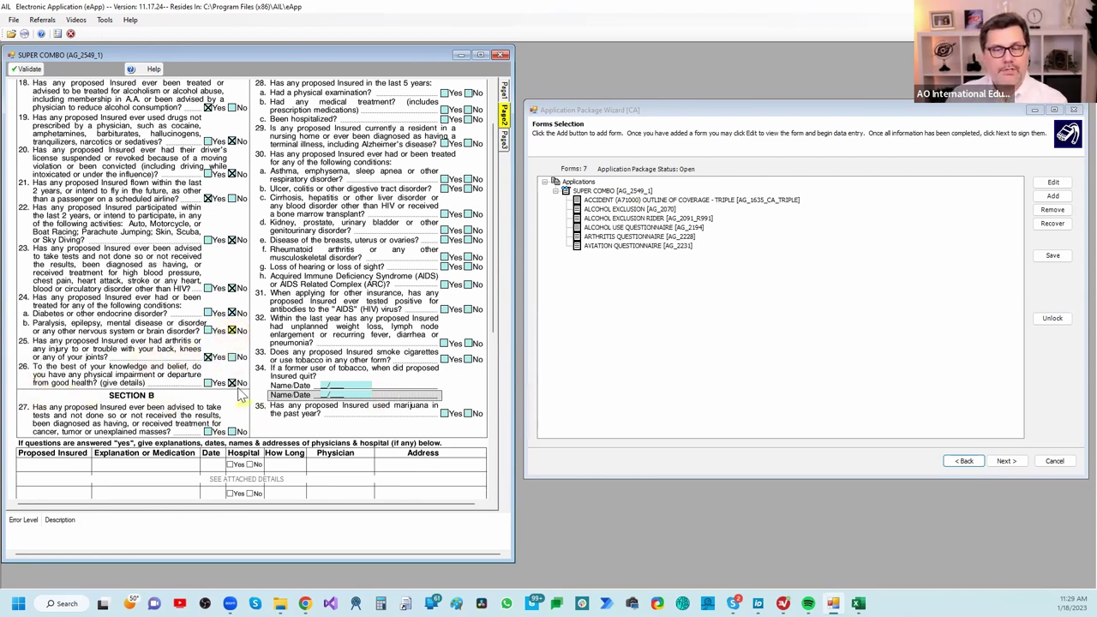
# Answer No to question 27.
pyautogui.scroll(-2, 243, 396)
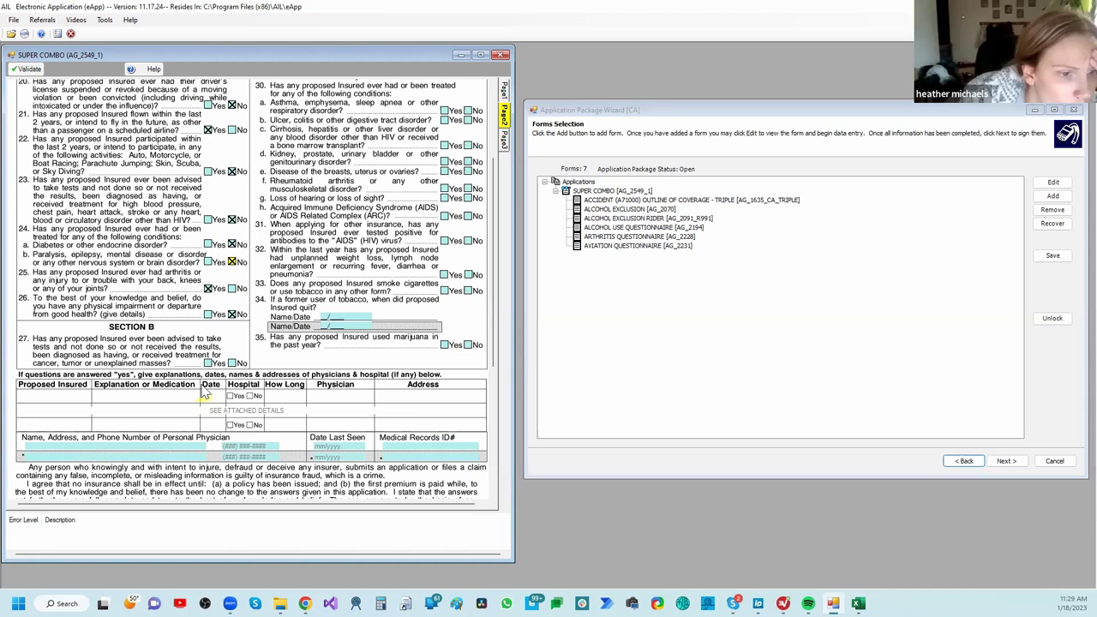
pyautogui.click(231, 362)
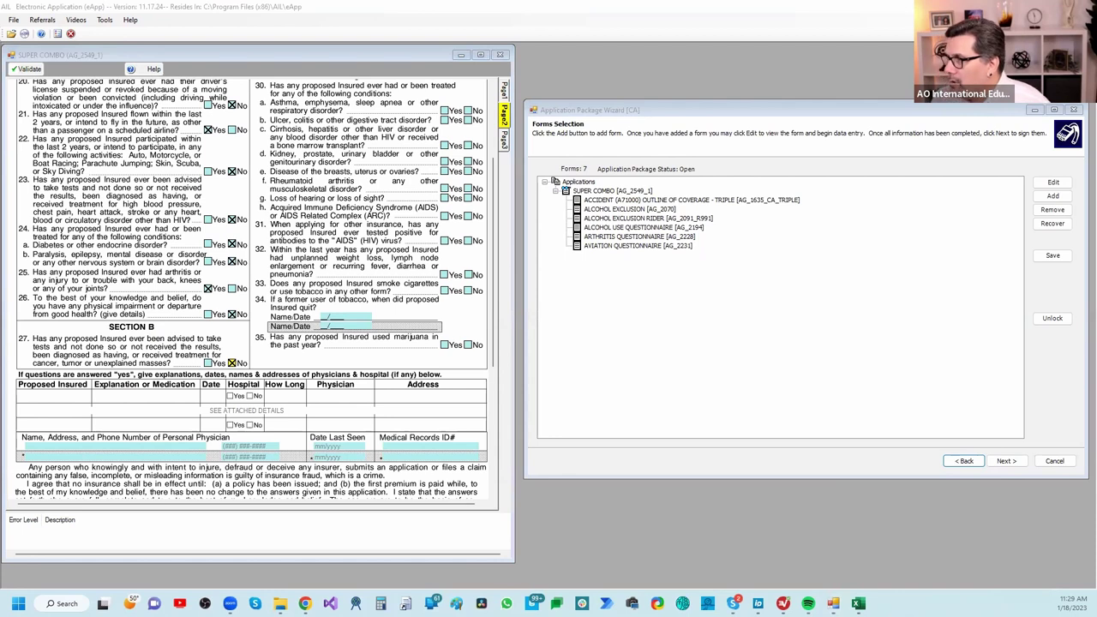
pyautogui.scroll(2, 292, 144)
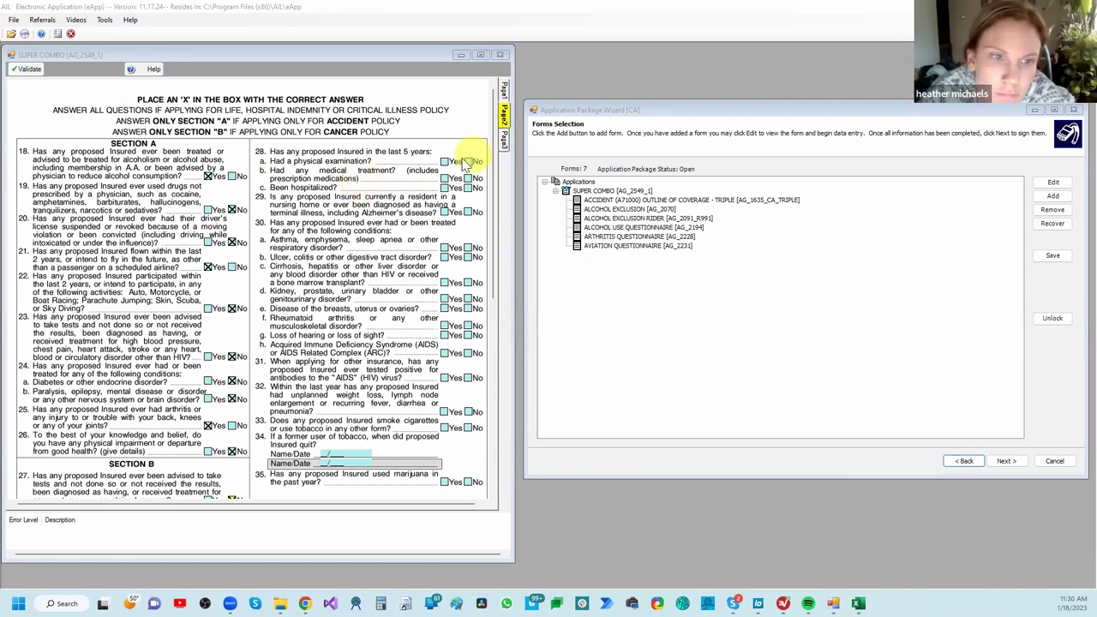
# Mark question 28a Yes for a physical examination in the last 5 years.
pyautogui.click(445, 178)
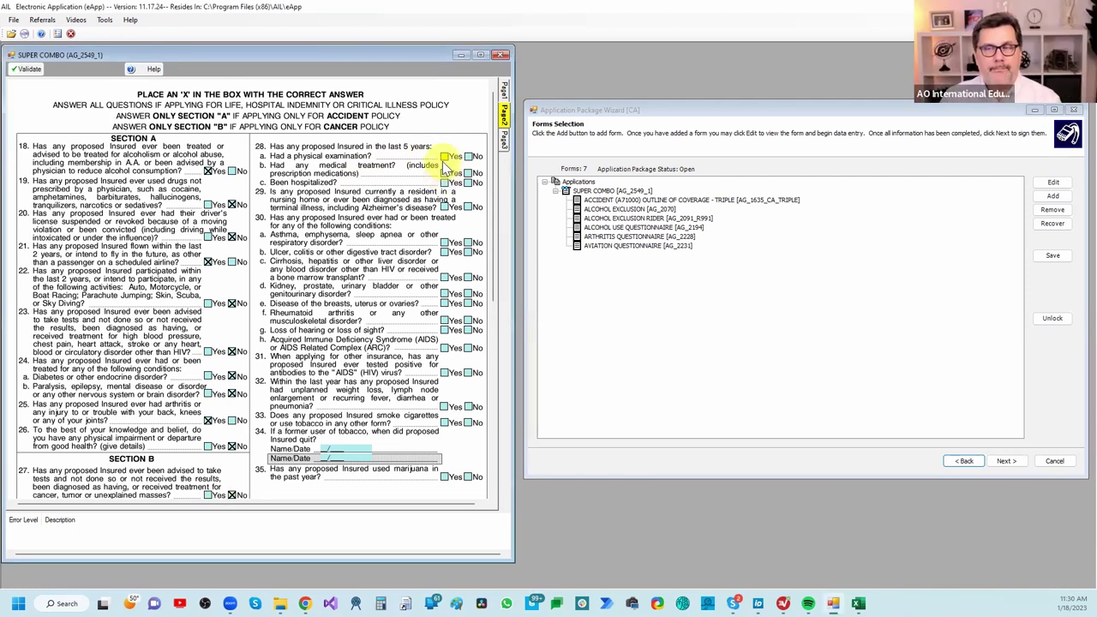
pyautogui.click(444, 158)
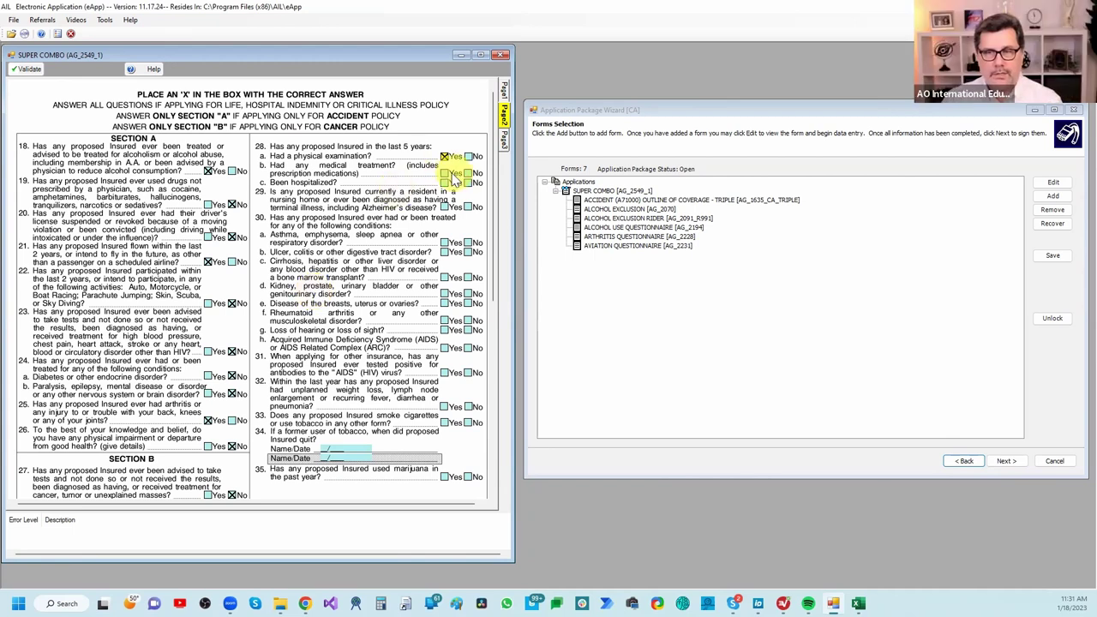
# Answer 28b Yes for the second proposed insured, adding the Medical Information form.
pyautogui.click(445, 174)
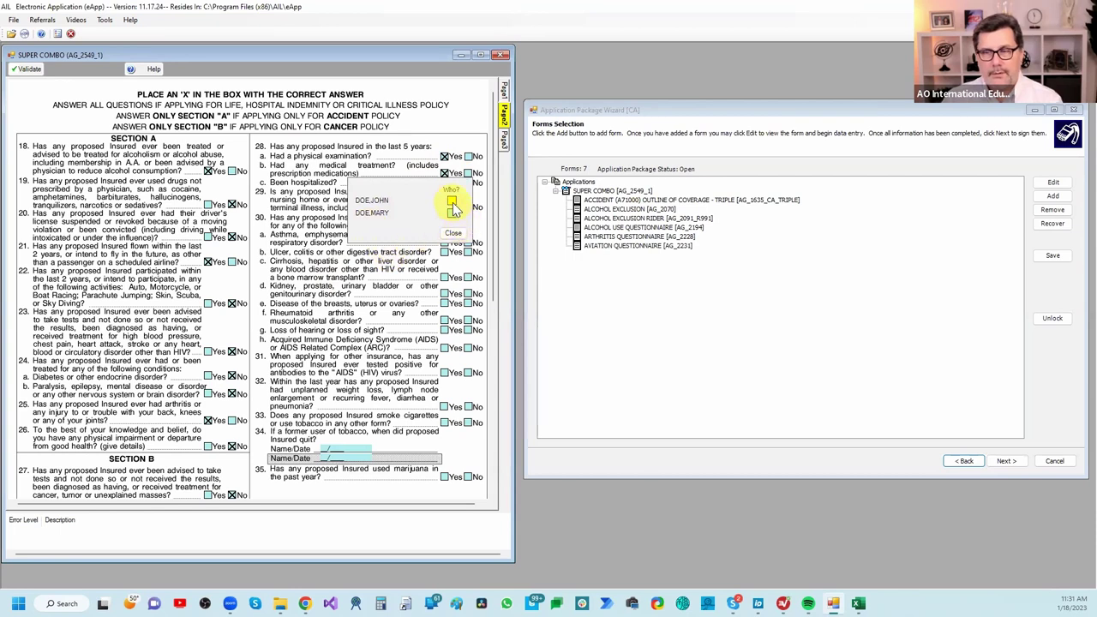
pyautogui.click(452, 212)
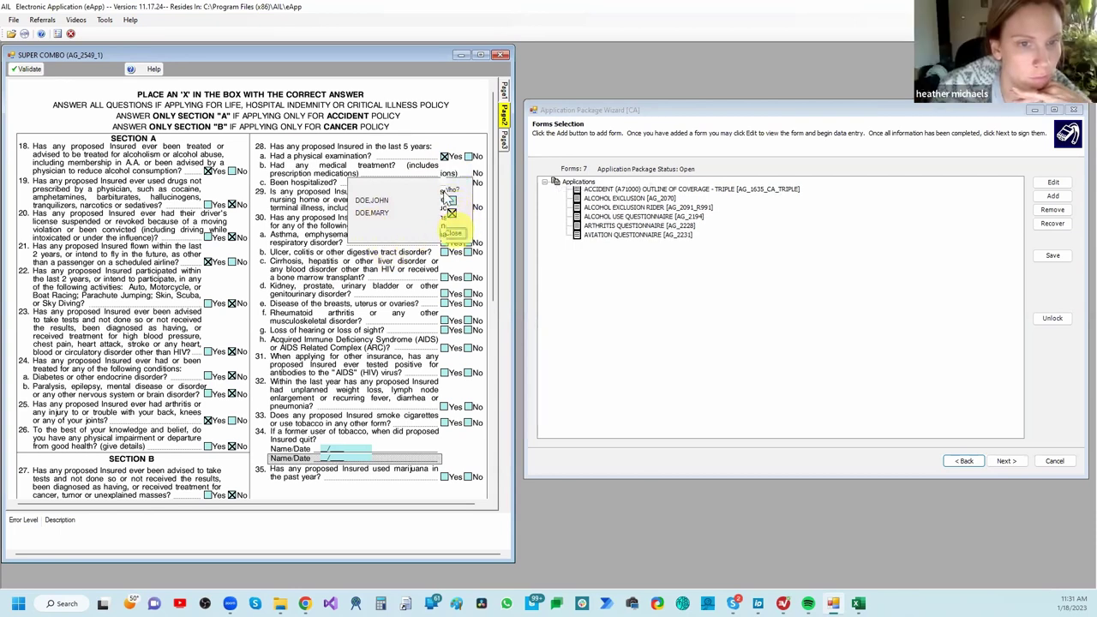
pyautogui.click(451, 233)
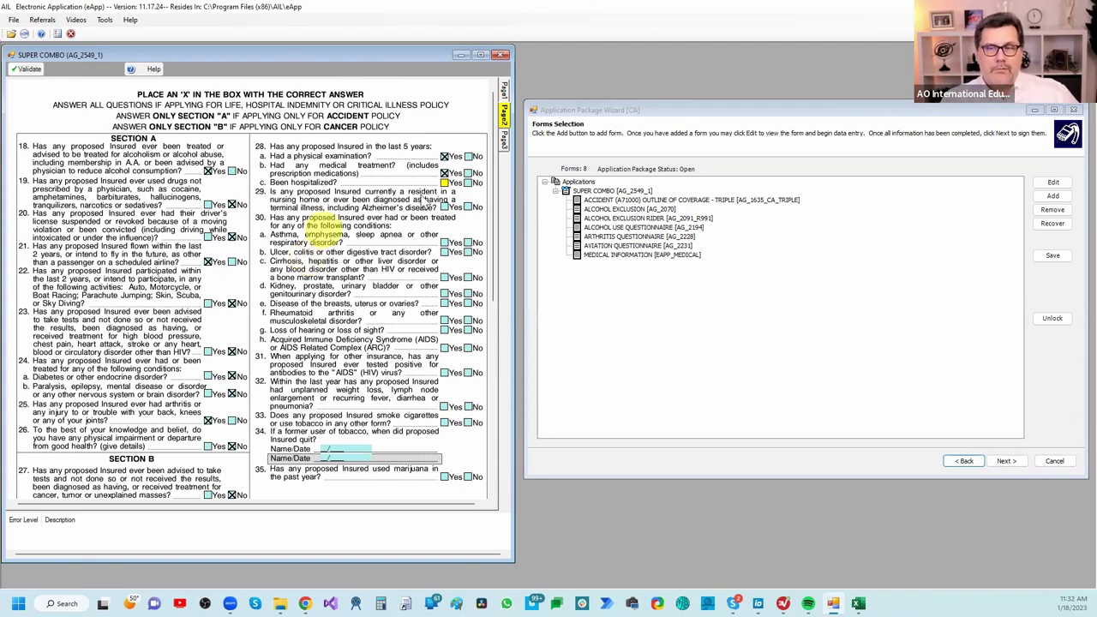
# Answer 28c No, then 24b Yes with depression for the second insured, adding the Depression Questionnaire.
pyautogui.click(444, 176)
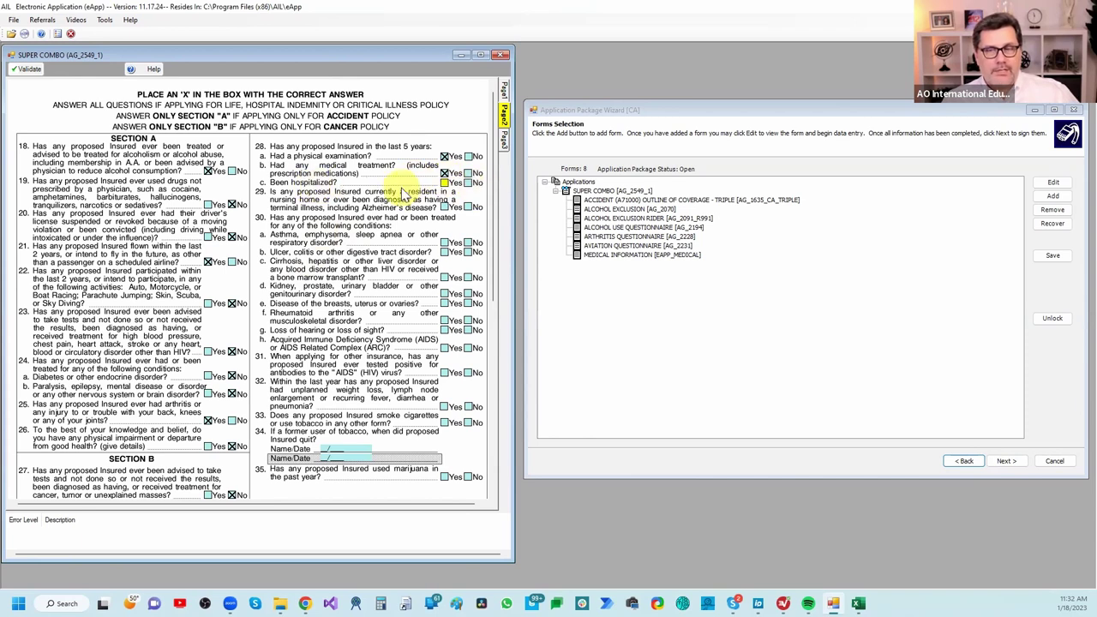
pyautogui.click(473, 184)
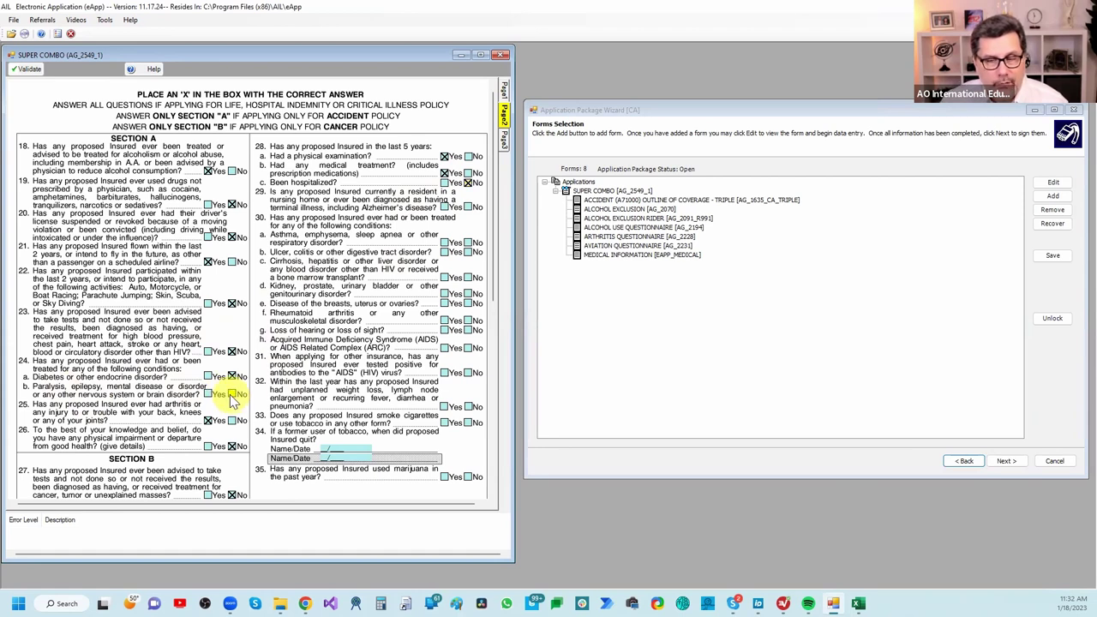
pyautogui.click(208, 394)
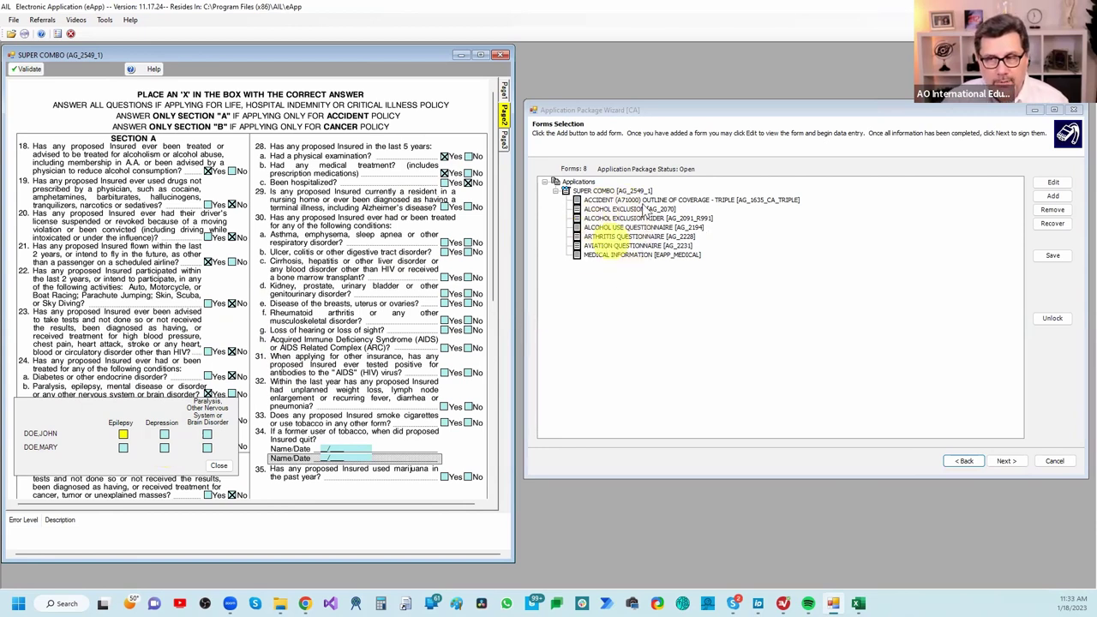
pyautogui.click(164, 447)
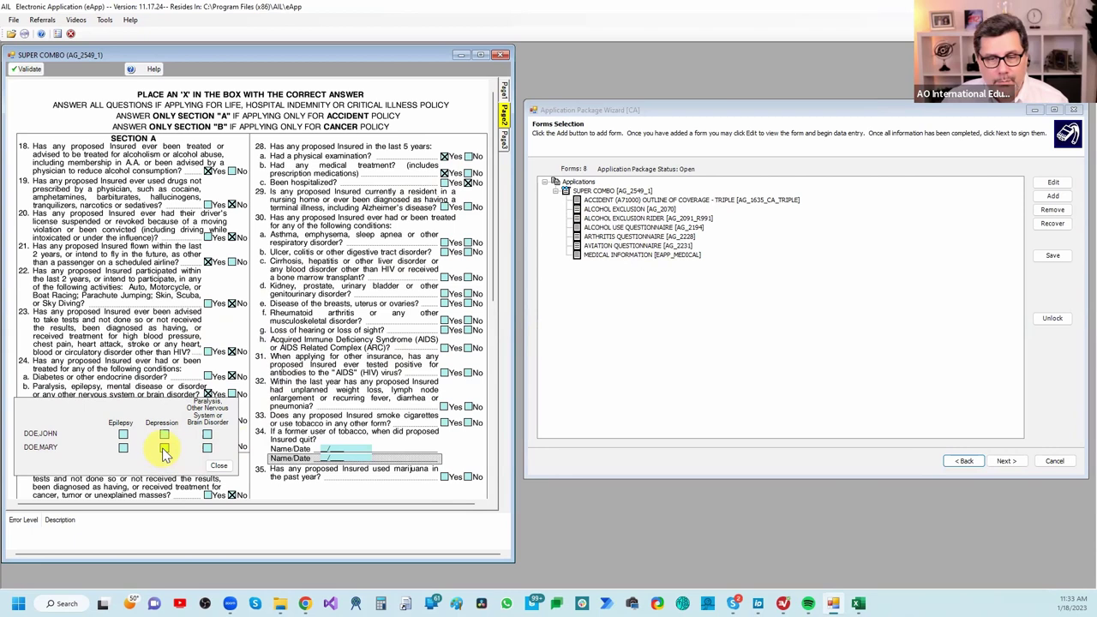
pyautogui.click(219, 465)
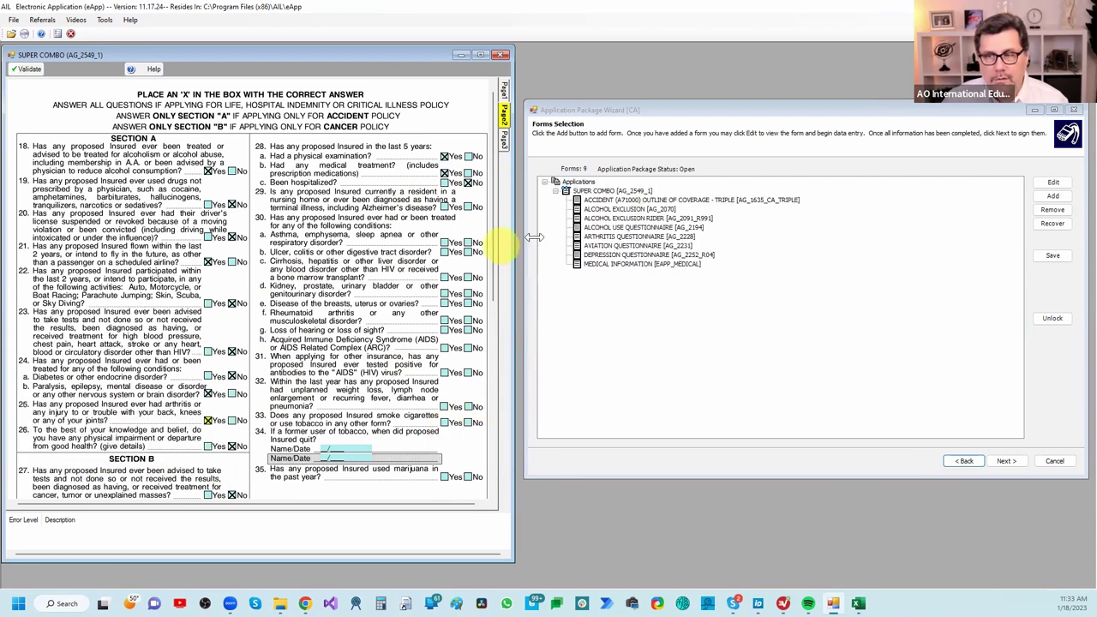
# Preview the Depression Questionnaire, then set 24b to No to remove it.
pyautogui.doubleClick(660, 256)
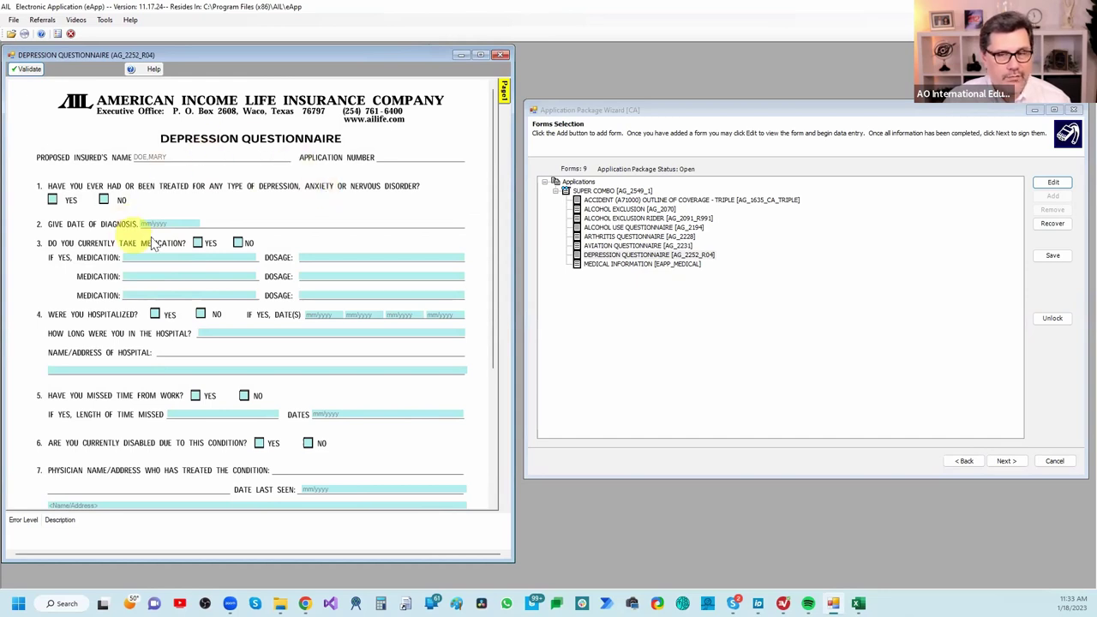
pyautogui.click(501, 54)
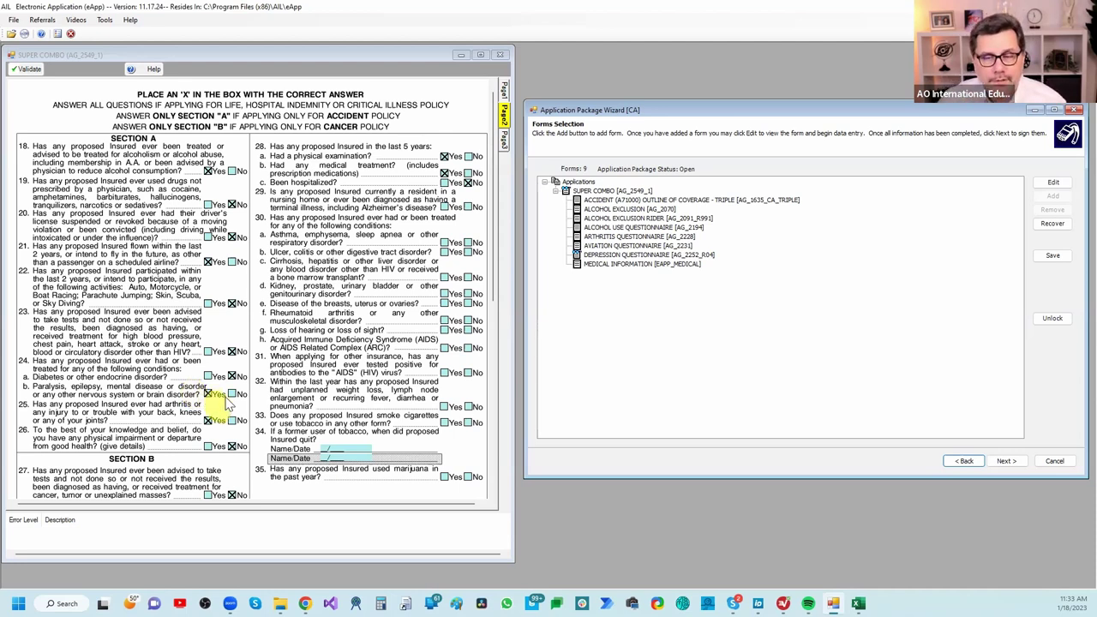
pyautogui.click(231, 394)
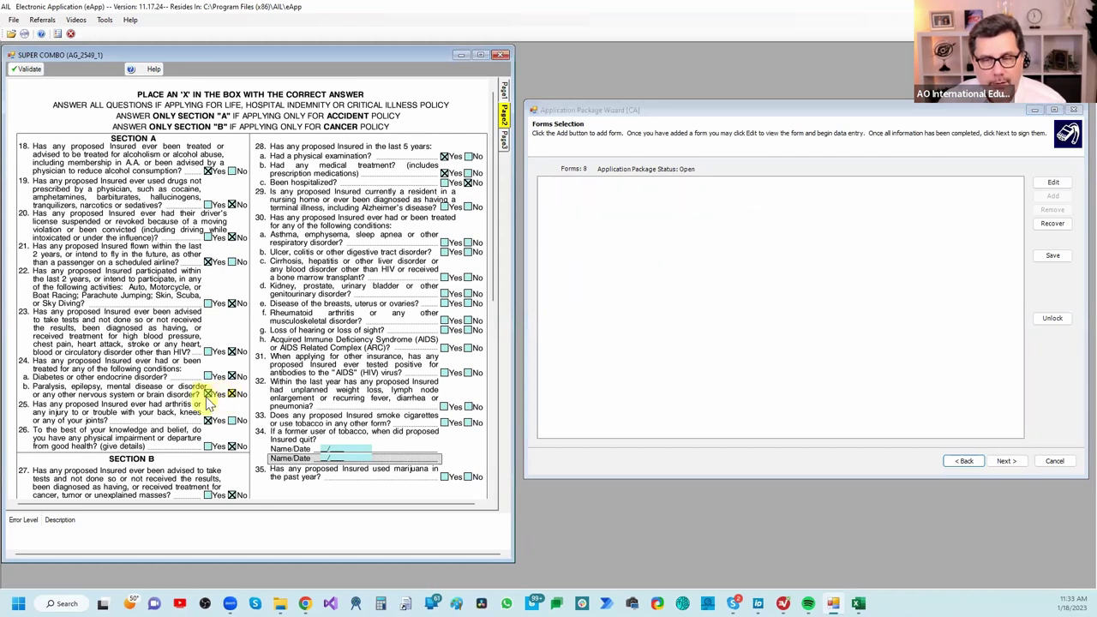
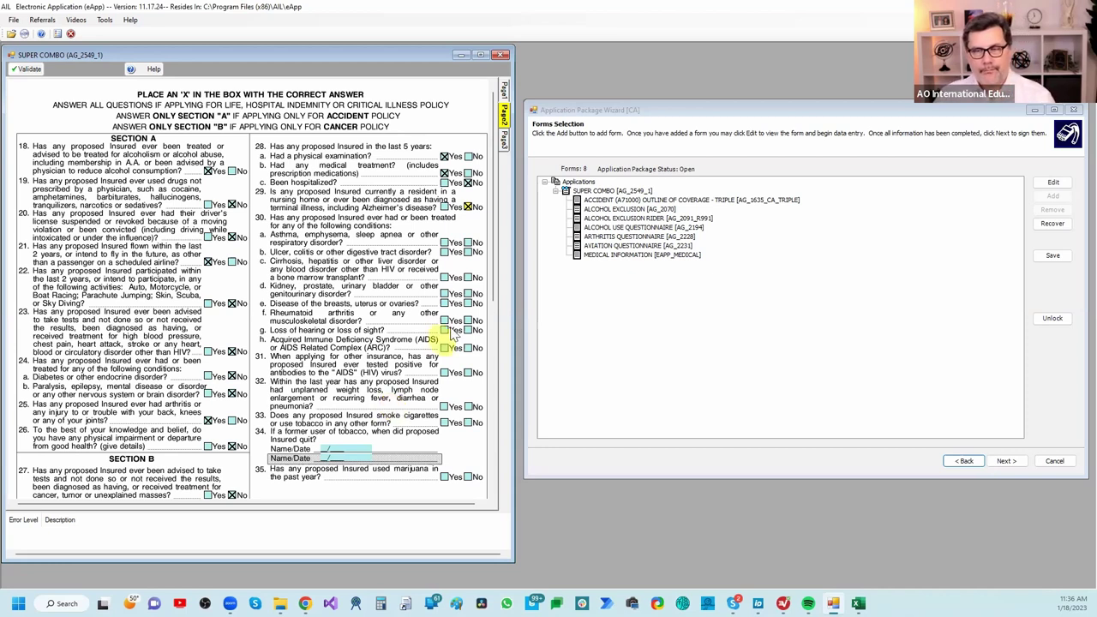
# Mark No for health questions 30b through 30h, 31 on HIV testing, and 32 on unexplained symptoms.
pyautogui.click(468, 252)
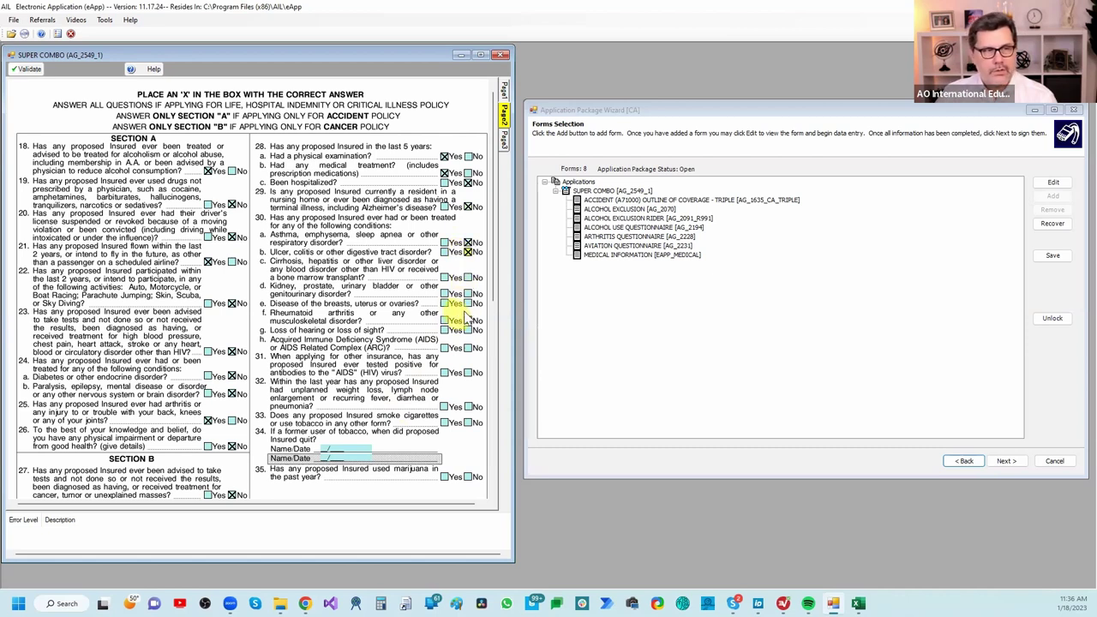
pyautogui.click(467, 277)
pyautogui.click(467, 294)
pyautogui.click(467, 303)
pyautogui.click(468, 319)
pyautogui.click(468, 330)
pyautogui.click(467, 346)
pyautogui.click(468, 372)
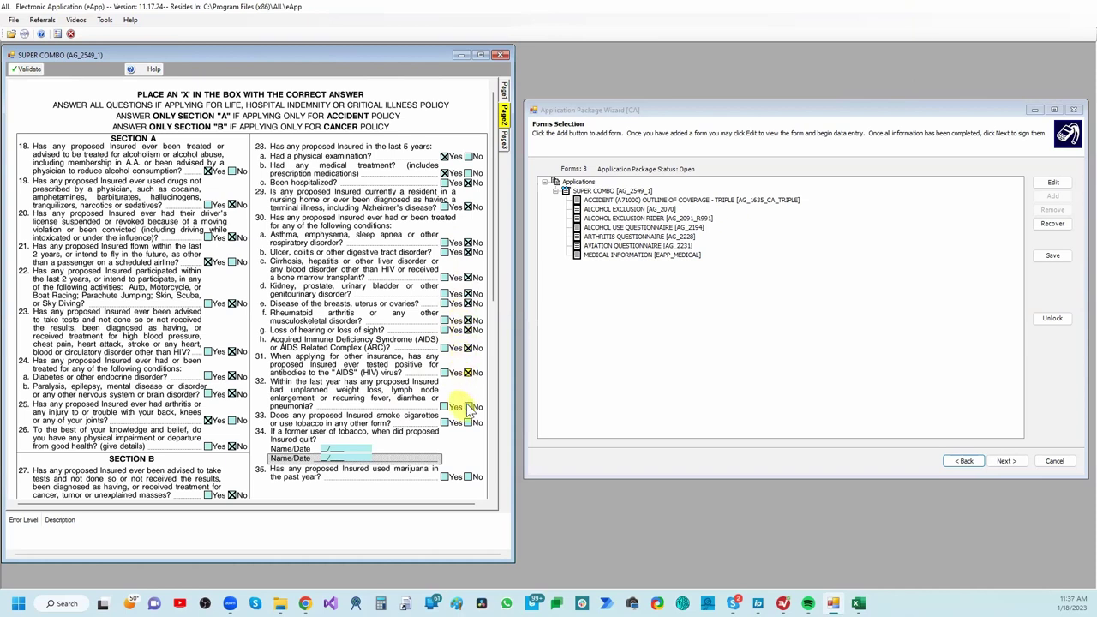
pyautogui.click(468, 406)
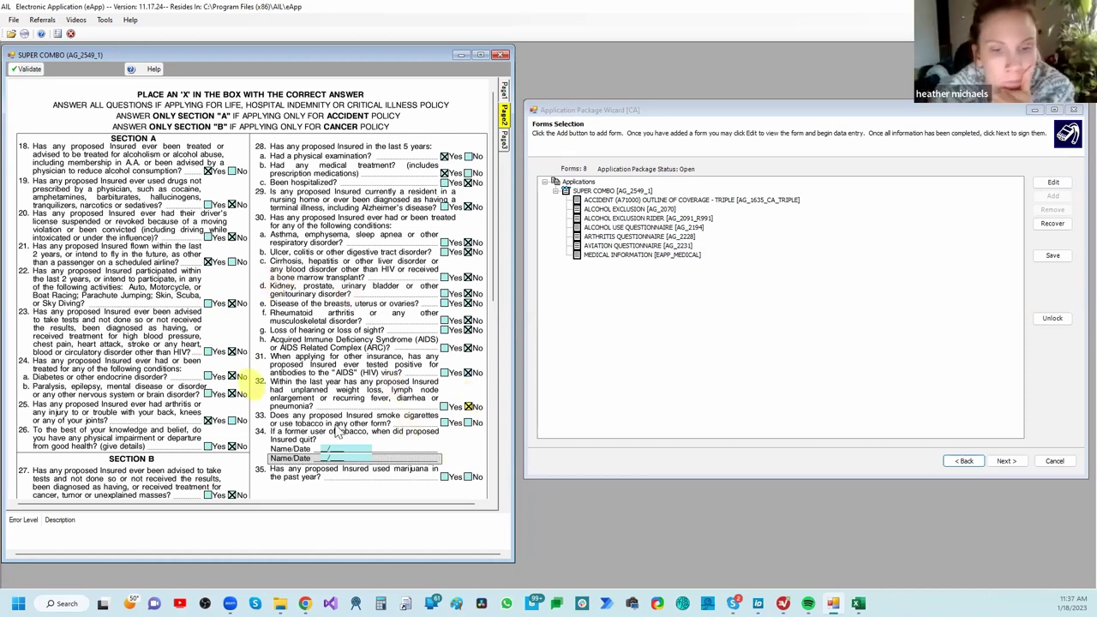
# Answer No to tobacco question 33 and go back to Page 1 of the form.
pyautogui.click(467, 423)
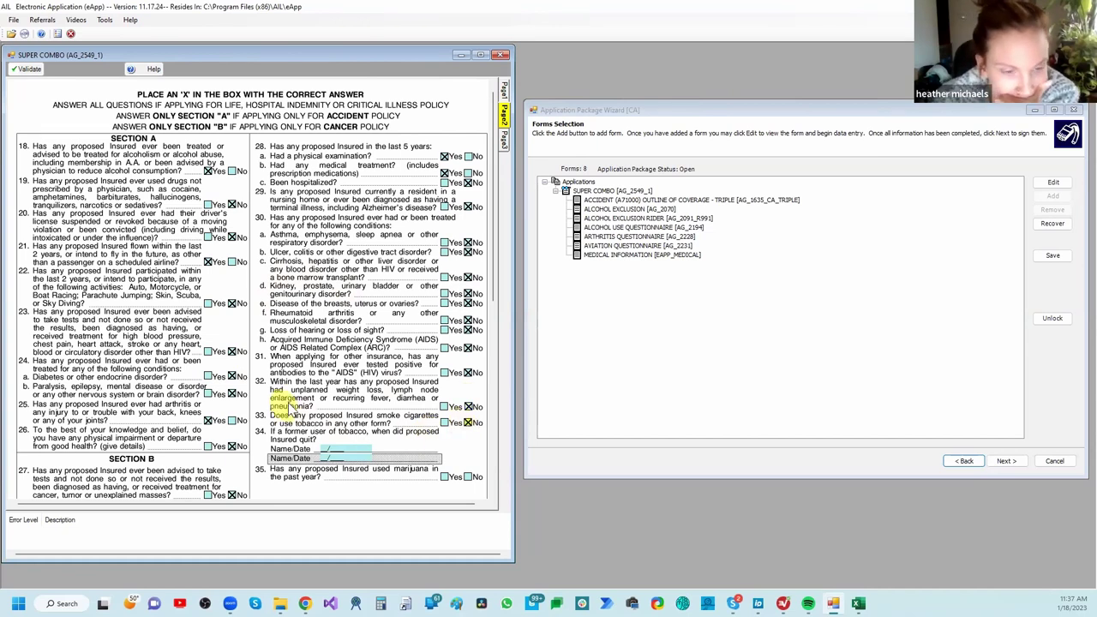
pyautogui.scroll(-3, 290, 410)
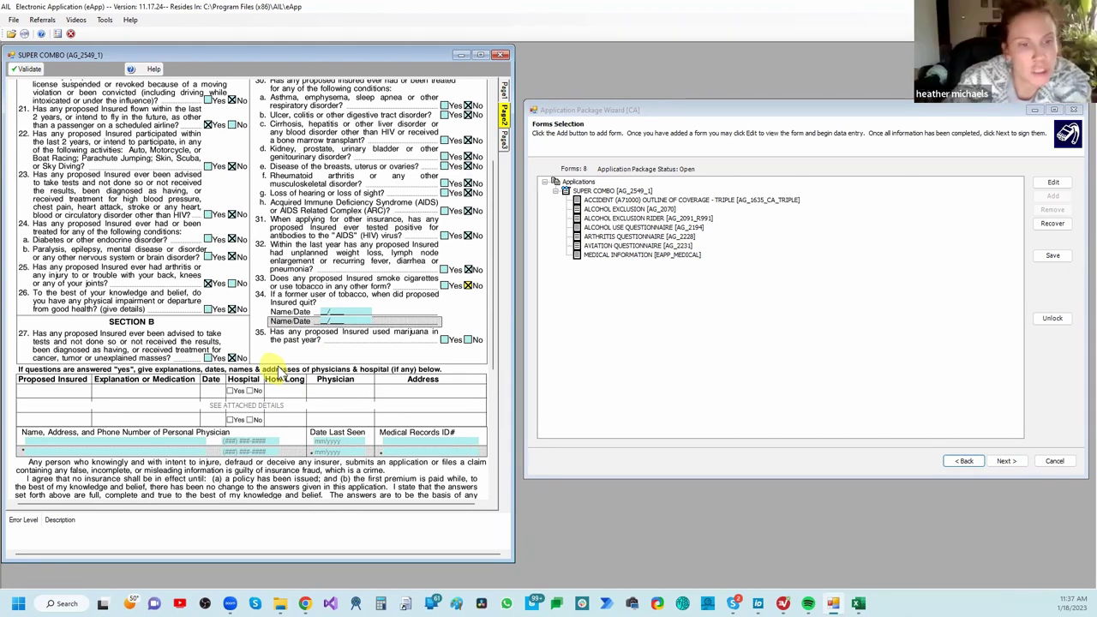
pyautogui.click(504, 95)
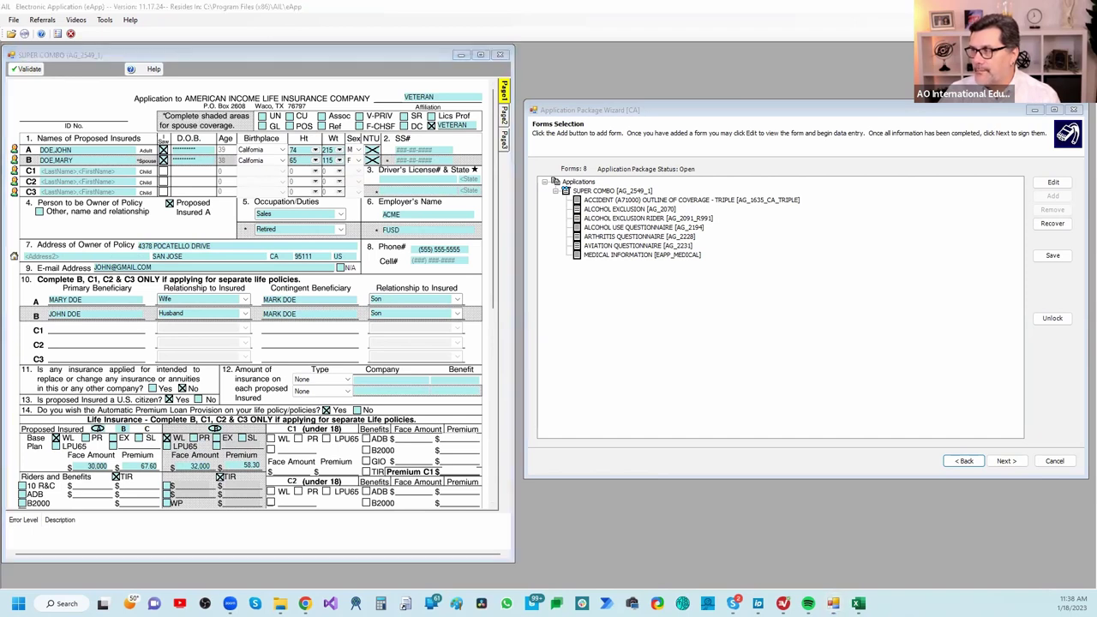
# Switch back to the Page 2 health questions of the Super Combo form.
pyautogui.click(504, 111)
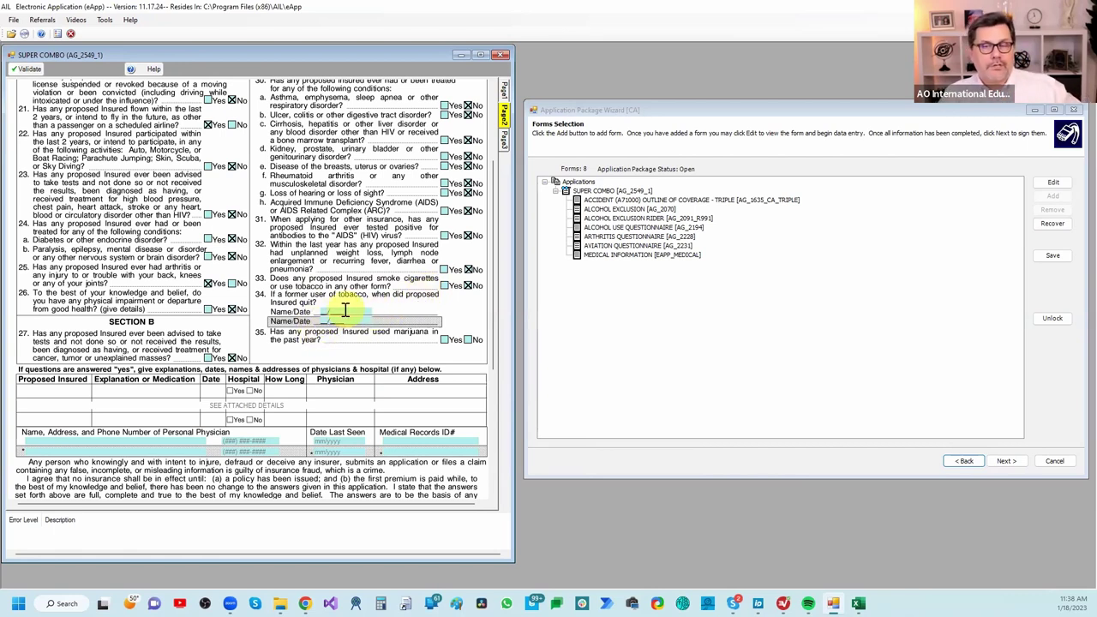
pyautogui.click(332, 315)
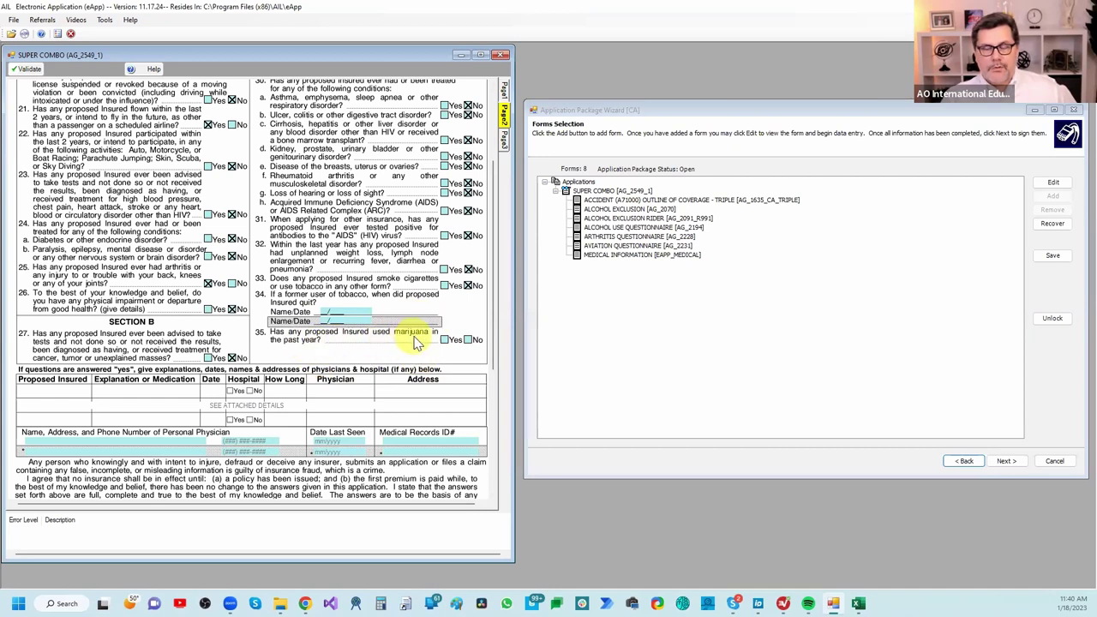
# Answer No to marijuana question 35 and start the Personal Physician name entry.
pyautogui.click(467, 341)
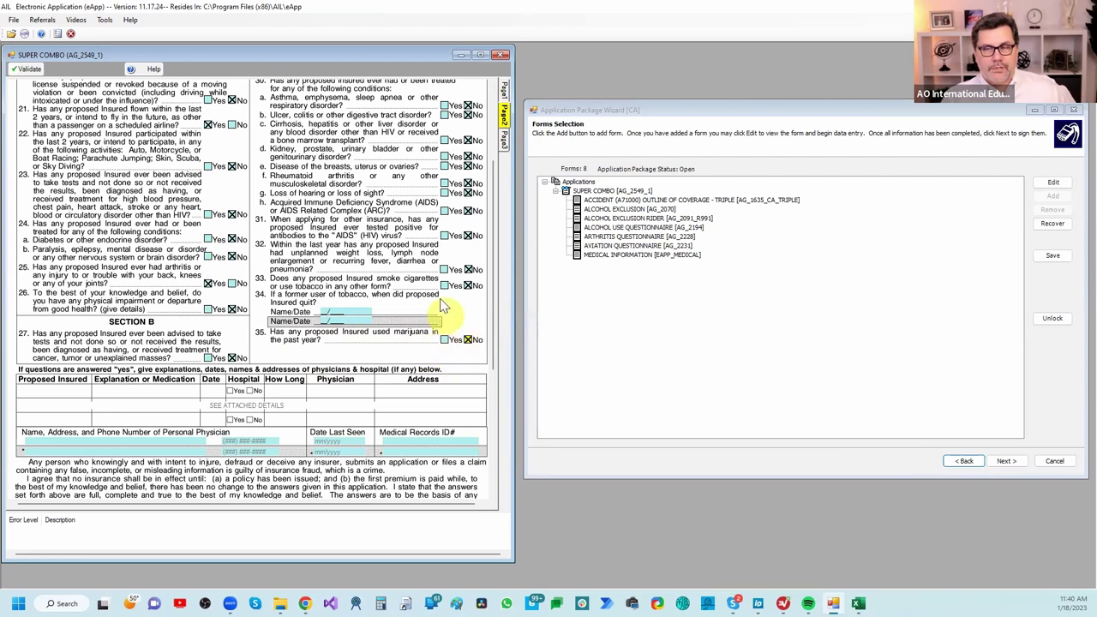
pyautogui.scroll(-3, 257, 360)
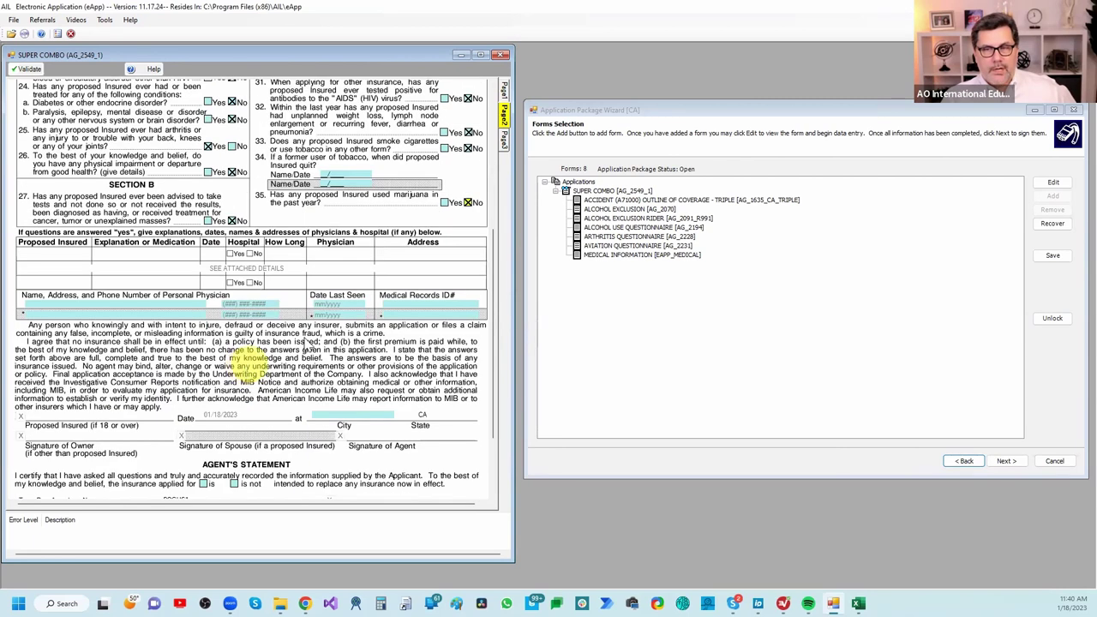
pyautogui.click(59, 305)
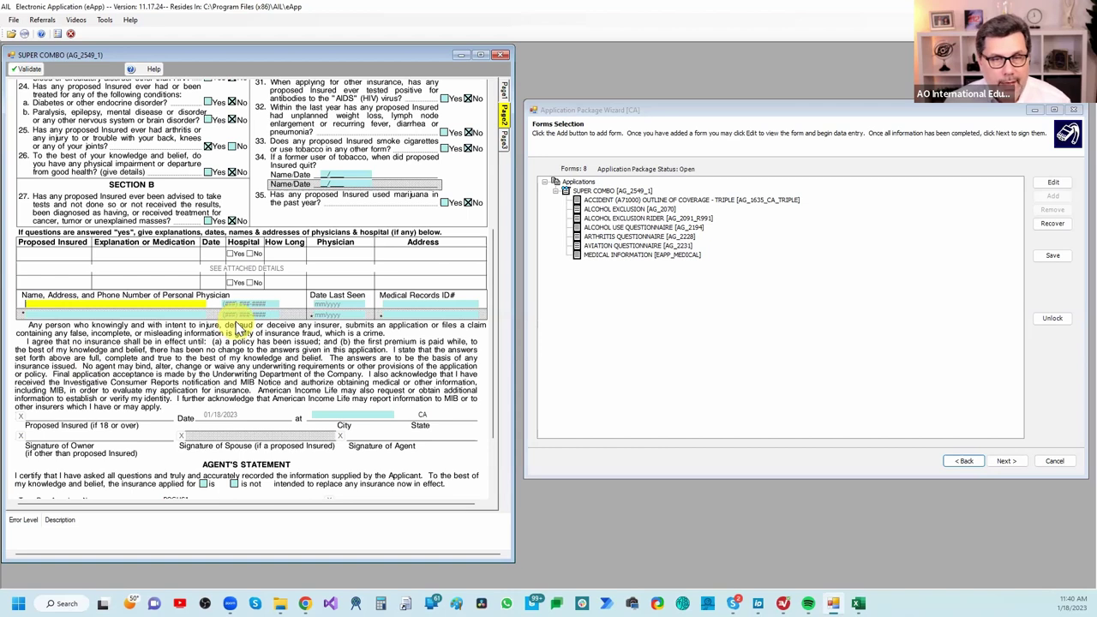
pyautogui.scroll(5, 240, 328)
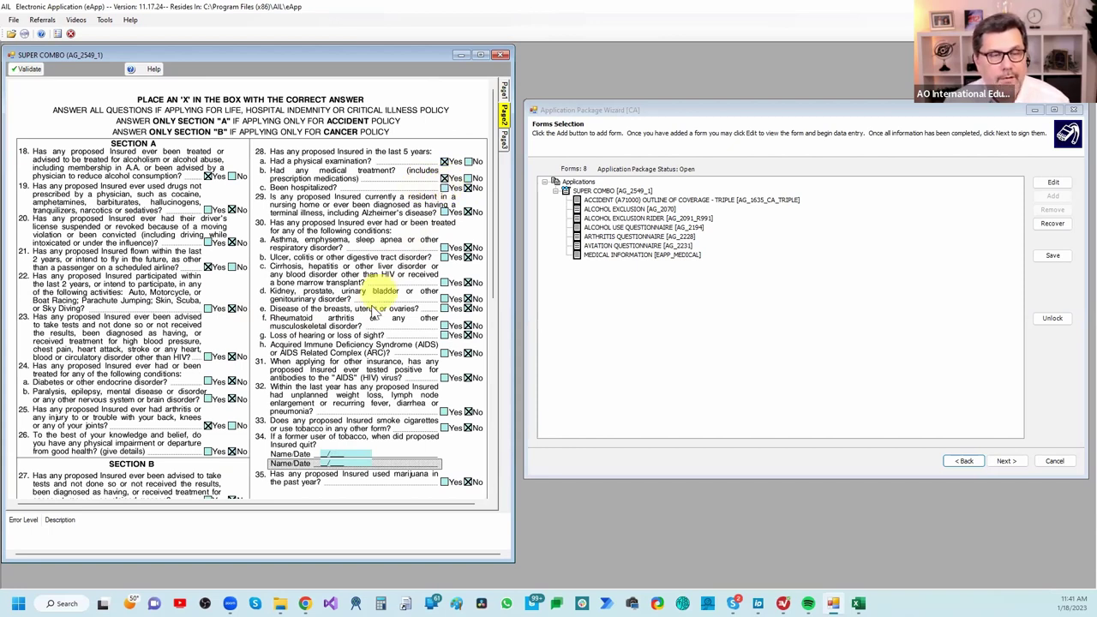
# Switch question 24b from No to Yes, marking depression for the second proposed insured.
pyautogui.scroll(-3, 364, 316)
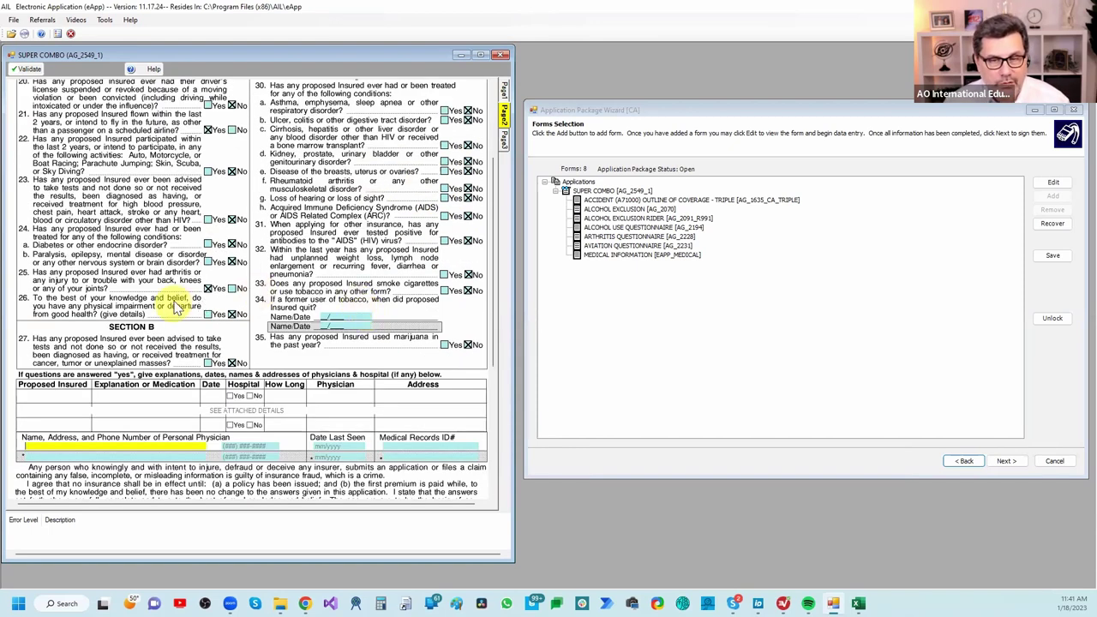
pyautogui.click(231, 262)
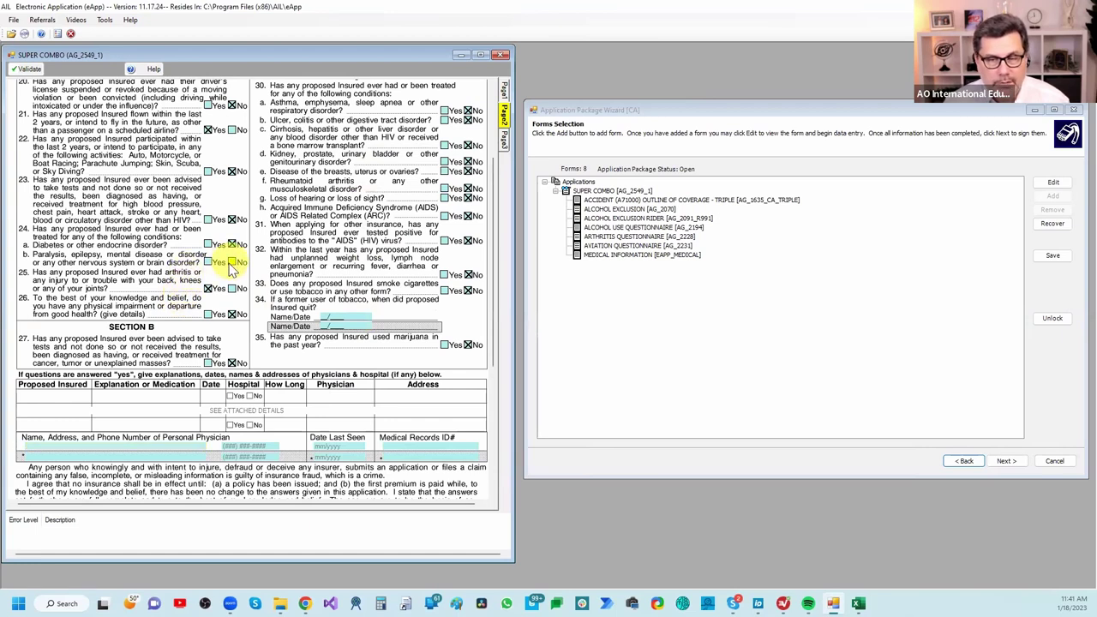
pyautogui.click(209, 262)
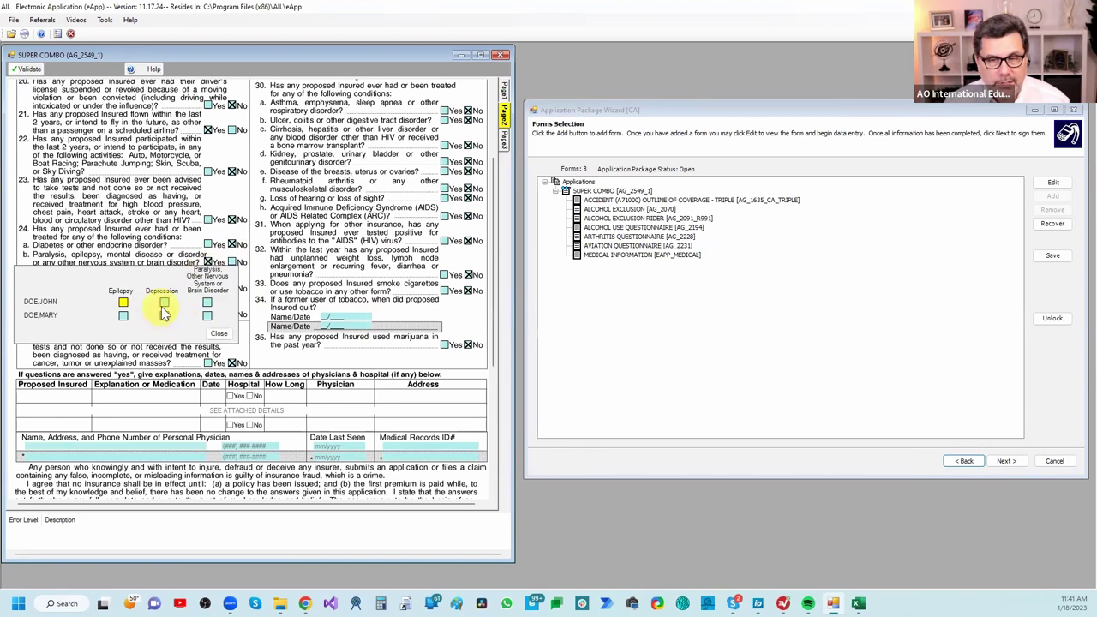
pyautogui.click(165, 315)
pyautogui.click(218, 334)
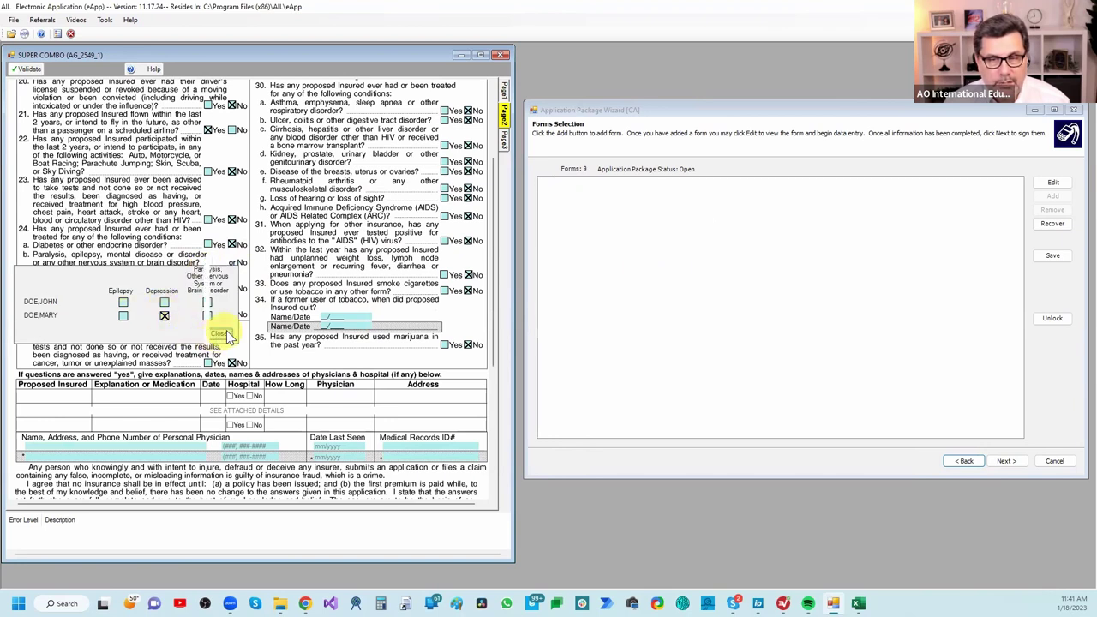
pyautogui.scroll(-3, 221, 318)
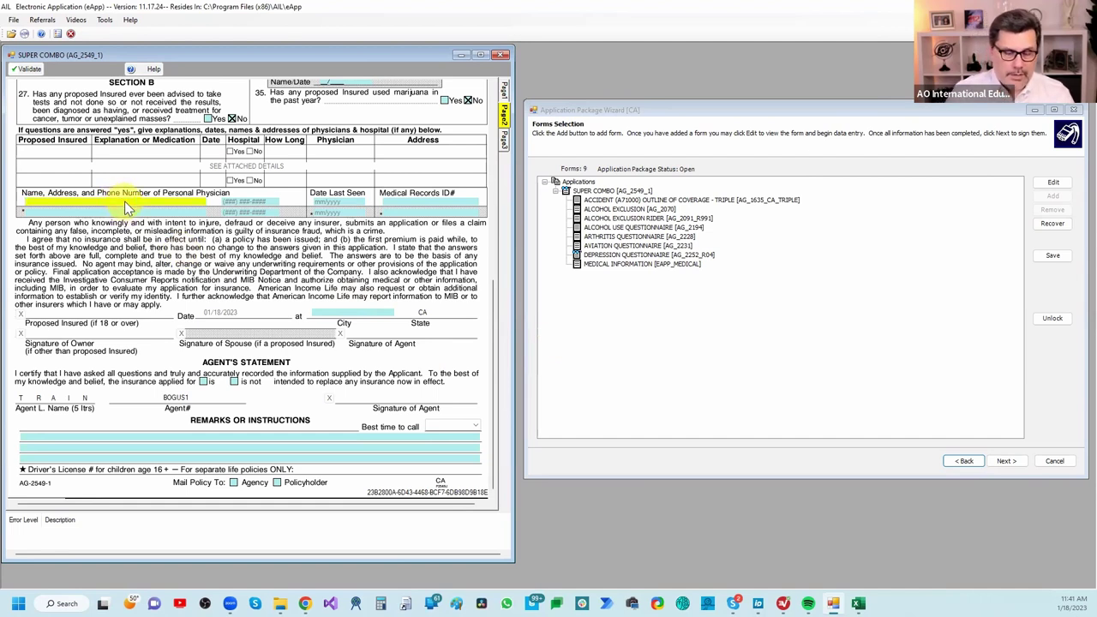
# Enter the first physician's name, clinic and phone number, with Date Last Seen 01/2022.
pyautogui.write('DR.')
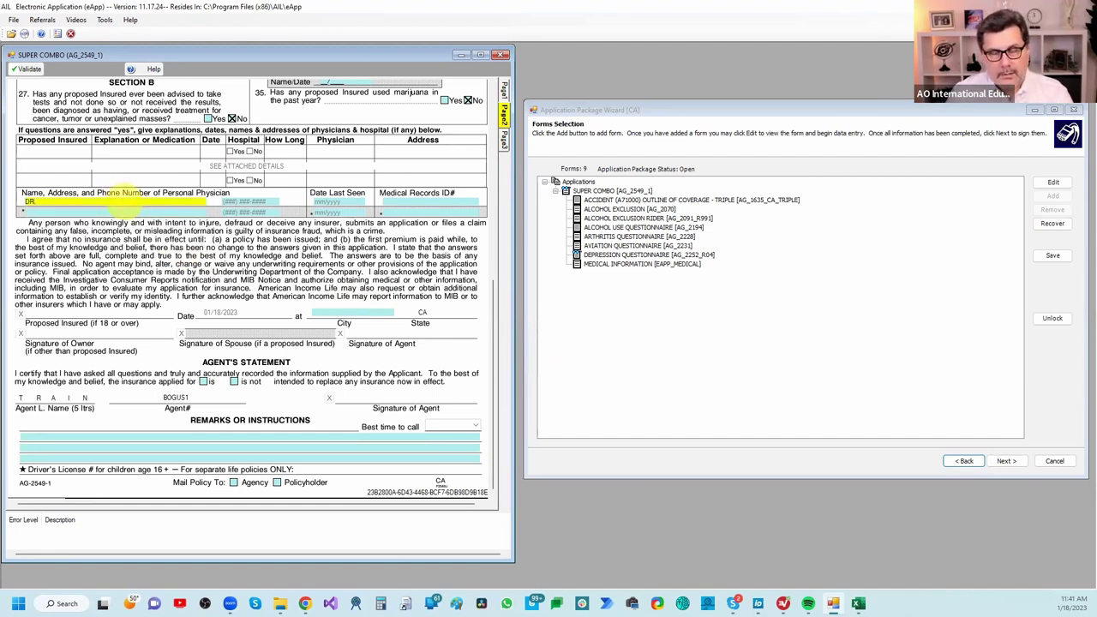
pyautogui.write(' X M')
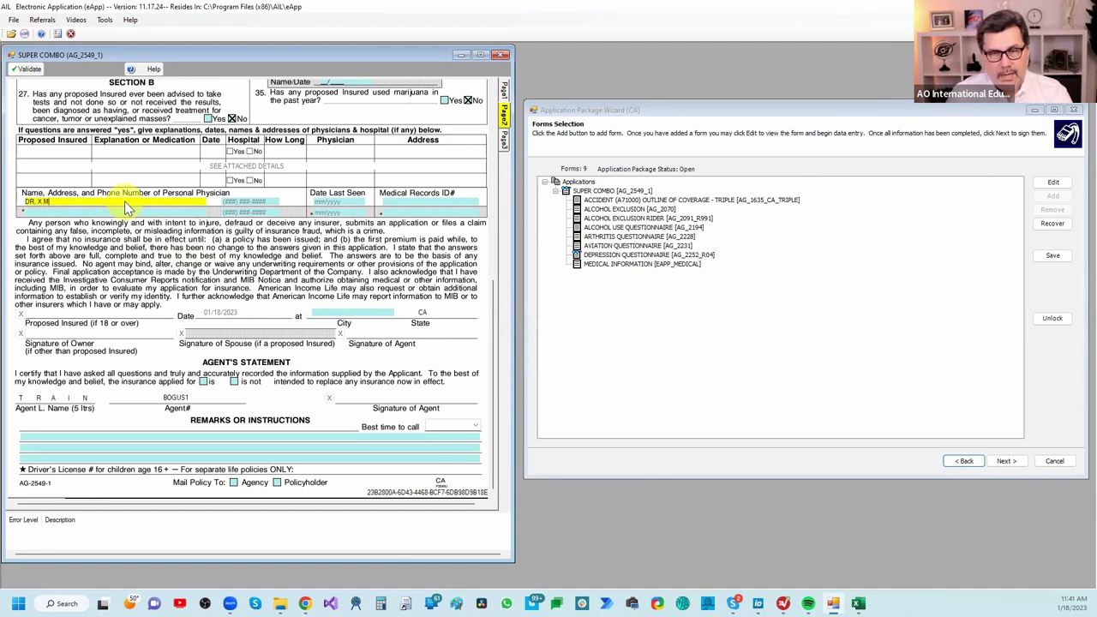
pyautogui.write('AYO CLINIC')
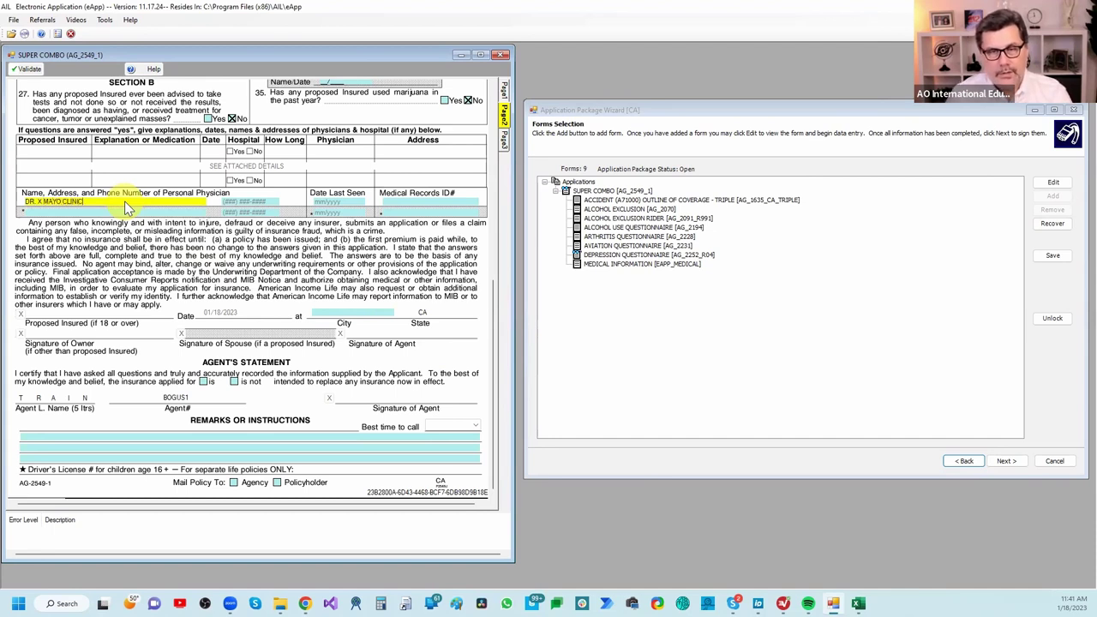
pyautogui.write('55')
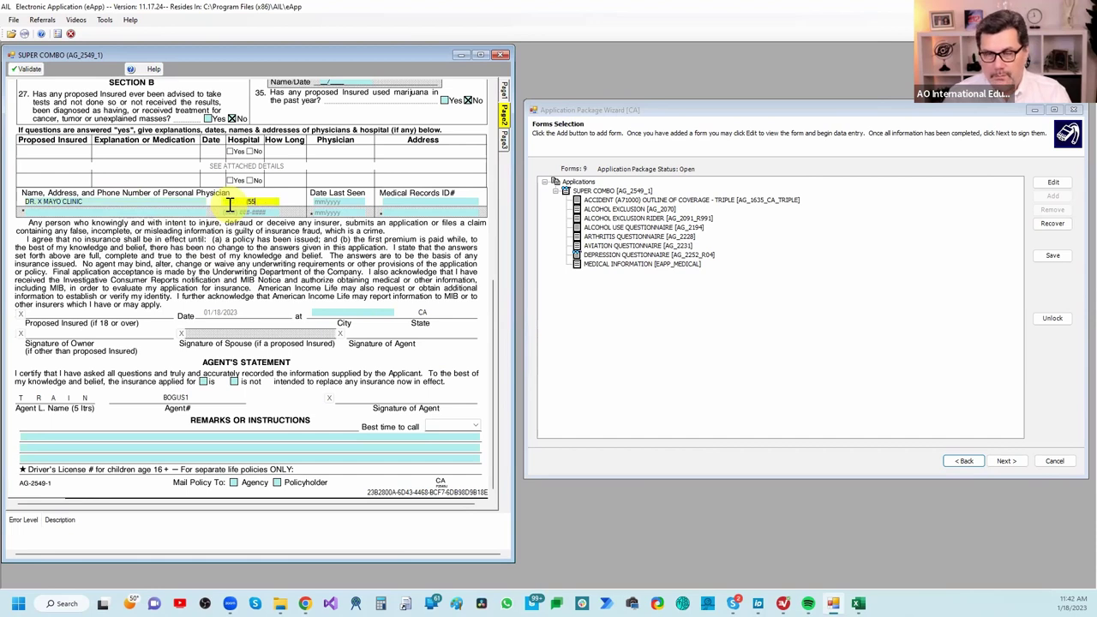
pyautogui.write('555555555-5555')
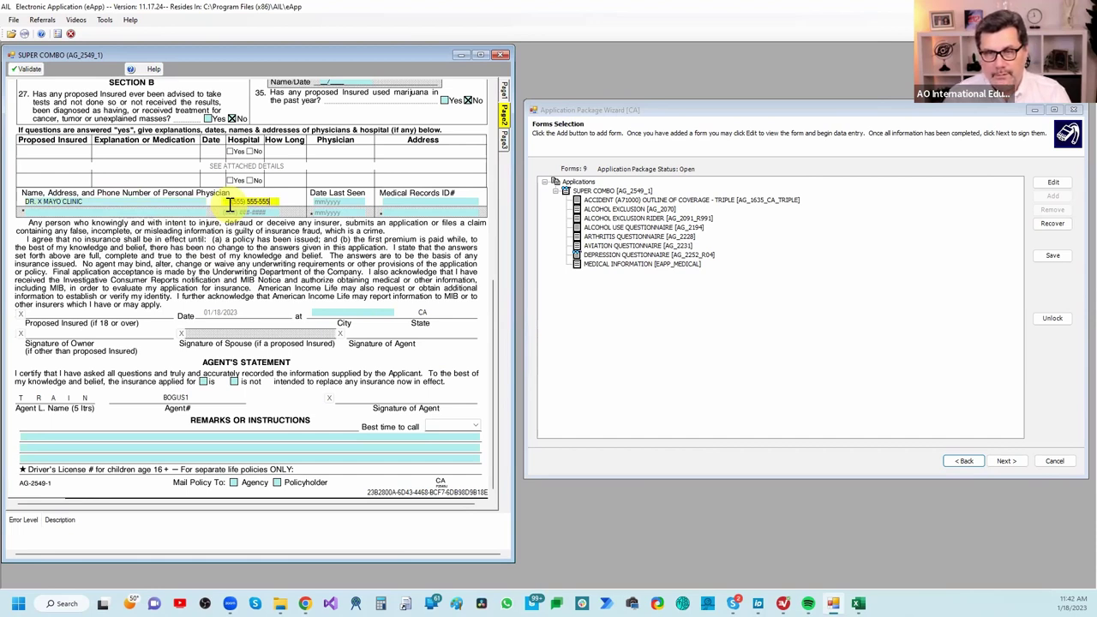
pyautogui.click(343, 202)
pyautogui.write('01/')
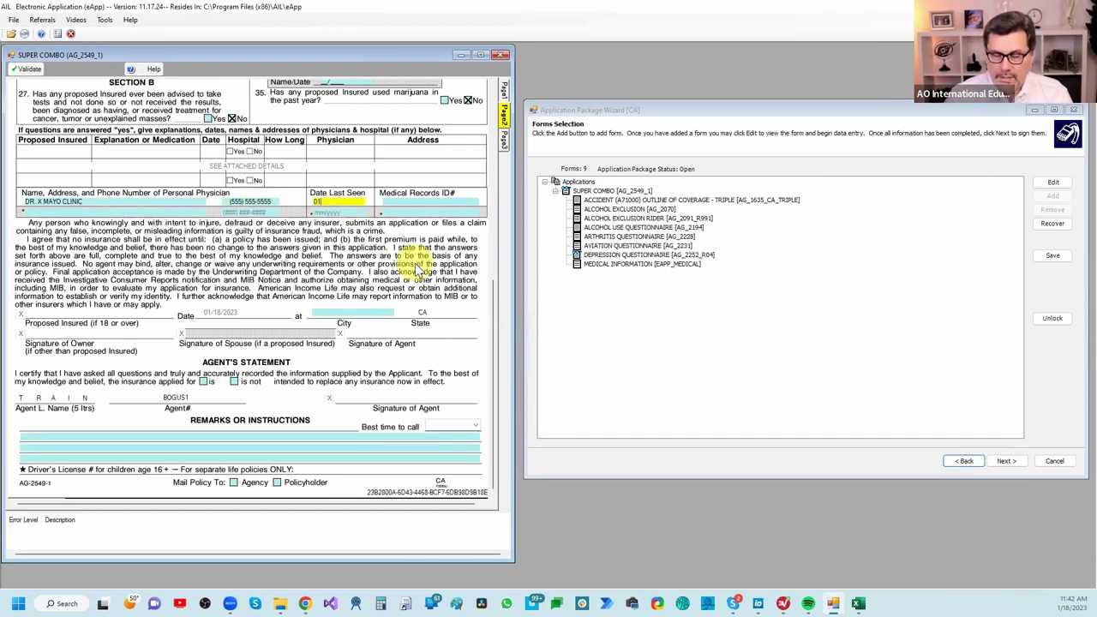
pyautogui.write('2')
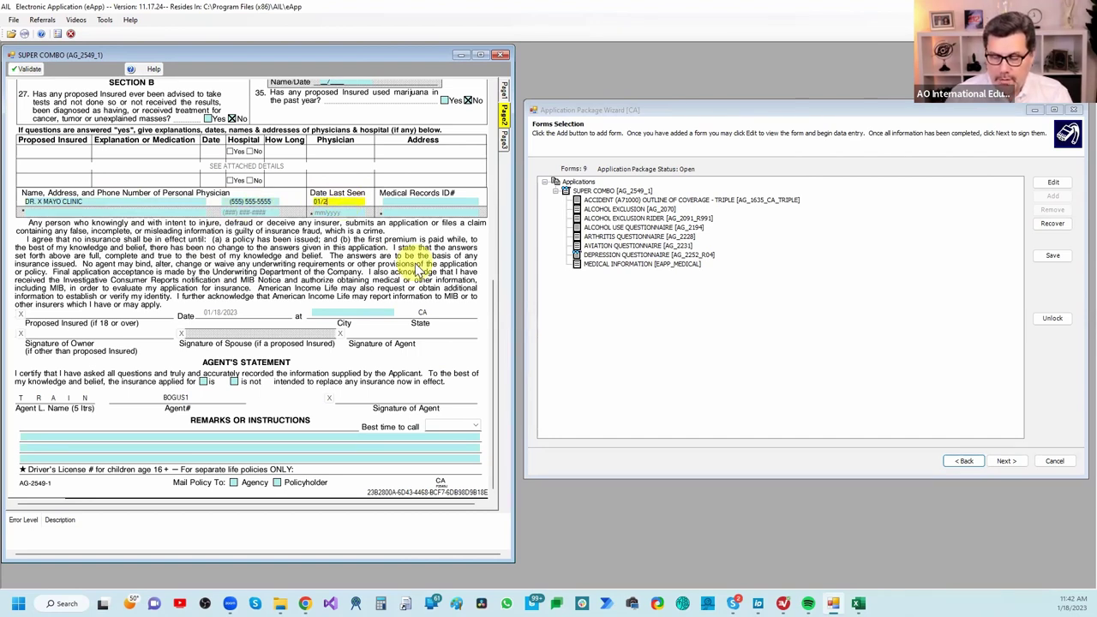
pyautogui.write('022')
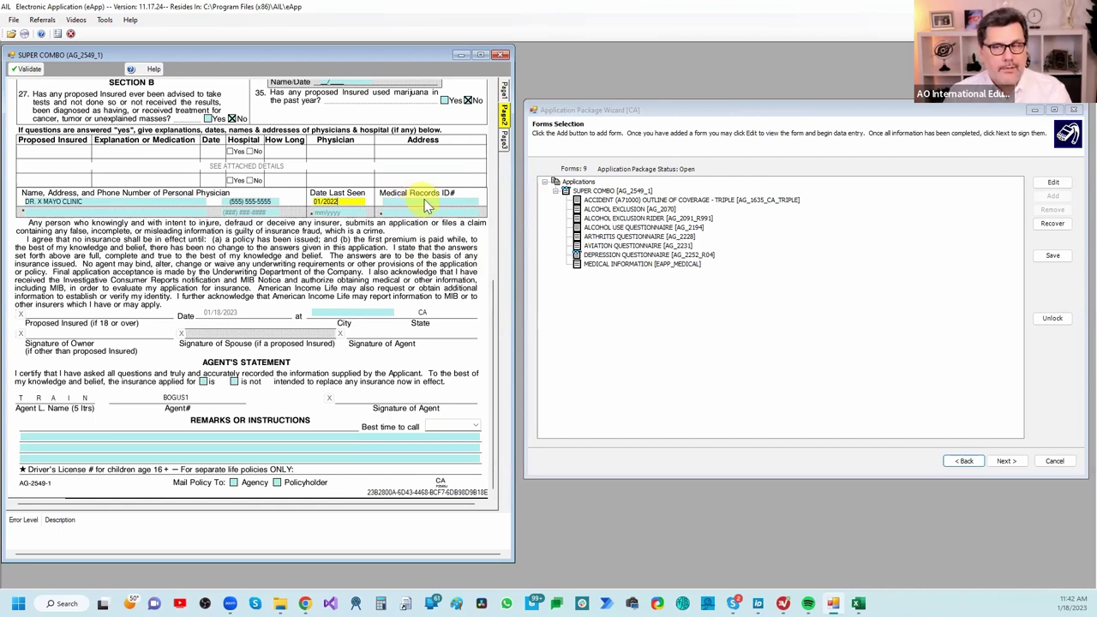
# Paste the physician's name and phone number into the second physician row.
pyautogui.click(39, 213)
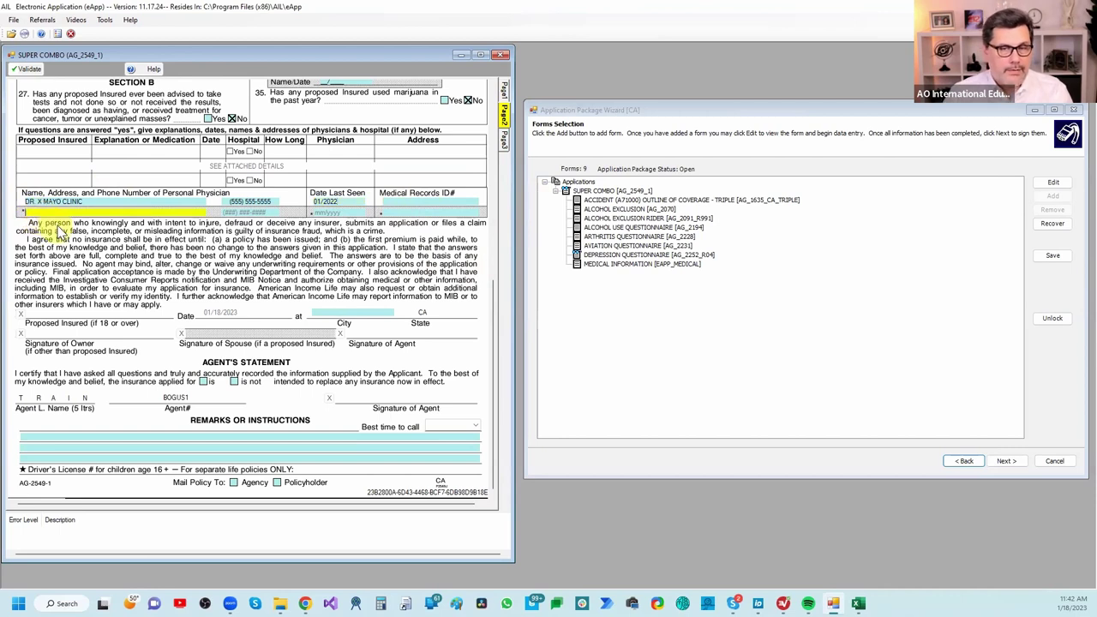
pyautogui.write('DR. X MAYO CLINIC')
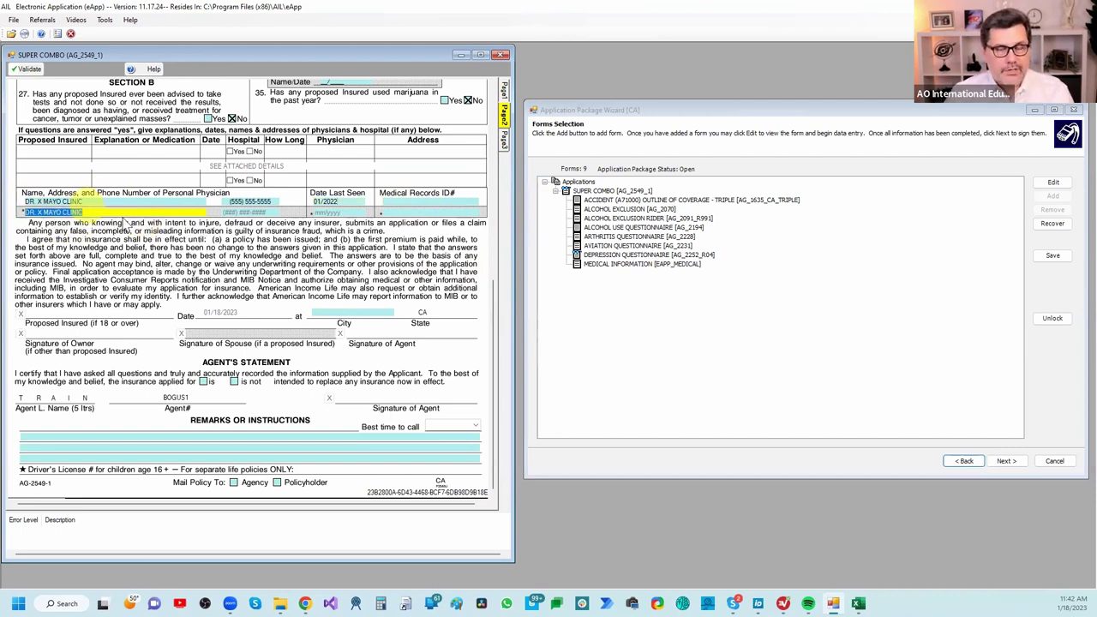
pyautogui.click(245, 212)
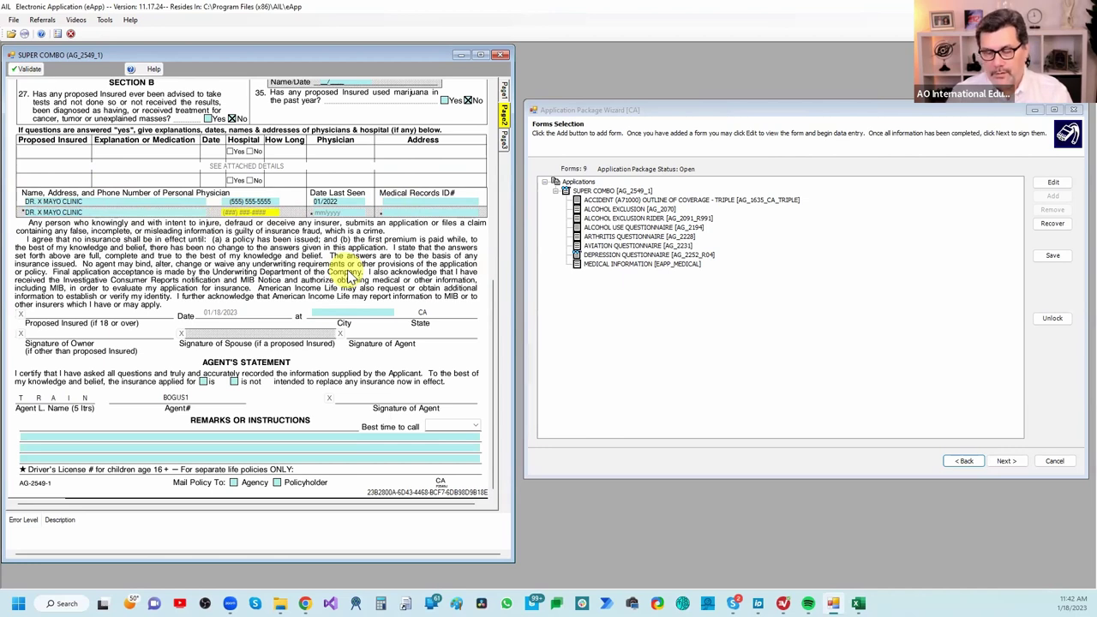
pyautogui.write('(555) 555-5555')
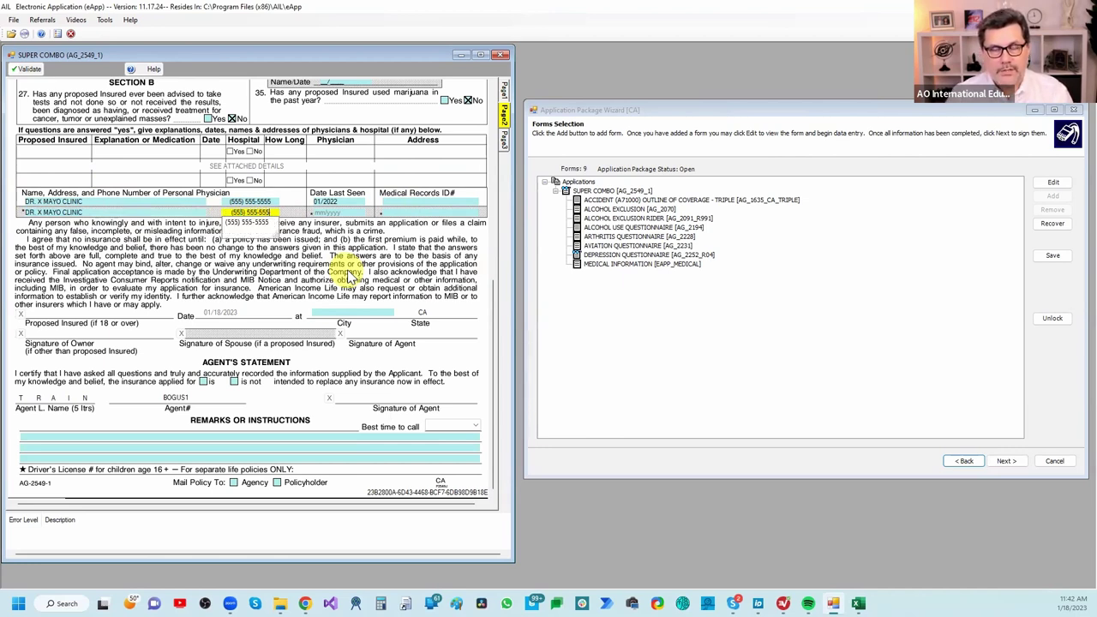
pyautogui.press('Tab')
# Correct the second row's Date Last Seen to 06/2022 and return to Page 2.
pyautogui.write('5')
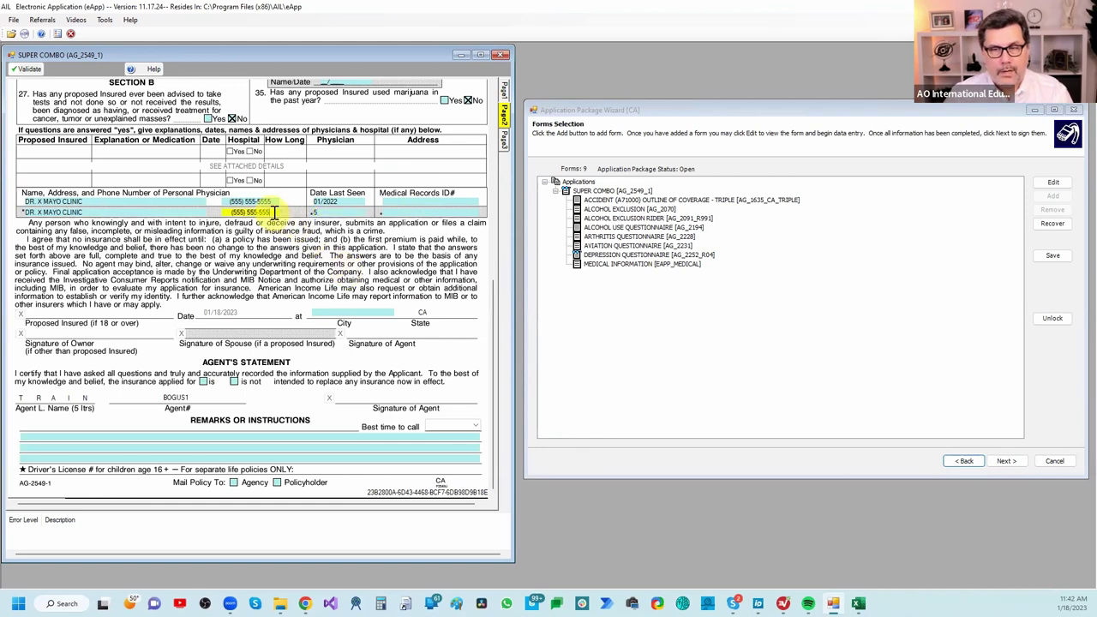
pyautogui.click(333, 212)
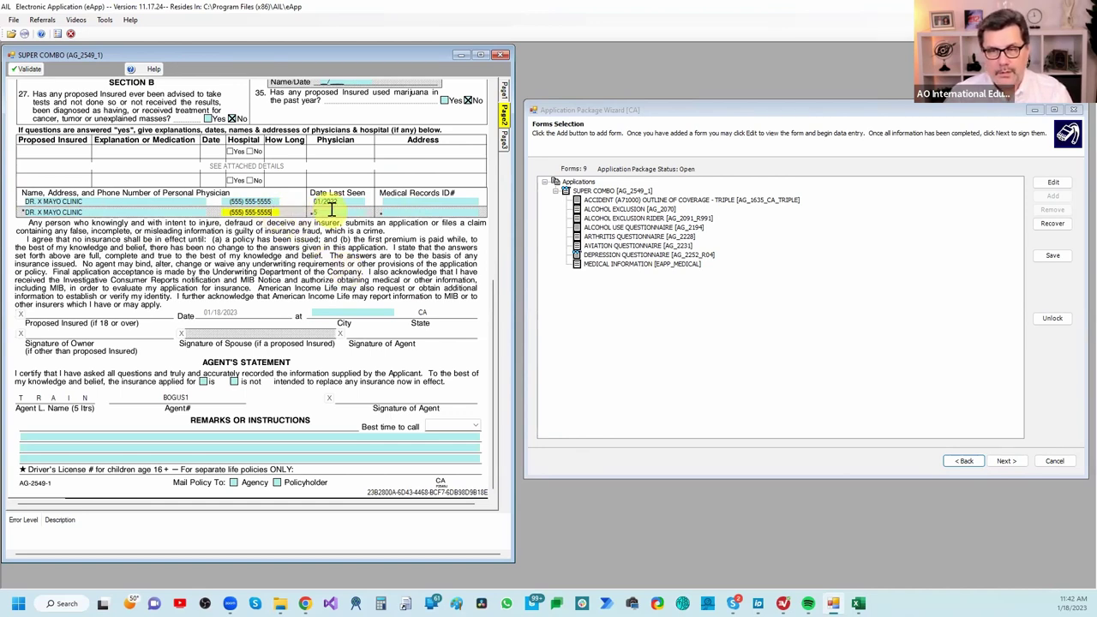
pyautogui.write('/1')
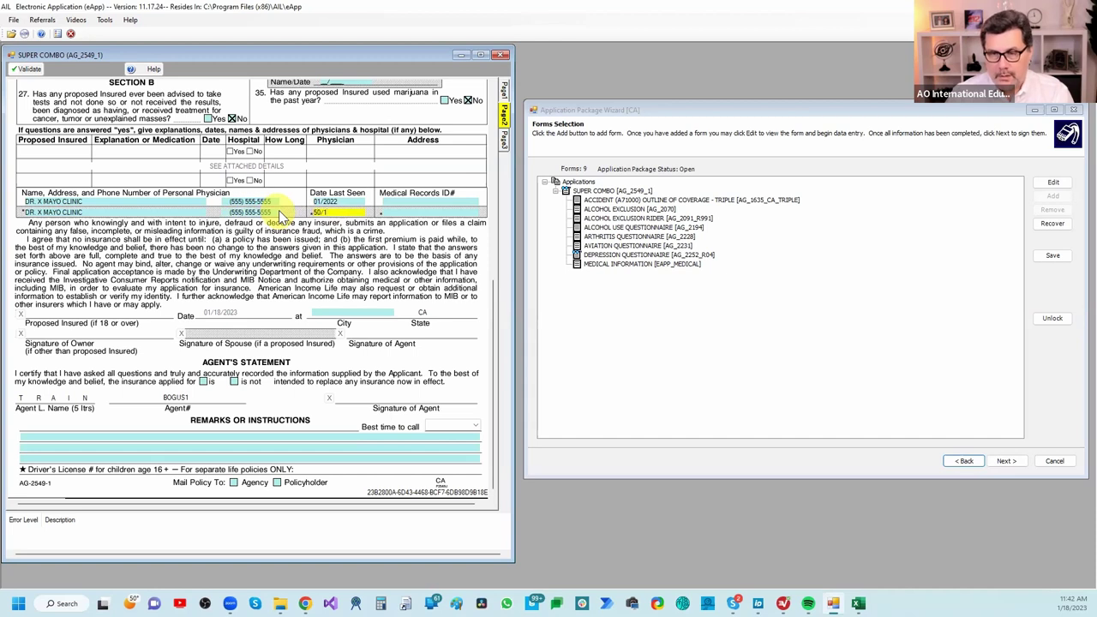
pyautogui.press('BackSpace')
pyautogui.press('BackSpace')
pyautogui.press('BackSpace')
pyautogui.press('BackSpace')
pyautogui.write('06/')
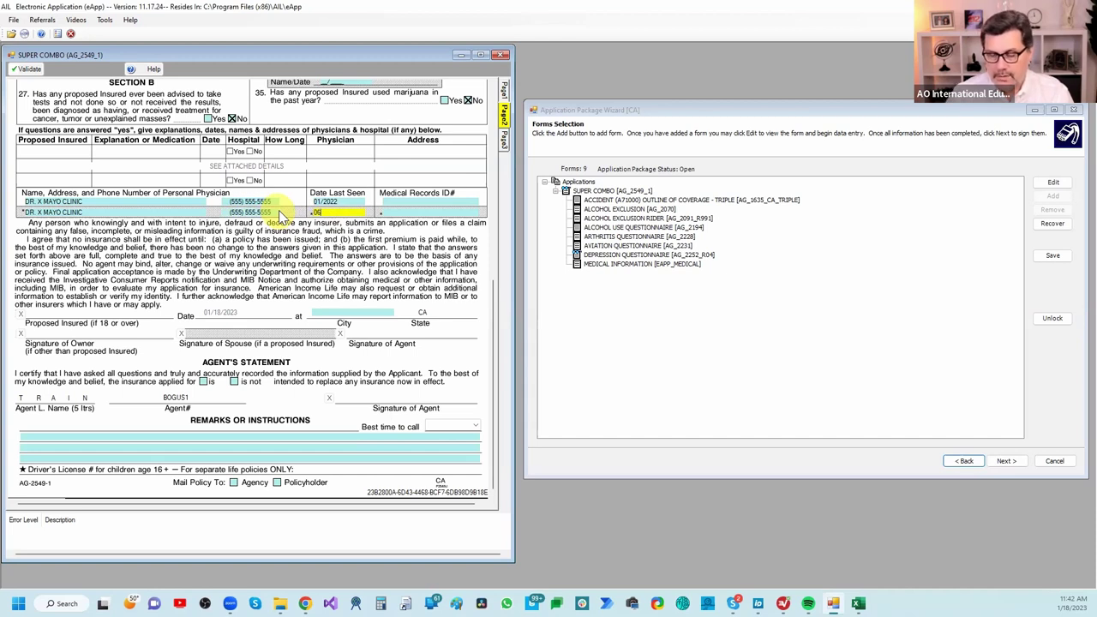
pyautogui.write('2022')
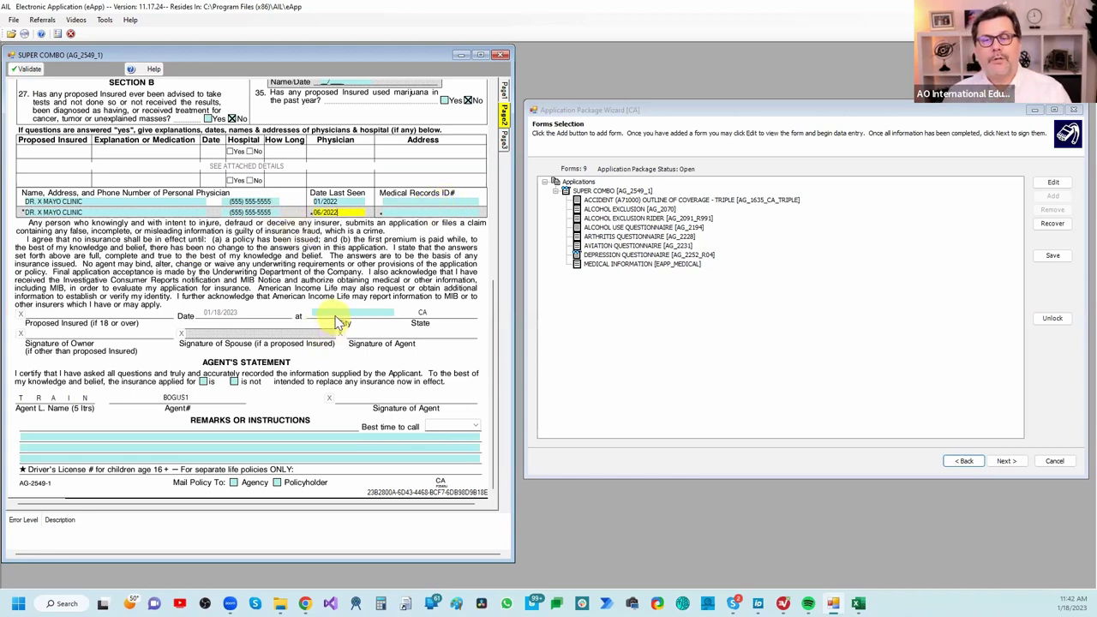
pyautogui.click(503, 89)
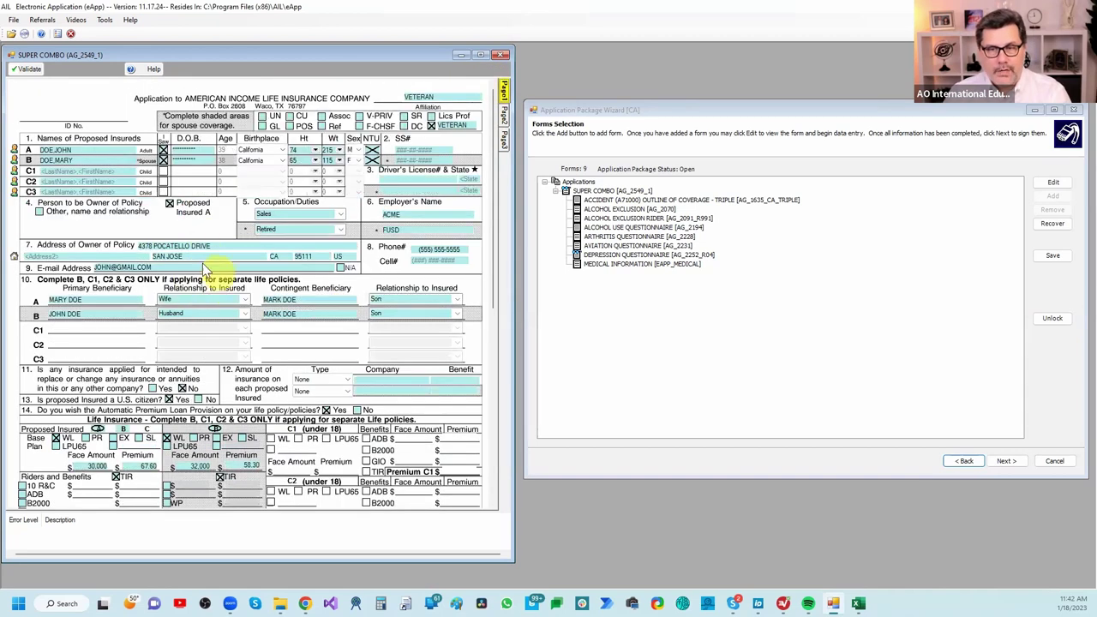
pyautogui.click(504, 116)
# Set the signing city to SAN JOSE.
pyautogui.click(337, 313)
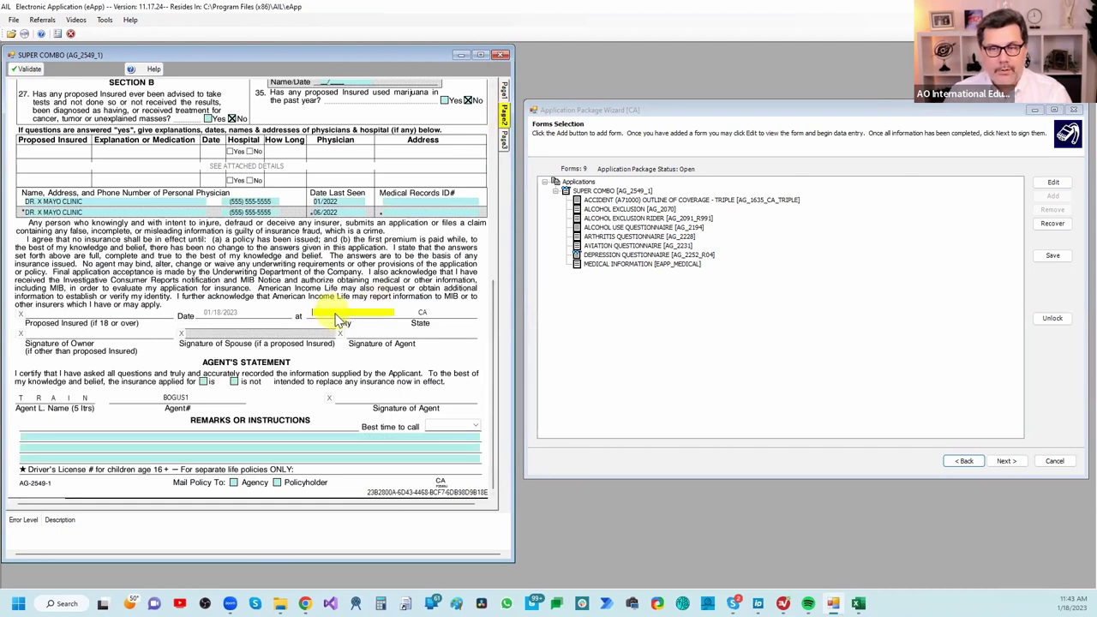
pyautogui.write('SAN JOSE')
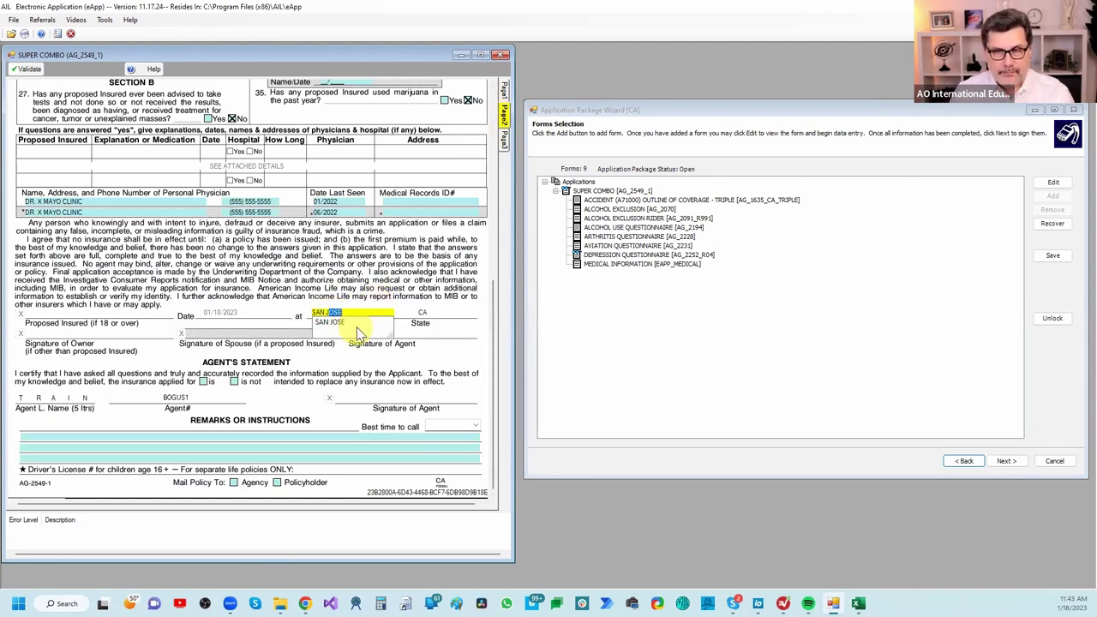
pyautogui.click(357, 329)
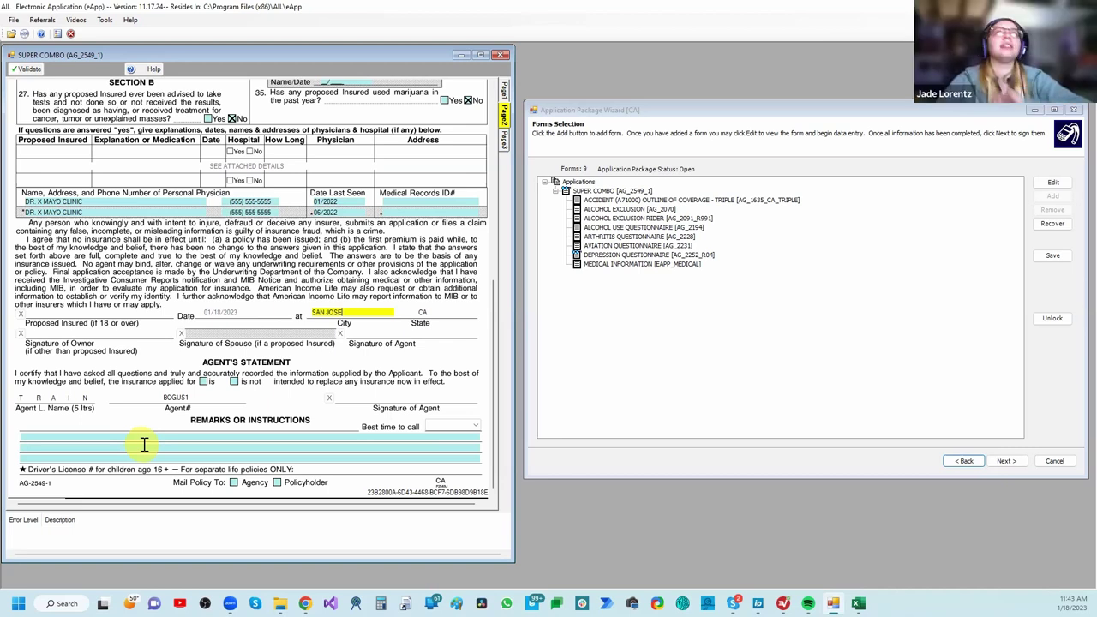
# State the coverage is not replacing existing insurance and set best time to call to 8am - 9pm.
pyautogui.scroll(1, 248, 395)
pyautogui.scroll(-1, 254, 381)
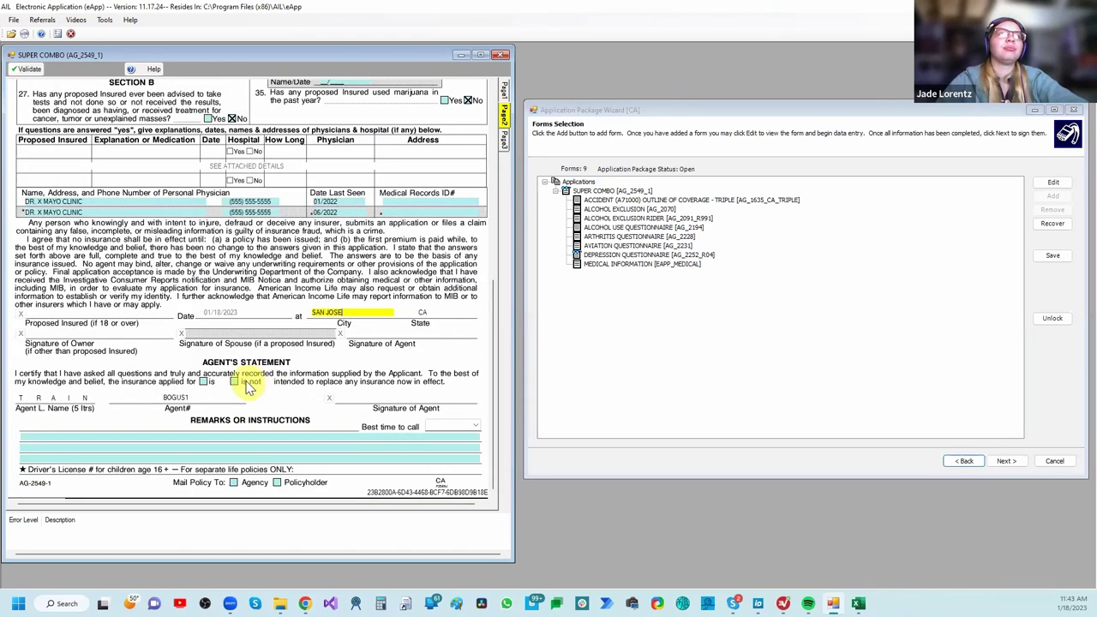
pyautogui.click(235, 382)
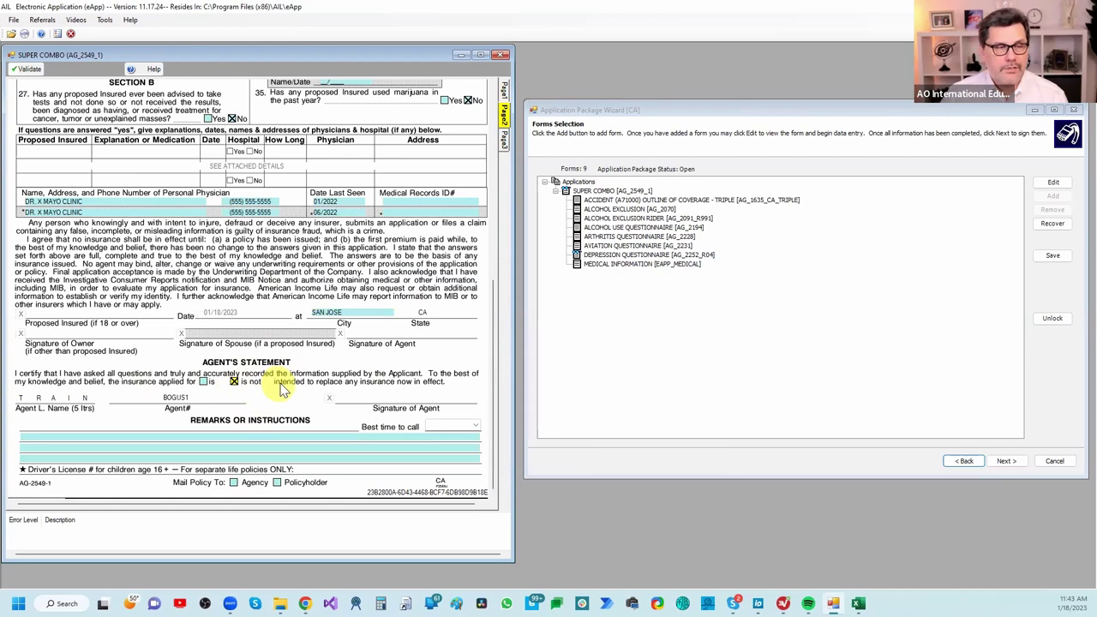
pyautogui.click(441, 427)
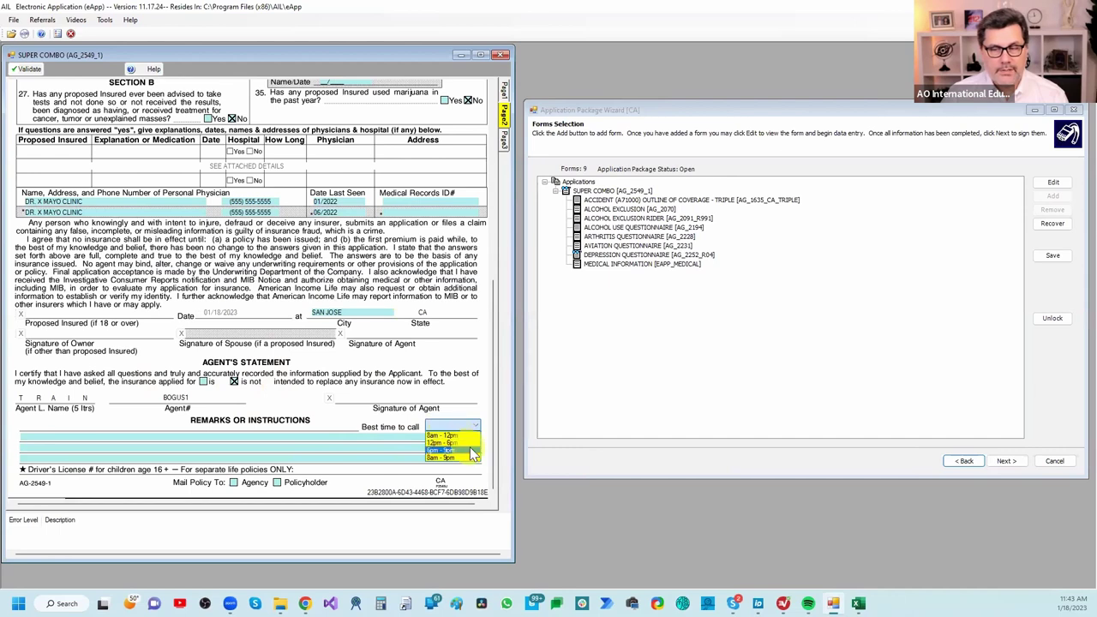
pyautogui.click(463, 456)
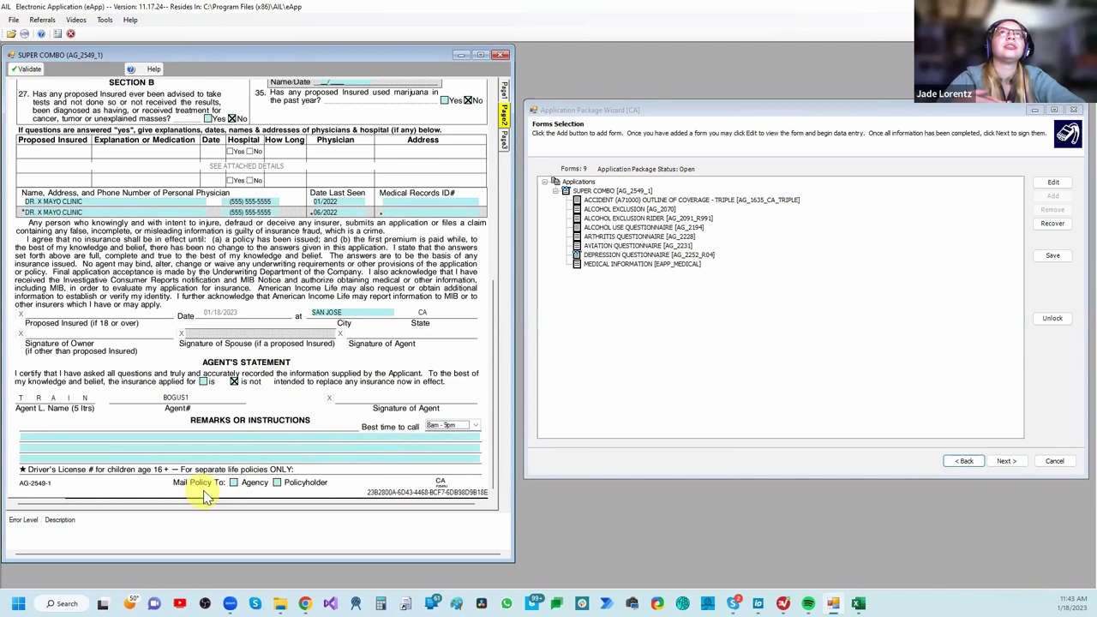
# Tick Policyholder under Mail Policy To, then review Section A.
pyautogui.click(278, 483)
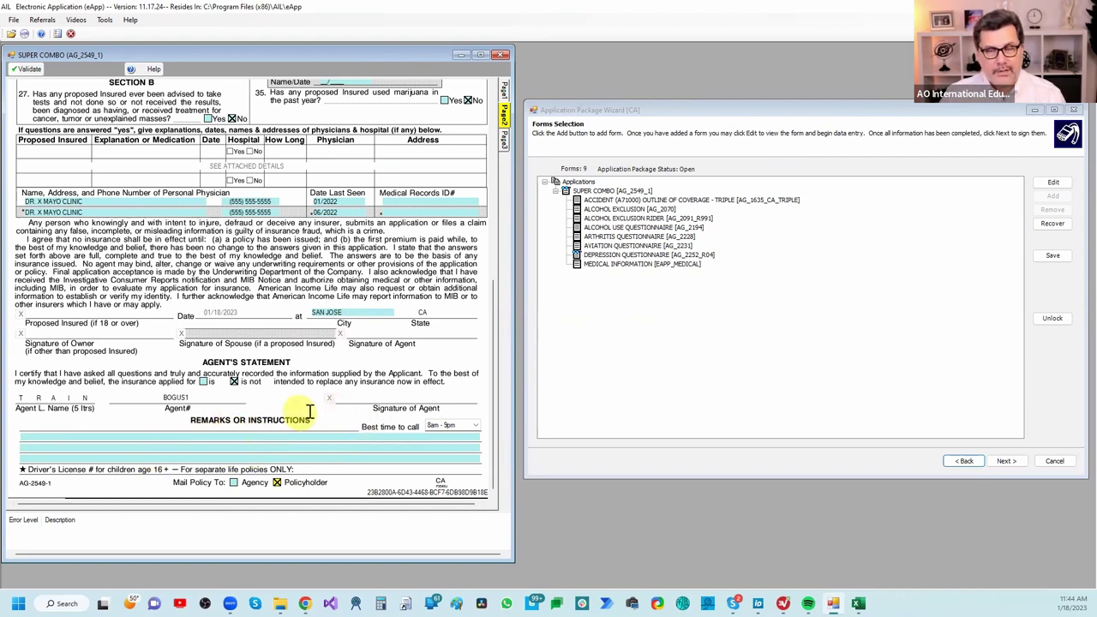
pyautogui.scroll(5, 257, 439)
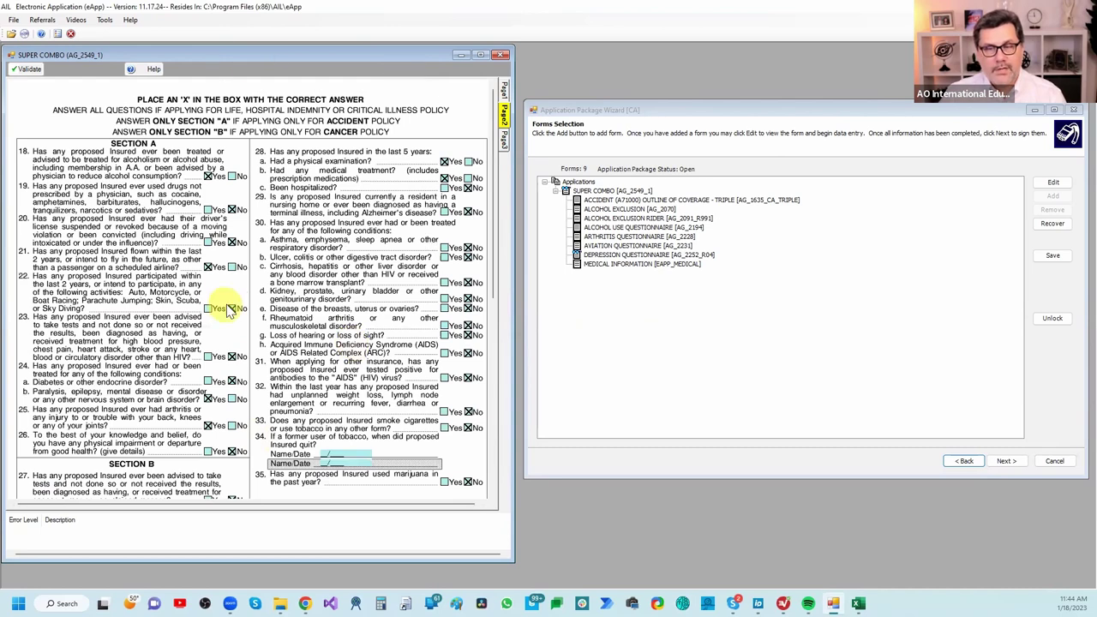
pyautogui.scroll(-1, 215, 317)
pyautogui.scroll(-4, 266, 356)
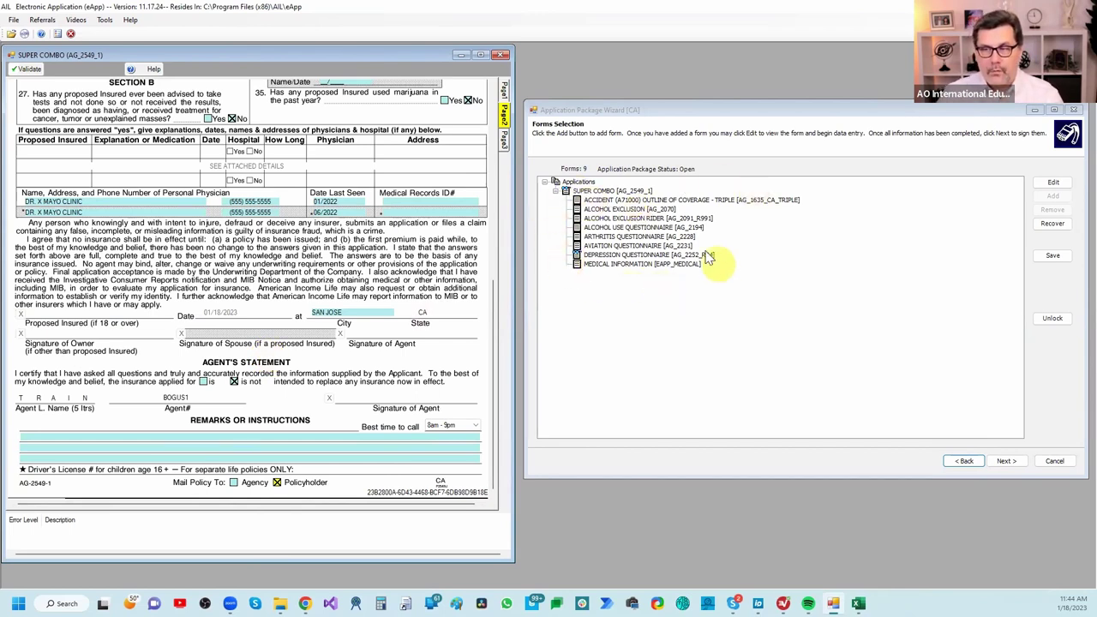
# Open and scroll through the ACCIDENT (A71000) Outline of Coverage form, then close it.
pyautogui.doubleClick(699, 204)
pyautogui.scroll(-2, 266, 339)
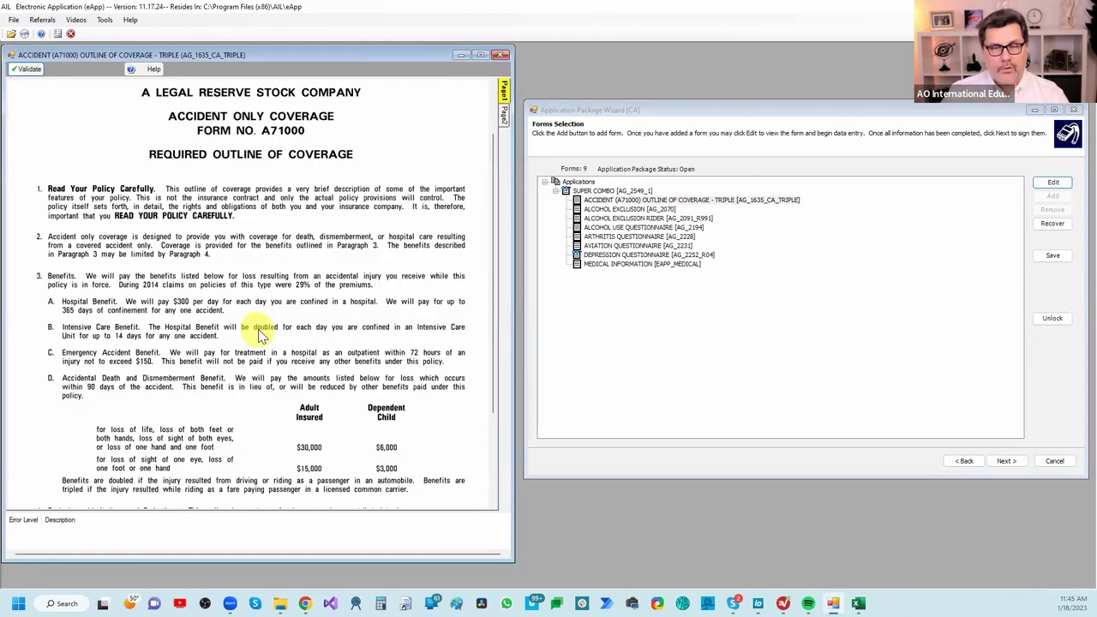
pyautogui.scroll(-3, 261, 334)
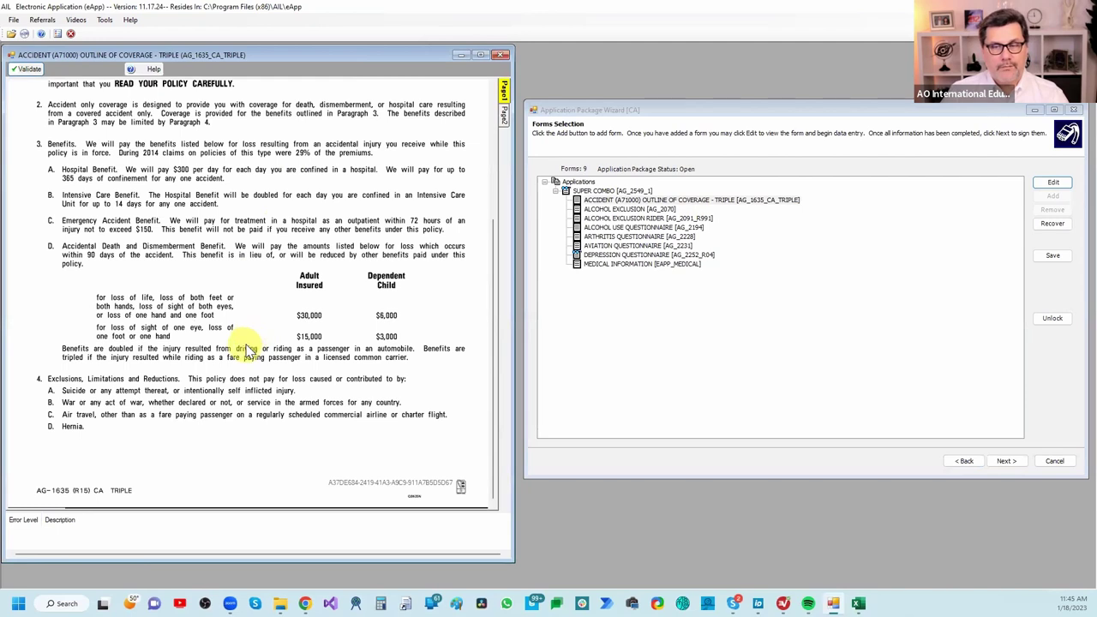
pyautogui.scroll(5, 247, 348)
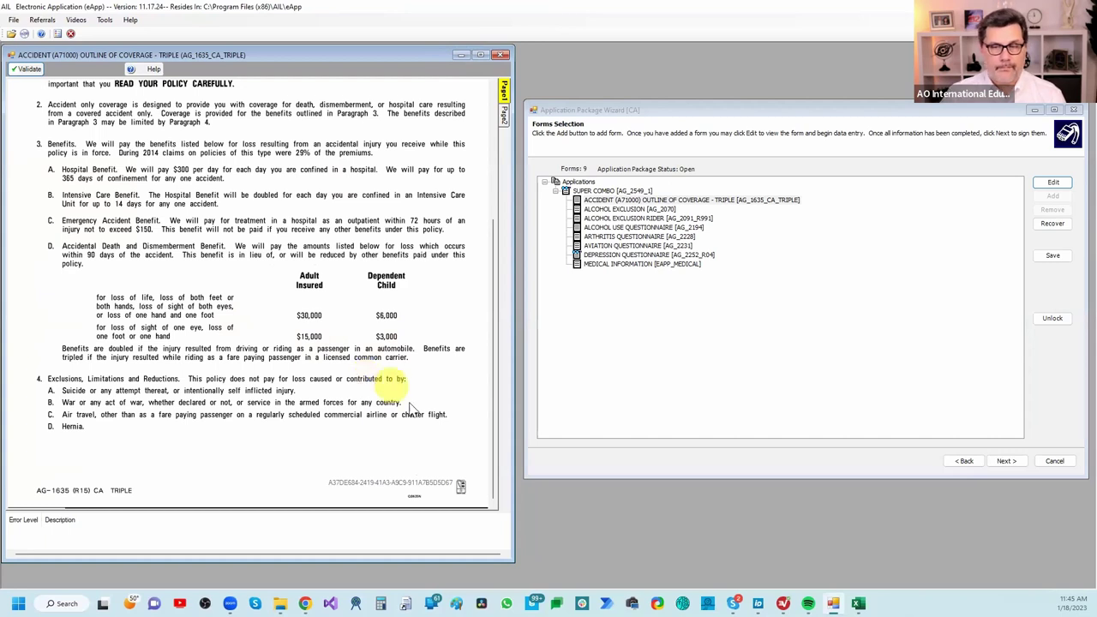
pyautogui.click(500, 55)
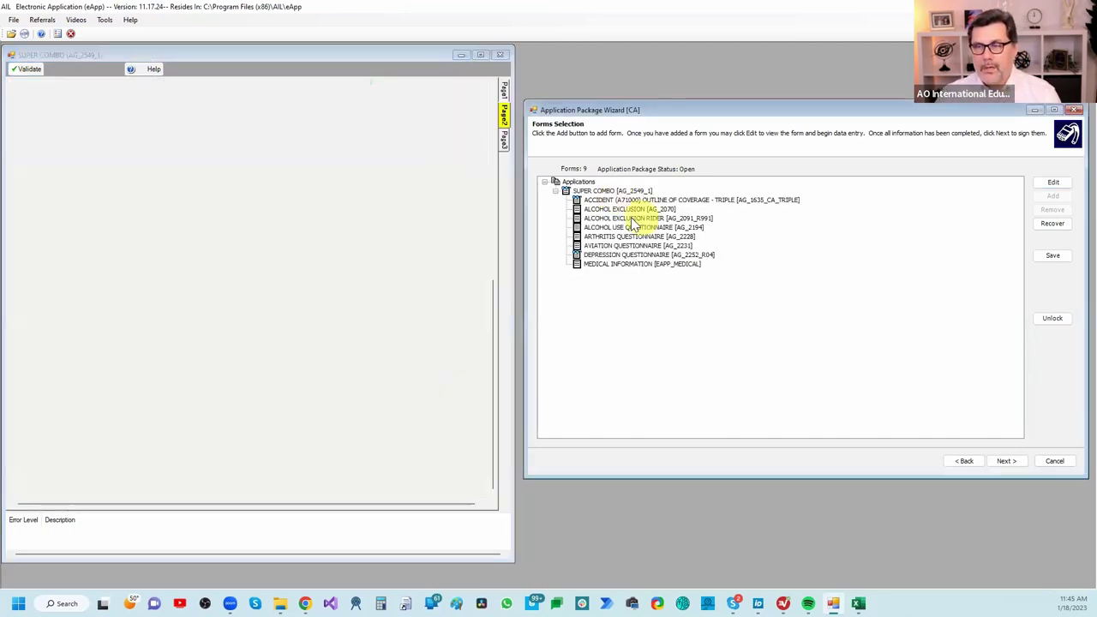
# Open, review and close the ALCOHOL EXCLUSION form.
pyautogui.doubleClick(649, 210)
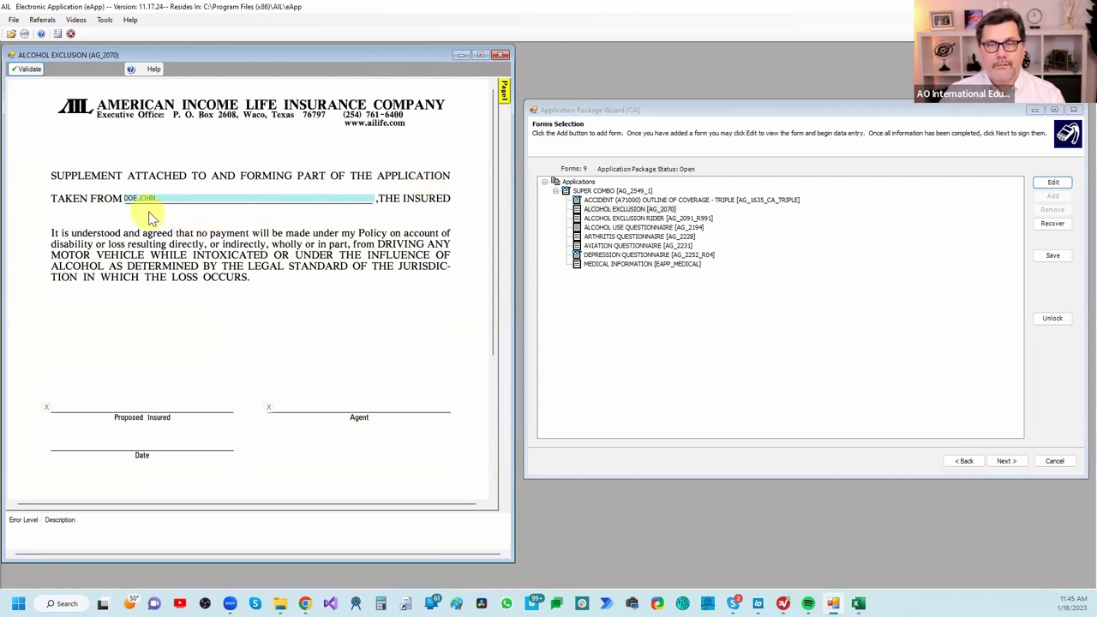
pyautogui.scroll(-3, 133, 370)
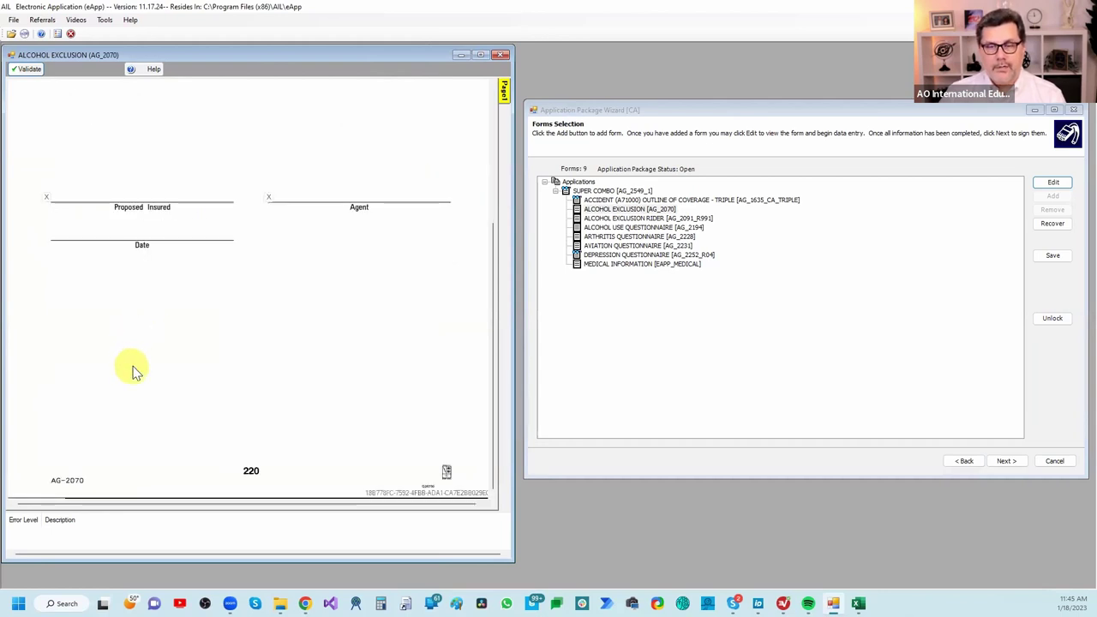
pyautogui.scroll(3, 215, 334)
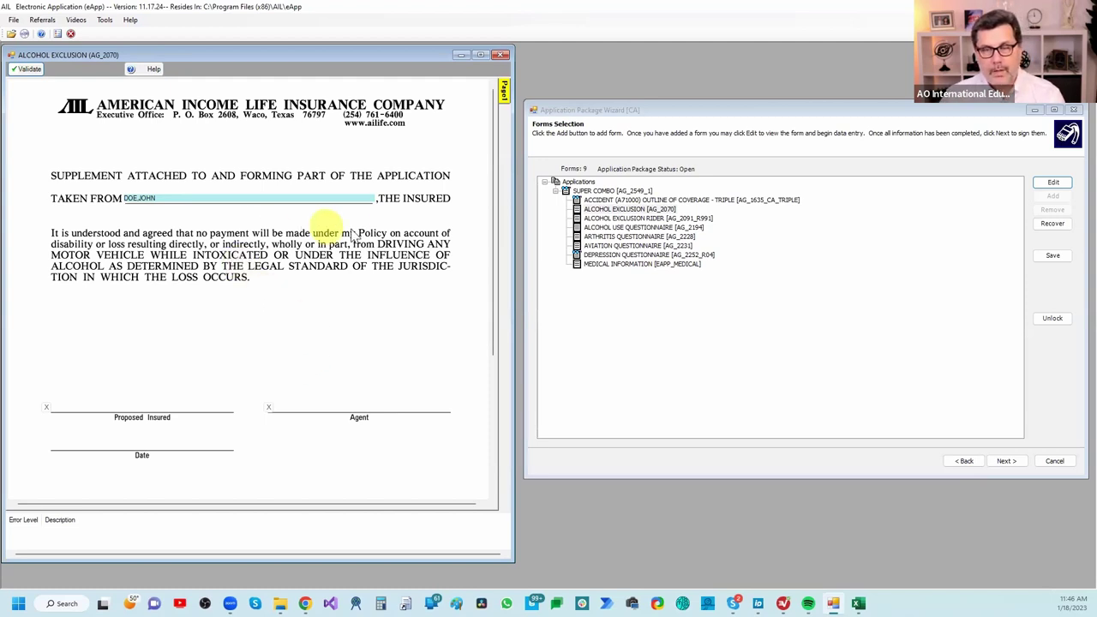
pyautogui.click(502, 55)
# Open, scroll through and close the ALCOHOL EXCLUSION RIDER form.
pyautogui.click(649, 217)
pyautogui.doubleClick(648, 218)
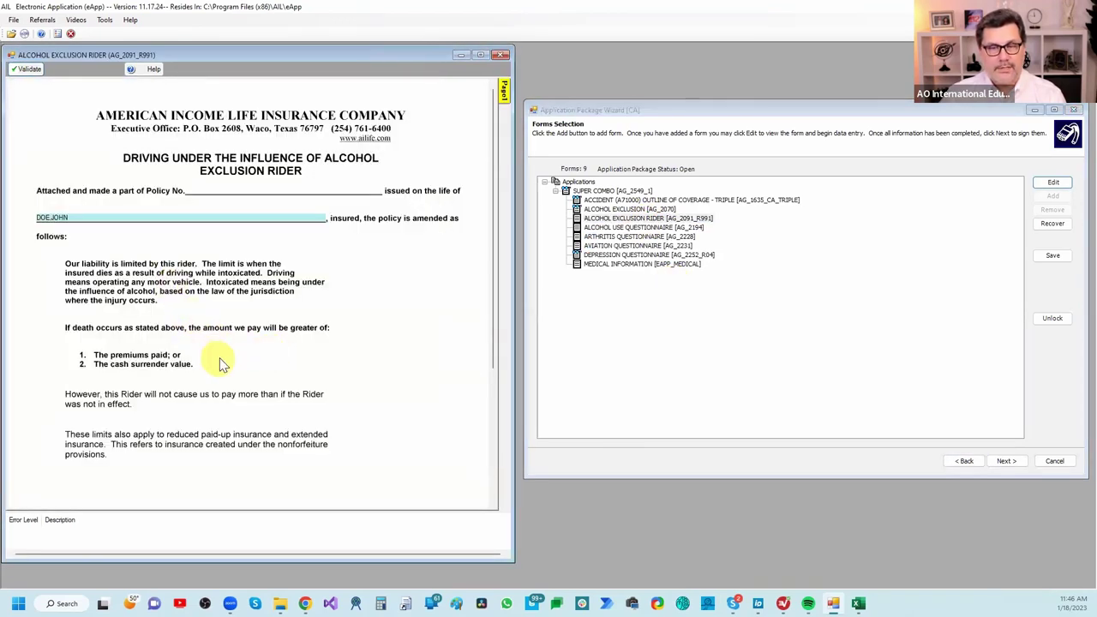
pyautogui.scroll(-3, 129, 296)
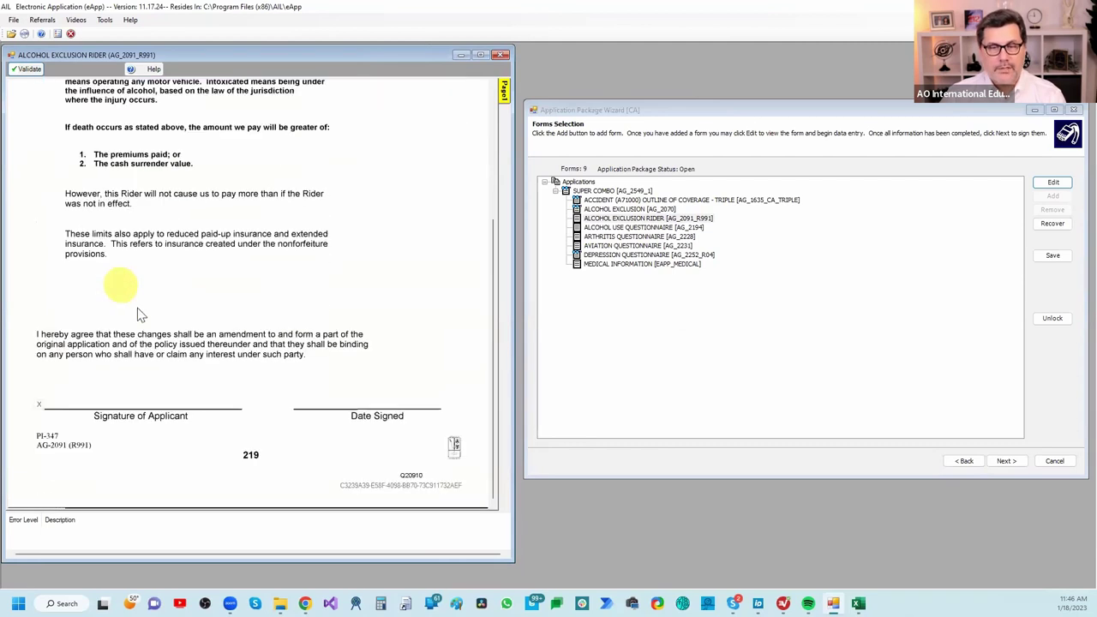
pyautogui.click(496, 57)
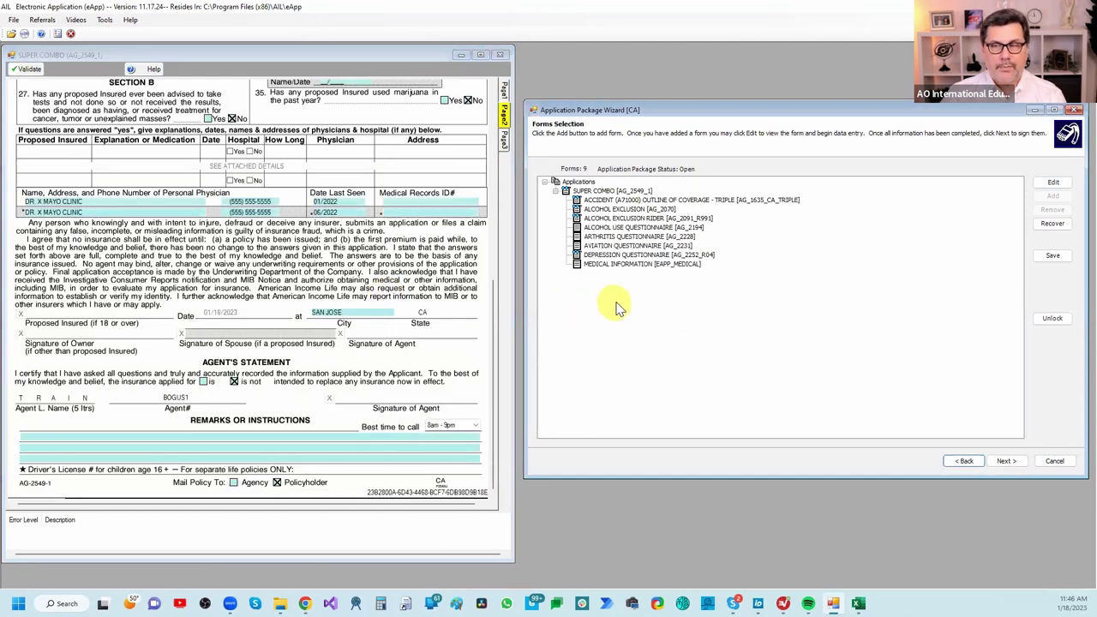
# Open the Alcohol Use Questionnaire and answer No to the driving-while-intoxicated question.
pyautogui.doubleClick(630, 228)
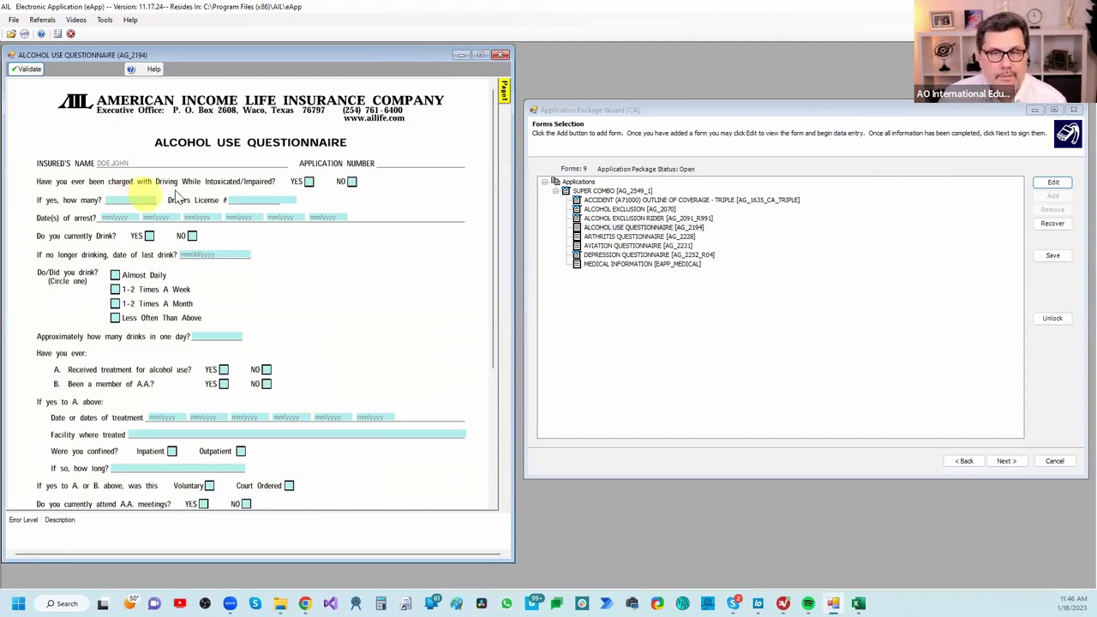
pyautogui.click(350, 182)
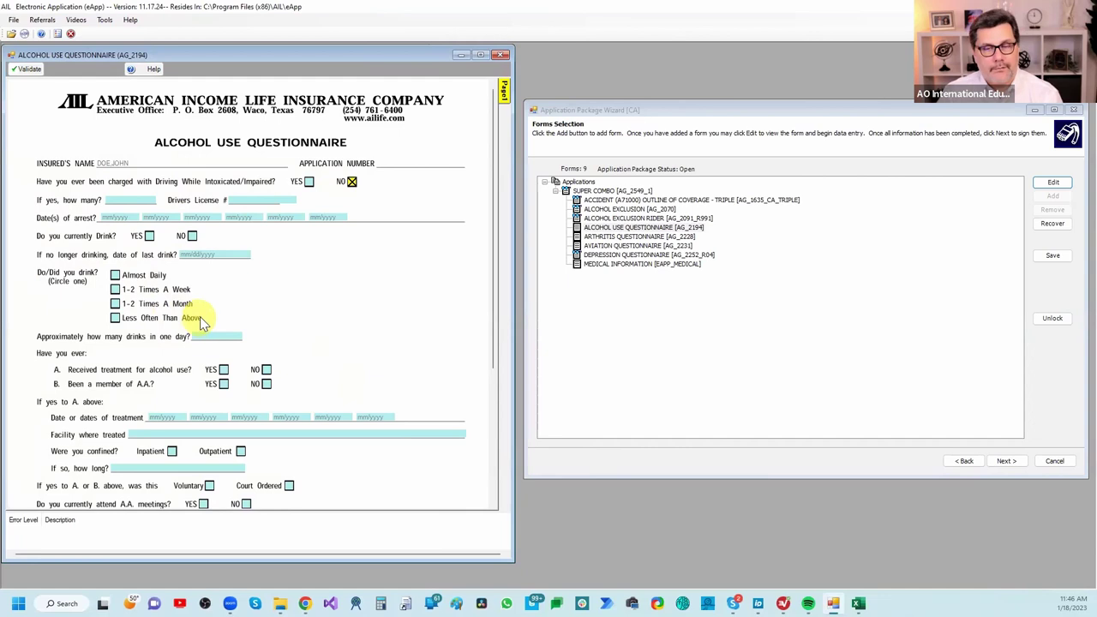
pyautogui.scroll(-5, 201, 321)
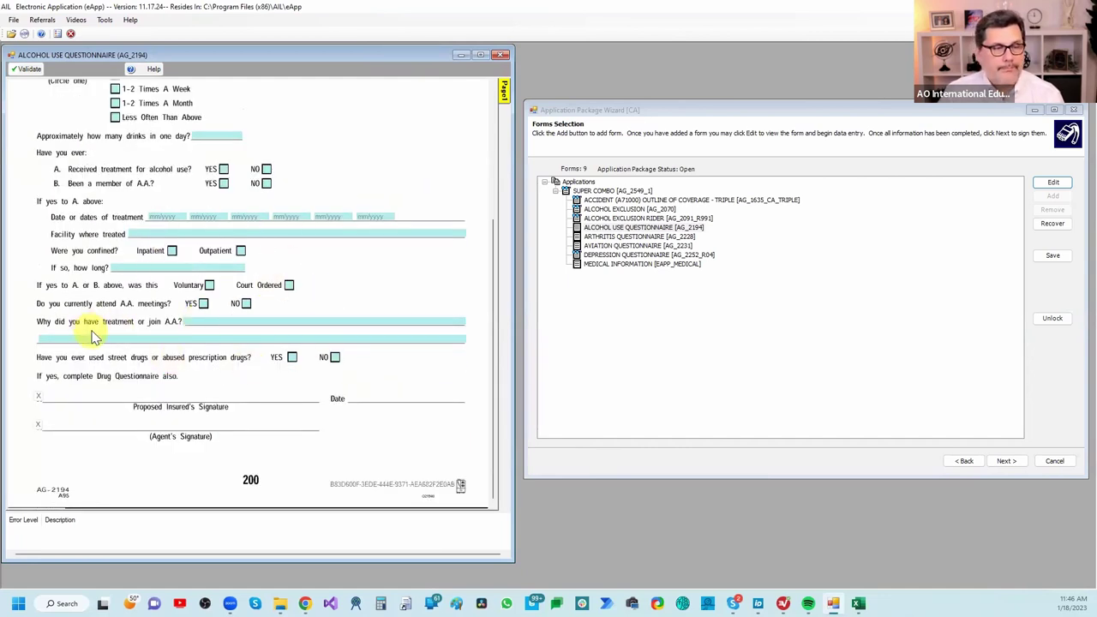
pyautogui.scroll(5, 86, 292)
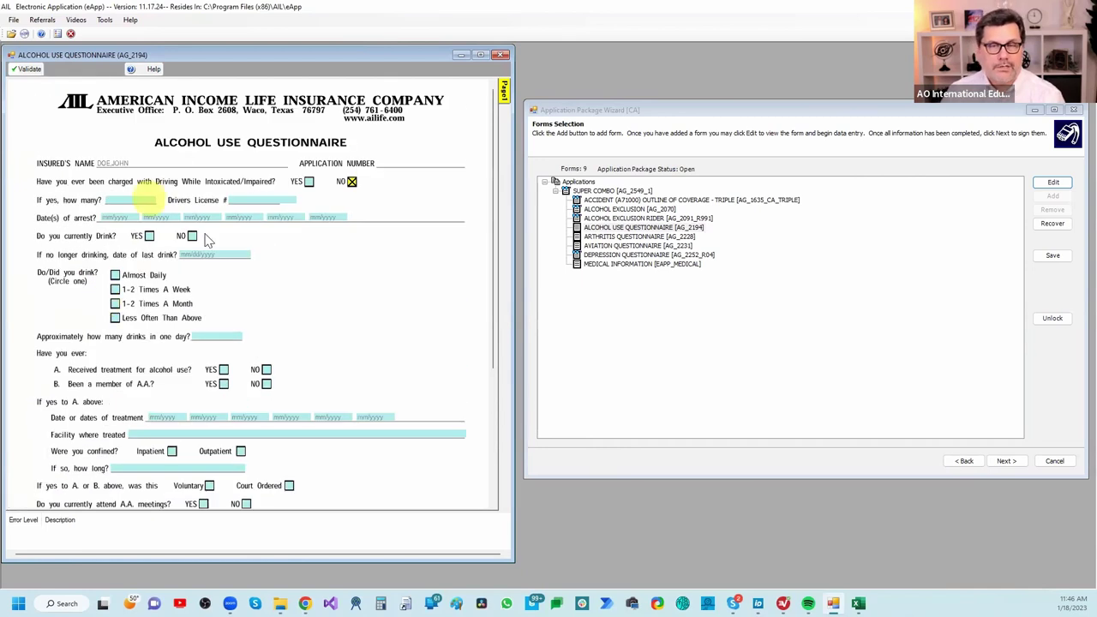
# Close the Alcohol Use Questionnaire and check off the Arthritis Questionnaire in the package.
pyautogui.click(502, 56)
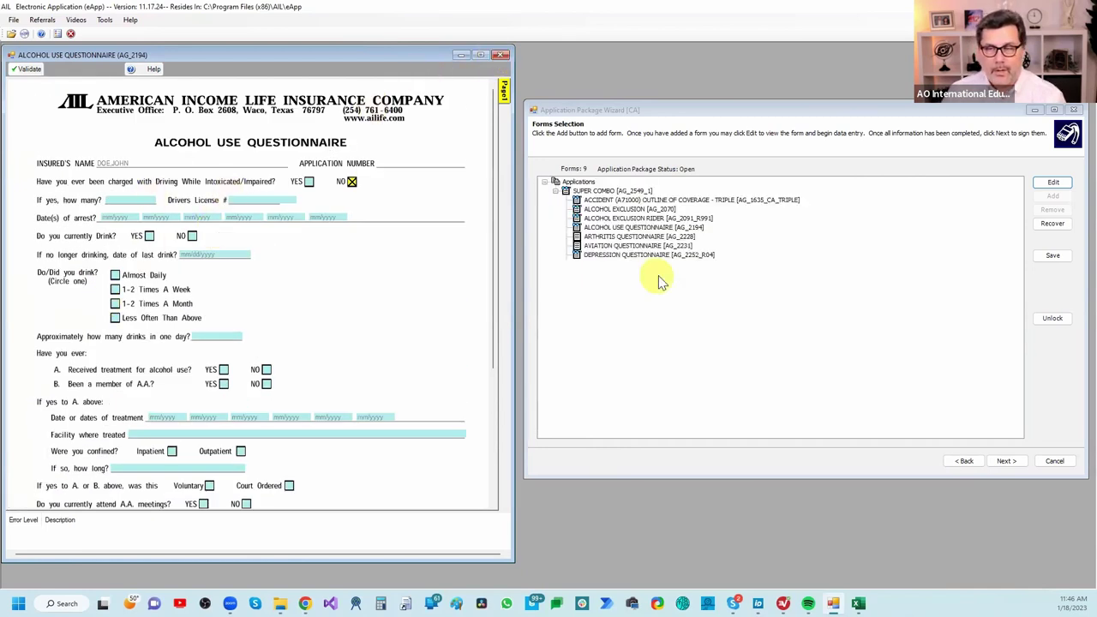
pyautogui.click(626, 236)
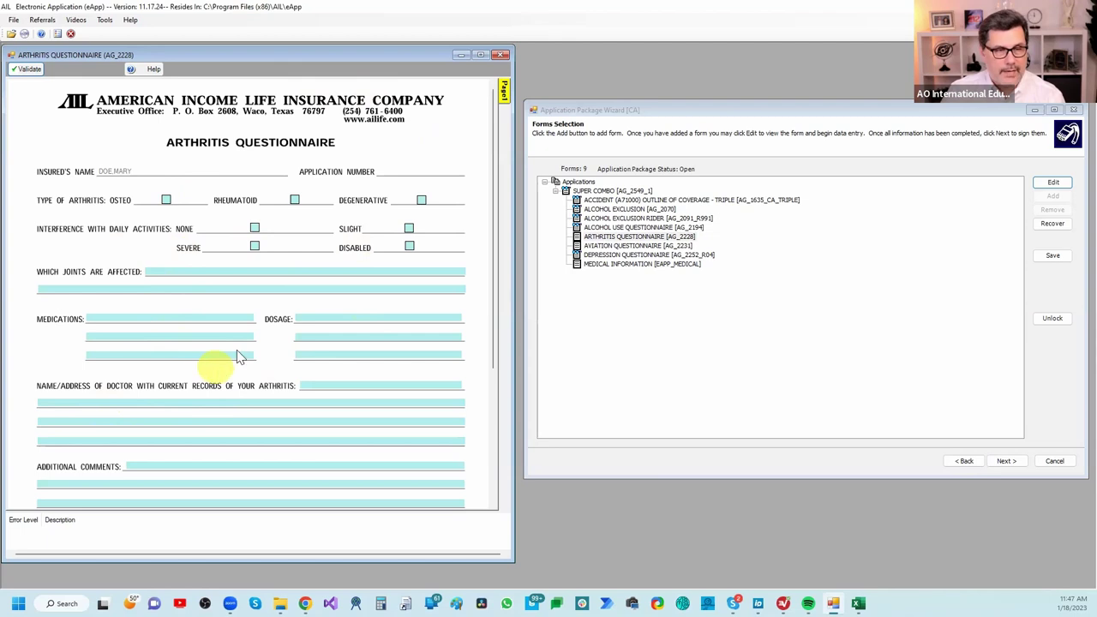
pyautogui.click(548, 203)
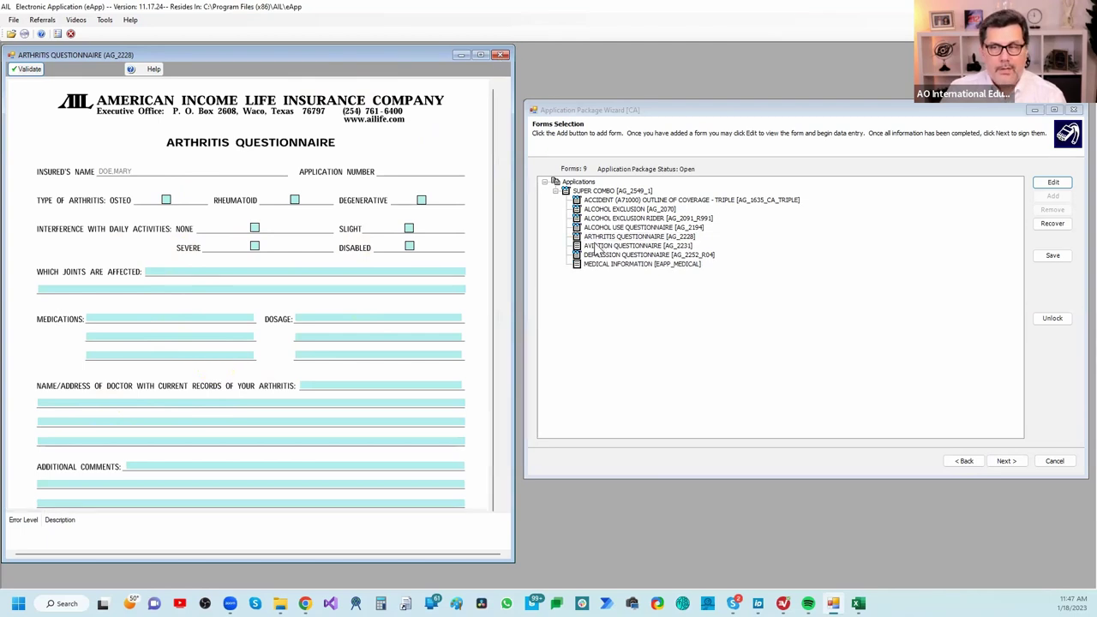
# Open the Aviation Questionnaire and tick BUSINESS as the type of flying.
pyautogui.doubleClick(600, 246)
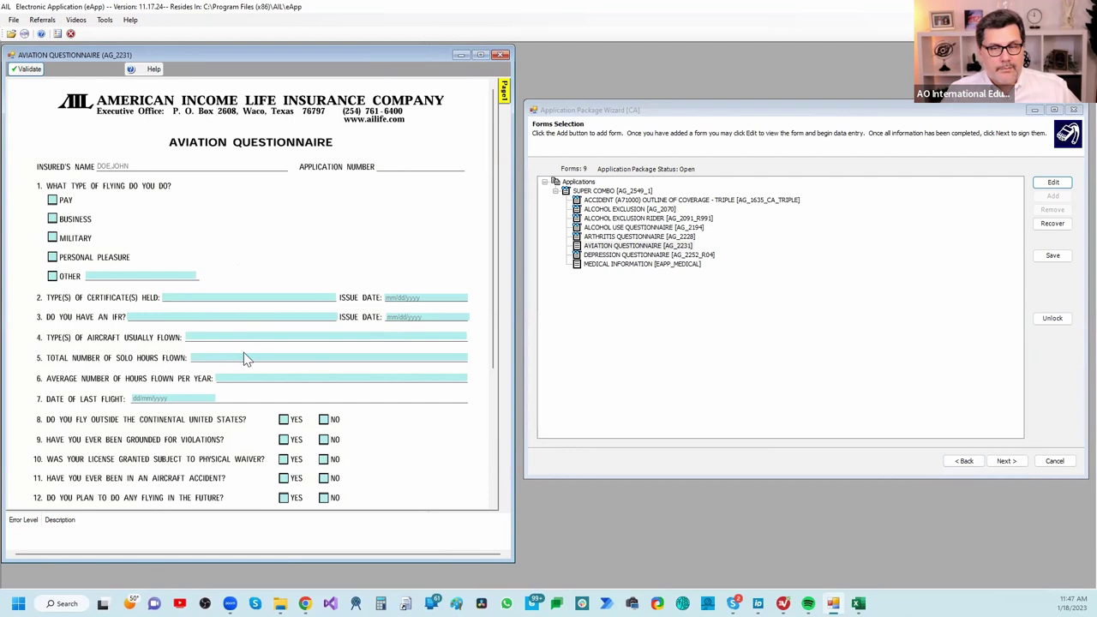
pyautogui.scroll(-5, 259, 371)
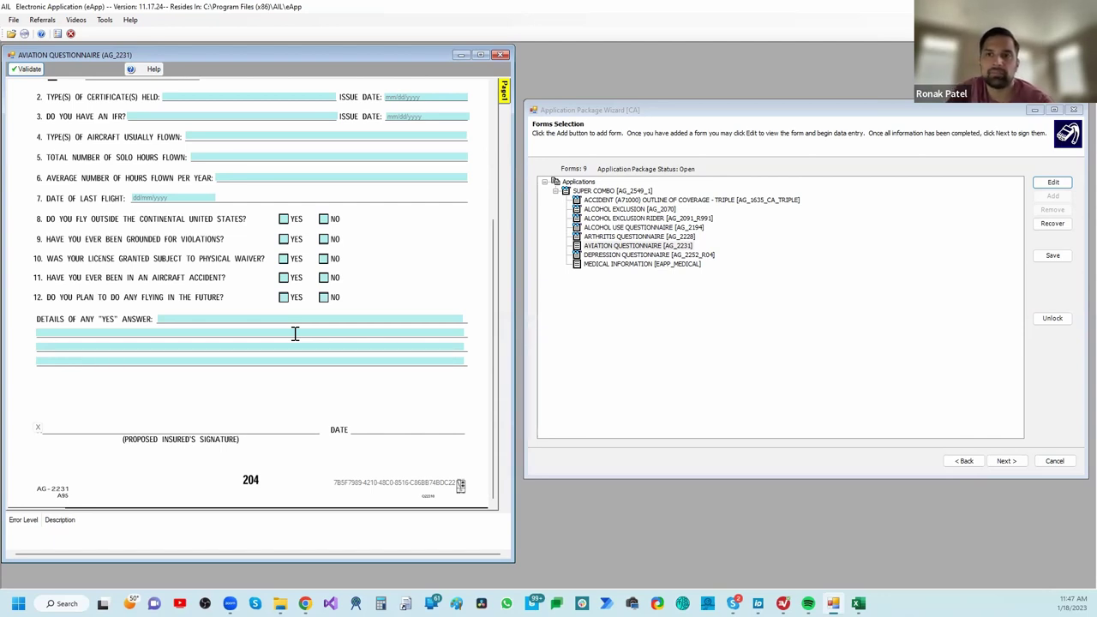
pyautogui.scroll(3, 214, 257)
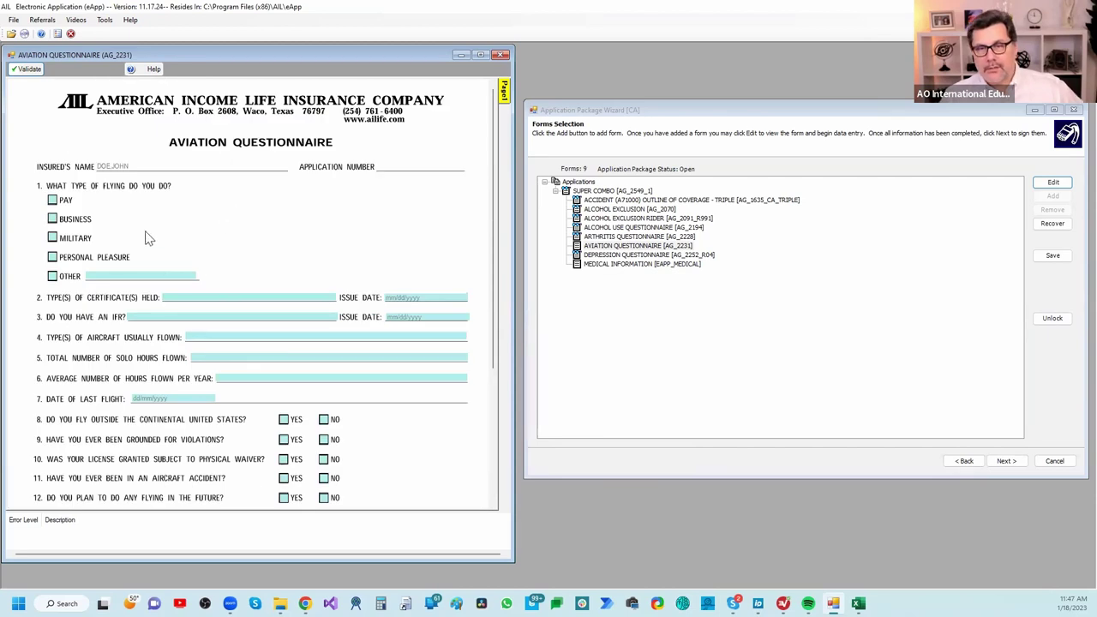
pyautogui.click(53, 220)
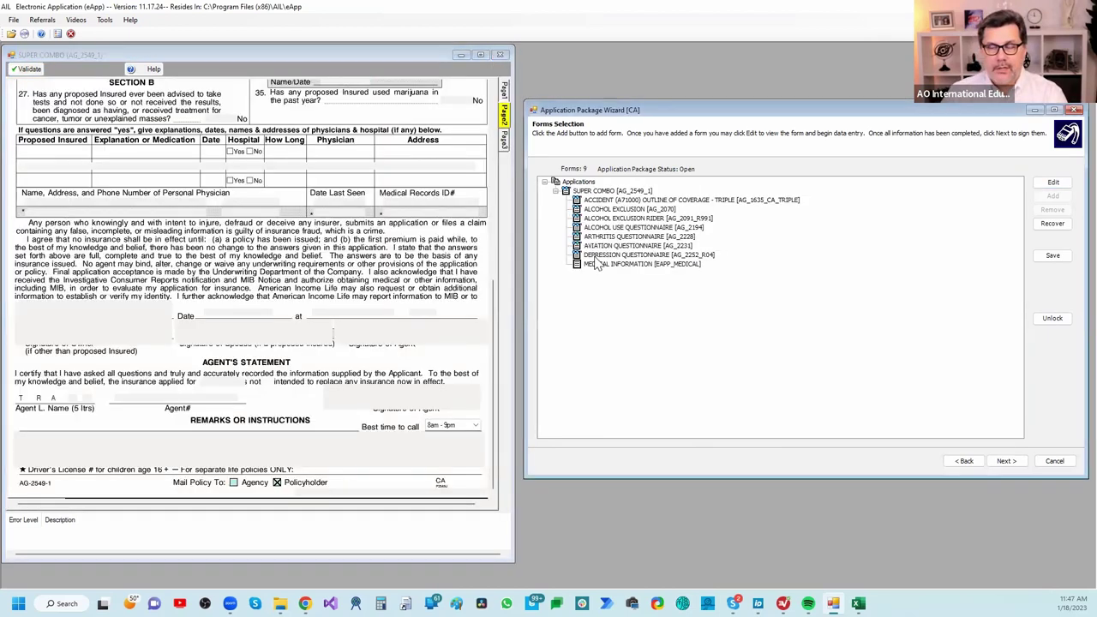
# Review the Aviation Questionnaire once more, close it, and open the Depression Questionnaire.
pyautogui.doubleClick(605, 246)
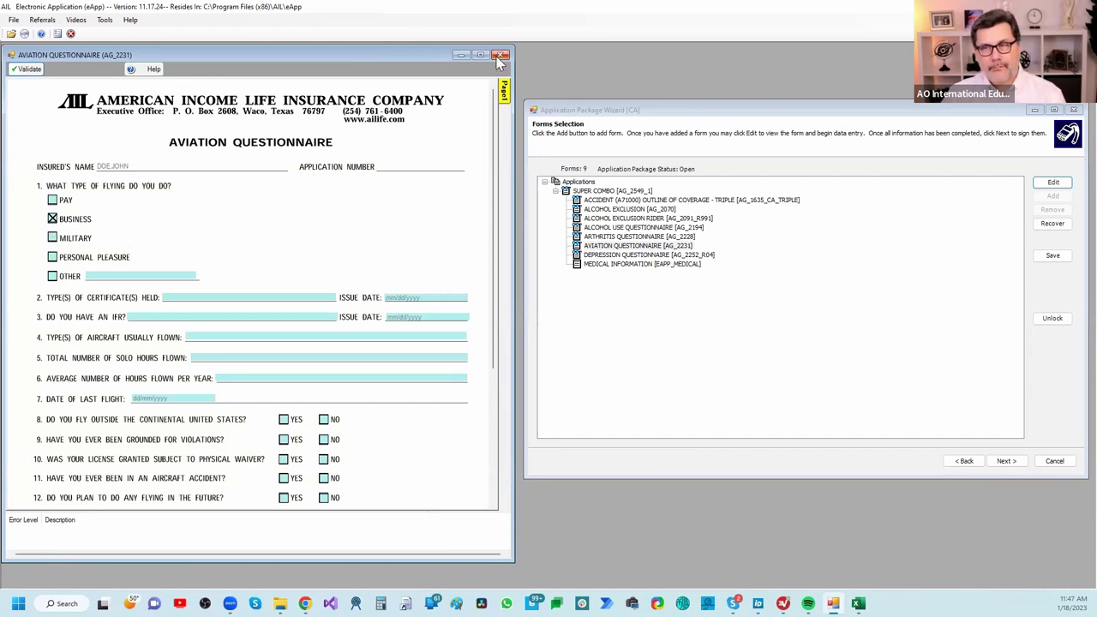
pyautogui.scroll(-3, 237, 402)
pyautogui.scroll(3, 243, 416)
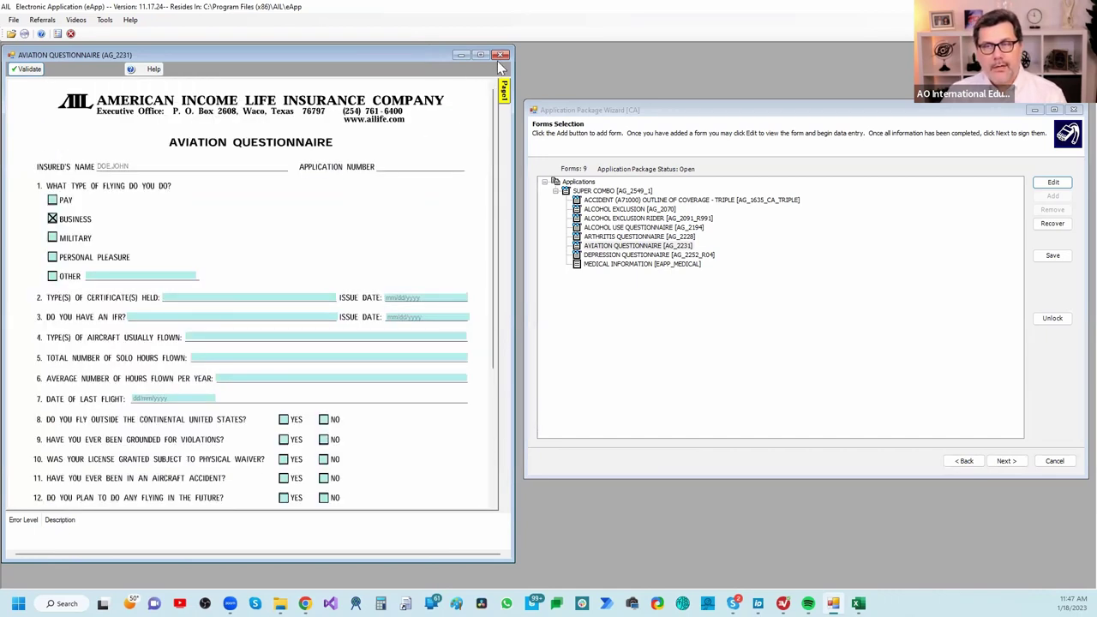
pyautogui.click(500, 55)
pyautogui.doubleClick(612, 255)
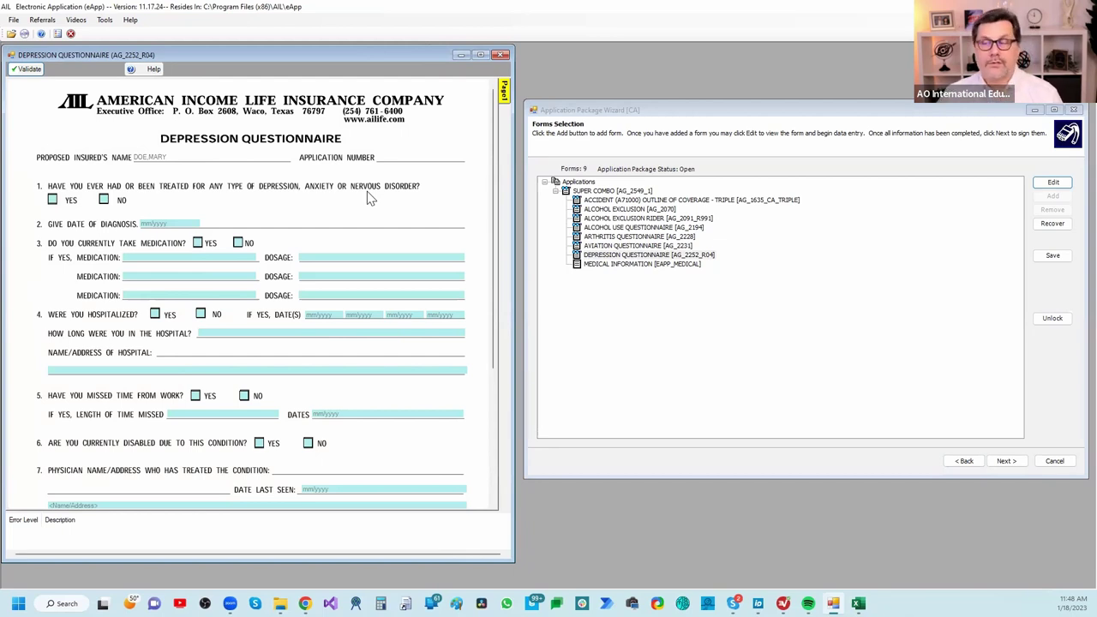
# Answer Yes to questions 1 and 3 and enter dosage 500MG 4XDAY for ZOLOFT.
pyautogui.click(52, 199)
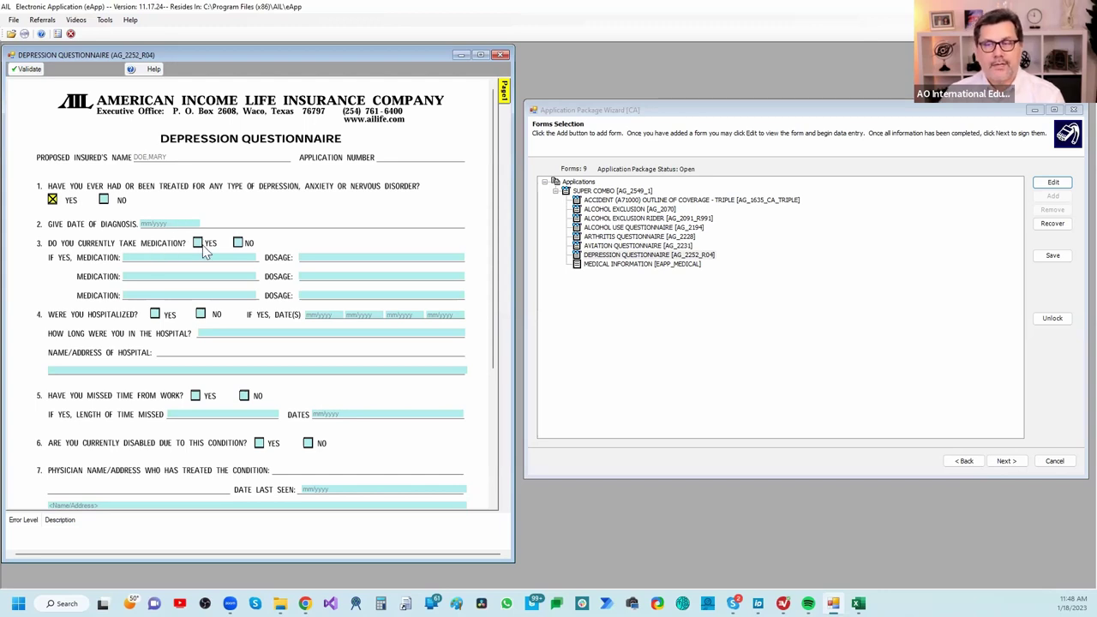
pyautogui.click(198, 244)
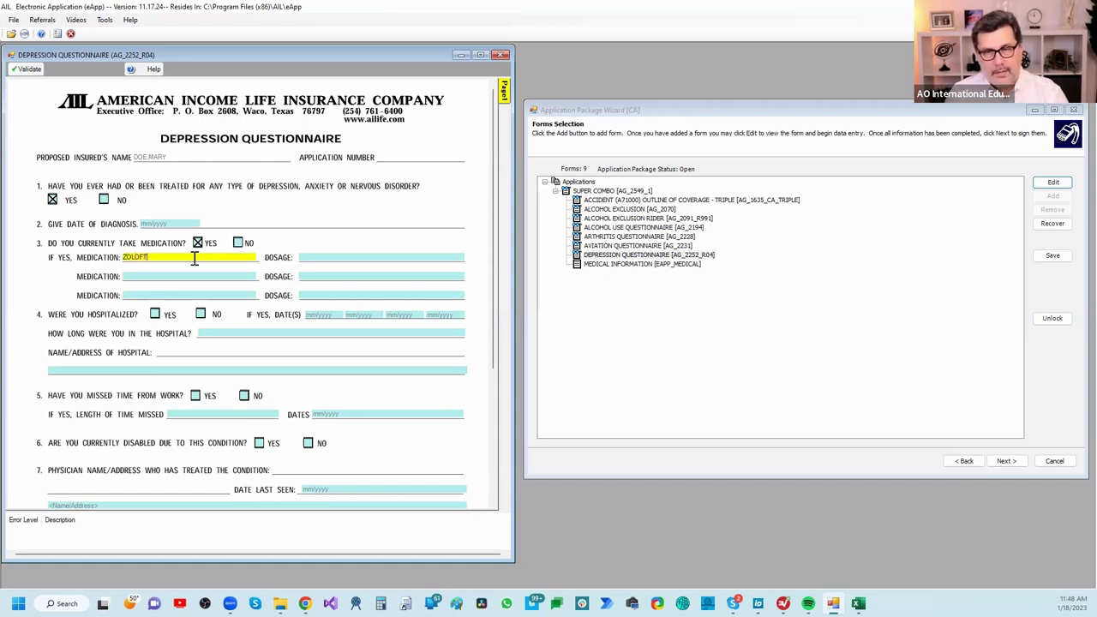
pyautogui.click(316, 258)
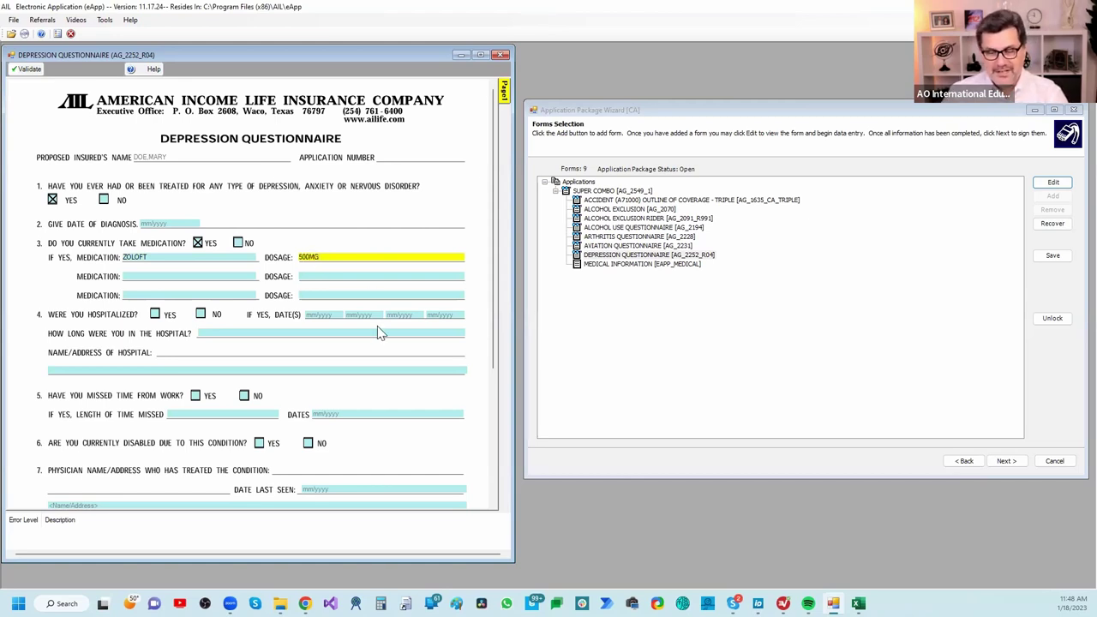
pyautogui.write('500MG 4XDAY')
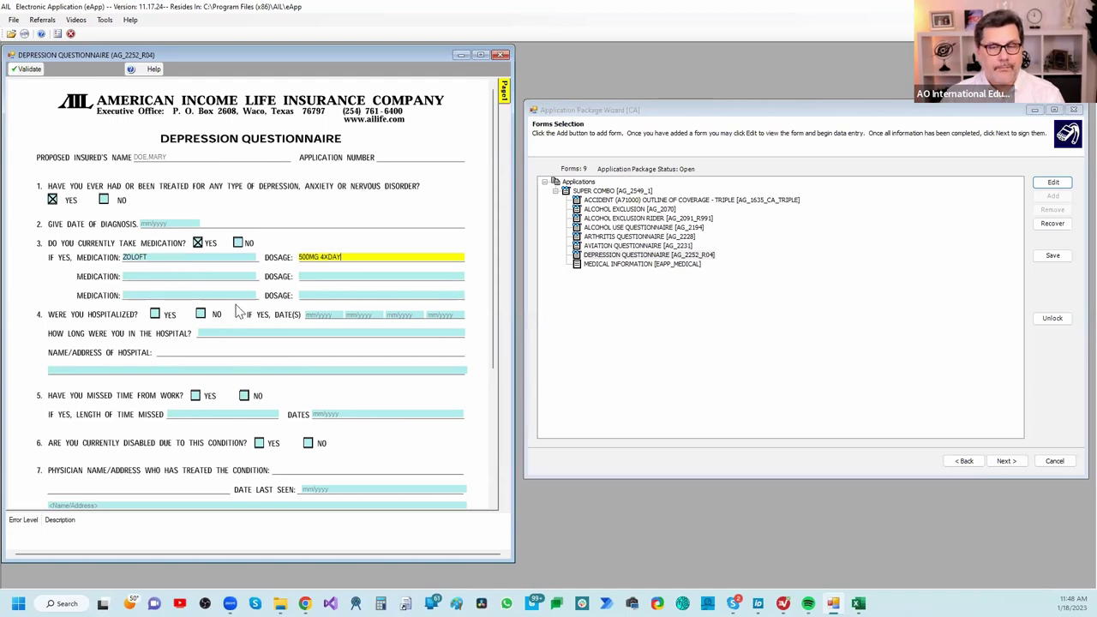
pyautogui.scroll(-3, 168, 343)
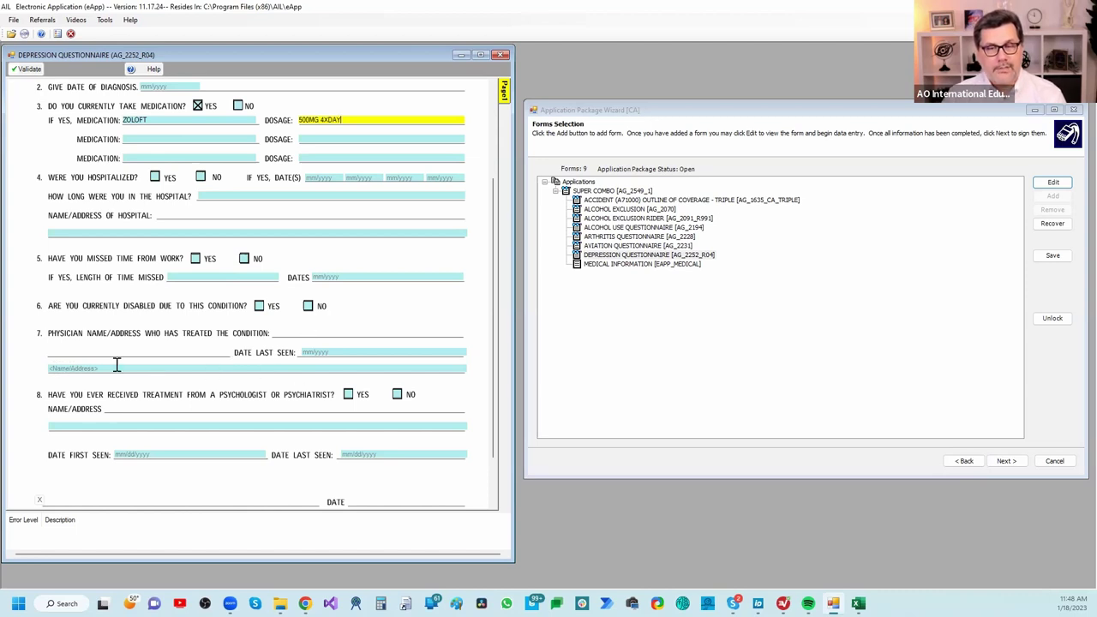
pyautogui.scroll(-1, 115, 364)
pyautogui.scroll(1, 110, 368)
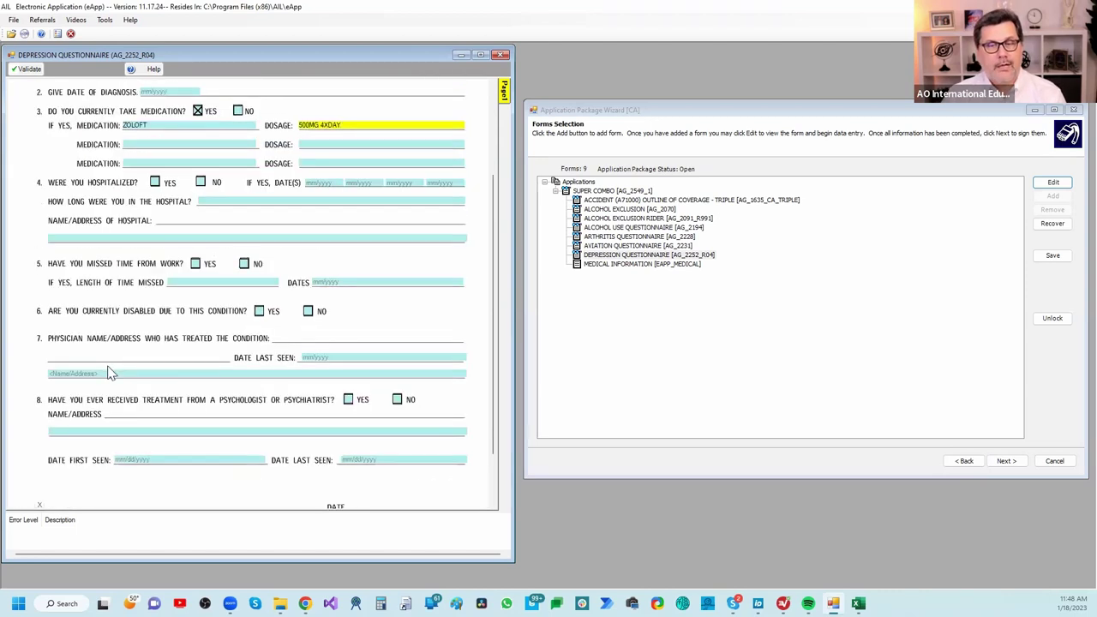
pyautogui.scroll(-1, 108, 372)
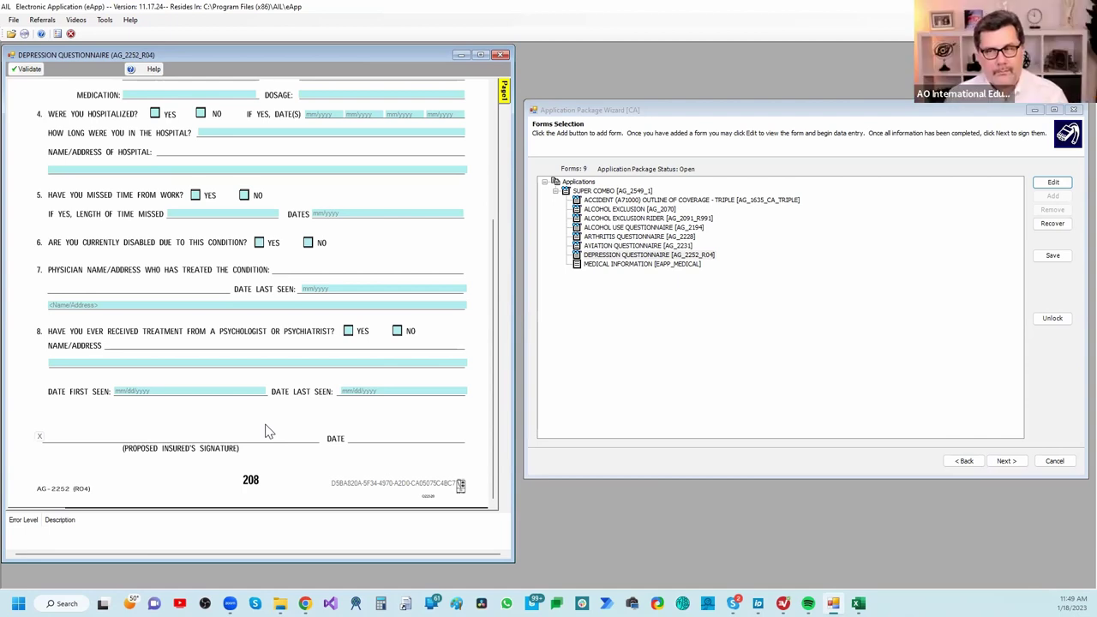
pyautogui.scroll(5, 218, 328)
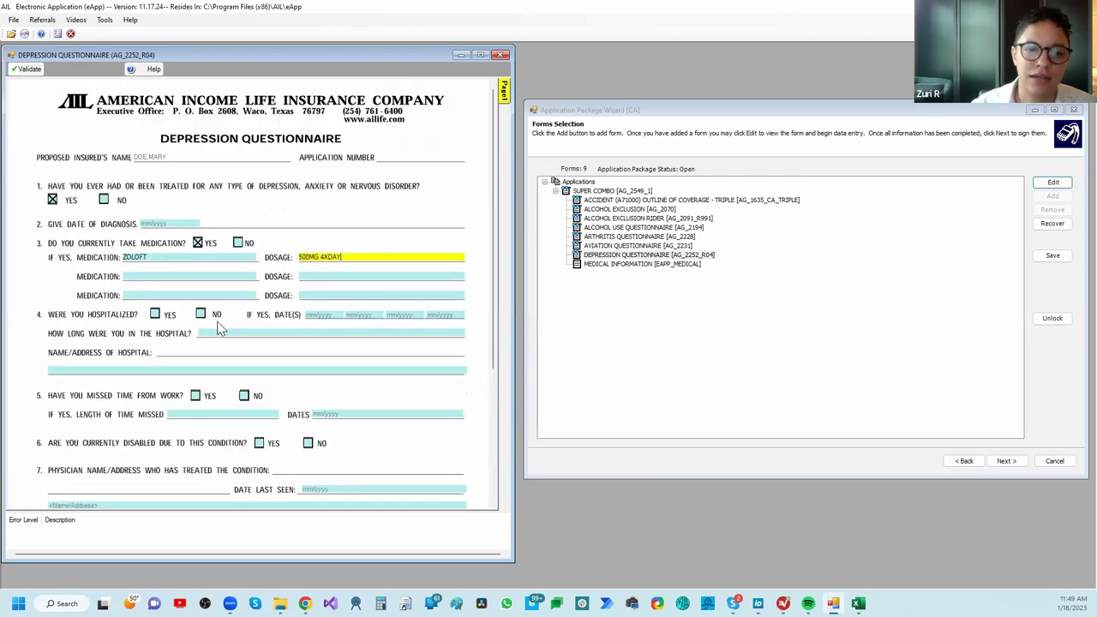
# Type extra filler text into the ZOLOFT medication and dosage answers.
pyautogui.click(148, 257)
pyautogui.write('ASDFEDASR/ASDFASDF')
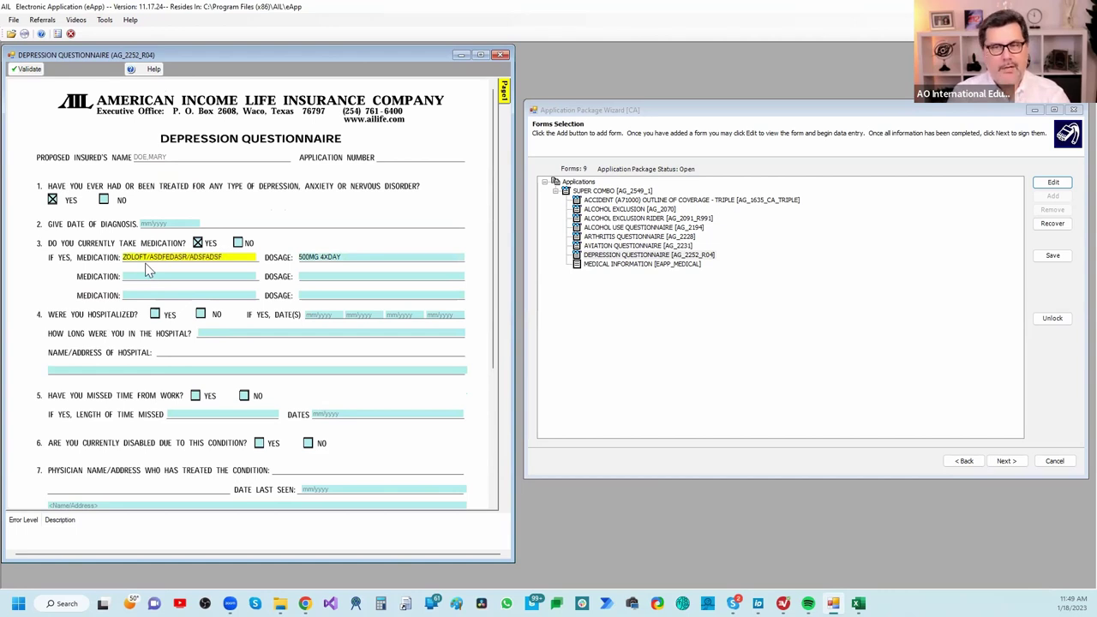
pyautogui.click(362, 257)
pyautogui.write('/ASDFDFAA/ADSF')
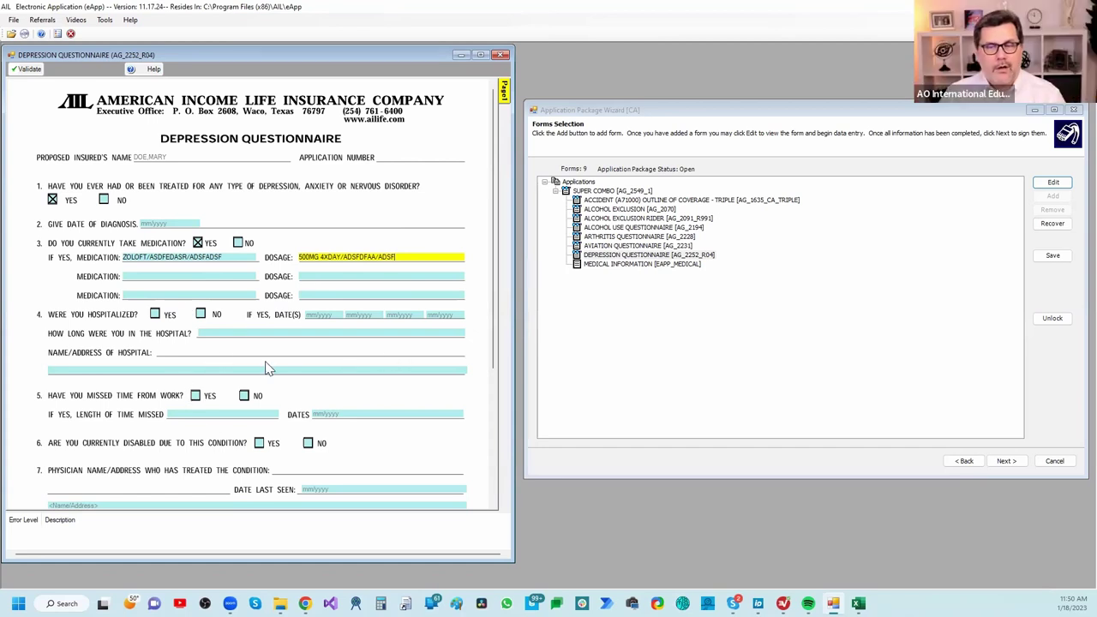
# Delete the stray characters so the answers read ZOLOFT/ and 500MG 4XDAY, dismissing suggestions.
pyautogui.moveTo(400, 257); pyautogui.dragTo(343, 257)
pyautogui.press('BackSpace')
pyautogui.moveTo(179, 257); pyautogui.dragTo(149, 257)
pyautogui.keyDown('shift'); pyautogui.click(233, 249); pyautogui.keyUp('shift')
pyautogui.press('BackSpace')
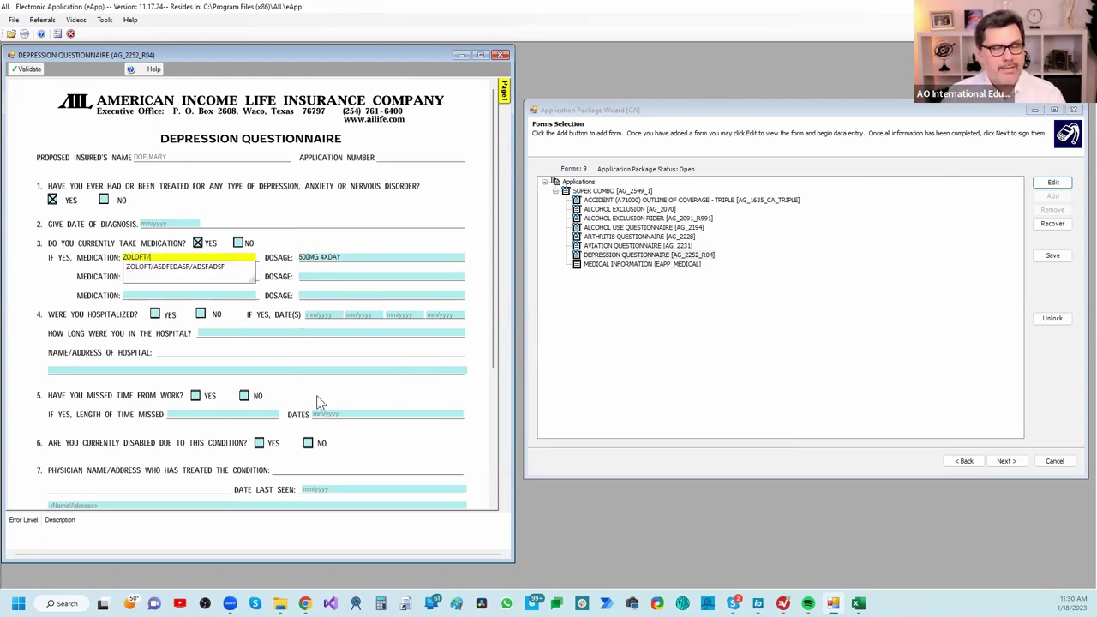
pyautogui.press('Escape')
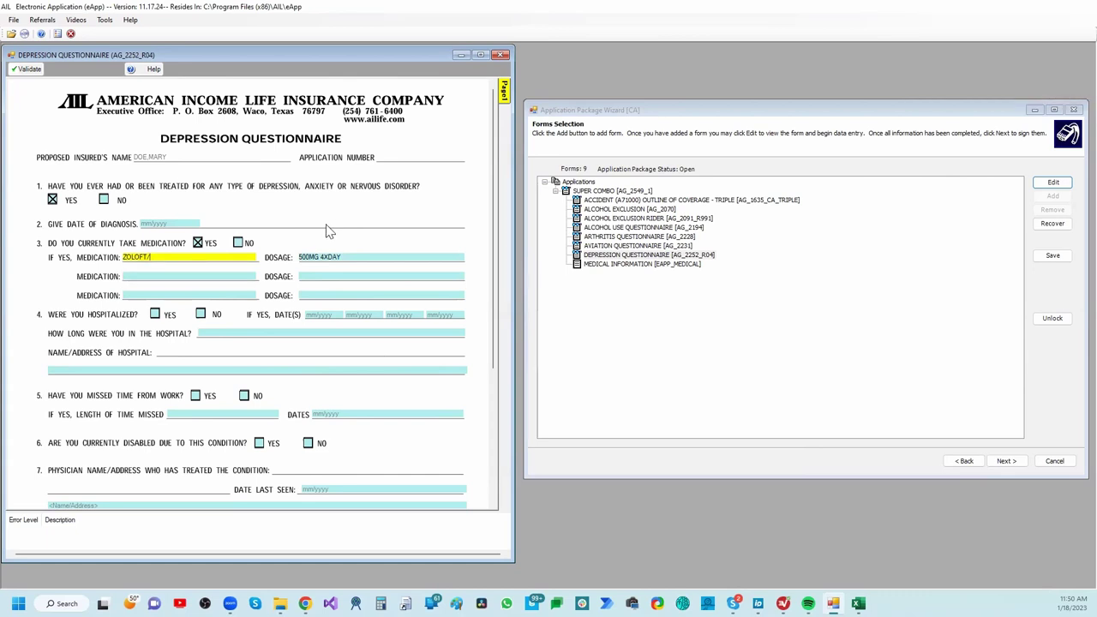
# Scroll through the Depression Questionnaire and close its window.
pyautogui.scroll(-3, 326, 230)
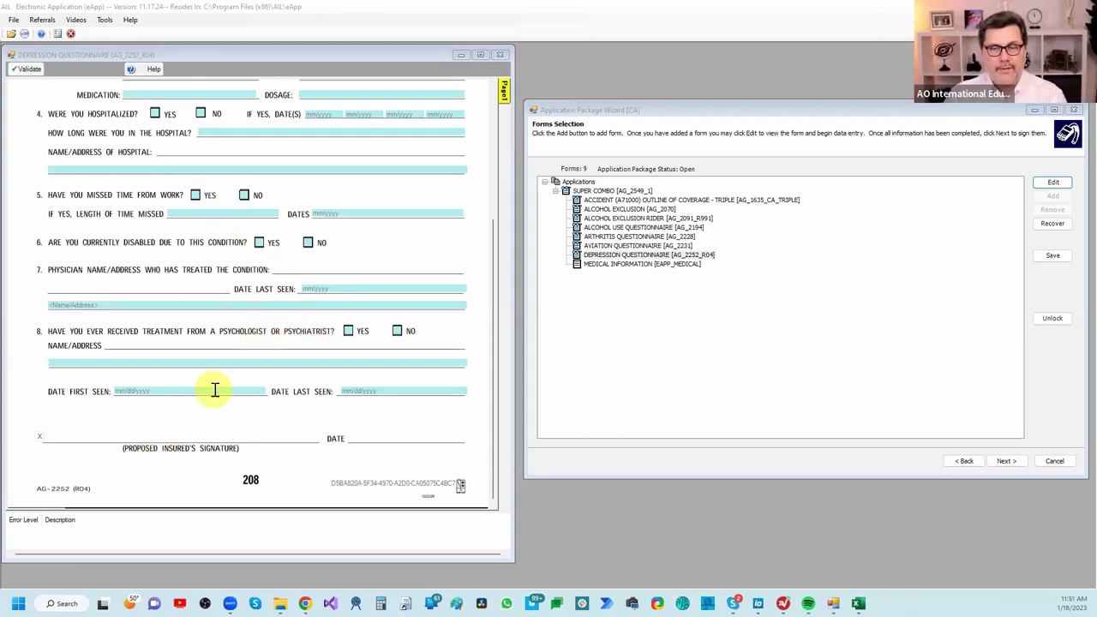
pyautogui.click(499, 55)
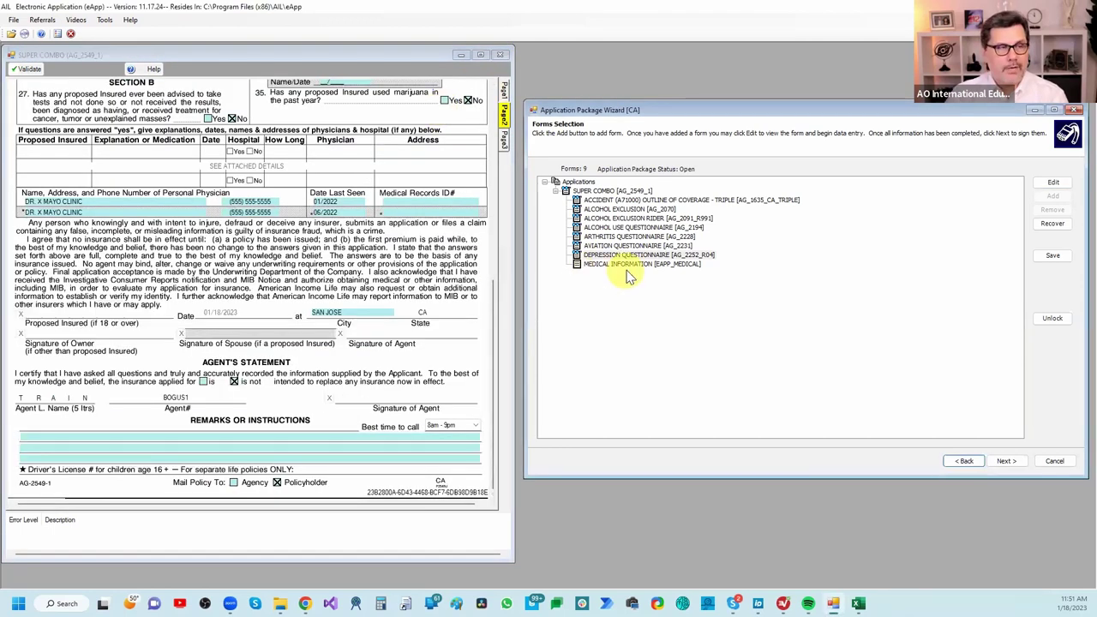
# Open the Medical Information form and scroll through its contents.
pyautogui.doubleClick(628, 263)
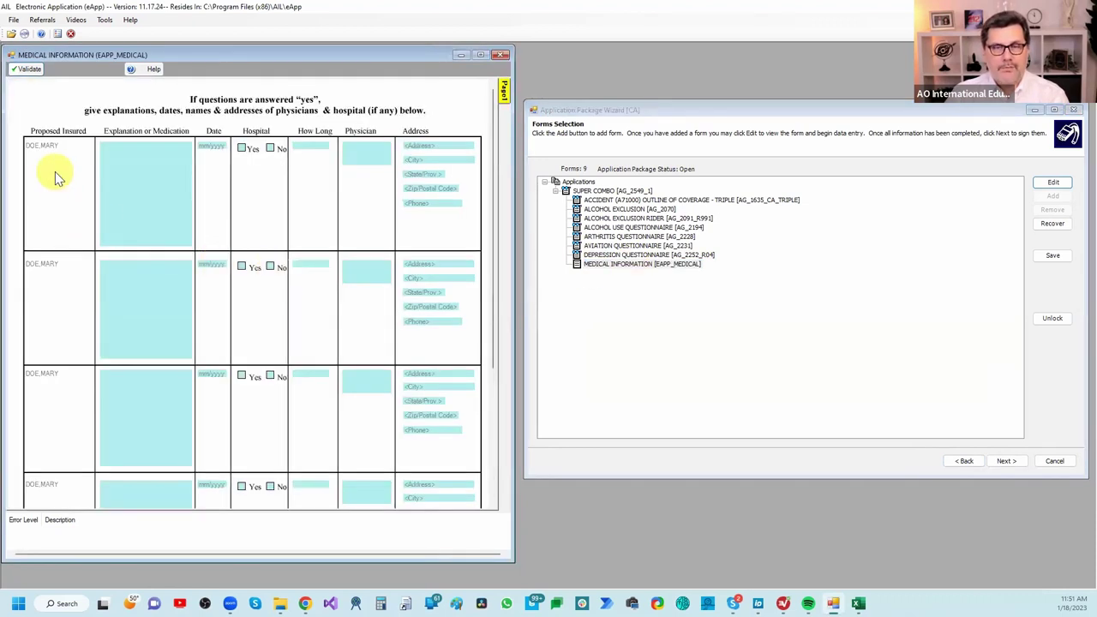
pyautogui.scroll(-3, 53, 304)
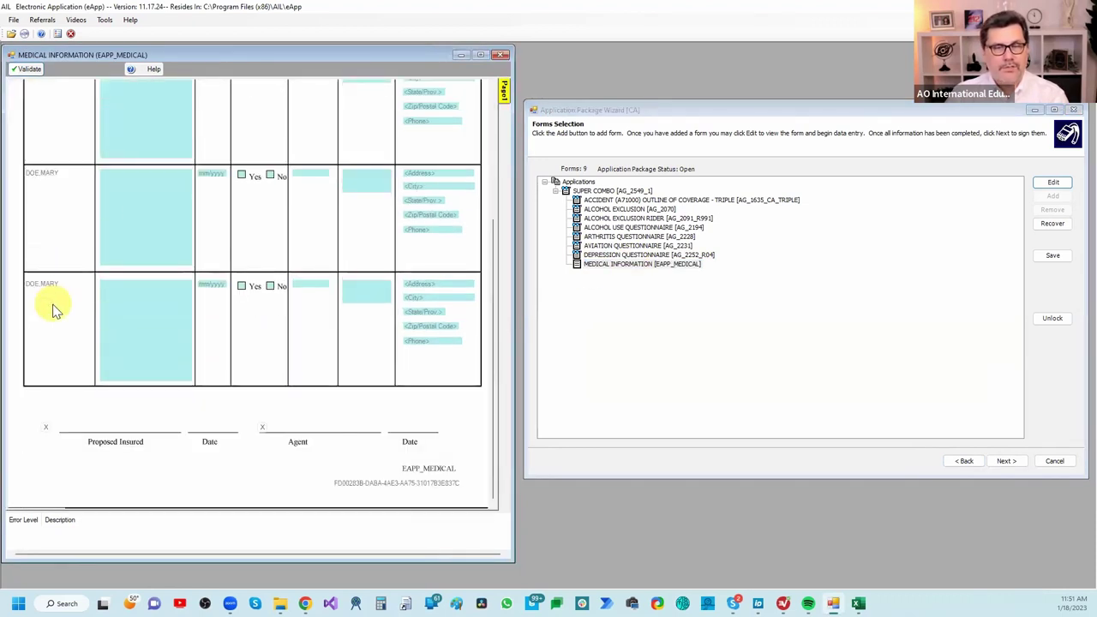
pyautogui.scroll(5, 53, 309)
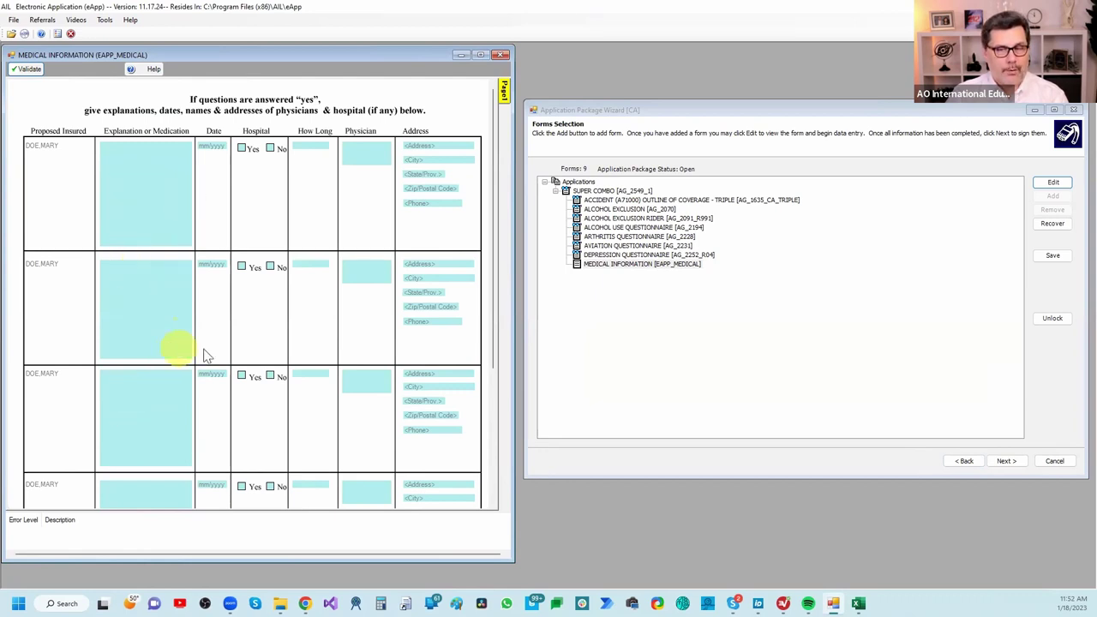
pyautogui.scroll(-3, 206, 353)
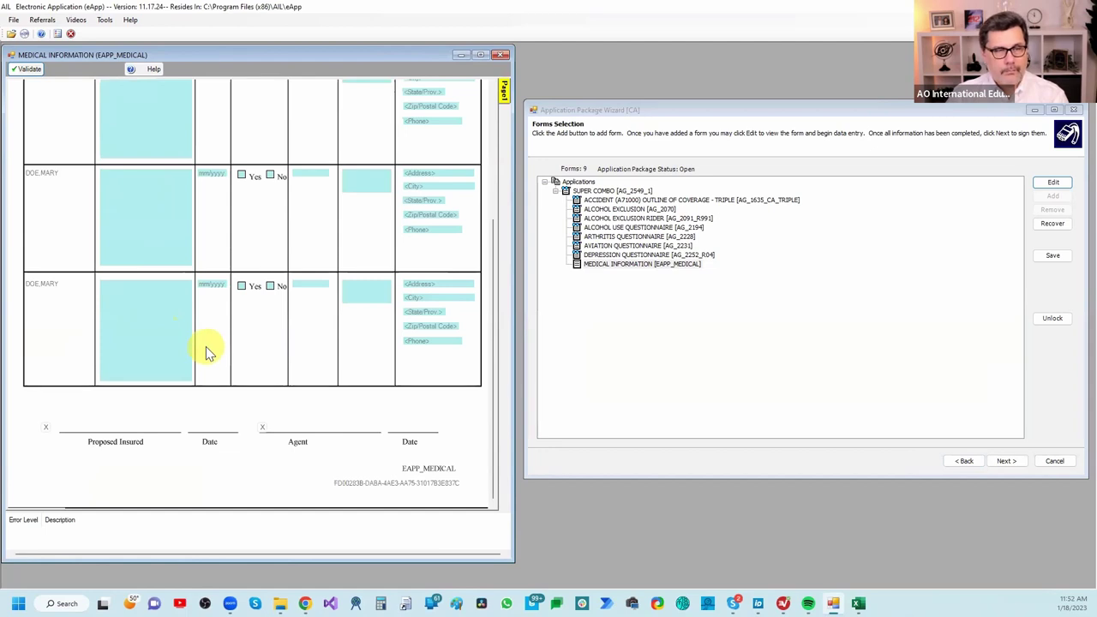
pyautogui.scroll(5, 206, 346)
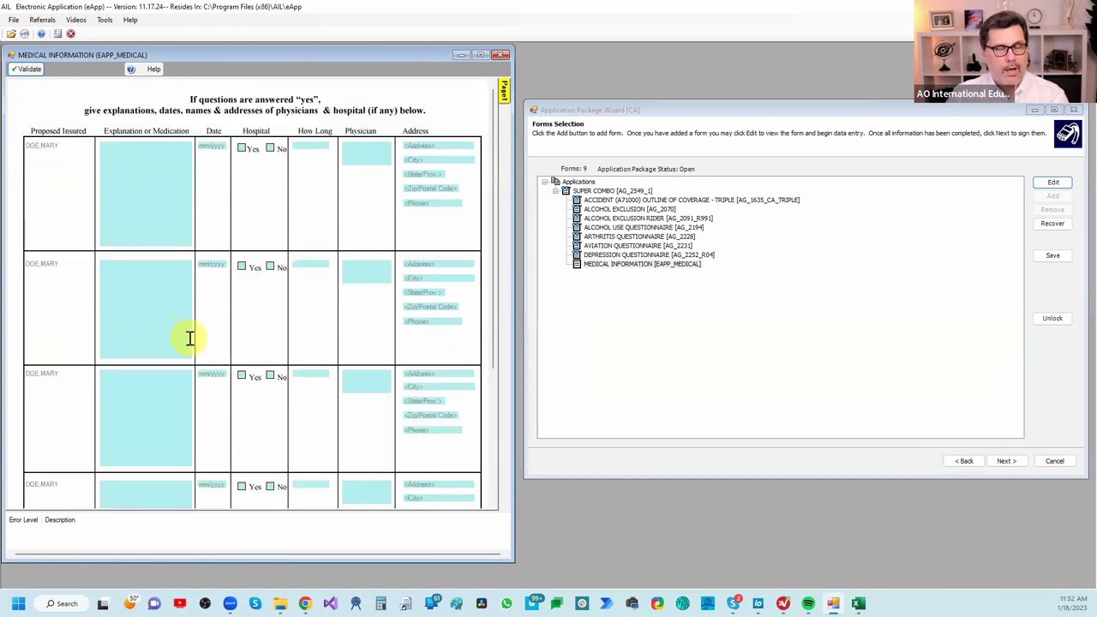
pyautogui.scroll(-2, 463, 284)
# Reopen the Depression Questionnaire from the package and scroll down it.
pyautogui.click(610, 254)
pyautogui.doubleClick(610, 254)
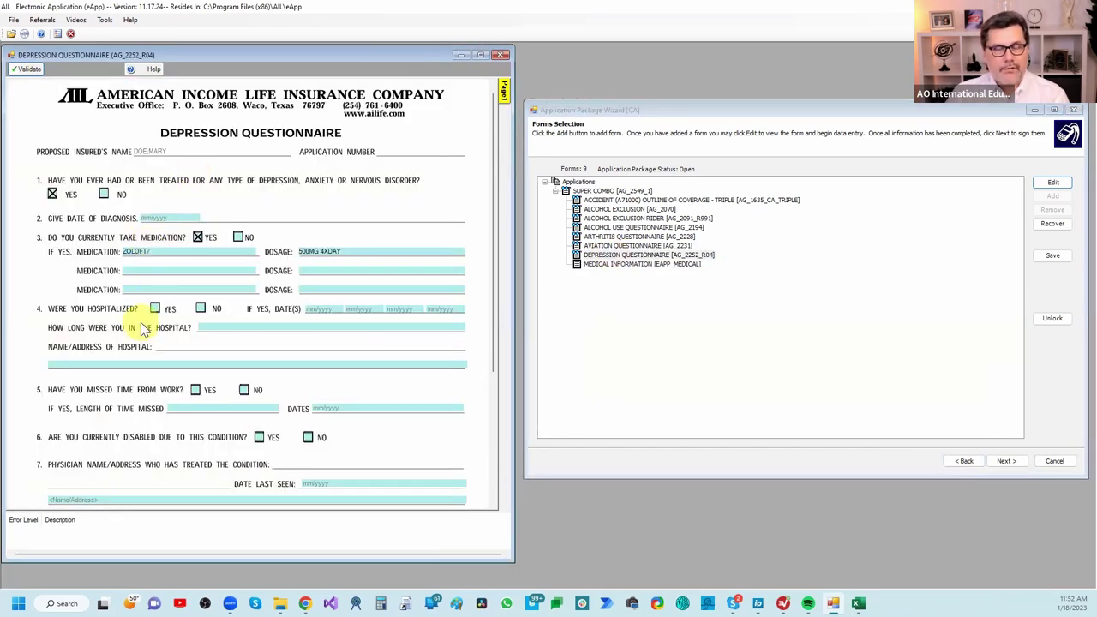
pyautogui.scroll(-3, 163, 291)
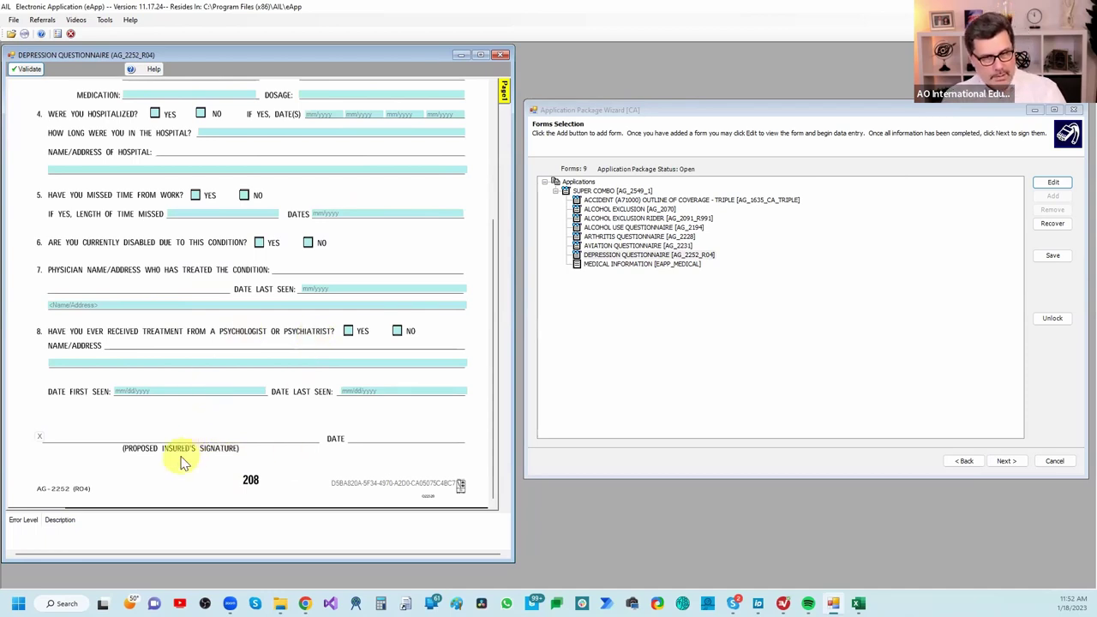
# Close the Depression Questionnaire and scroll through the Medical Information form.
pyautogui.click(500, 56)
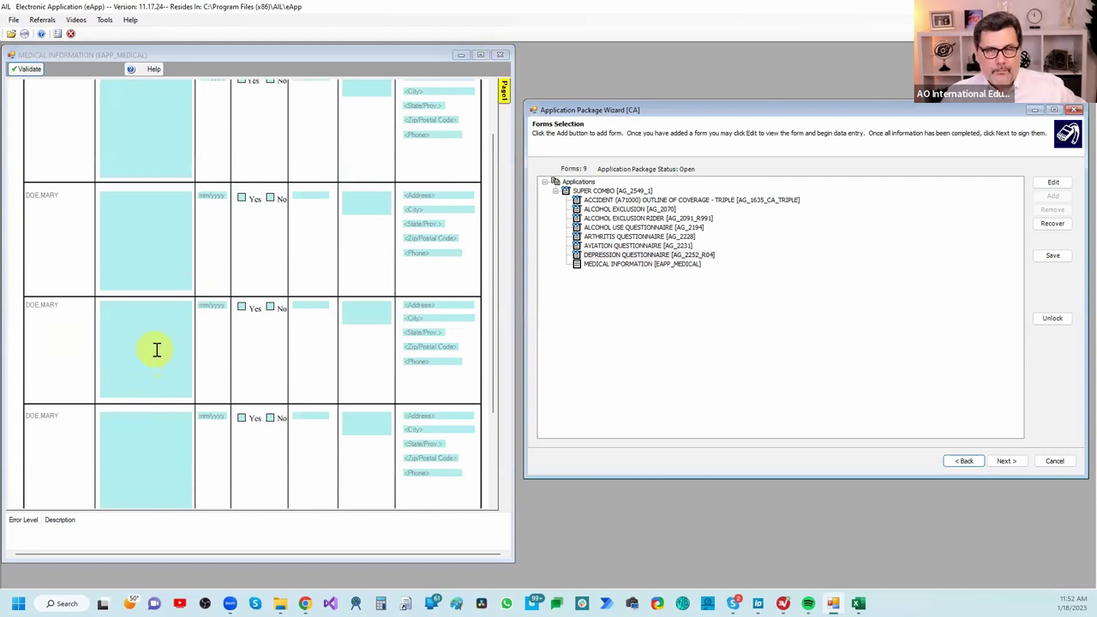
pyautogui.click(496, 94)
pyautogui.moveTo(497, 107); pyautogui.dragTo(489, 354)
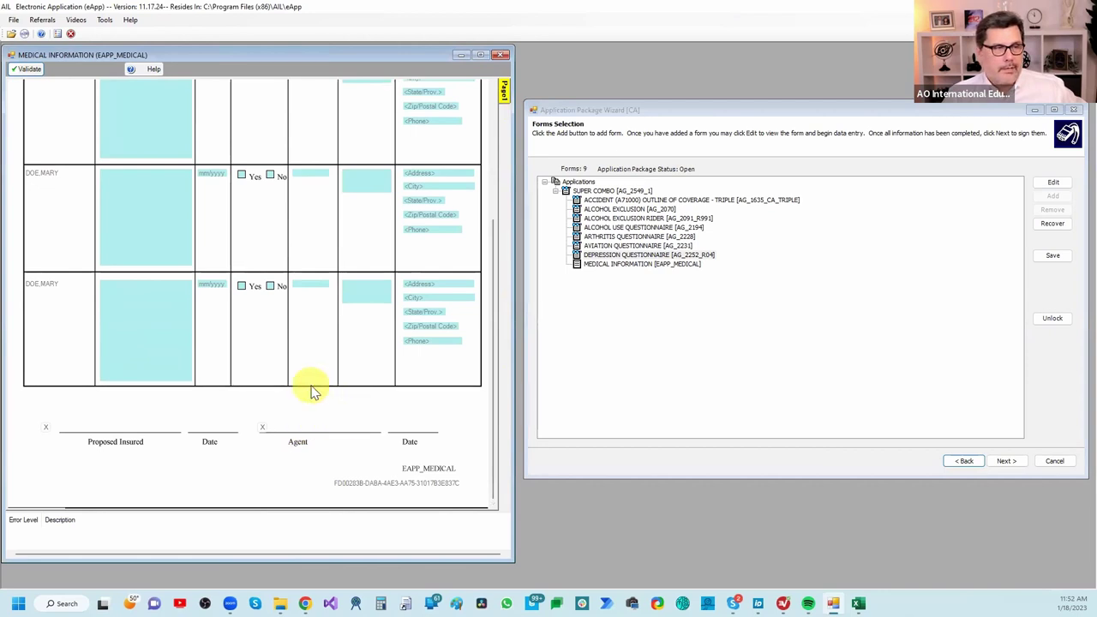
pyautogui.scroll(5, 311, 389)
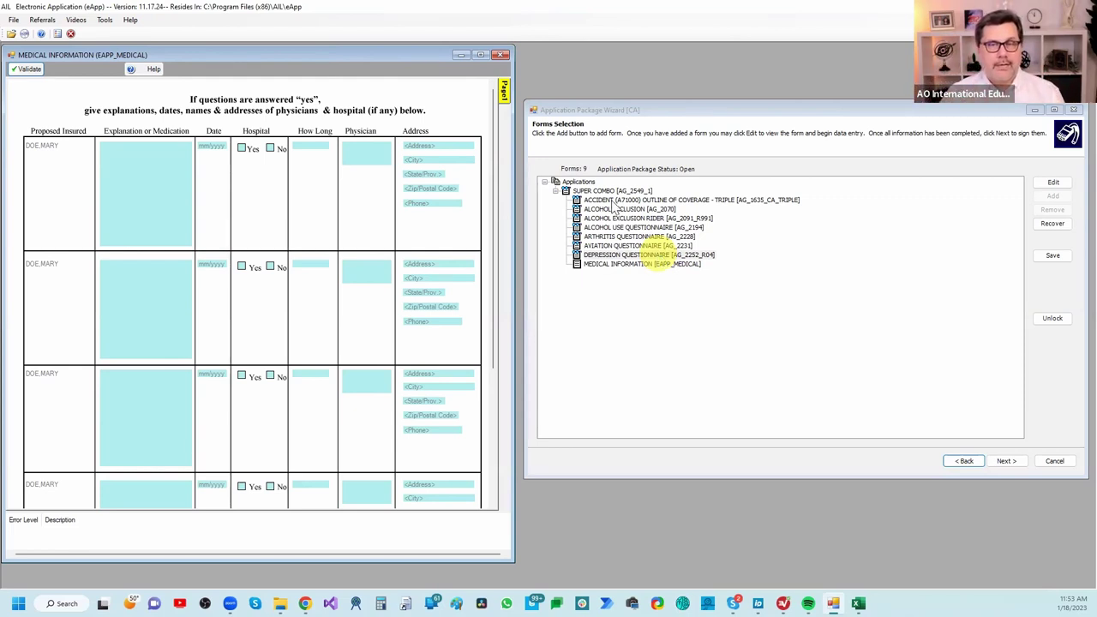
pyautogui.scroll(-5, 386, 348)
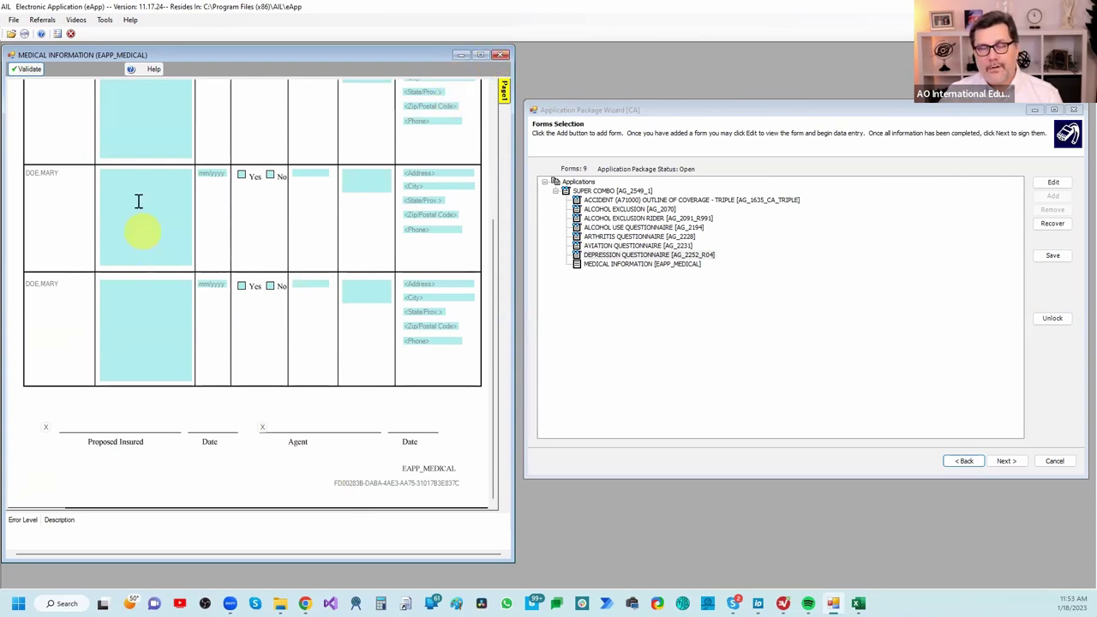
pyautogui.scroll(1, 139, 228)
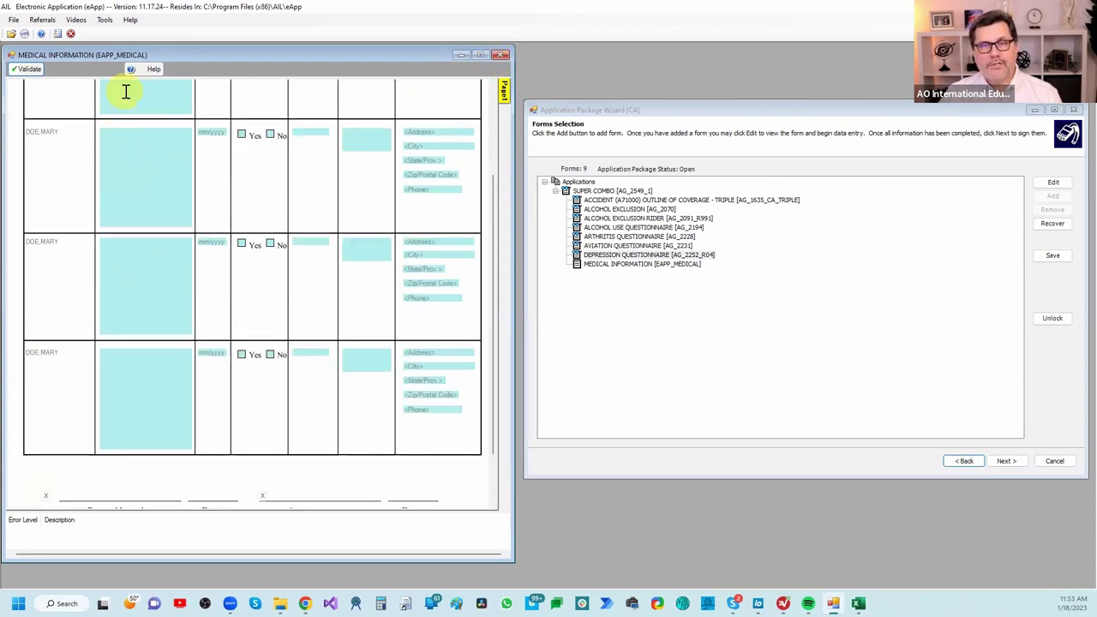
# Click into the first two explanation rows, then close the Medical Information form.
pyautogui.click(133, 130)
pyautogui.click(133, 200)
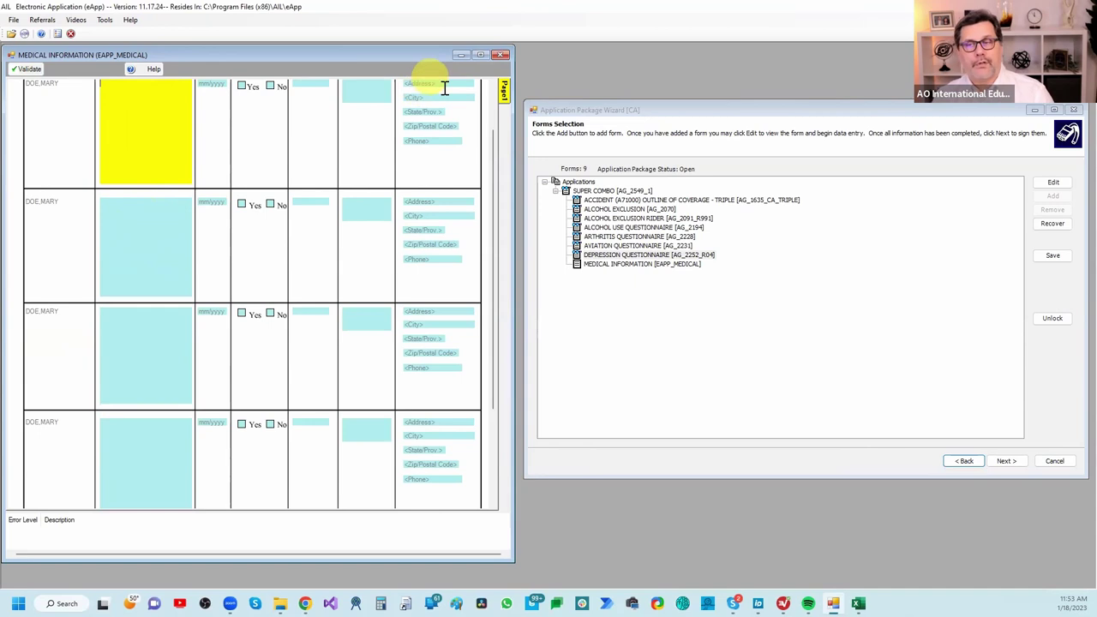
pyautogui.click(491, 100)
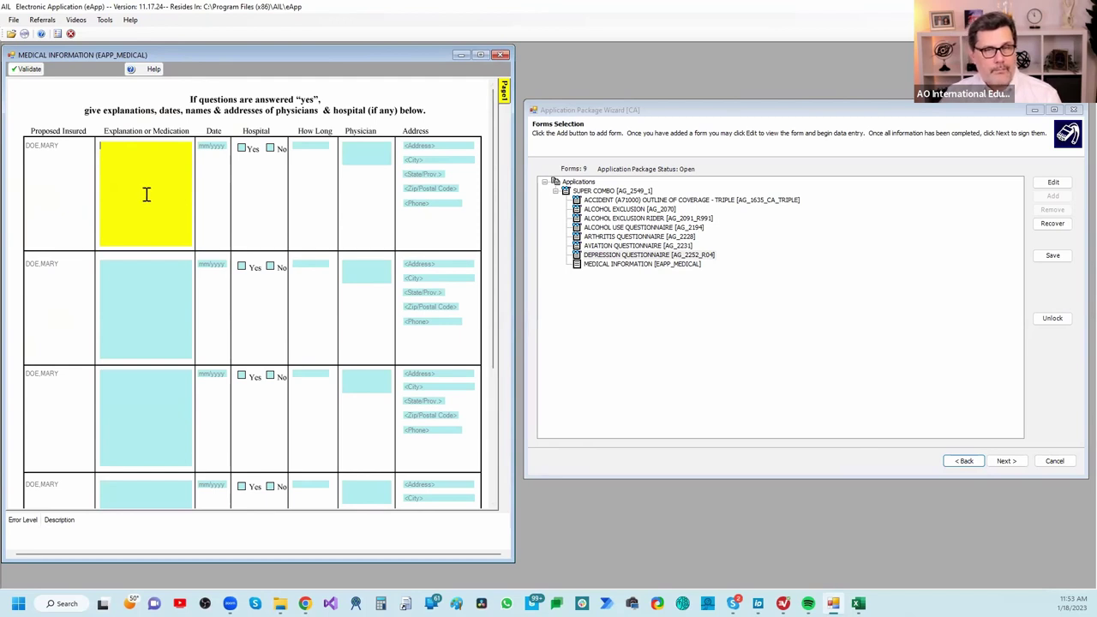
pyautogui.click(501, 56)
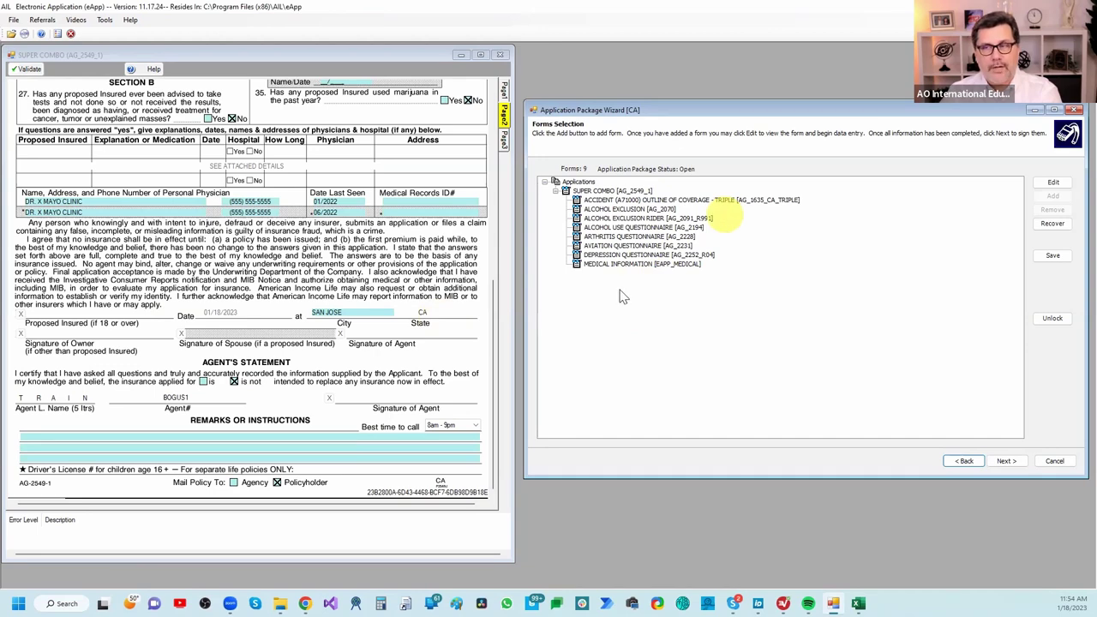
# Switch the SUPER COMBO form to Page1 and scroll back to its top.
pyautogui.scroll(5, 366, 296)
pyautogui.scroll(1, 366, 295)
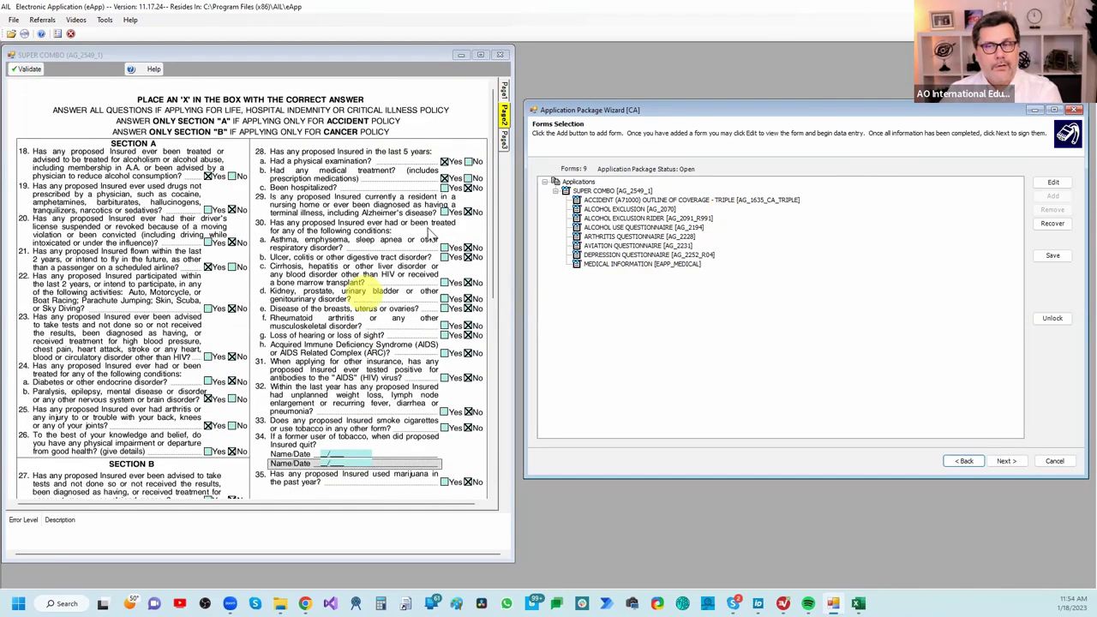
pyautogui.click(505, 92)
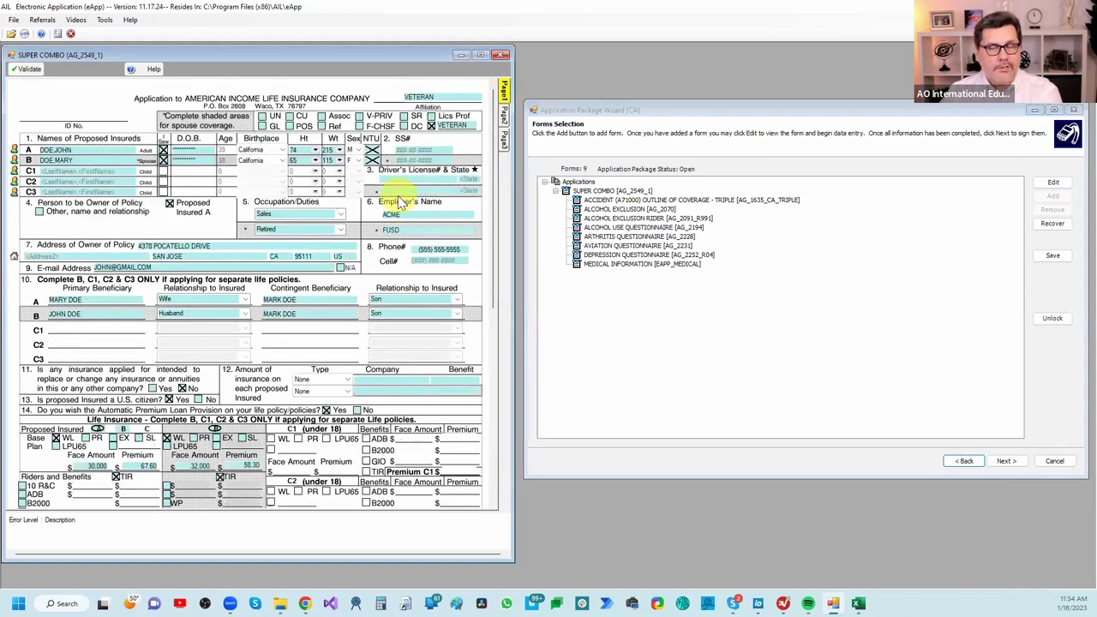
pyautogui.scroll(-2, 316, 311)
pyautogui.scroll(-1, 190, 460)
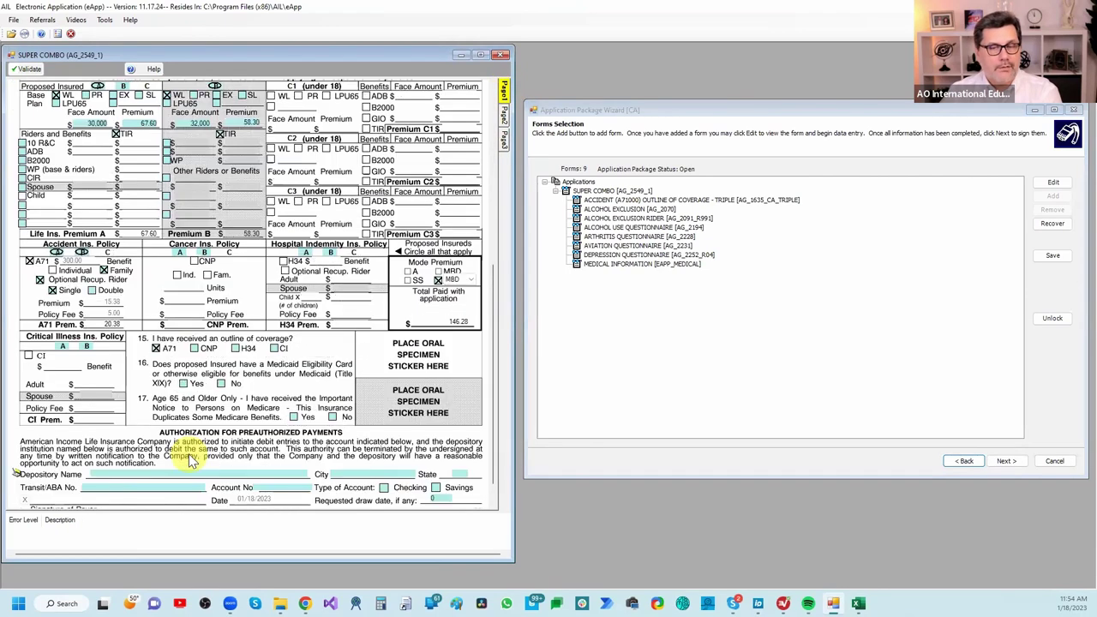
pyautogui.scroll(3, 191, 460)
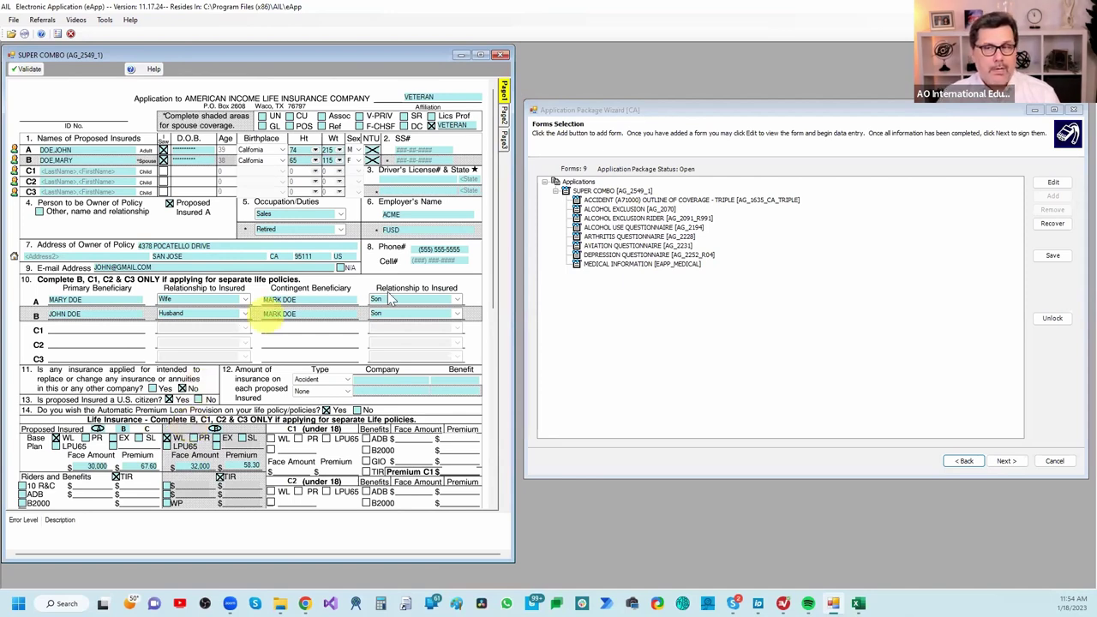
# Enter Social Security numbers for insureds A and B, plus insured A's driver's license number.
pyautogui.click(402, 150)
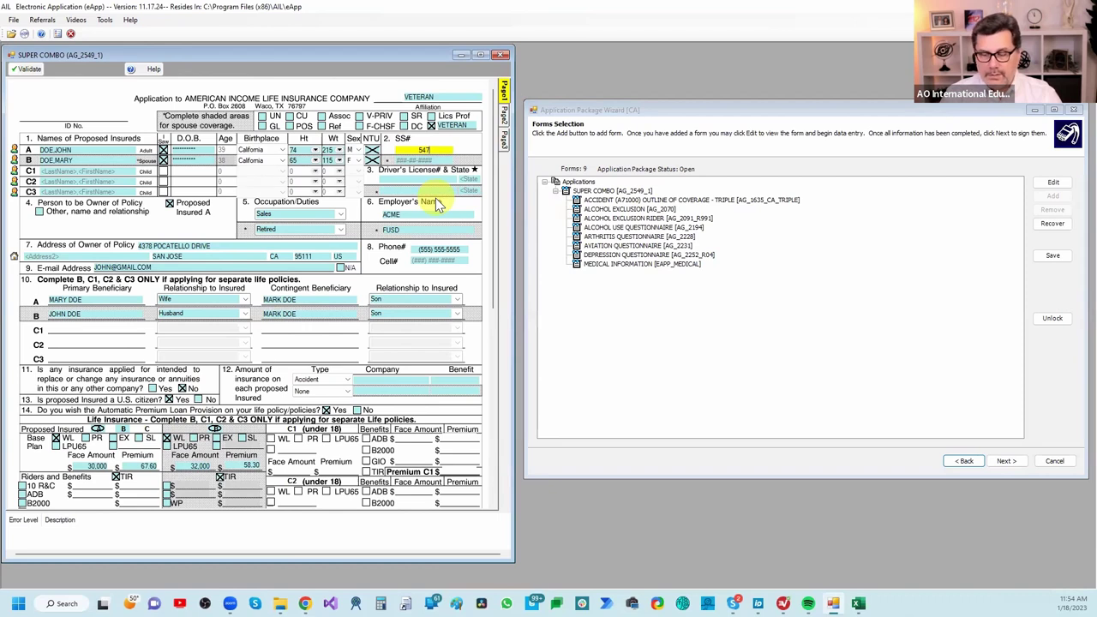
pyautogui.click(418, 160)
pyautogui.write('123')
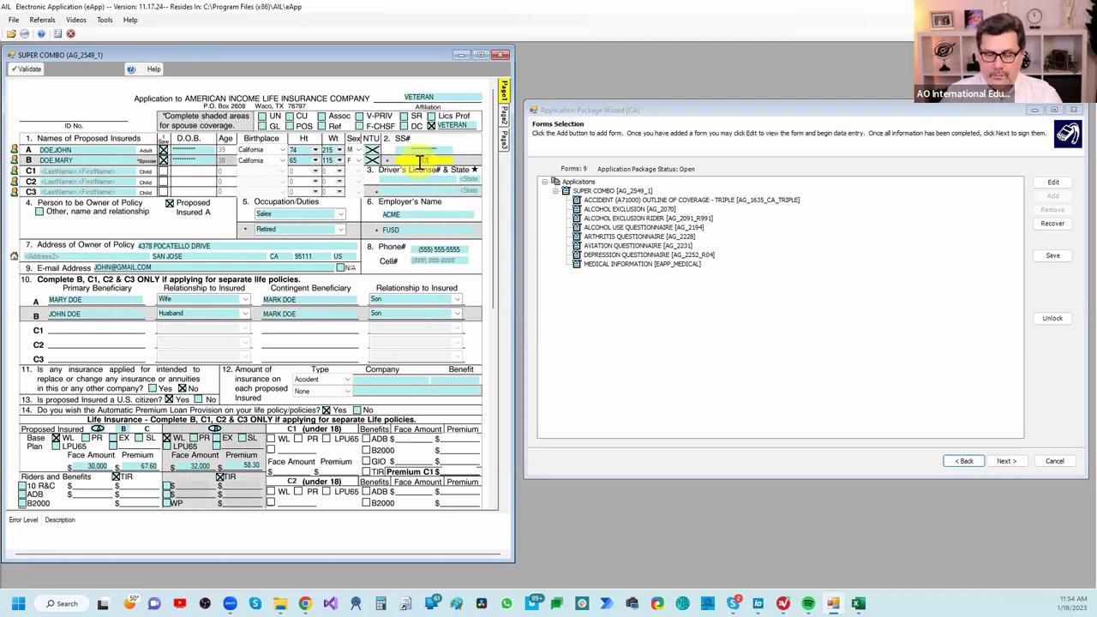
pyautogui.write('4567')
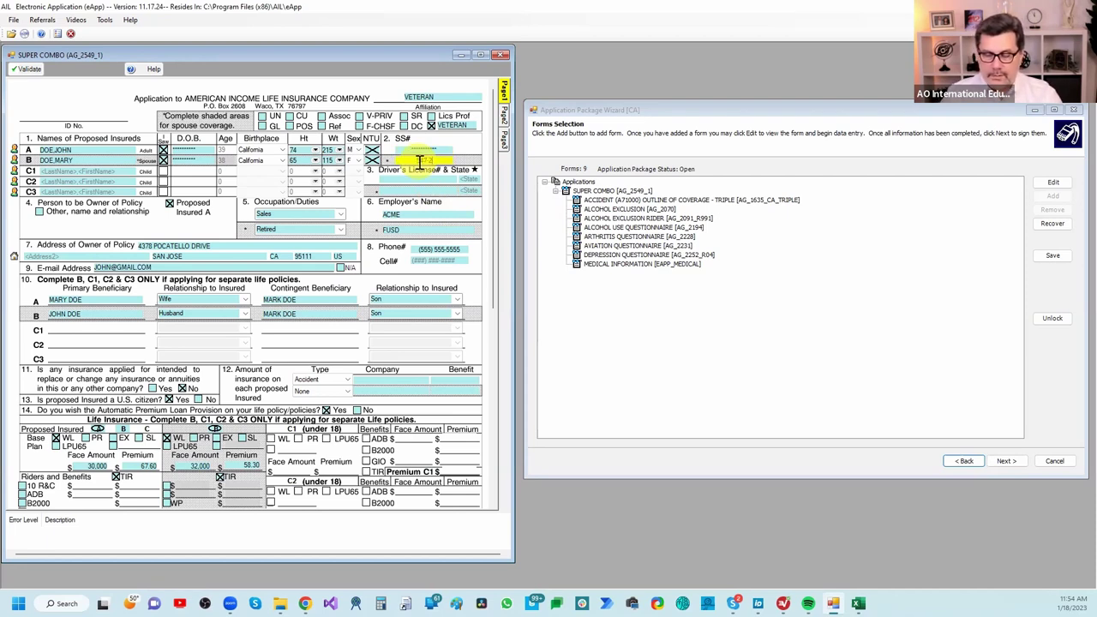
pyautogui.write('89')
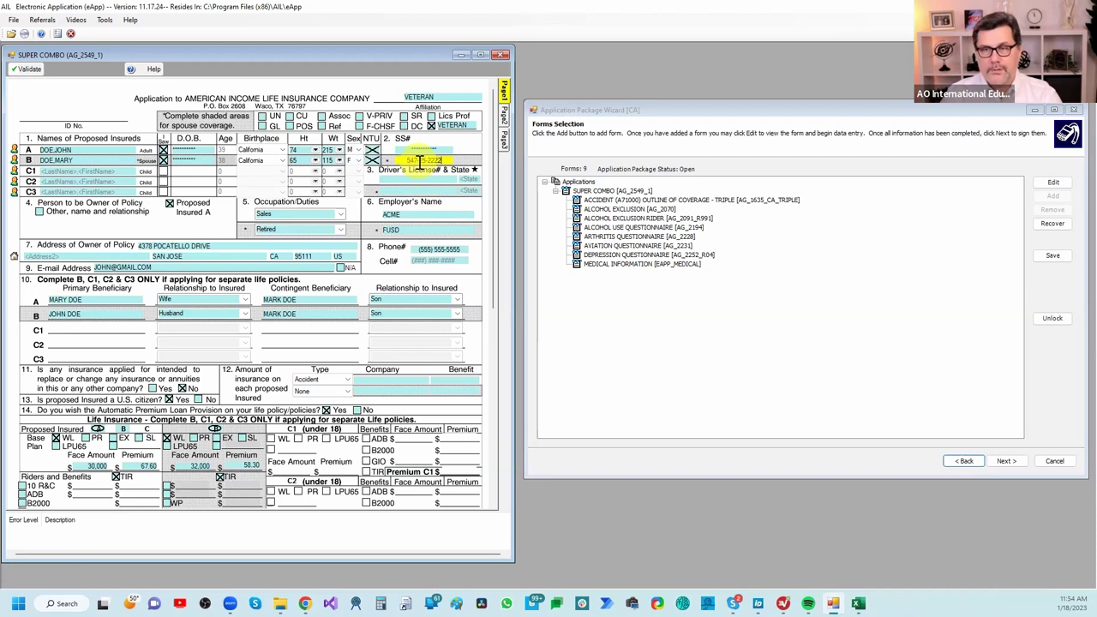
pyautogui.click(432, 181)
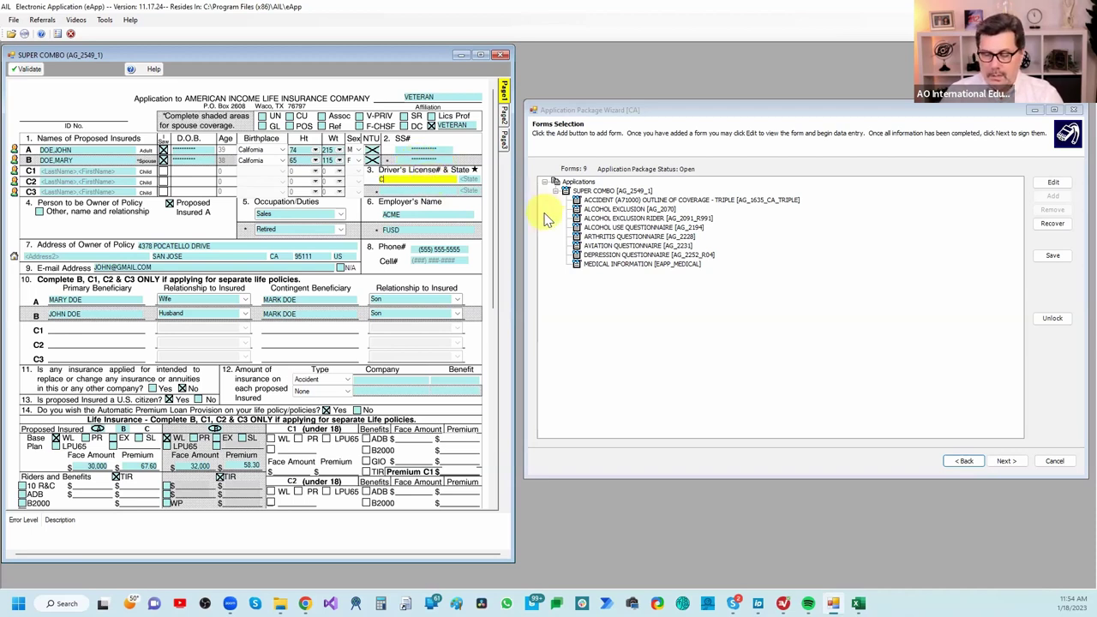
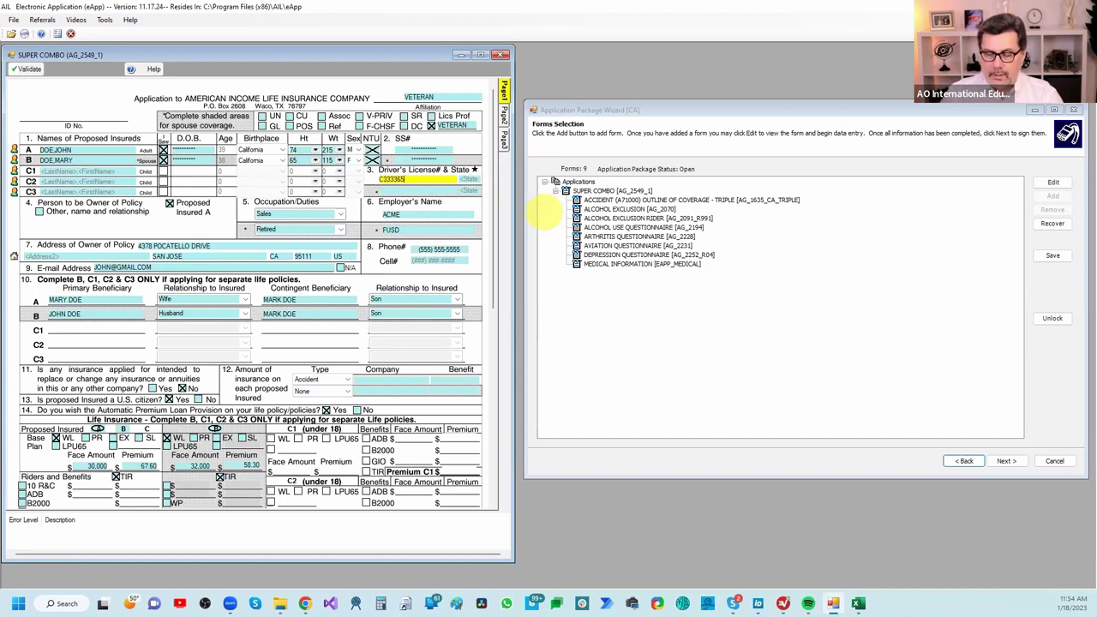
# Enter insured B's driver's license number, set CA as both license states, and correct B's number.
pyautogui.click(416, 190)
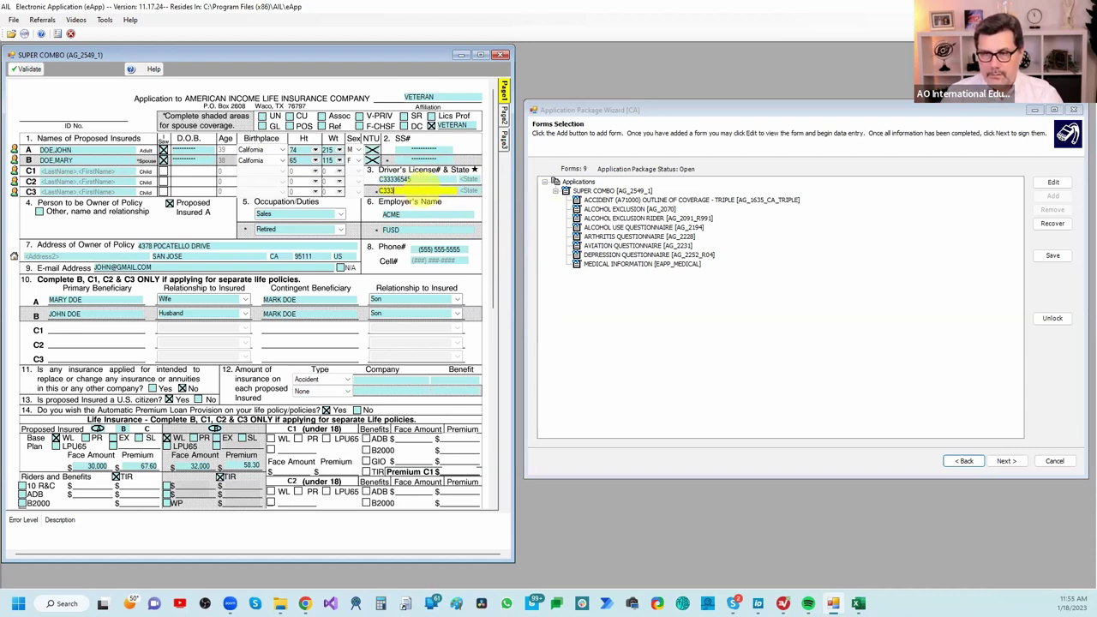
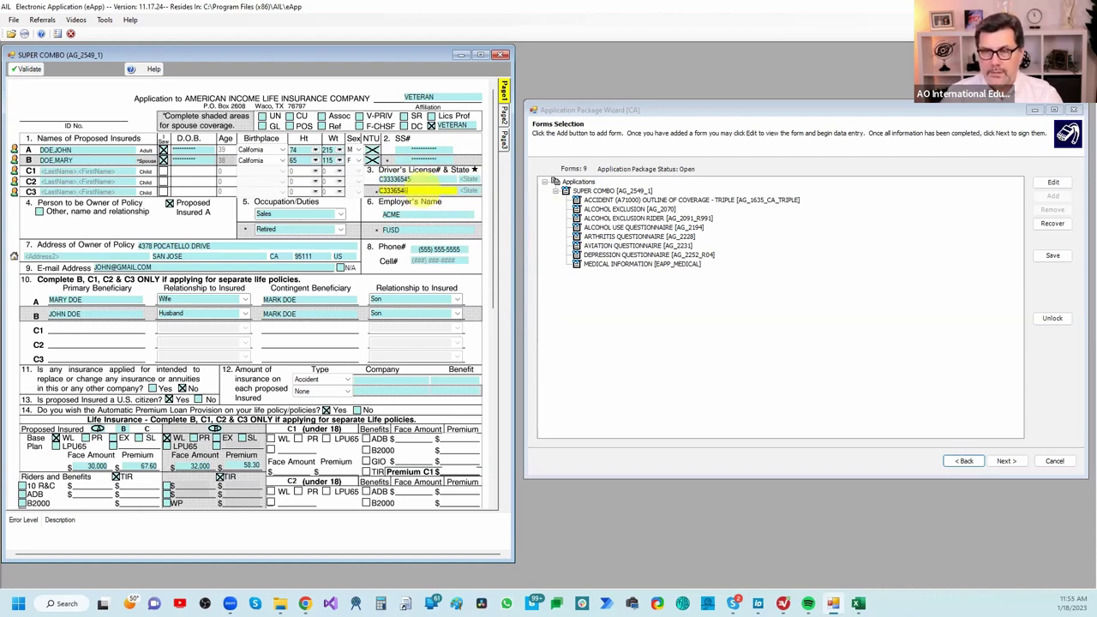
pyautogui.click(470, 181)
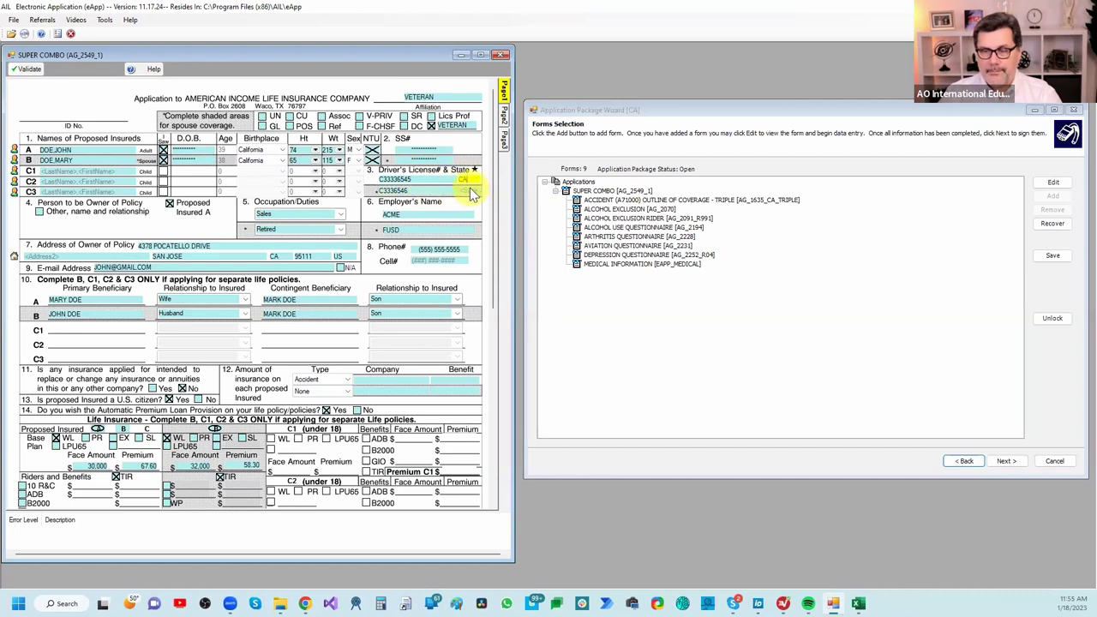
pyautogui.click(470, 190)
pyautogui.write('CA')
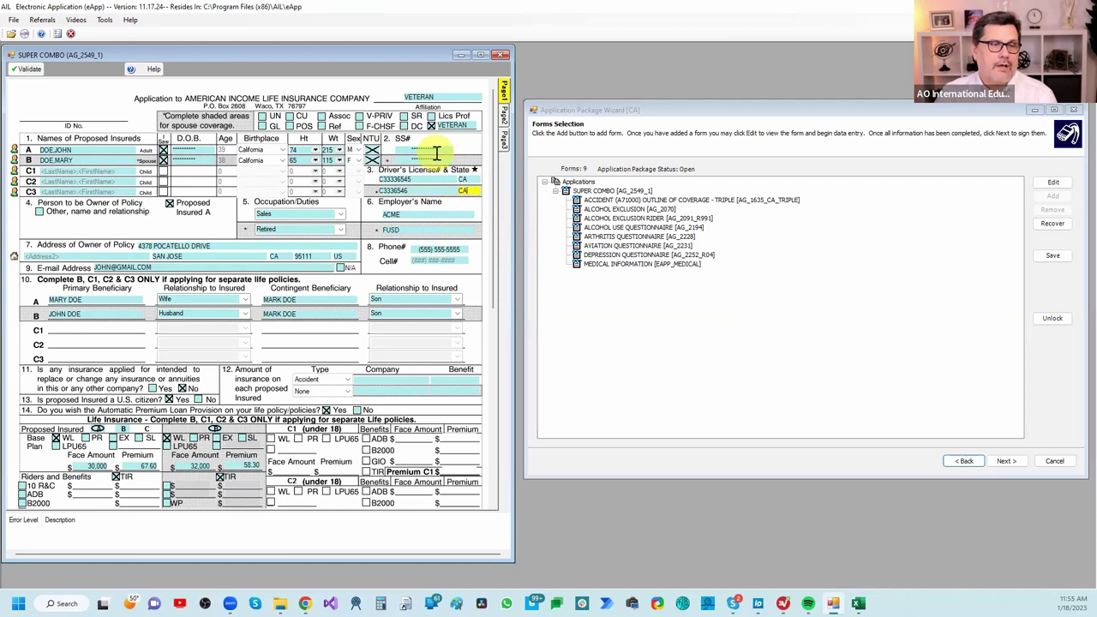
pyautogui.click(418, 189)
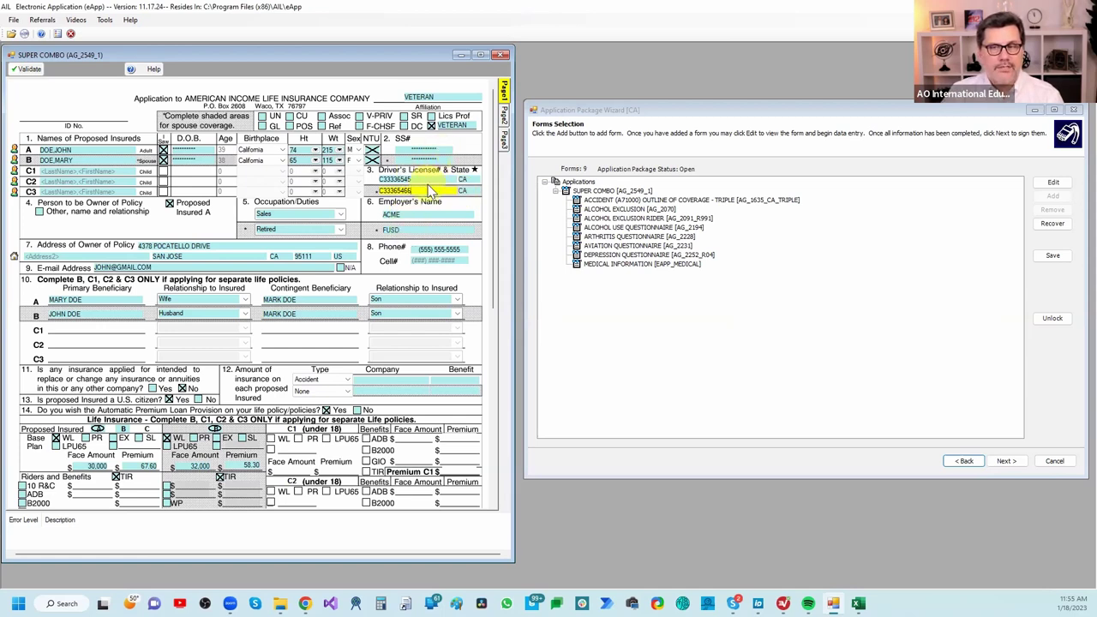
pyautogui.scroll(-6, 429, 171)
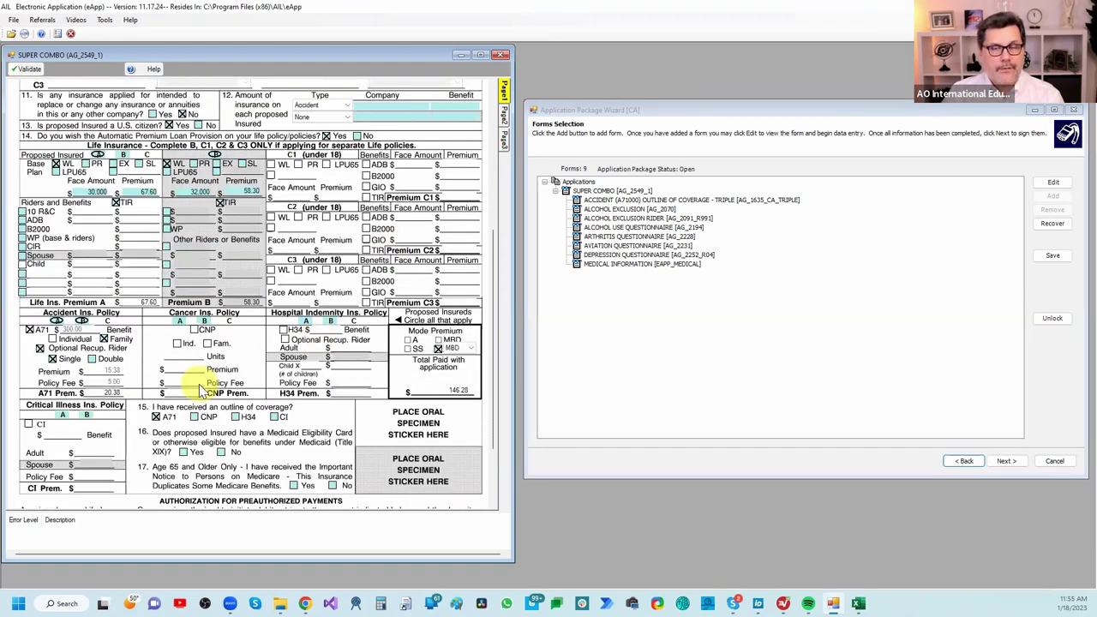
# Scroll the SUPER COMBO form past the $146.28 MBD payment total to the preauthorized payments section.
pyautogui.scroll(-2, 199, 384)
pyautogui.scroll(2, 219, 447)
pyautogui.scroll(-2, 221, 452)
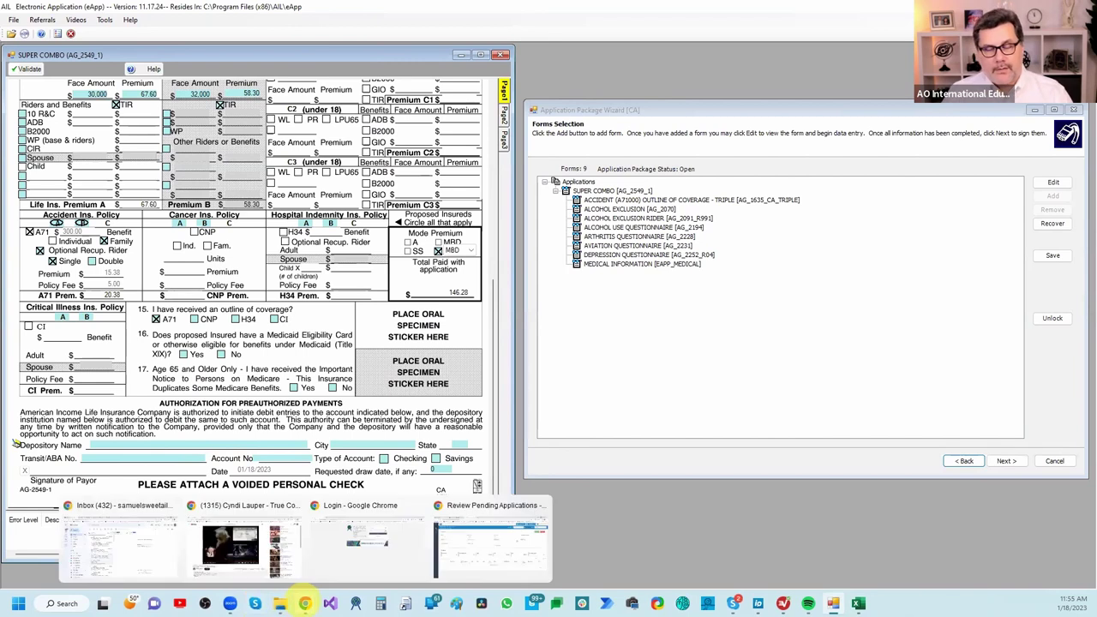
# Open a new Google Chrome window from the taskbar's browser icon.
pyautogui.click(287, 598)
pyautogui.rightClick(302, 600)
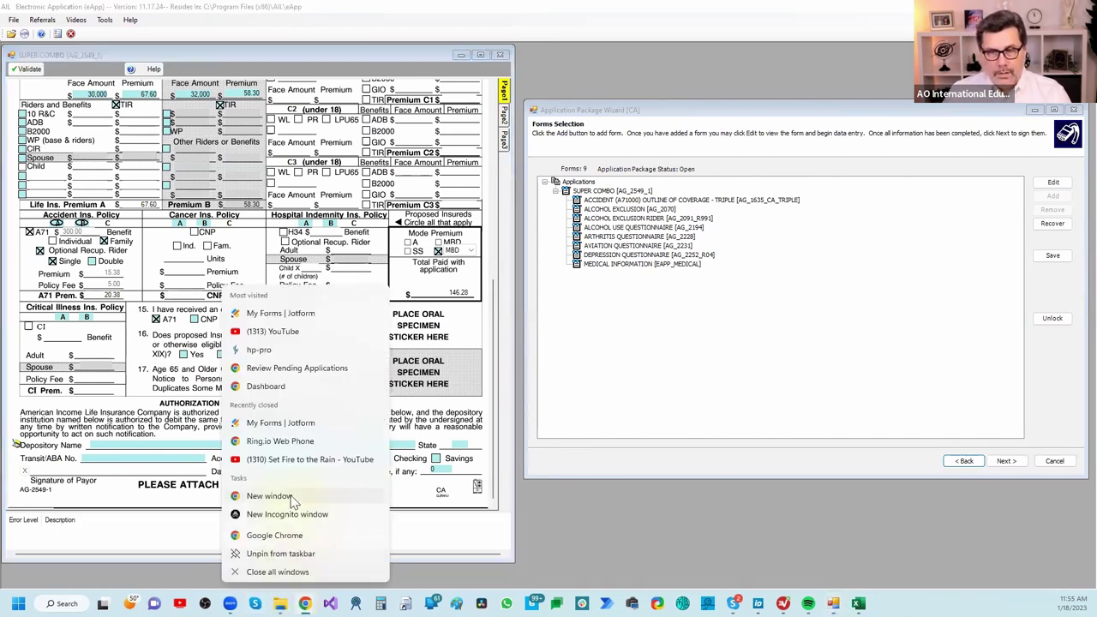
pyautogui.click(163, 233)
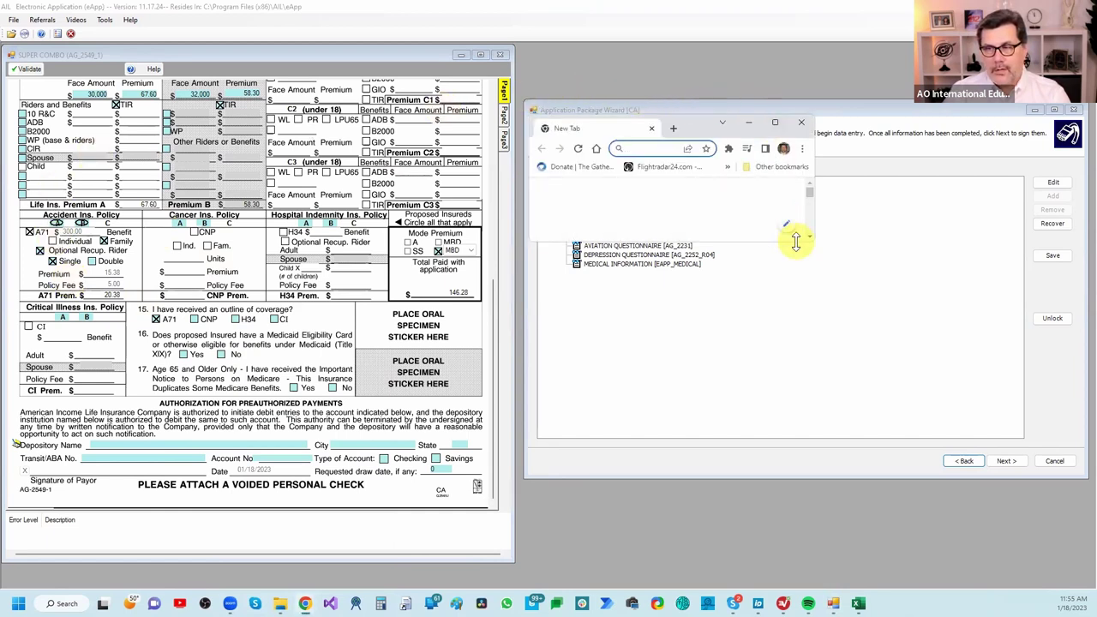
# Stretch the new Chrome window taller and move it slightly up beside the eApp form.
pyautogui.moveTo(796, 239); pyautogui.dragTo(799, 314)
pyautogui.moveTo(796, 242); pyautogui.dragTo(797, 589)
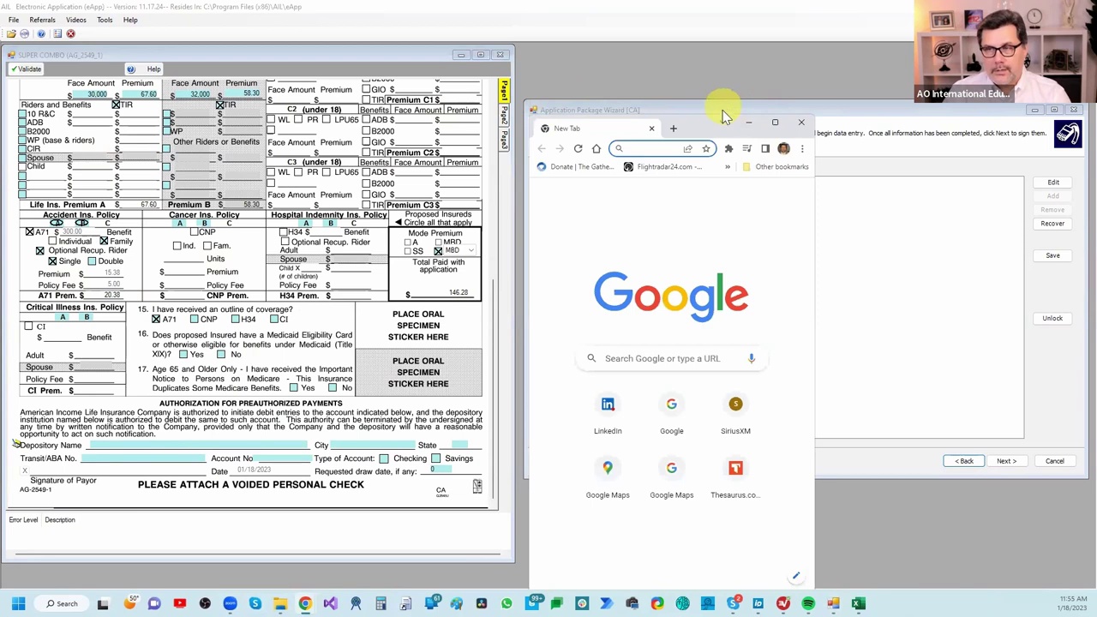
pyautogui.click(719, 122)
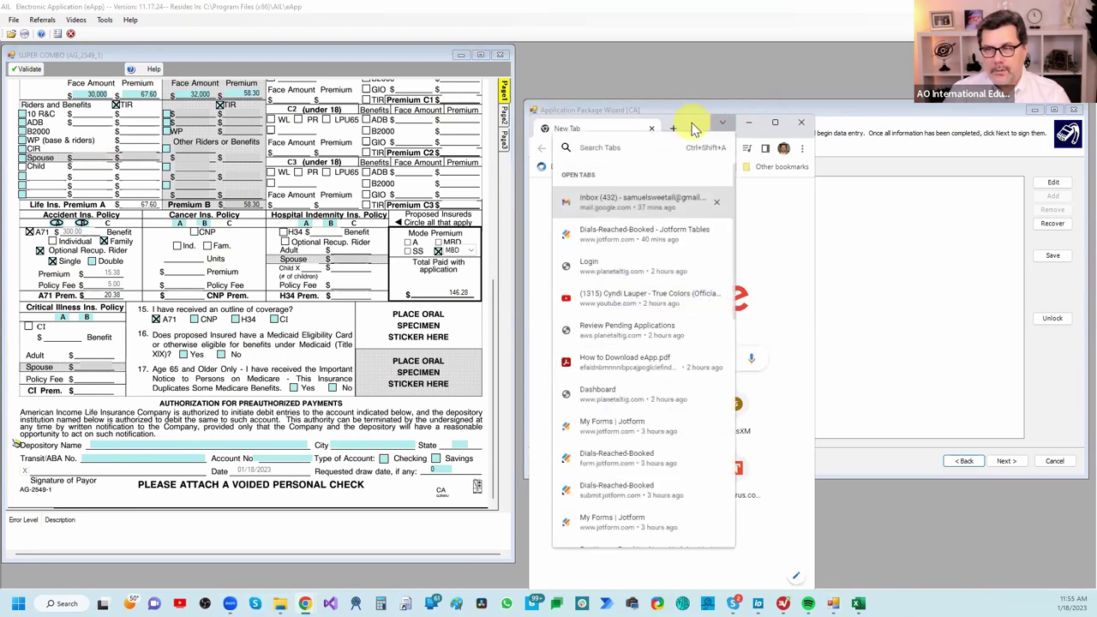
pyautogui.click(691, 128)
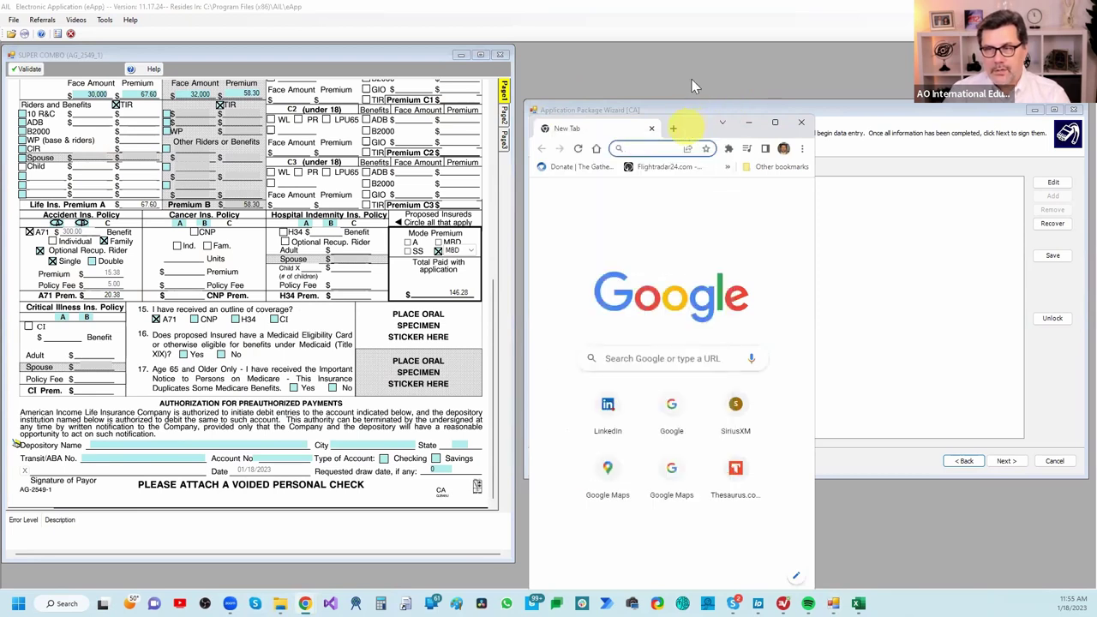
pyautogui.moveTo(692, 126); pyautogui.dragTo(697, 79)
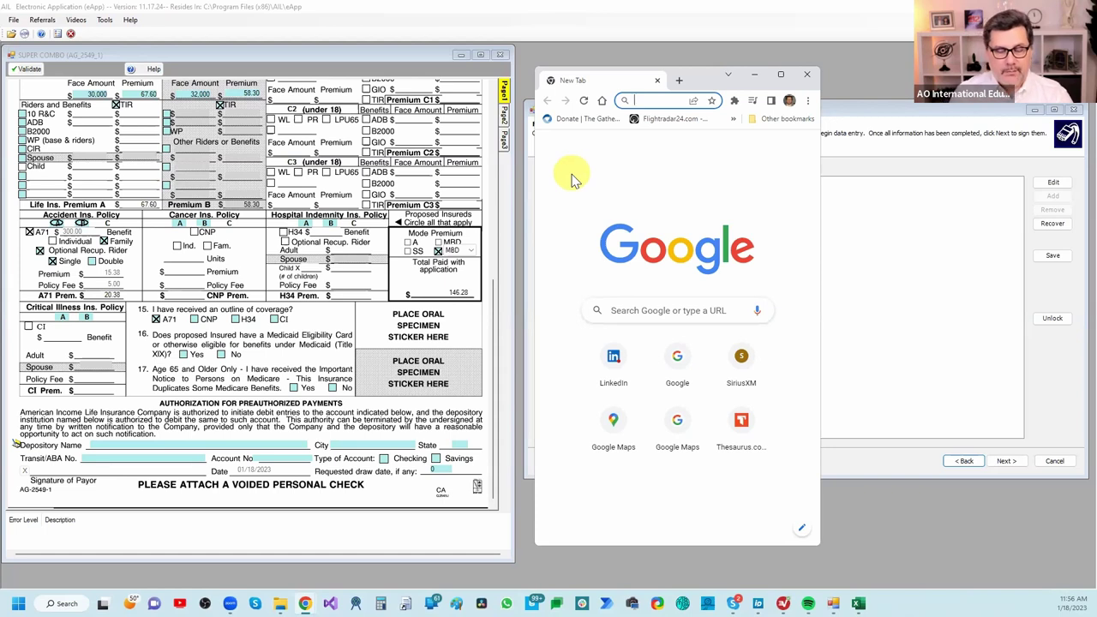
# Search Google for 'bank of america san california routing number', then return to the Depository Name field.
pyautogui.write('bank of')
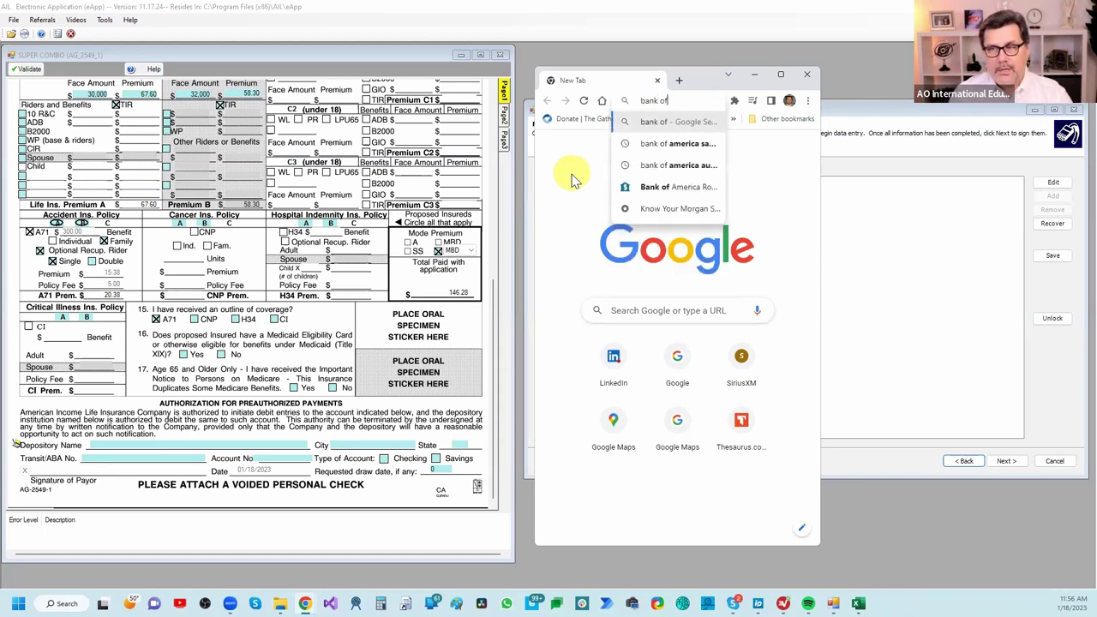
pyautogui.write(' america san ')
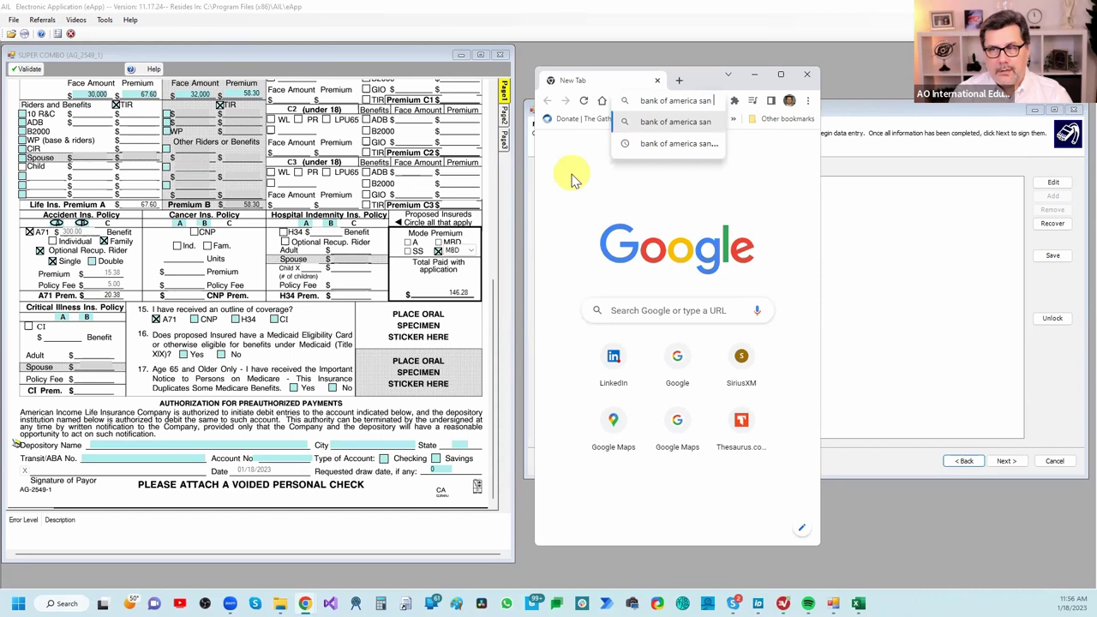
pyautogui.write('califor')
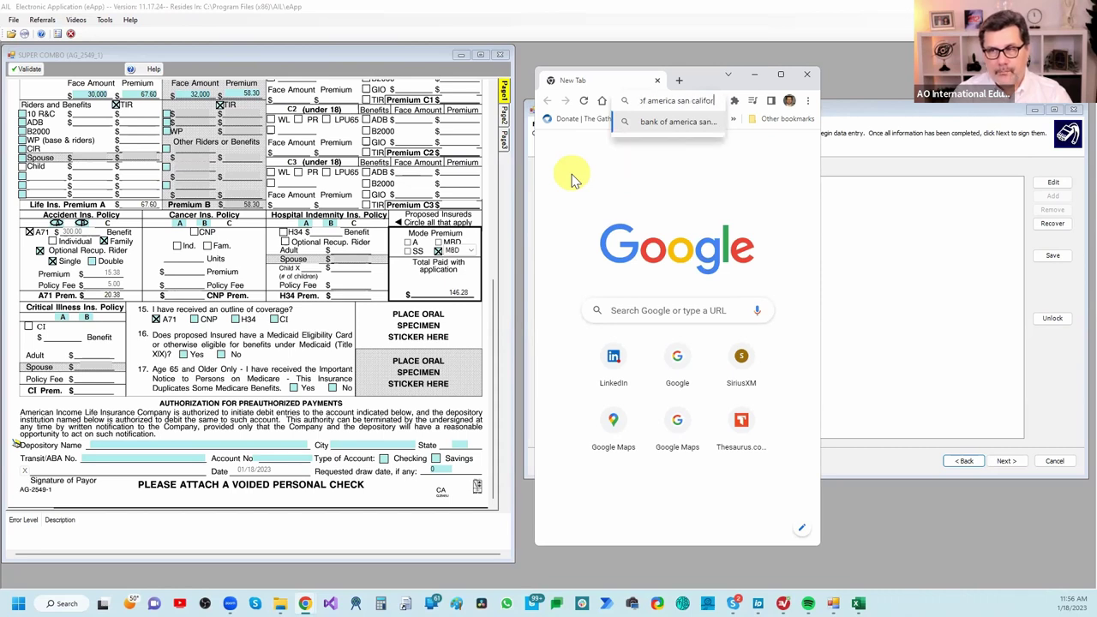
pyautogui.write('nia routing ')
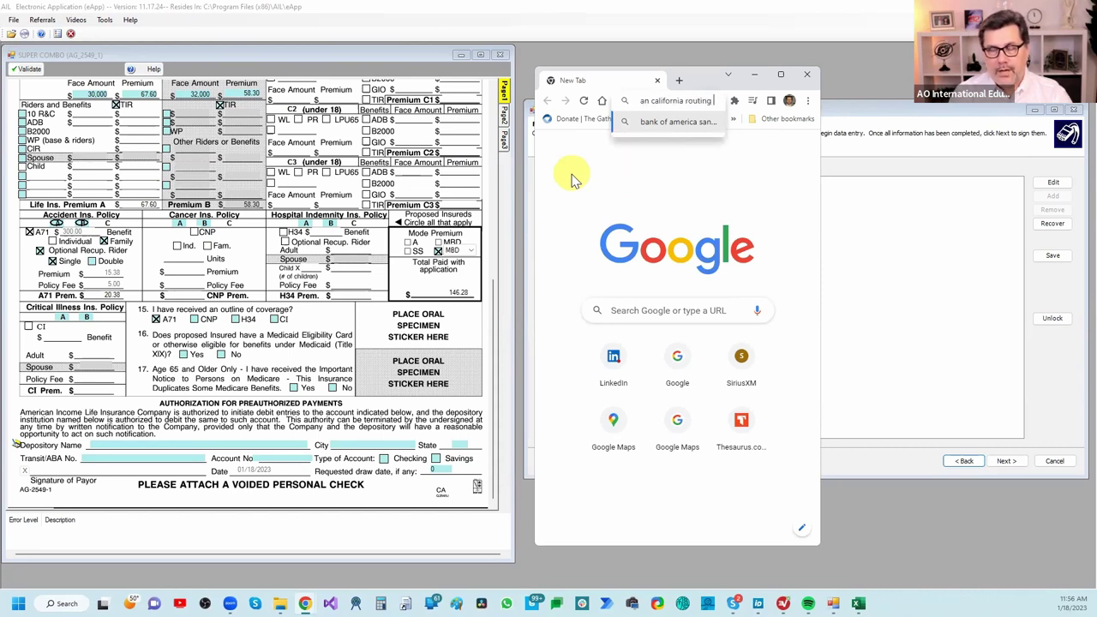
pyautogui.write('number')
pyautogui.press('Return')
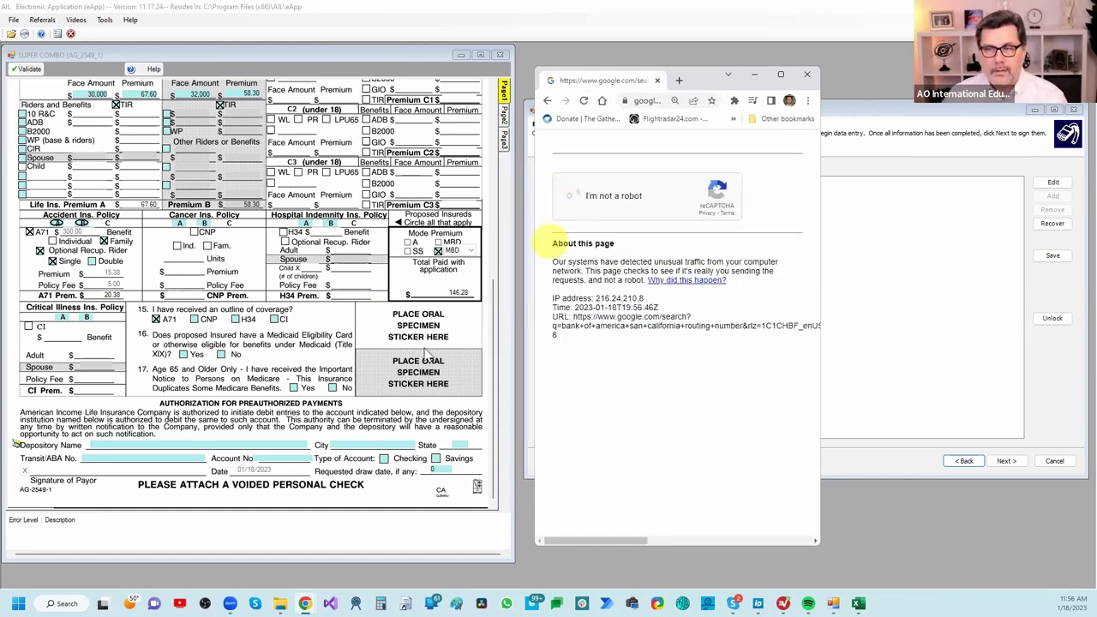
pyautogui.click(169, 454)
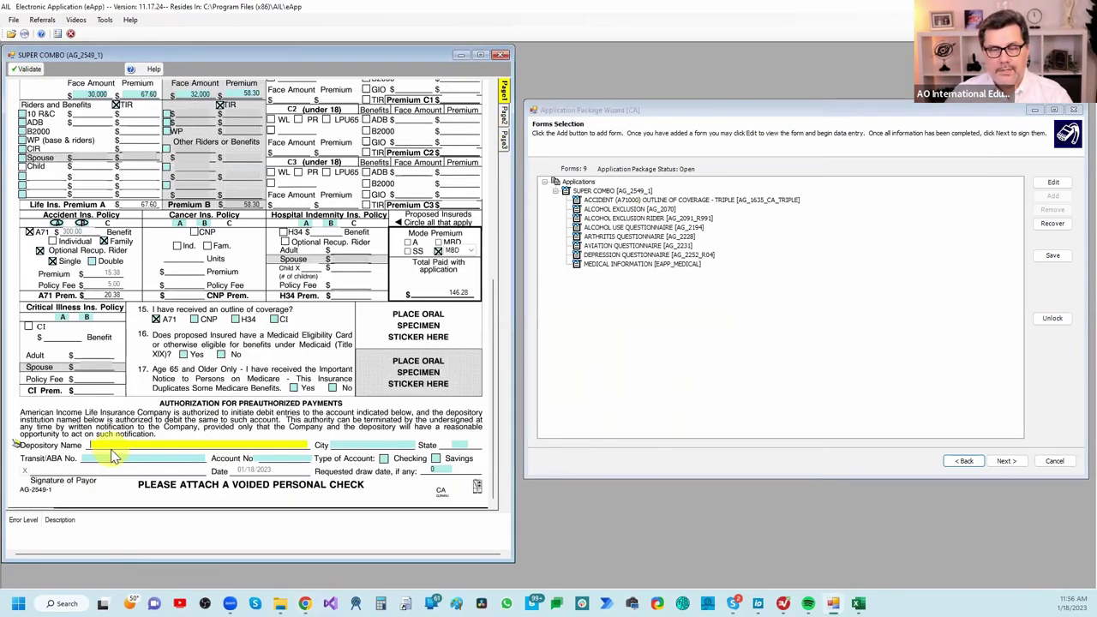
# Enter BANK OF AMERICA as depository with city SAN JOSE, then bring back the search results.
pyautogui.write('BANK')
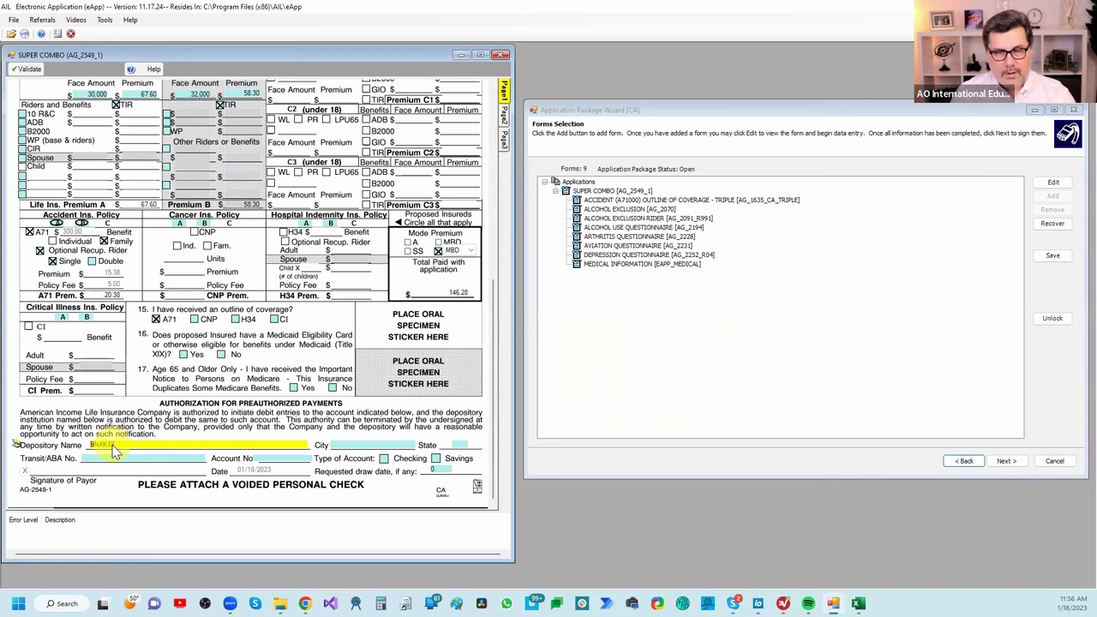
pyautogui.write(' OF')
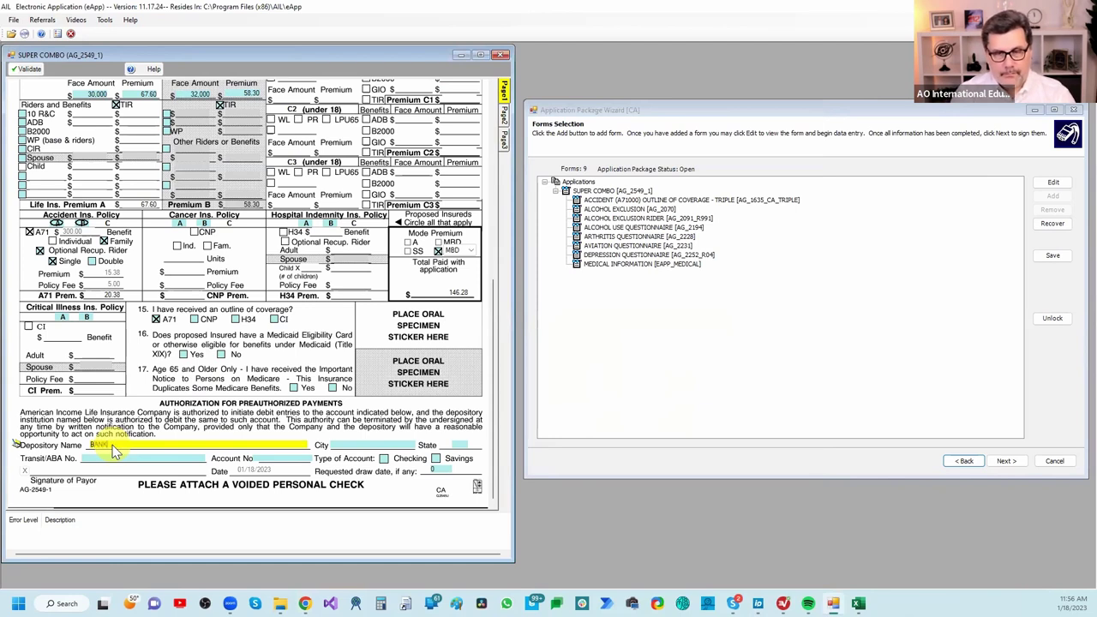
pyautogui.write(' AMERICA')
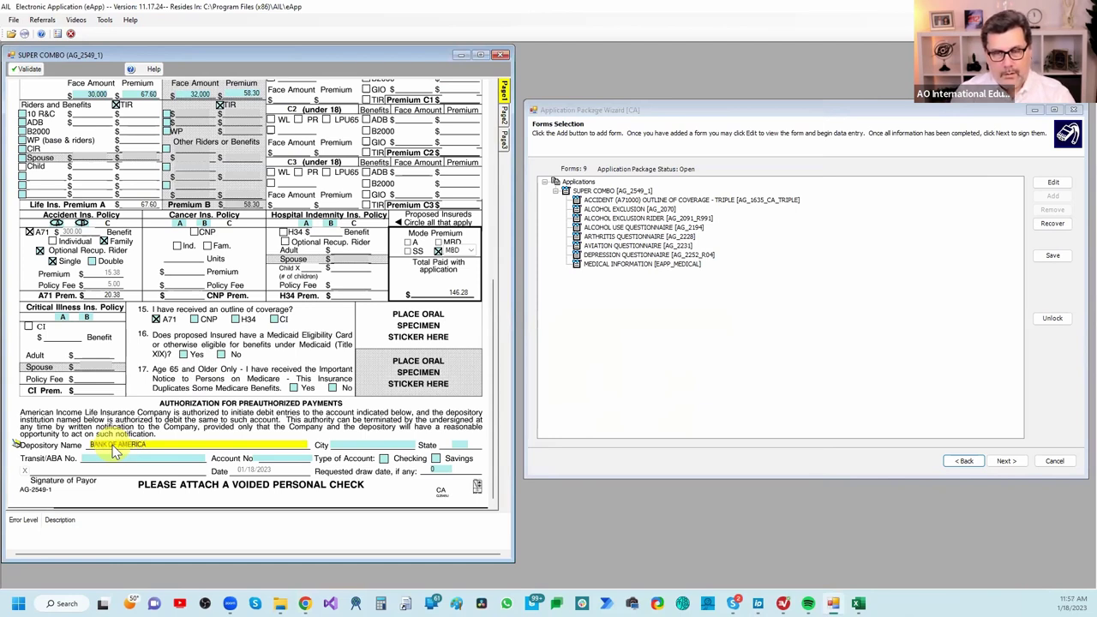
pyautogui.press('Tab')
pyautogui.write('SAN')
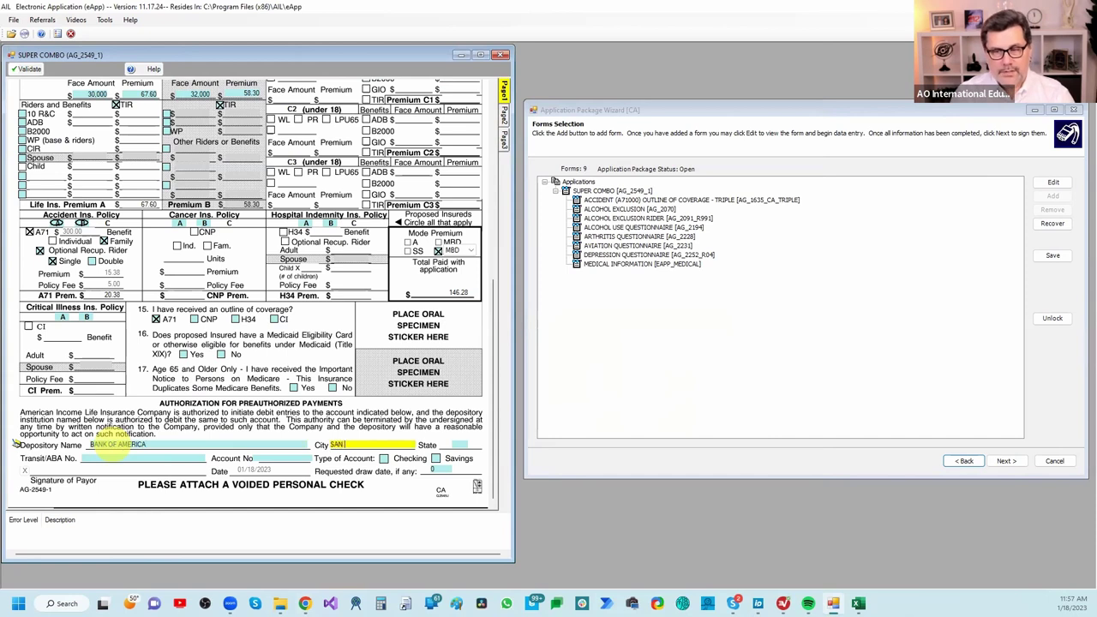
pyautogui.write(' JOSE')
pyautogui.press('Tab')
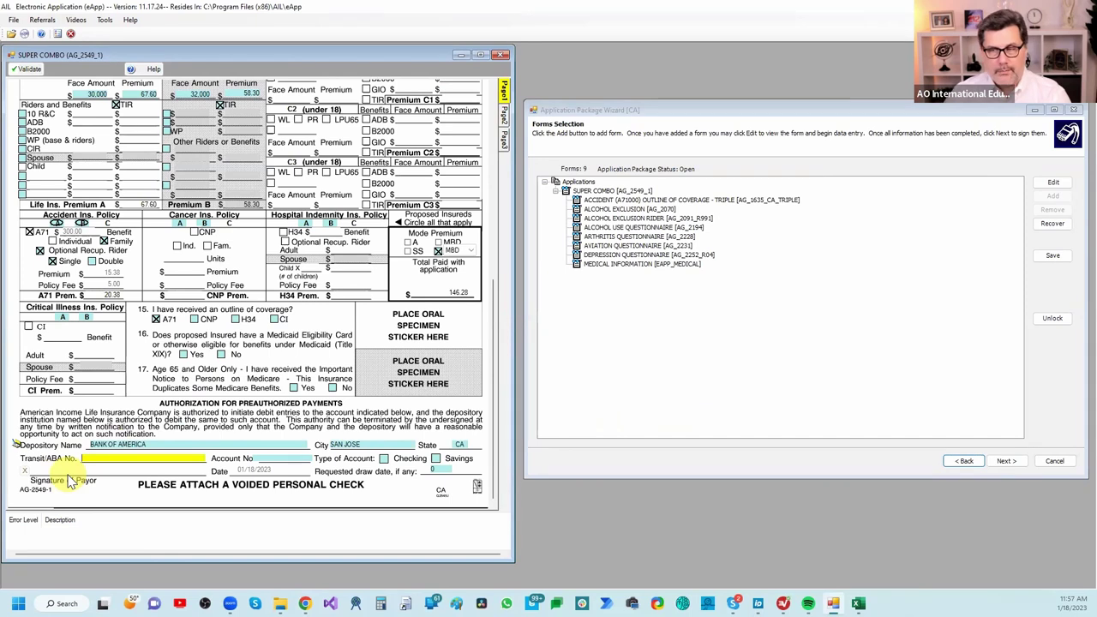
pyautogui.click(304, 603)
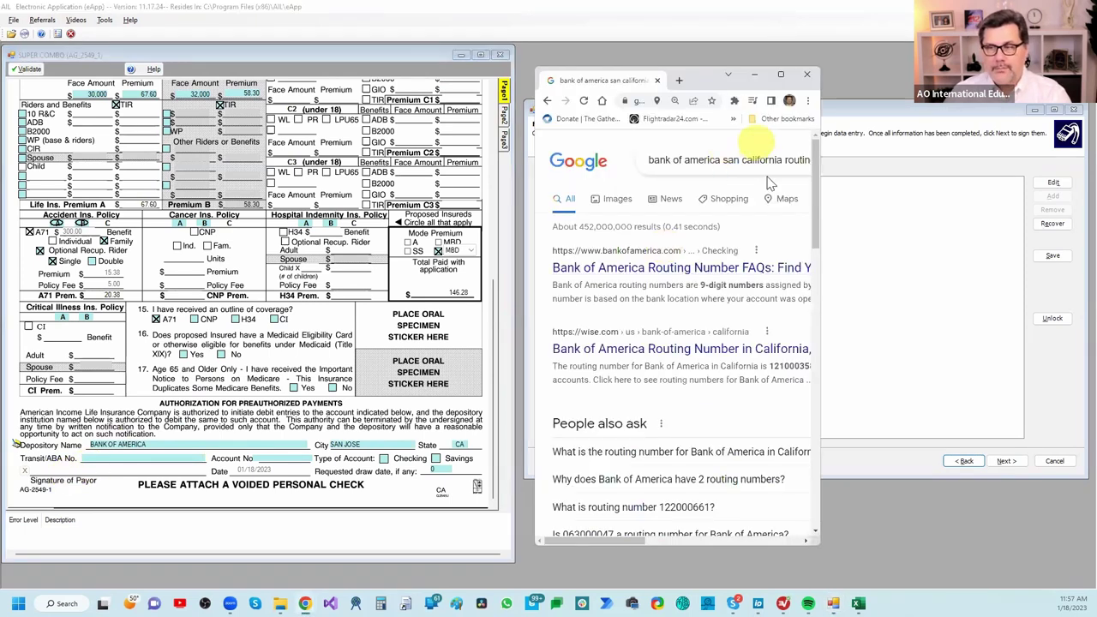
# Widen Chrome and scroll the results to the wise.com California routing number 121000358, then return to eApp.
pyautogui.moveTo(818, 178); pyautogui.dragTo(930, 178)
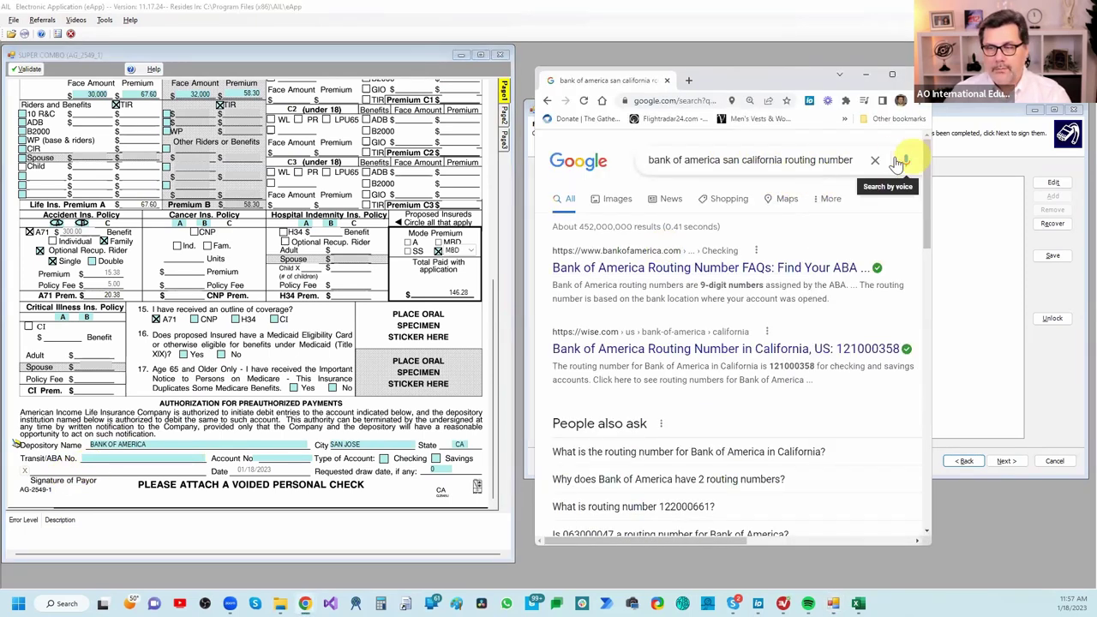
pyautogui.scroll(-3, 741, 366)
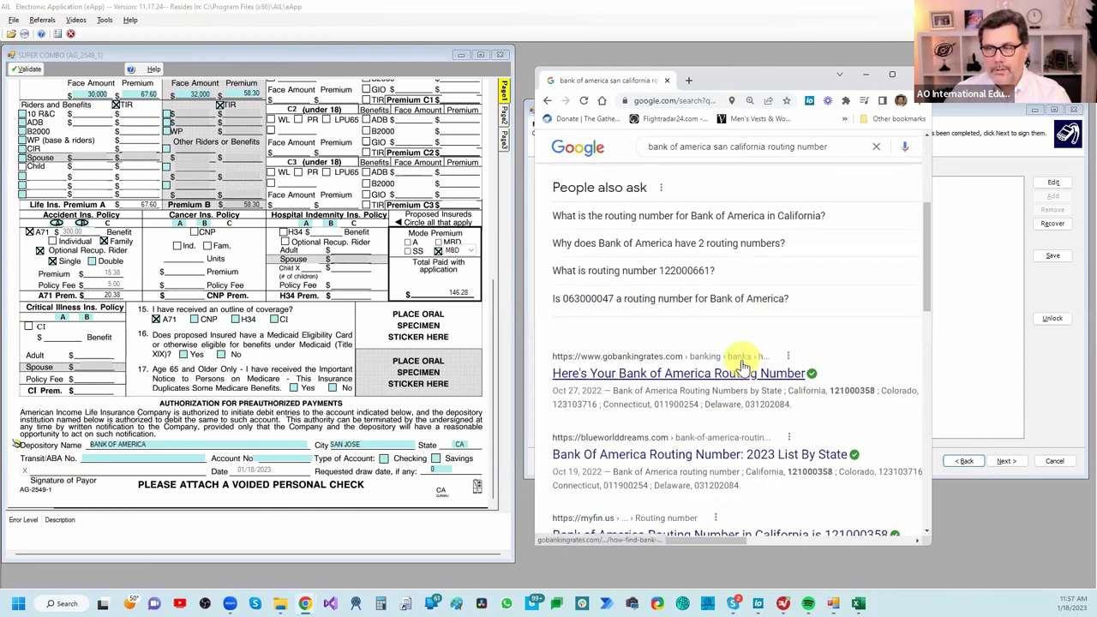
pyautogui.scroll(3, 741, 365)
pyautogui.scroll(-1, 742, 367)
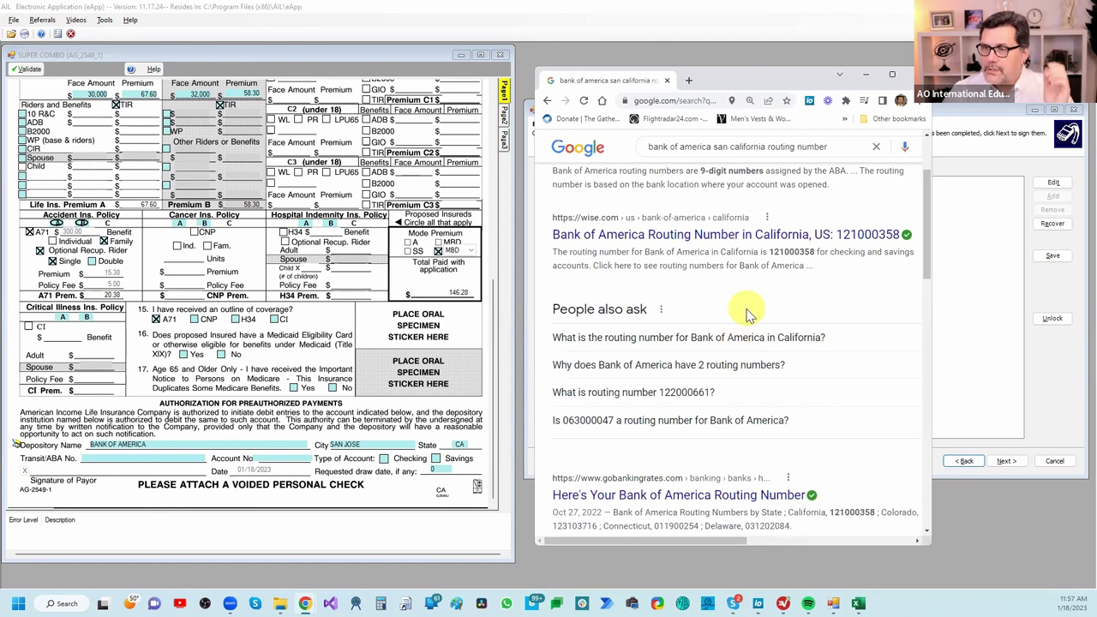
pyautogui.scroll(-1, 746, 313)
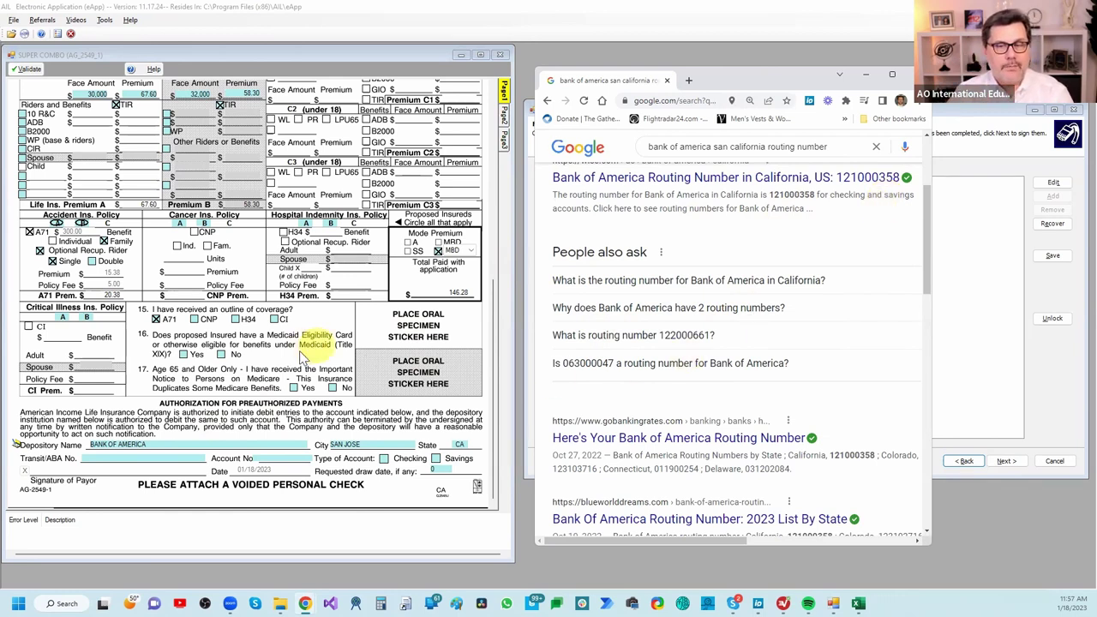
pyautogui.click(181, 445)
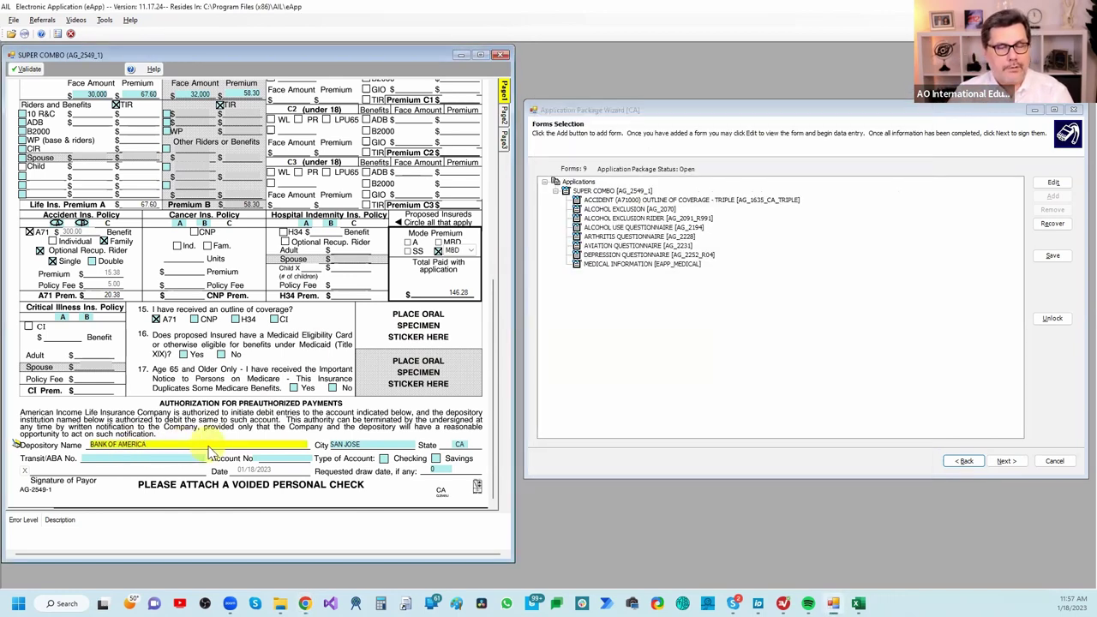
# Start entering the routing number in the Transit/ABA No. field.
pyautogui.click(145, 459)
pyautogui.hotkey('alt', 'Tab')
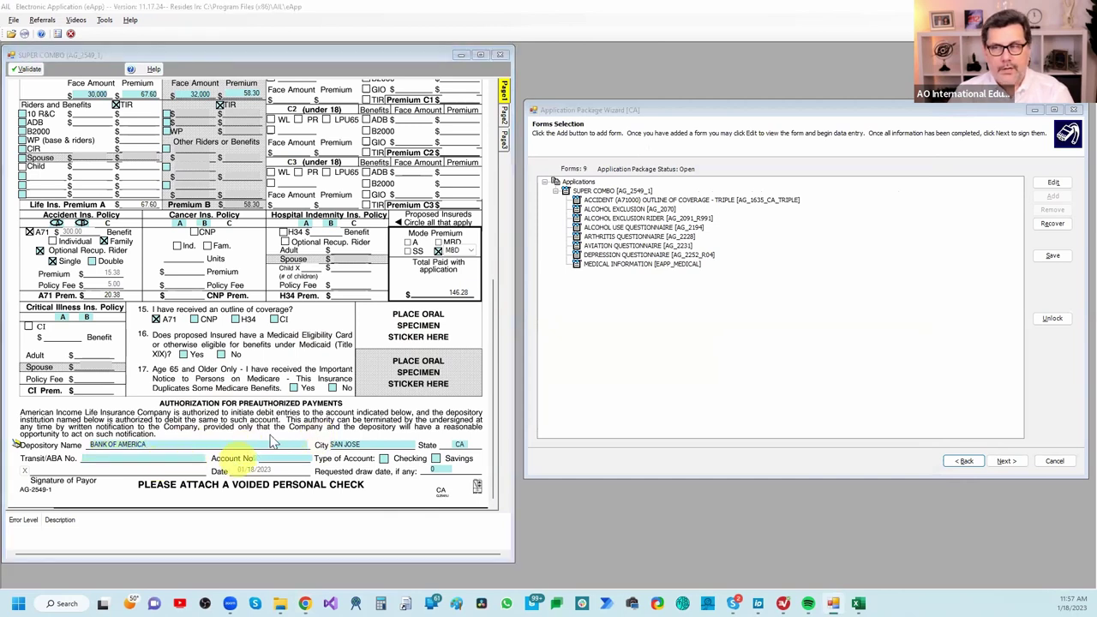
pyautogui.click(272, 438)
pyautogui.write('121000358')
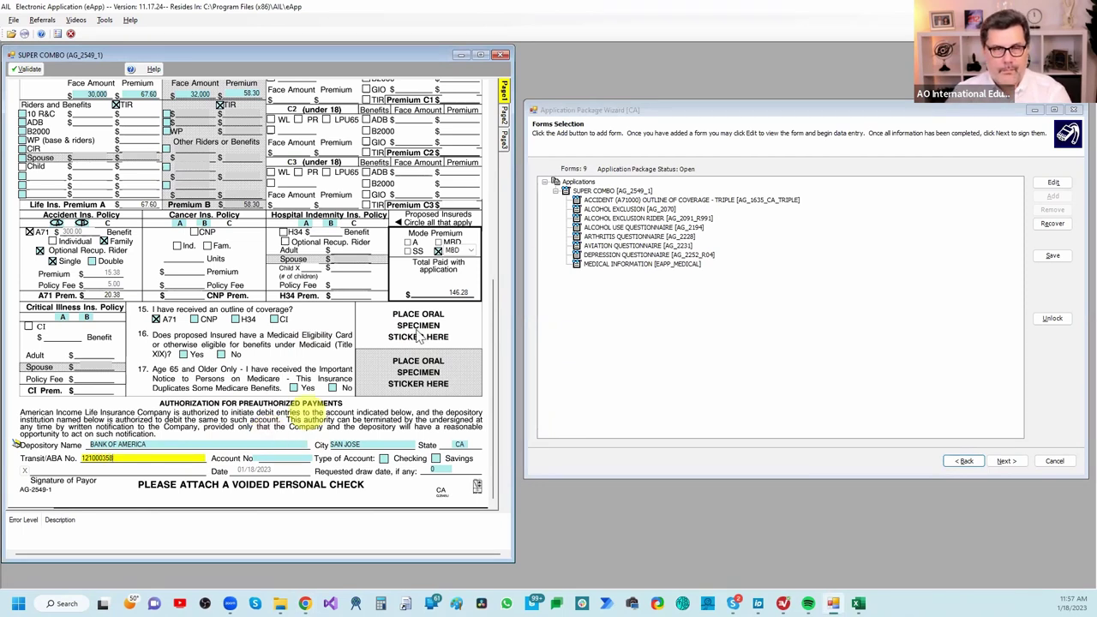
# Open a new Chrome tab and type planetaltig into the address bar.
pyautogui.hotkey('alt', 'Tab')
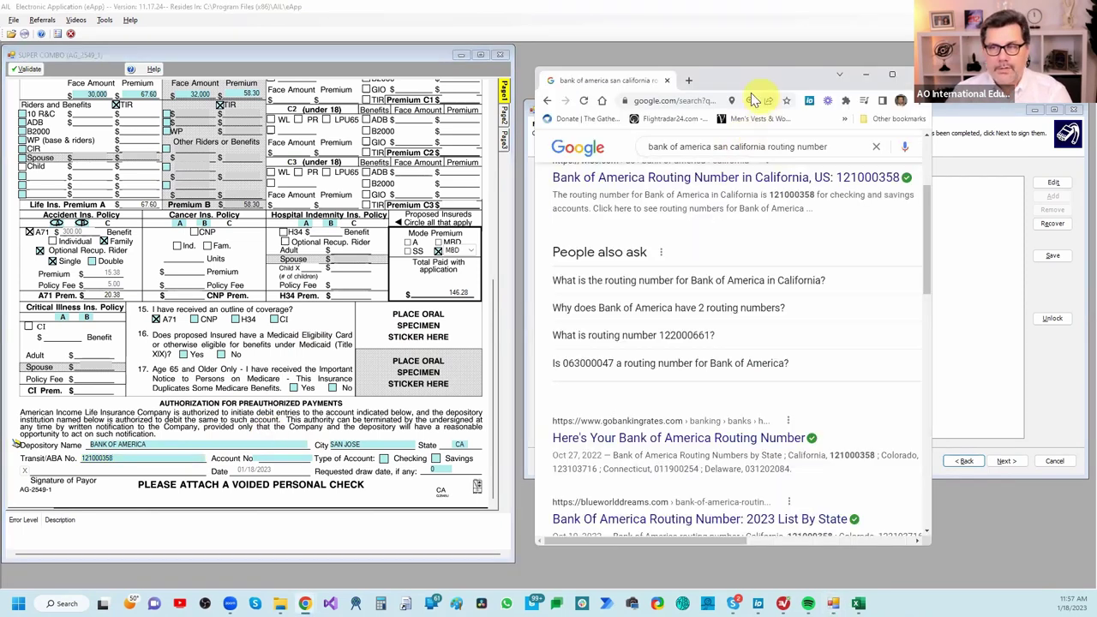
pyautogui.click(689, 81)
pyautogui.write('planet')
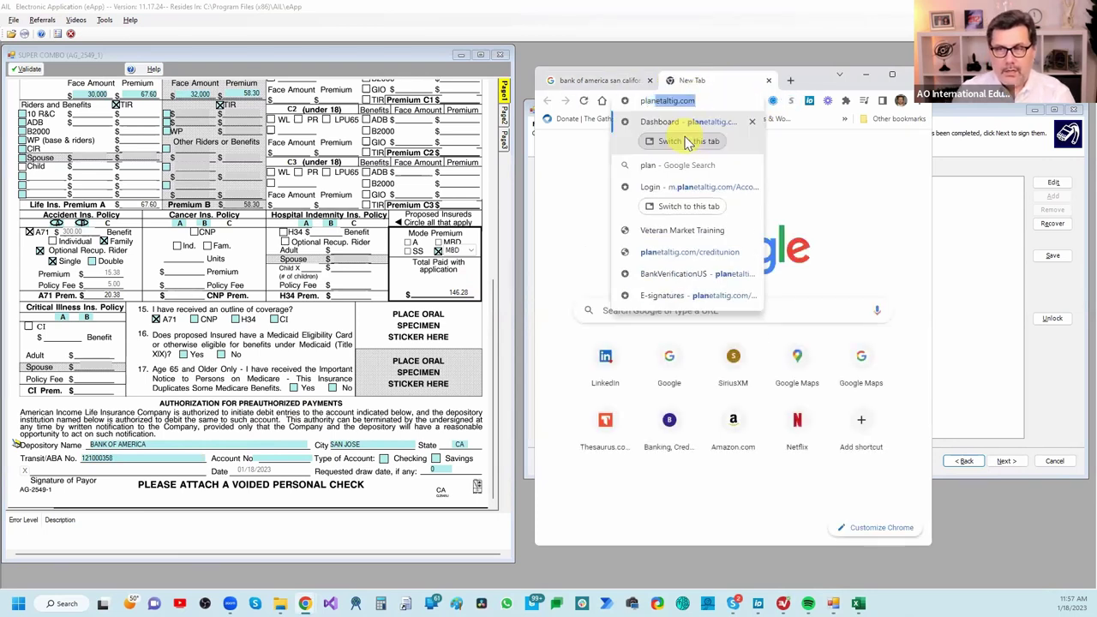
pyautogui.write('altig.com')
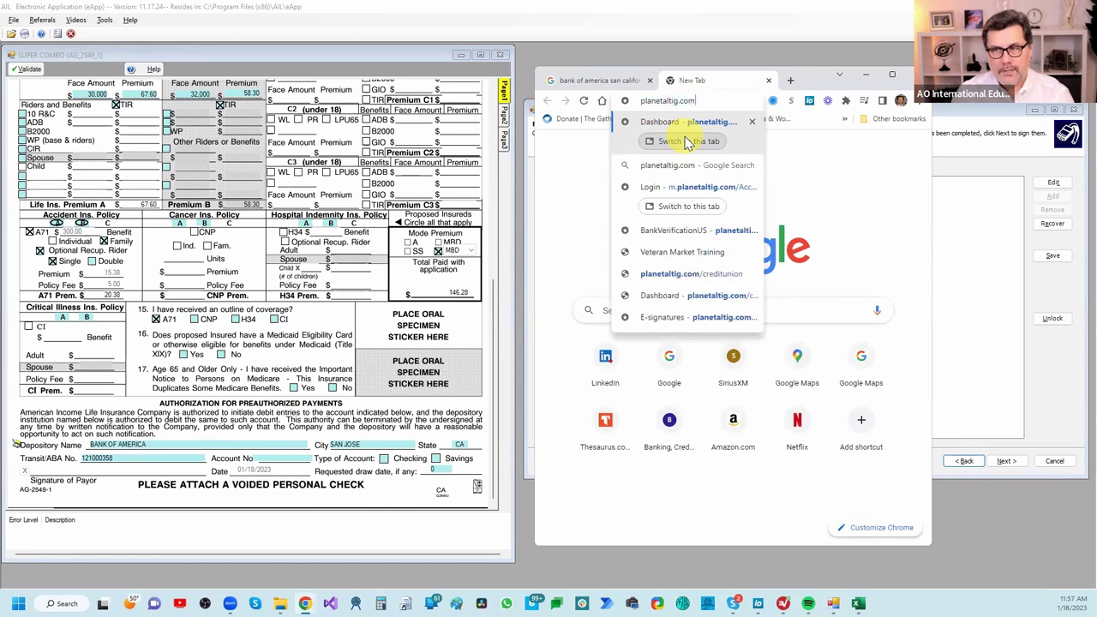
# Load planetaltig.com in a maximized Chrome and log in with the account username and password.
pyautogui.press('Return')
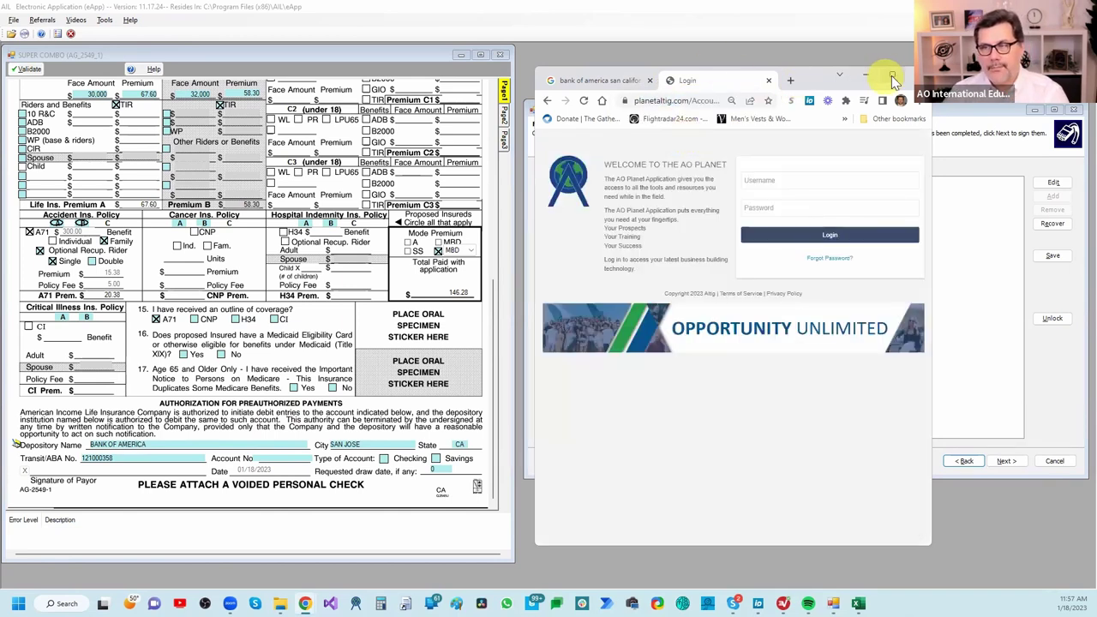
pyautogui.click(891, 74)
pyautogui.click(595, 106)
pyautogui.write('samuel')
pyautogui.press('Tab')
pyautogui.write('•')
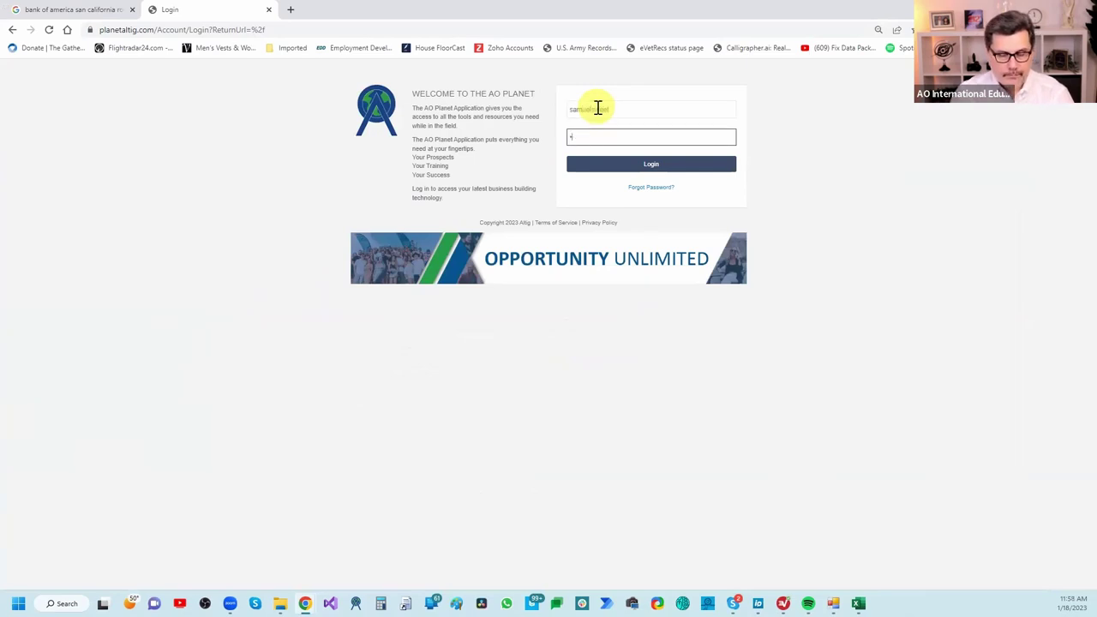
pyautogui.write('••••••••')
pyautogui.press('Return')
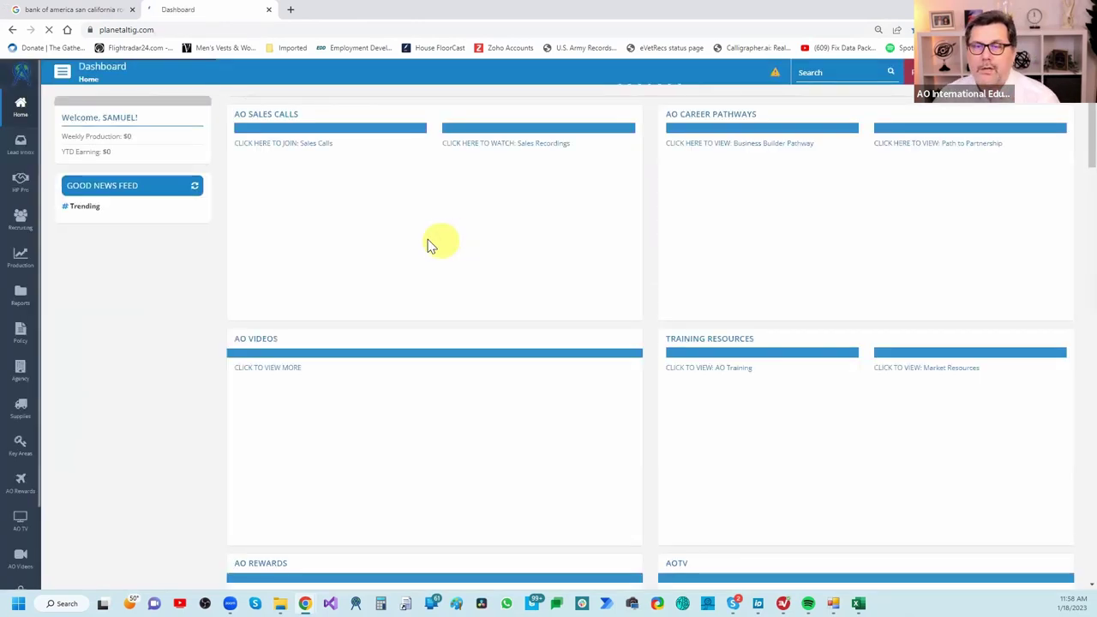
# Open Virtual Sales from the Dashboard, then open the Bank Account Verification tile.
pyautogui.scroll(-2, 388, 311)
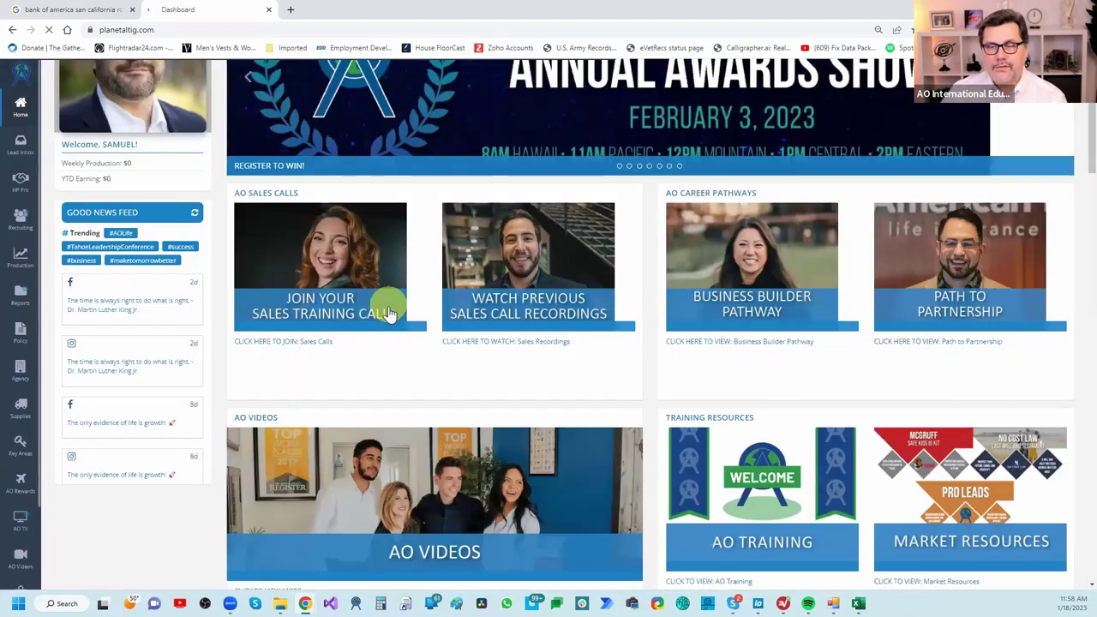
pyautogui.scroll(-8, 388, 311)
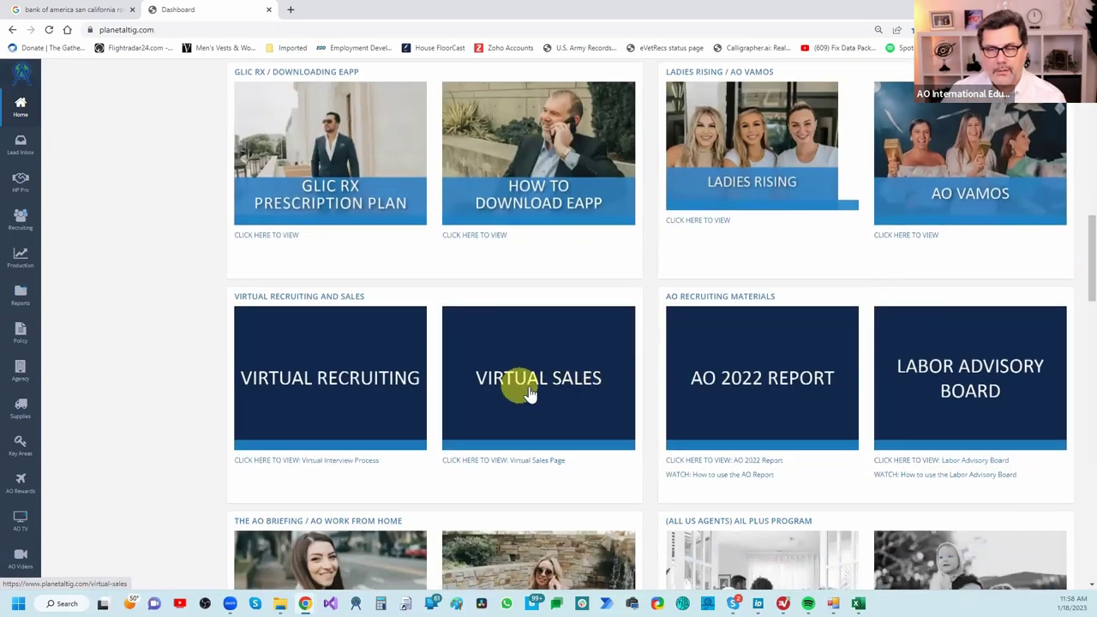
pyautogui.click(532, 390)
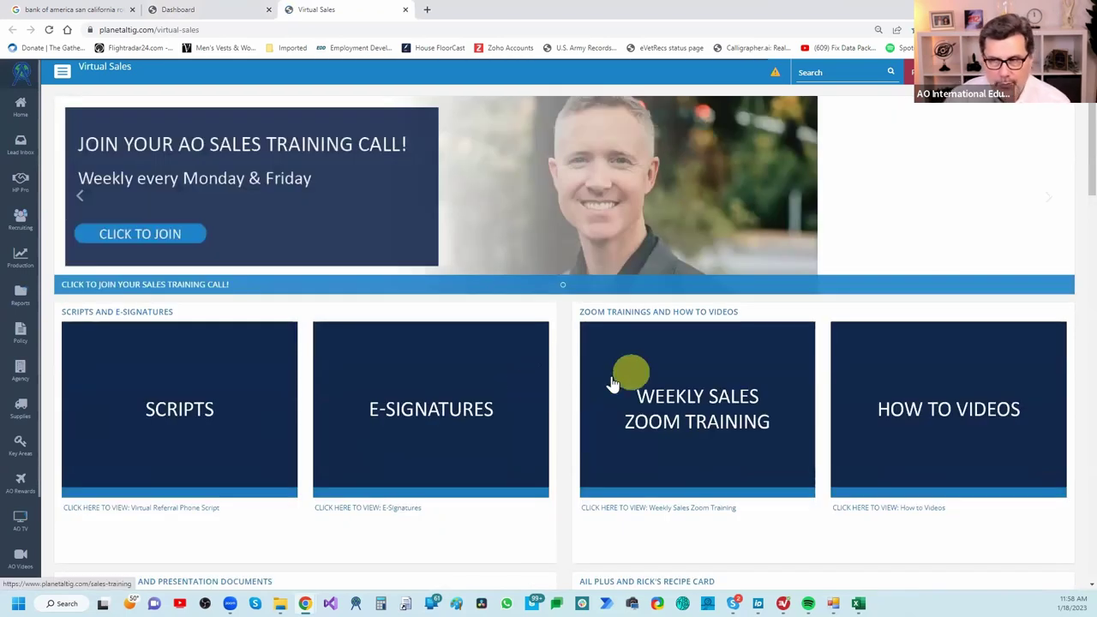
pyautogui.scroll(-3, 521, 410)
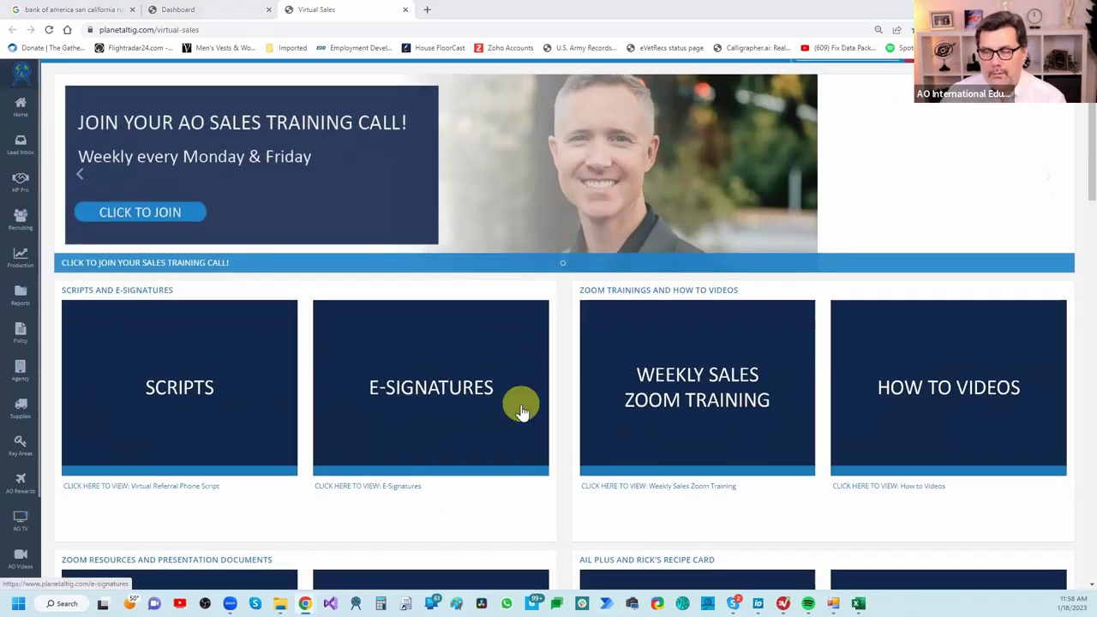
pyautogui.scroll(-5, 522, 411)
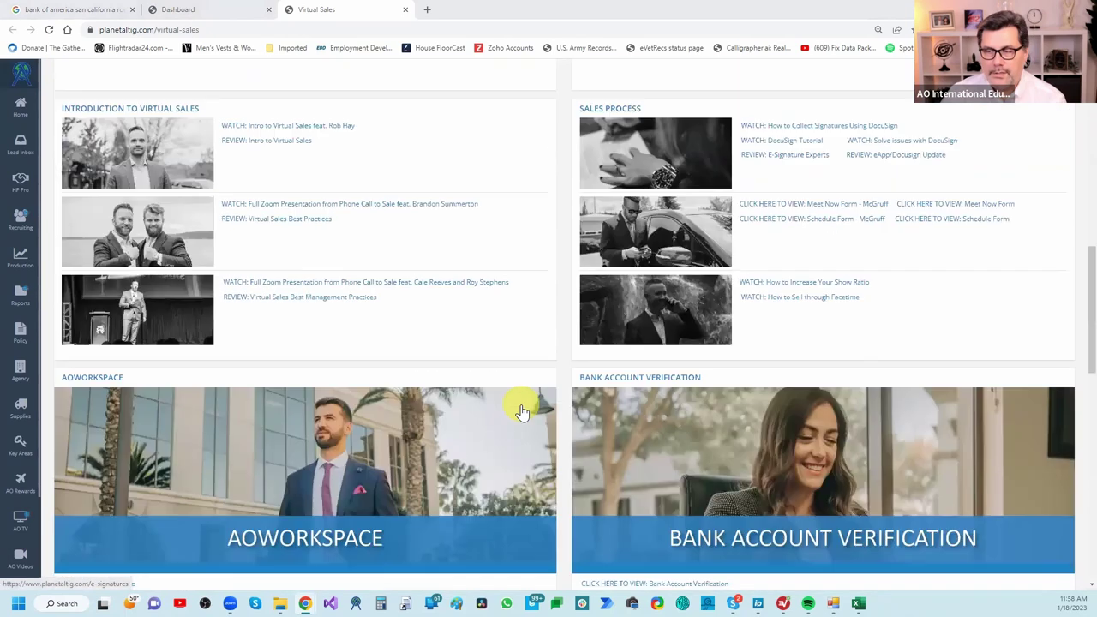
pyautogui.scroll(-2, 522, 412)
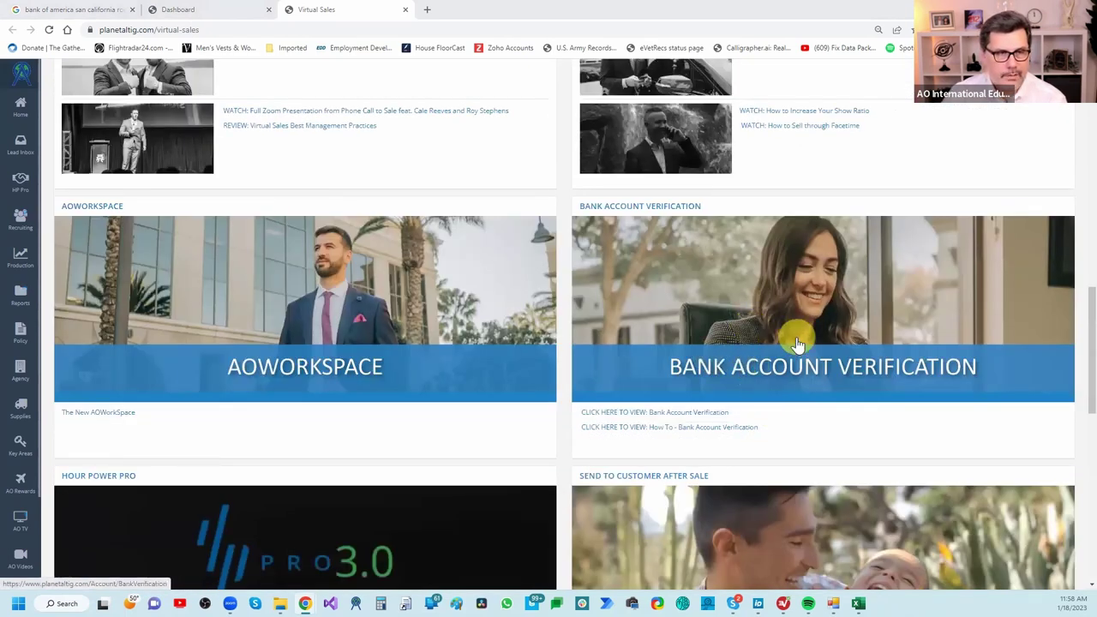
pyautogui.click(796, 341)
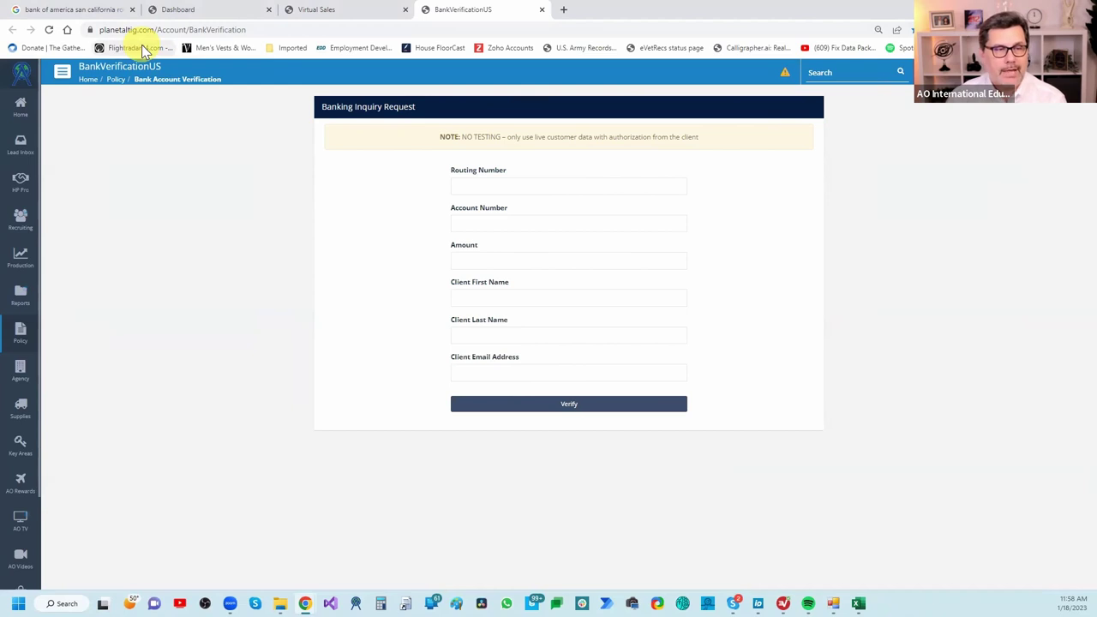
# Enter routing number 121000358 and the account number in the Banking Inquiry form, then return to eApp.
pyautogui.click(588, 186)
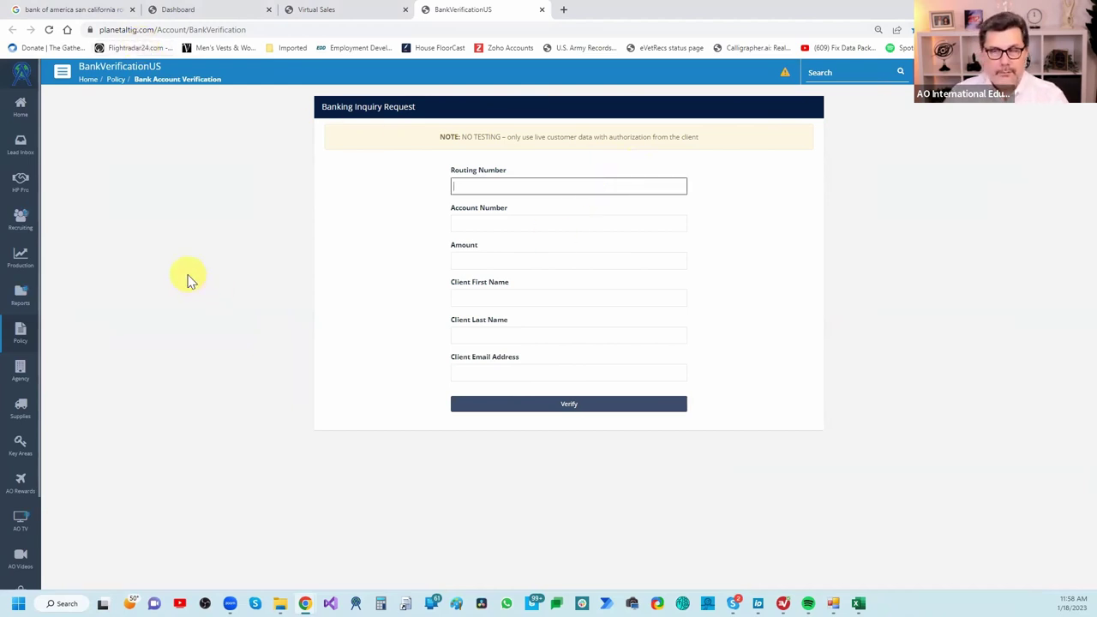
pyautogui.write('121000358')
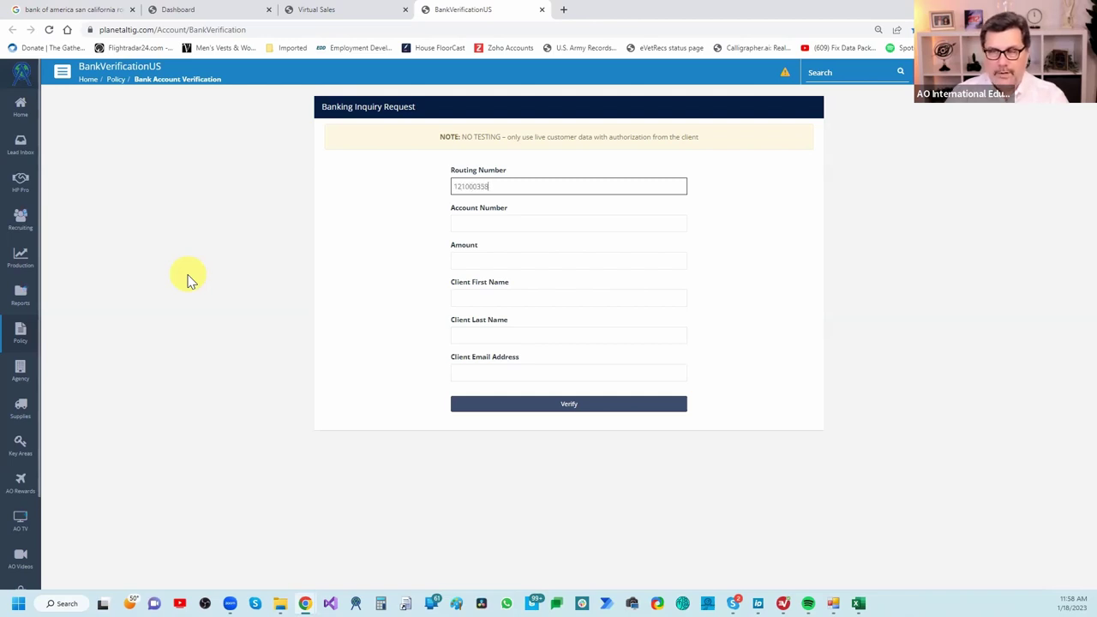
pyautogui.click(471, 218)
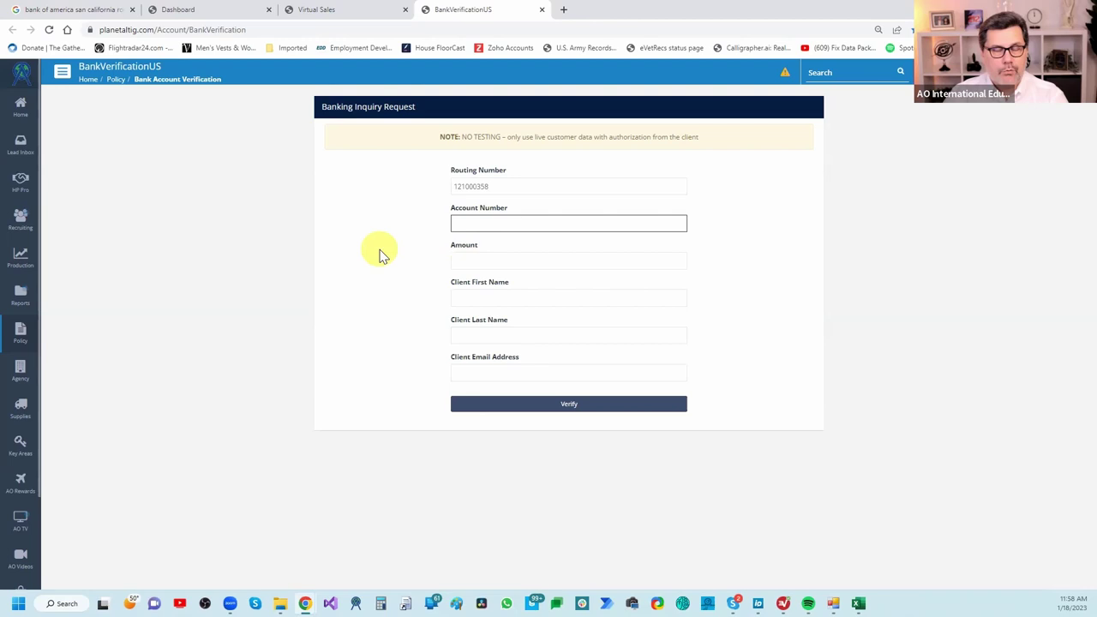
pyautogui.write('123456')
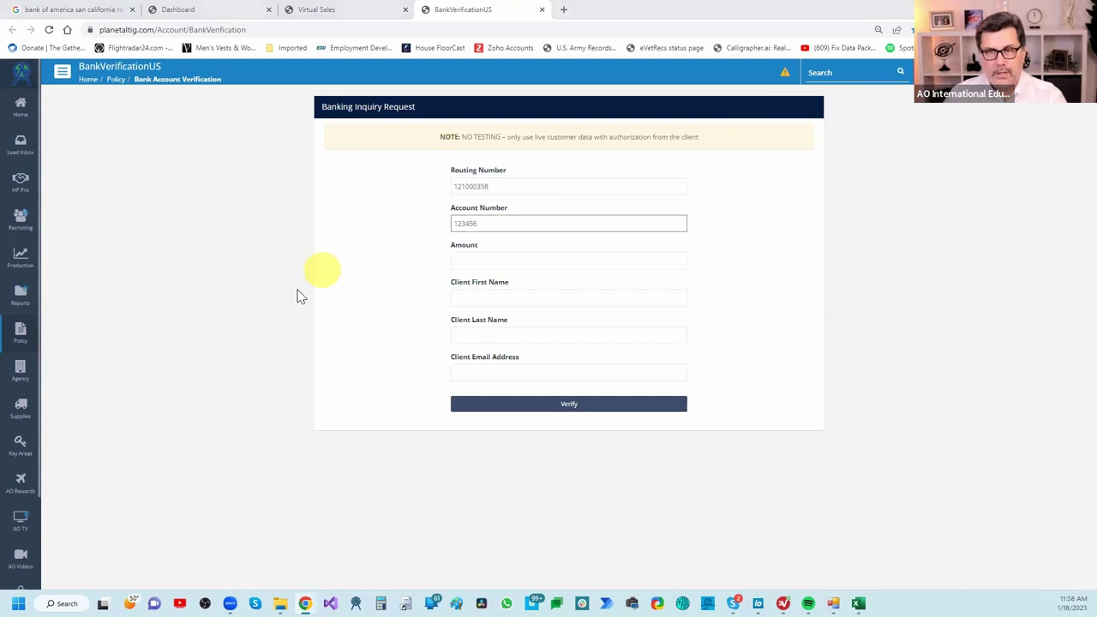
pyautogui.hotkey('alt', 'Tab')
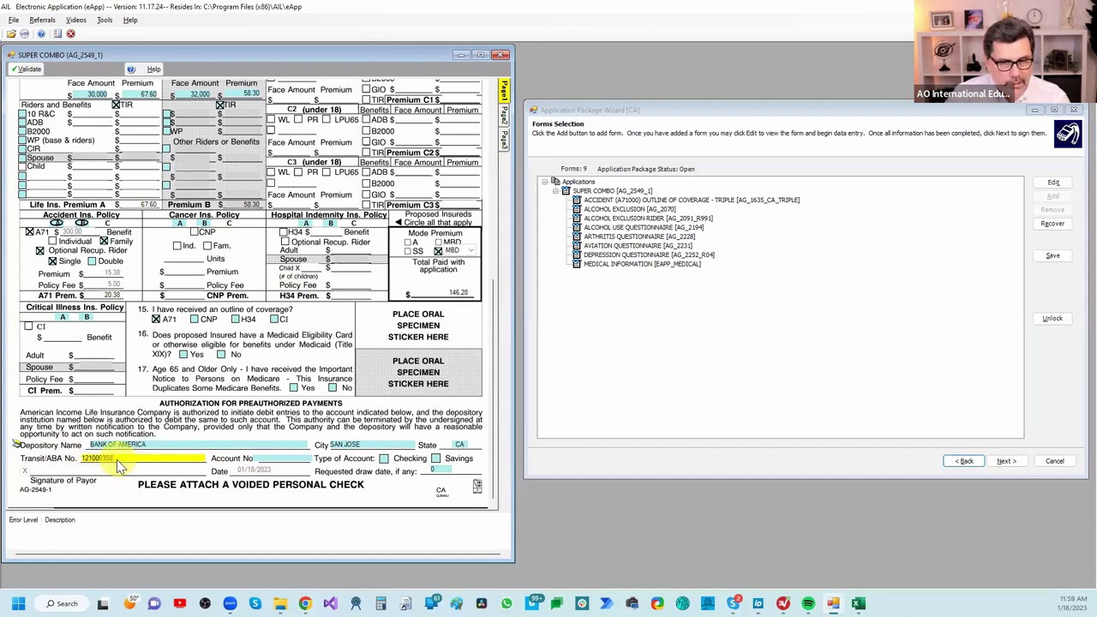
# Re-enter the Transit/ABA routing number in the confirmation box and submit it.
pyautogui.press('Tab')
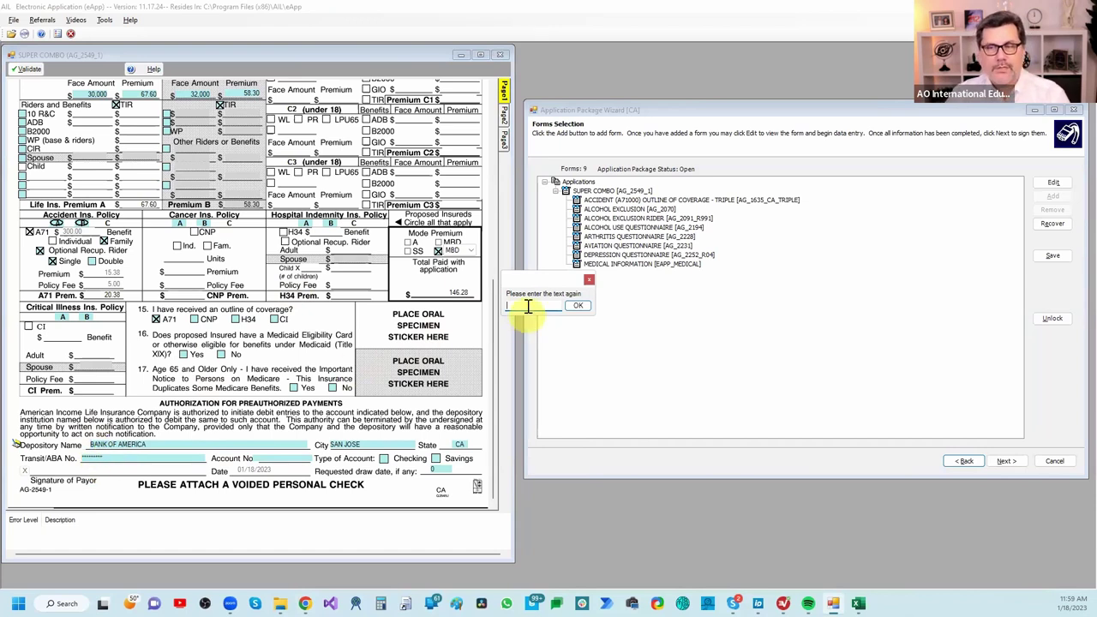
pyautogui.write('121')
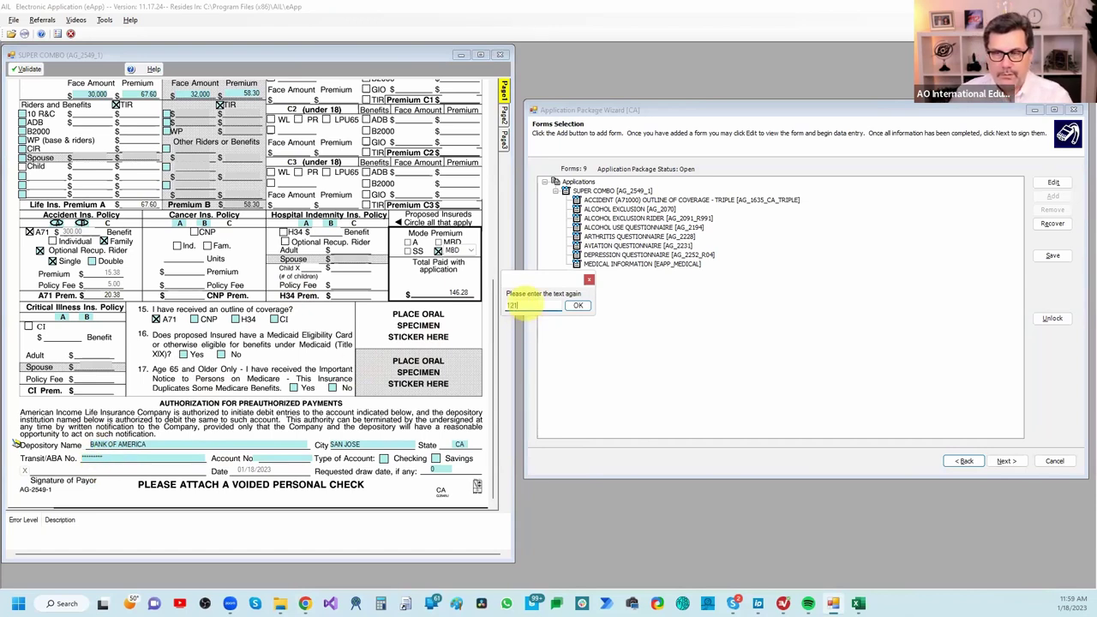
pyautogui.write('00035')
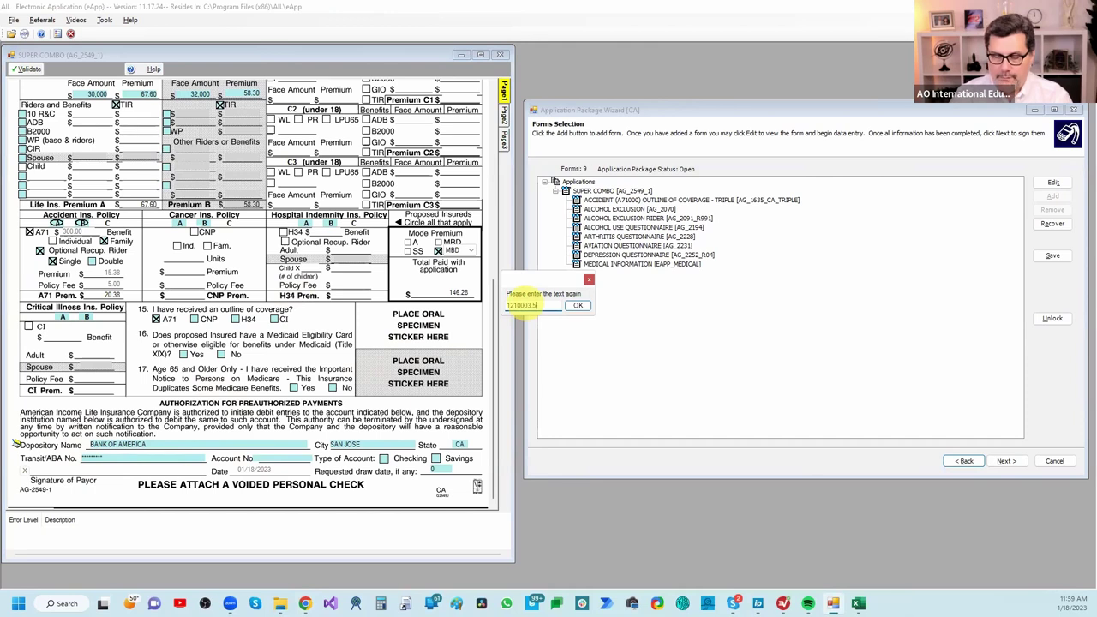
pyautogui.press('BackSpace')
pyautogui.press('BackSpace')
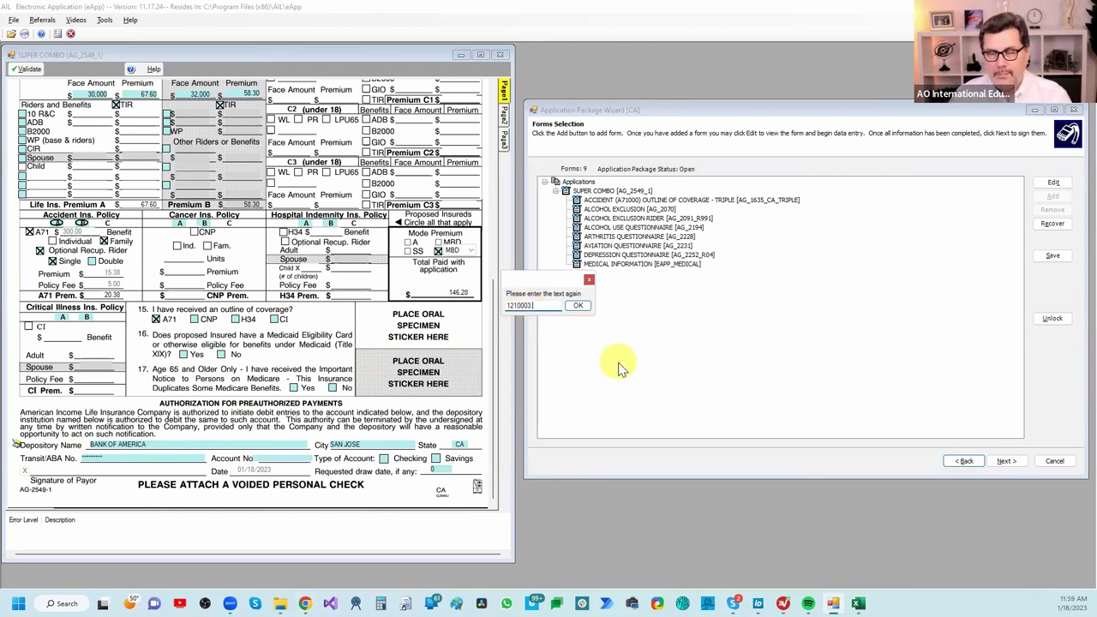
pyautogui.write('57')
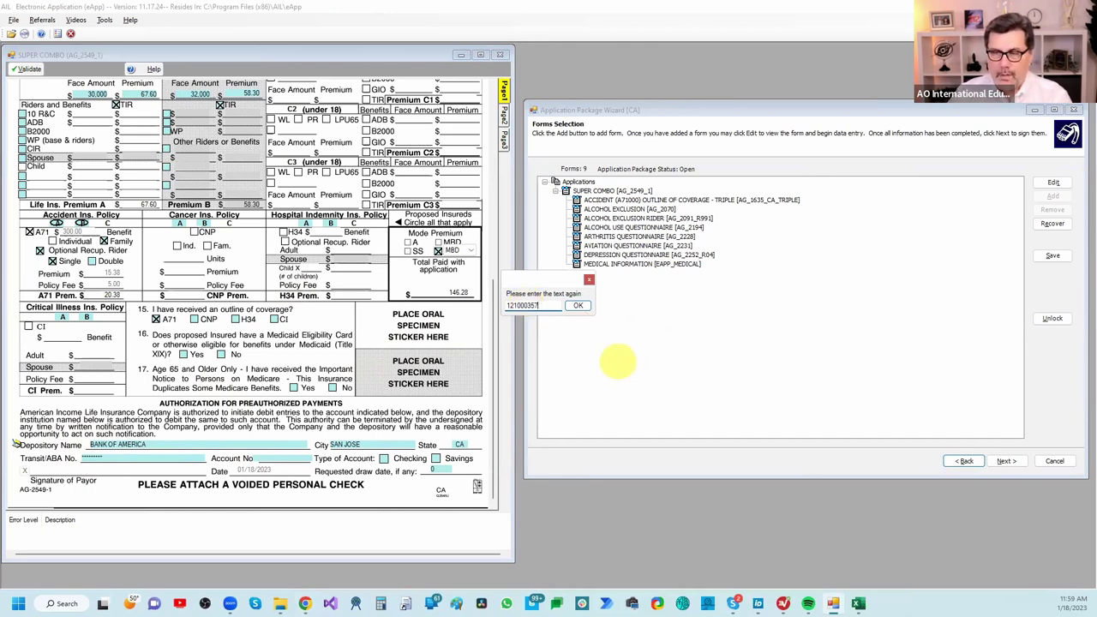
pyautogui.press('Return')
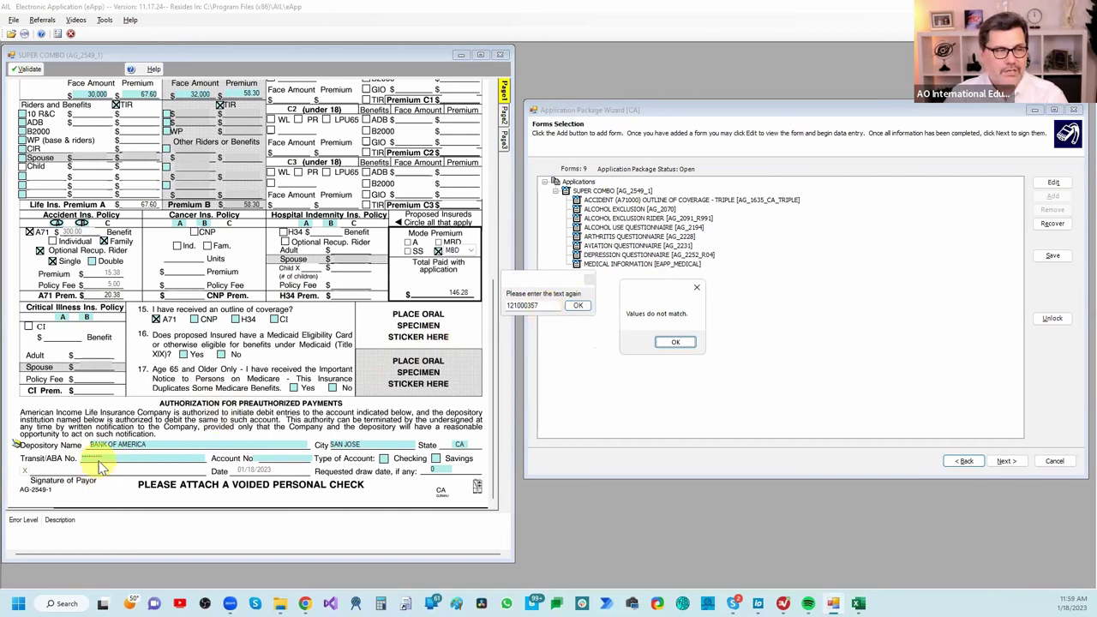
# Dismiss the 'values do not match' warning and resubmit the corrected routing number confirmation.
pyautogui.click(676, 341)
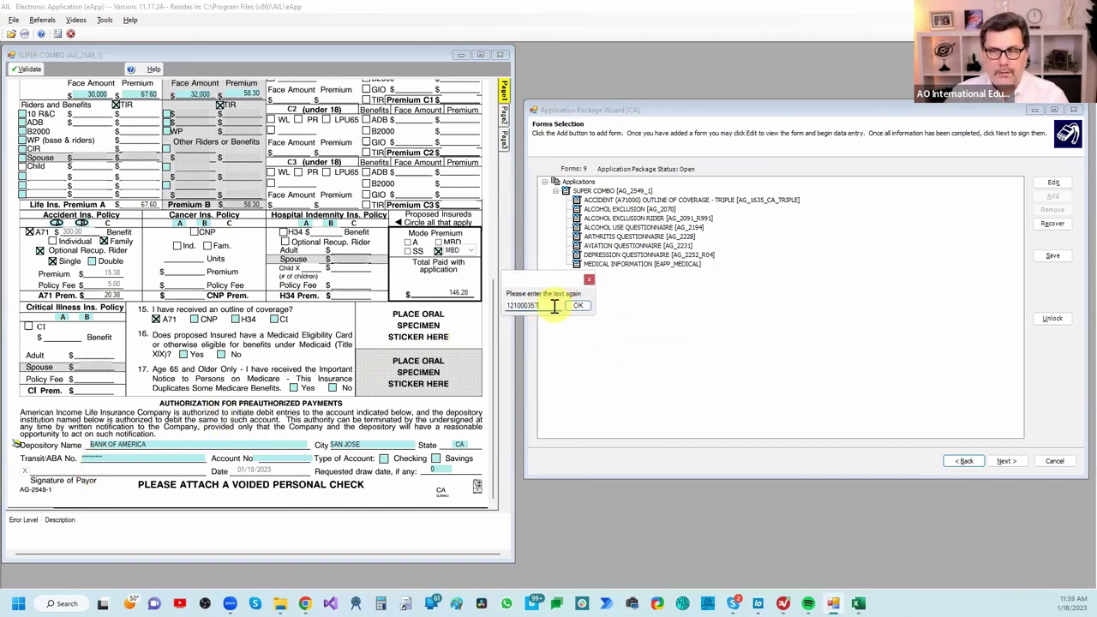
pyautogui.click(552, 308)
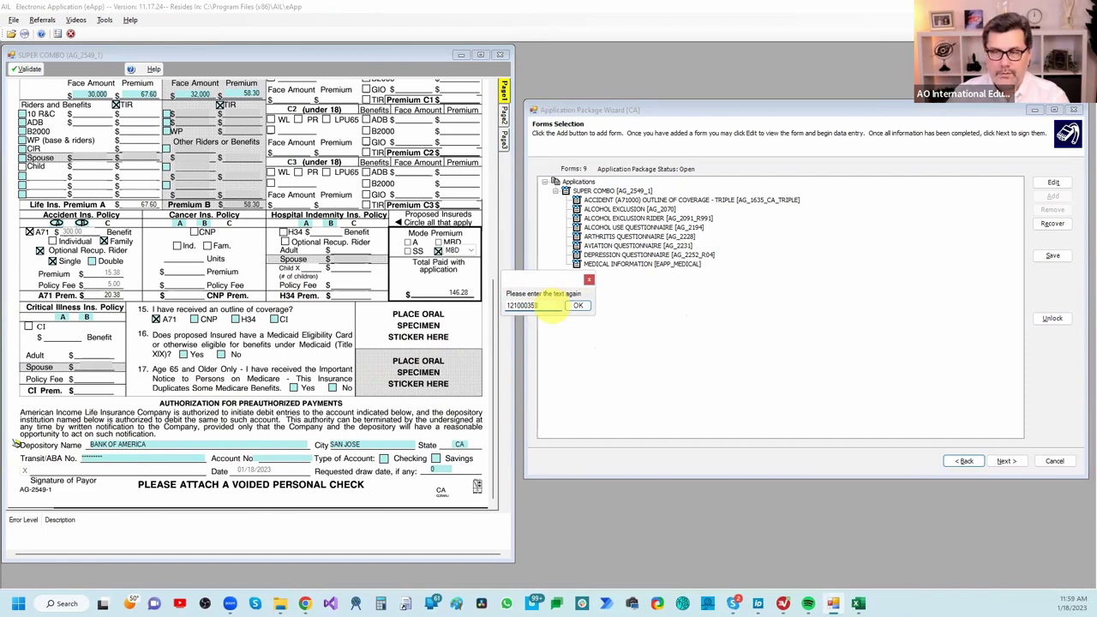
pyautogui.press('Return')
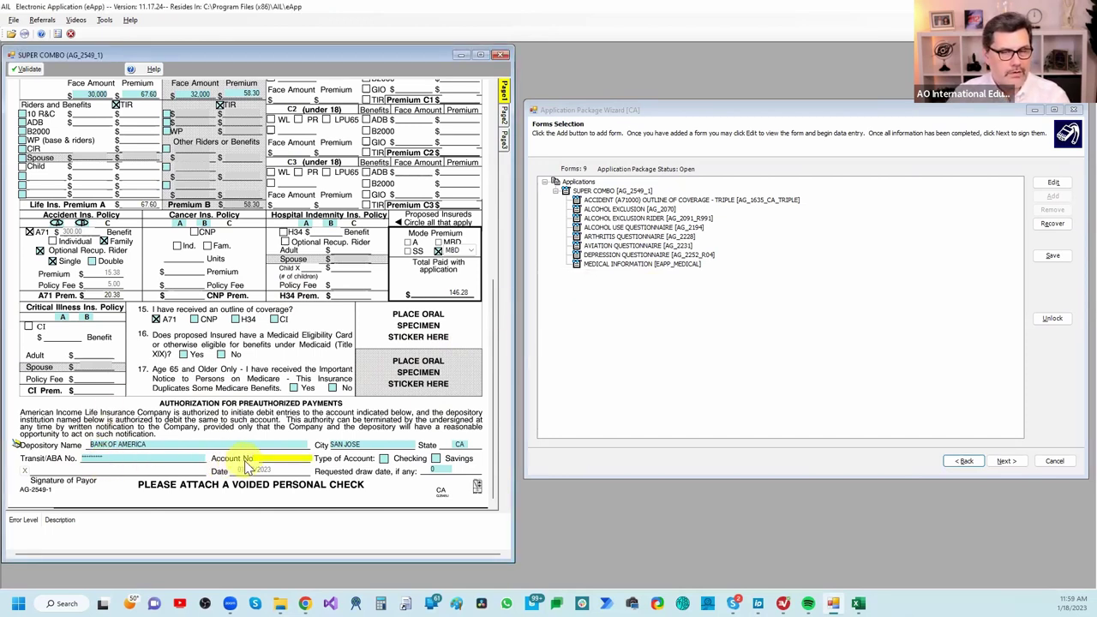
# Enter and confirm the bank account number on the Super Combo authorization, then return to AO Planet.
pyautogui.write('123456')
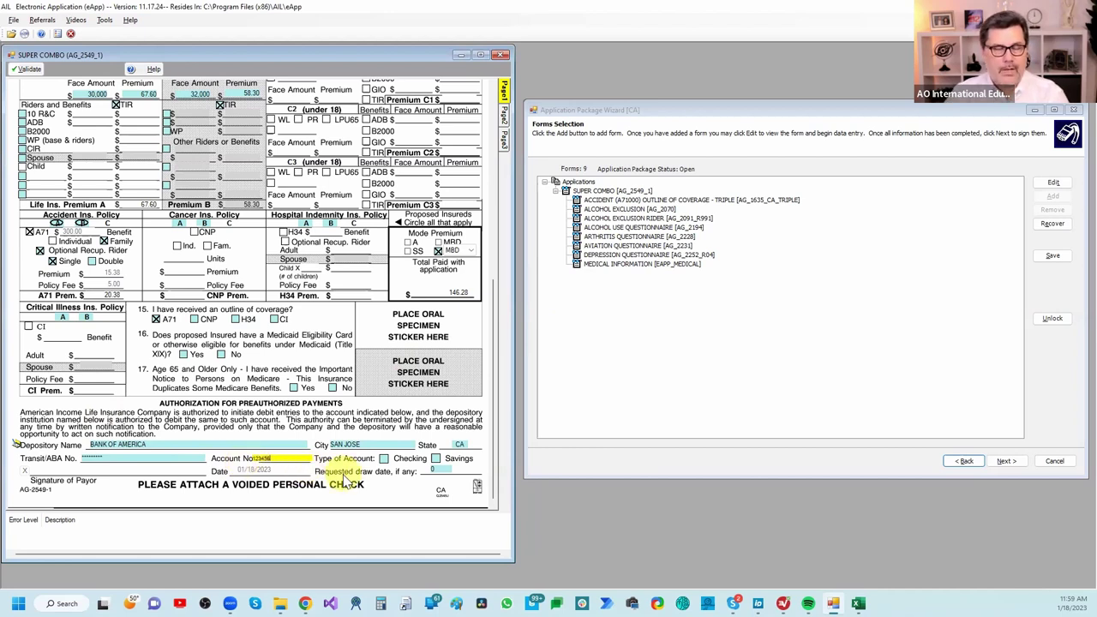
pyautogui.click(385, 441)
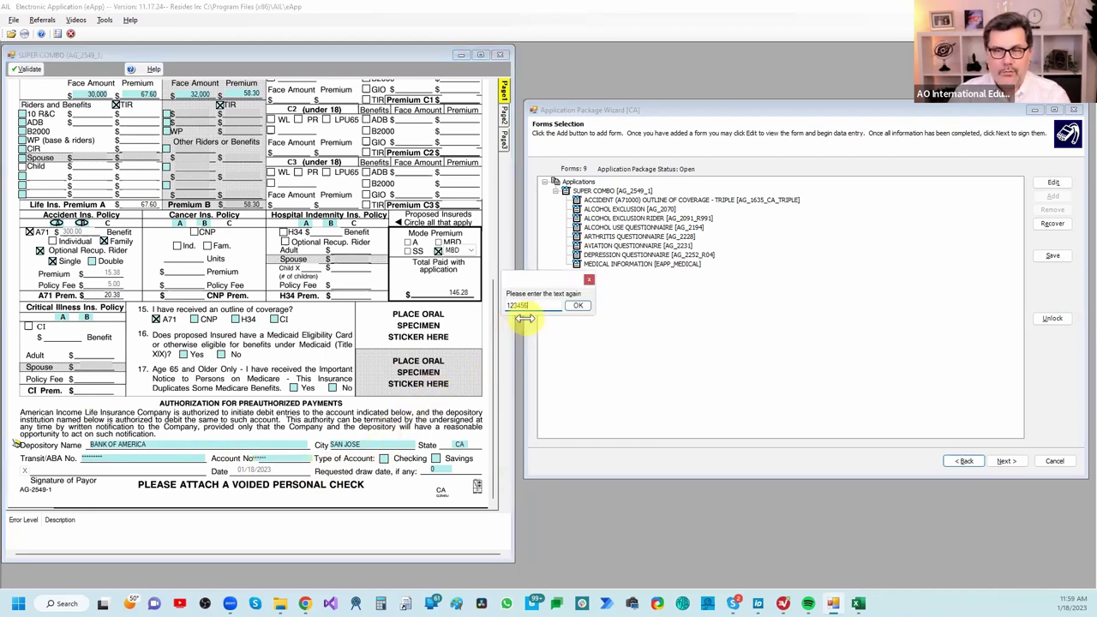
pyautogui.press('Return')
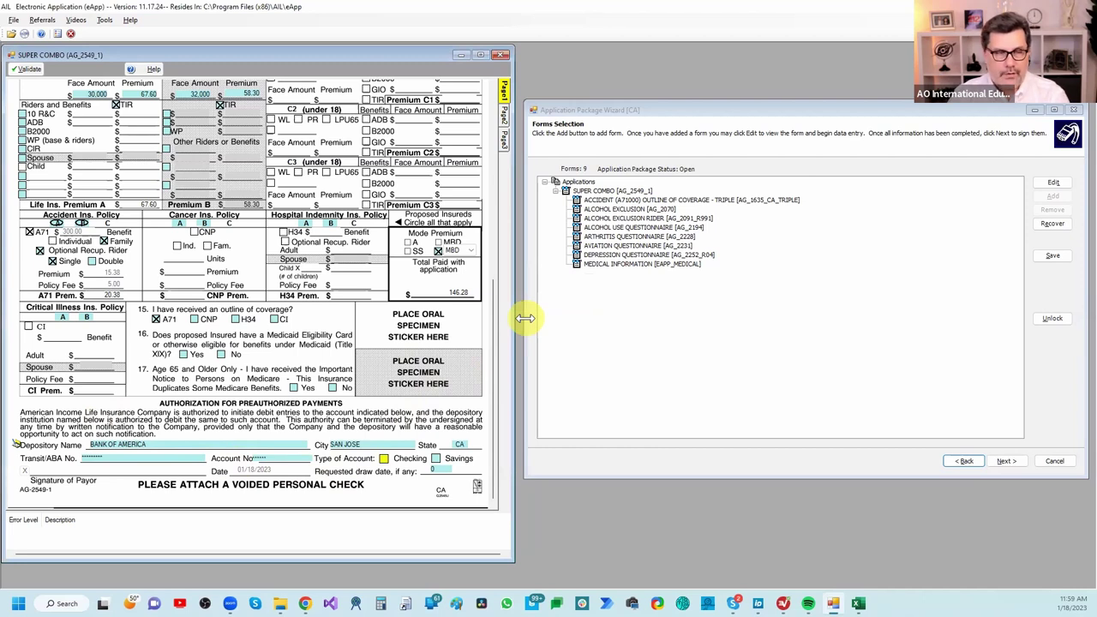
pyautogui.hotkey('alt', 'Tab')
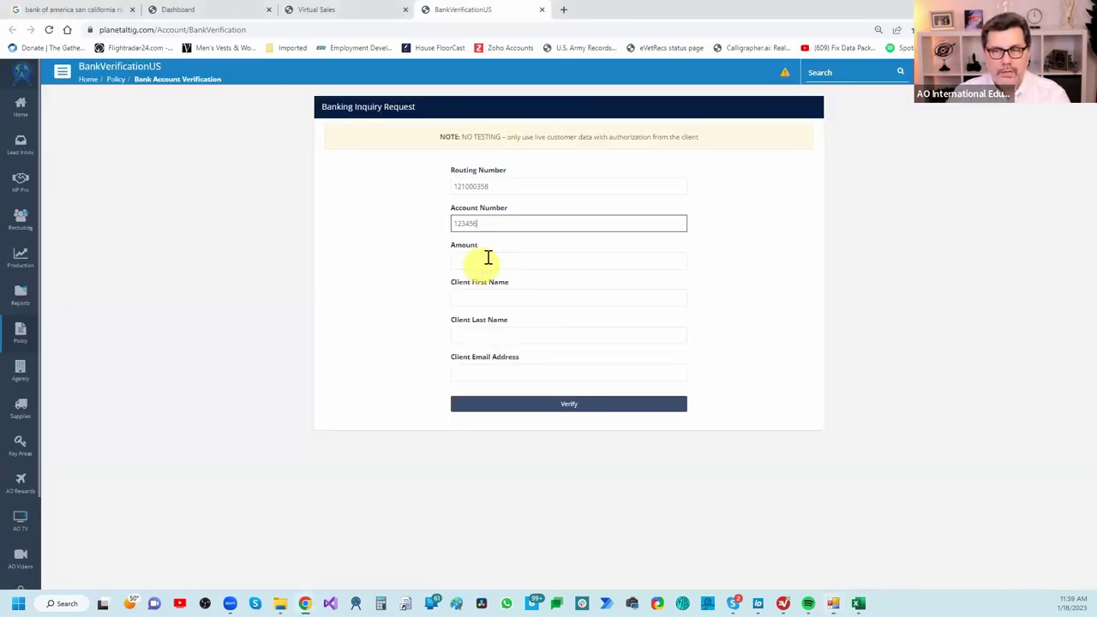
# Enter the verification amount of 150.00, checking the total paid in eApp.
pyautogui.click(476, 261)
pyautogui.write('100')
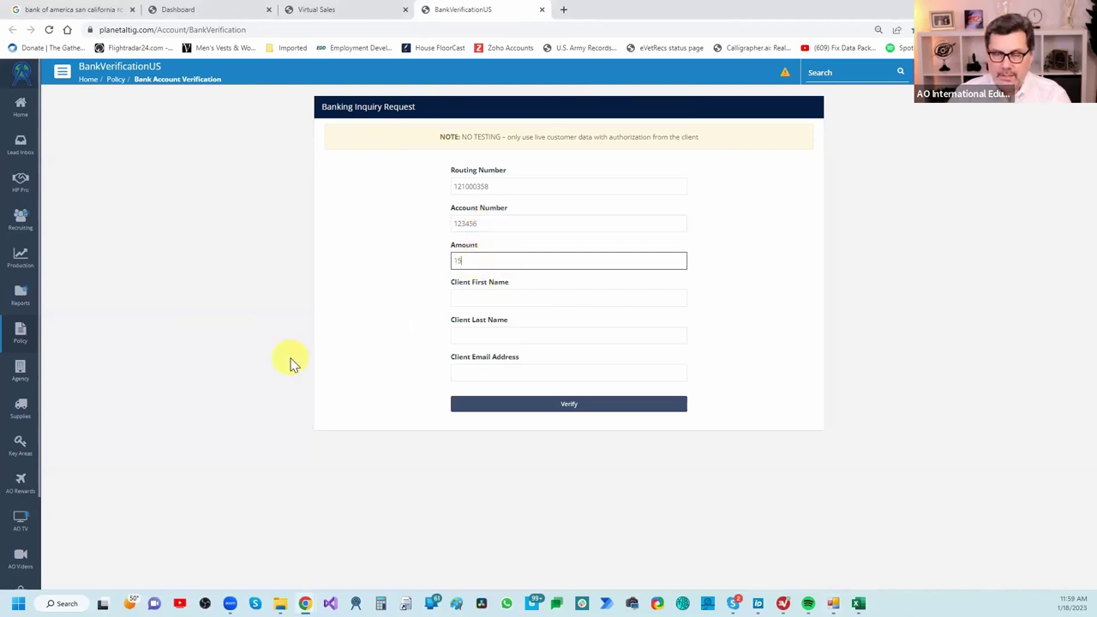
pyautogui.hotkey('alt', 'Tab')
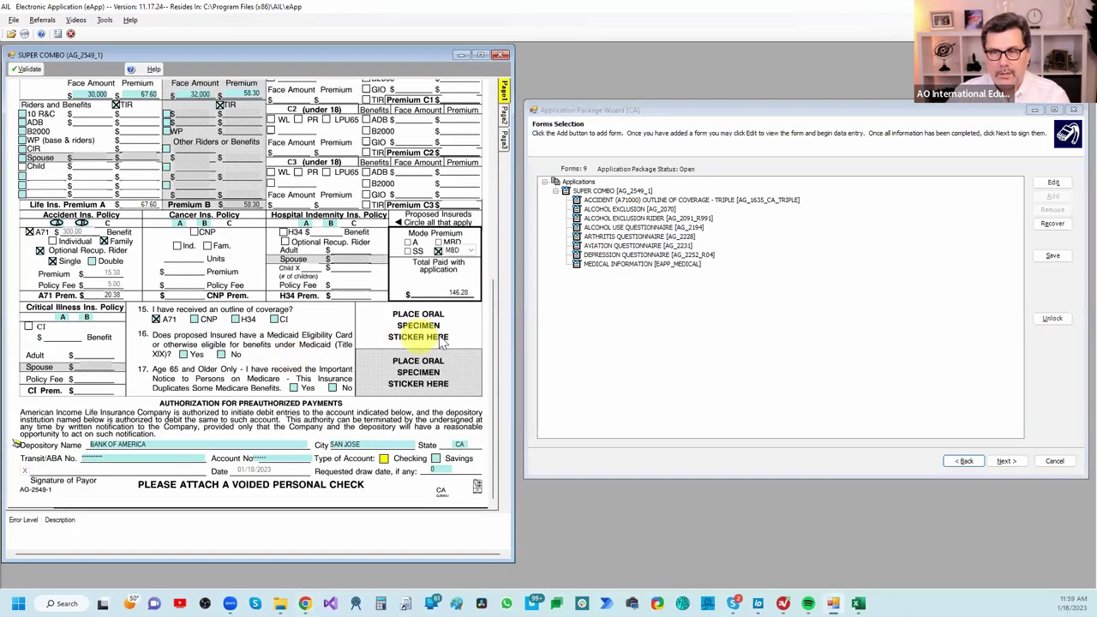
pyautogui.hotkey('alt', 'Tab')
pyautogui.write('.00')
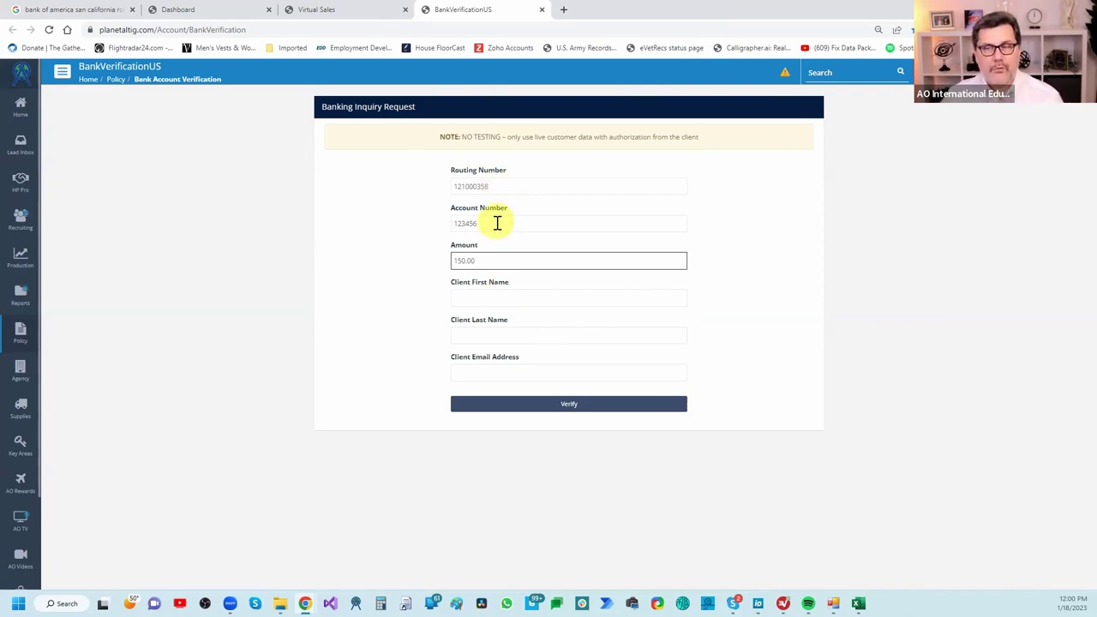
# Fill in the client's first name, last name and e-mail, and submit the verification.
pyautogui.click(487, 297)
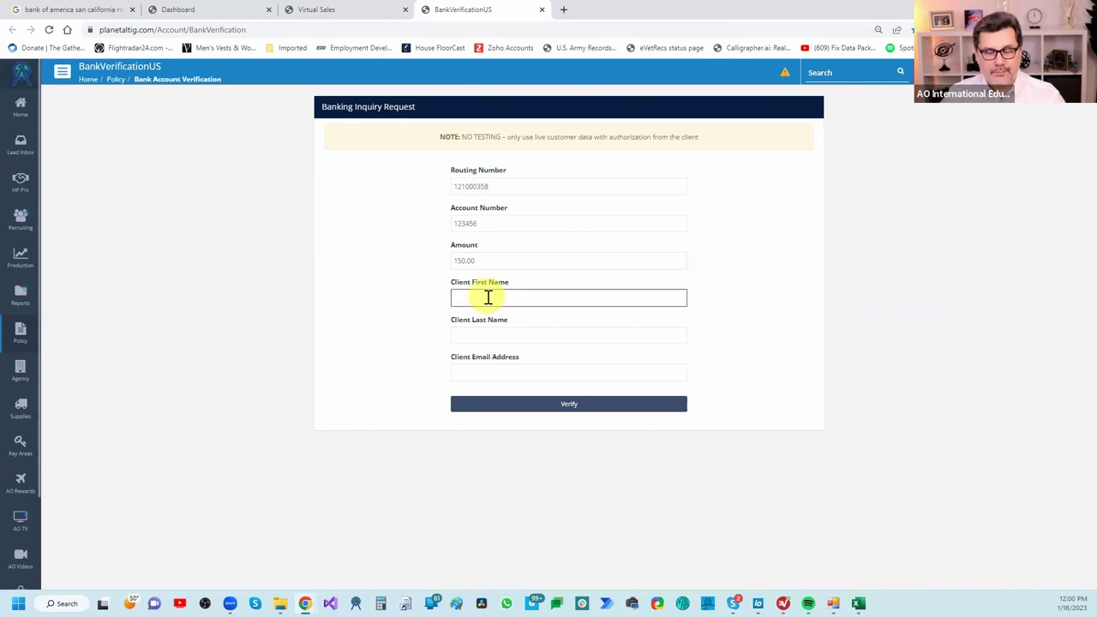
pyautogui.write('John')
pyautogui.press('Tab')
pyautogui.write('Doe')
pyautogui.press('Tab')
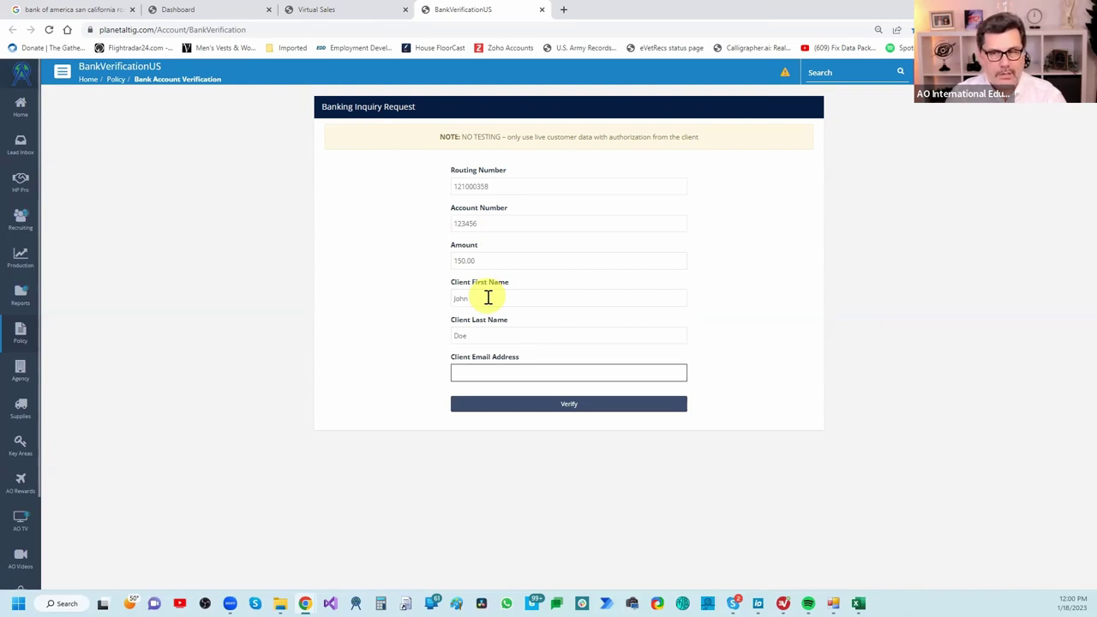
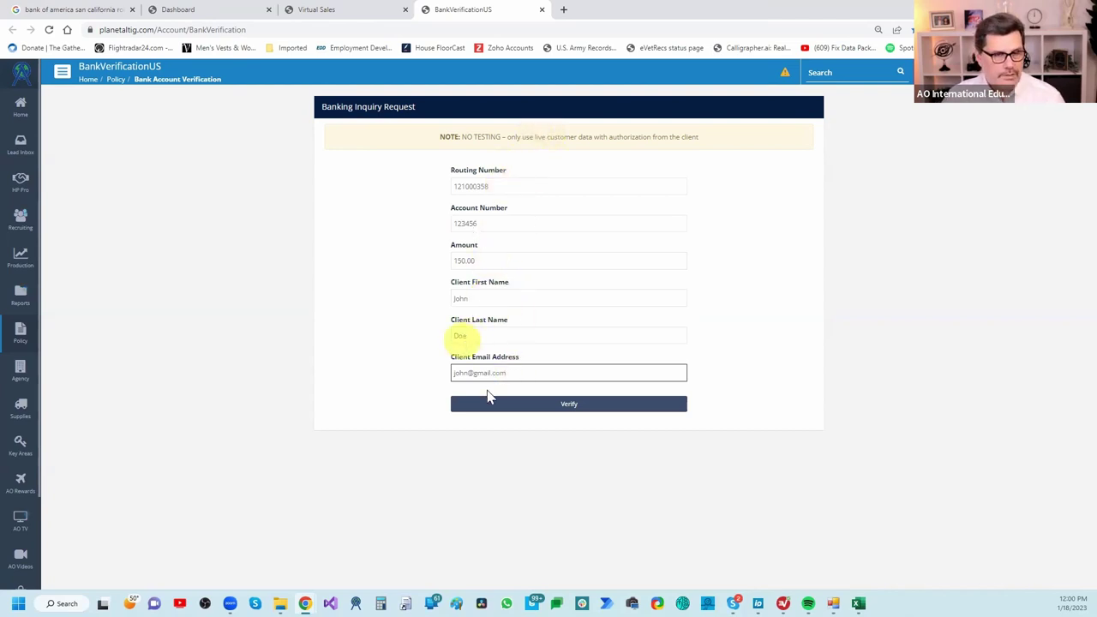
pyautogui.click(538, 405)
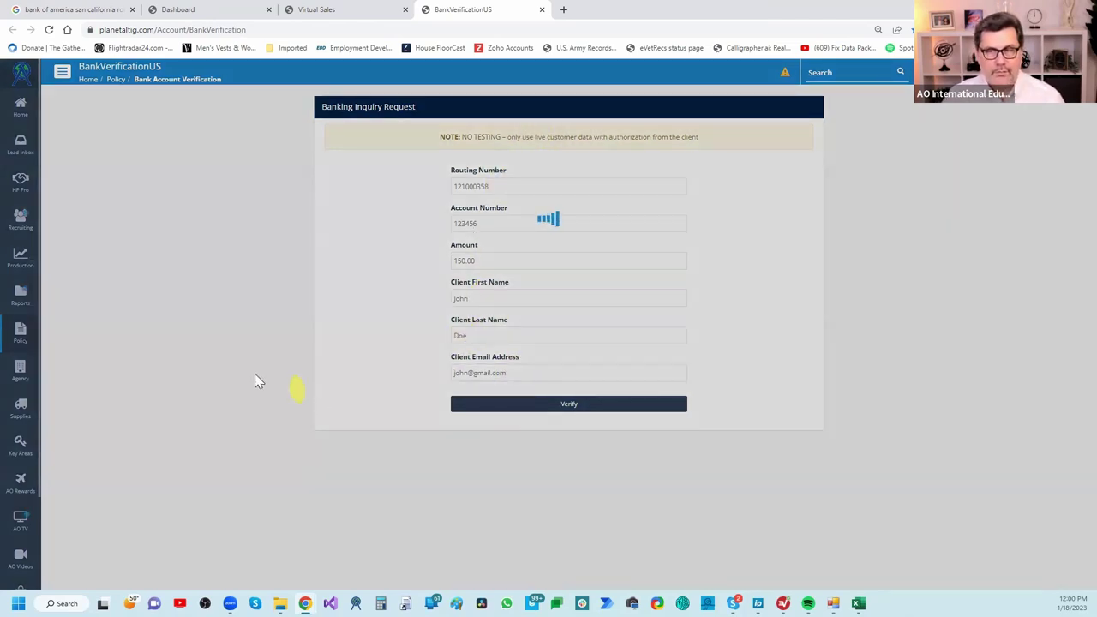
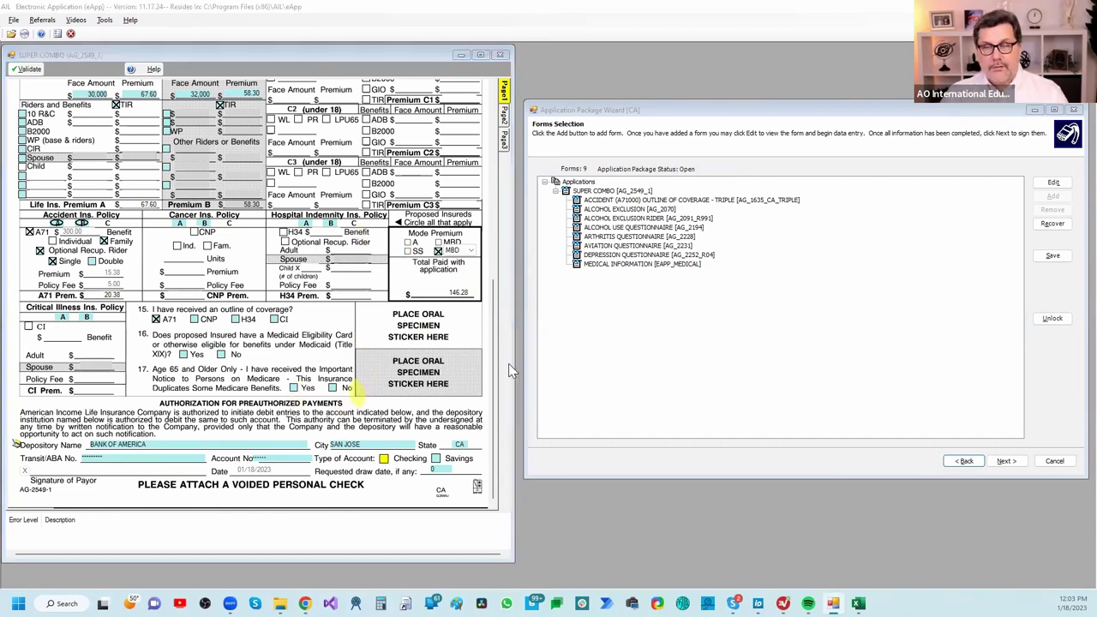
# Compare the failed bank verification result against the application form.
pyautogui.hotkey('alt', 'Tab')
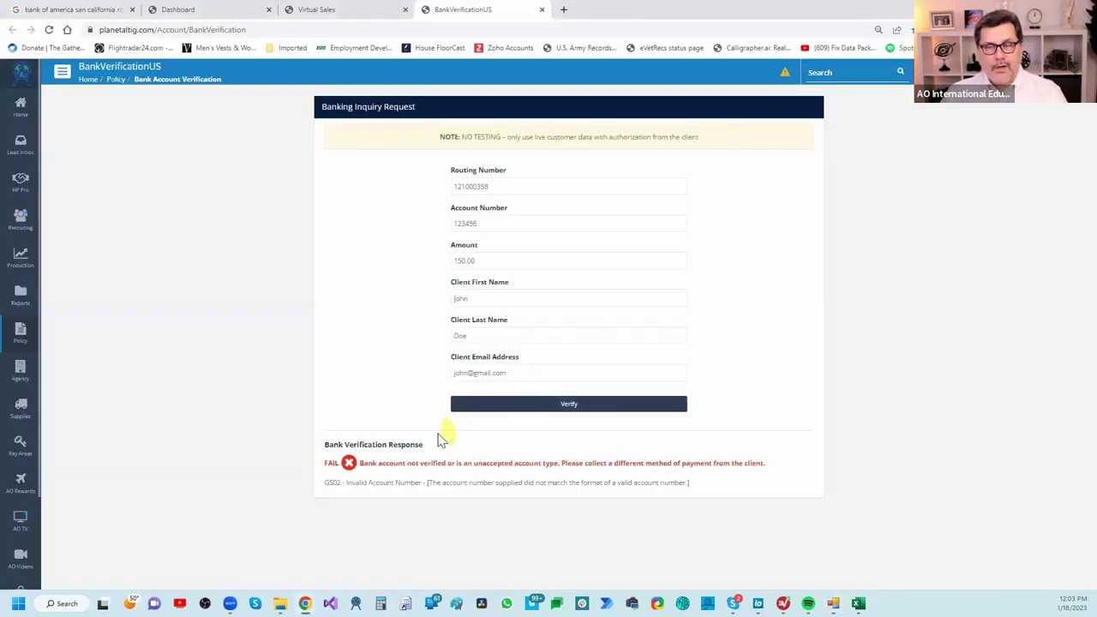
pyautogui.hotkey('alt', 'Tab')
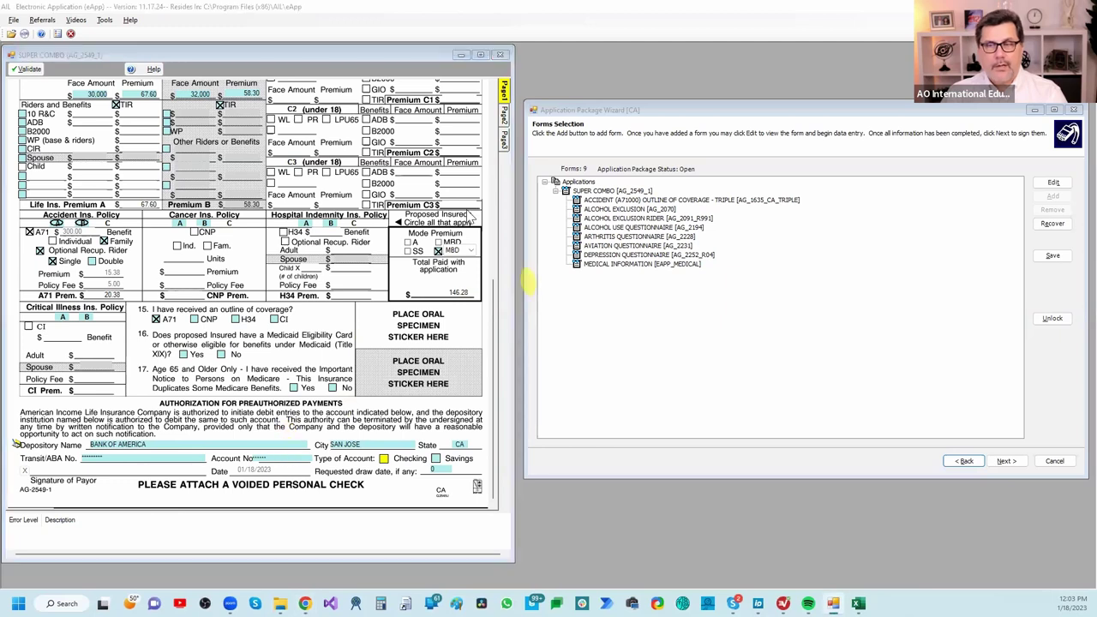
pyautogui.hotkey('alt', 'Tab')
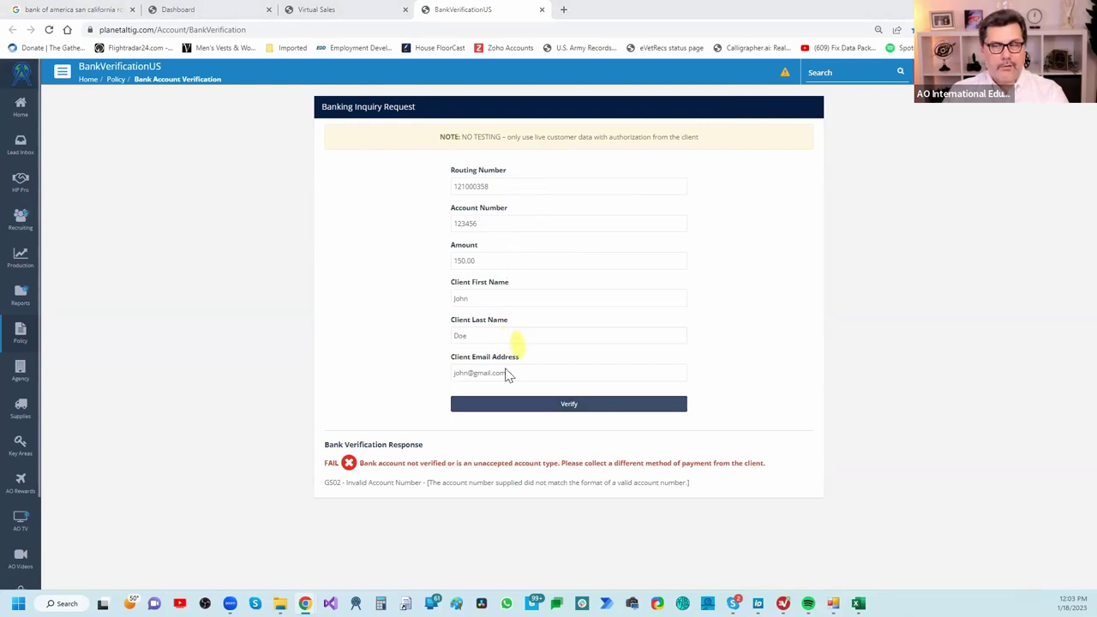
pyautogui.hotkey('alt', 'Tab')
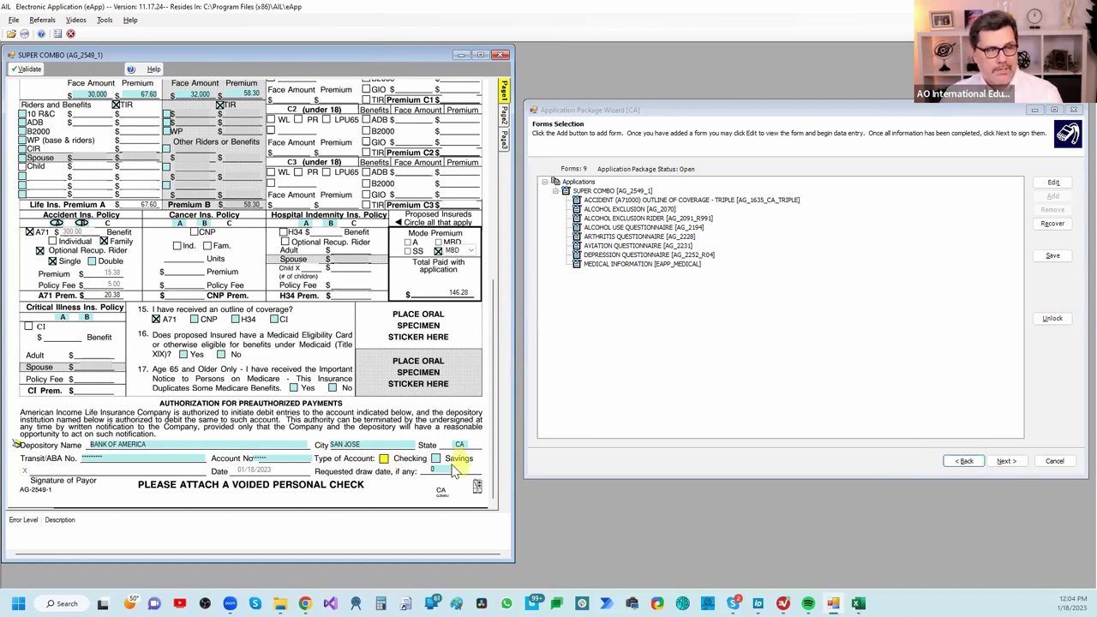
# Mark the Type of Account as Checking.
pyautogui.click(383, 460)
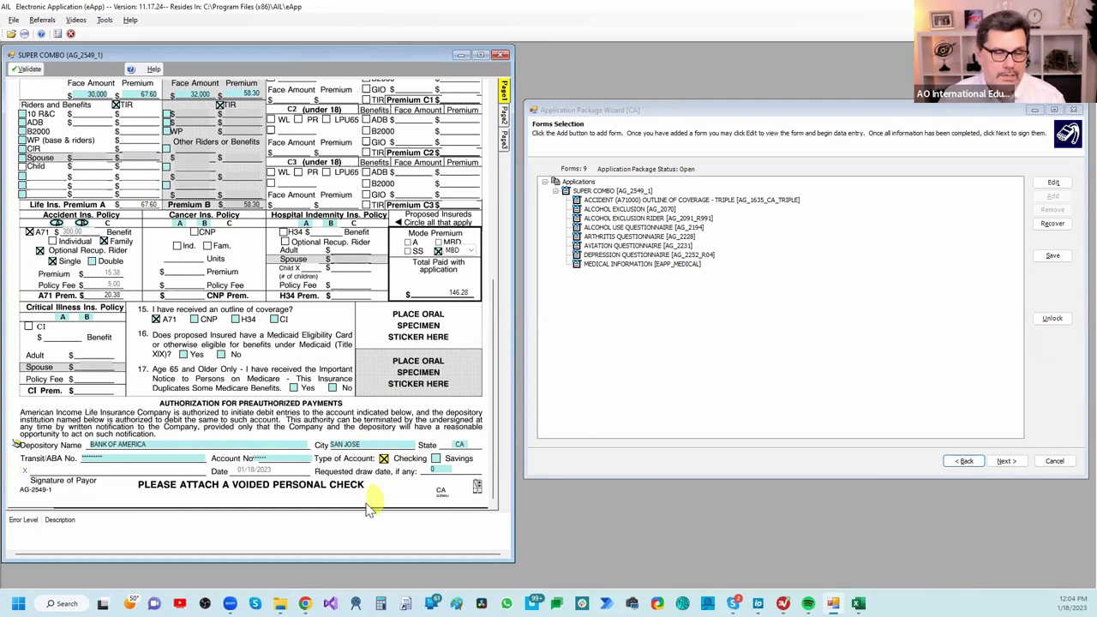
pyautogui.moveTo(279, 603)
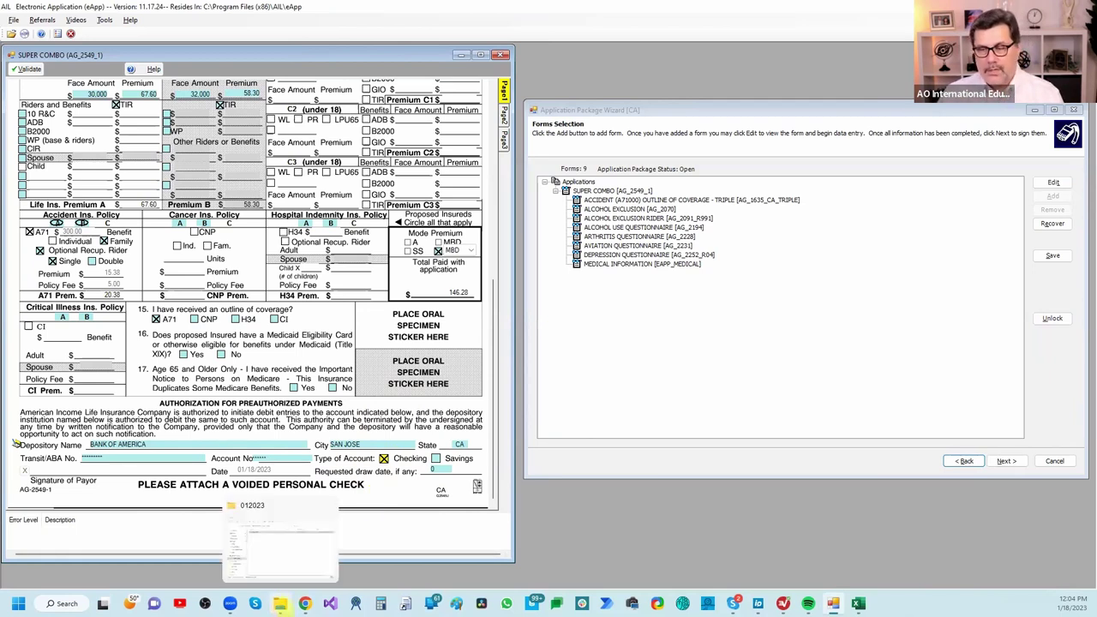
pyautogui.moveTo(230, 603)
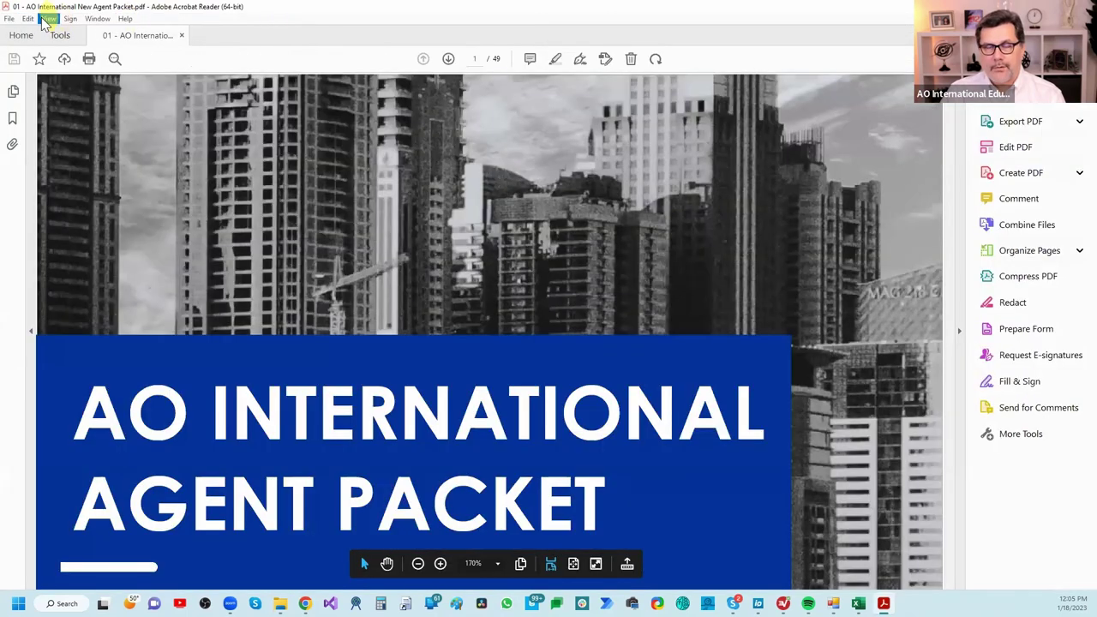
# Hide the Acrobat tools pane to widen the page.
pyautogui.click(49, 18)
pyautogui.moveTo(102, 136)
pyautogui.click(228, 155)
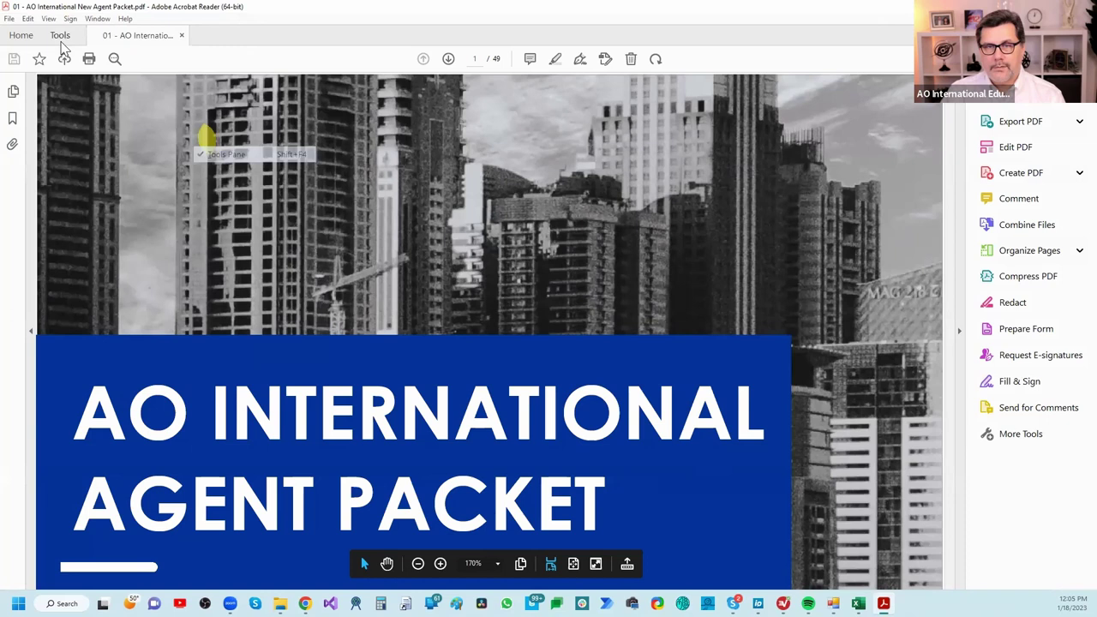
# Fit pages to window height and move to page 46, Bank Draft Dates.
pyautogui.click(49, 18)
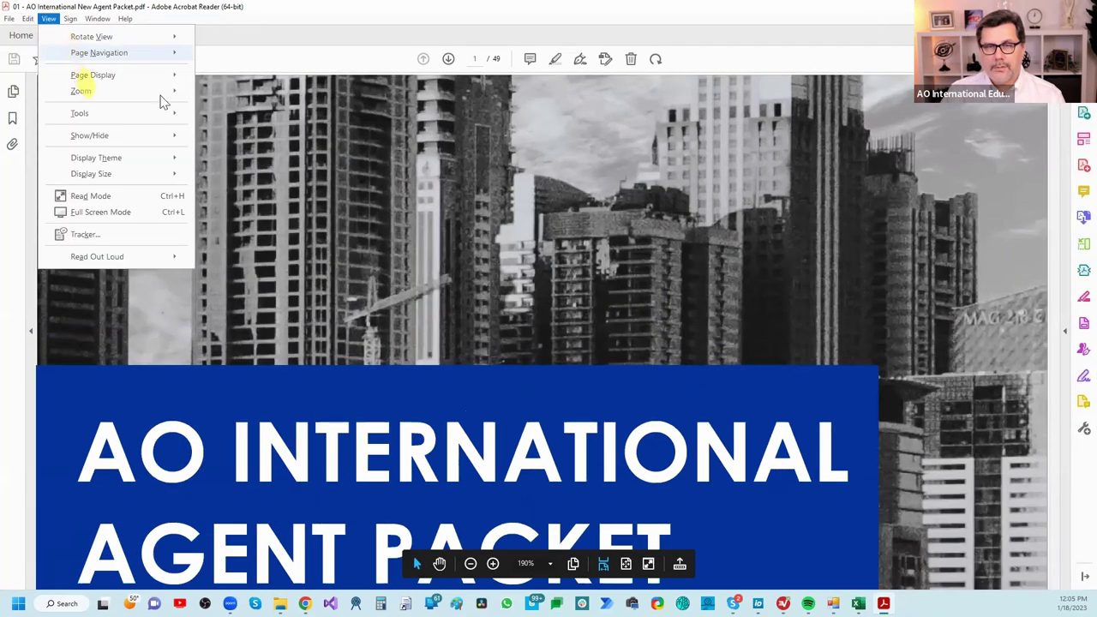
pyautogui.moveTo(165, 92)
pyautogui.click(263, 197)
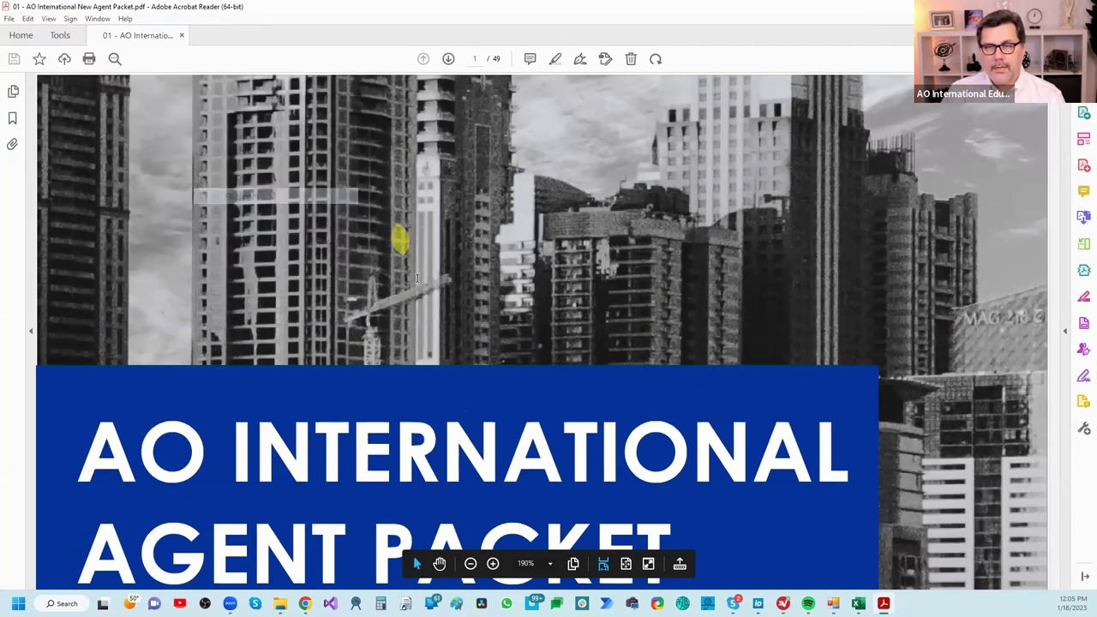
pyautogui.scroll(-15, 370, 281)
pyautogui.scroll(-20, 351, 297)
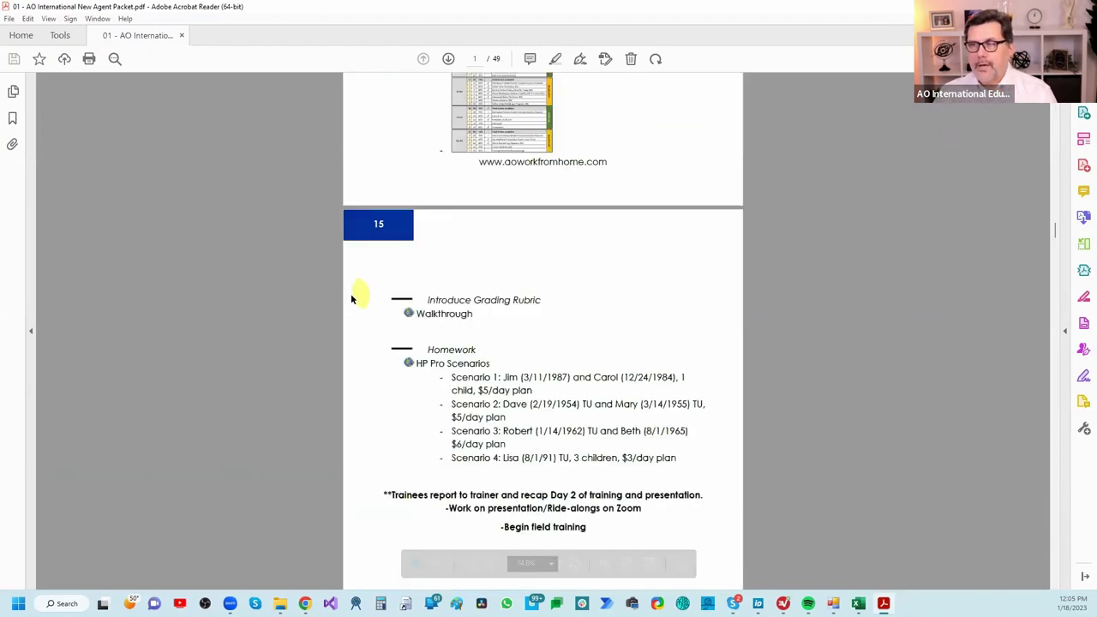
pyautogui.scroll(20, 347, 287)
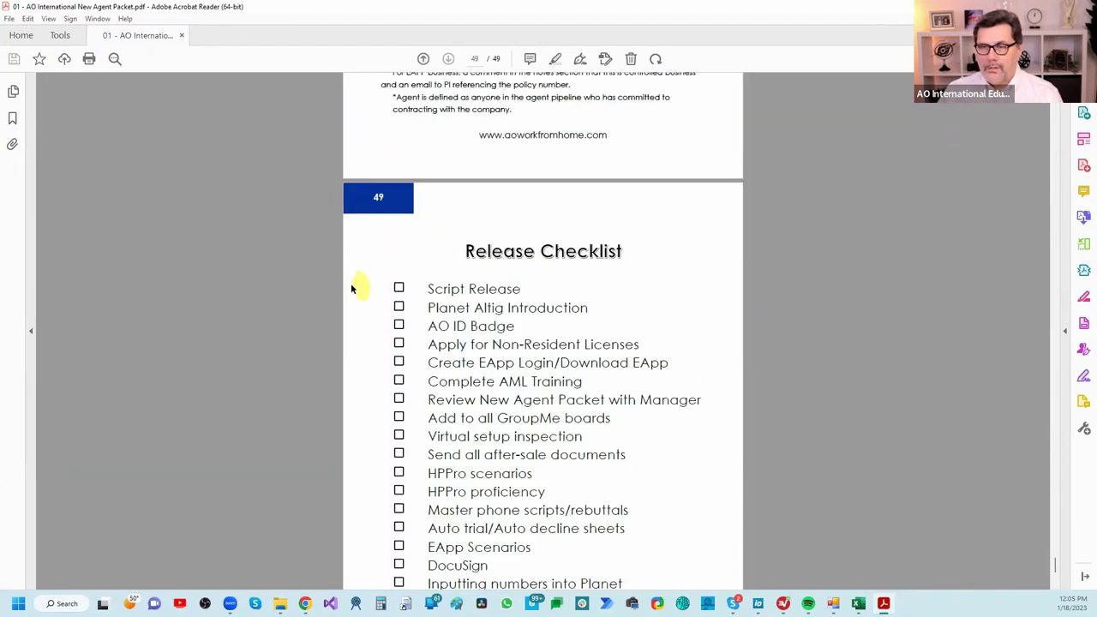
pyautogui.scroll(10, 302, 285)
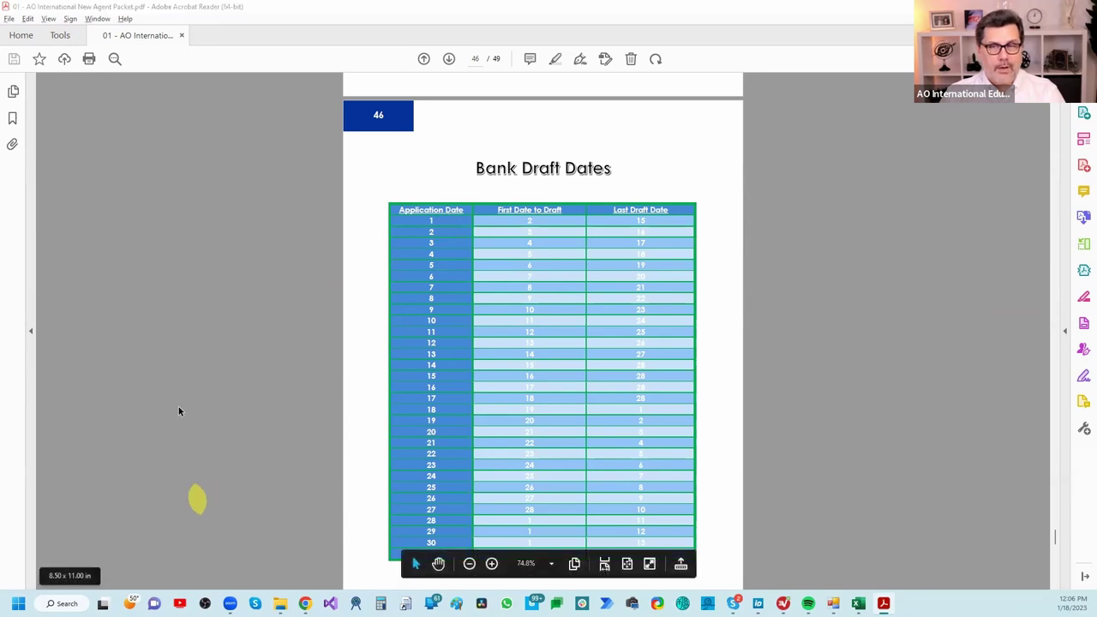
# Review the Bank Draft Dates table, restoring and re-maximizing the Acrobat window.
pyautogui.click(175, 10)
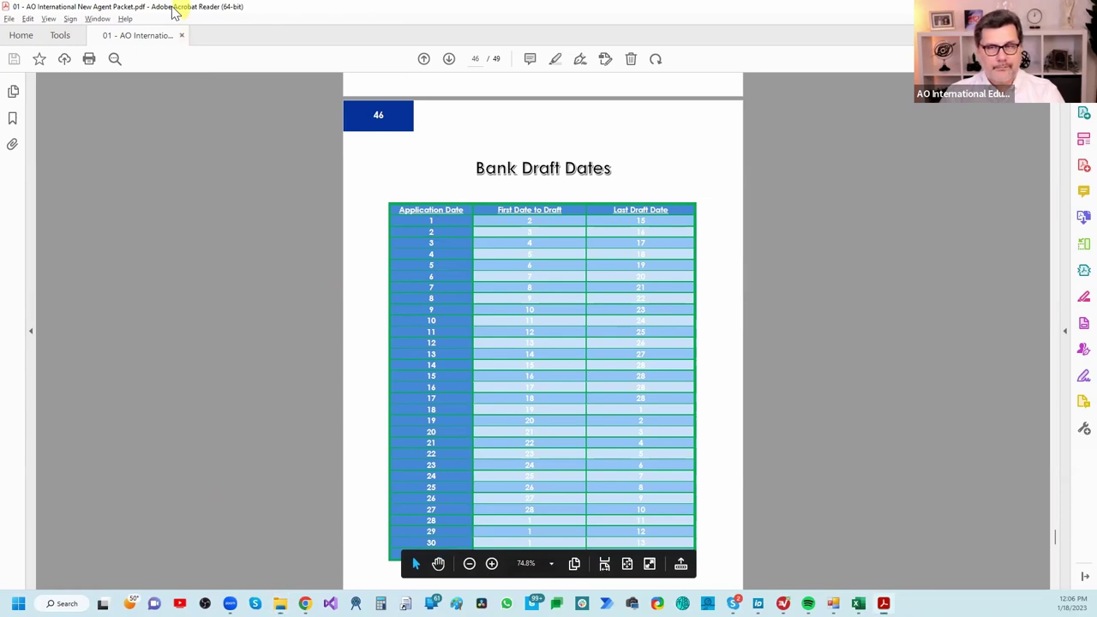
pyautogui.doubleClick(174, 11)
pyautogui.doubleClick(141, 8)
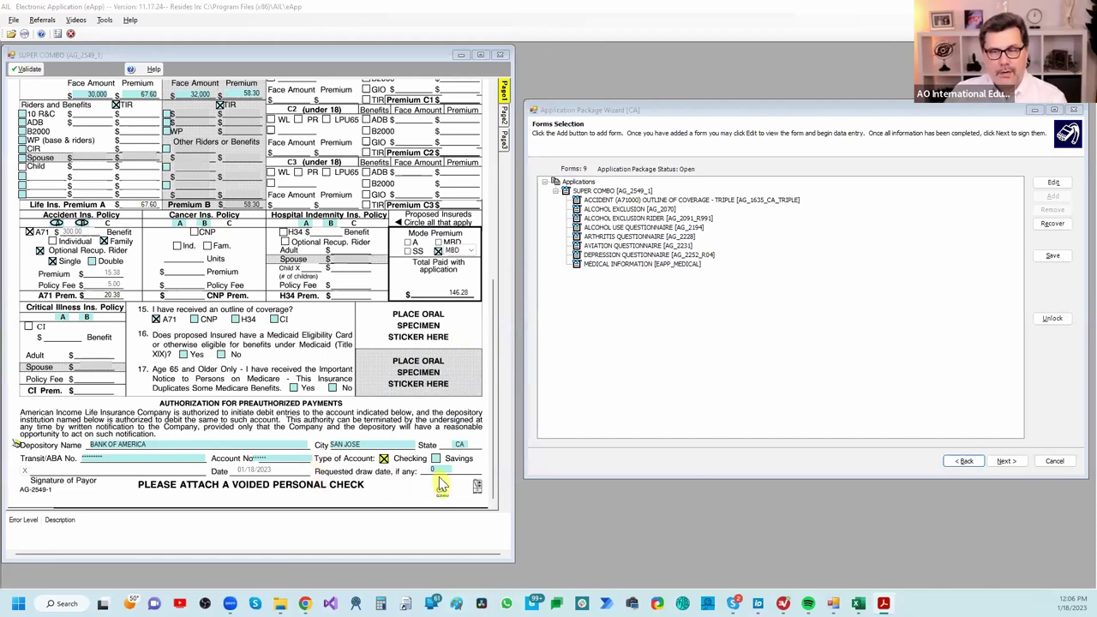
# Try draw date 1 (03/01/2023 draft), then set it to 26 for a 02/26/2023 draft.
pyautogui.click(407, 474)
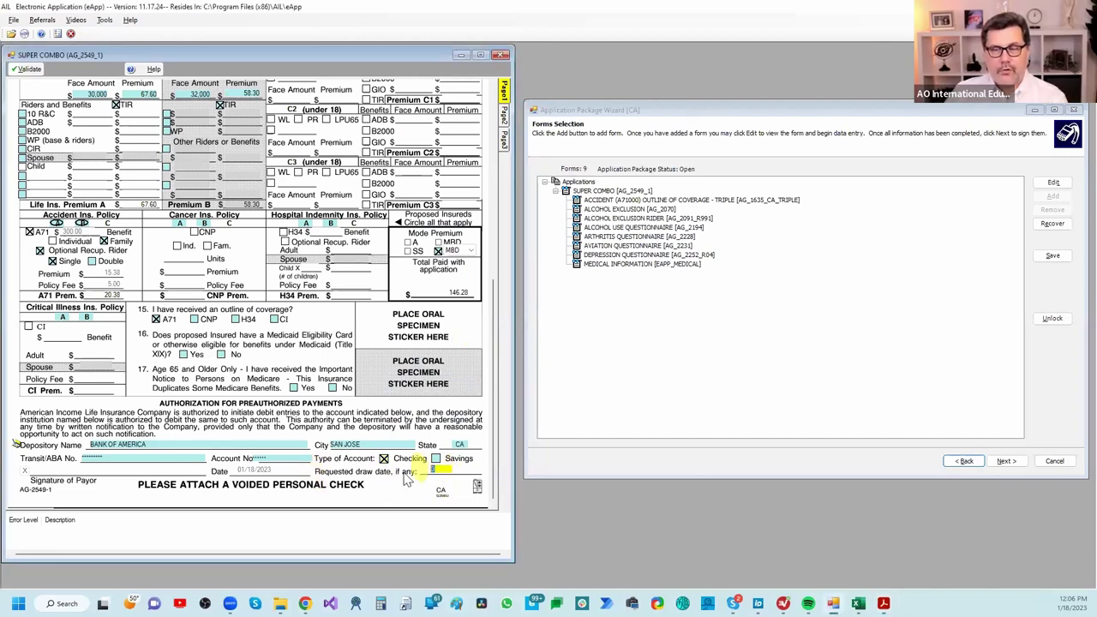
pyautogui.write('1')
pyautogui.press('Tab')
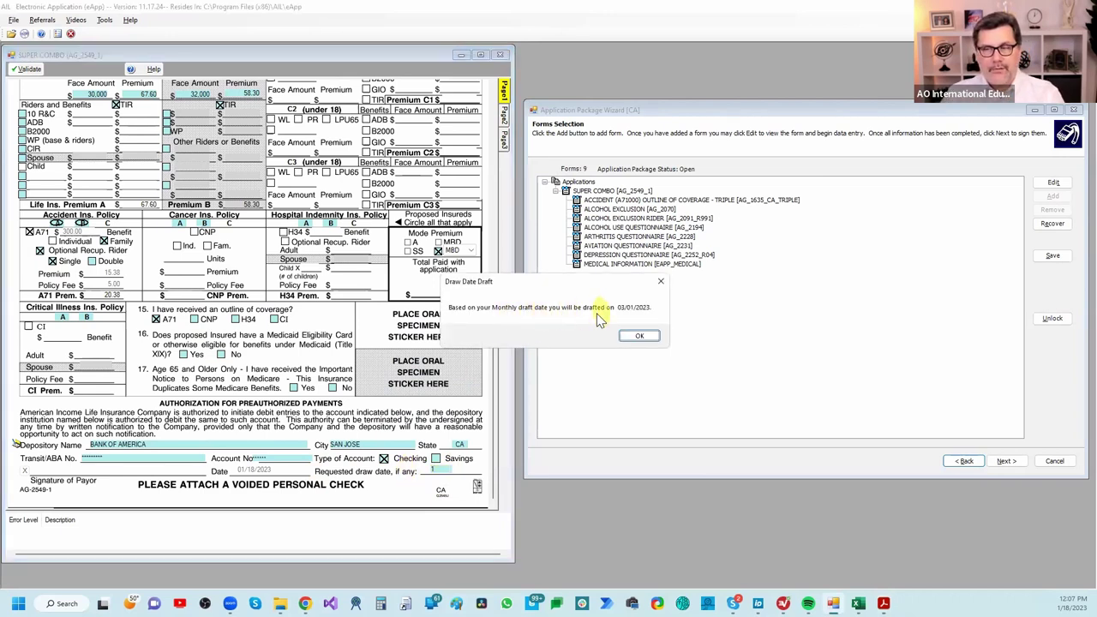
pyautogui.click(639, 335)
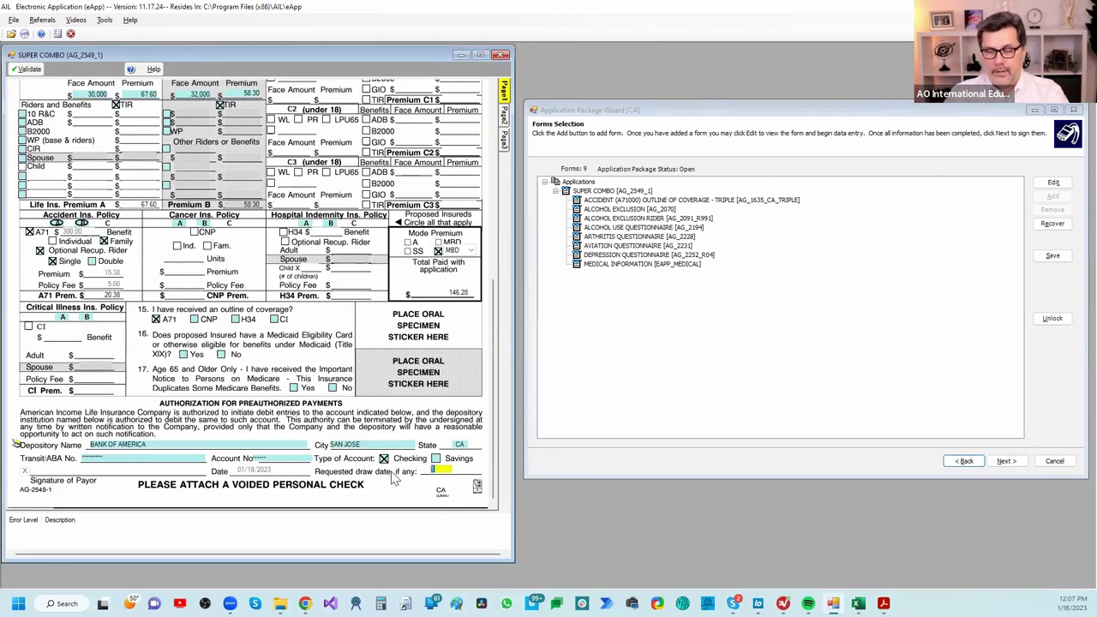
pyautogui.write('26')
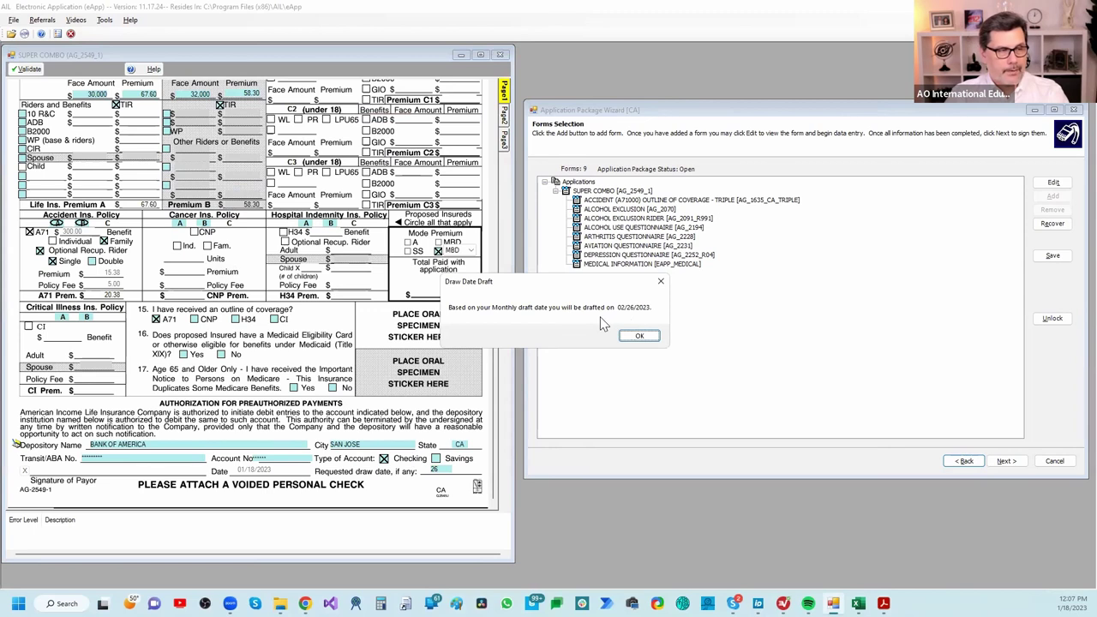
pyautogui.click(634, 336)
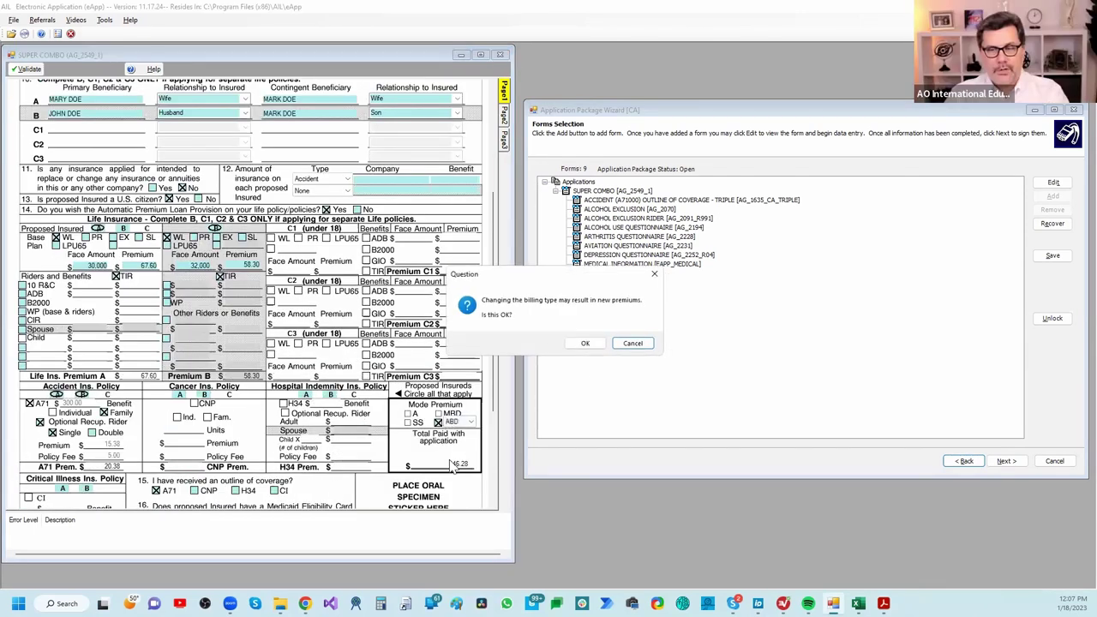
# Confirm the billing type change that may produce new premiums.
pyautogui.click(589, 344)
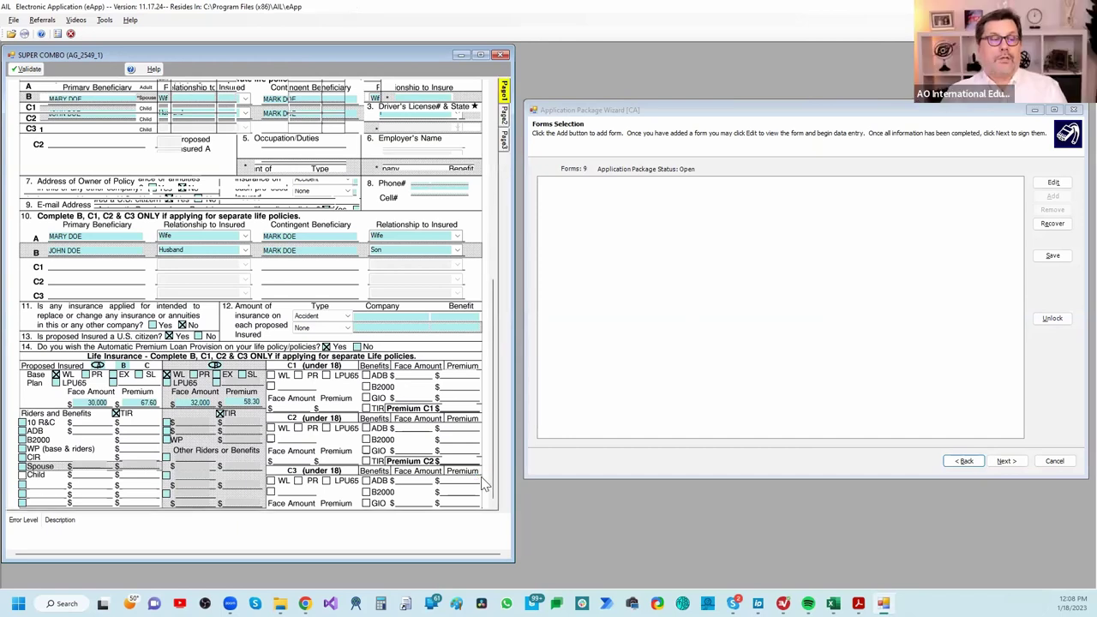
# Enter 21 as the requested draw date and acknowledge the 01/21/2024 annual draft notice.
pyautogui.scroll(-5, 480, 478)
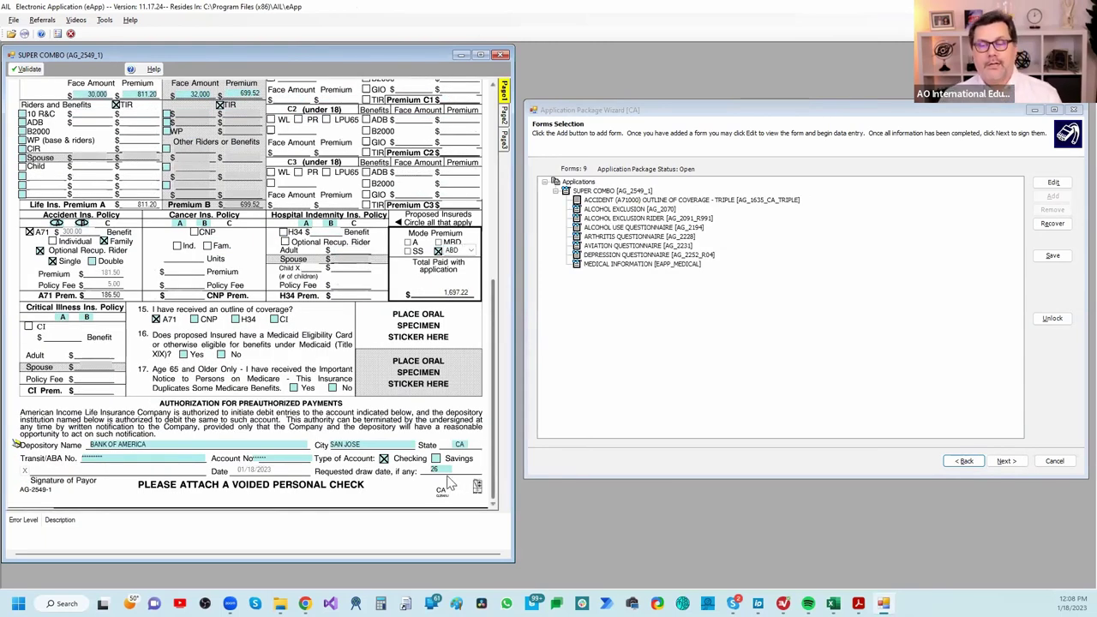
pyautogui.click(445, 471)
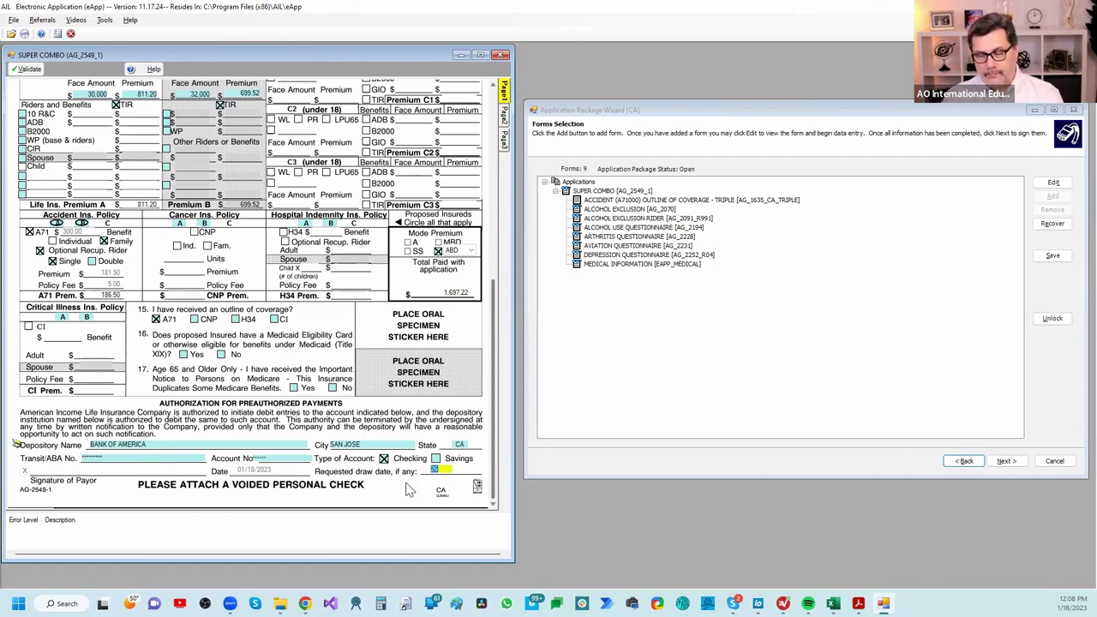
pyautogui.write('21')
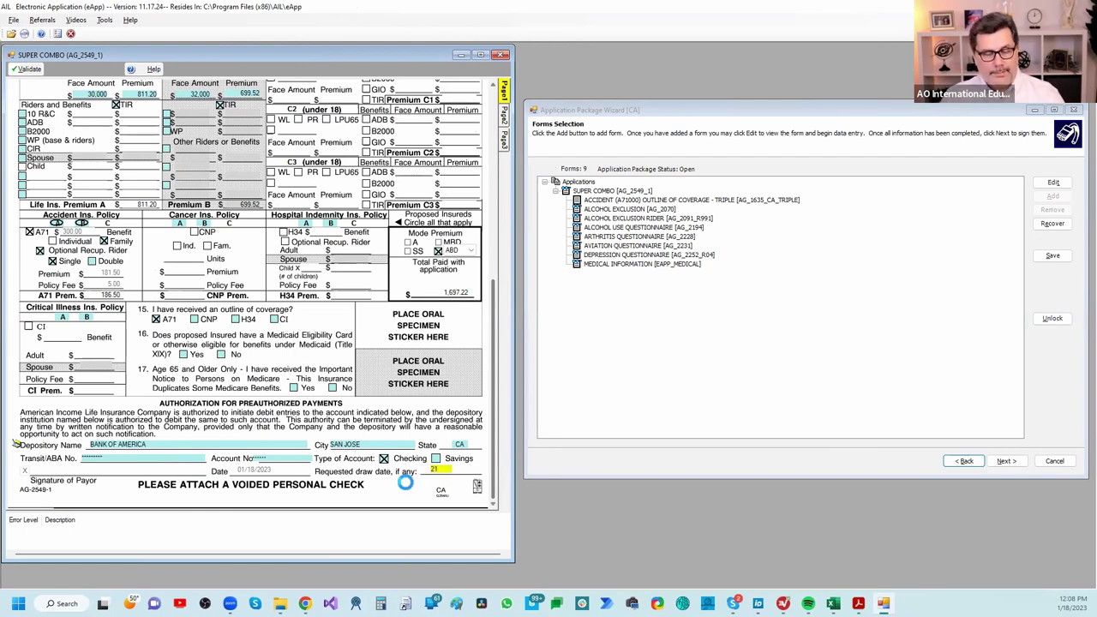
pyautogui.click(408, 488)
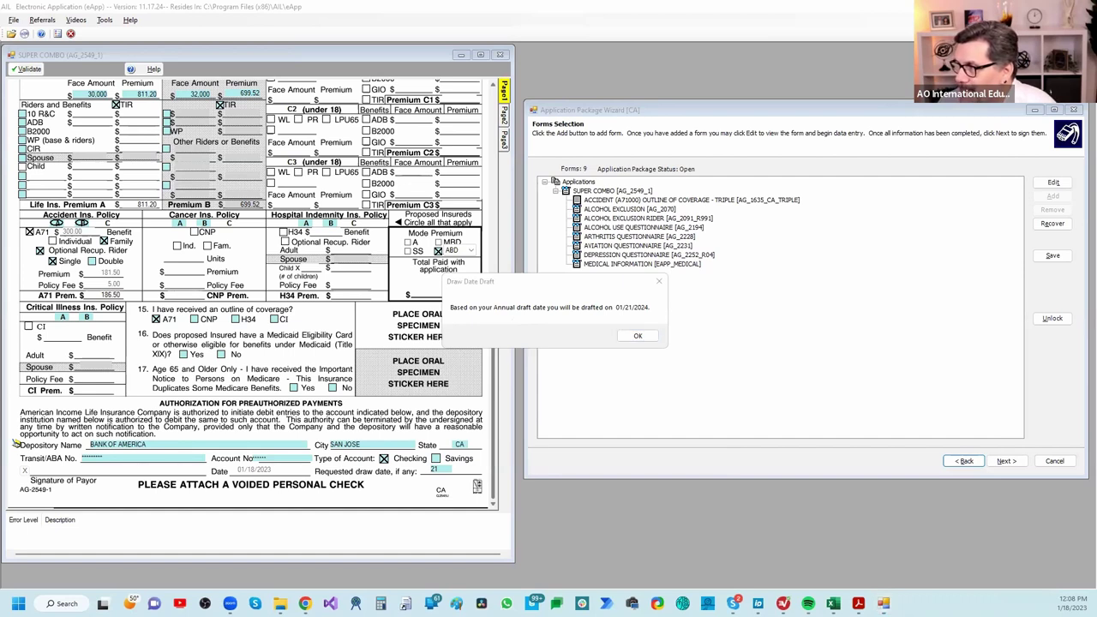
pyautogui.click(637, 335)
# Change the Mode Premium from ABD to MBD and accept the billing-type change.
pyautogui.scroll(-5, 380, 394)
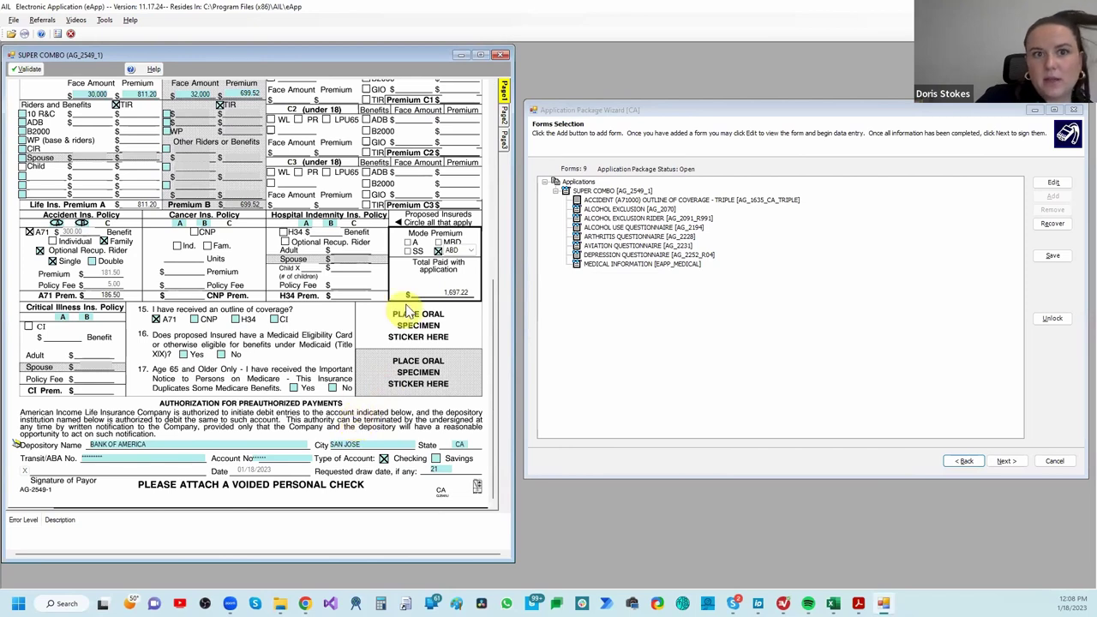
pyautogui.click(471, 250)
pyautogui.click(454, 268)
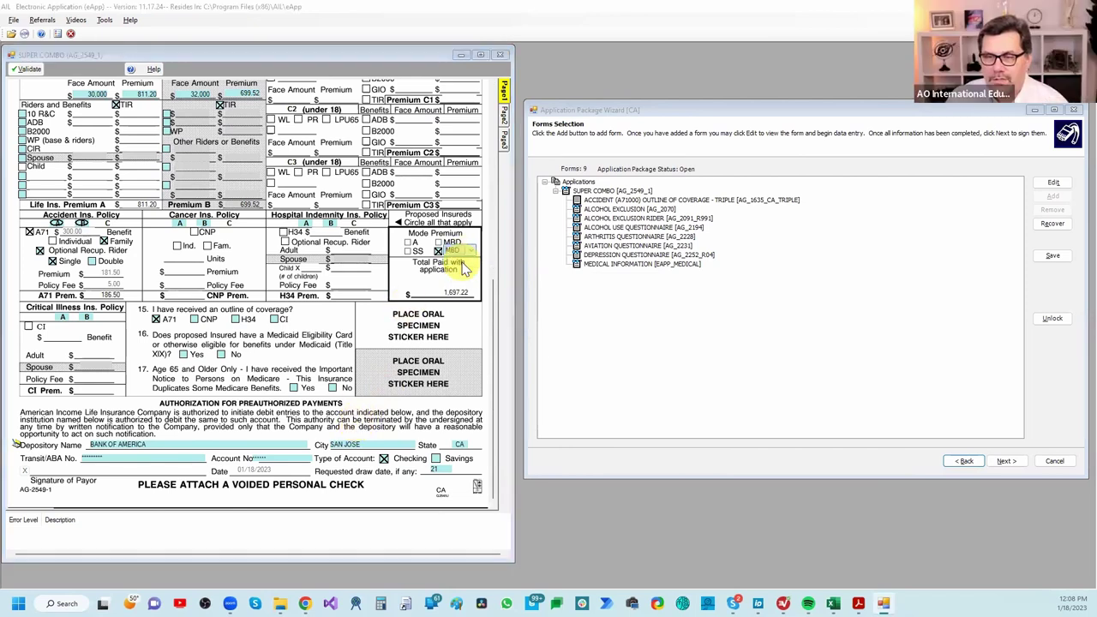
pyautogui.click(585, 343)
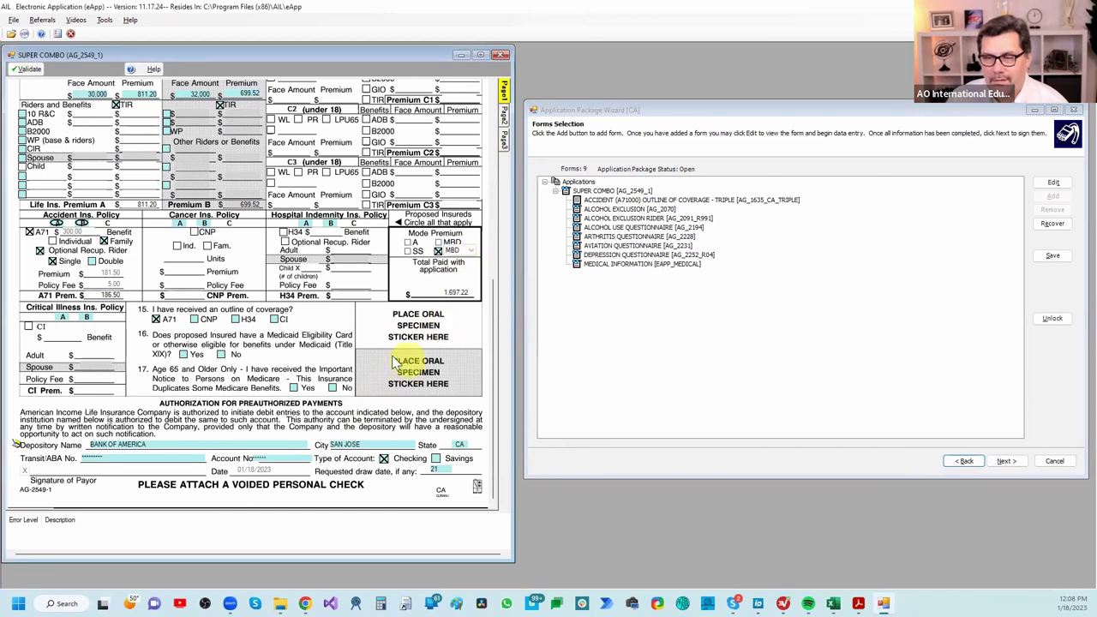
# Check the updated form showing 1,697.22 total paid, then switch to the agent packet PDF.
pyautogui.click(250, 411)
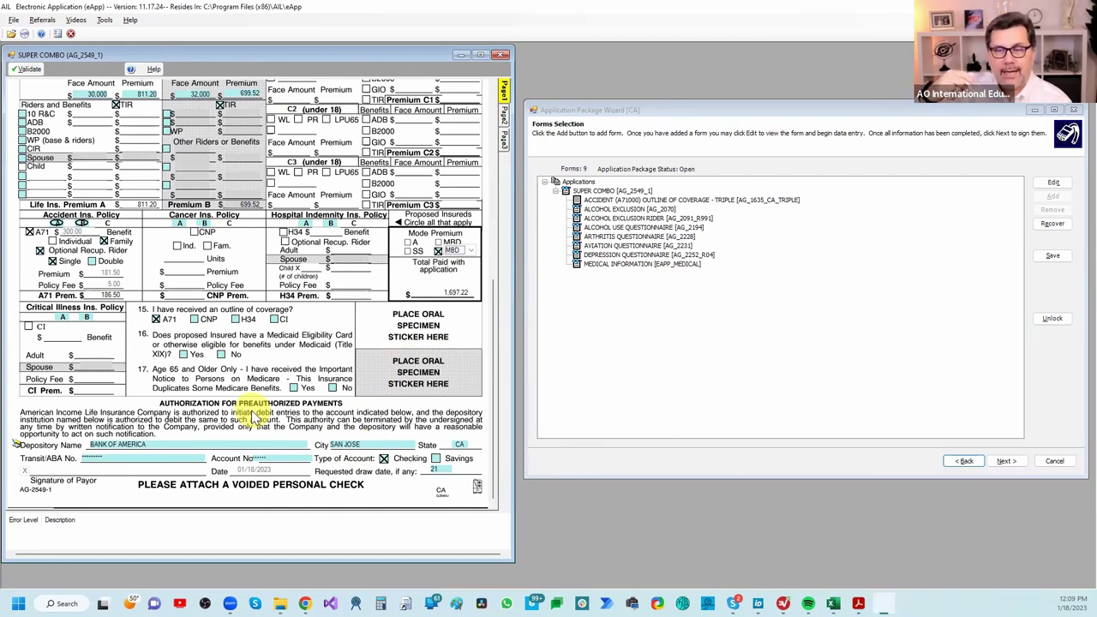
pyautogui.click(251, 413)
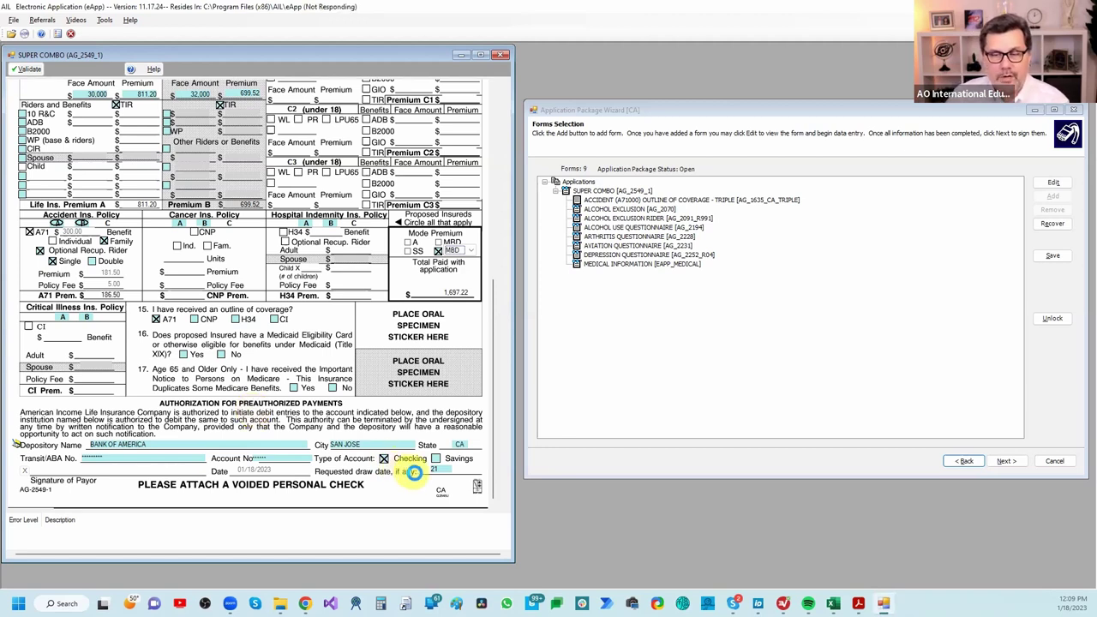
pyautogui.click(410, 481)
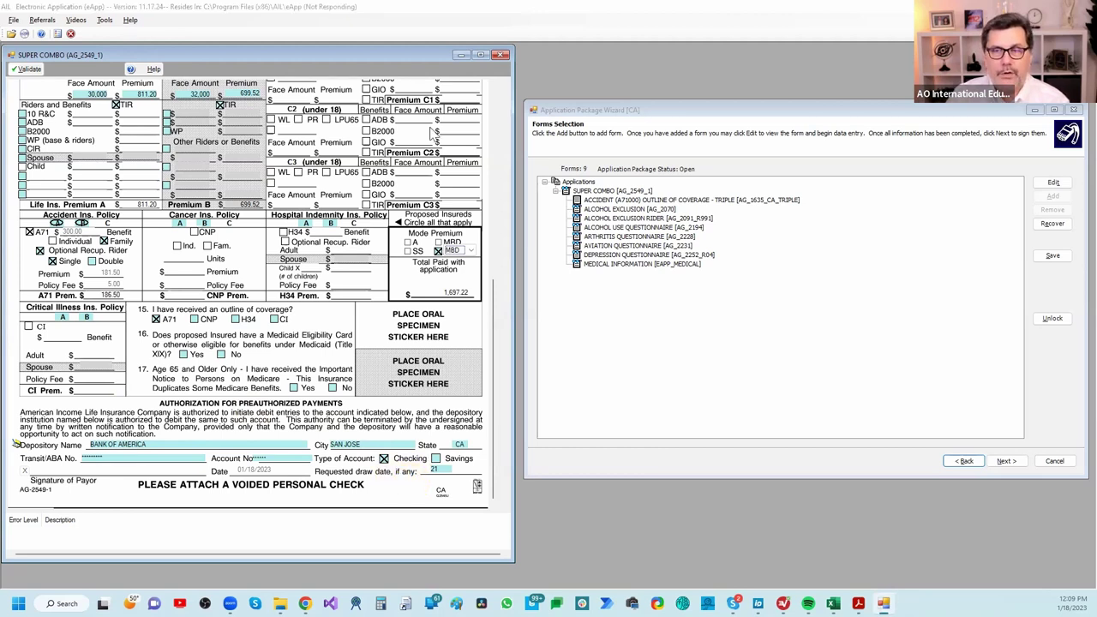
pyautogui.hotkey('alt', 'Tab')
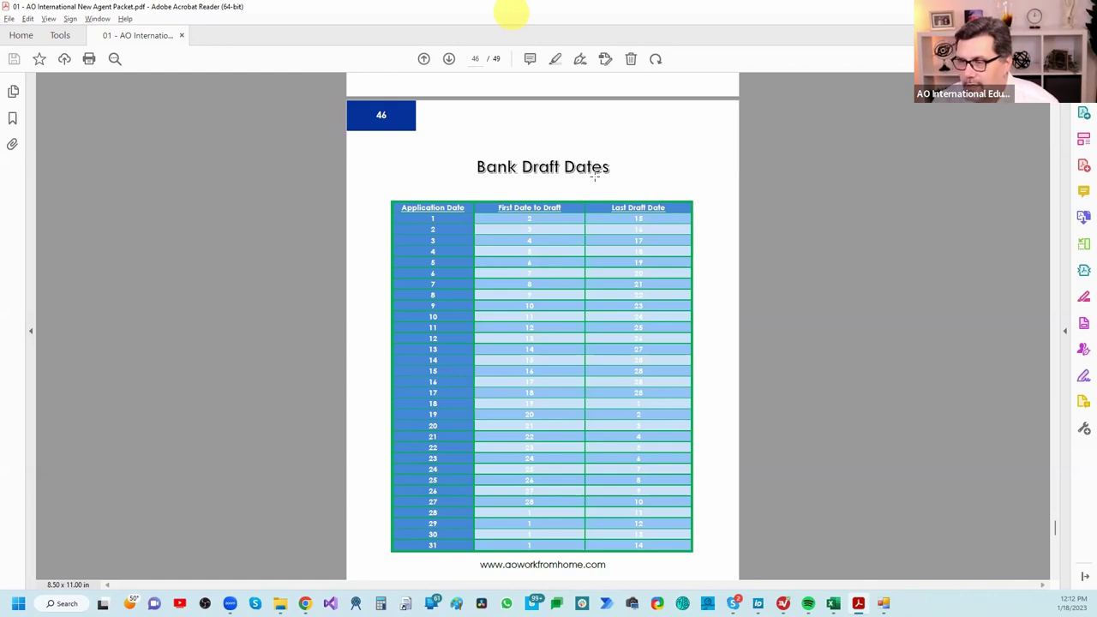
# Check the page 46 Bank Draft Dates table, then return to the eApp form.
pyautogui.click(905, 307)
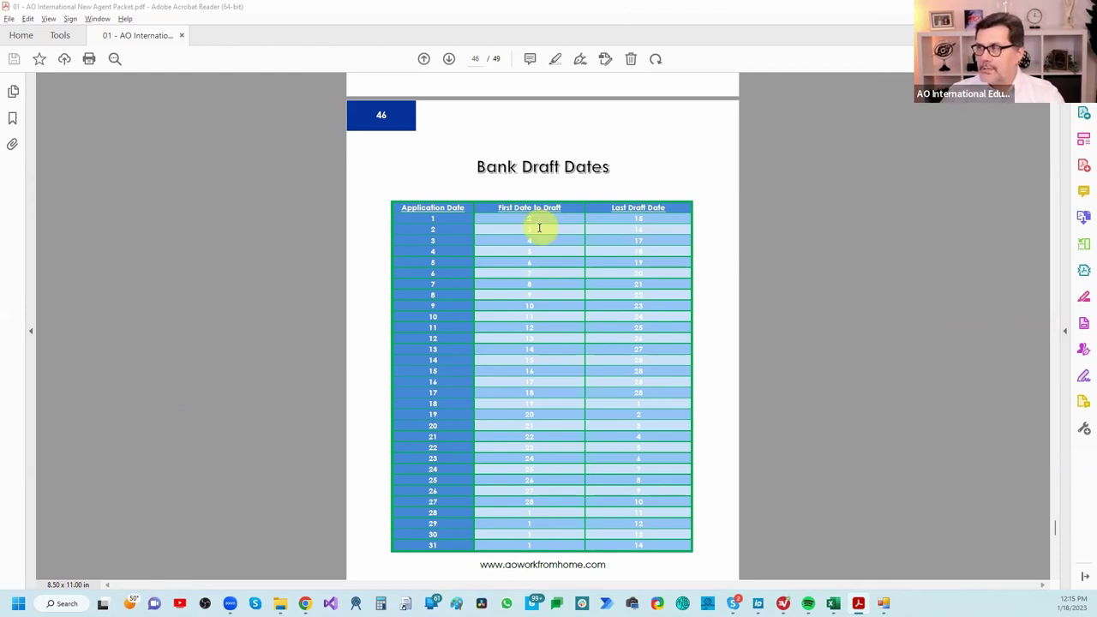
pyautogui.hotkey('alt', 'Tab')
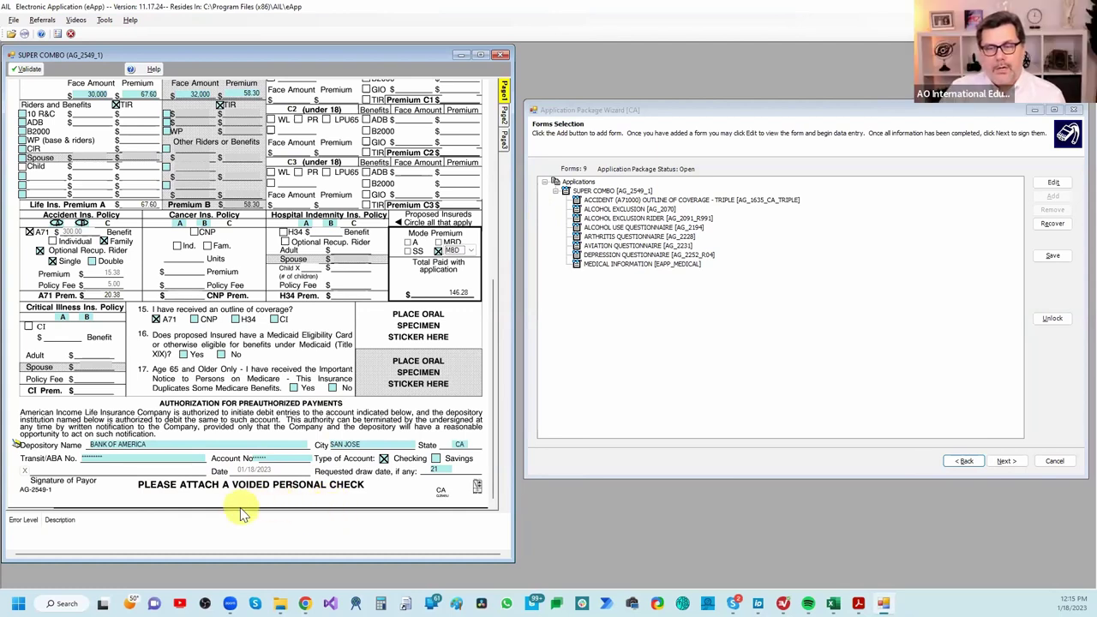
# Enter 4 as the requested draw date and acknowledge the 03/04/2023 draft notice.
pyautogui.click(439, 471)
pyautogui.write('4')
pyautogui.press('Tab')
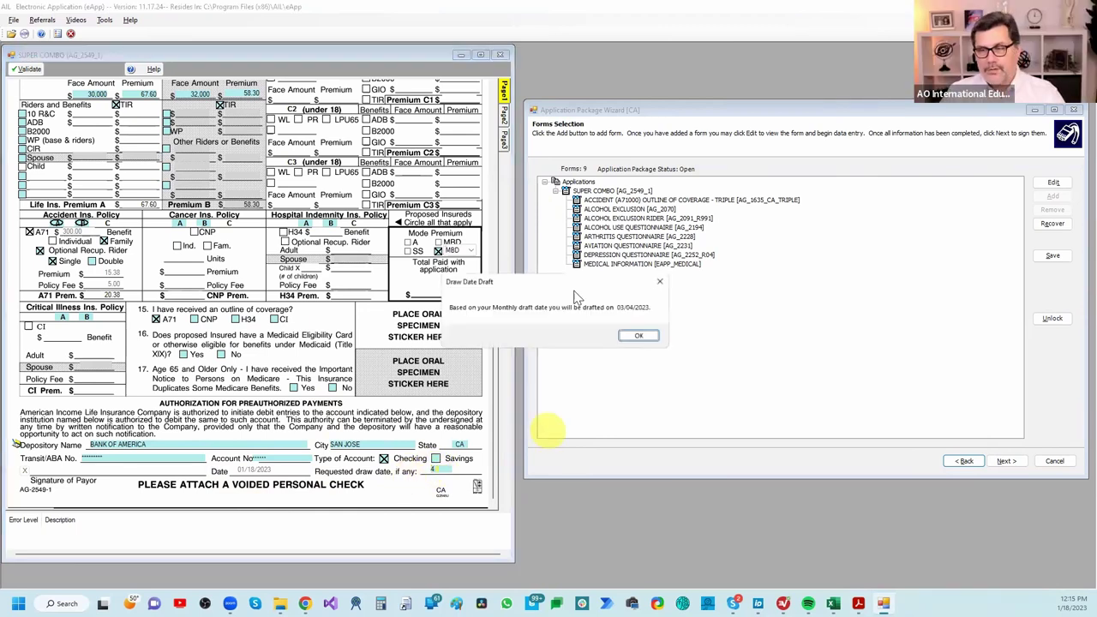
pyautogui.click(637, 337)
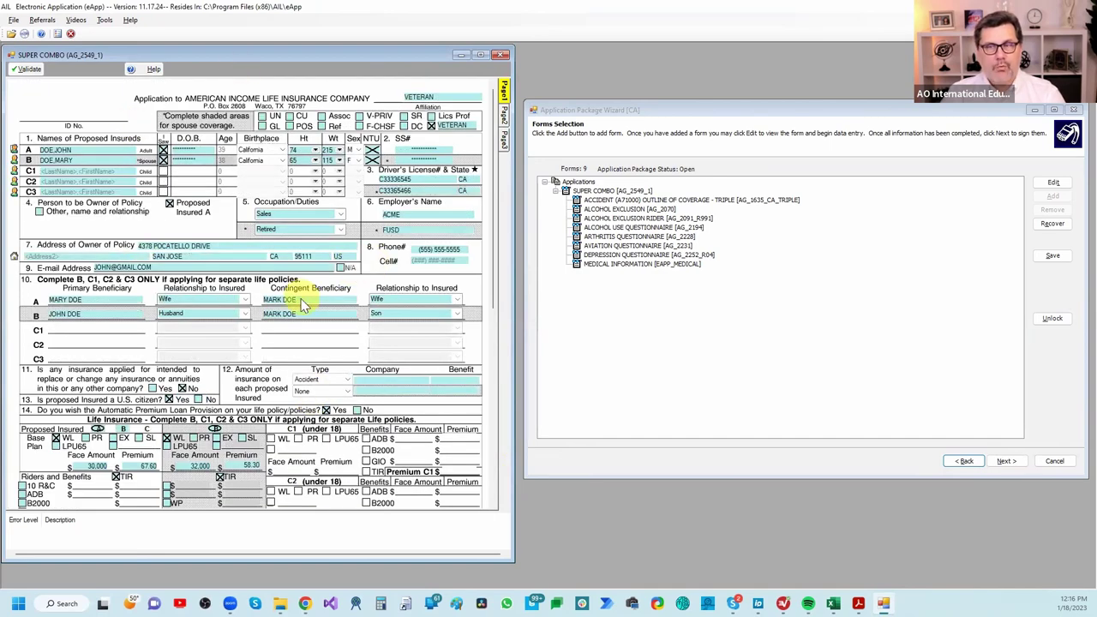
# Switch the Super Combo form to Page2 and scroll to Section B and the Agent's Statement.
pyautogui.click(506, 119)
pyautogui.scroll(-10, 249, 255)
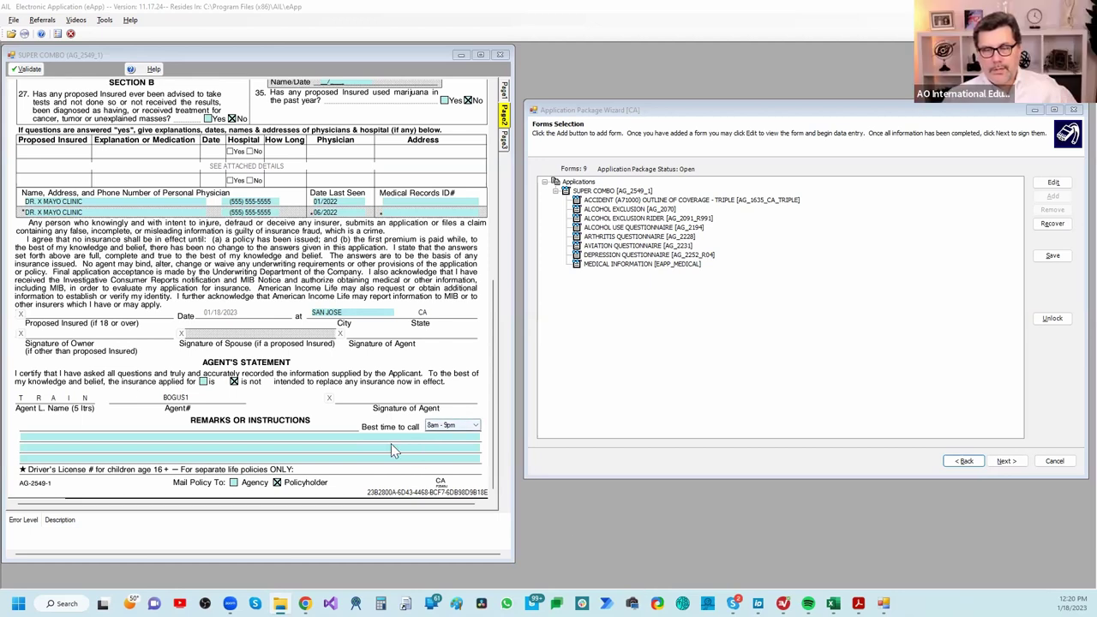
# Return to page 1 of the Super Combo form and scroll to the preauthorized payments authorization.
pyautogui.click(503, 92)
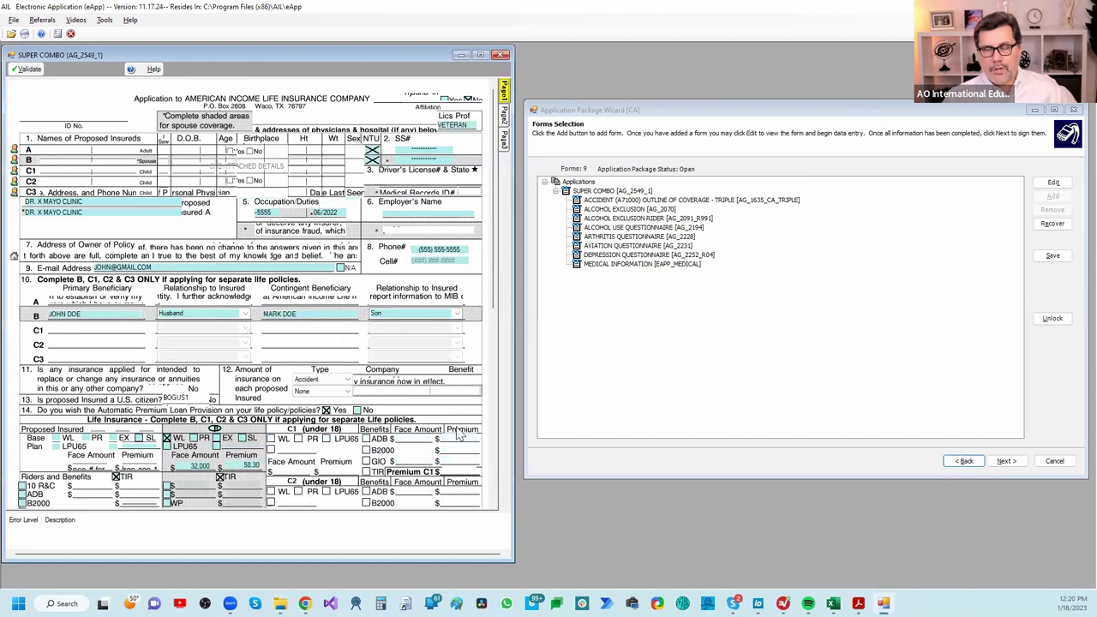
pyautogui.scroll(-5, 428, 447)
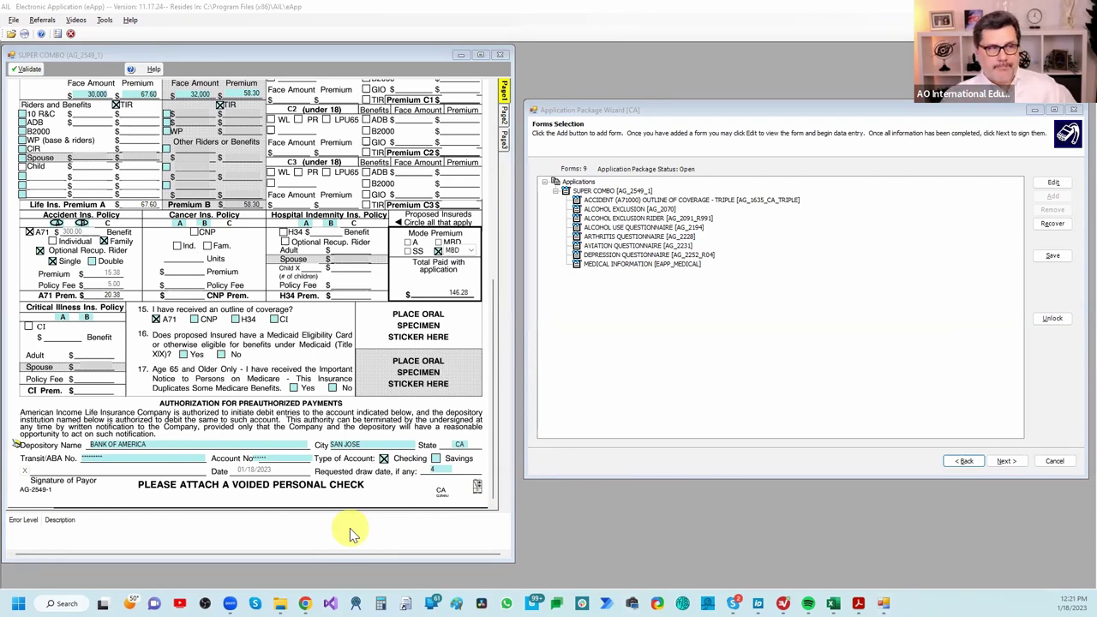
# Try a requested draw date of 17, then revert to 4, accepting each draft date notice.
pyautogui.click(437, 476)
pyautogui.write('17')
pyautogui.press('Tab')
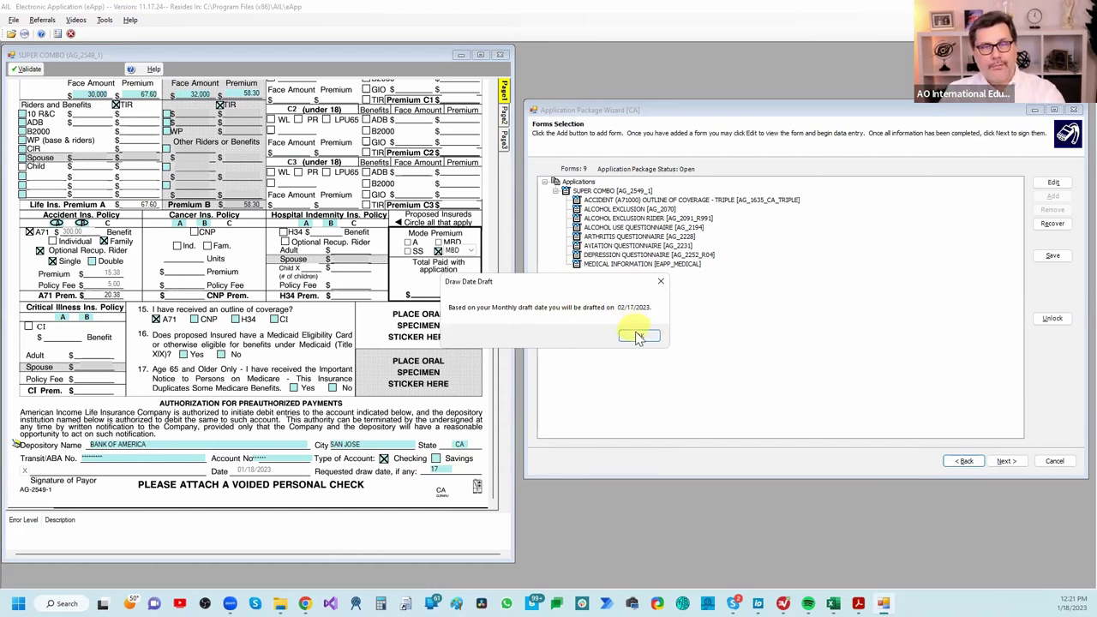
pyautogui.click(638, 335)
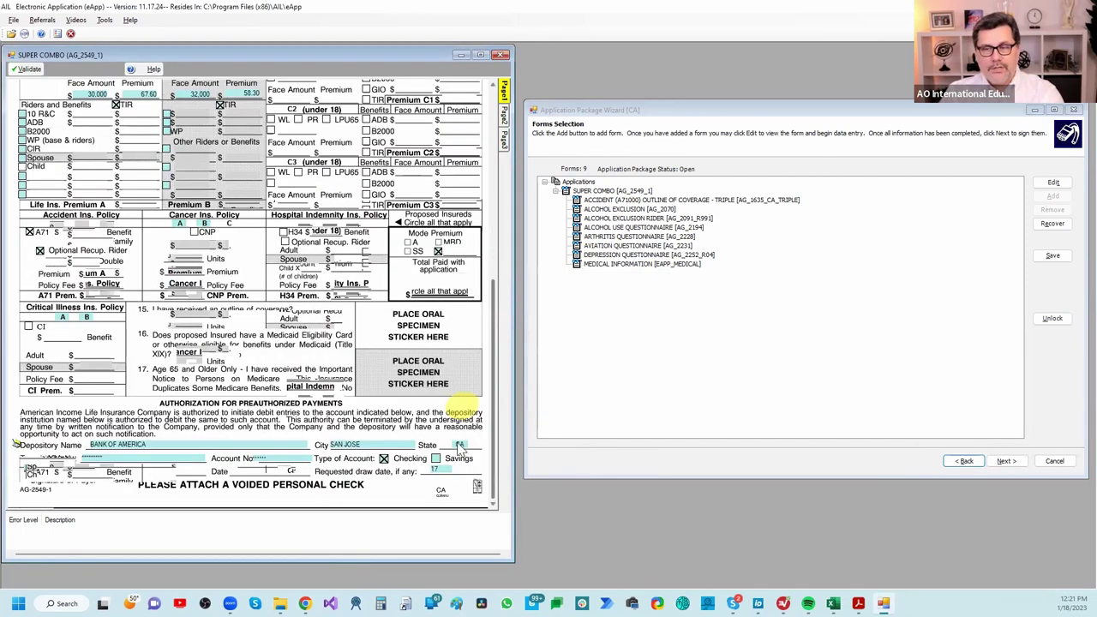
pyautogui.write('4')
pyautogui.press('Tab')
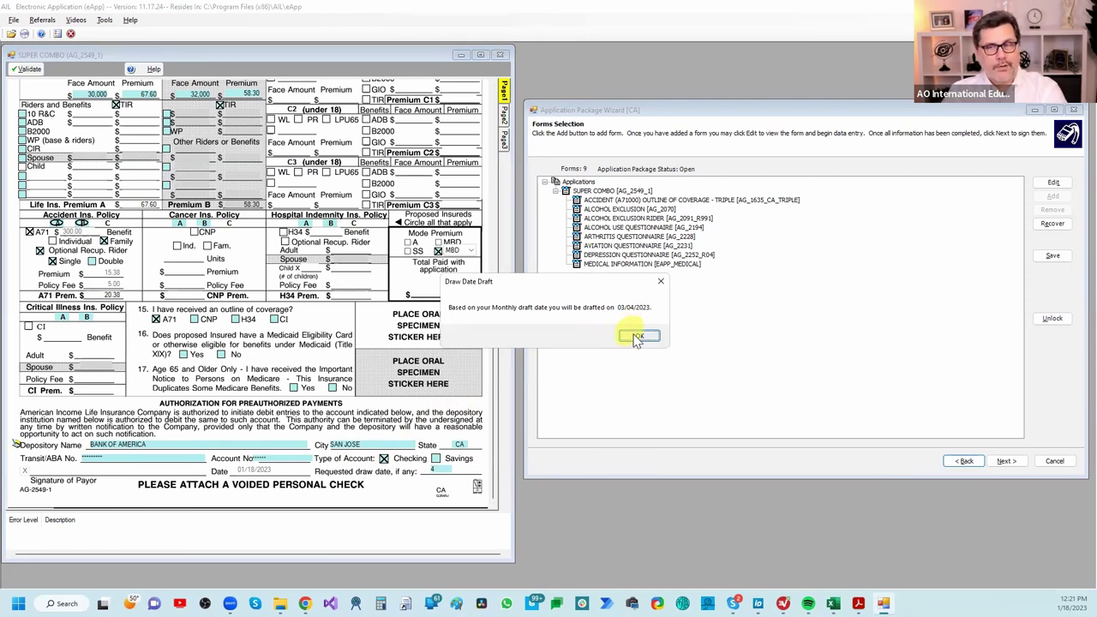
pyautogui.click(638, 336)
# Set the requested draw date to 11 and acknowledge the 02/11/2023 draft date.
pyautogui.click(439, 471)
pyautogui.write('1')
pyautogui.press('Tab')
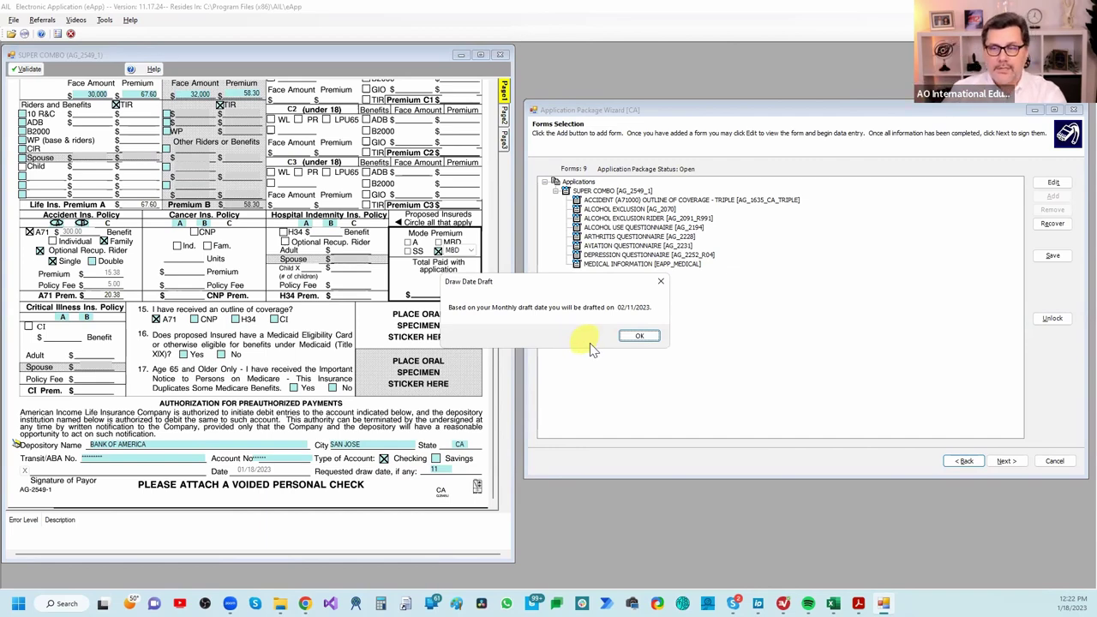
pyautogui.click(638, 336)
pyautogui.scroll(-3, 454, 321)
# Bring up Adobe Acrobat Reader on page 46 of the agent packet, the Bank Draft Dates chart.
pyautogui.scroll(3, 454, 321)
pyautogui.scroll(-10, 454, 321)
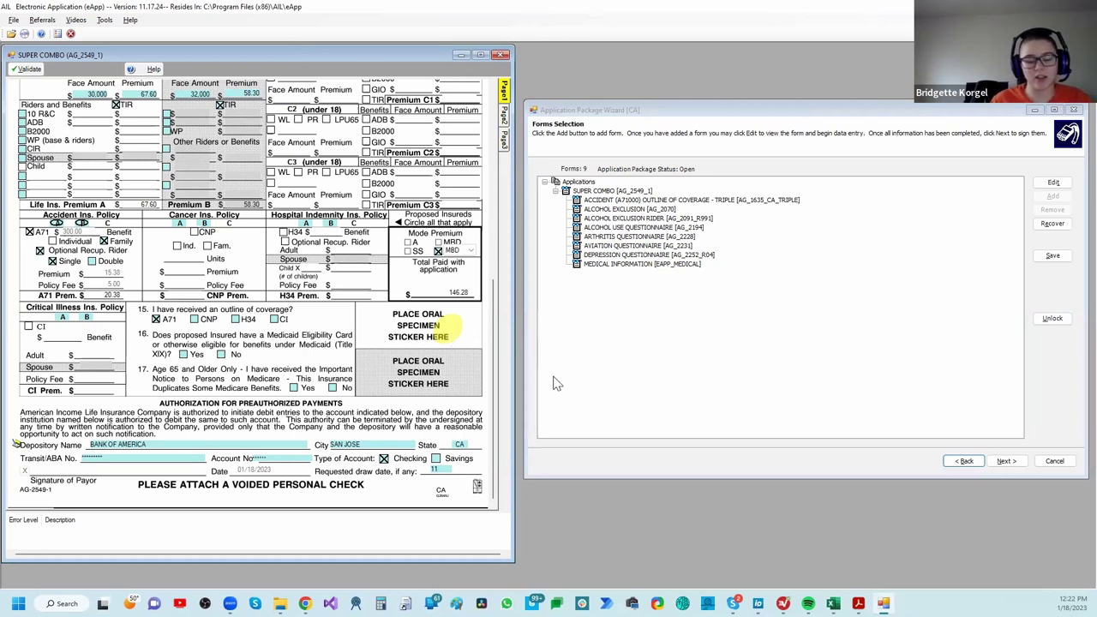
pyautogui.click(857, 603)
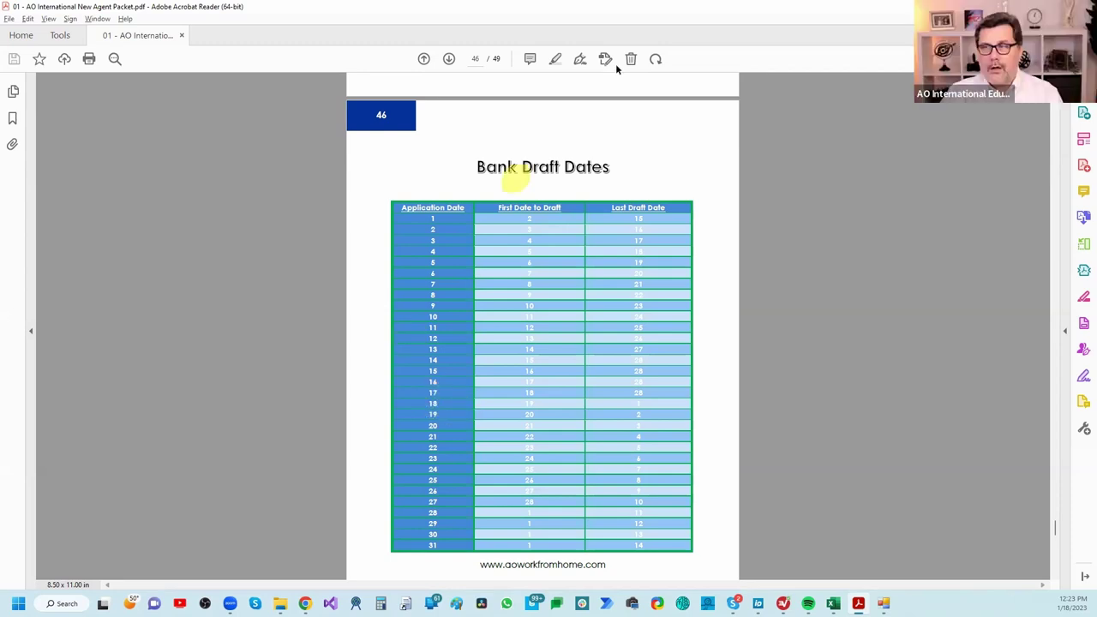
# Dismiss the context menu on the Bank Draft Dates table and switch back to the eApp Super Combo form.
pyautogui.rightClick(423, 408)
pyautogui.click(316, 345)
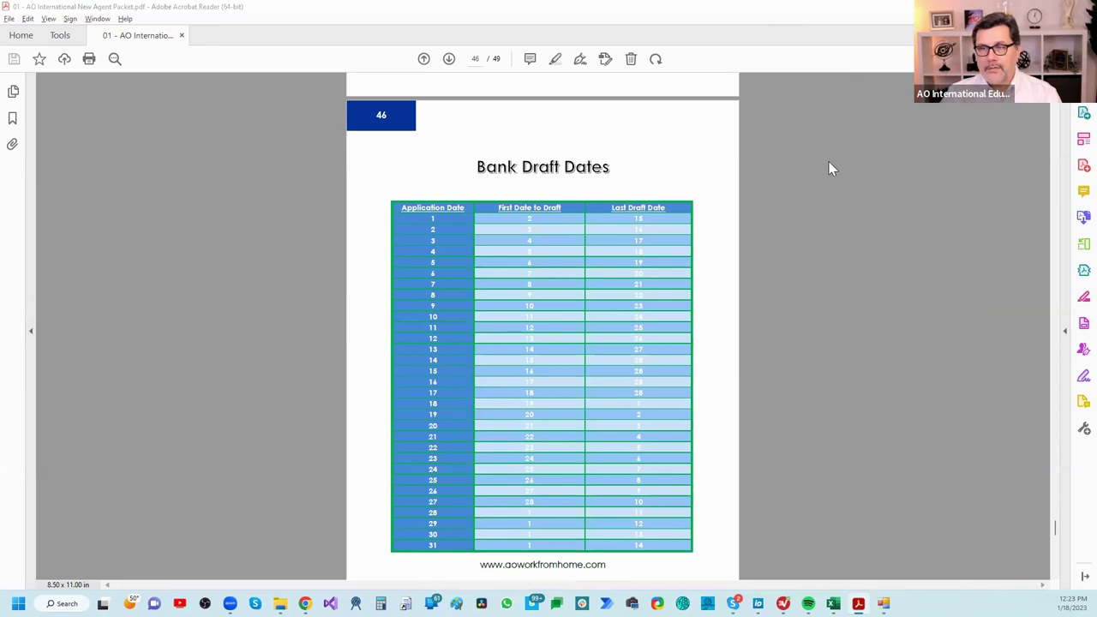
pyautogui.hotkey('alt', 'Tab')
pyautogui.scroll(-2, 304, 426)
pyautogui.scroll(-3, 304, 426)
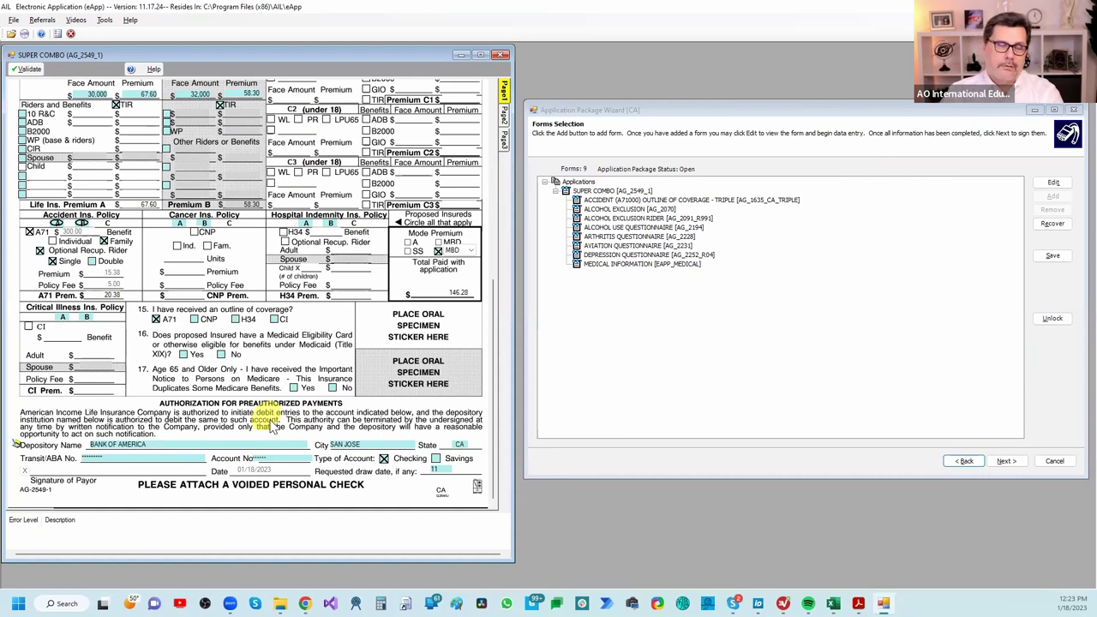
pyautogui.scroll(8, 271, 427)
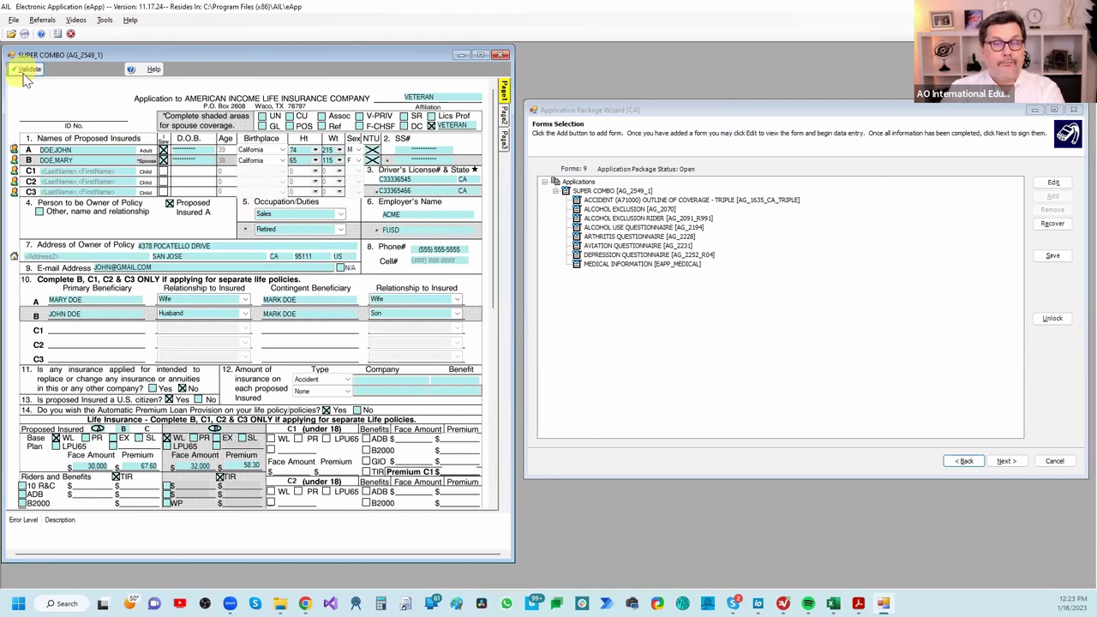
# Validate the Super Combo form, which reports 4 errors including Medicare eligibility and notice questions.
pyautogui.click(25, 75)
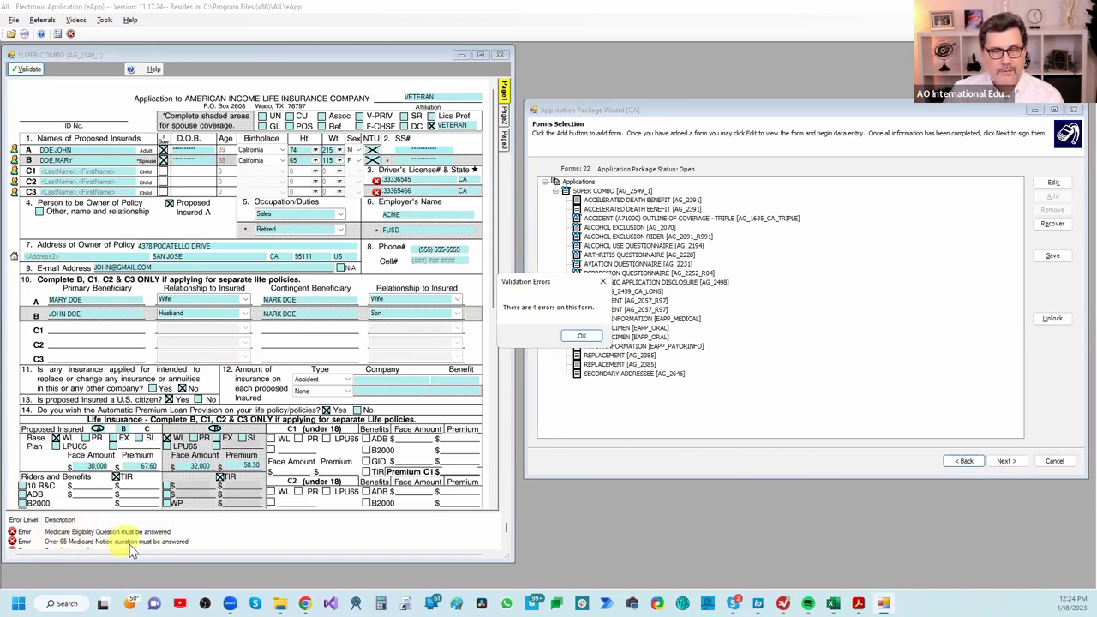
# Close the validation errors and answer No to the Over 65 Medicare notice question.
pyautogui.click(582, 336)
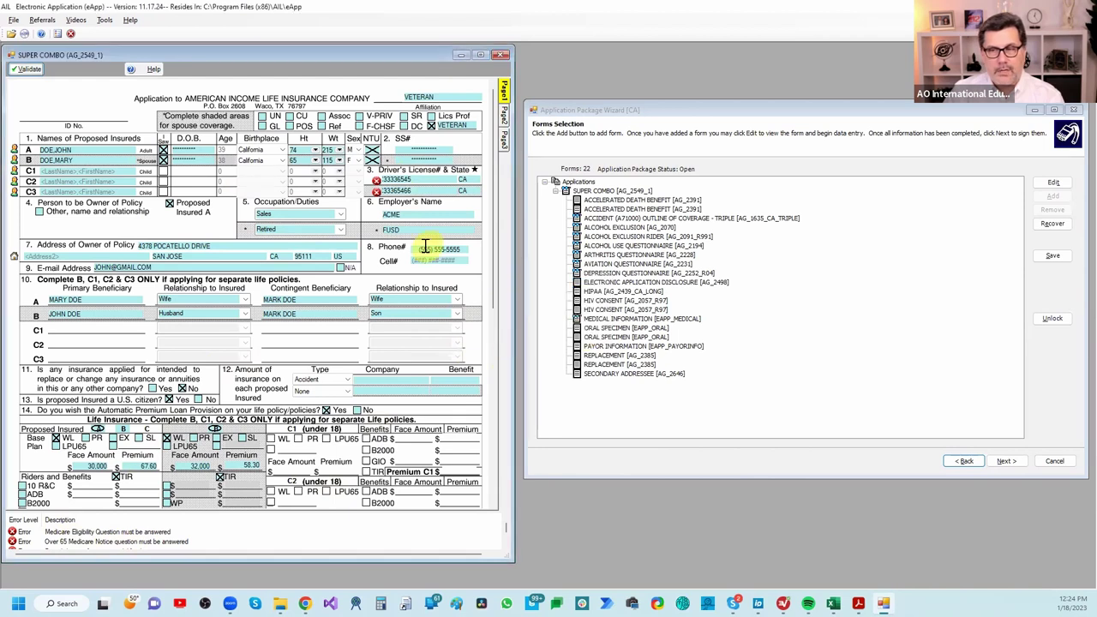
pyautogui.scroll(-5, 318, 276)
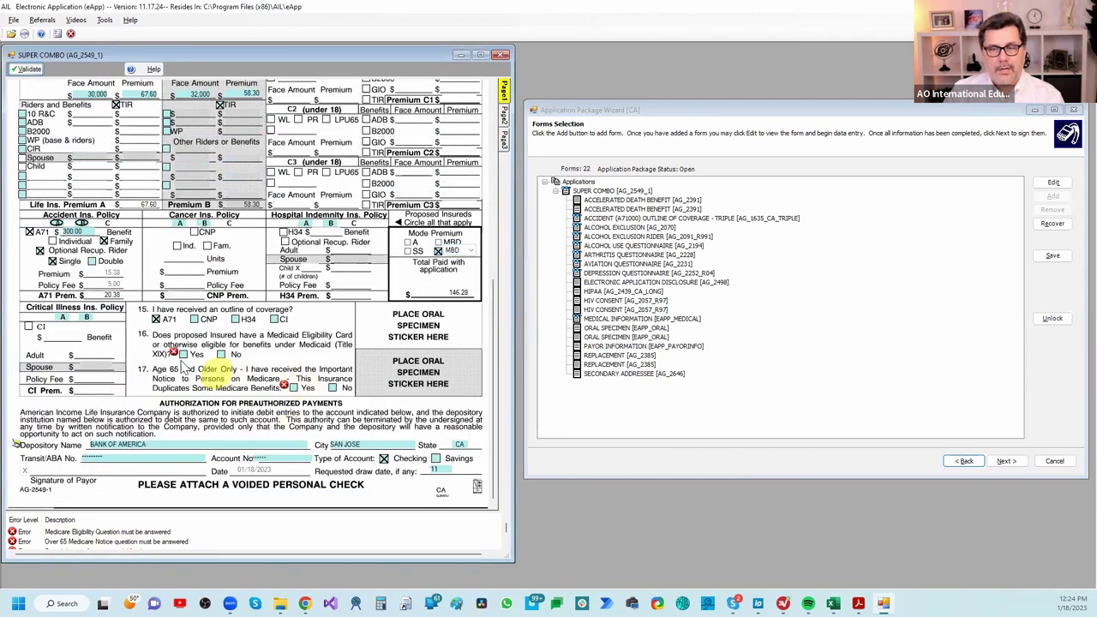
pyautogui.click(332, 388)
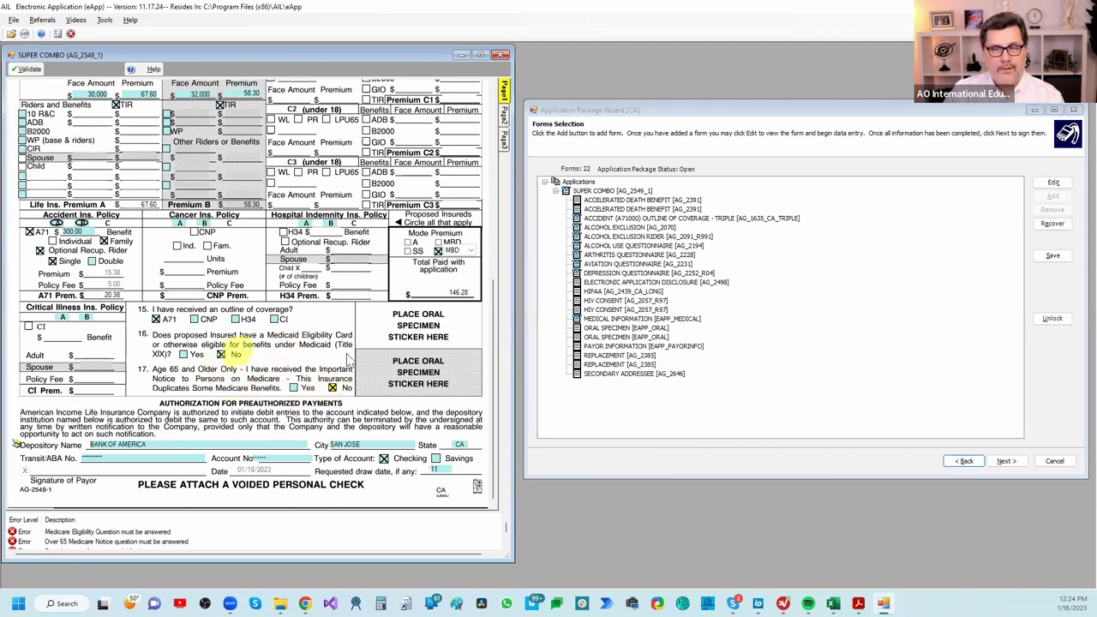
pyautogui.scroll(8, 296, 360)
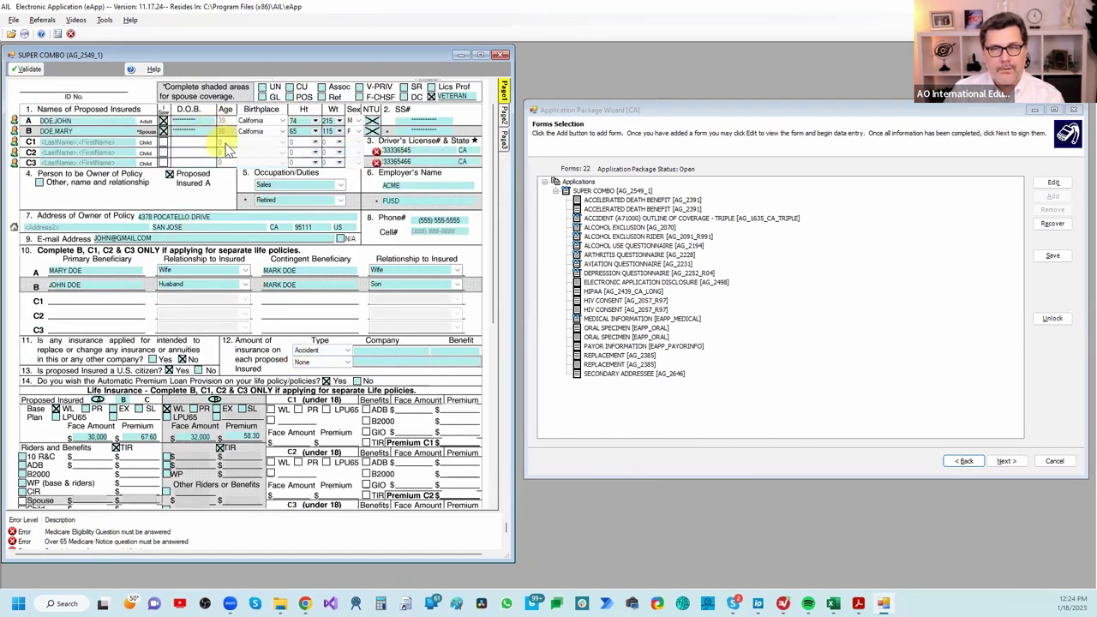
pyautogui.click(419, 152)
pyautogui.write('C')
pyautogui.doubleClick(419, 155)
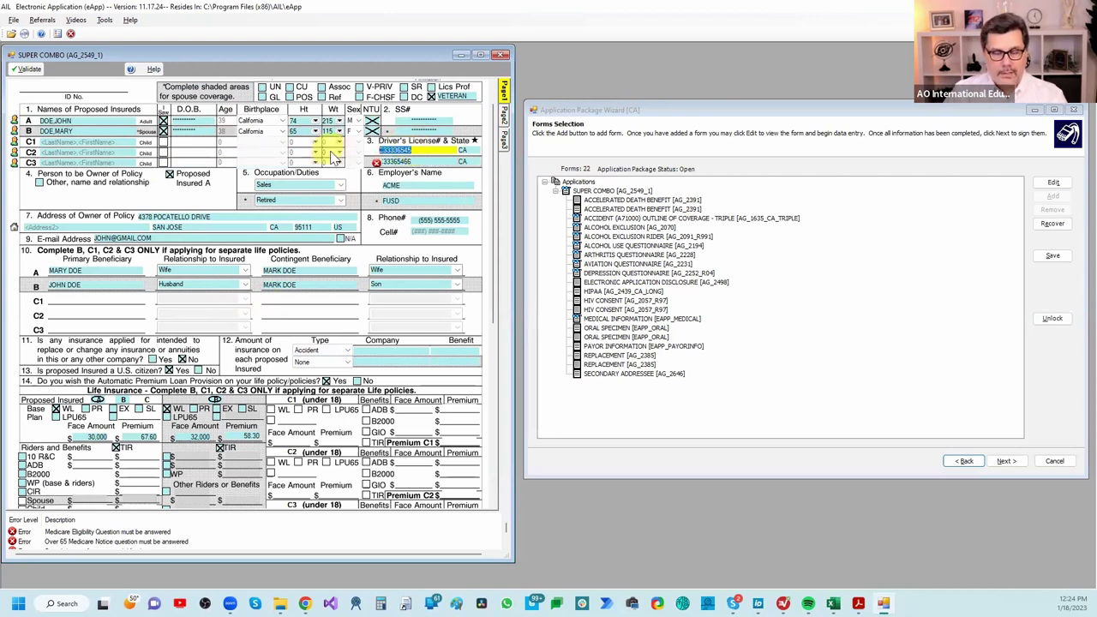
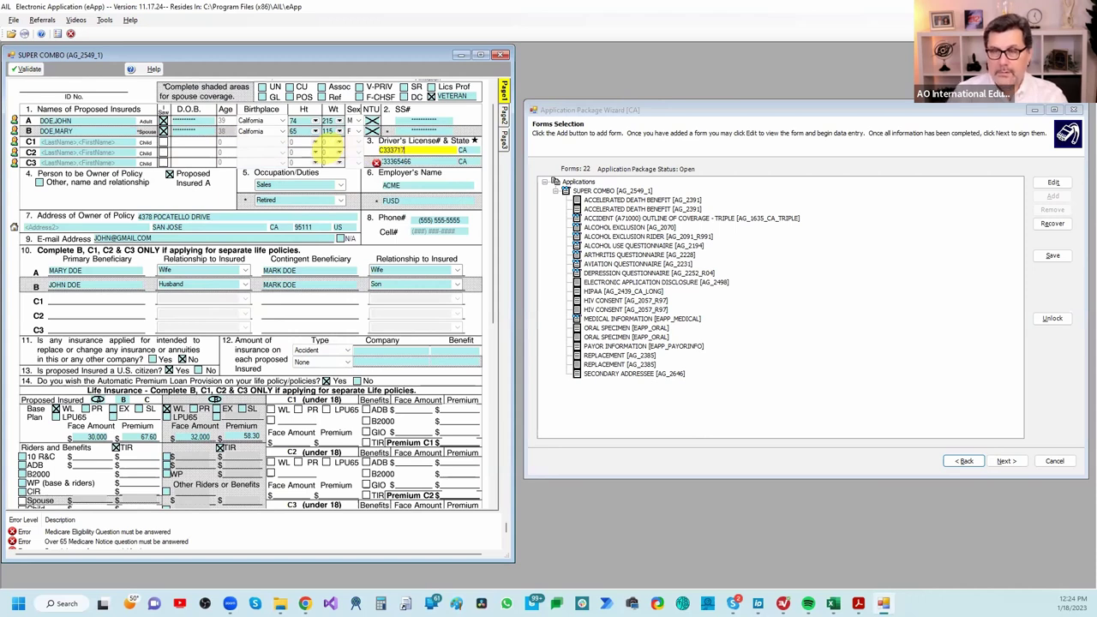
pyautogui.click(440, 162)
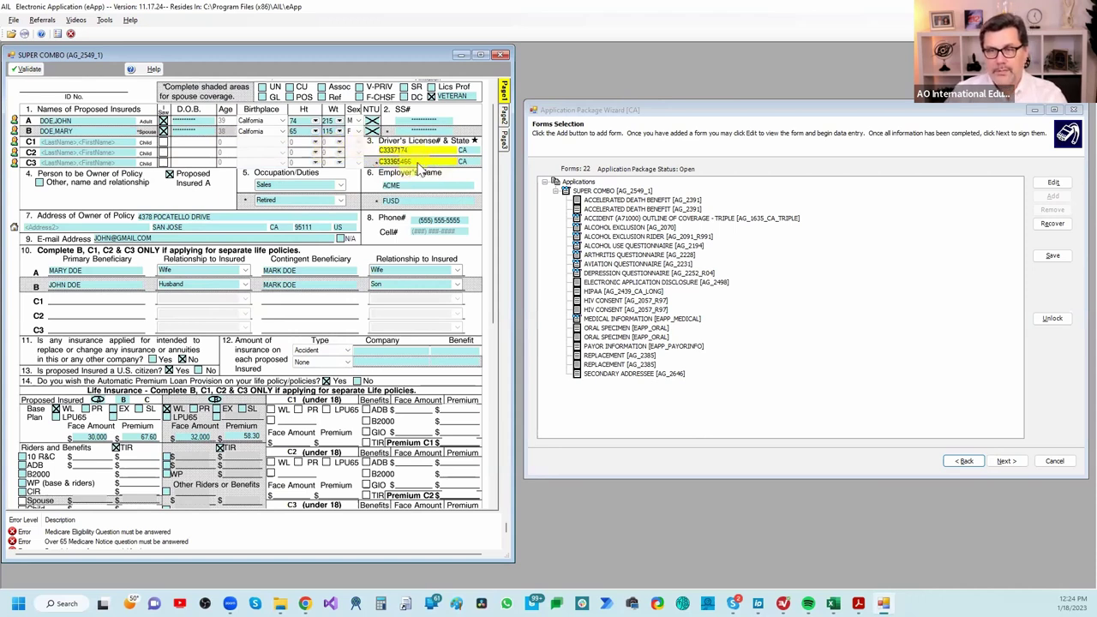
pyautogui.click(26, 68)
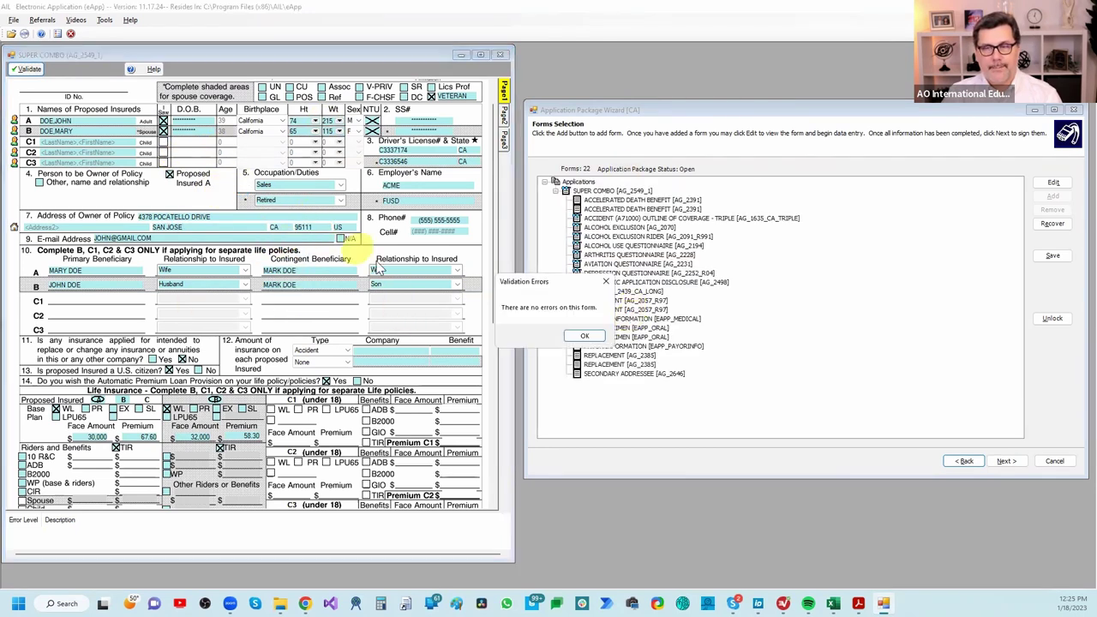
# Move the no-errors validation message aside and close it.
pyautogui.moveTo(531, 282); pyautogui.dragTo(290, 231)
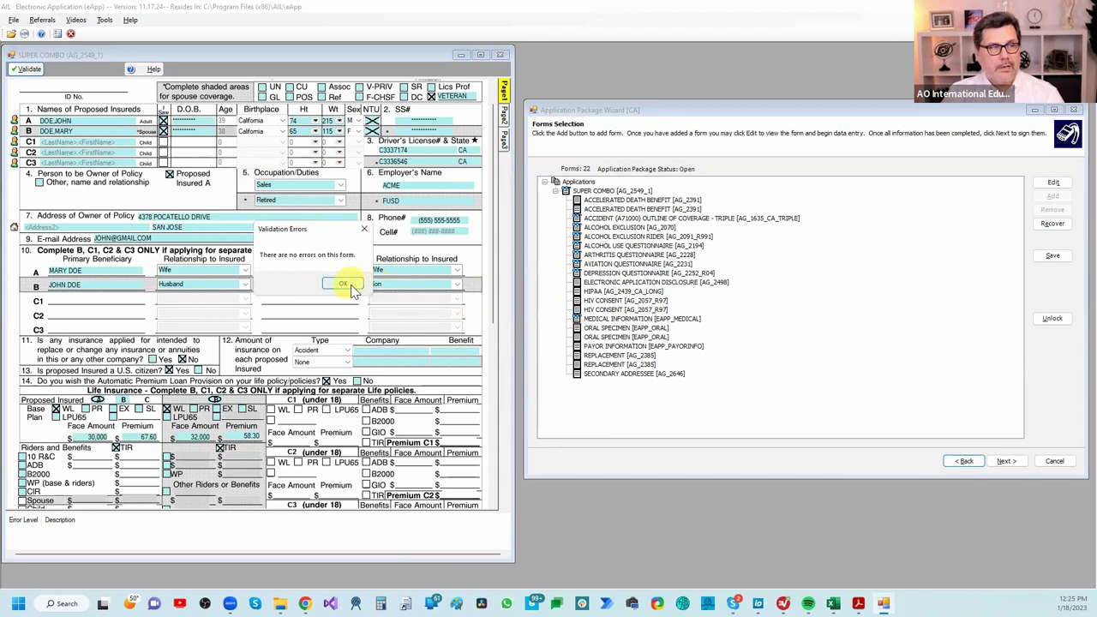
pyautogui.click(342, 284)
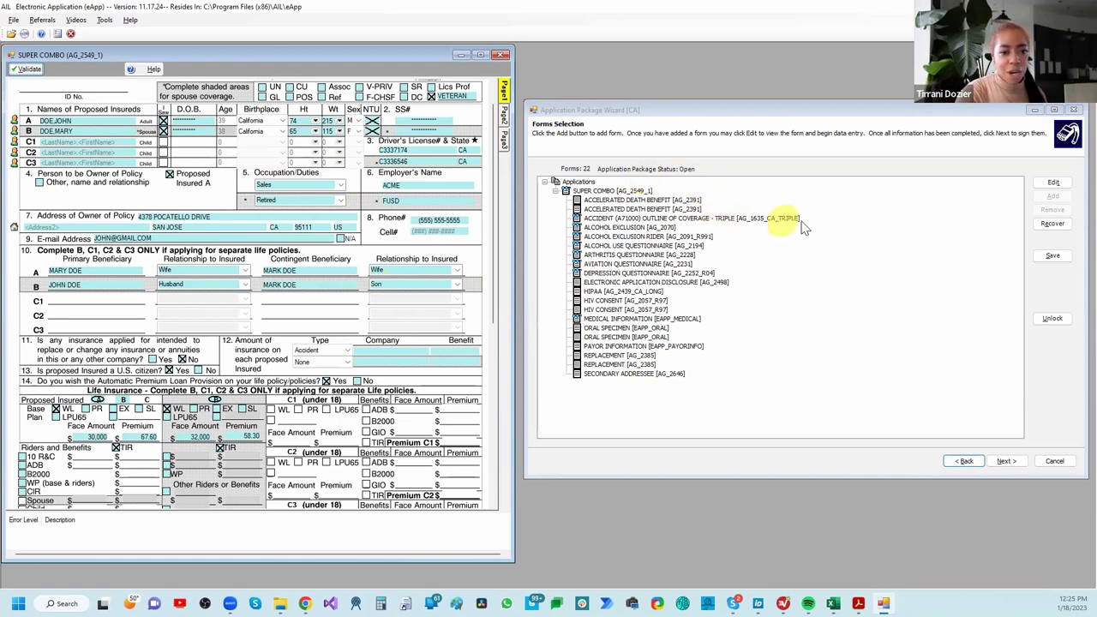
pyautogui.click(888, 205)
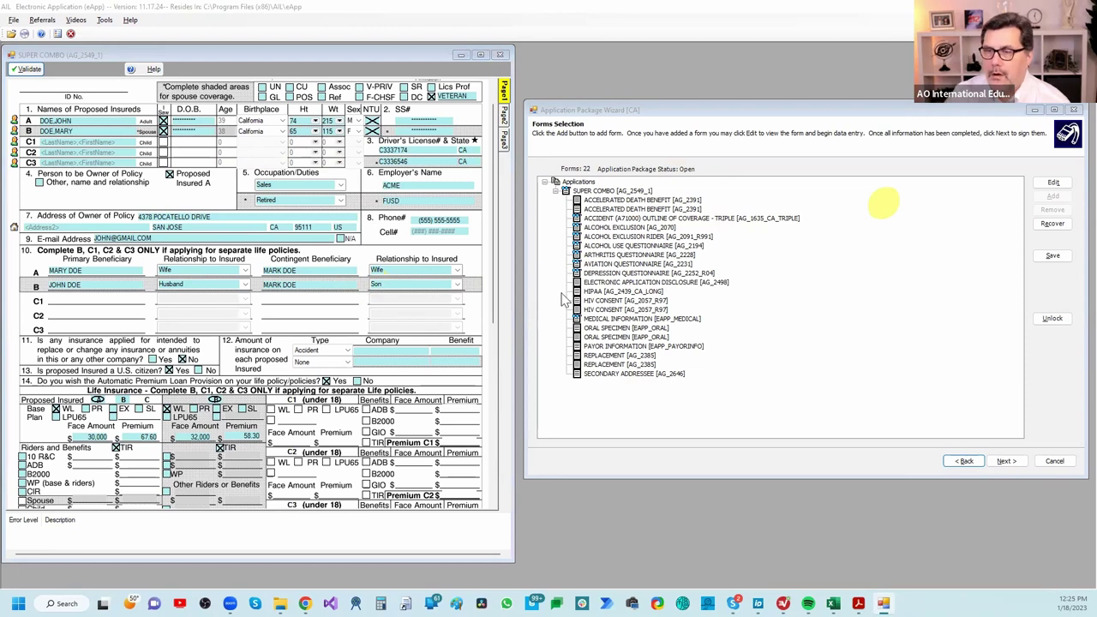
pyautogui.doubleClick(665, 207)
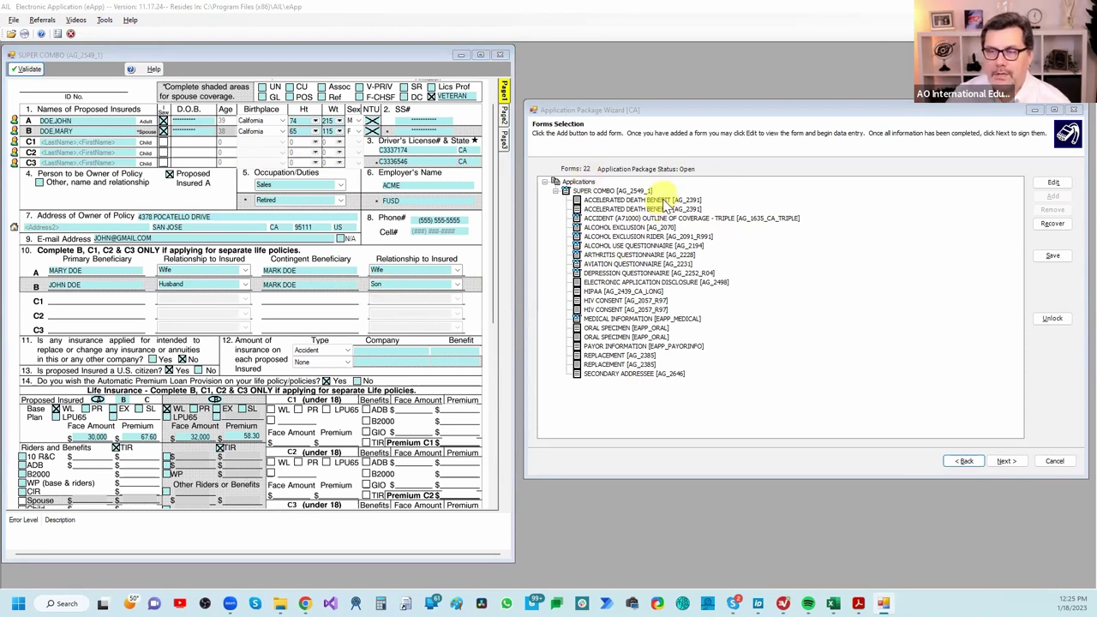
pyautogui.scroll(-5, 245, 304)
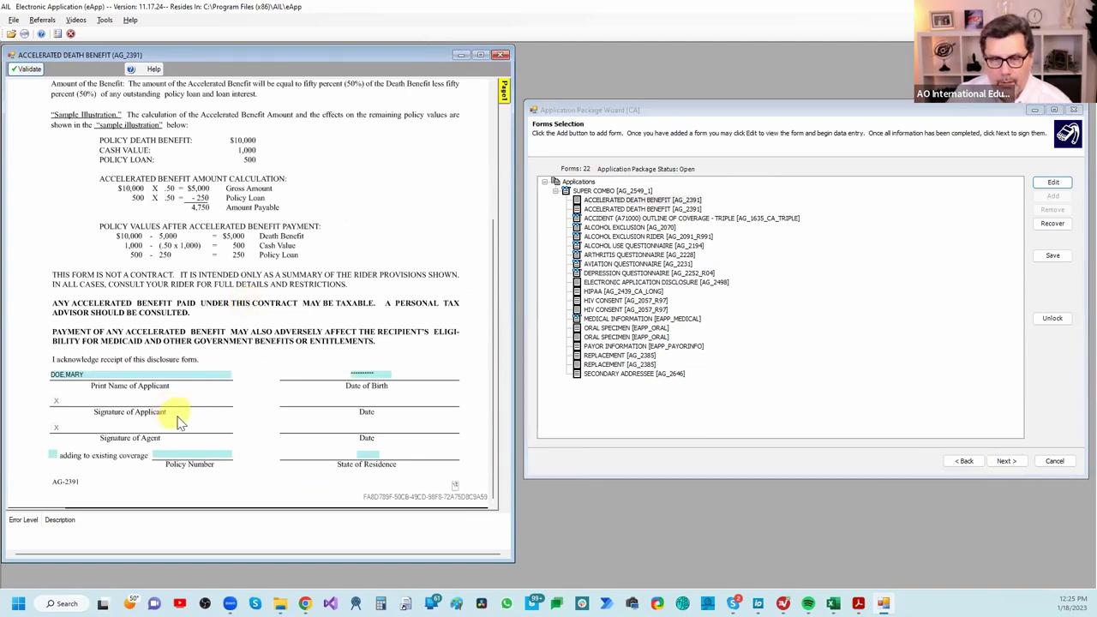
pyautogui.scroll(3, 159, 347)
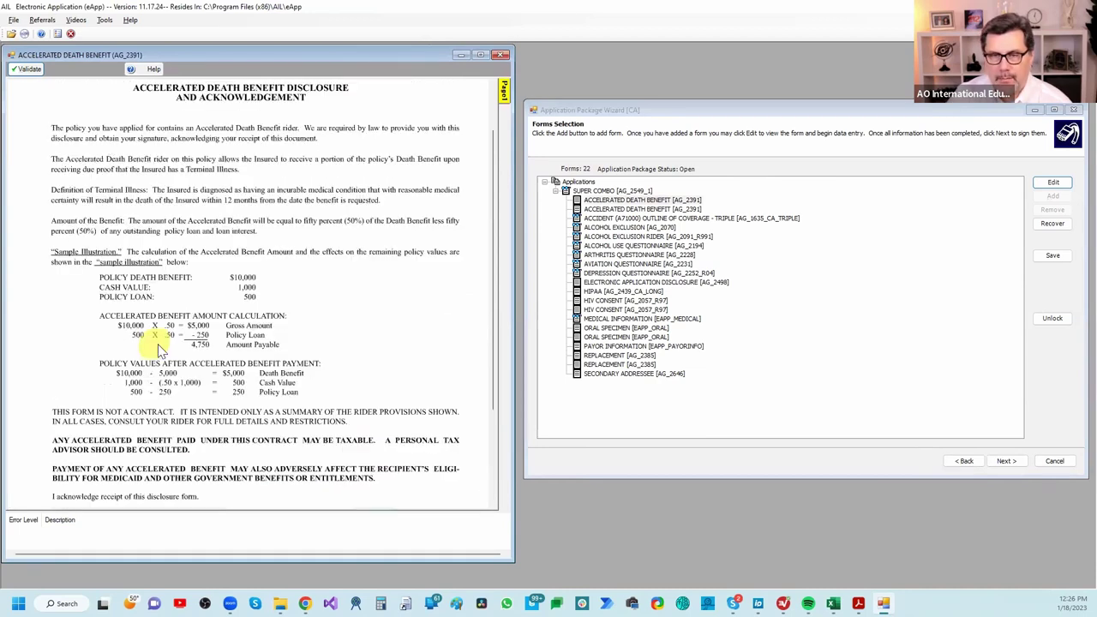
pyautogui.scroll(1, 306, 339)
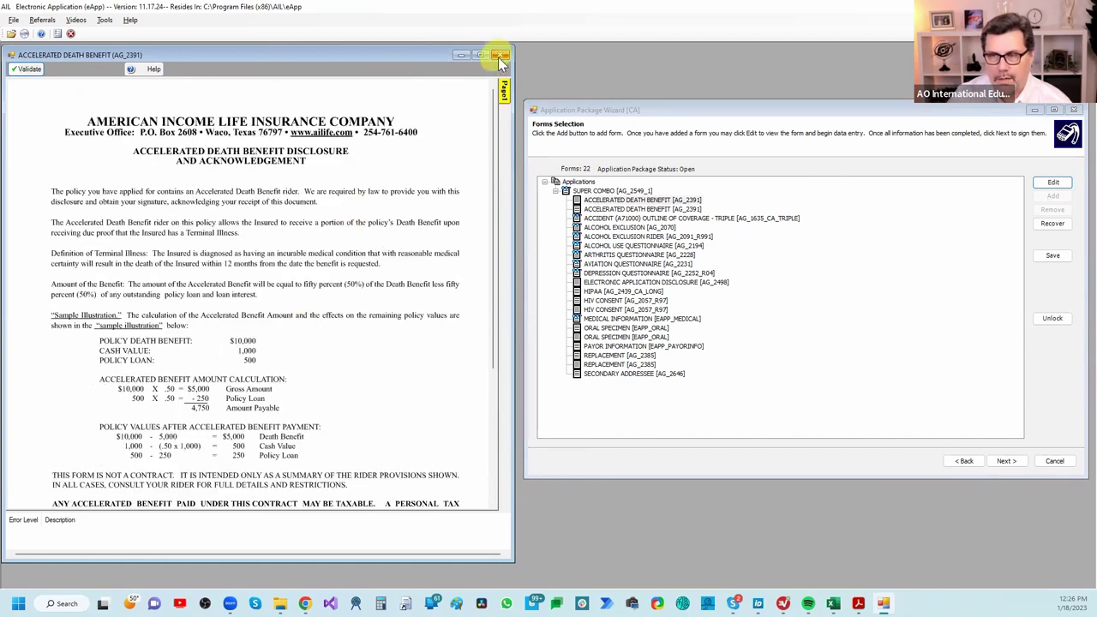
pyautogui.click(610, 190)
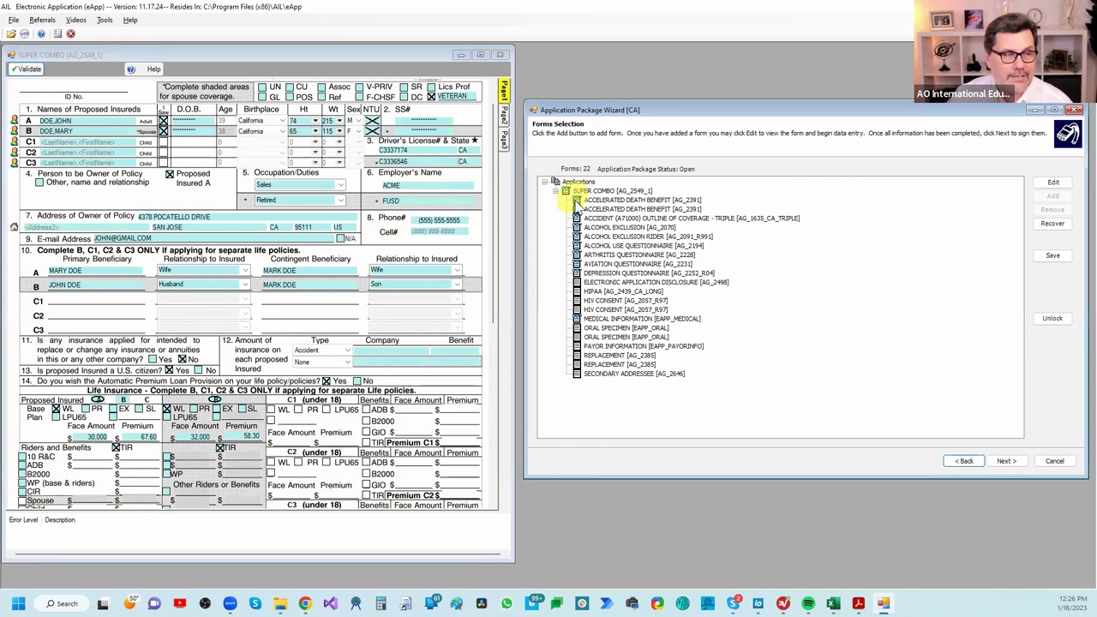
pyautogui.doubleClick(616, 209)
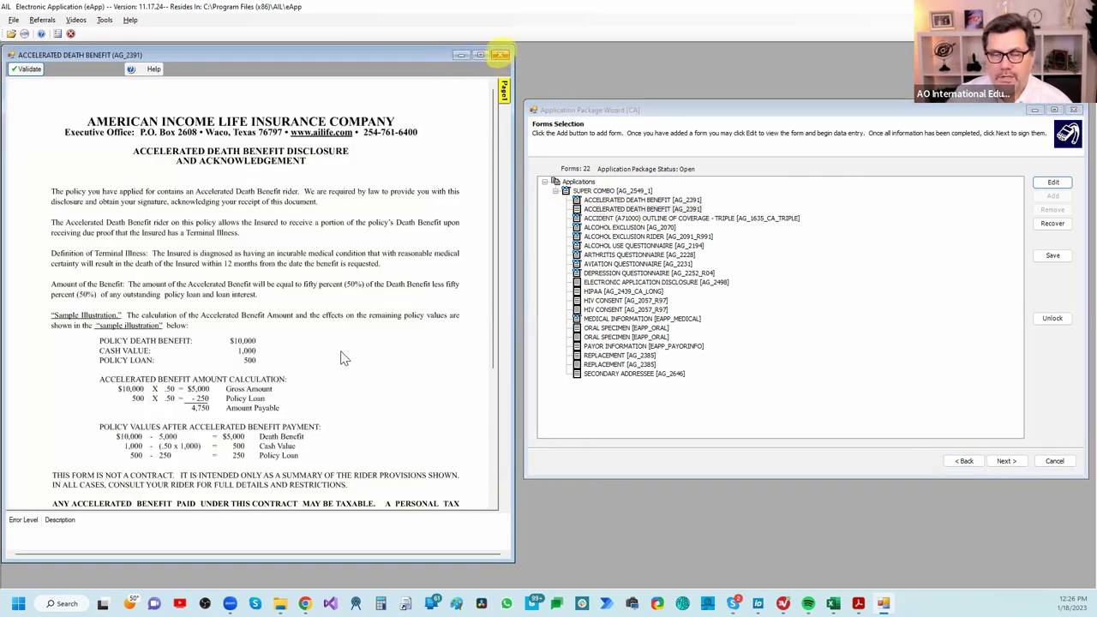
pyautogui.scroll(-3, 340, 367)
pyautogui.scroll(5, 340, 366)
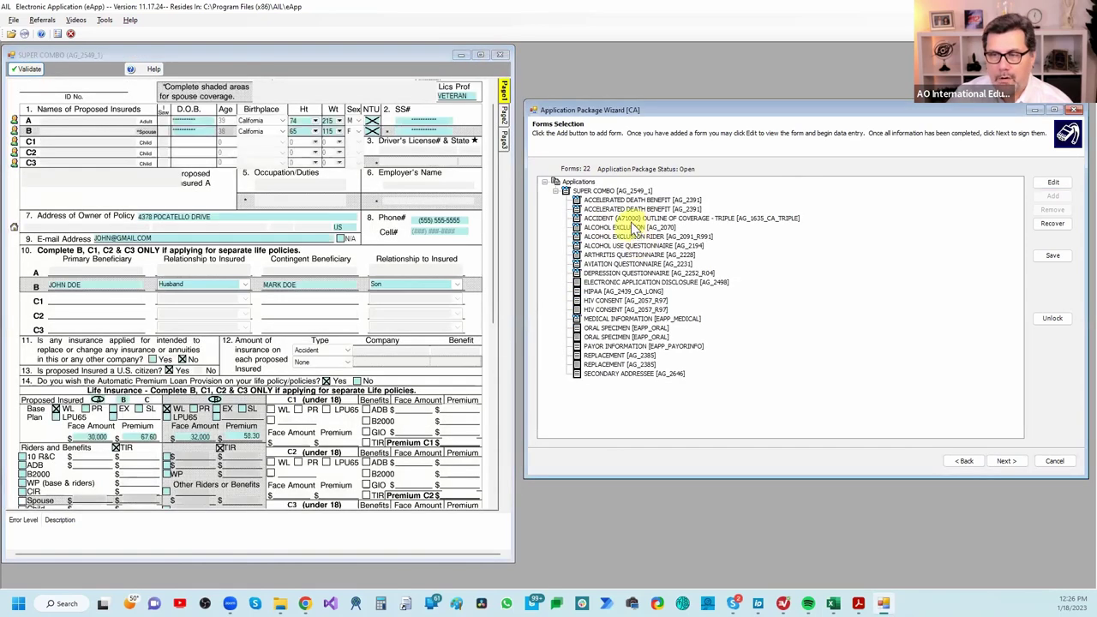
# Review the Electronic Application Disclosure form and close it.
pyautogui.doubleClick(626, 283)
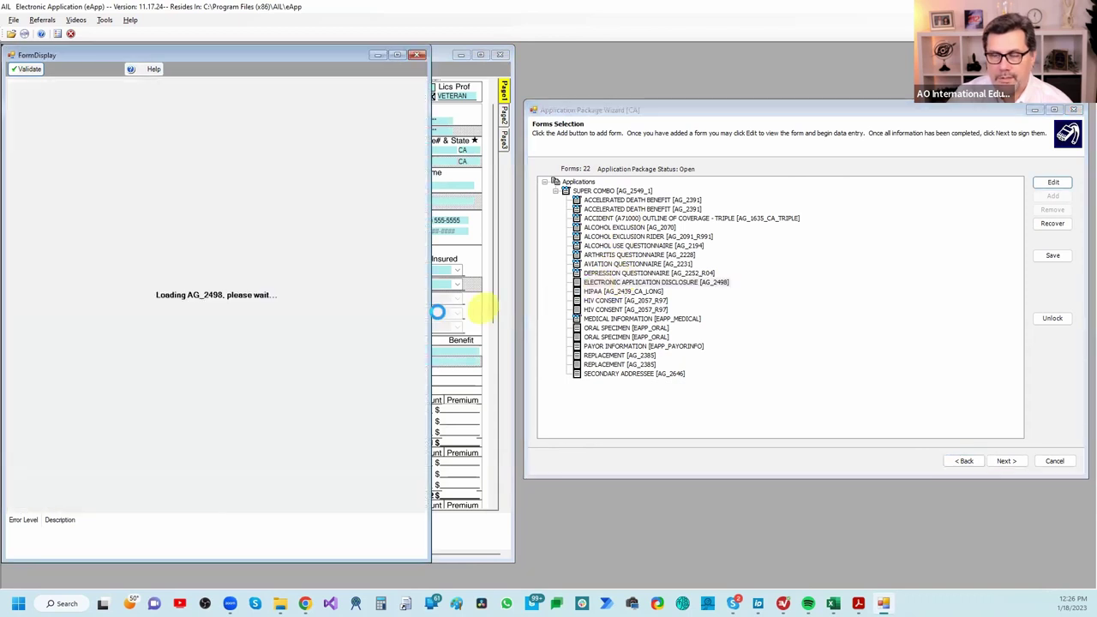
pyautogui.scroll(-3, 320, 342)
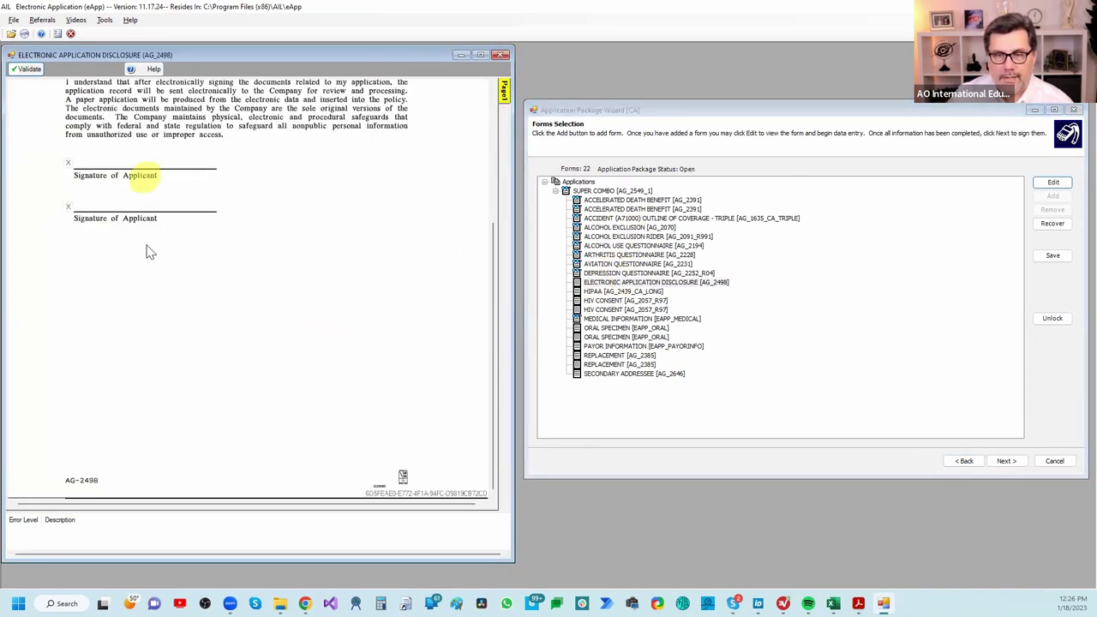
pyautogui.scroll(4, 360, 368)
pyautogui.click(500, 54)
# Review the HIPAA authorization form (AG_2439_CA_LONG) and close it.
pyautogui.doubleClick(619, 292)
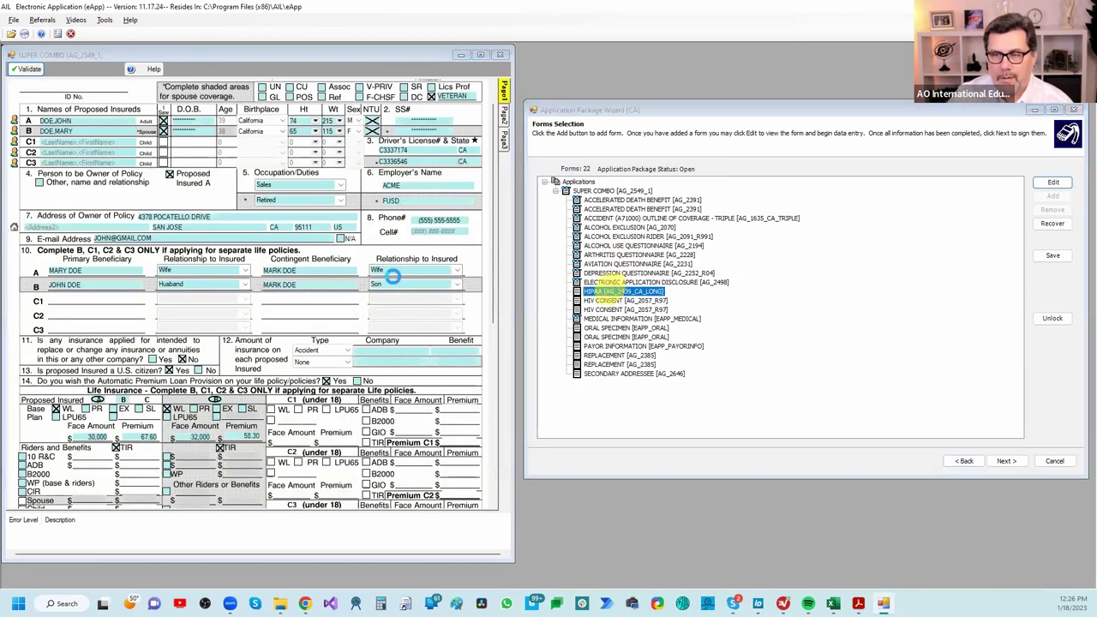
pyautogui.scroll(-4, 335, 265)
pyautogui.scroll(1, 291, 300)
pyautogui.scroll(-1, 271, 319)
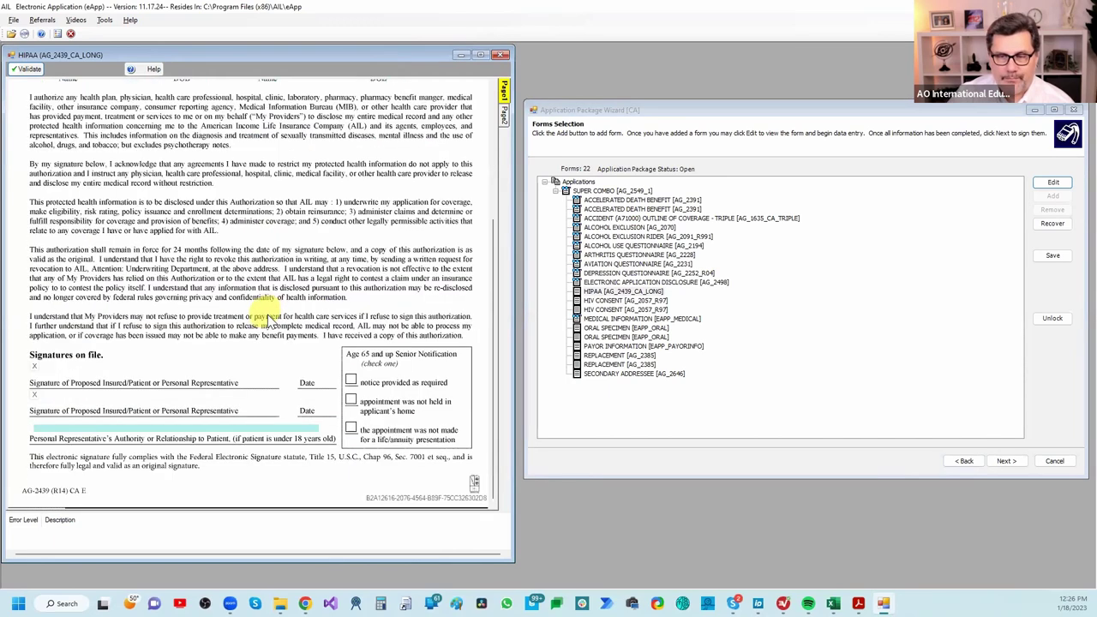
pyautogui.scroll(3, 270, 319)
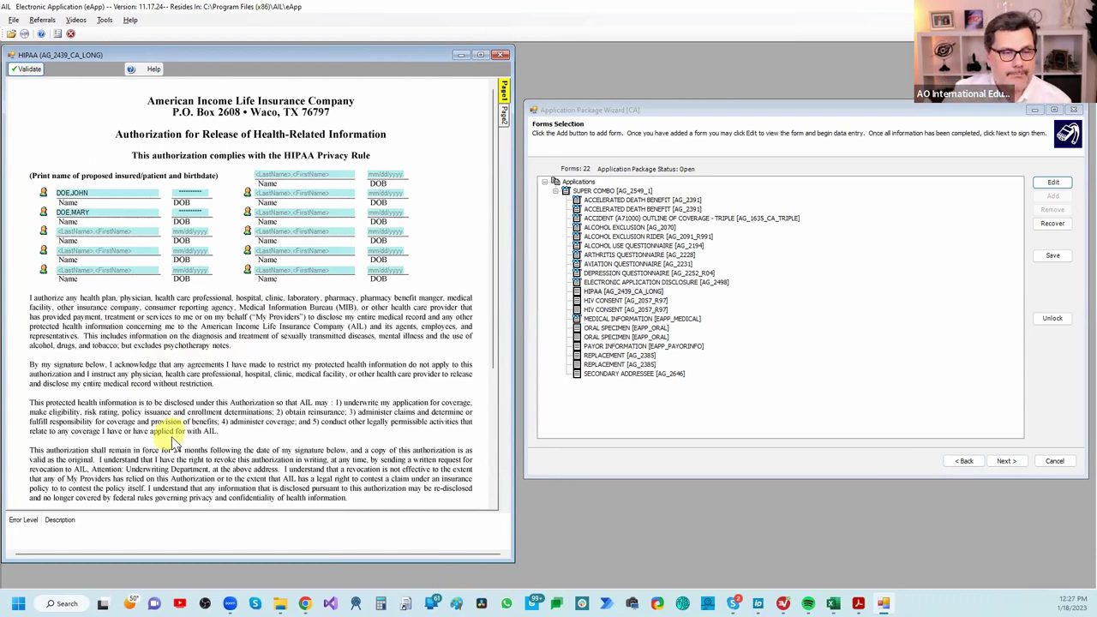
pyautogui.scroll(-3, 172, 441)
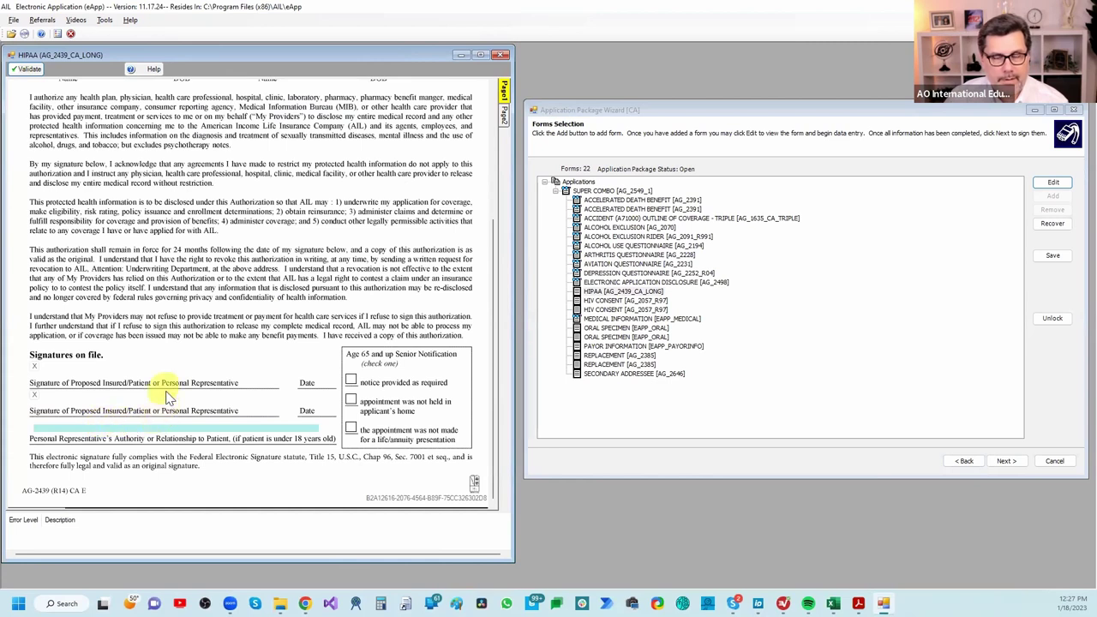
pyautogui.scroll(3, 163, 377)
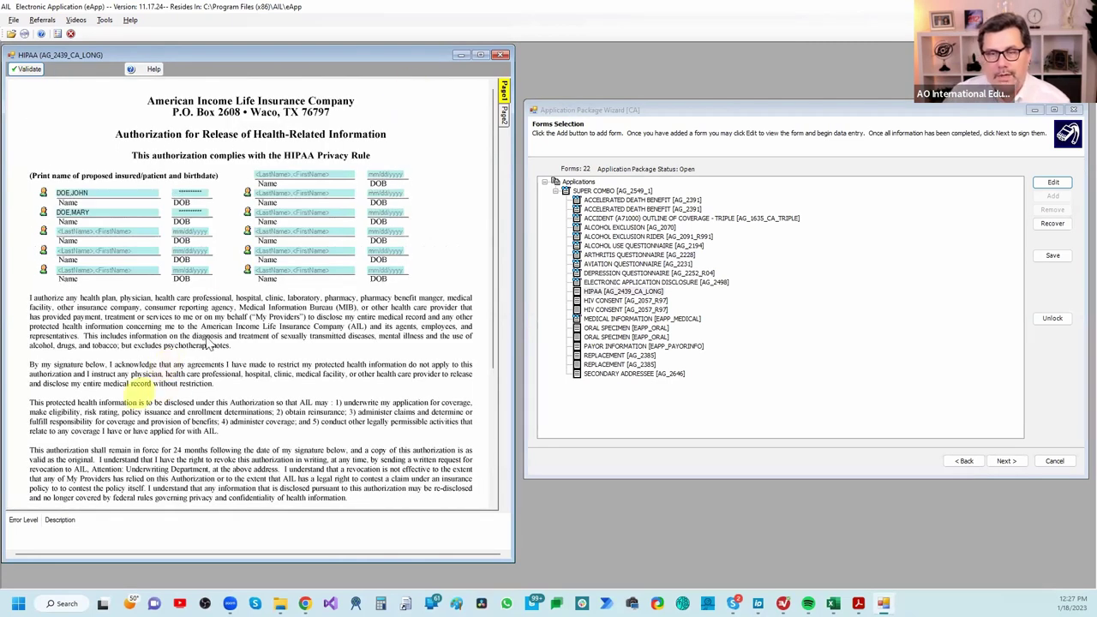
pyautogui.scroll(-2, 140, 387)
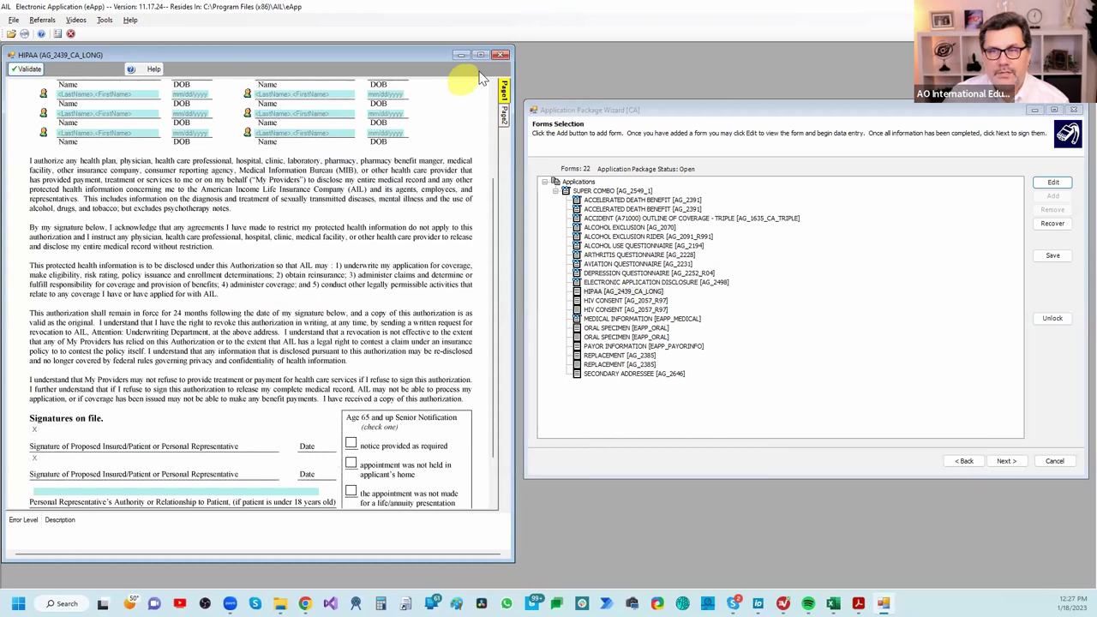
pyautogui.click(502, 56)
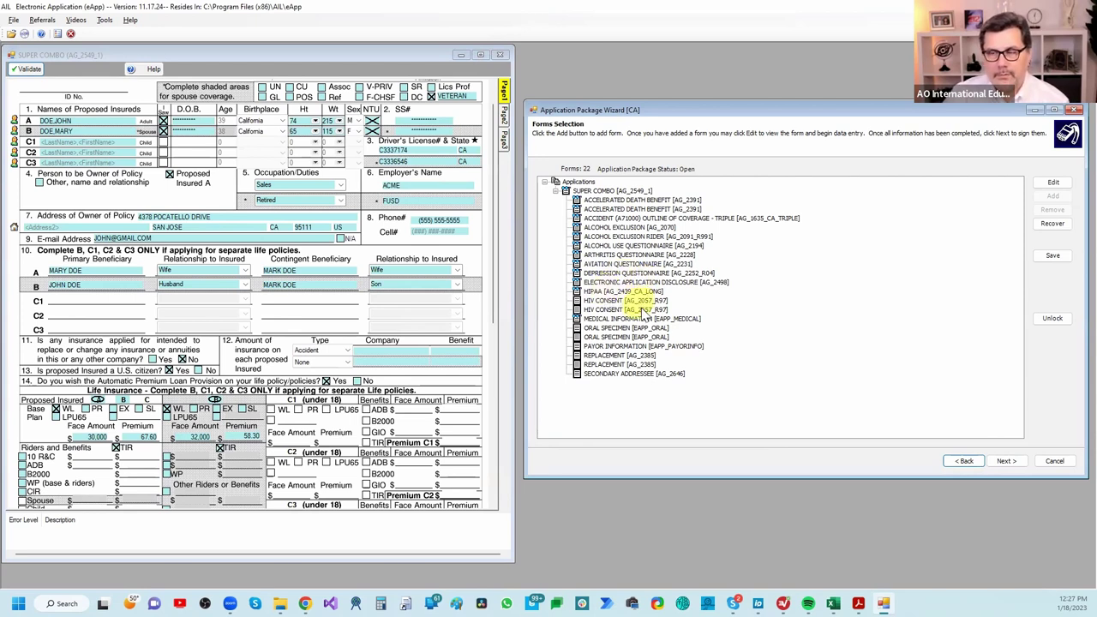
# Read through the first HIV consent form, close it, and open the second HIV consent form (AG_2057_R97).
pyautogui.doubleClick(640, 310)
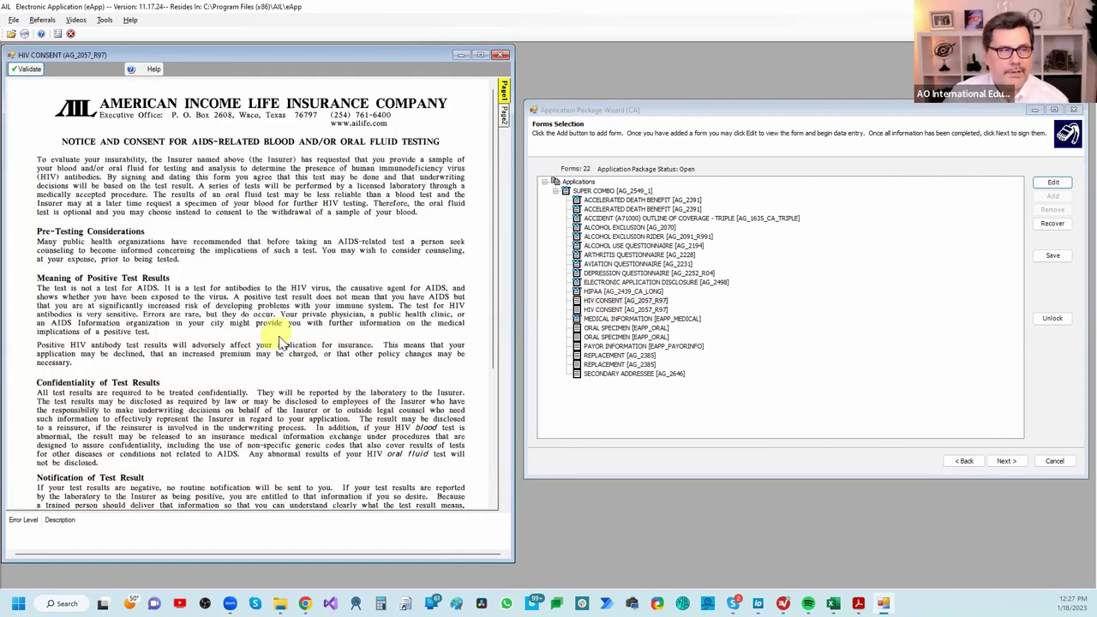
pyautogui.scroll(-2, 280, 341)
pyautogui.scroll(-4, 279, 341)
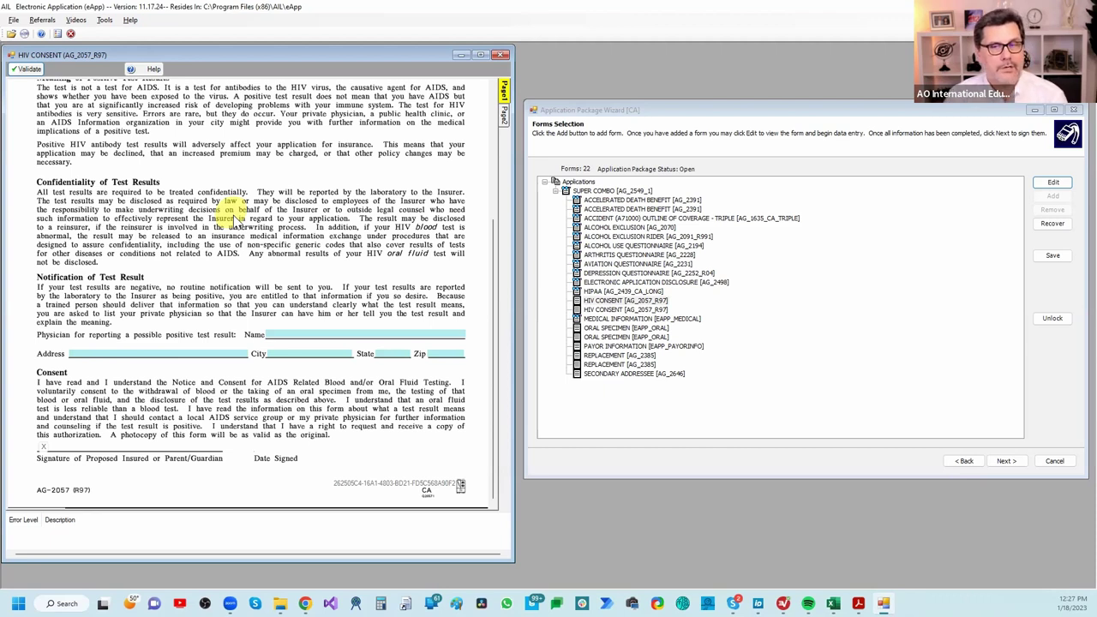
pyautogui.scroll(5, 224, 227)
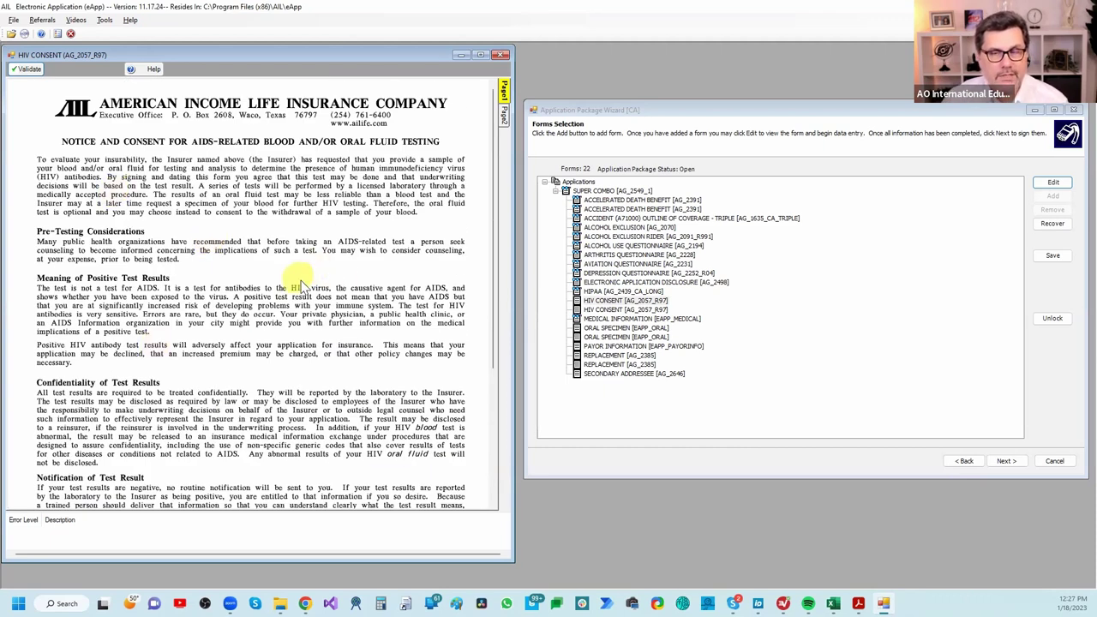
pyautogui.scroll(-5, 300, 284)
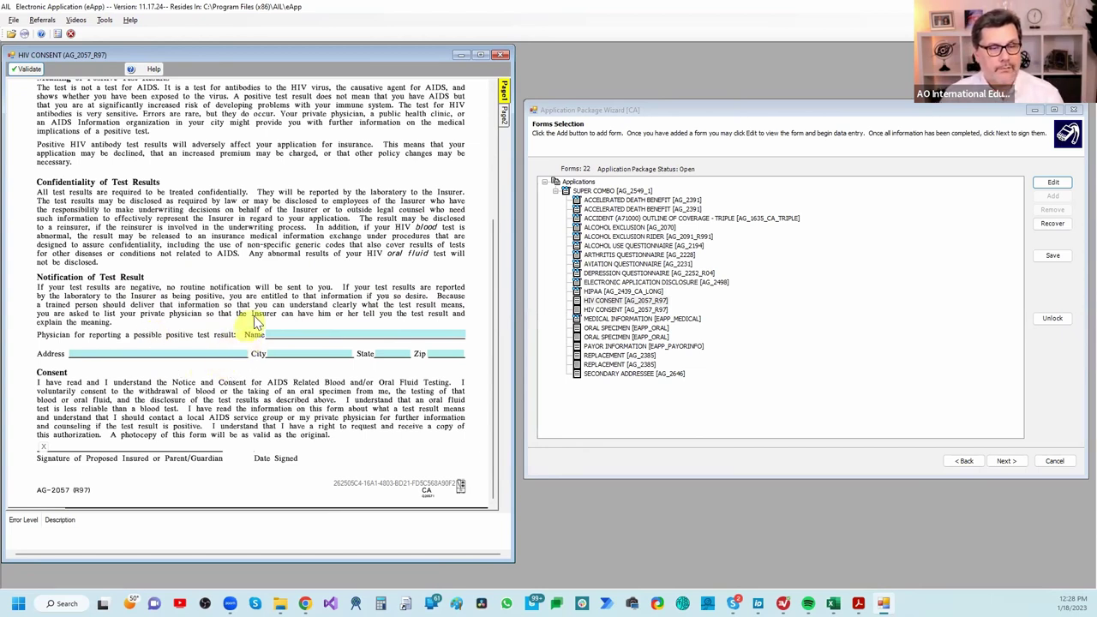
pyautogui.click(501, 57)
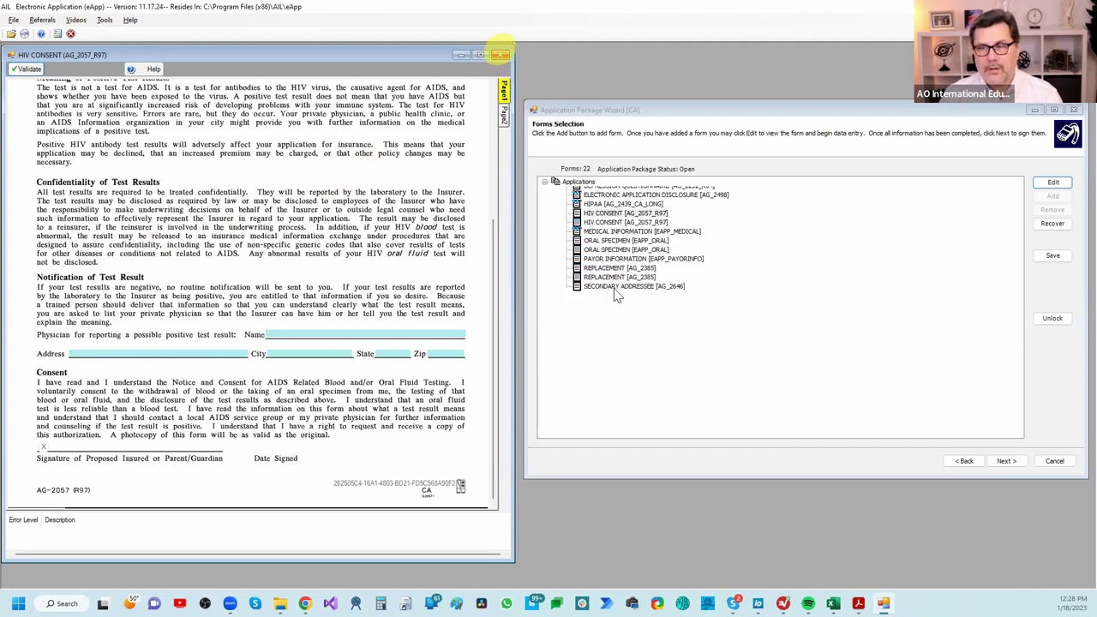
pyautogui.doubleClick(621, 309)
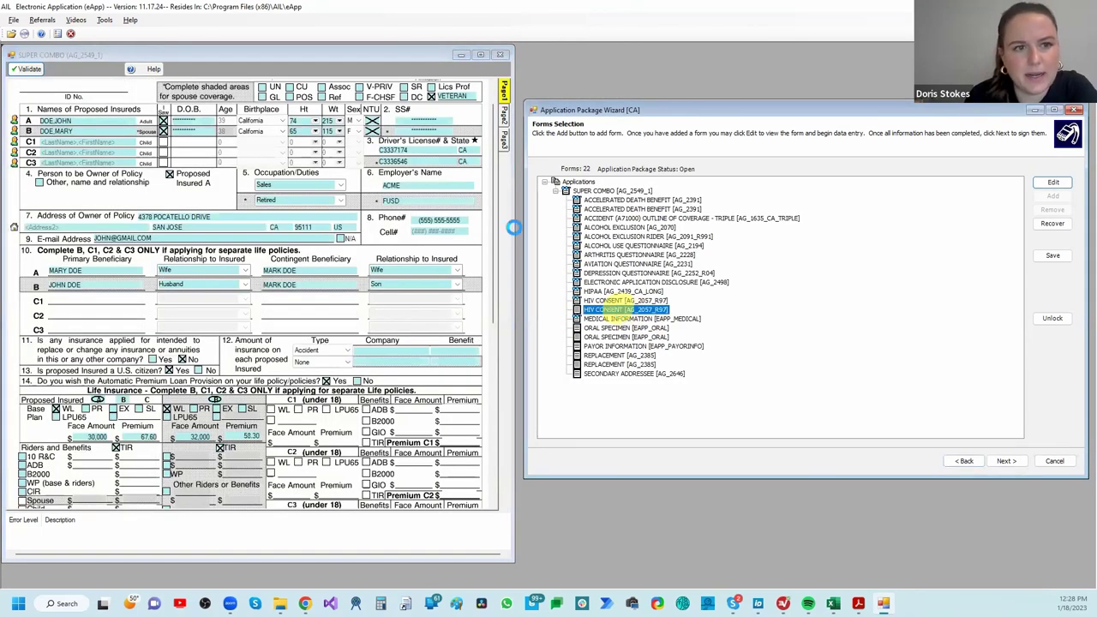
# Close the second HIV consent form and open the first oral specimen form from the tree.
pyautogui.click(500, 55)
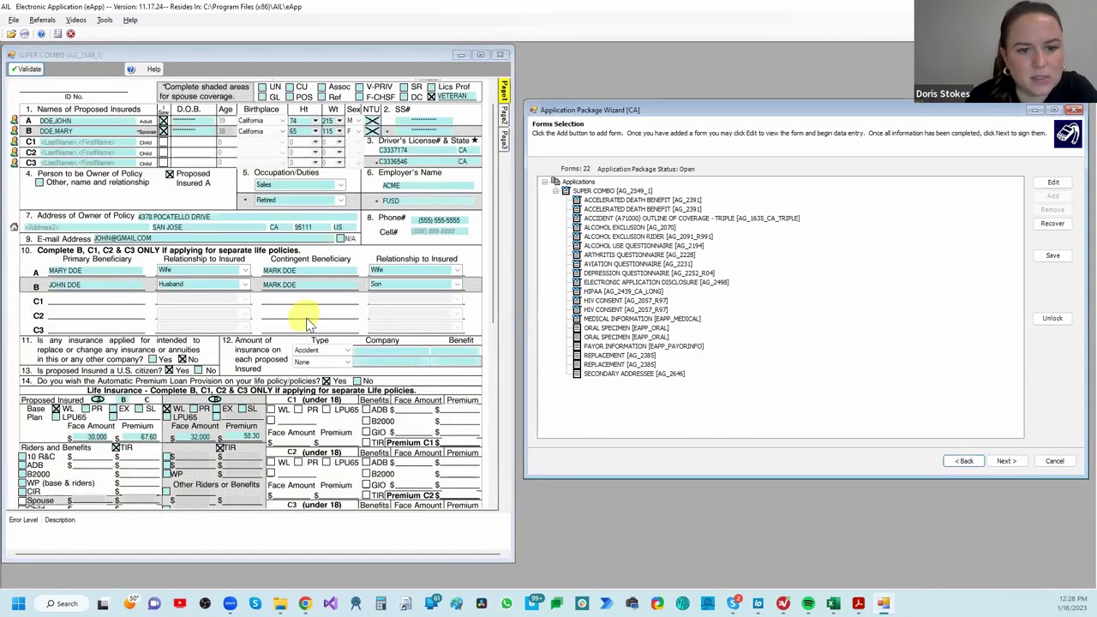
pyautogui.scroll(-2, 309, 321)
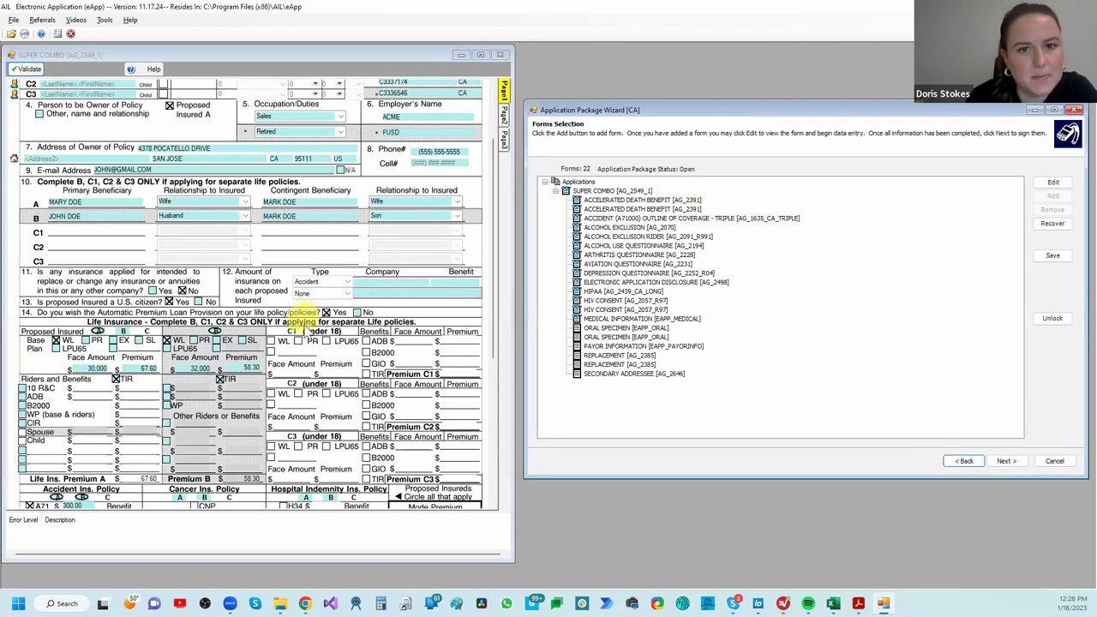
pyautogui.scroll(3, 308, 326)
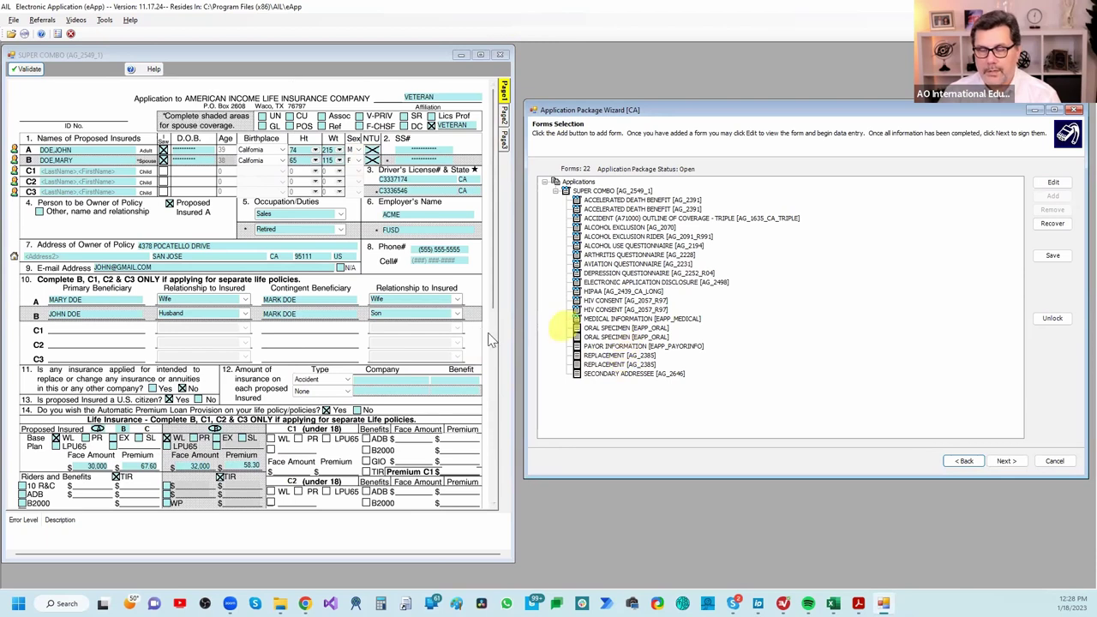
pyautogui.doubleClick(617, 328)
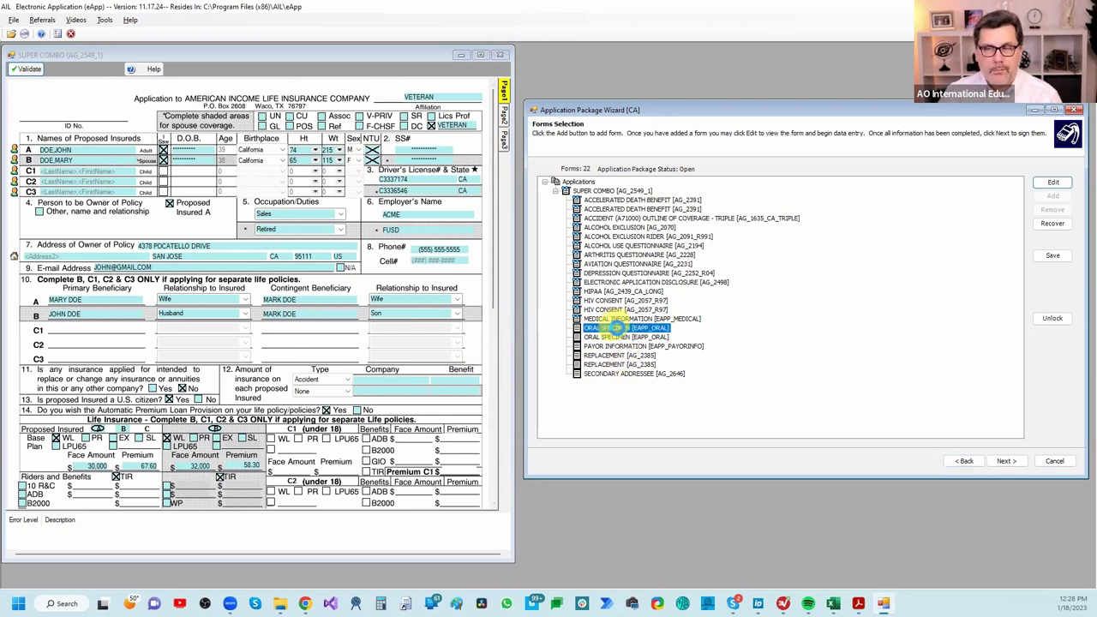
# Enter NA as the kit number on both insureds' oral specimen forms, closing each one.
pyautogui.click(117, 152)
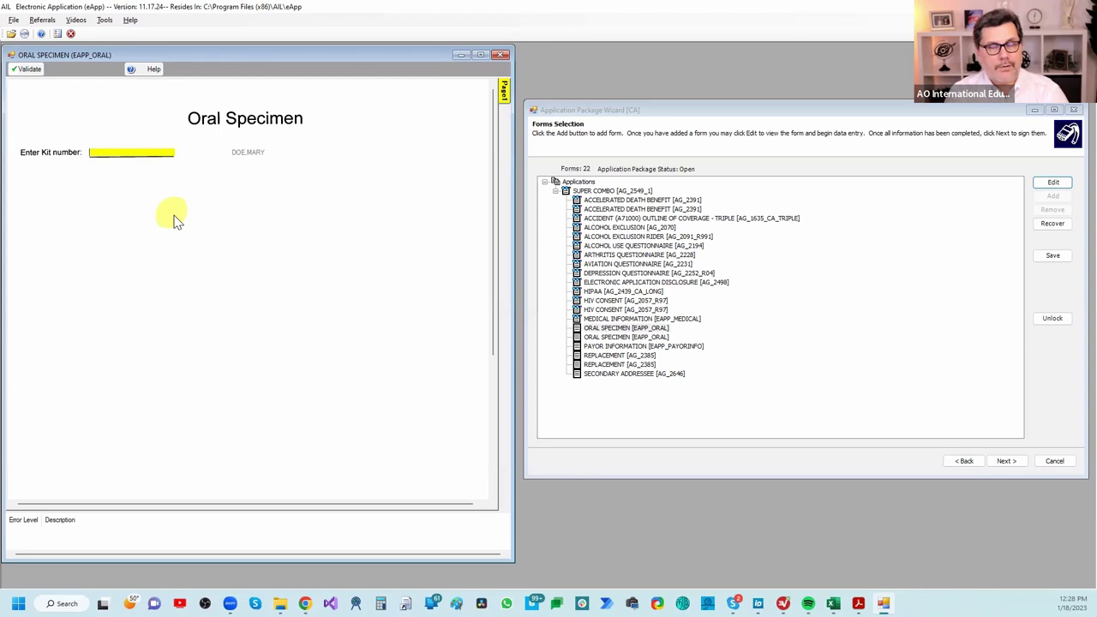
pyautogui.write('NA')
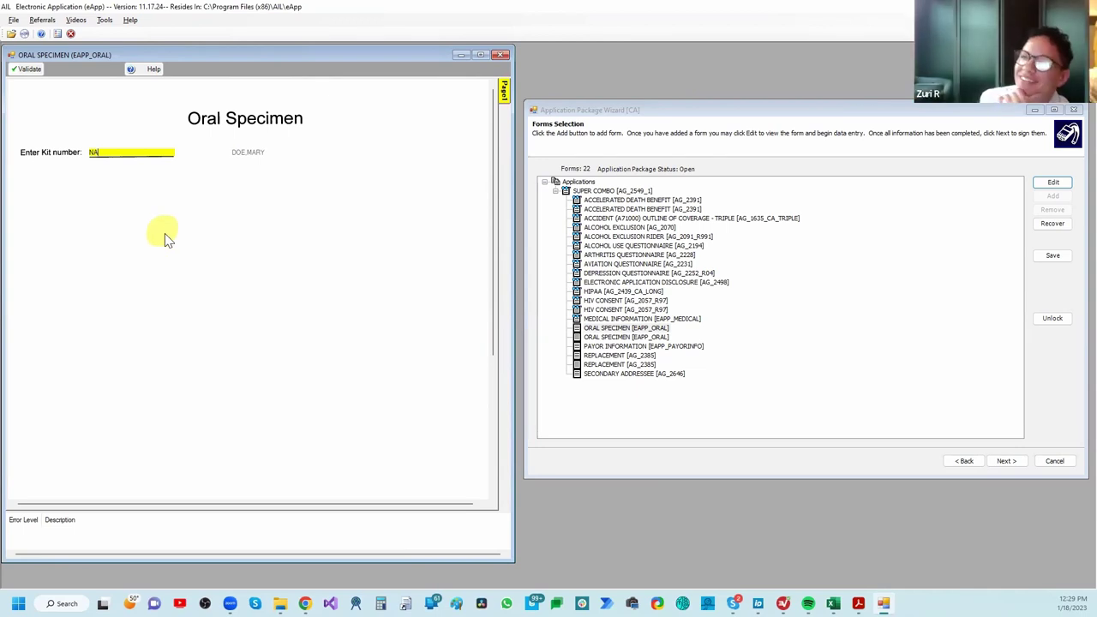
pyautogui.click(500, 56)
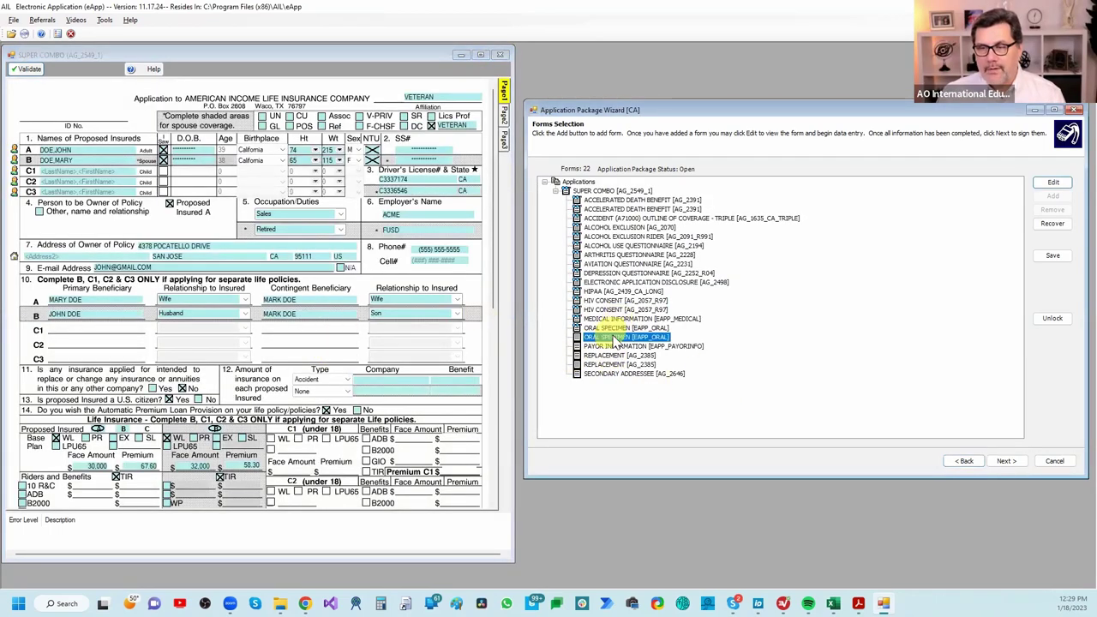
pyautogui.doubleClick(612, 336)
pyautogui.click(99, 152)
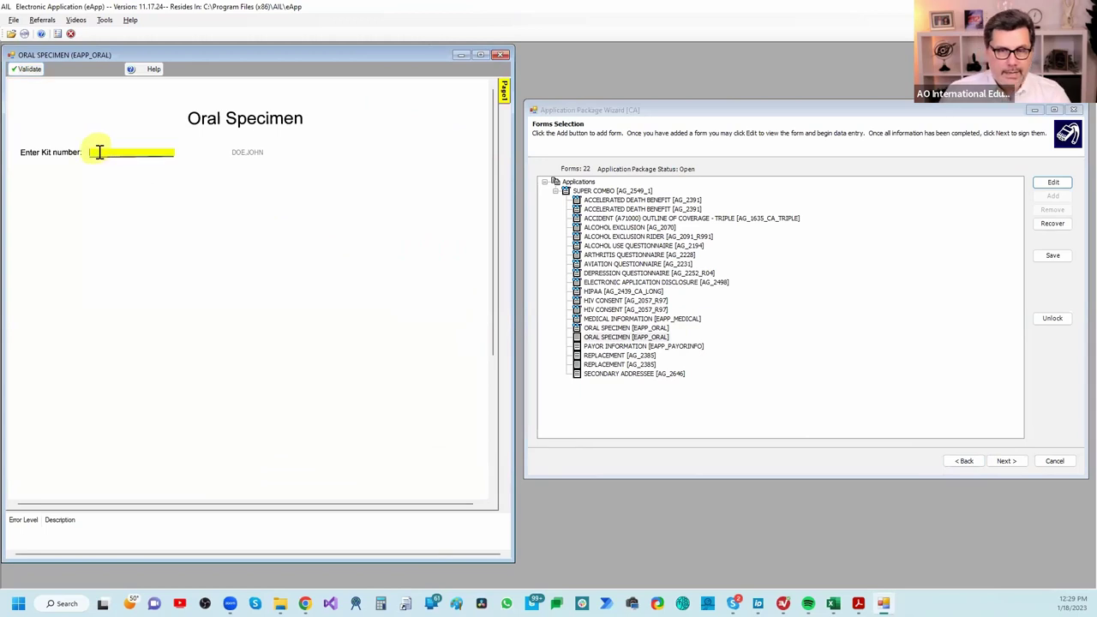
pyautogui.write('NA')
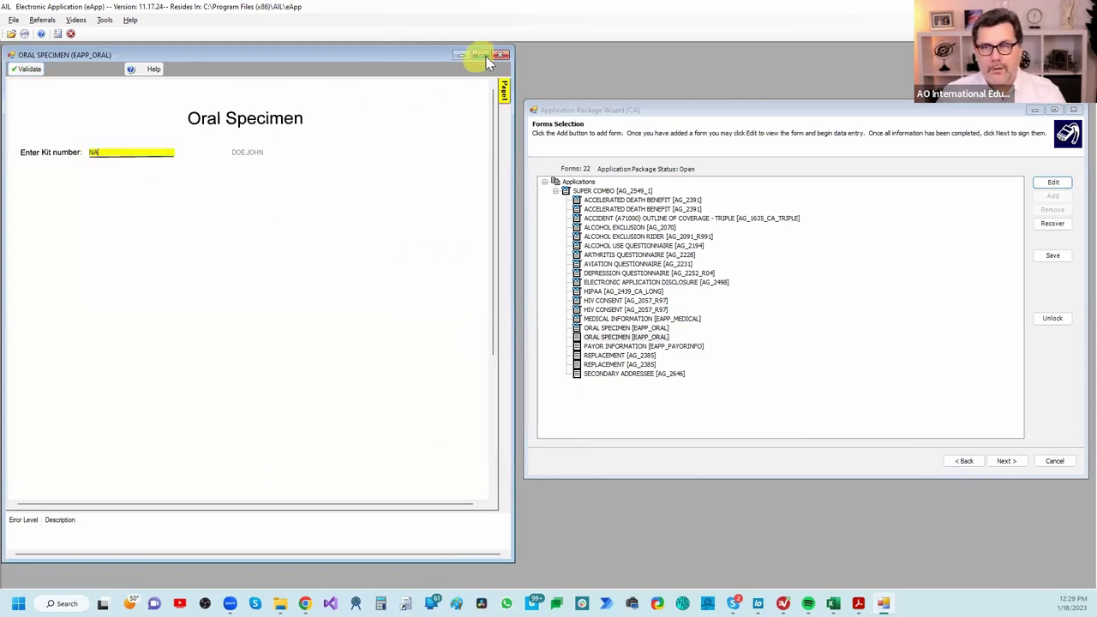
pyautogui.click(501, 55)
pyautogui.click(606, 345)
pyautogui.doubleClick(607, 345)
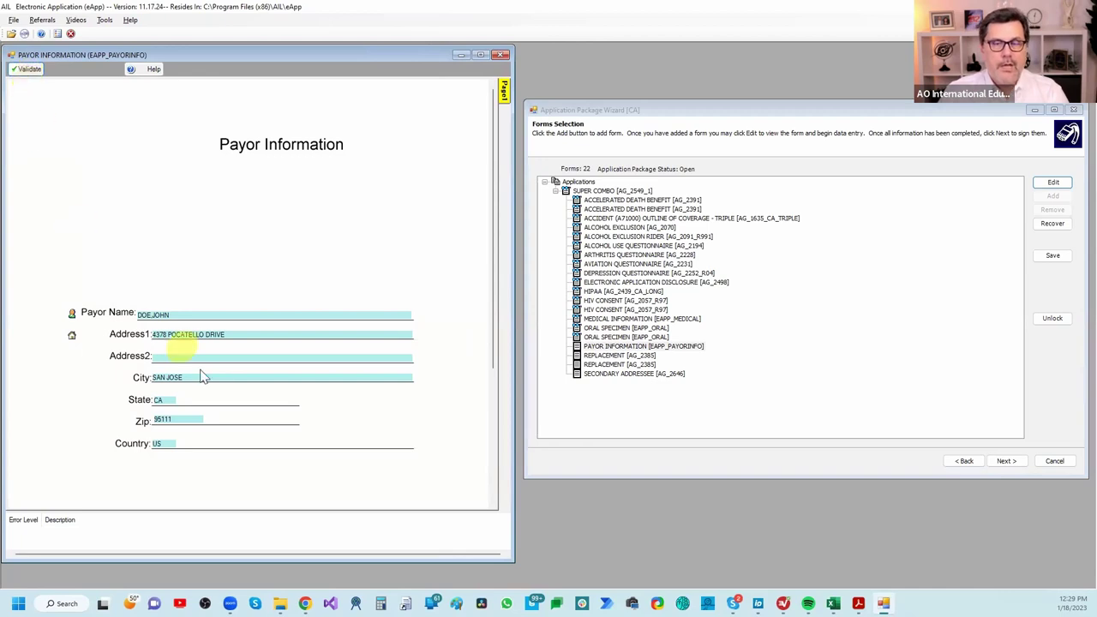
# Validate the Payor Information form, acknowledge the no-errors message, and close it.
pyautogui.click(26, 68)
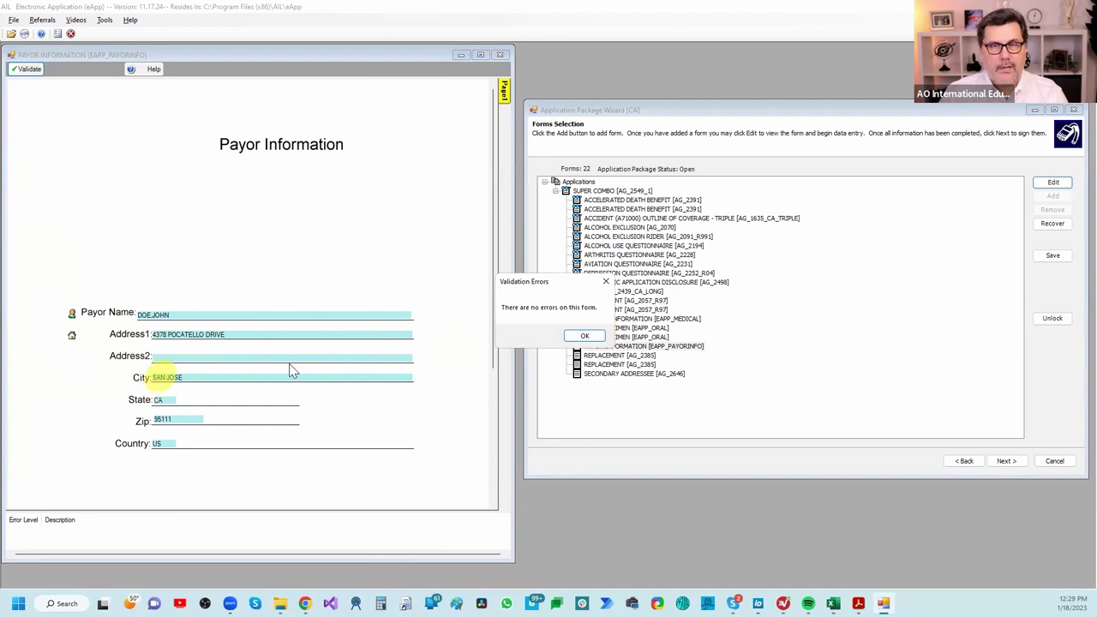
pyautogui.click(584, 335)
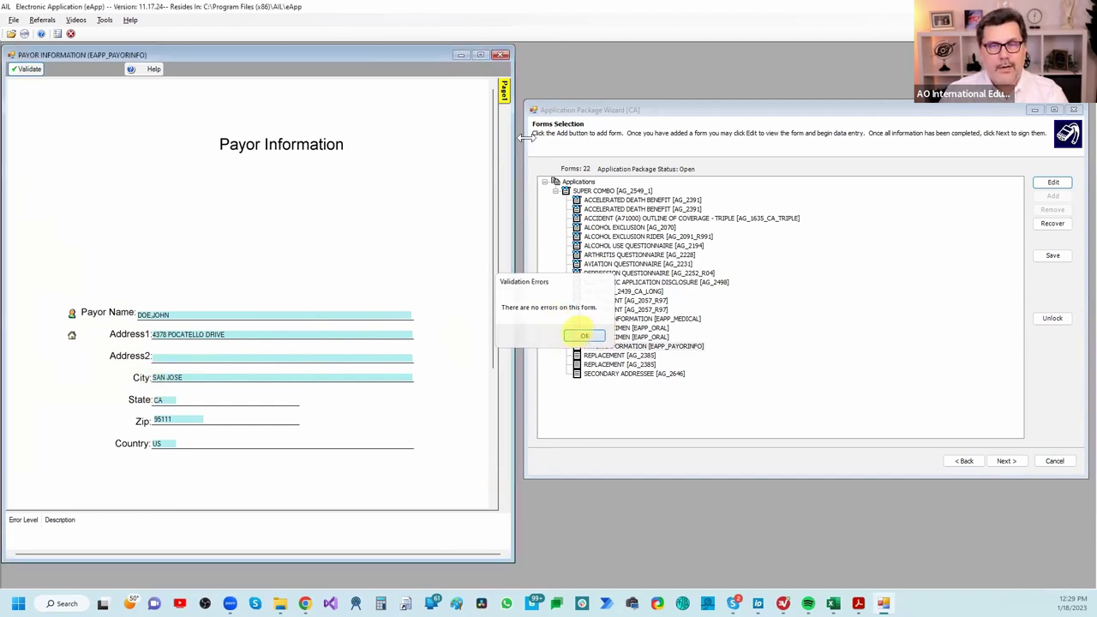
pyautogui.click(503, 58)
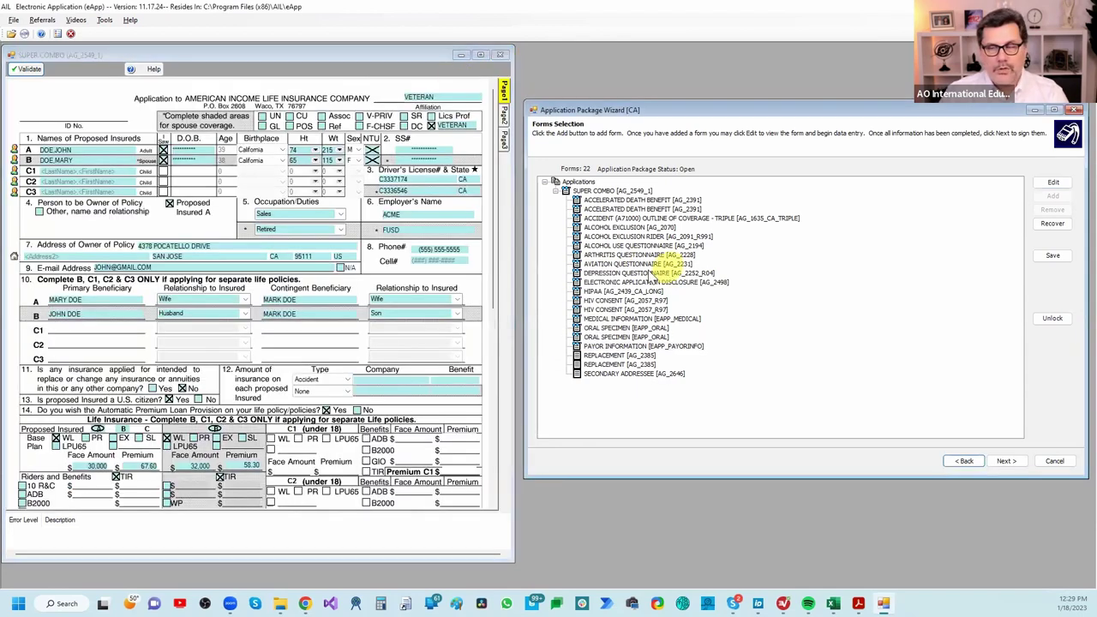
# Mark no existing life policies on the first Replacement form, then review and close the second.
pyautogui.doubleClick(620, 355)
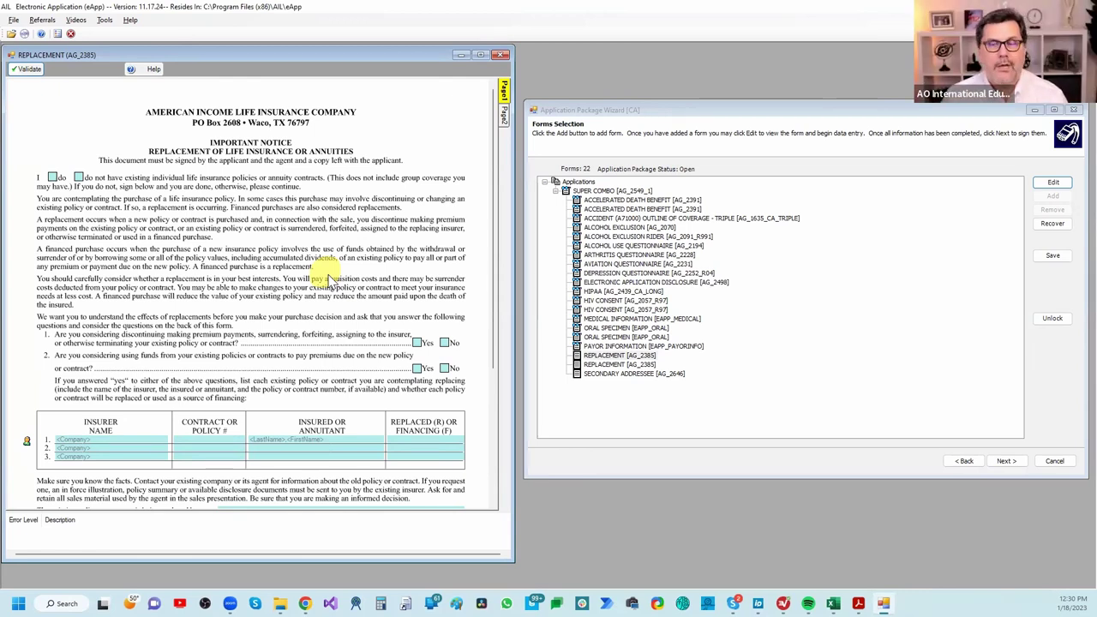
pyautogui.scroll(-5, 330, 281)
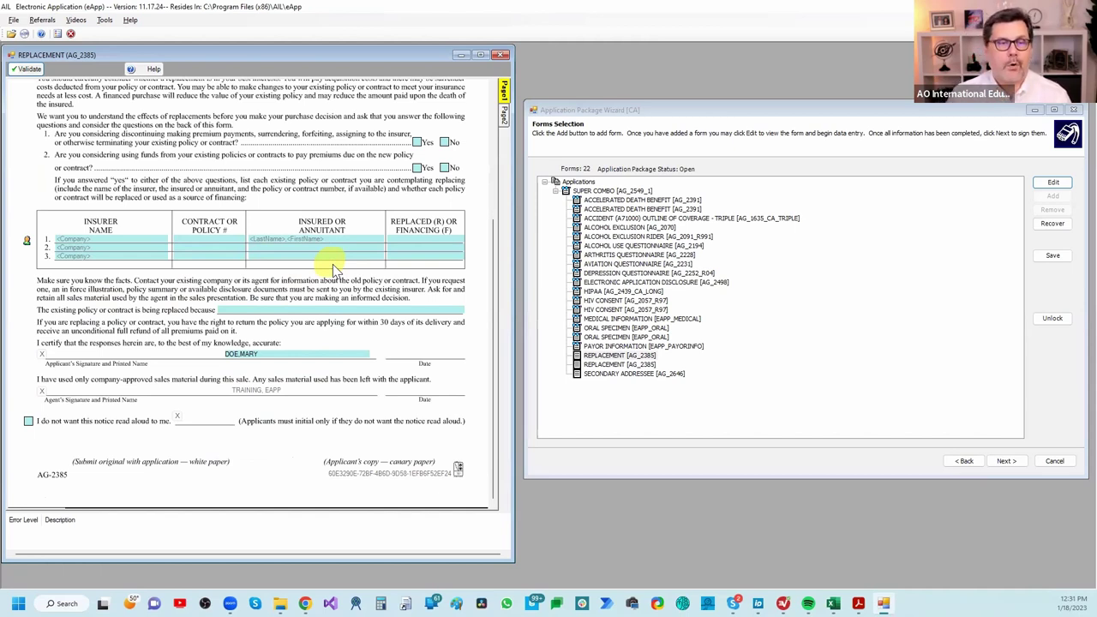
pyautogui.scroll(5, 442, 279)
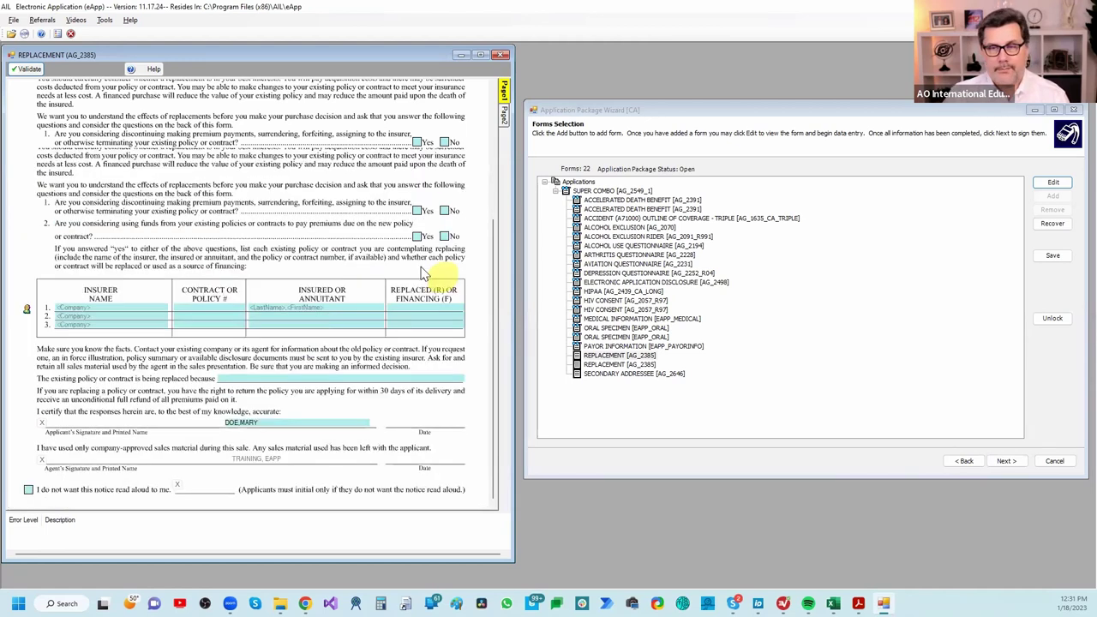
pyautogui.click(78, 177)
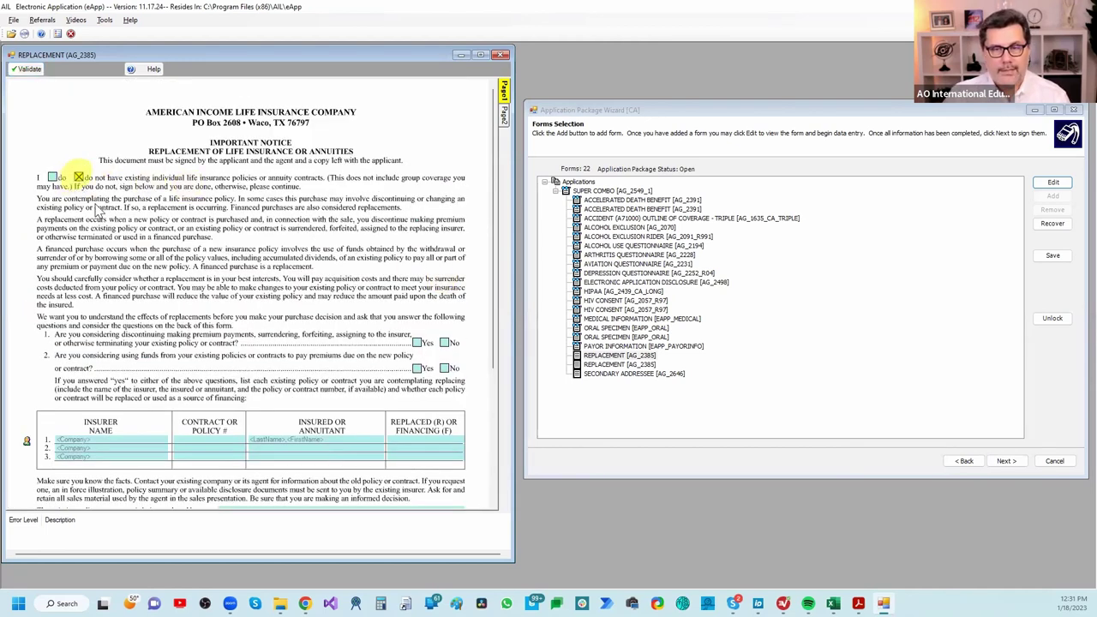
pyautogui.scroll(-3, 103, 233)
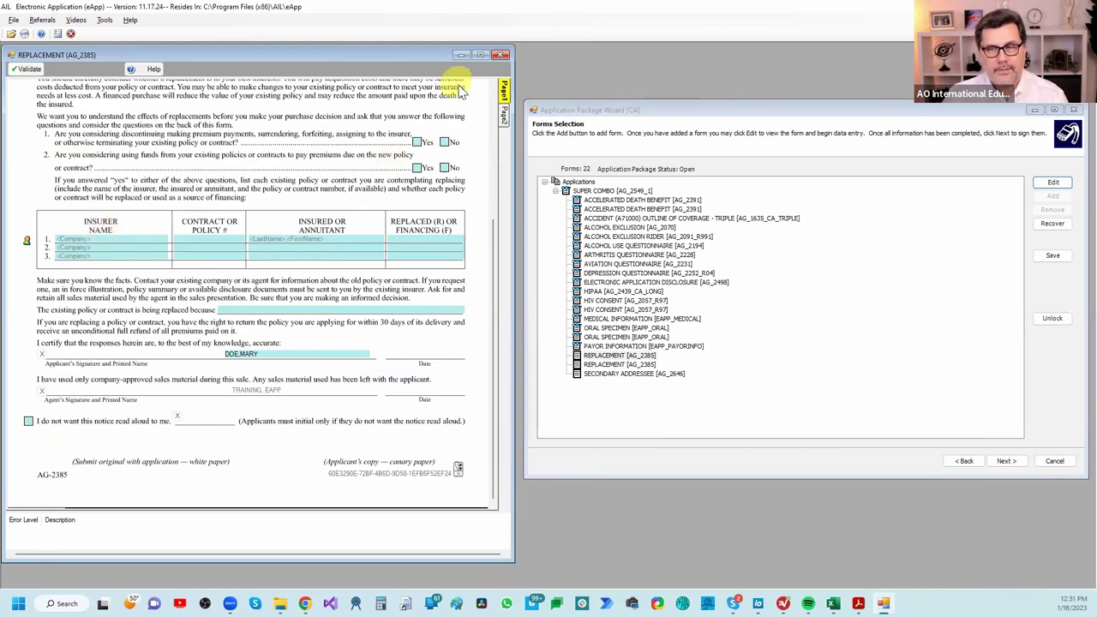
pyautogui.click(502, 54)
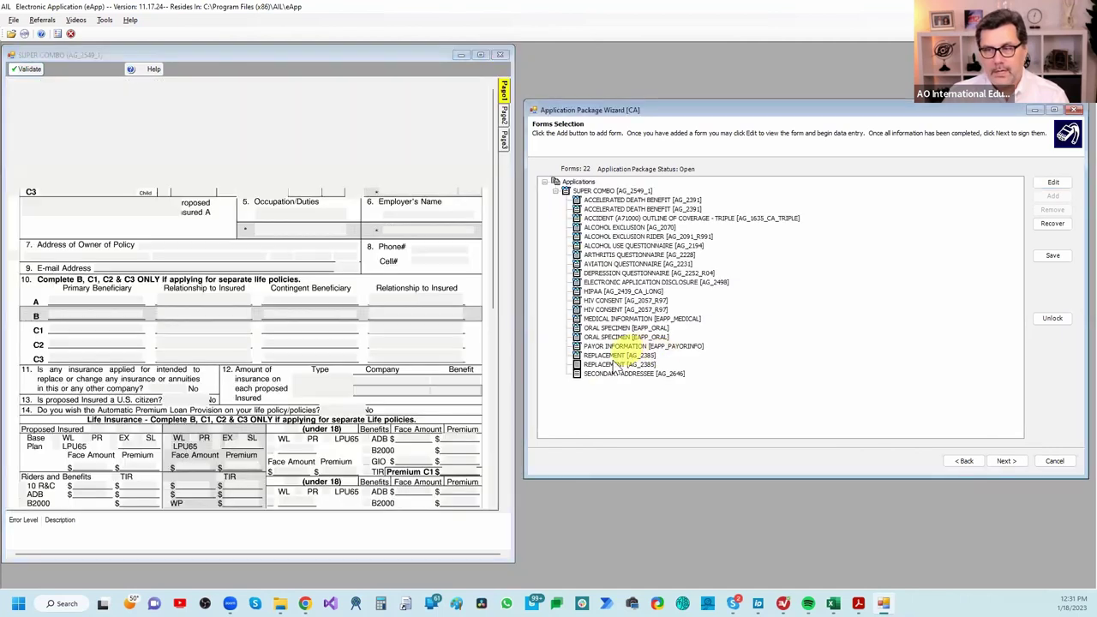
pyautogui.doubleClick(615, 364)
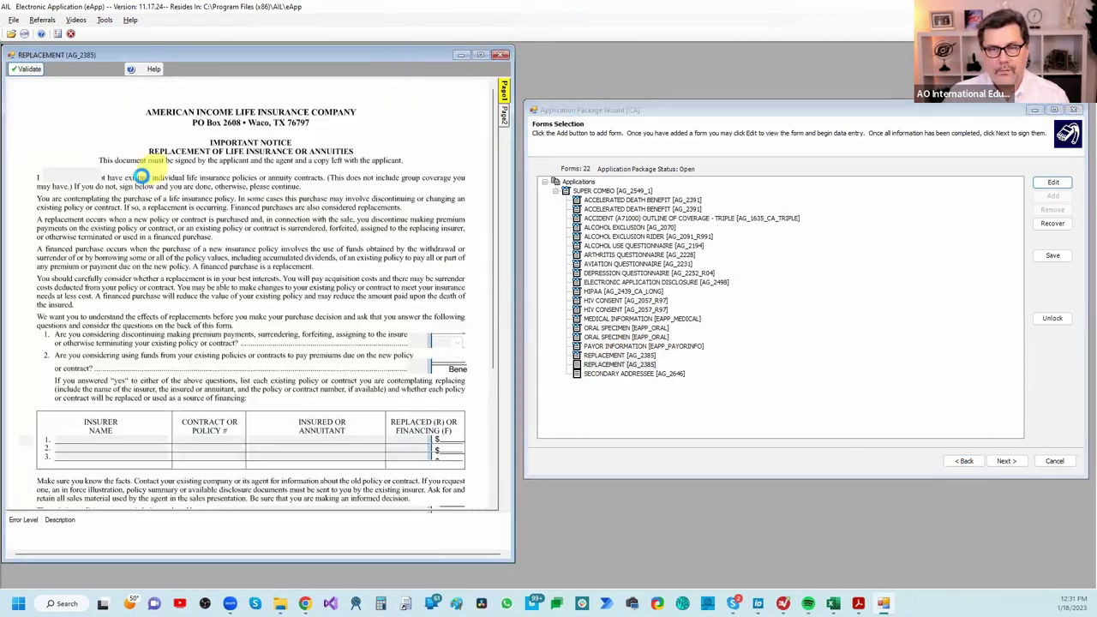
pyautogui.click(501, 54)
# Open the Secondary Addressee form and enter the addressee's first and last name, correcting autofill.
pyautogui.doubleClick(629, 375)
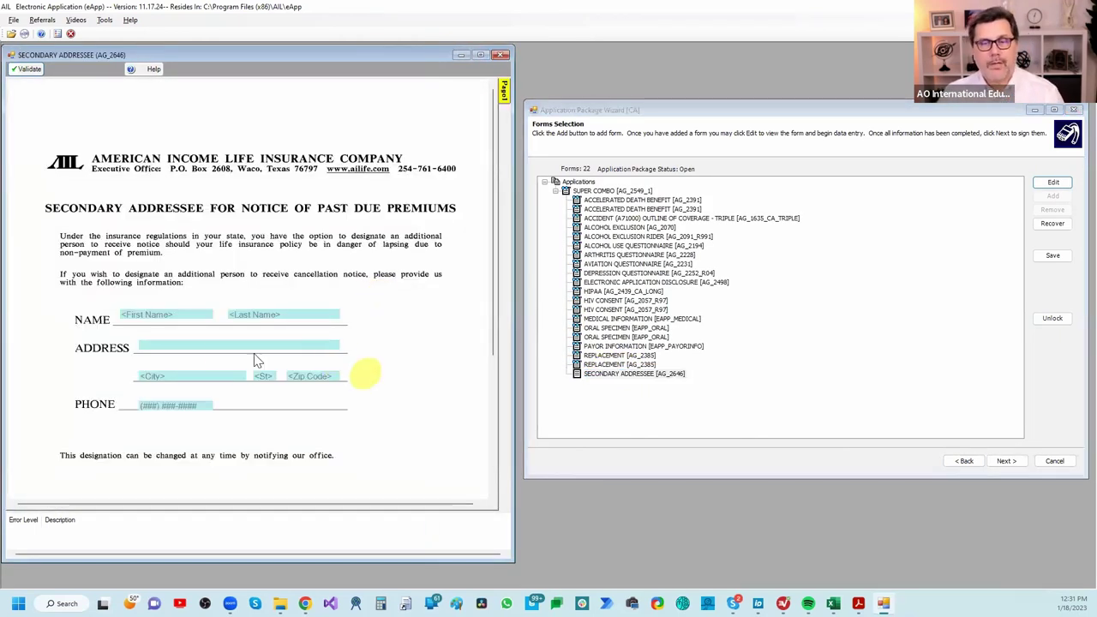
pyautogui.click(180, 313)
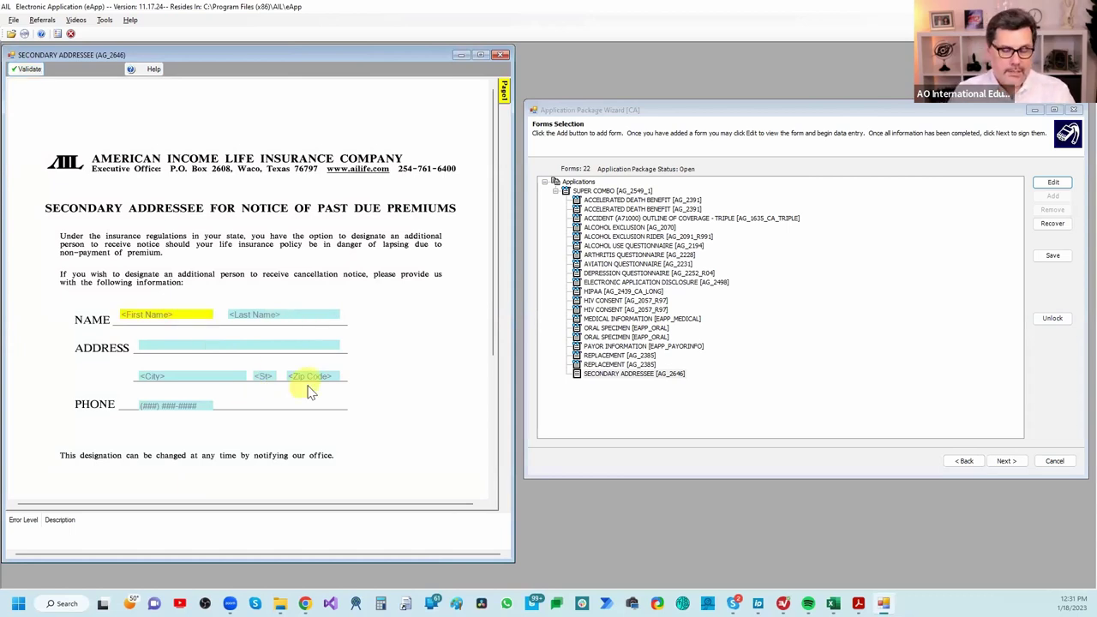
pyautogui.write('JOHN')
pyautogui.press('BackSpace')
pyautogui.press('BackSpace')
pyautogui.press('BackSpace')
pyautogui.press('BackSpace')
pyautogui.press('BackSpace')
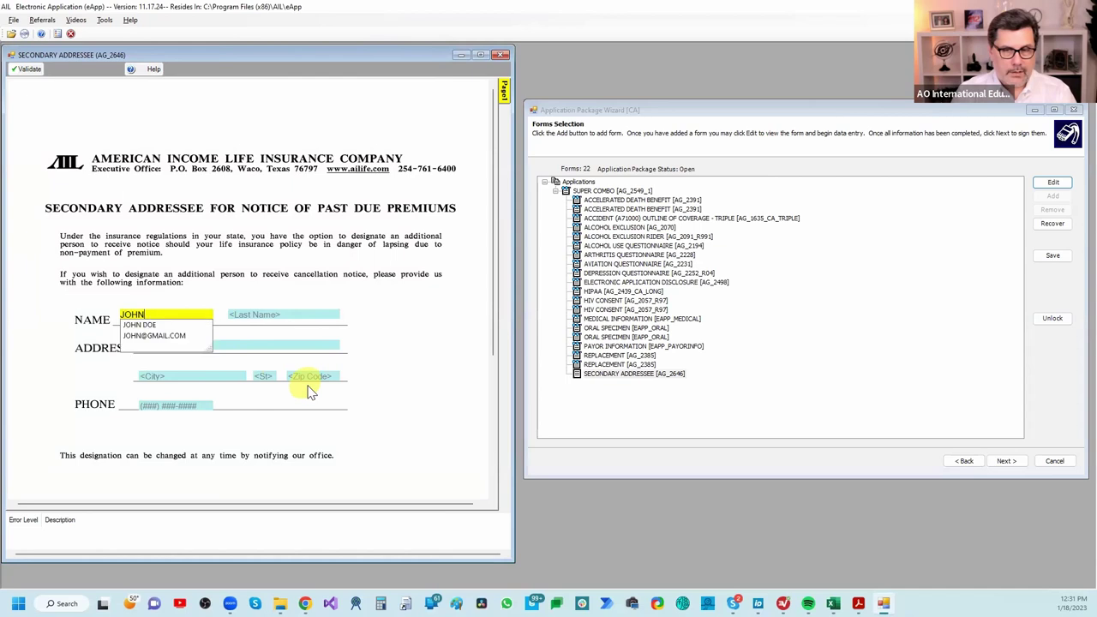
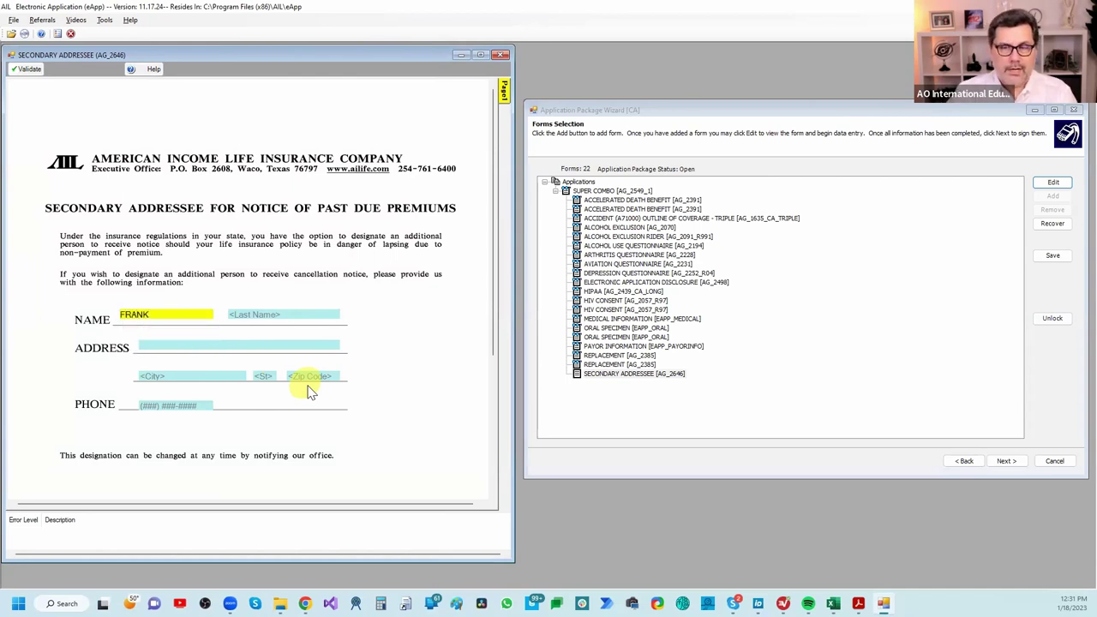
pyautogui.click(267, 317)
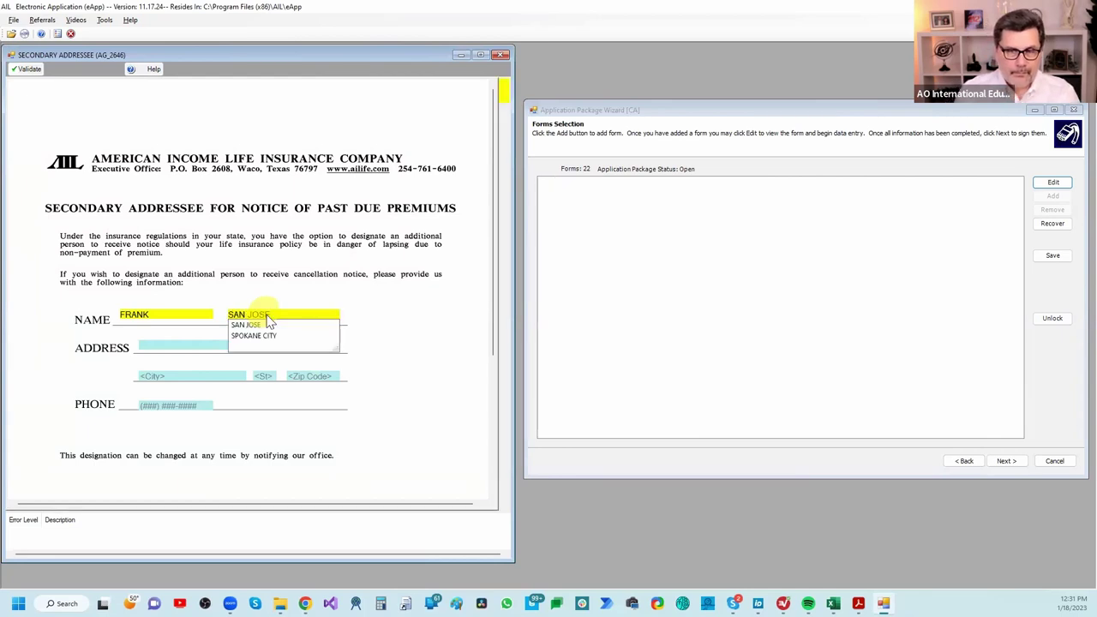
pyautogui.moveTo(278, 314); pyautogui.dragTo(221, 316)
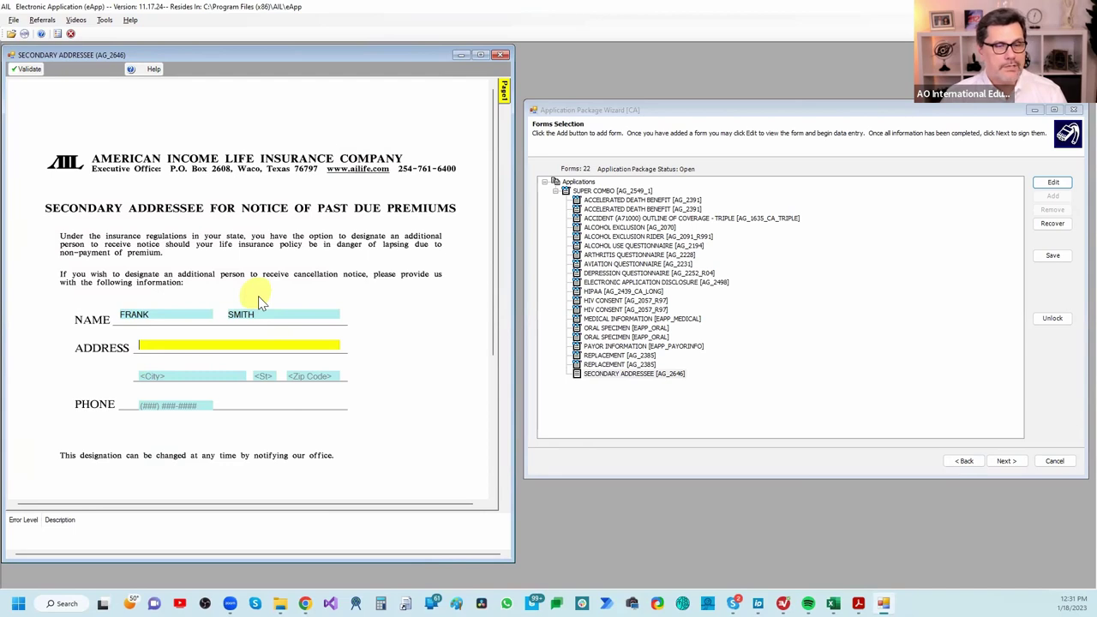
# Fill in the addressee's street address, city, state, ZIP code and phone number.
pyautogui.write('ADSFADSF')
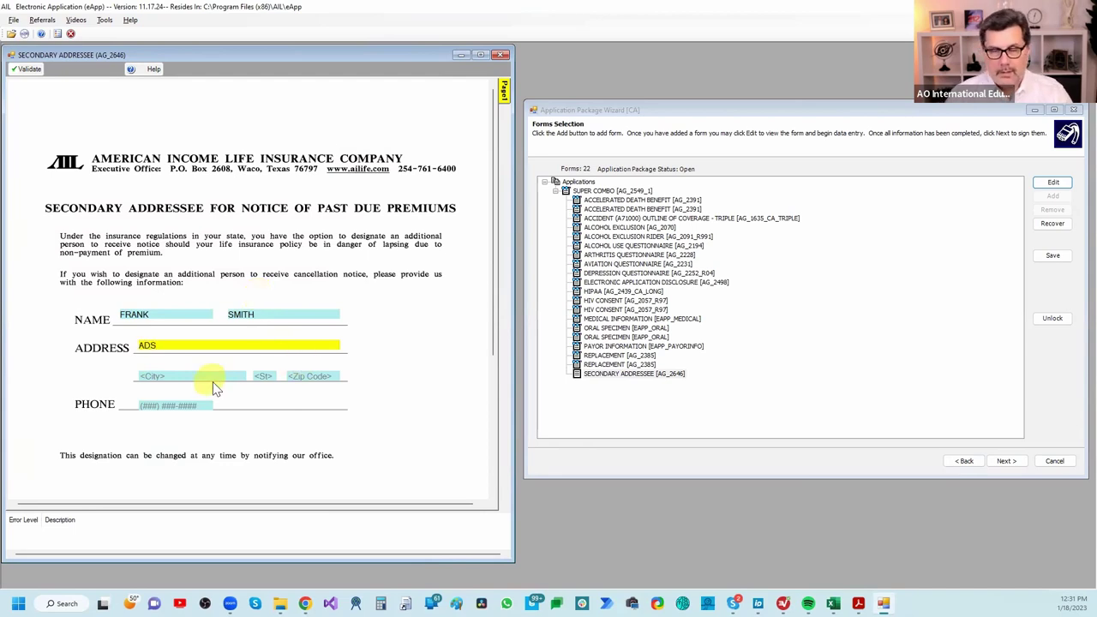
pyautogui.click(177, 380)
pyautogui.write('SAN JOSE')
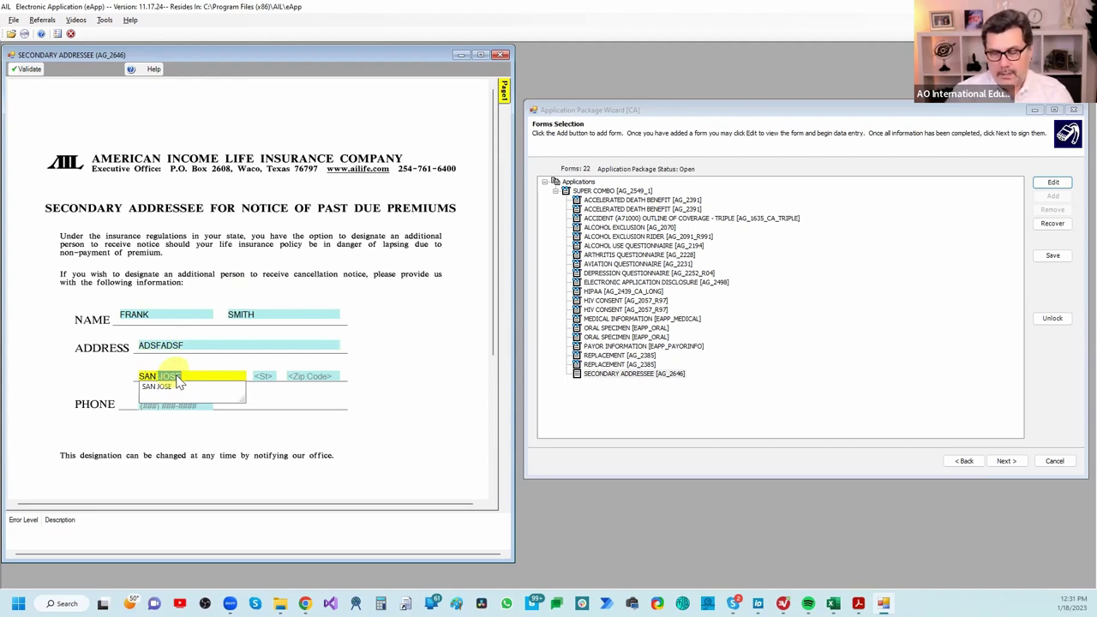
pyautogui.click(257, 382)
pyautogui.write('CA')
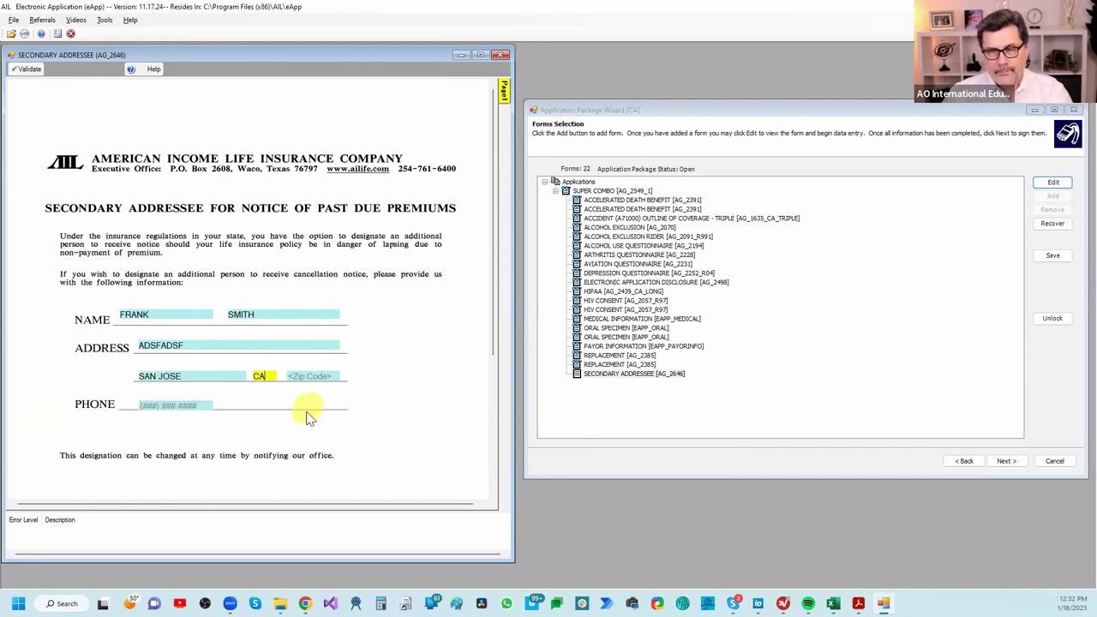
pyautogui.click(315, 387)
pyautogui.write('95111')
pyautogui.click(172, 406)
pyautogui.write('408')
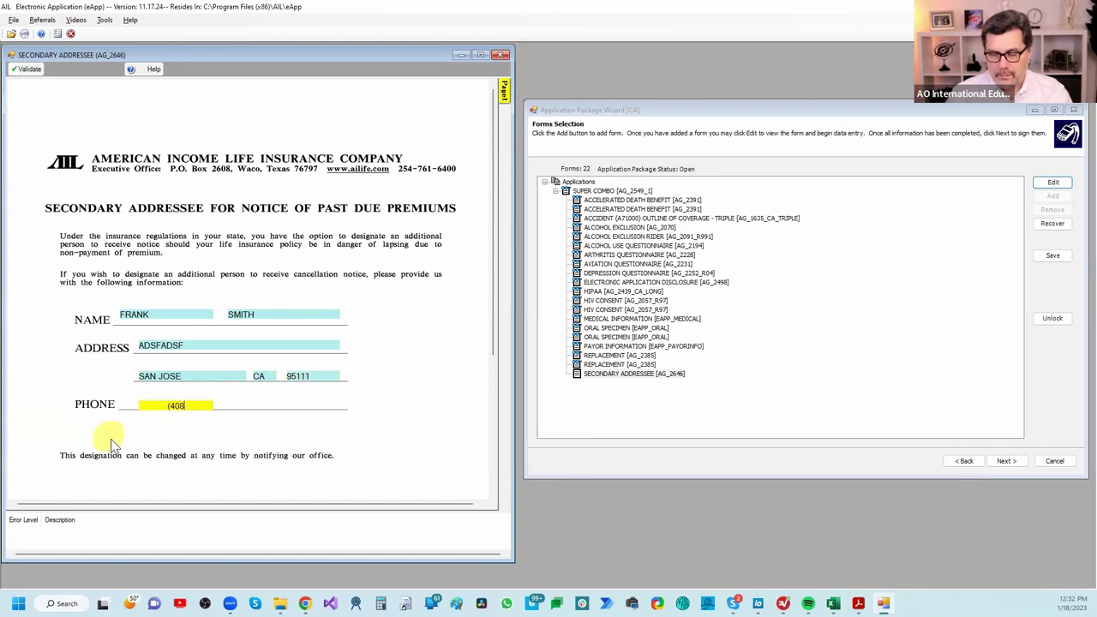
pyautogui.write(') 555-1212')
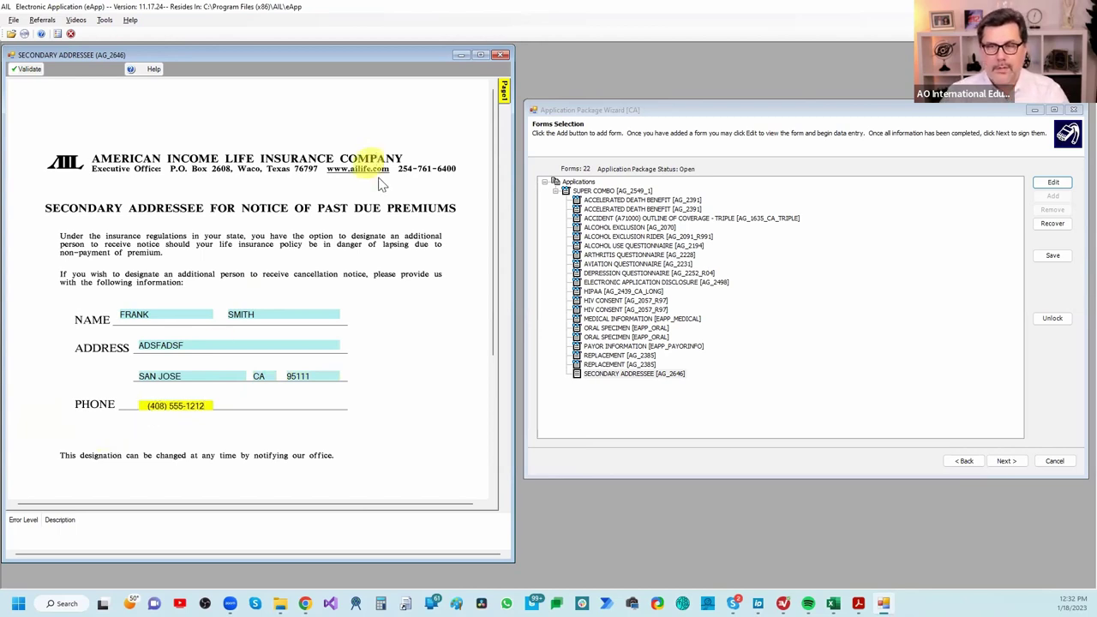
# Validate the Secondary Addressee form with no errors and close it.
pyautogui.click(26, 69)
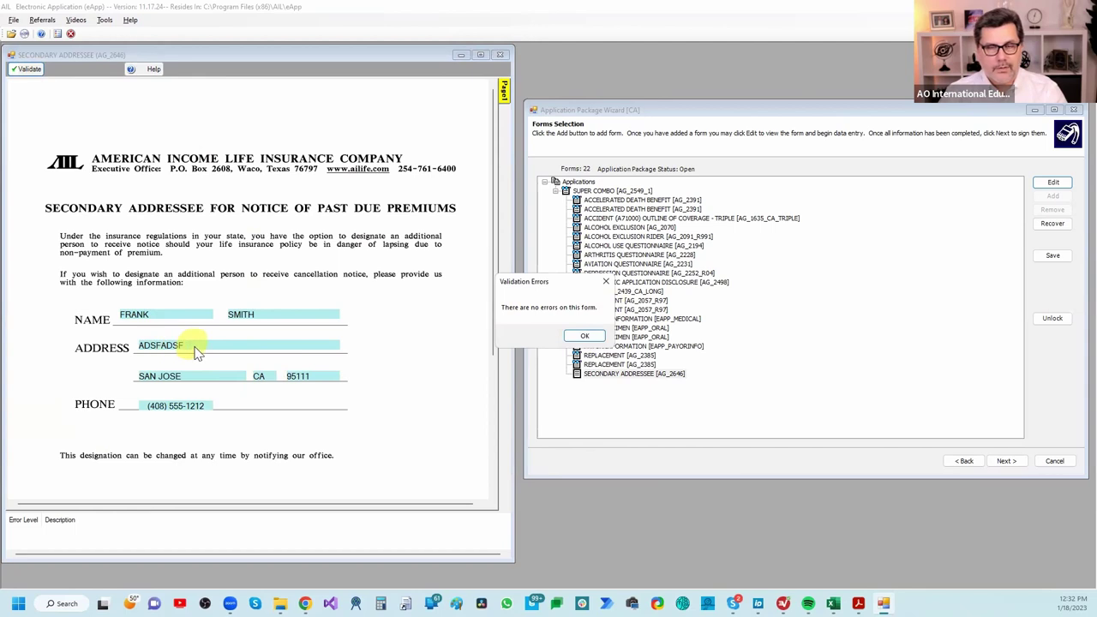
pyautogui.click(577, 337)
pyautogui.click(495, 54)
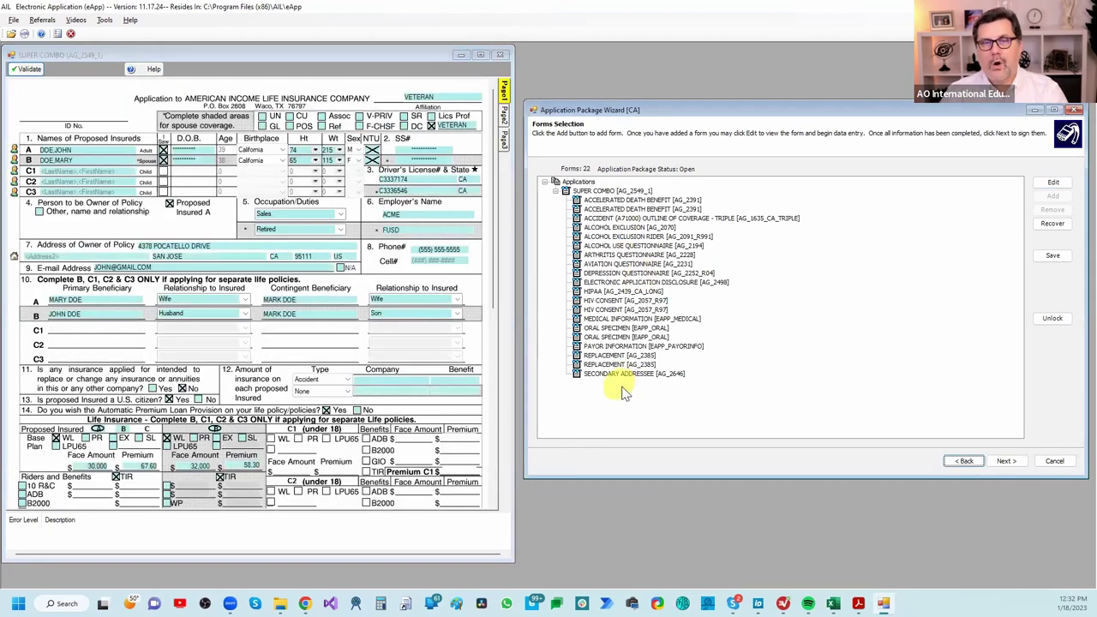
# Validate the Super Combo application with no errors and return to the package wizard.
pyautogui.click(24, 70)
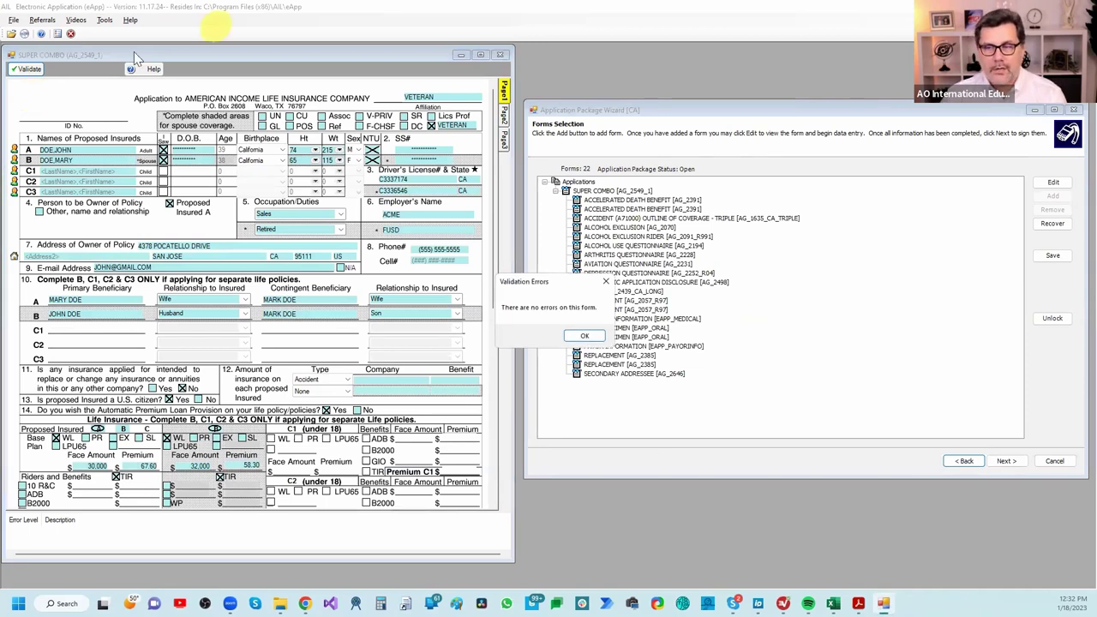
pyautogui.click(582, 332)
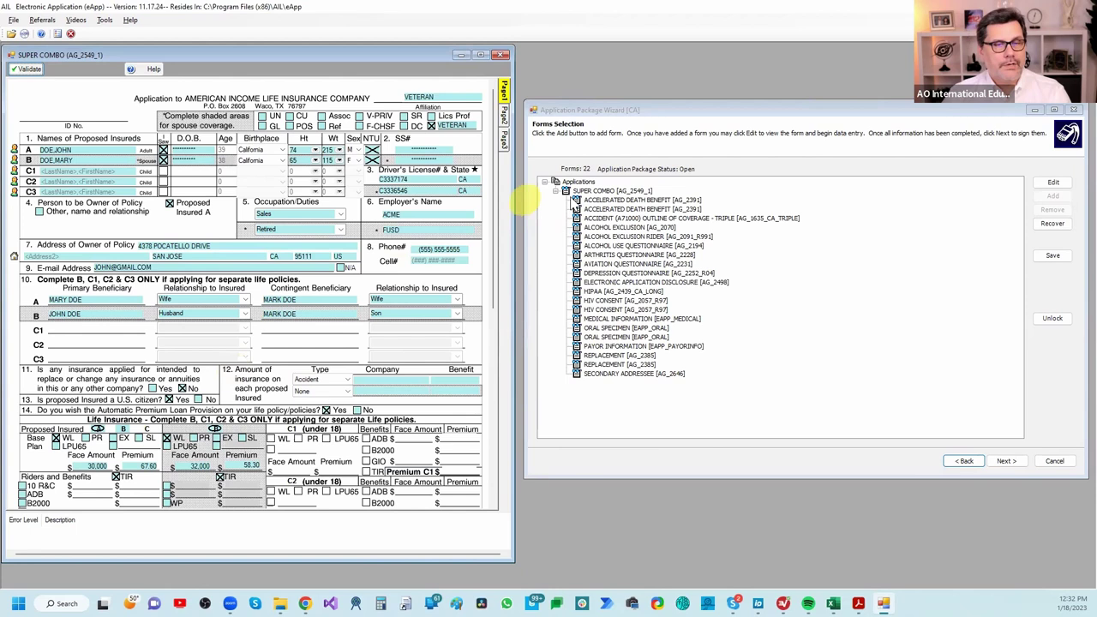
pyautogui.click(590, 183)
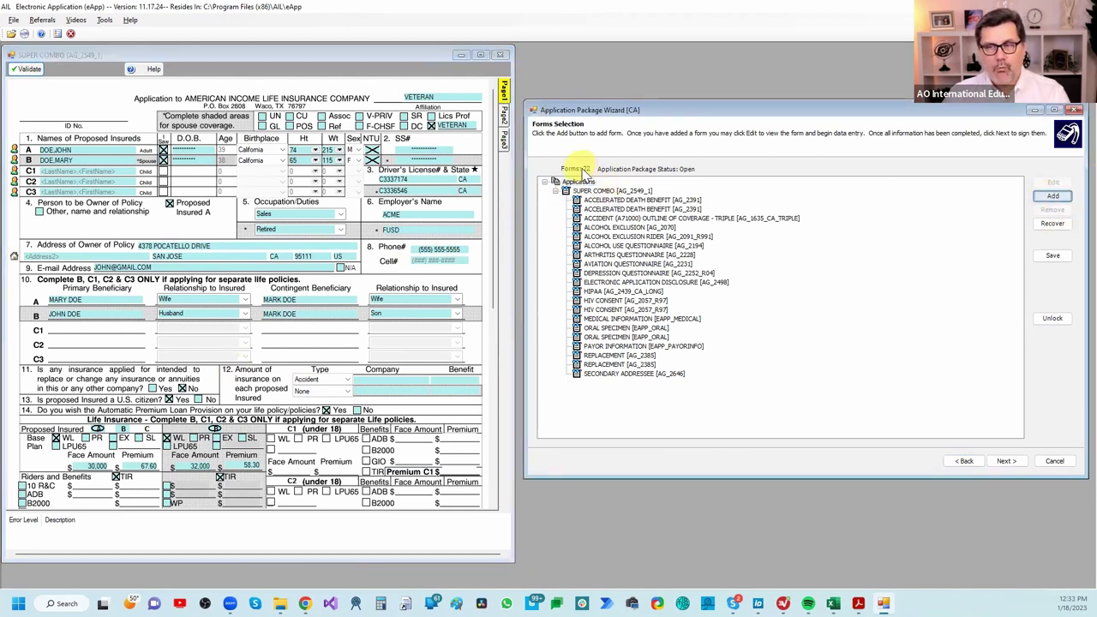
# Add [AG_2662_1] SENIOR LIFE COMBO to the package, making 23 forms, and open it.
pyautogui.doubleClick(543, 188)
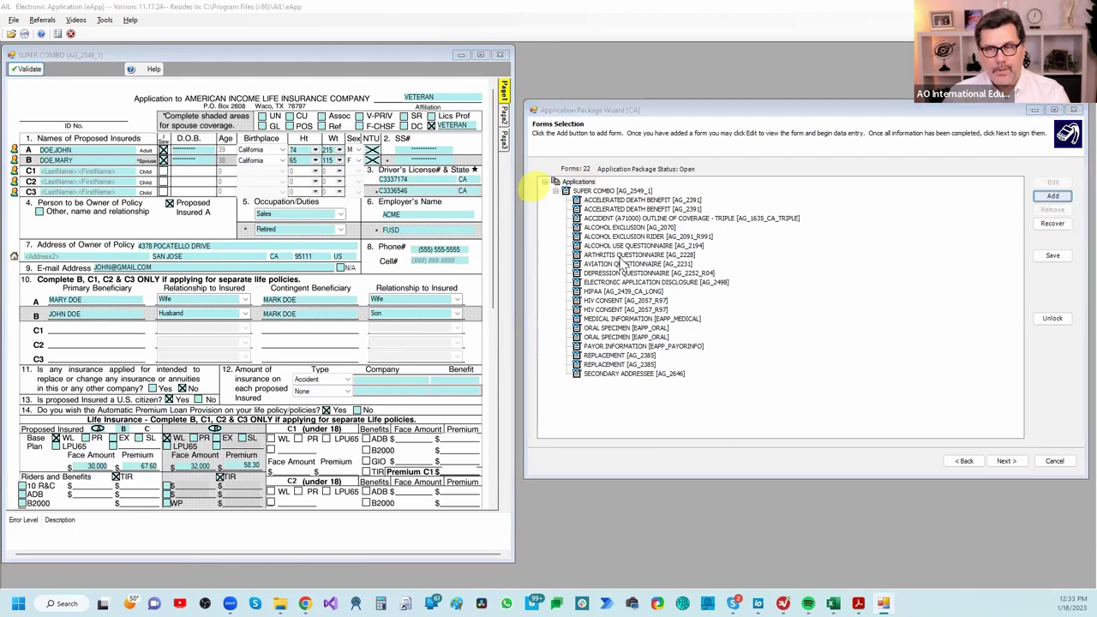
pyautogui.moveTo(575, 219); pyautogui.dragTo(425, 223)
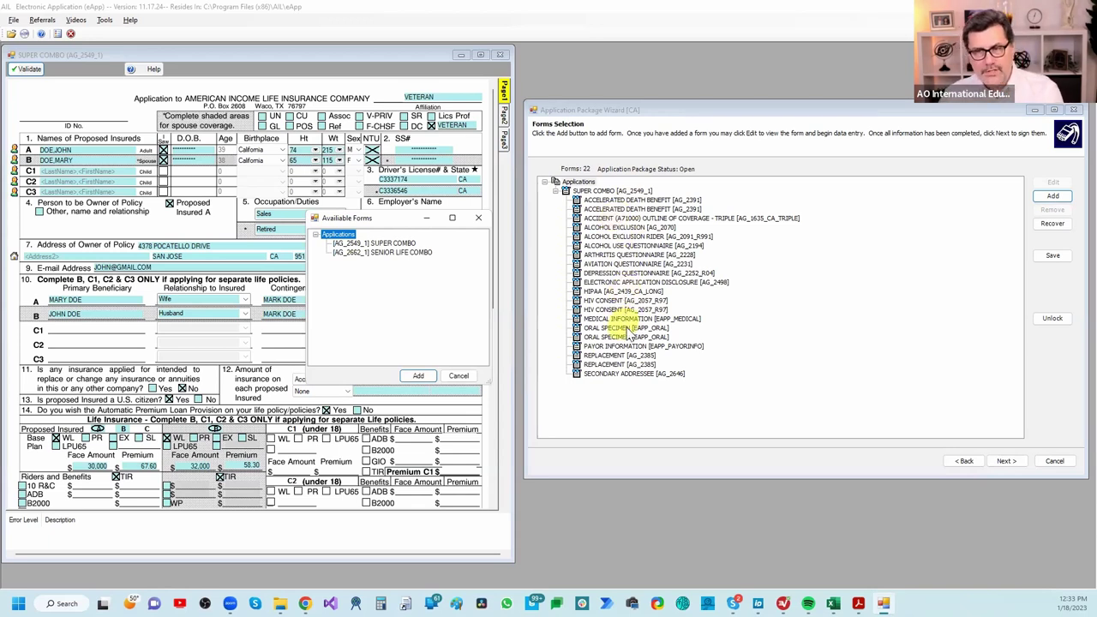
pyautogui.click(409, 254)
pyautogui.click(418, 375)
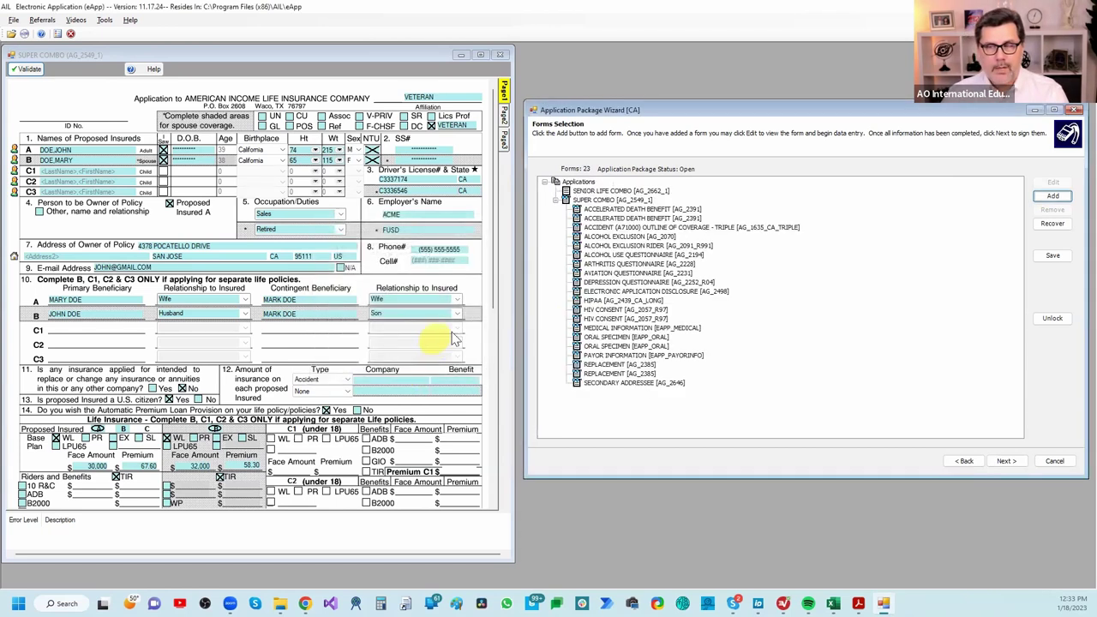
pyautogui.click(593, 192)
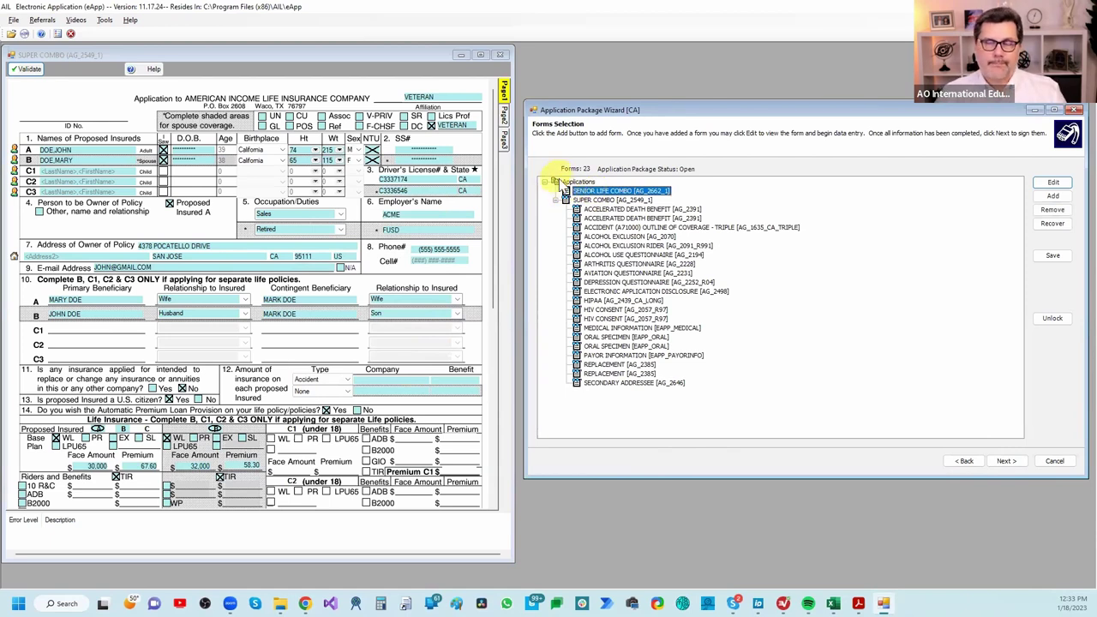
pyautogui.doubleClick(557, 183)
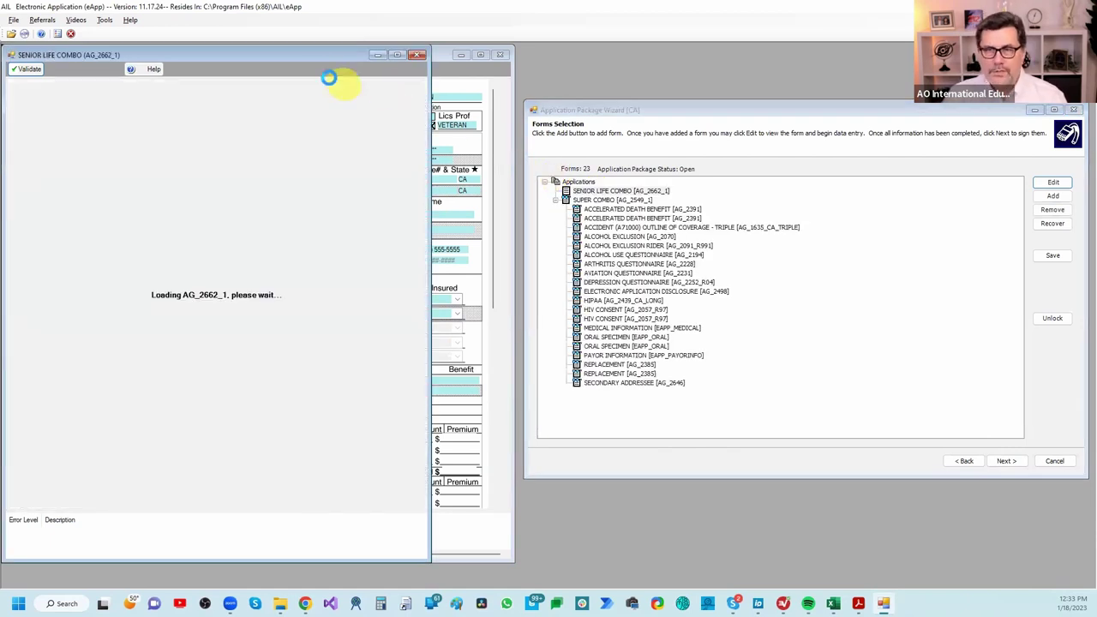
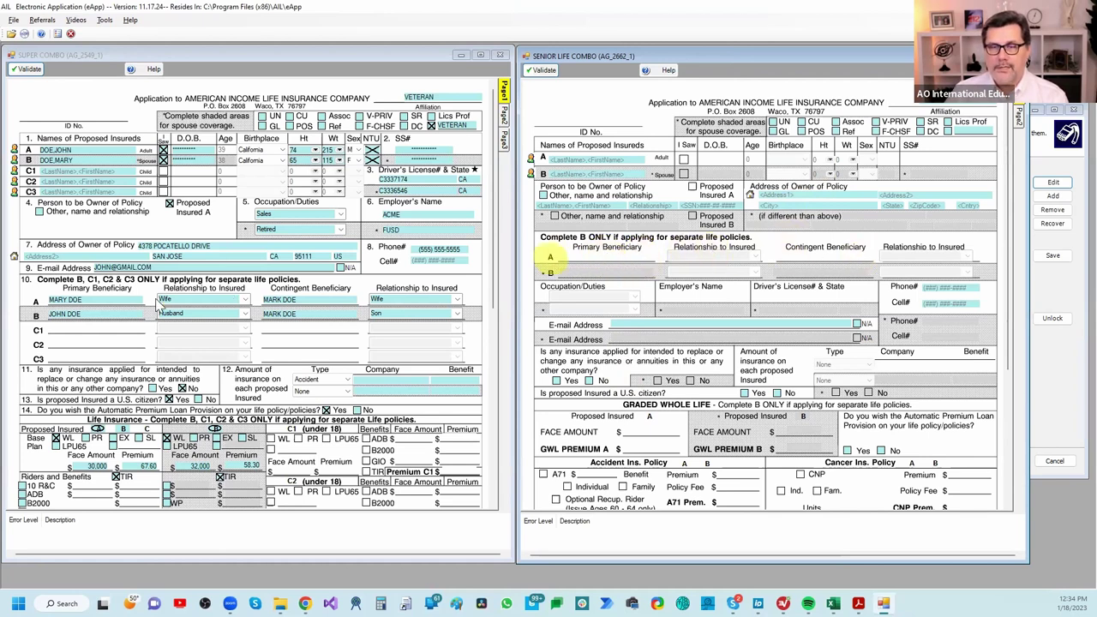
# Scroll past page 1 of the Senior Life Combo form to Page2's Section A health questions.
pyautogui.scroll(-2, 146, 248)
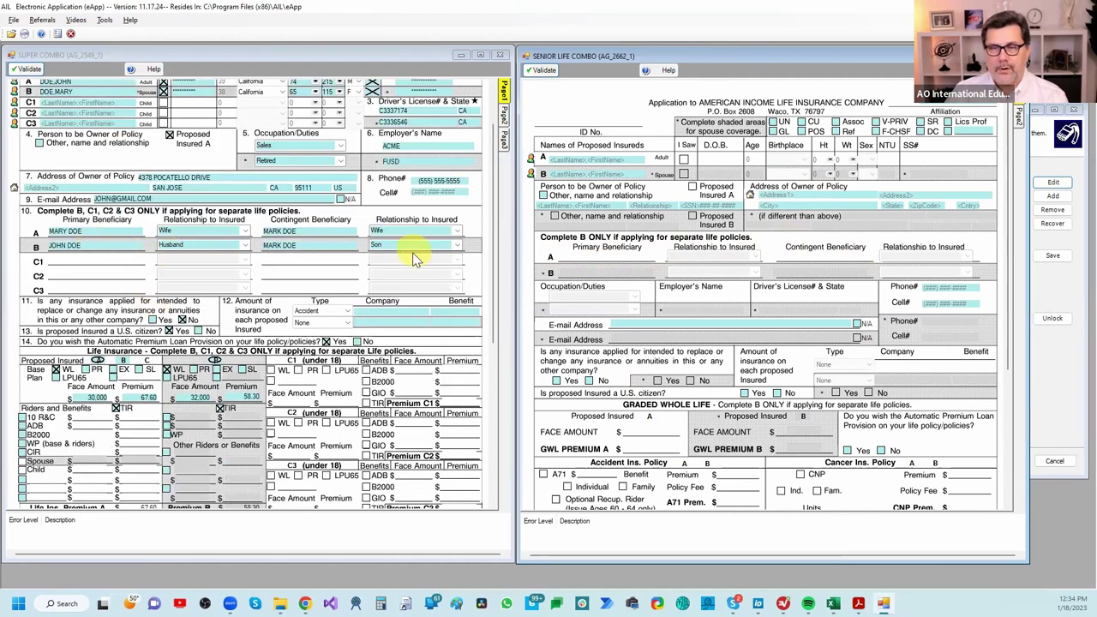
pyautogui.scroll(-2, 742, 262)
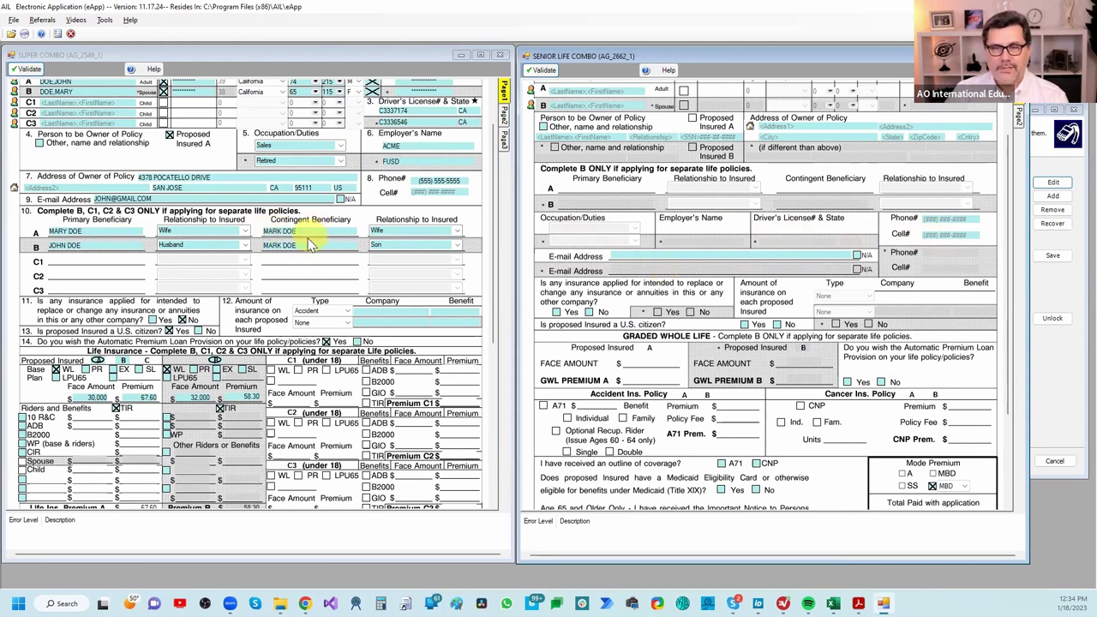
pyautogui.scroll(-2, 634, 287)
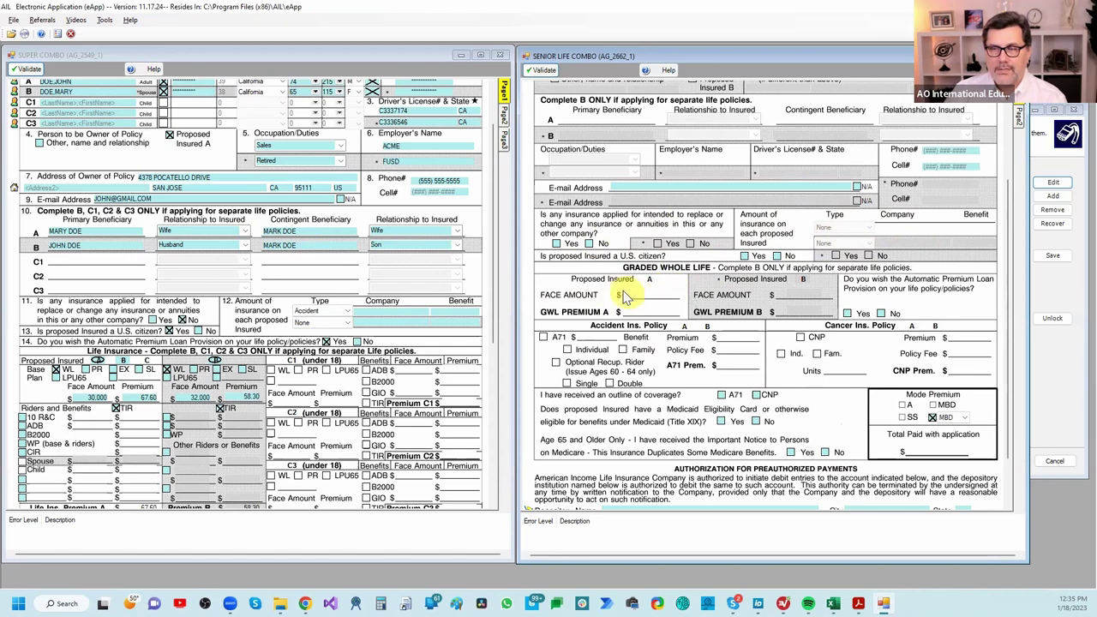
pyautogui.scroll(3, 624, 291)
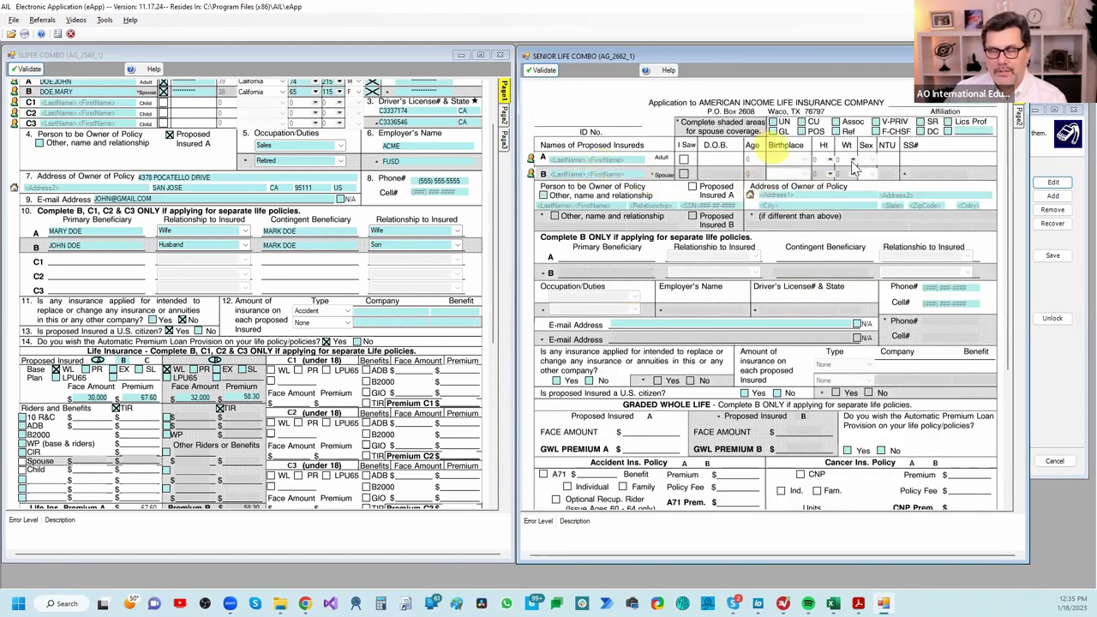
pyautogui.scroll(-4, 707, 283)
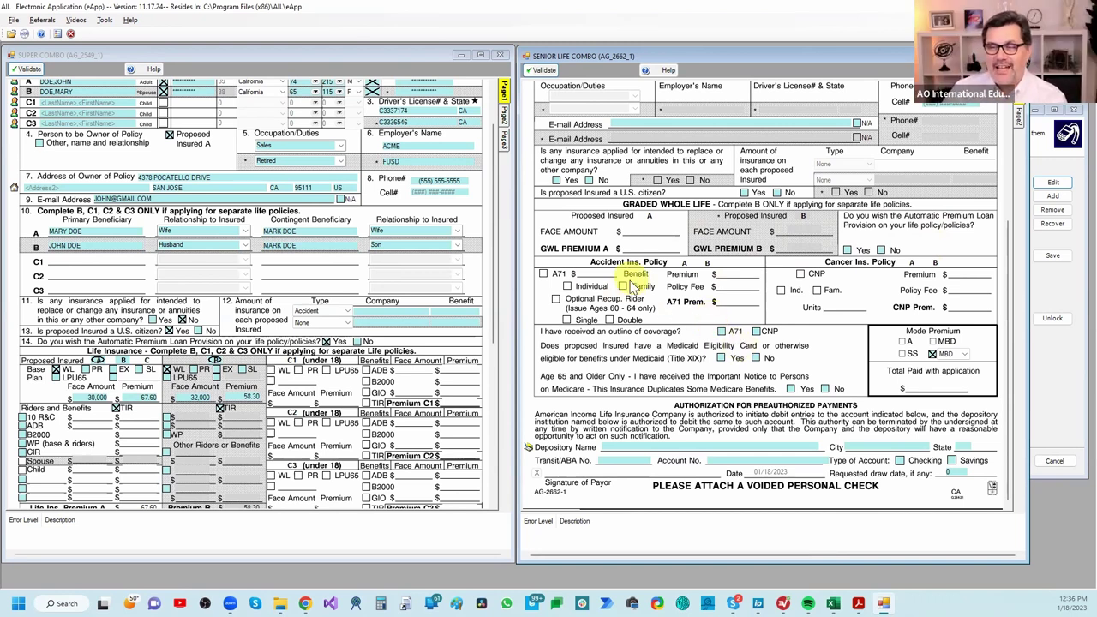
pyautogui.scroll(-4, 247, 340)
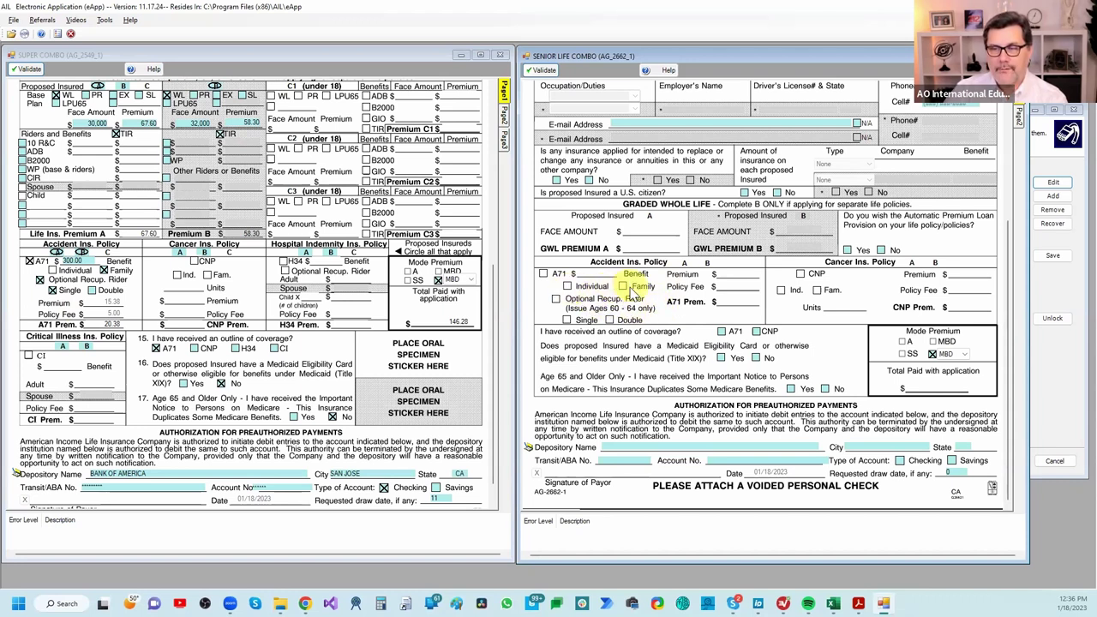
pyautogui.scroll(3, 638, 214)
pyautogui.scroll(-3, 655, 310)
pyautogui.scroll(1, 656, 326)
pyautogui.scroll(-1, 657, 329)
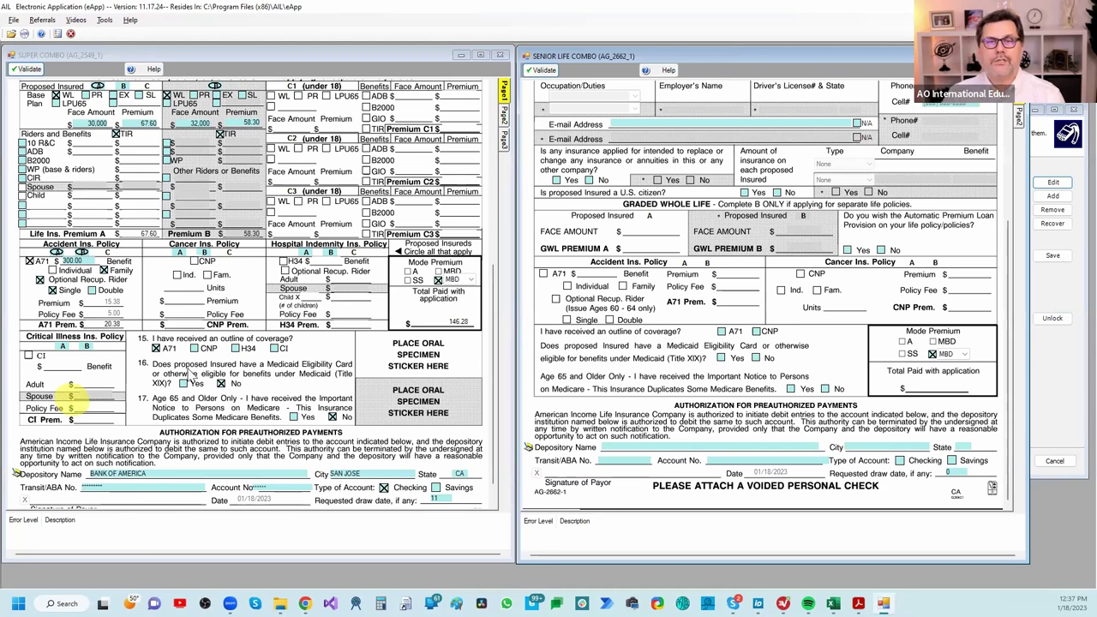
pyautogui.scroll(3, 142, 214)
pyautogui.scroll(3, 143, 212)
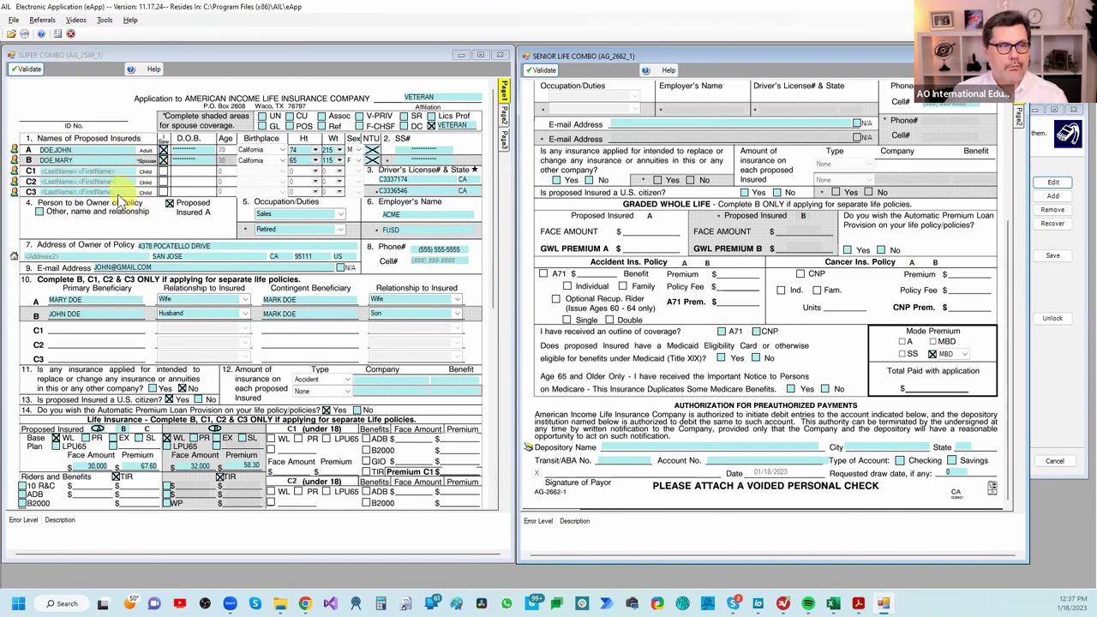
pyautogui.scroll(5, 610, 158)
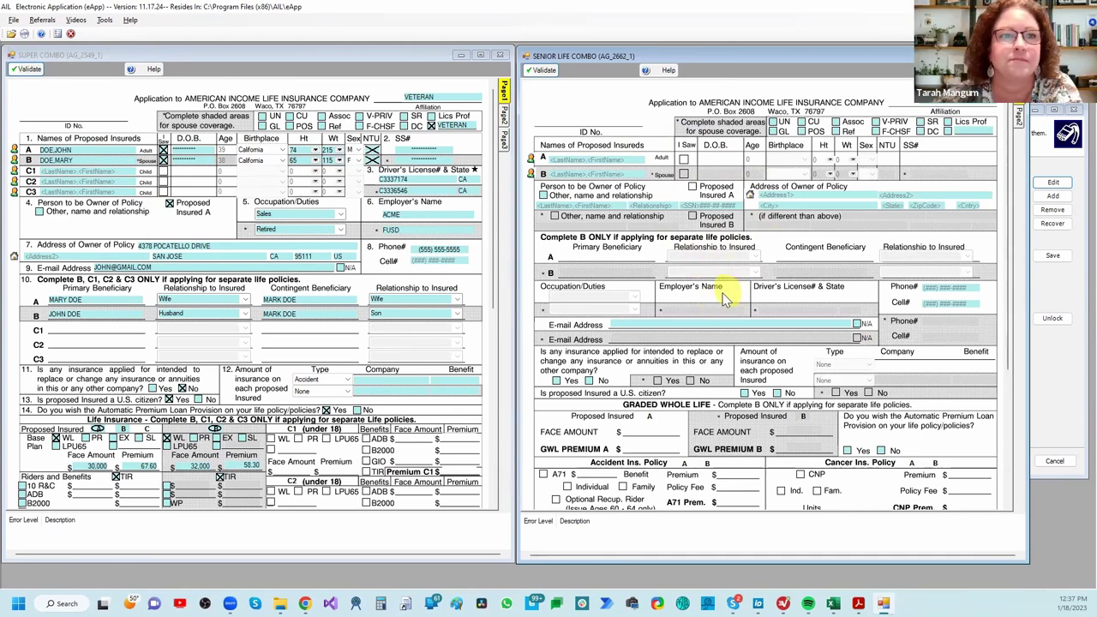
pyautogui.scroll(-3, 722, 298)
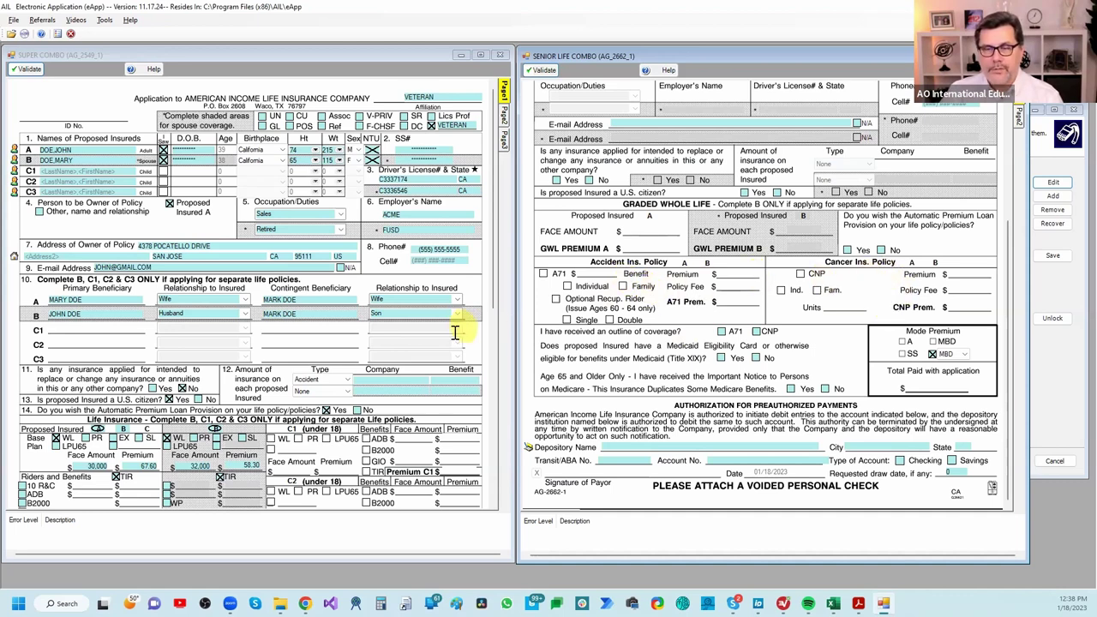
pyautogui.scroll(-5, 458, 334)
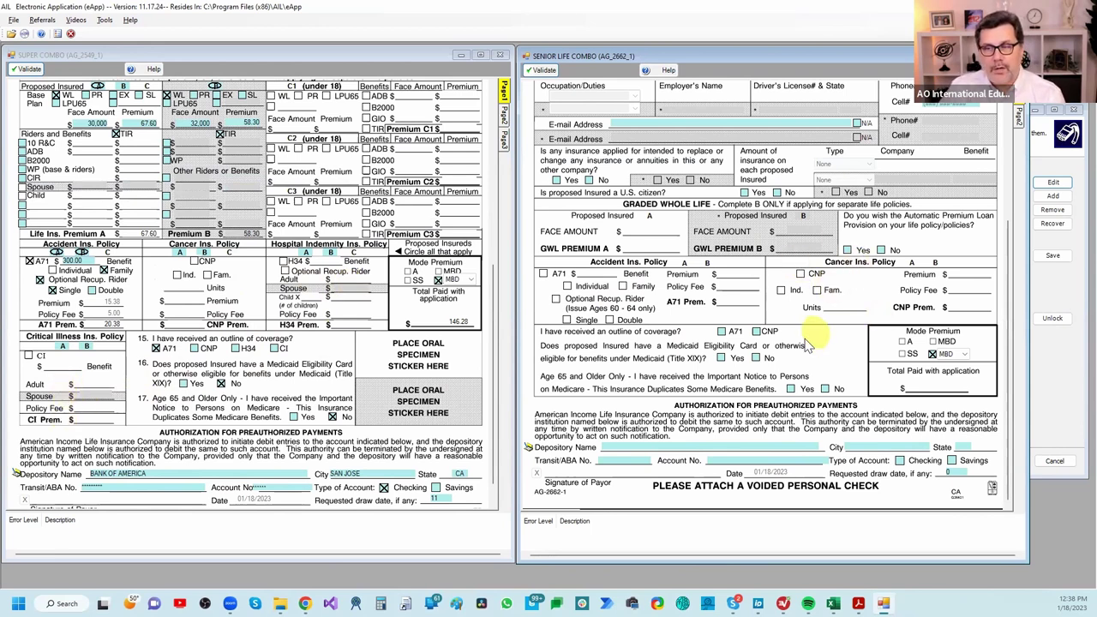
pyautogui.scroll(-1, 407, 409)
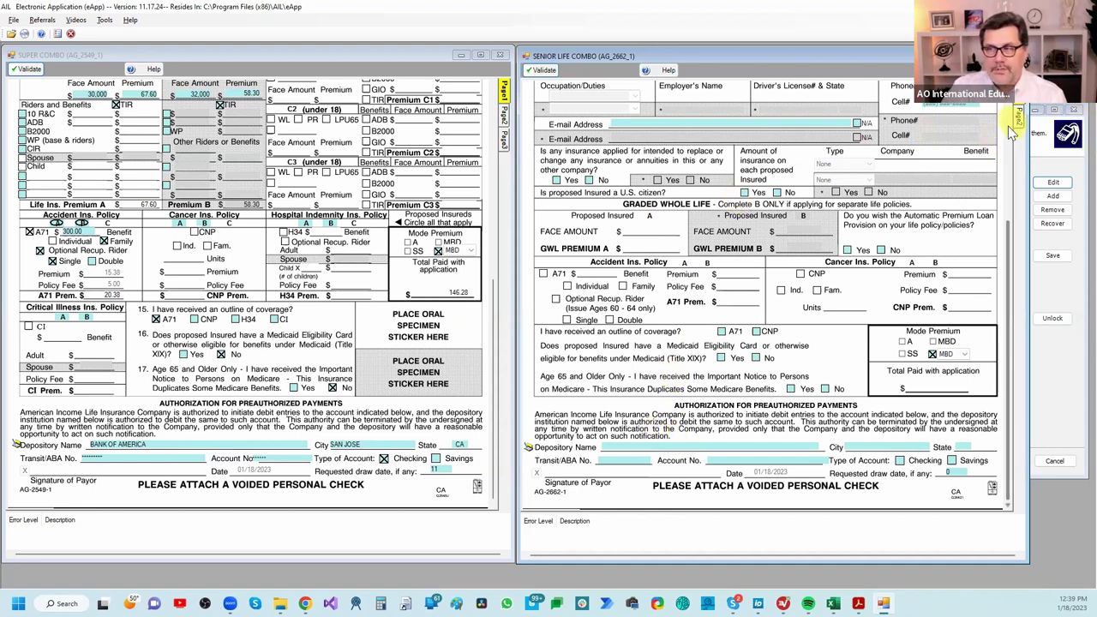
pyautogui.scroll(-3, 527, 120)
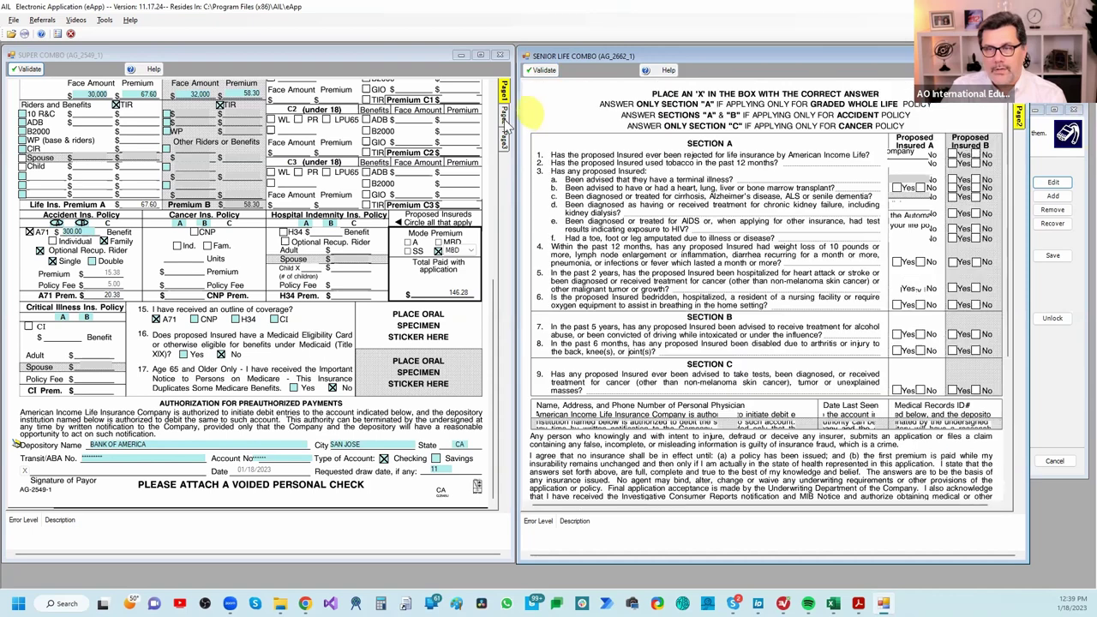
# Scroll to the Senior Life Combo signature and agent's statement area, then switch to the agent packet PDF.
pyautogui.scroll(-10, 334, 257)
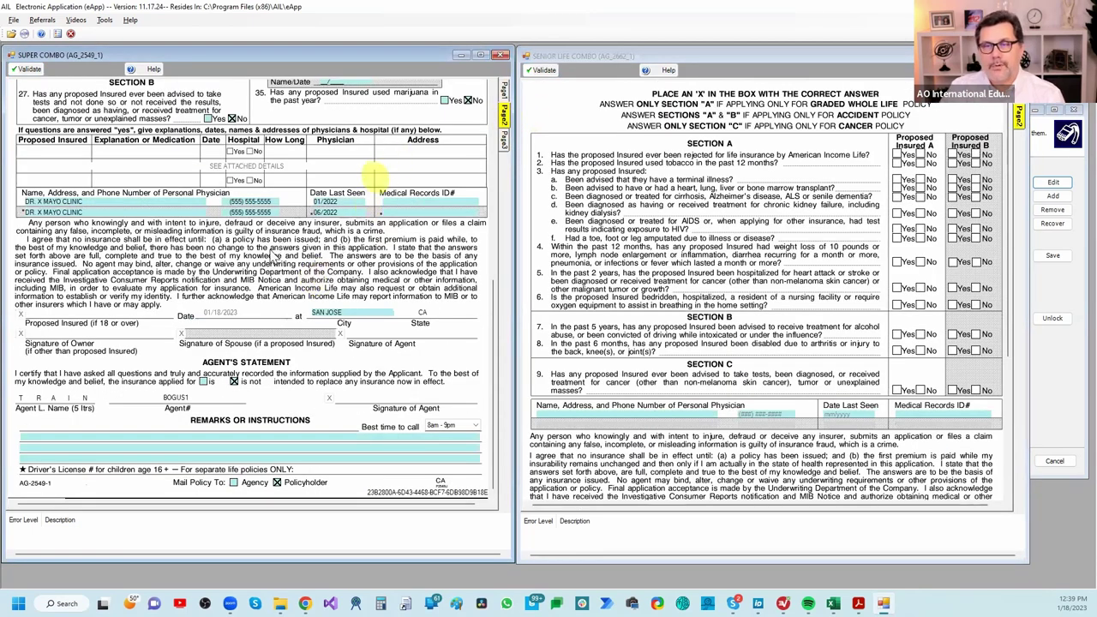
pyautogui.scroll(8, 274, 244)
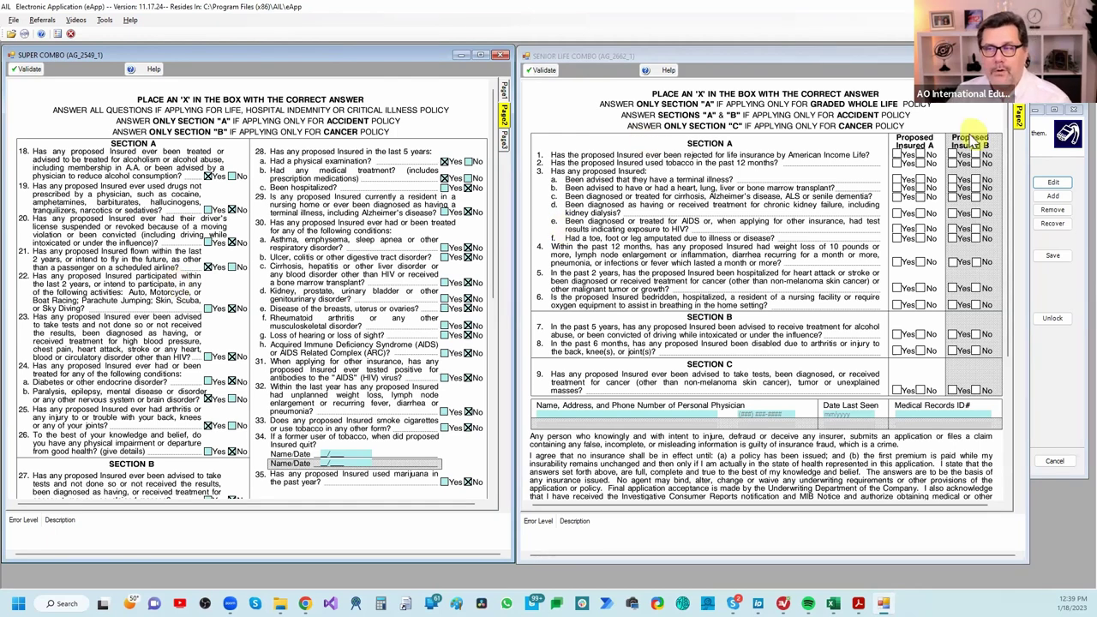
pyautogui.scroll(-1, 921, 176)
pyautogui.scroll(1, 919, 187)
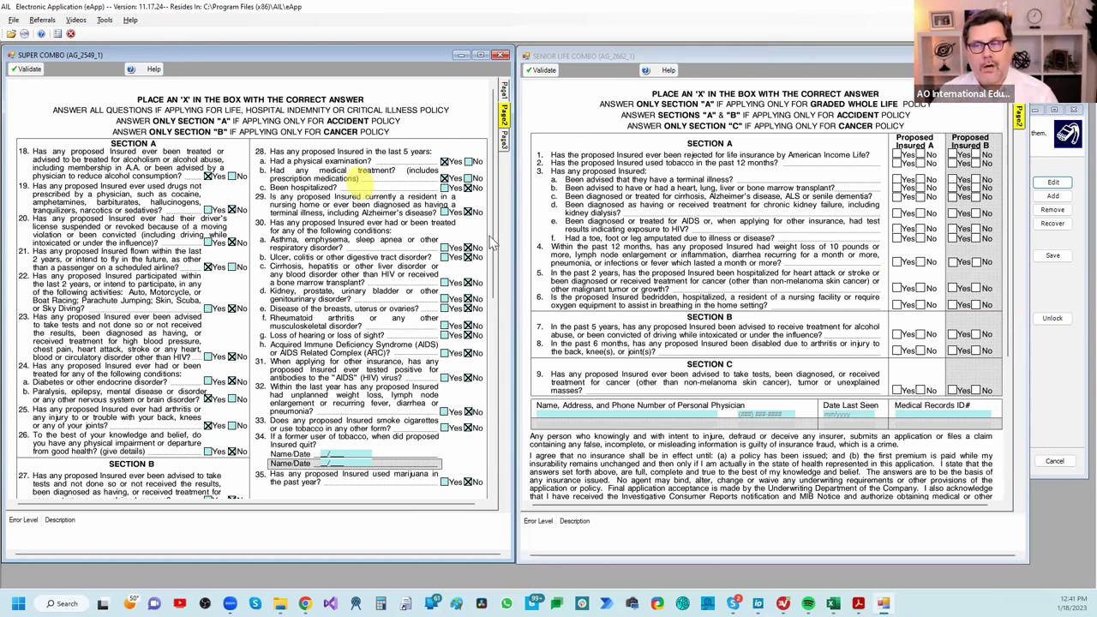
pyautogui.scroll(-5, 815, 257)
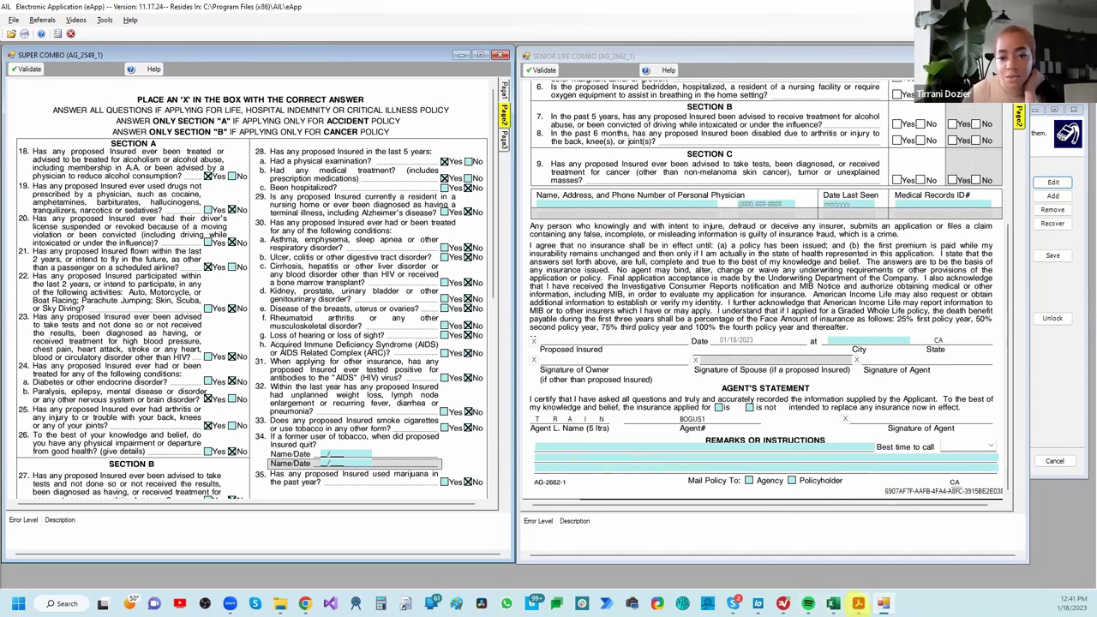
pyautogui.click(858, 603)
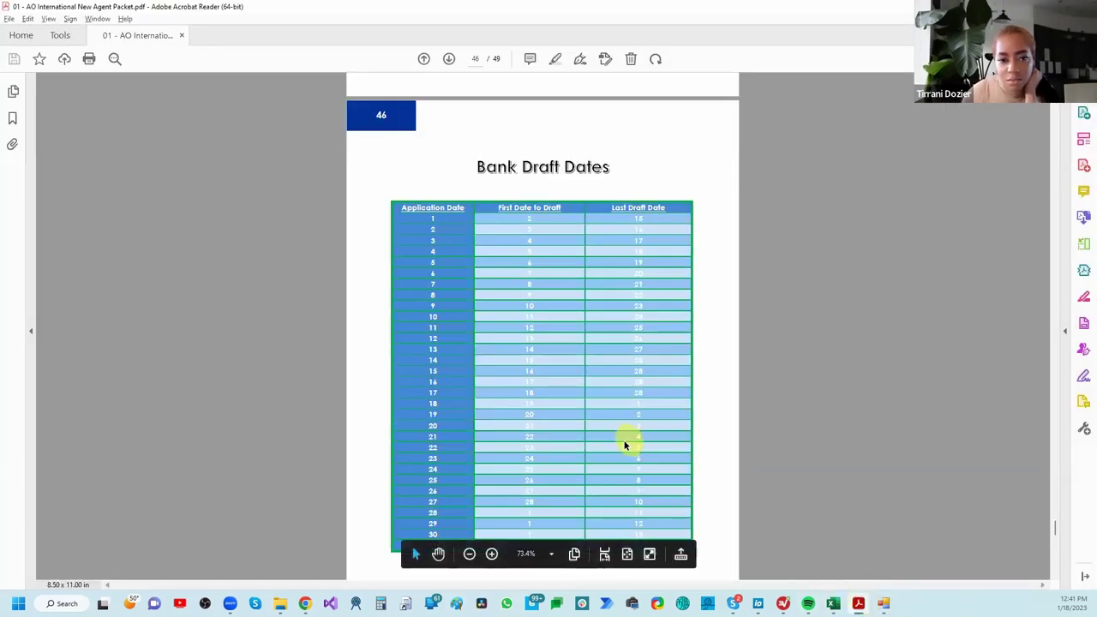
# Scroll the agent packet back from page 46 to page 42's Automatic Trial List, then return to eApp.
pyautogui.scroll(10, 624, 444)
pyautogui.scroll(5, 622, 447)
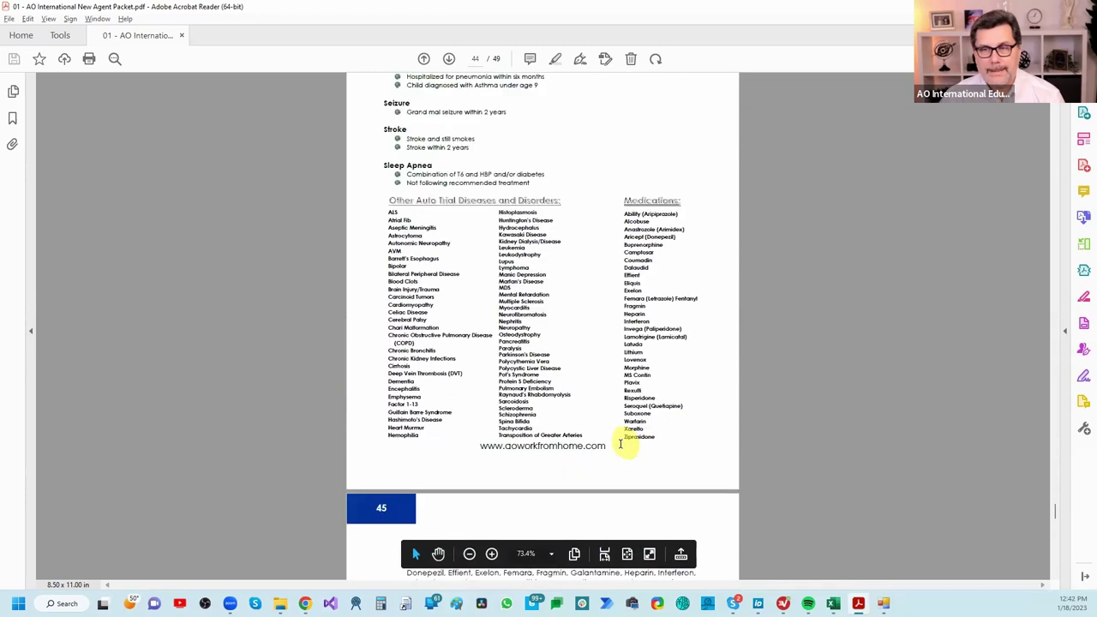
pyautogui.scroll(5, 621, 445)
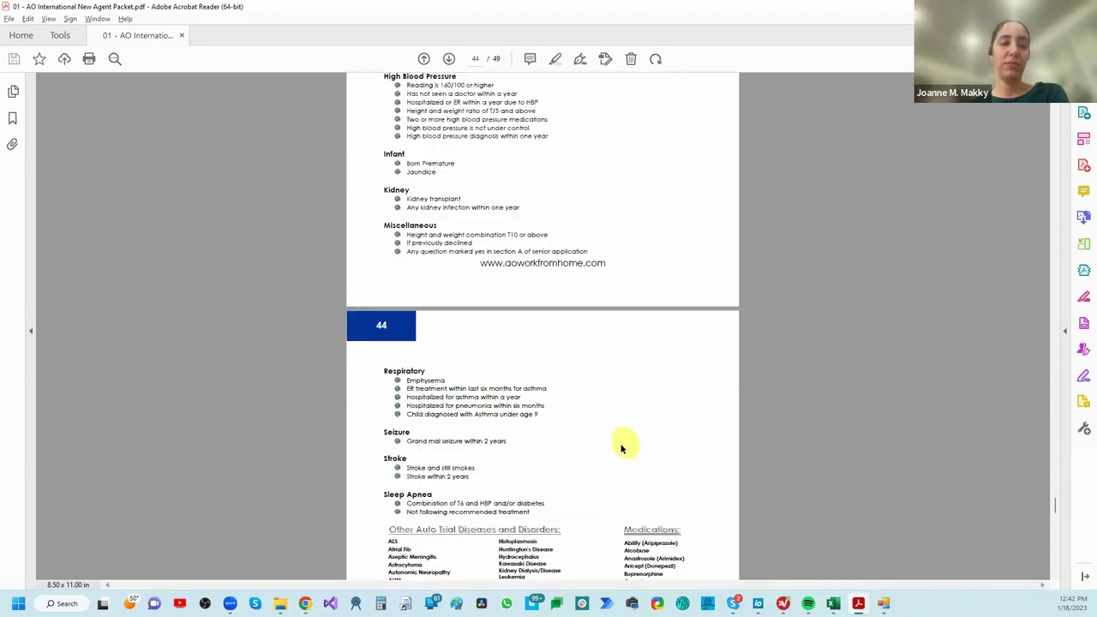
pyautogui.scroll(3, 622, 447)
pyautogui.scroll(12, 621, 447)
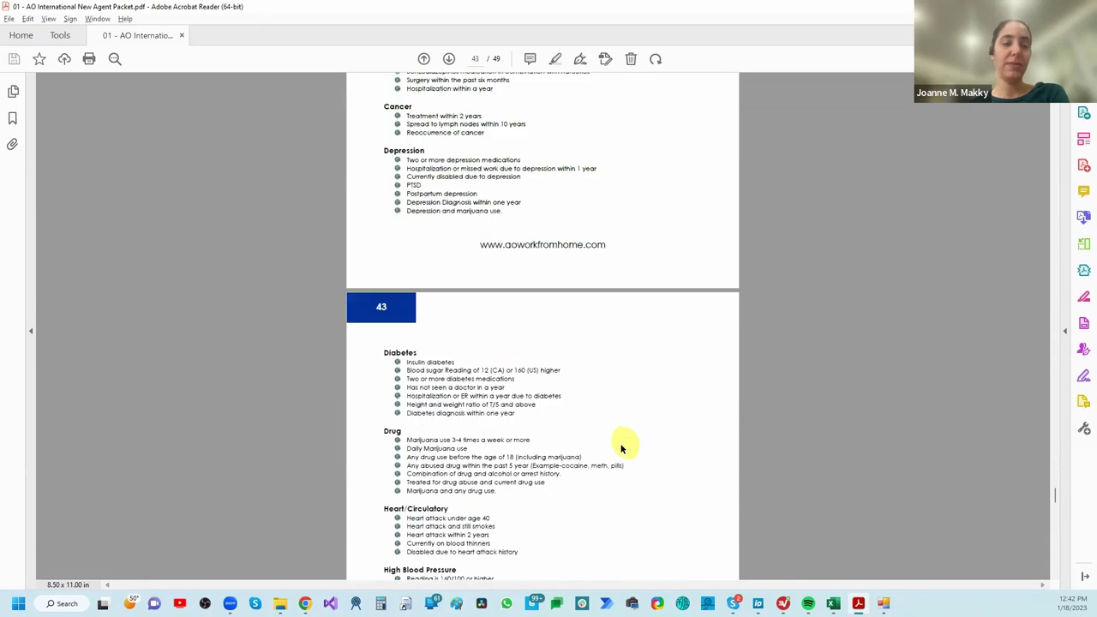
pyautogui.scroll(5, 621, 443)
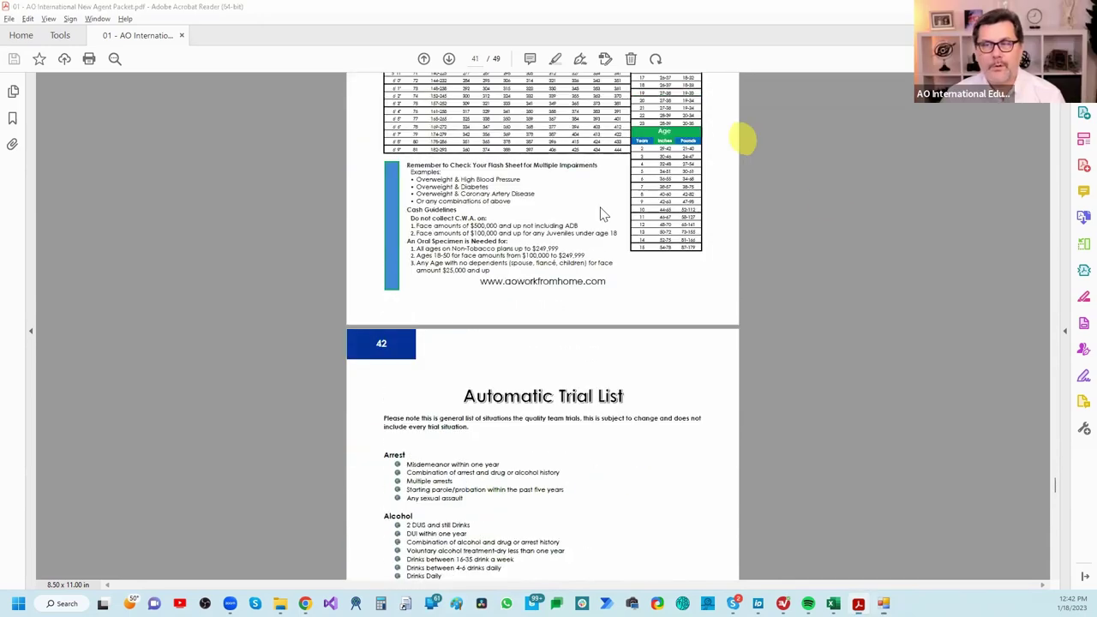
pyautogui.hotkey('alt', 'Tab')
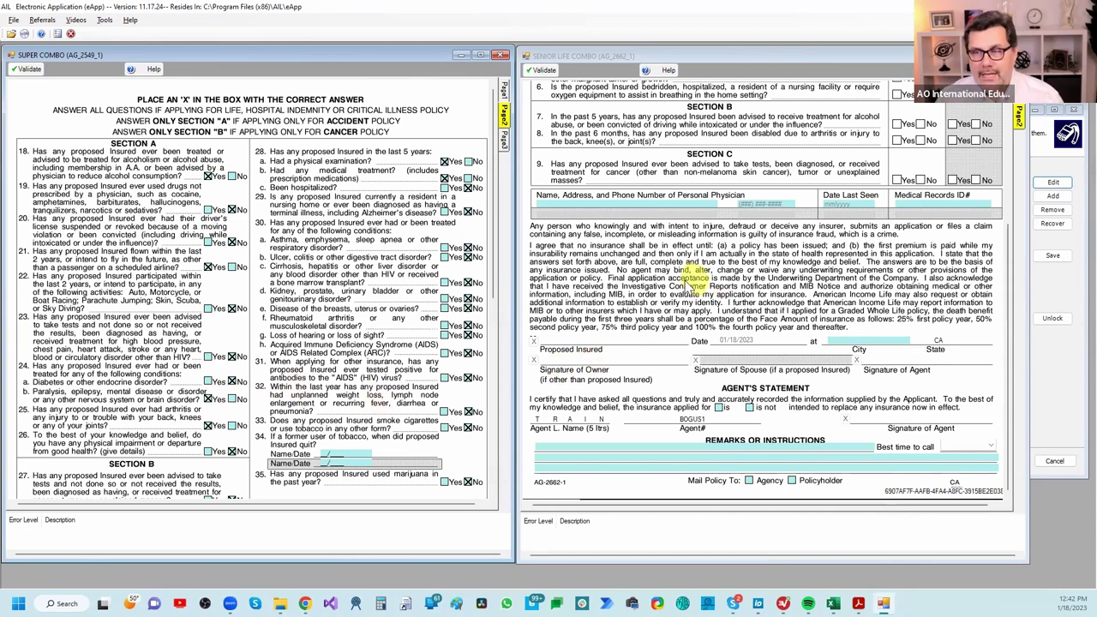
# Scroll the Senior Life Combo form up to Section A and back down, then switch to Acrobat Reader.
pyautogui.scroll(5, 687, 287)
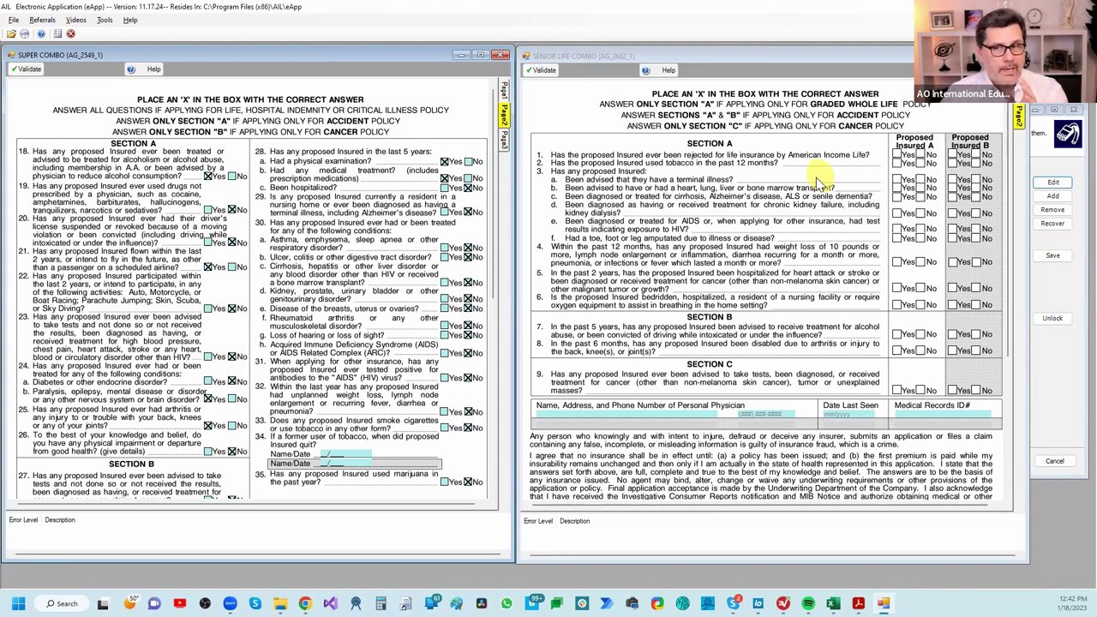
pyautogui.scroll(-5, 677, 314)
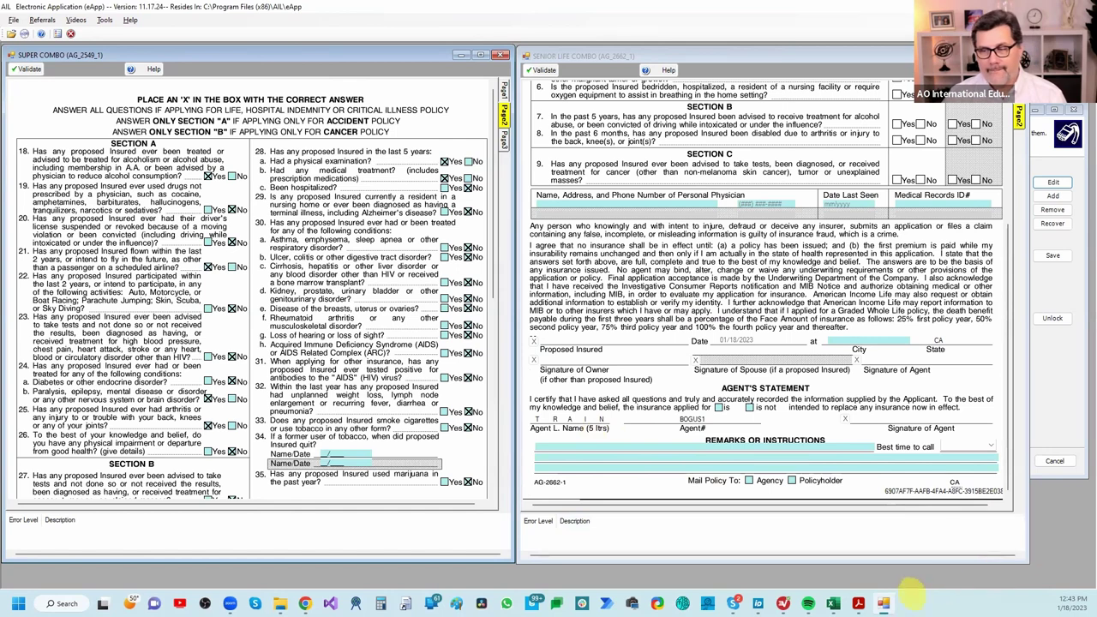
pyautogui.click(855, 556)
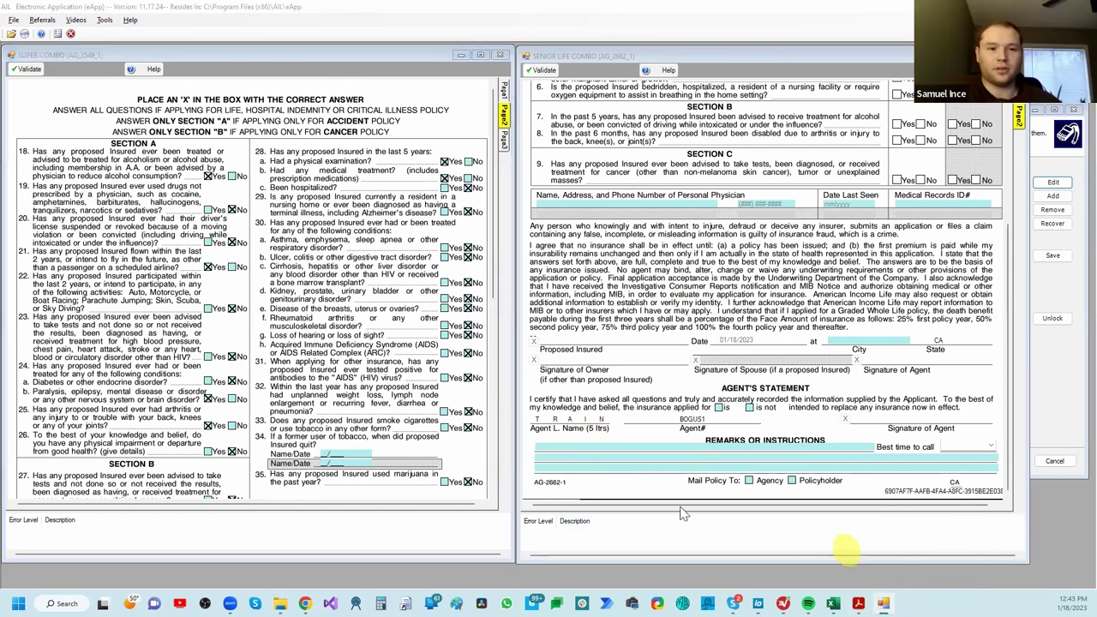
# Bring up page 44's Other Auto Trial Diseases and Medications lists at 125% zoom.
pyautogui.scroll(5, 328, 362)
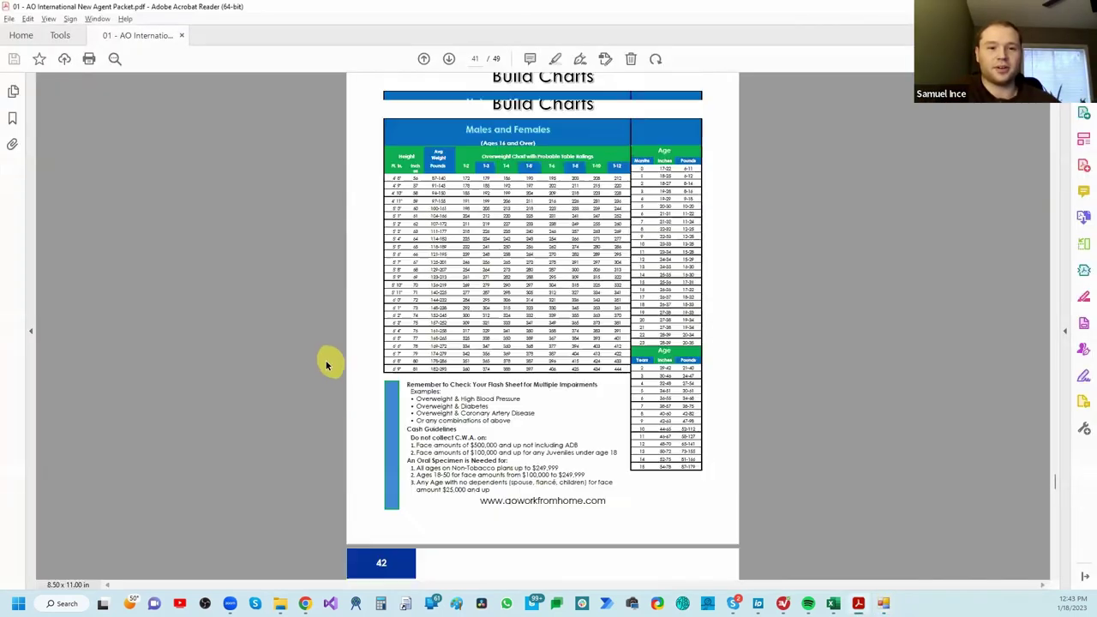
pyautogui.scroll(15, 326, 364)
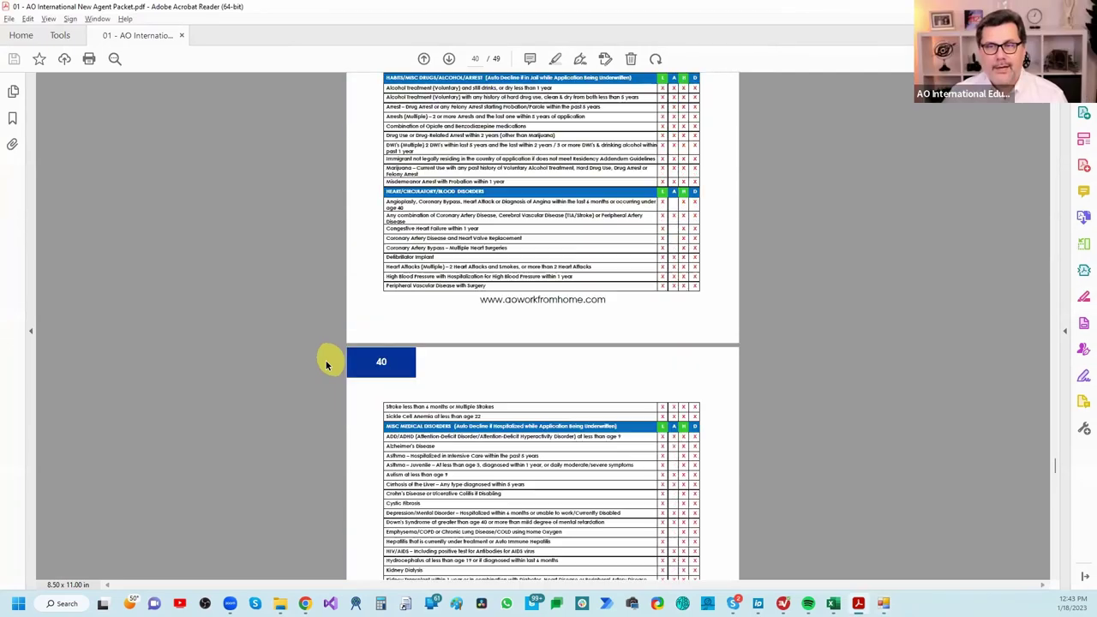
pyautogui.scroll(20, 327, 364)
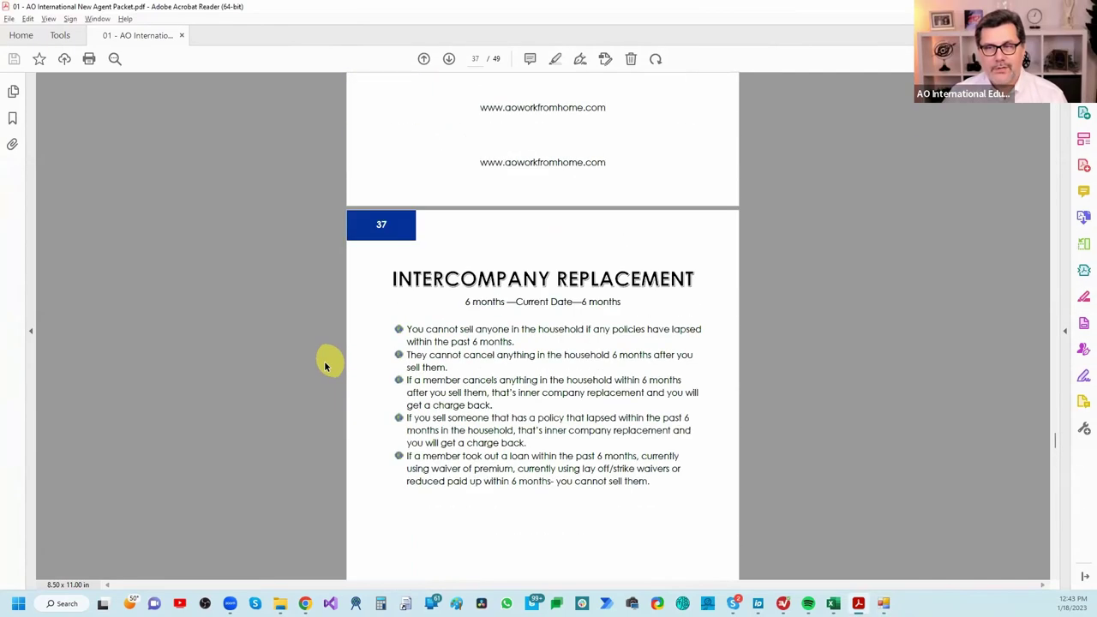
pyautogui.scroll(15, 326, 364)
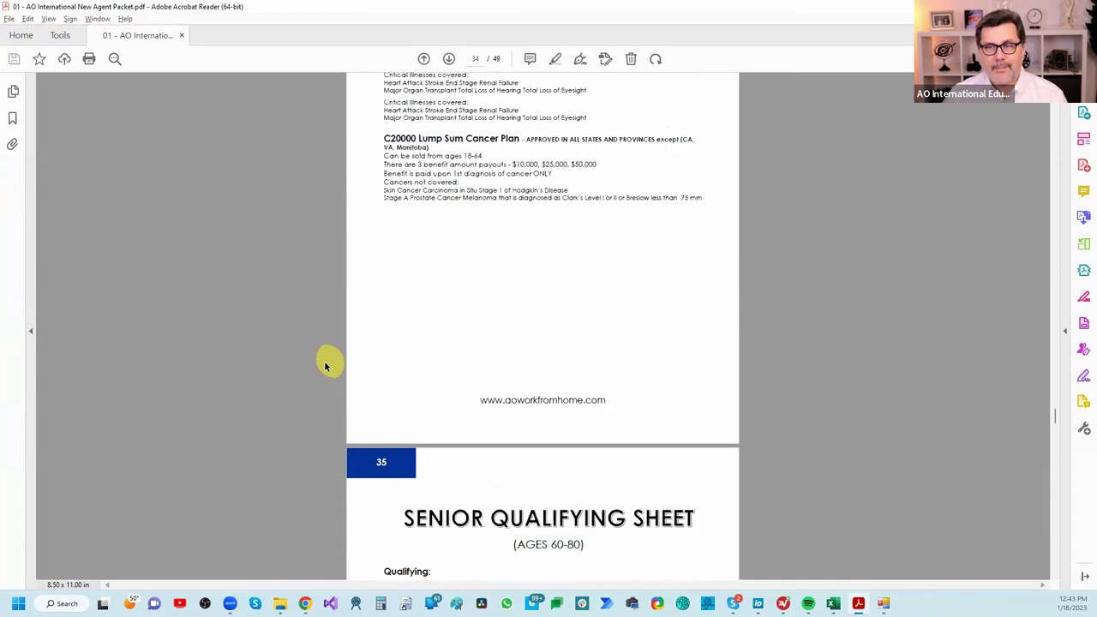
pyautogui.scroll(2, 326, 364)
pyautogui.scroll(-8, 320, 457)
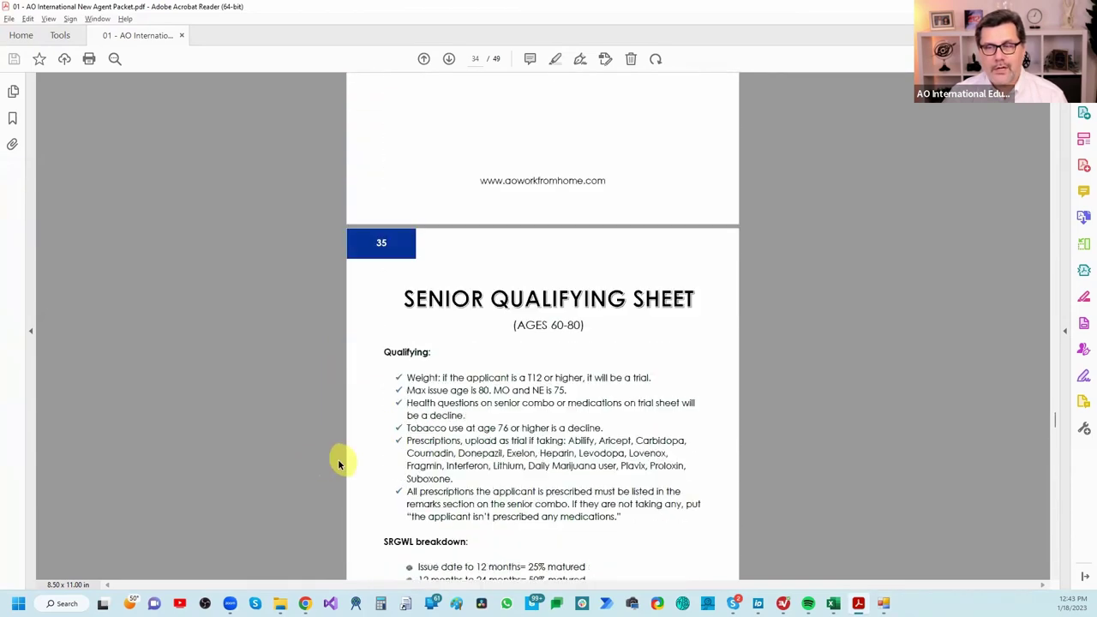
pyautogui.scroll(-15, 337, 464)
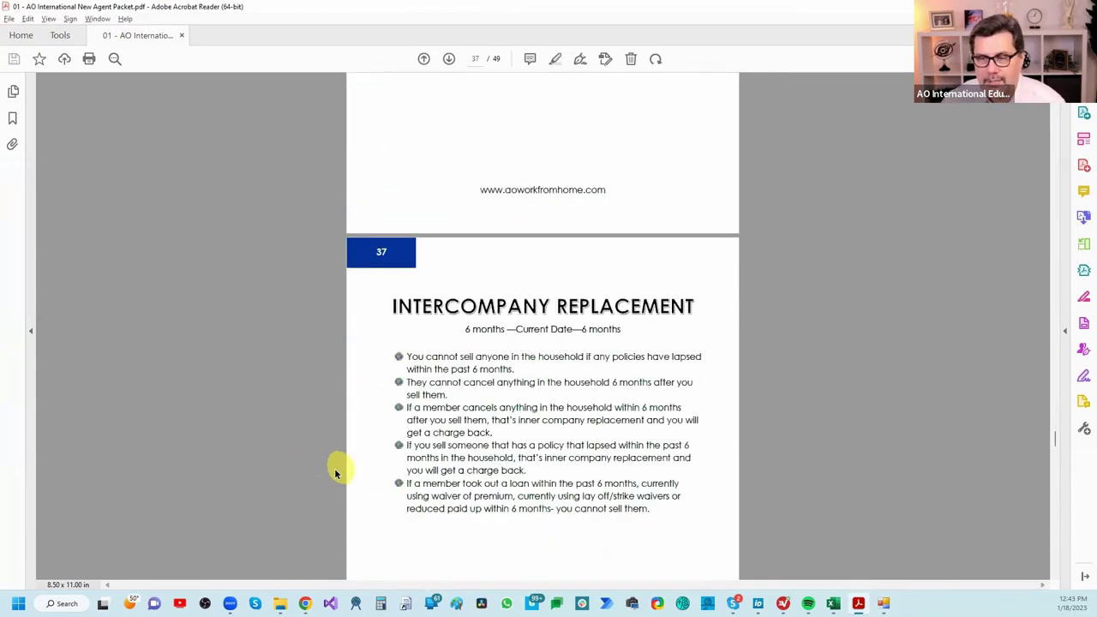
pyautogui.scroll(-20, 333, 470)
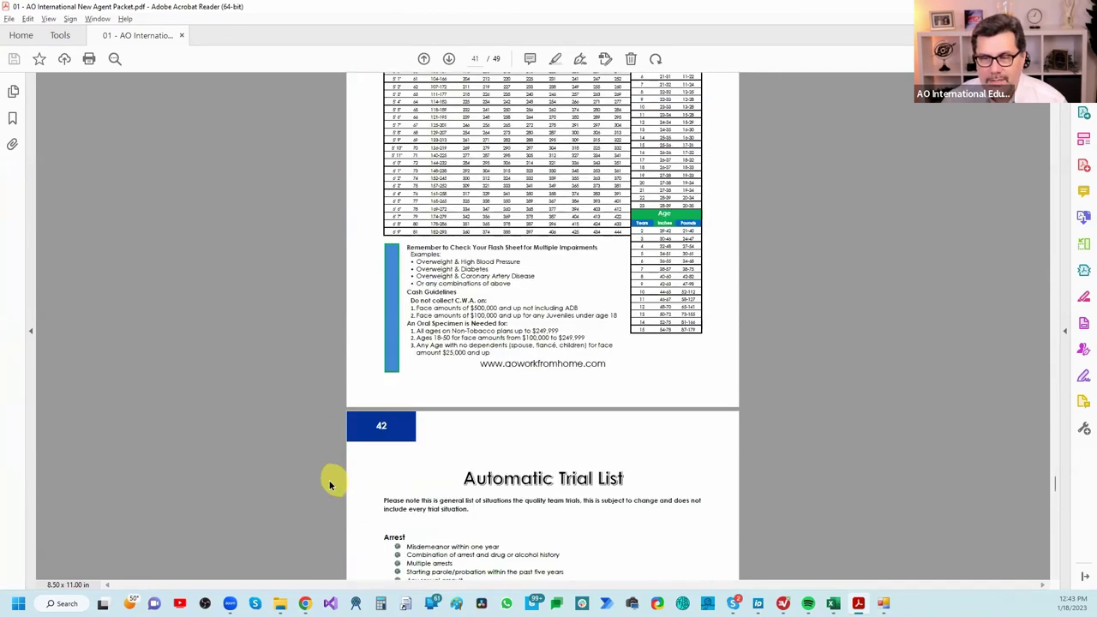
pyautogui.scroll(-10, 329, 484)
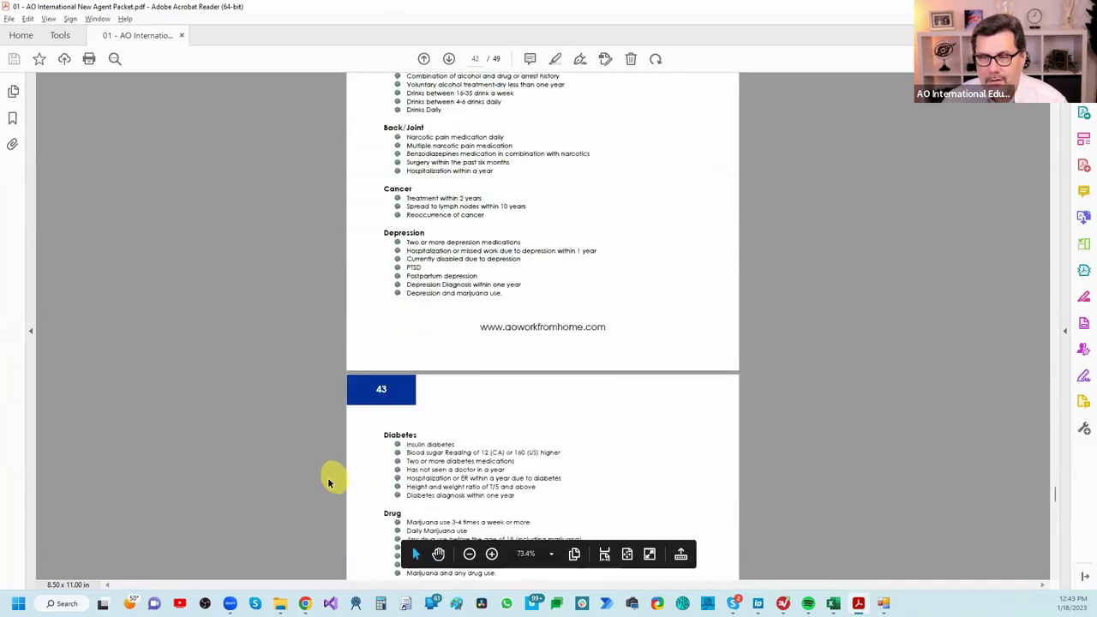
pyautogui.scroll(-10, 328, 485)
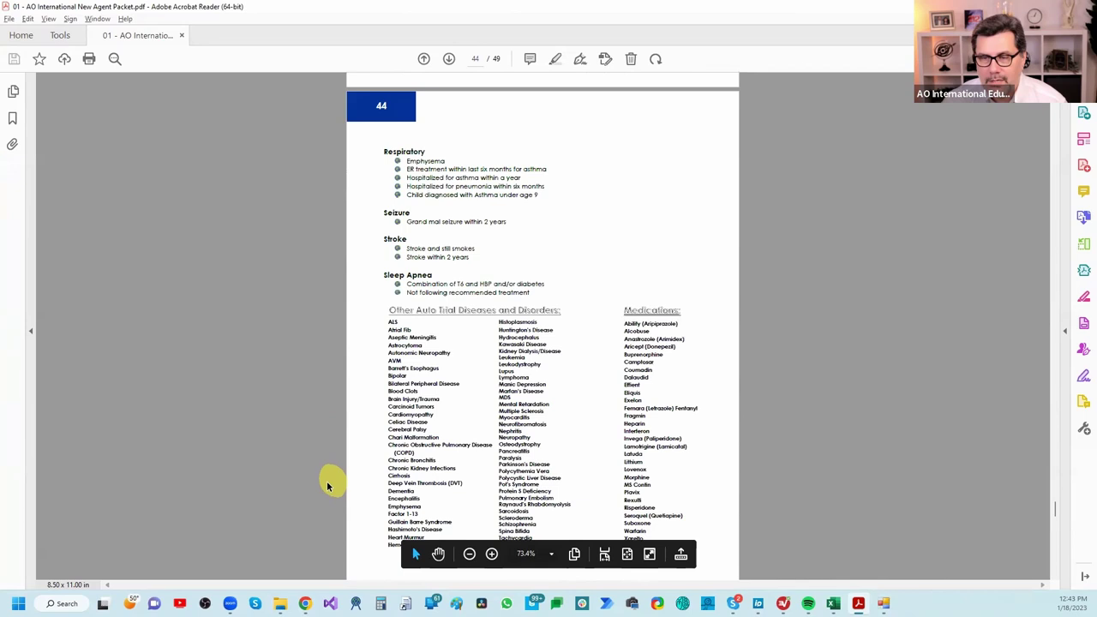
pyautogui.scroll(1, 328, 485)
pyautogui.scroll(-2, 327, 484)
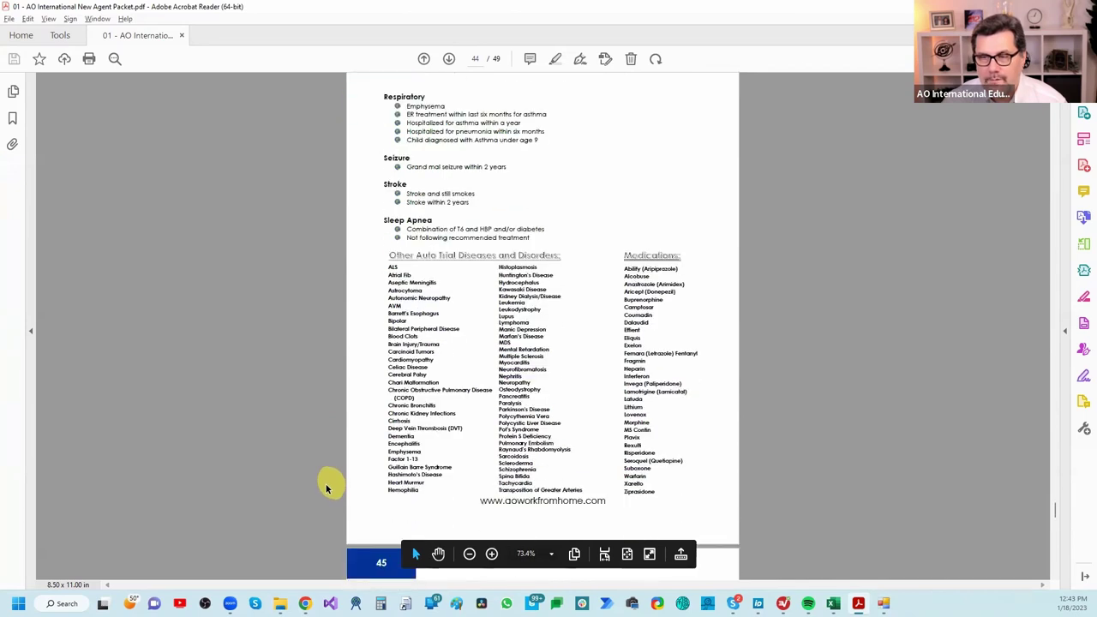
pyautogui.keyDown('ctrl'); pyautogui.scroll(2, 343, 397); pyautogui.keyUp('ctrl')
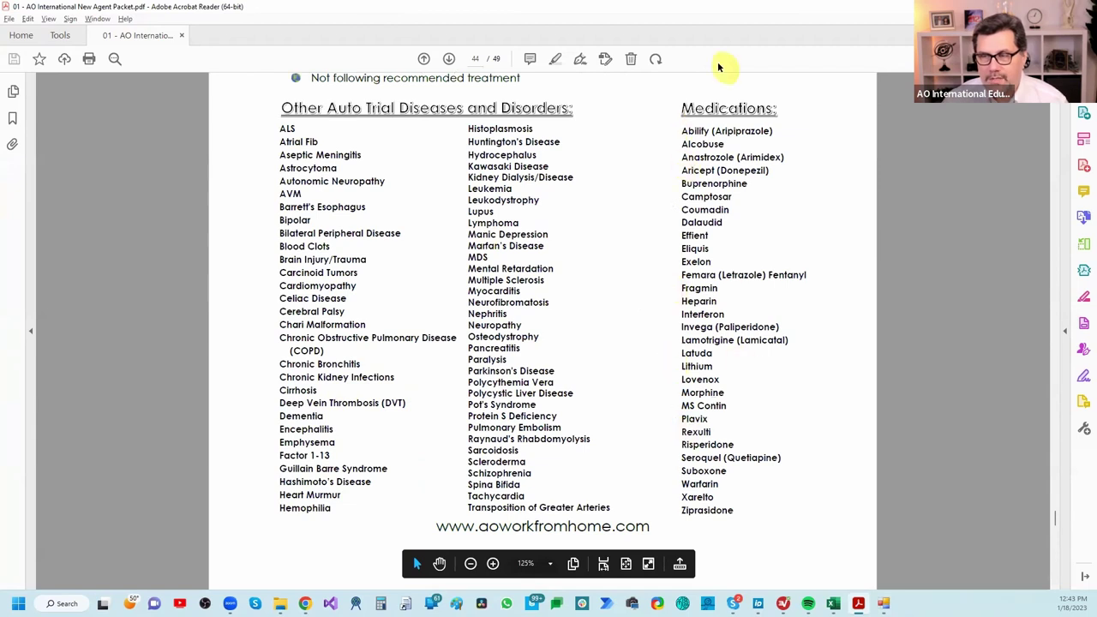
# On page 45, mark the SRGWL trial medications, picking out Suboxone and Proloxin, then return to eApp.
pyautogui.scroll(-3, 669, 466)
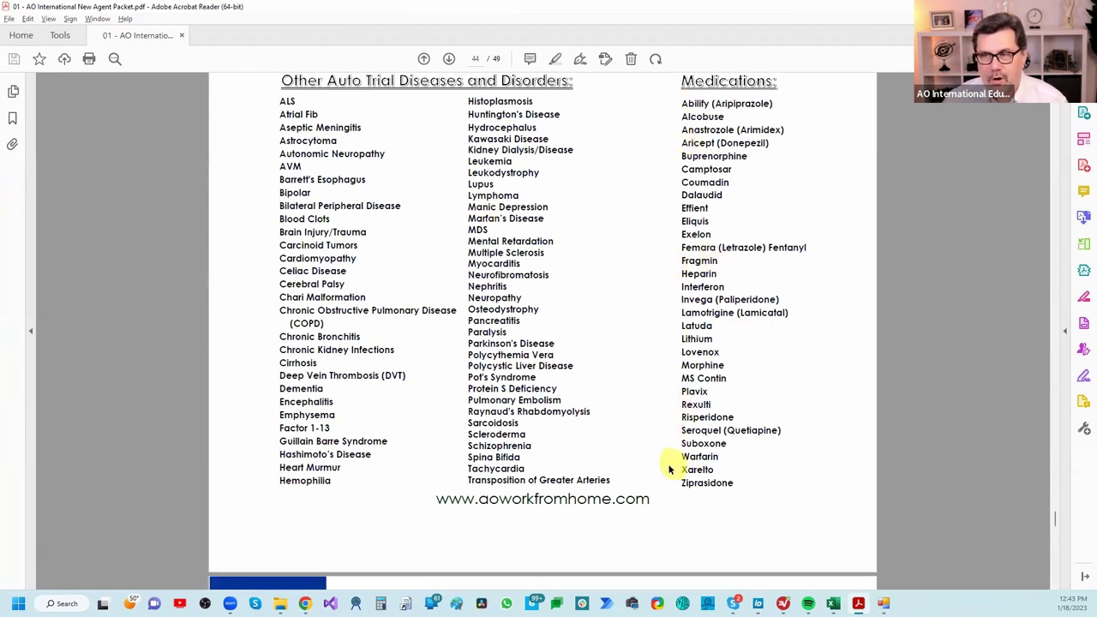
pyautogui.scroll(-3, 668, 458)
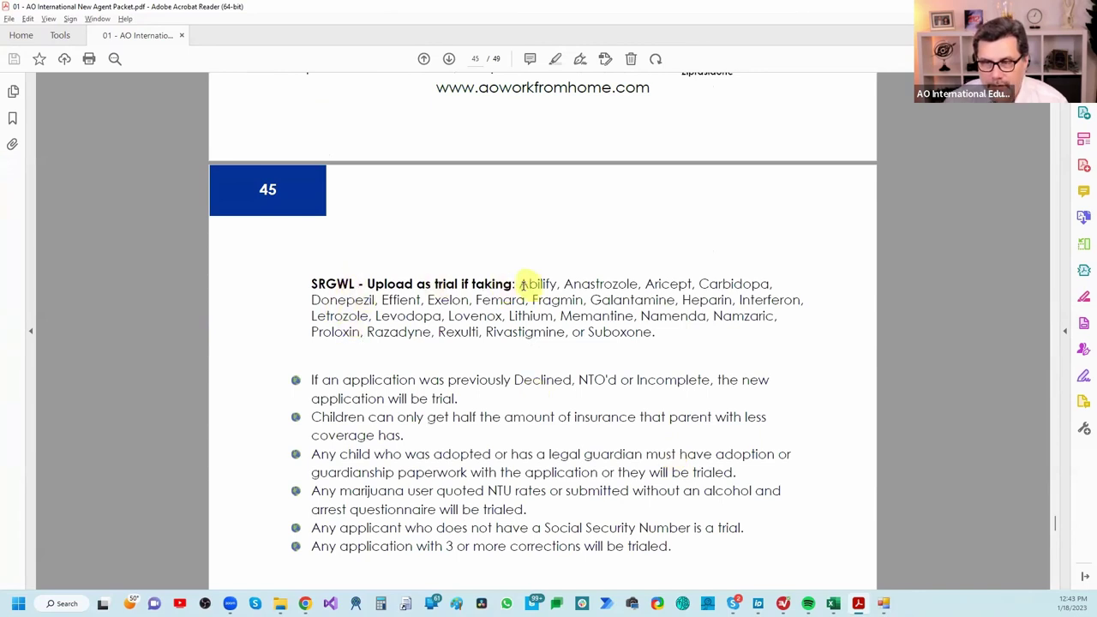
pyautogui.moveTo(522, 283); pyautogui.dragTo(666, 331)
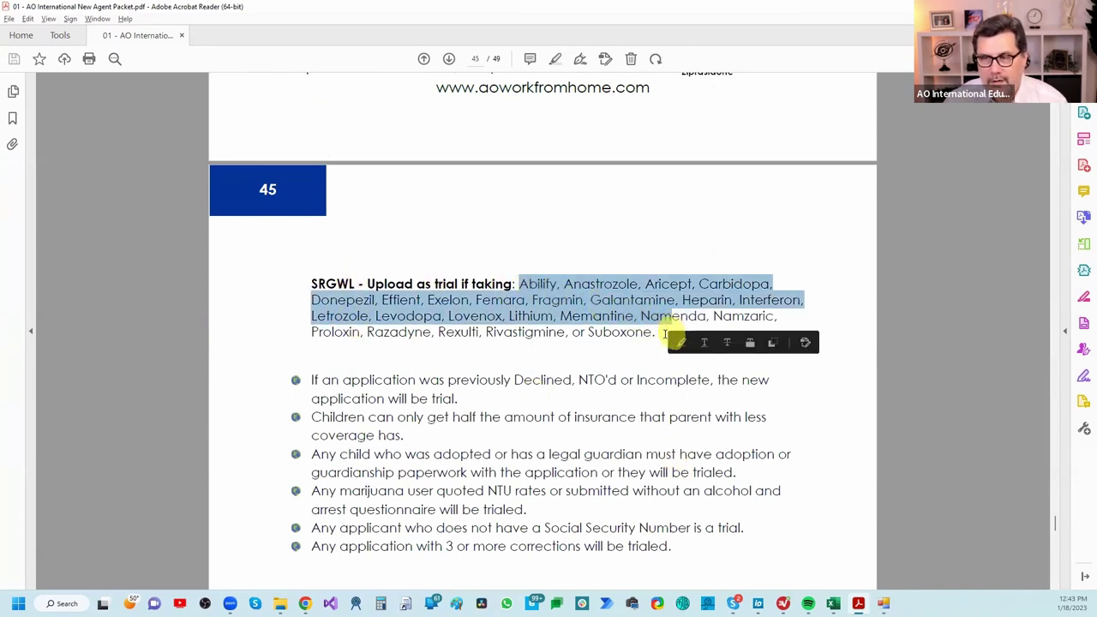
pyautogui.click(658, 331)
pyautogui.doubleClick(658, 331)
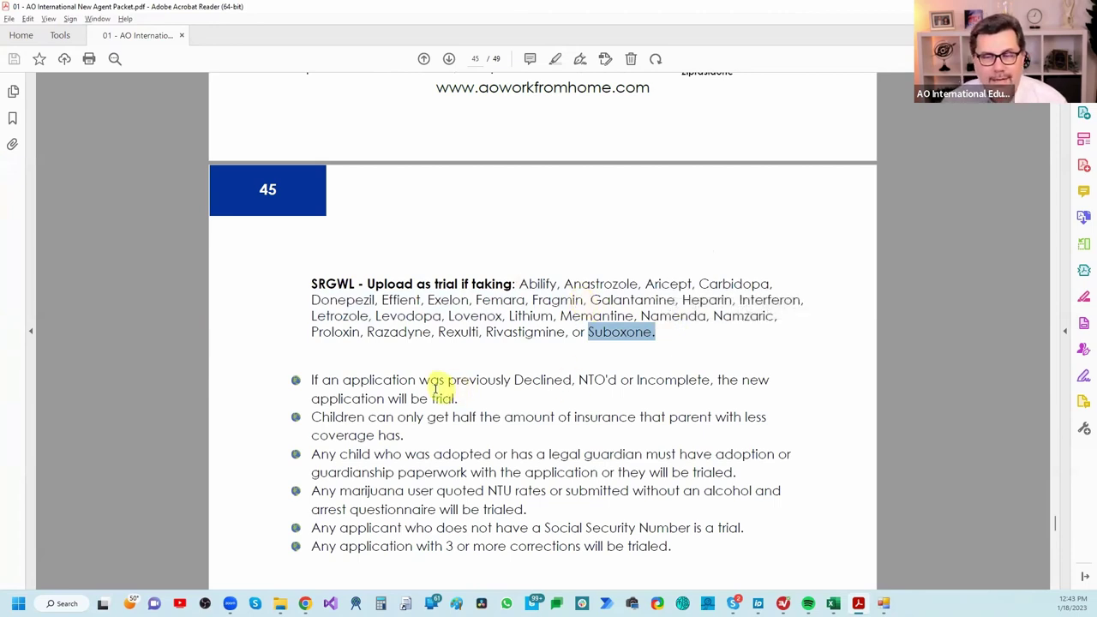
pyautogui.doubleClick(347, 332)
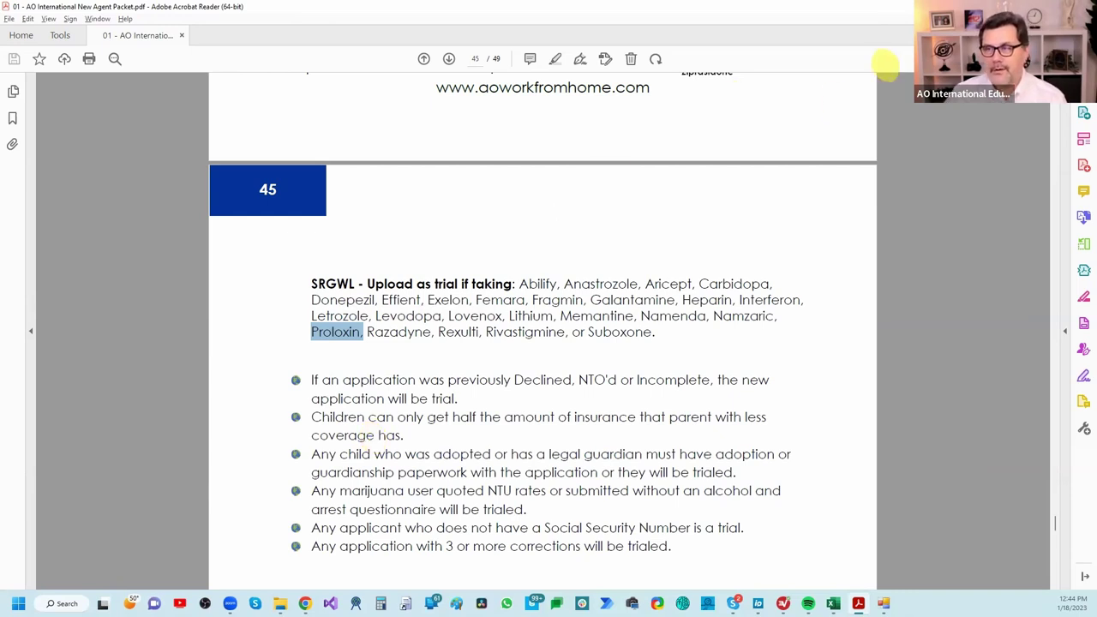
pyautogui.hotkey('alt', 'Tab')
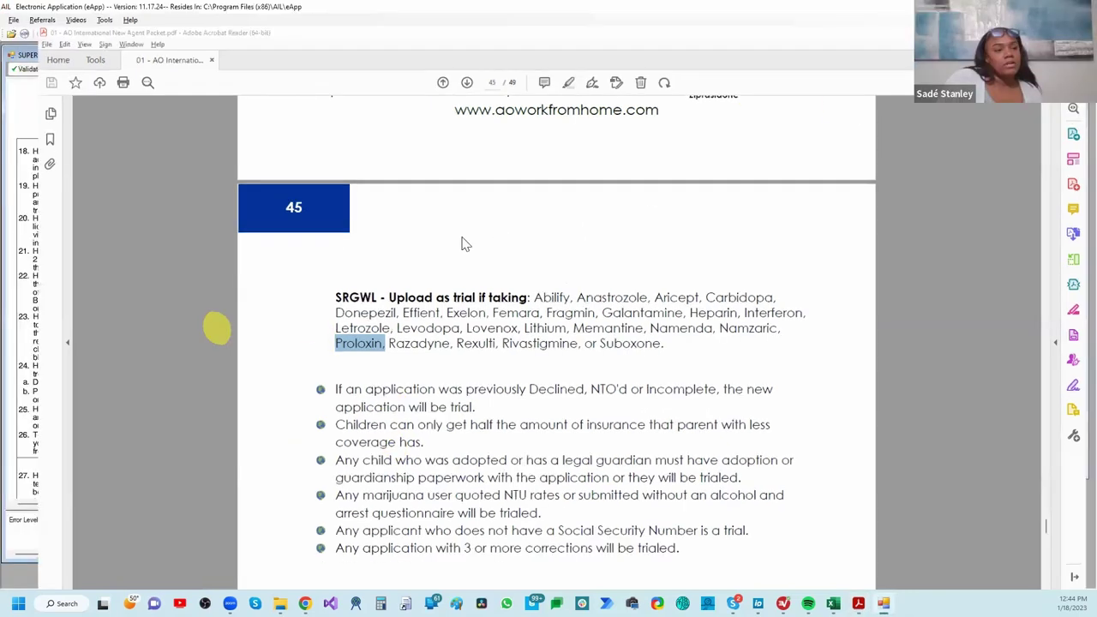
# Switch between the Senior Life Combo and Super Combo pages to reach the first physician's Medical Records ID# field.
pyautogui.scroll(5, 580, 323)
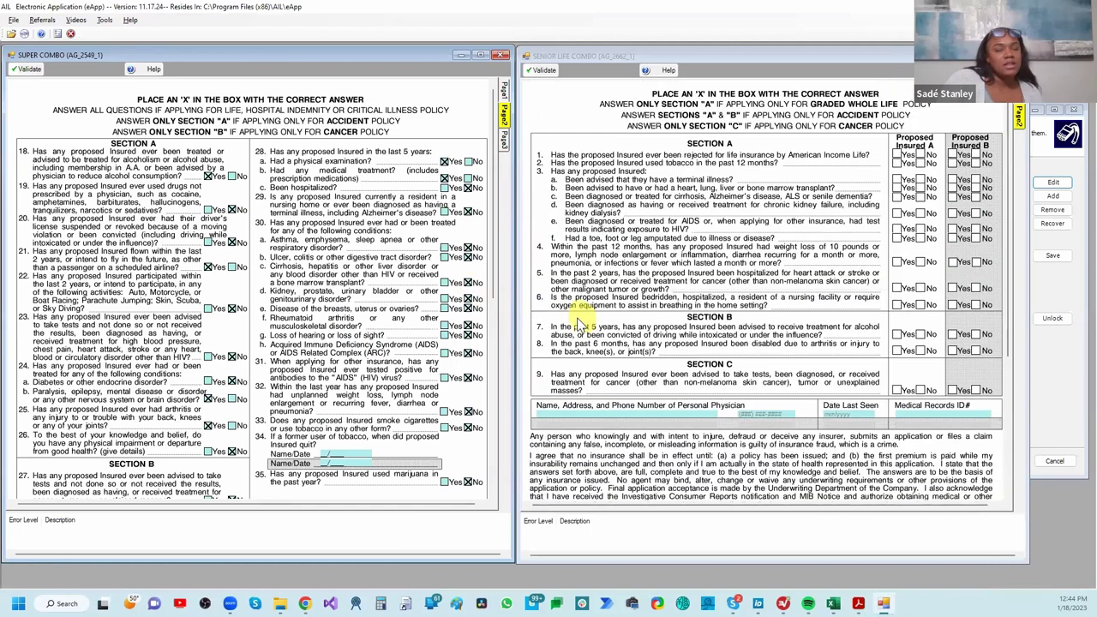
pyautogui.scroll(-2, 580, 323)
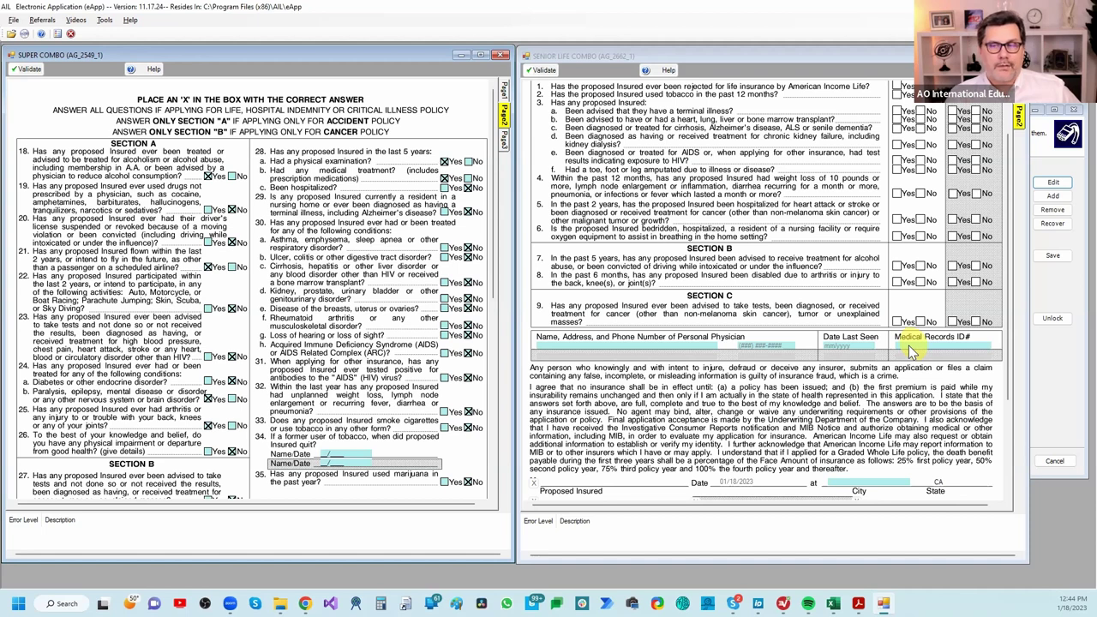
pyautogui.click(911, 347)
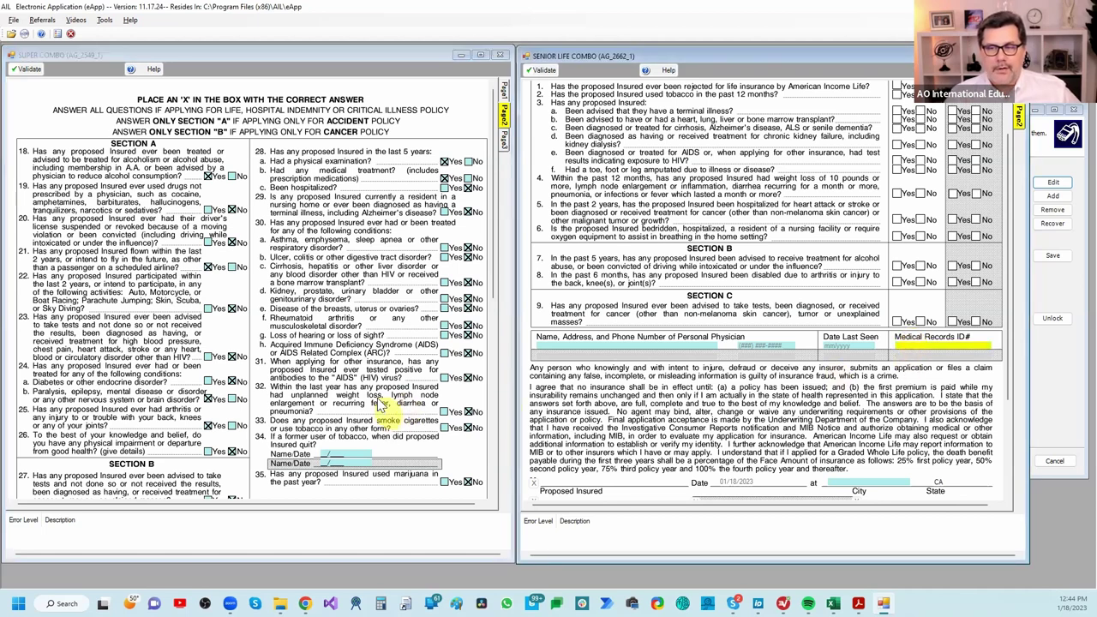
pyautogui.scroll(-3, 380, 406)
pyautogui.click(393, 377)
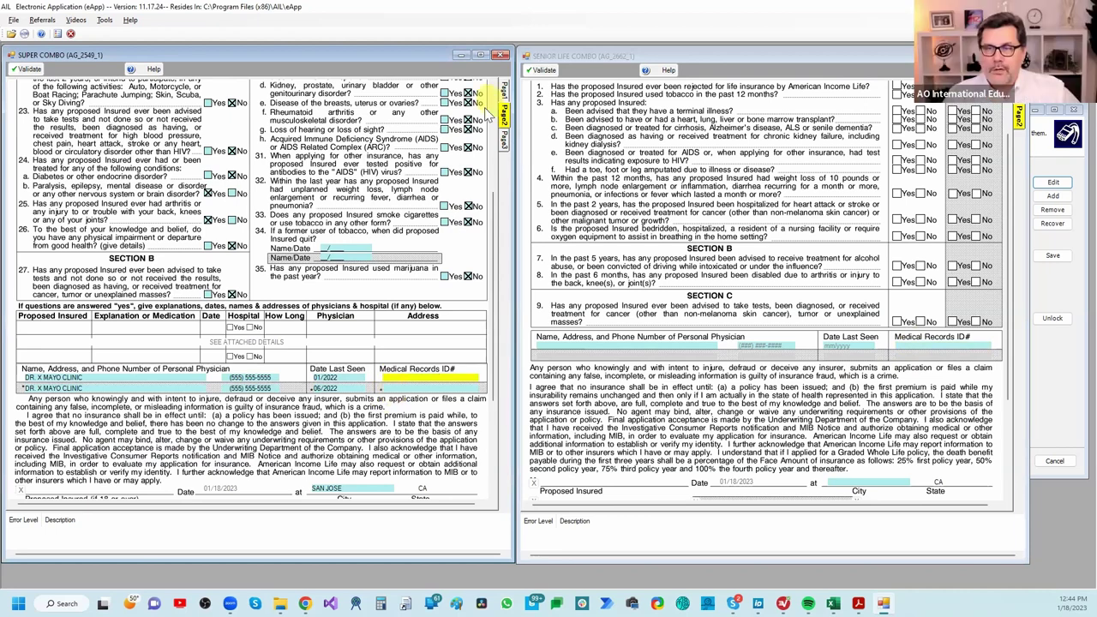
pyautogui.click(504, 93)
pyautogui.scroll(5, 436, 224)
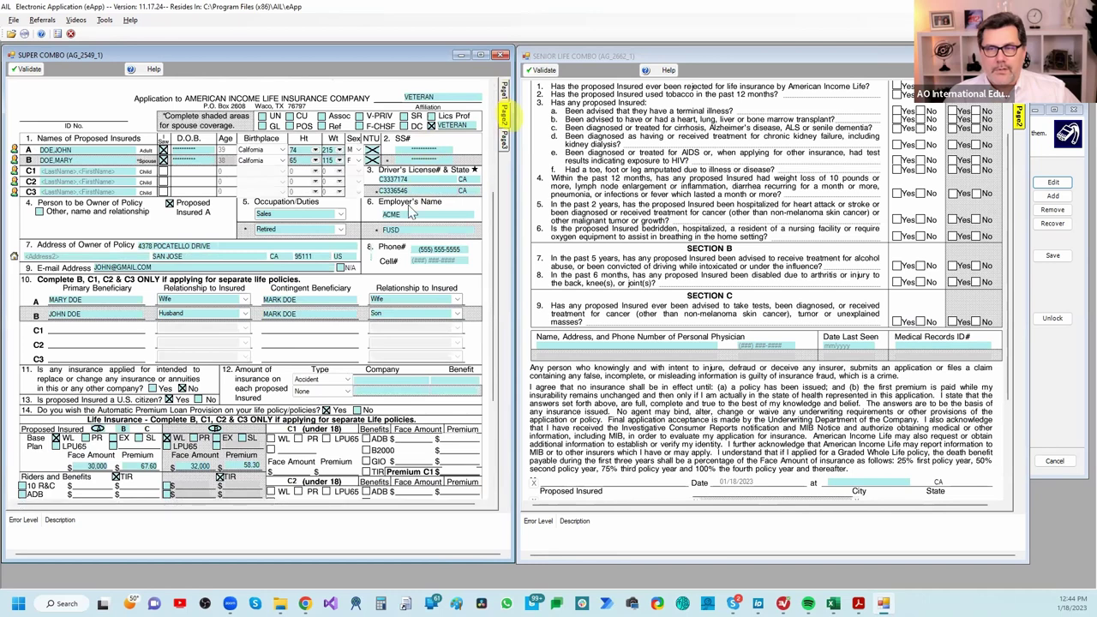
pyautogui.click(503, 113)
pyautogui.scroll(-1, 383, 296)
pyautogui.click(392, 310)
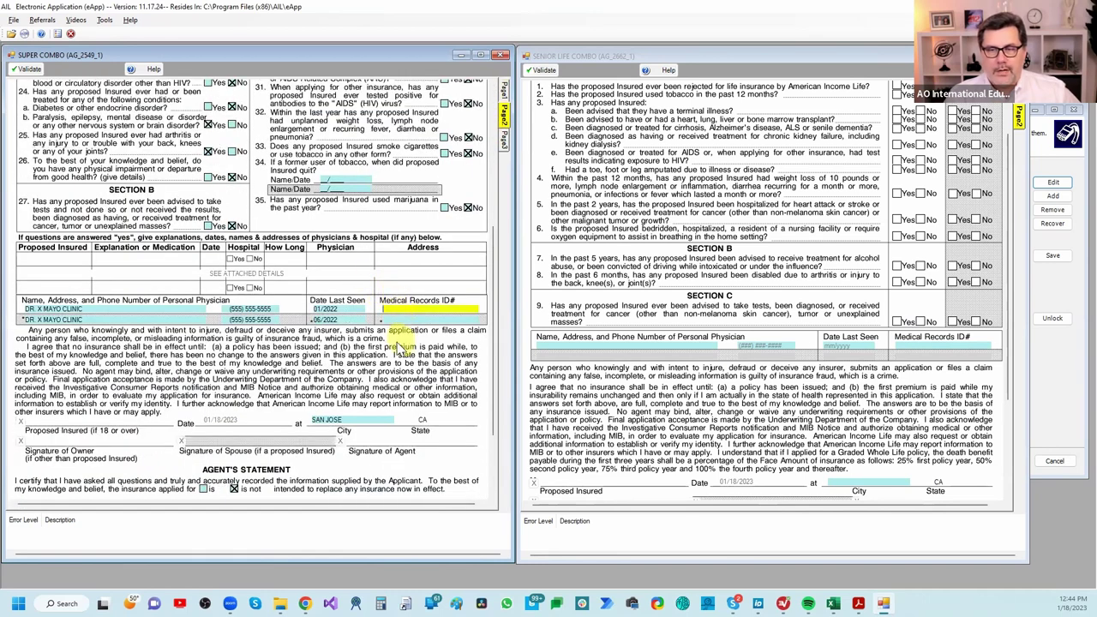
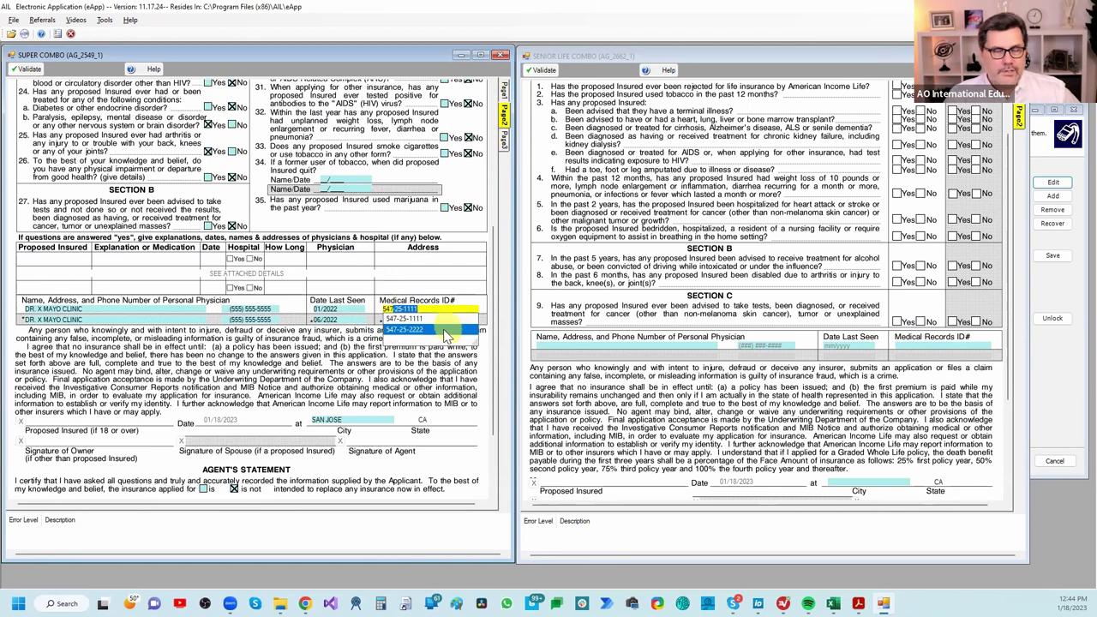
# Enter both physicians' Medical Records ID# numbers starting with 5, using the autocomplete entries.
pyautogui.press('Tab')
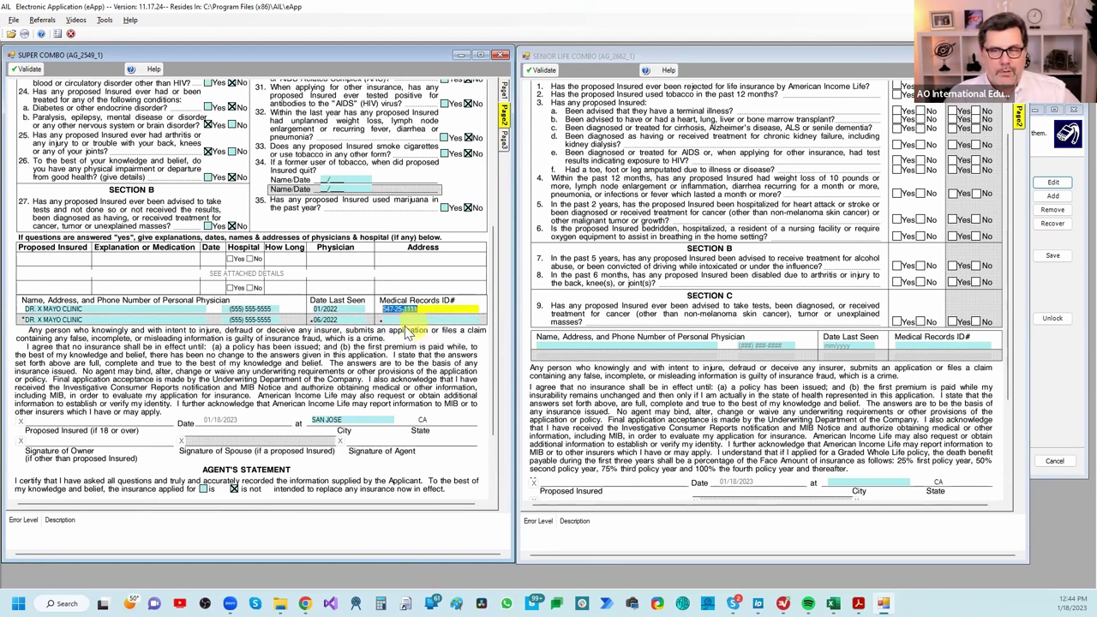
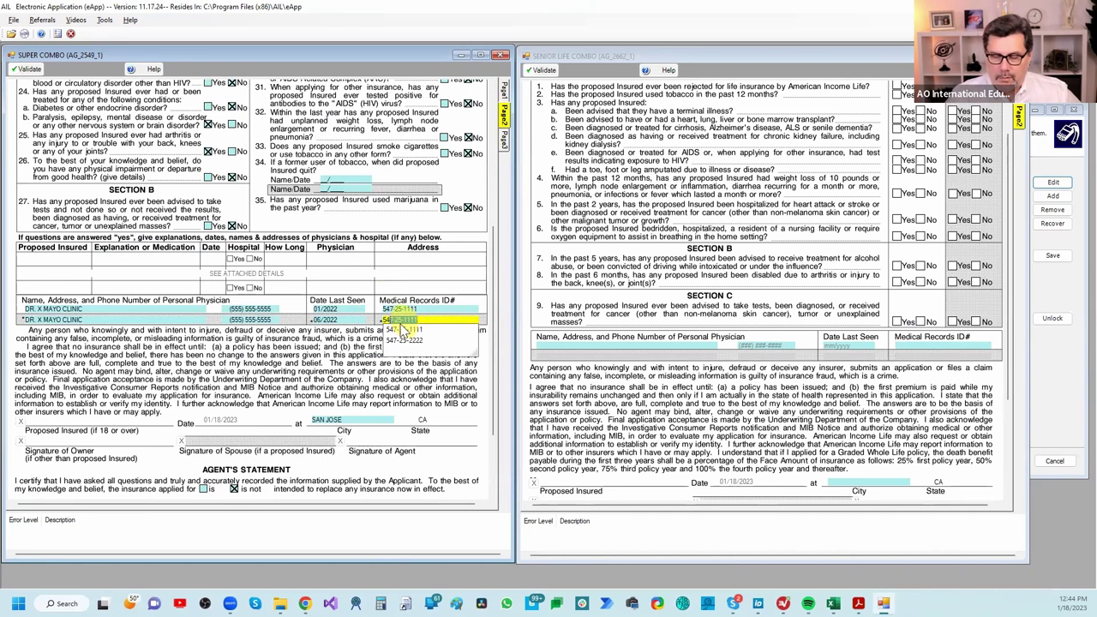
pyautogui.click(401, 339)
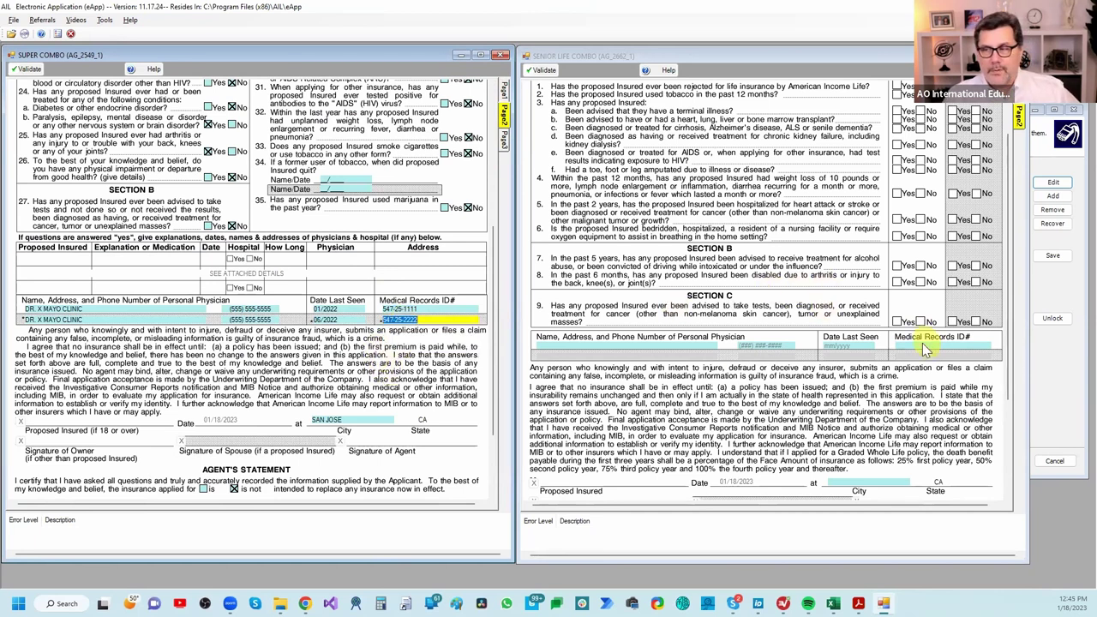
pyautogui.scroll(-3, 733, 341)
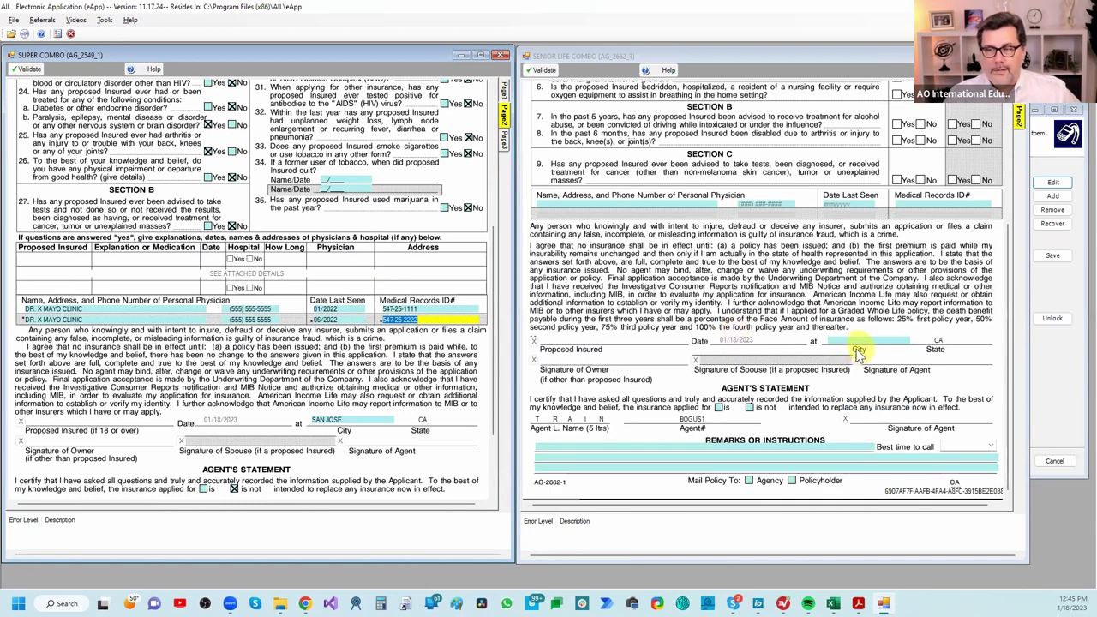
pyautogui.click(960, 446)
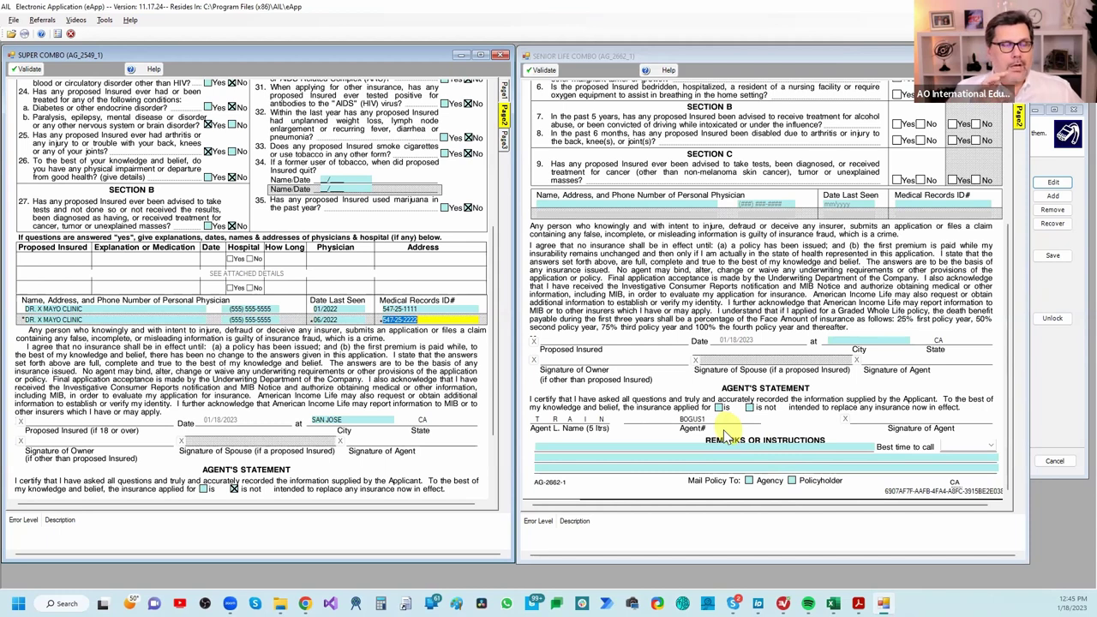
pyautogui.scroll(5, 934, 244)
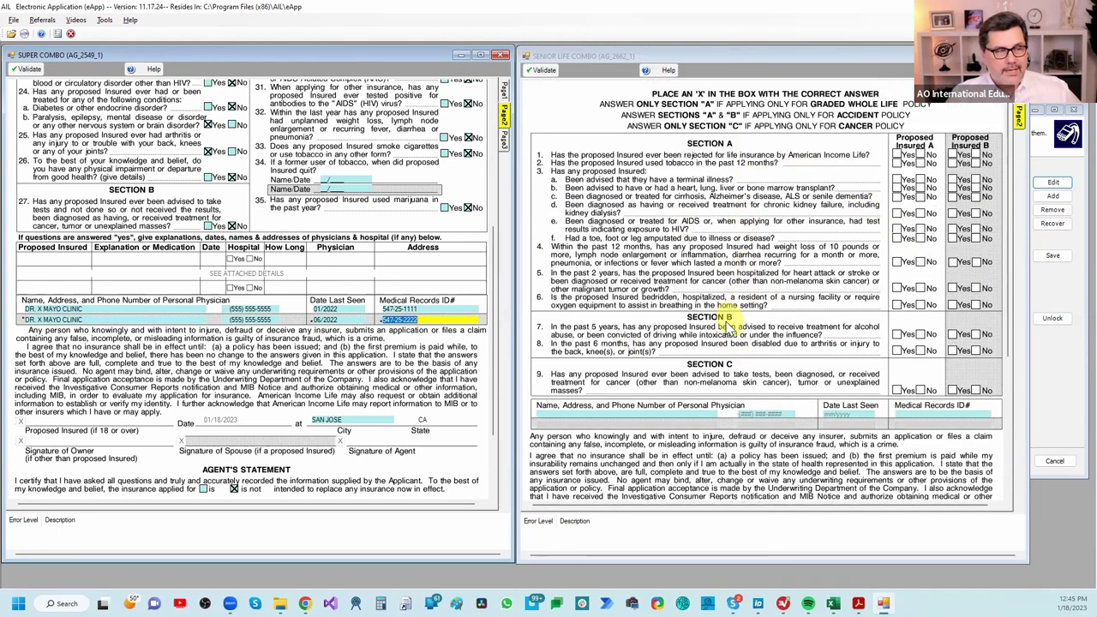
pyautogui.scroll(-5, 727, 326)
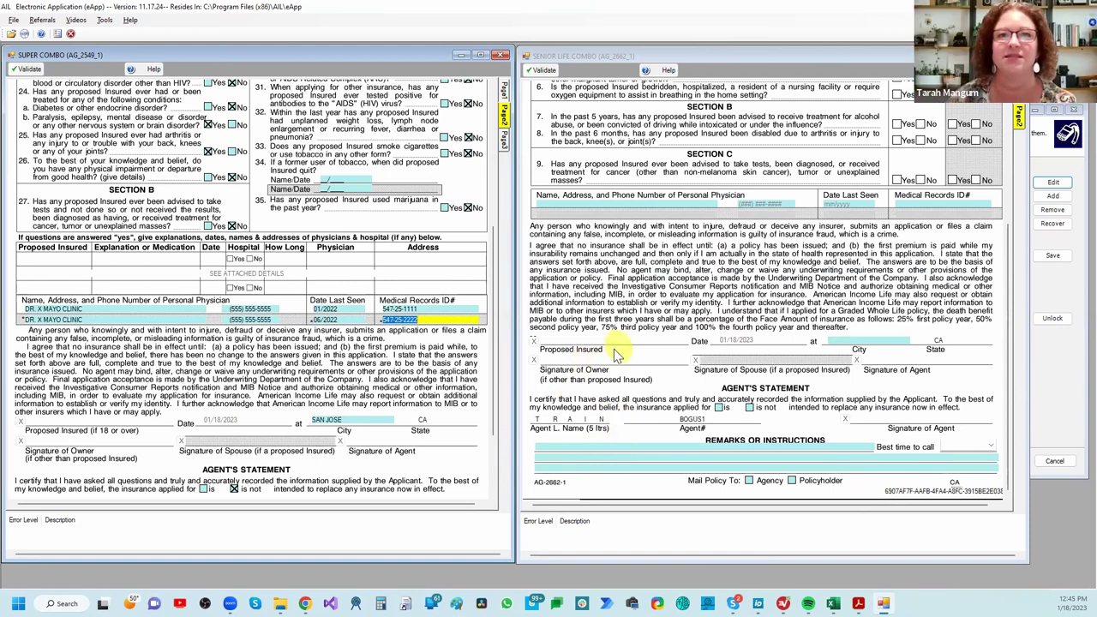
pyautogui.scroll(5, 643, 347)
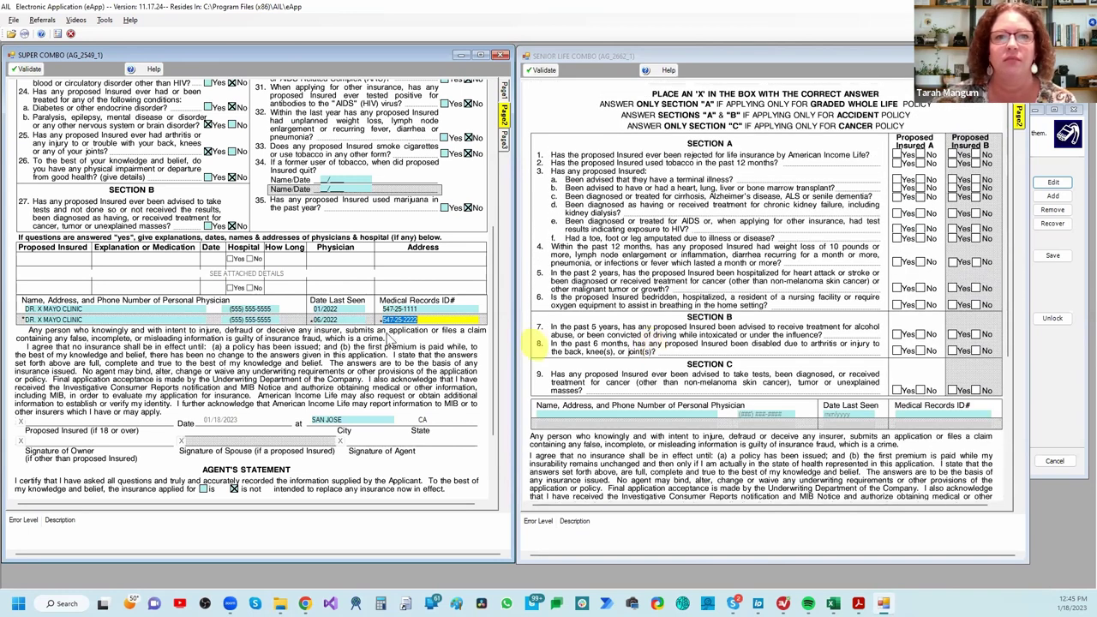
pyautogui.scroll(5, 387, 334)
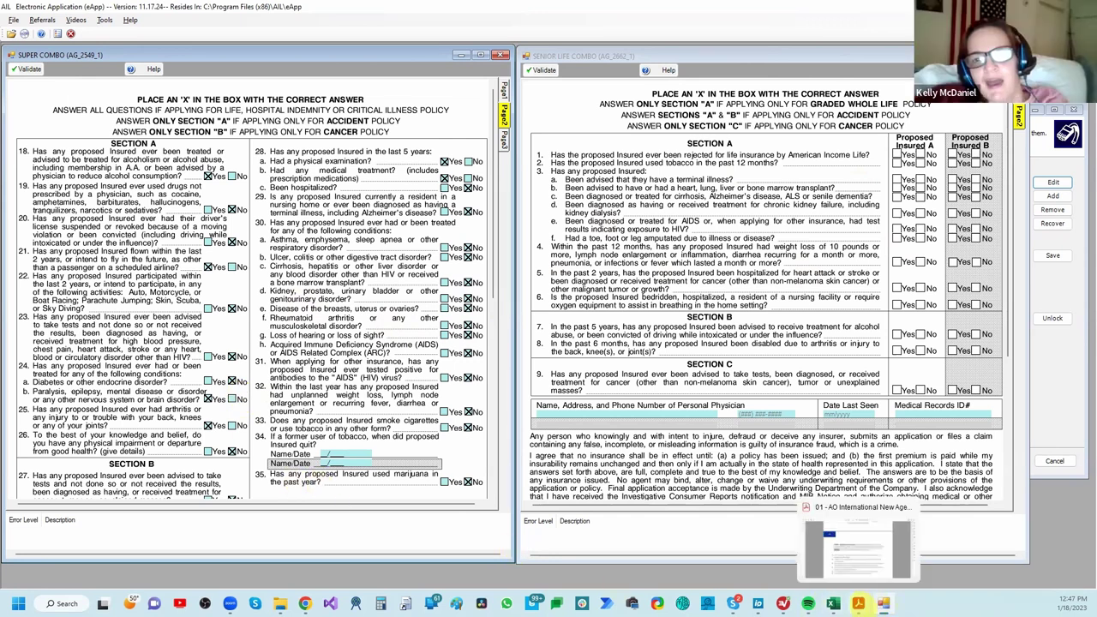
# Bring the agent packet forward in Acrobat Reader at page 45's SRGWL trial medications.
pyautogui.click(844, 557)
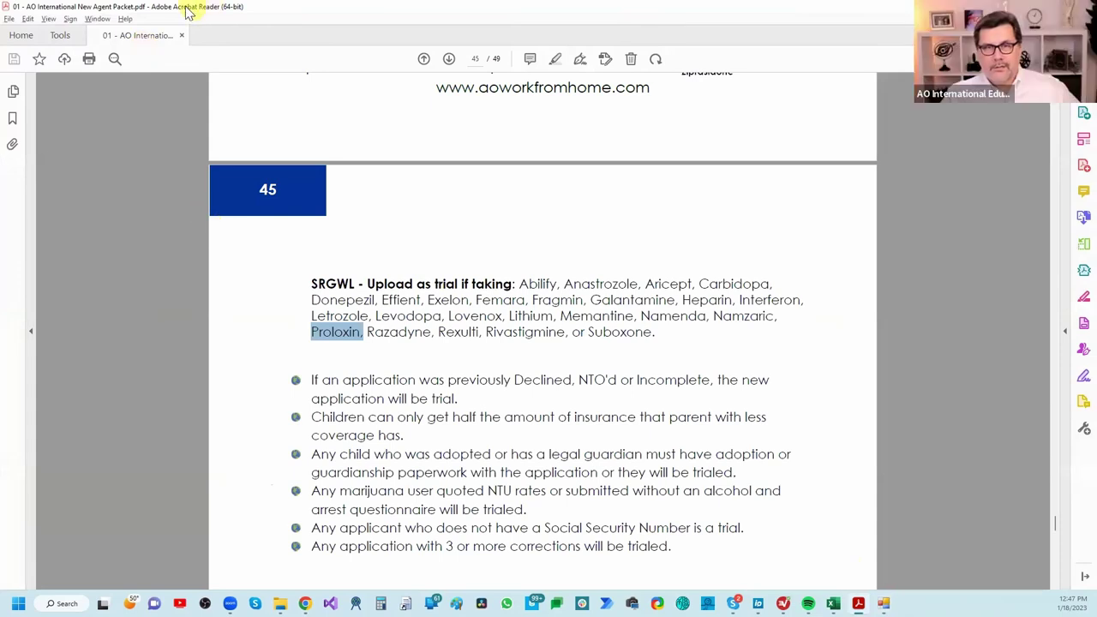
# Leave the page 45 trial-upload rules and return to the Senior Life Combo and Super Combo forms.
pyautogui.hotkey('alt', 'Tab')
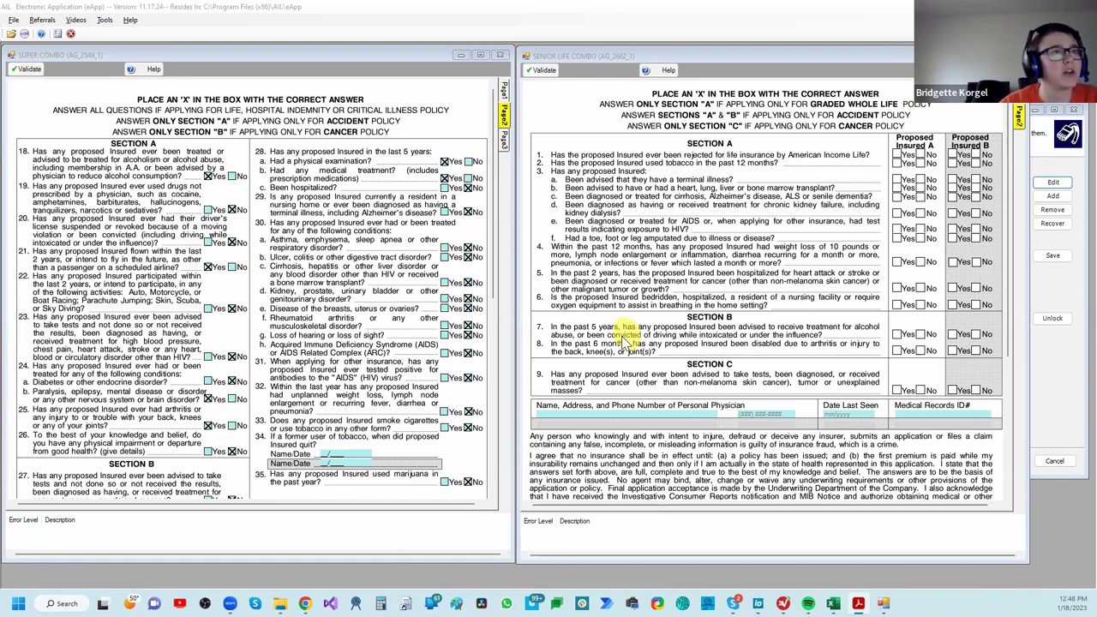
pyautogui.scroll(-5, 678, 310)
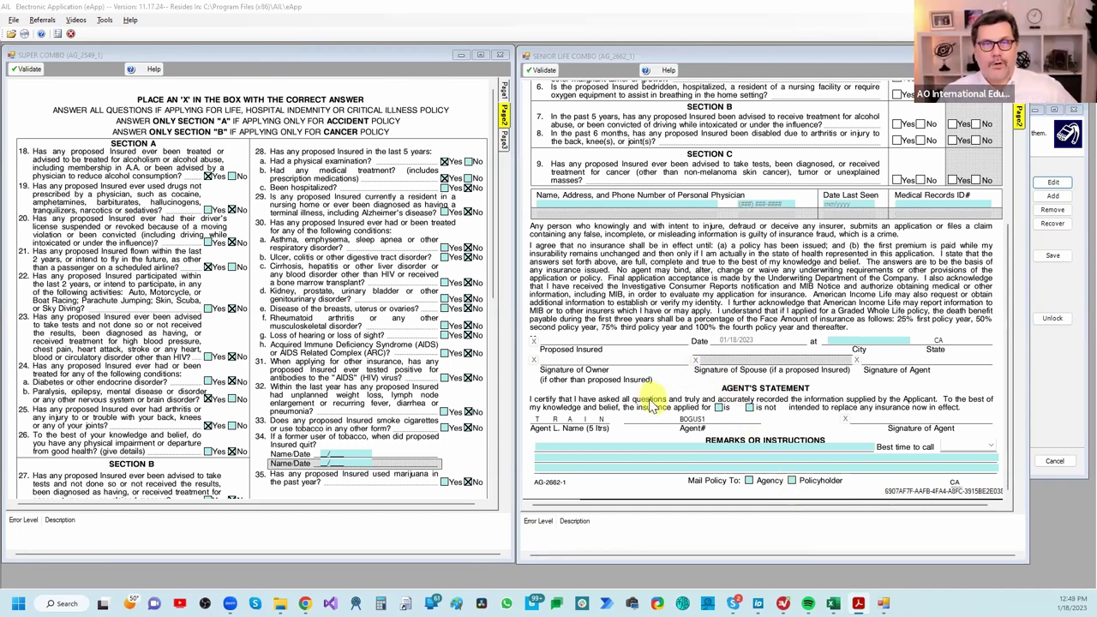
pyautogui.scroll(3, 651, 395)
pyautogui.scroll(-3, 707, 273)
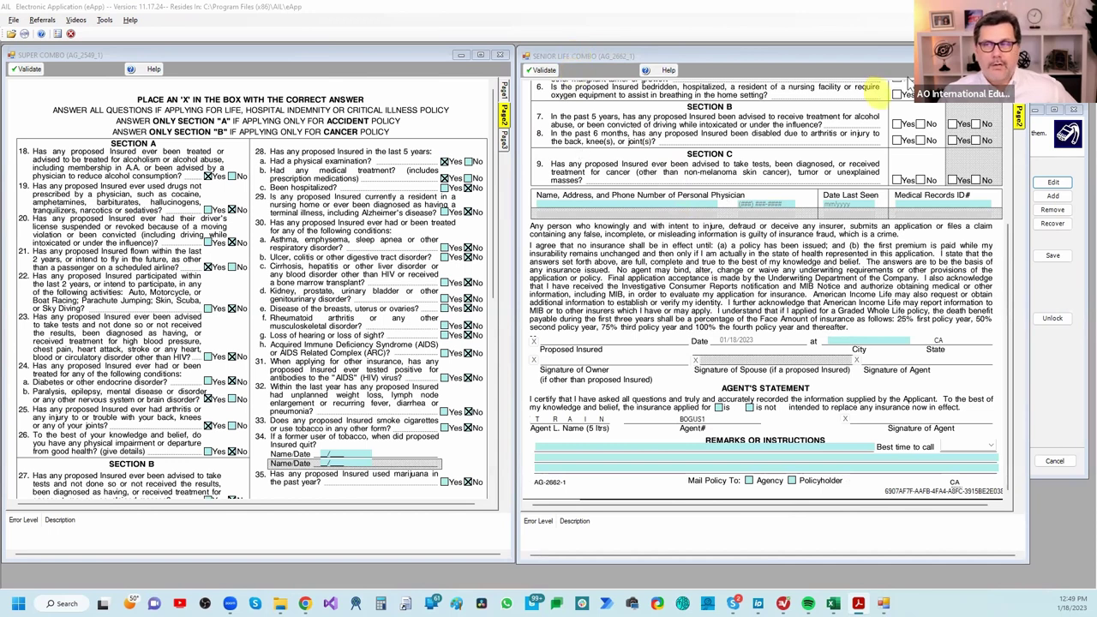
# Close the Senior Life Combo window, remove that form from the package, and view Super Combo's first page.
pyautogui.click(1021, 55)
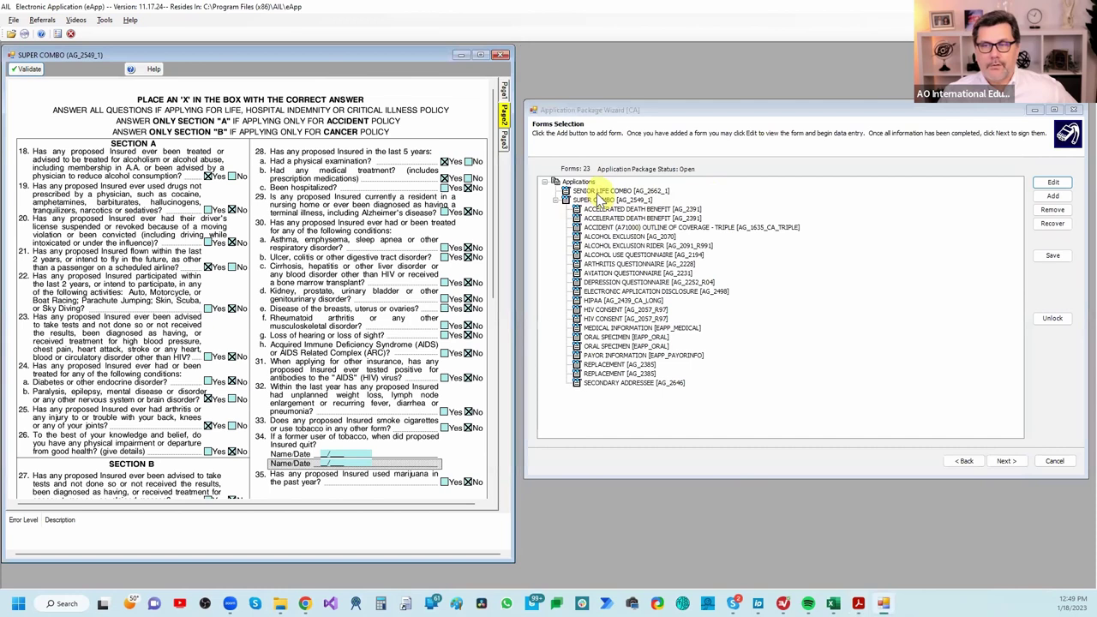
pyautogui.click(591, 191)
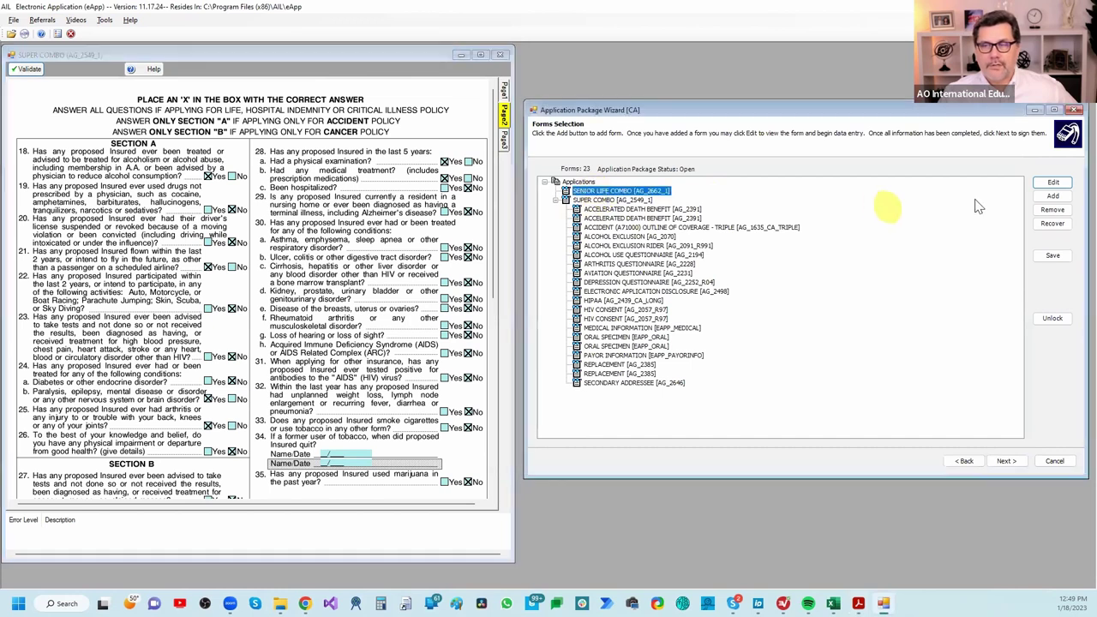
pyautogui.click(1052, 211)
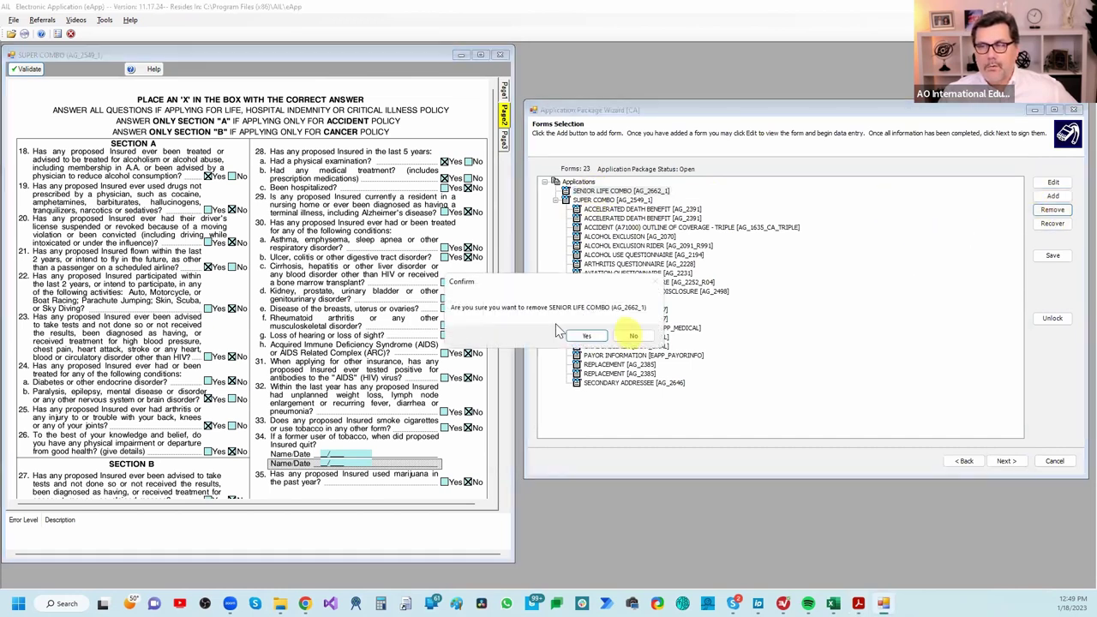
pyautogui.click(631, 335)
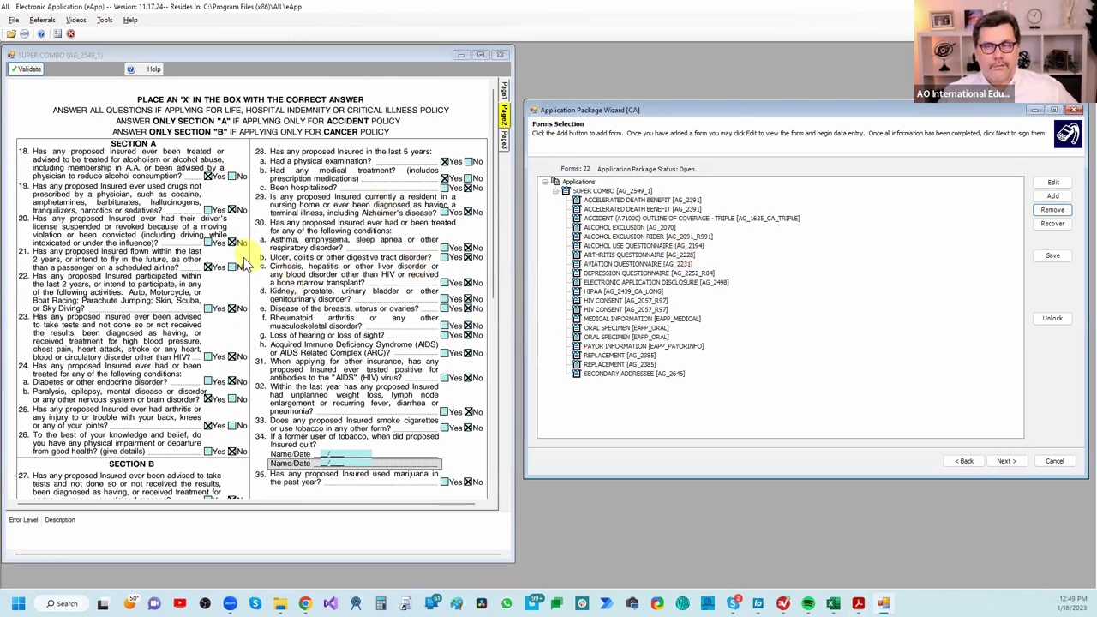
pyautogui.click(505, 93)
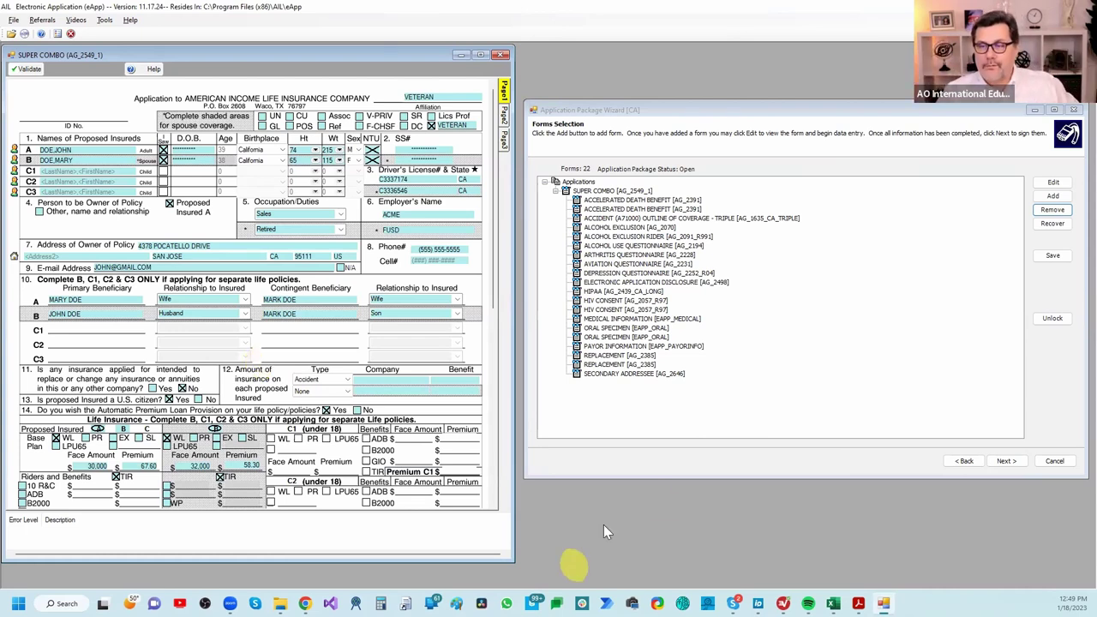
pyautogui.click(644, 310)
pyautogui.doubleClick(638, 319)
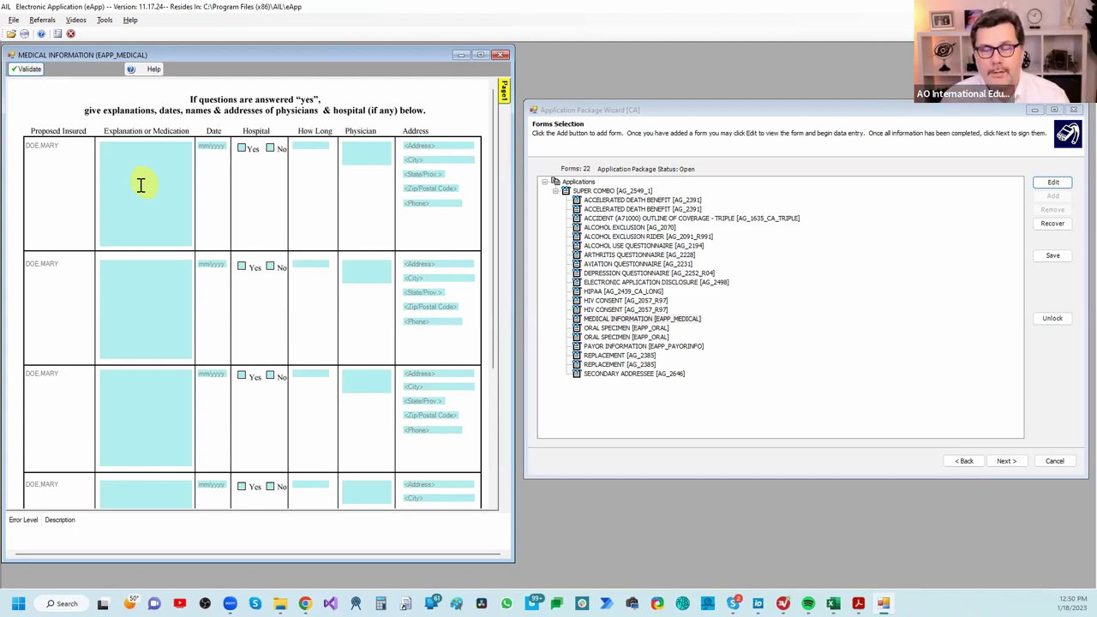
pyautogui.click(500, 55)
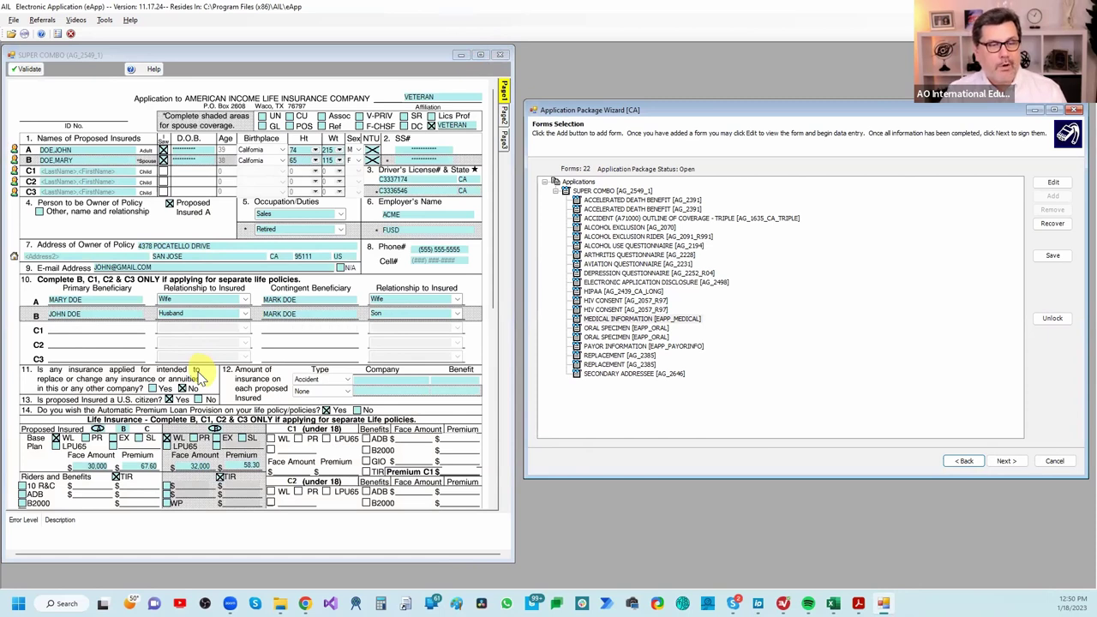
# Review the Super Combo form's pages, including page 2 and the health questions page.
pyautogui.scroll(-9, 199, 375)
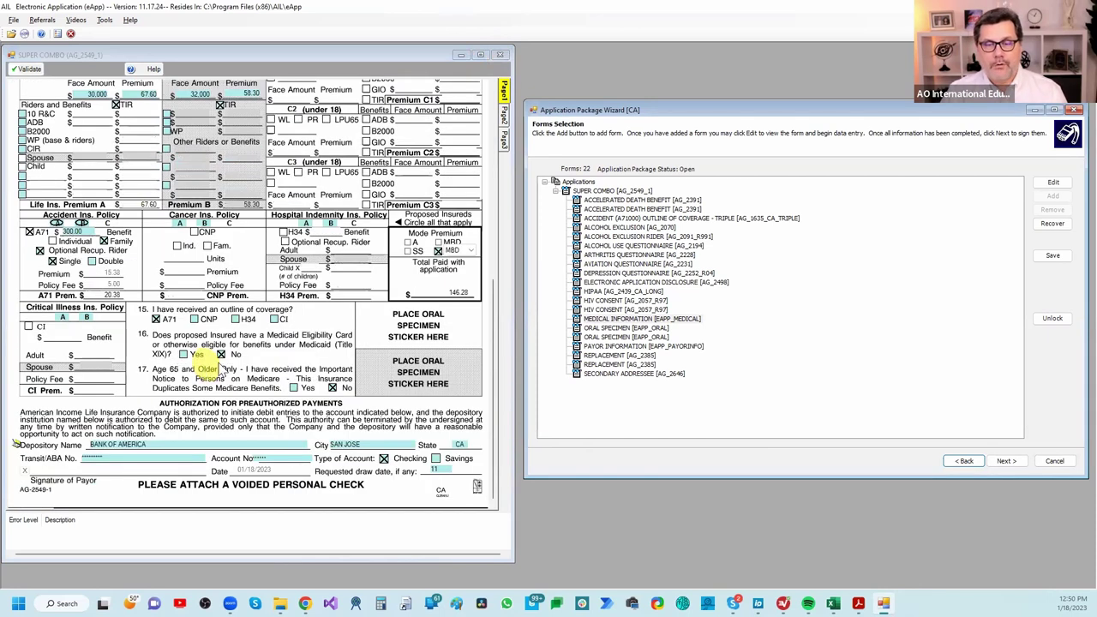
pyautogui.click(504, 114)
pyautogui.scroll(-8, 267, 337)
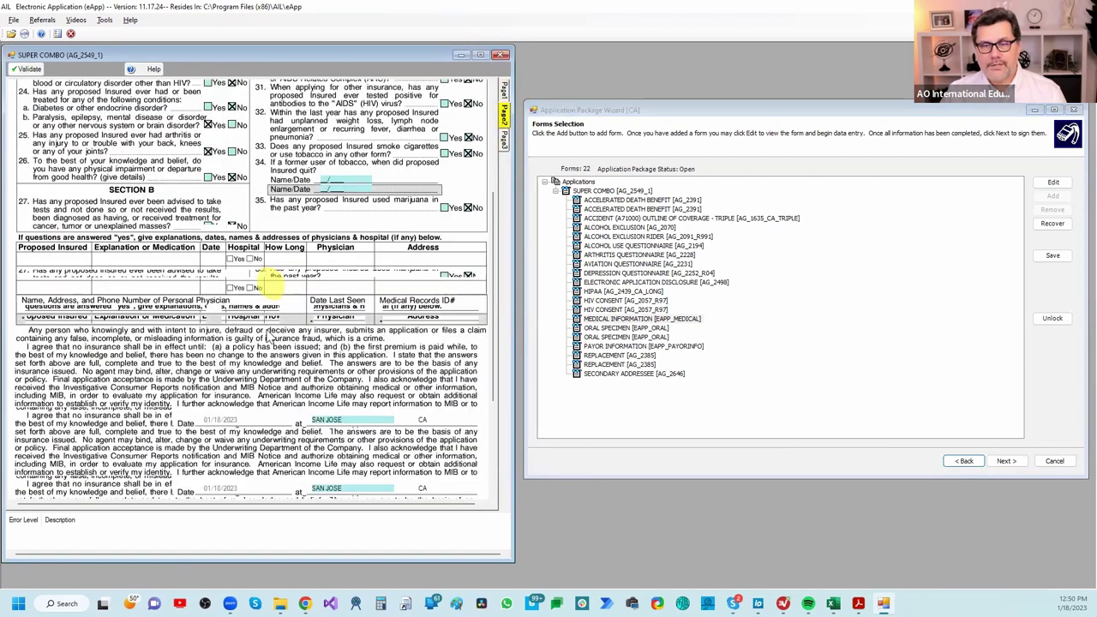
pyautogui.scroll(-3, 267, 336)
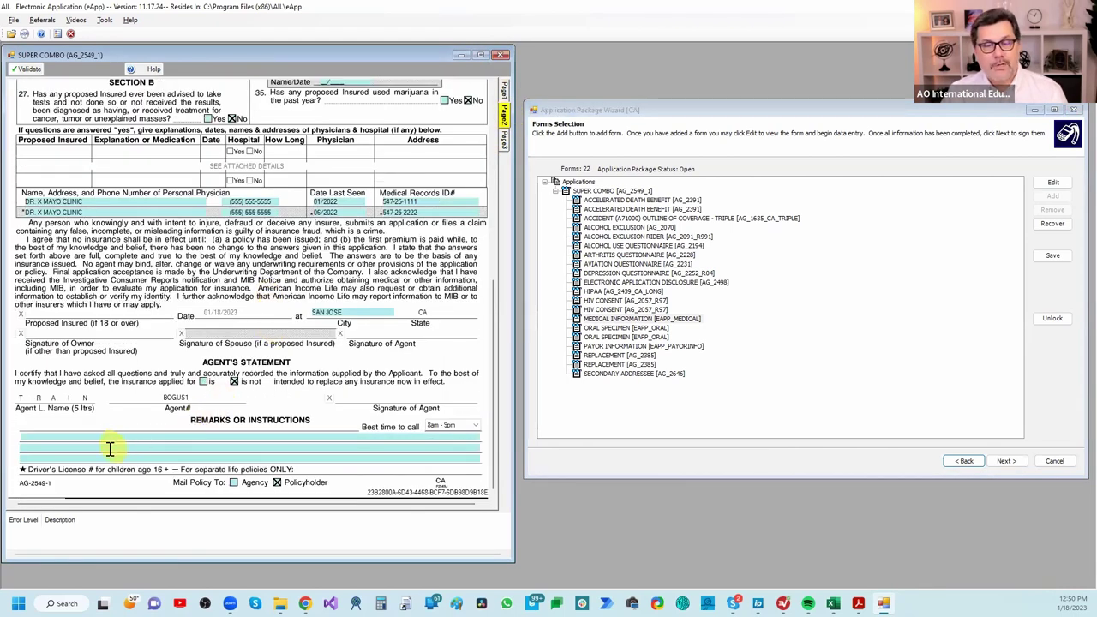
pyautogui.scroll(10, 110, 447)
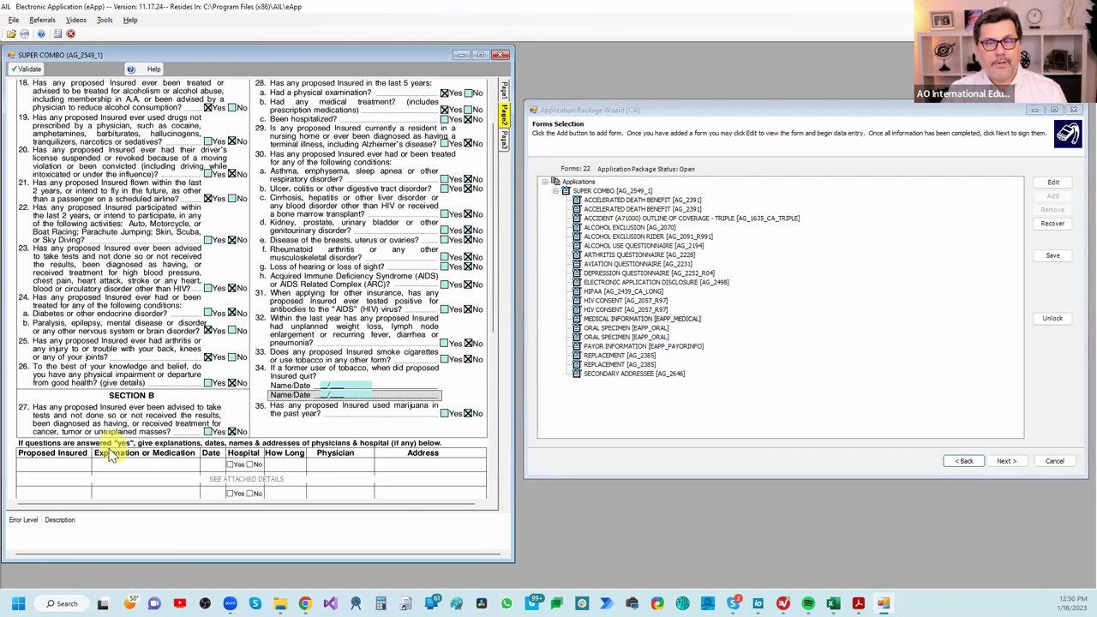
pyautogui.click(503, 90)
pyautogui.scroll(10, 180, 377)
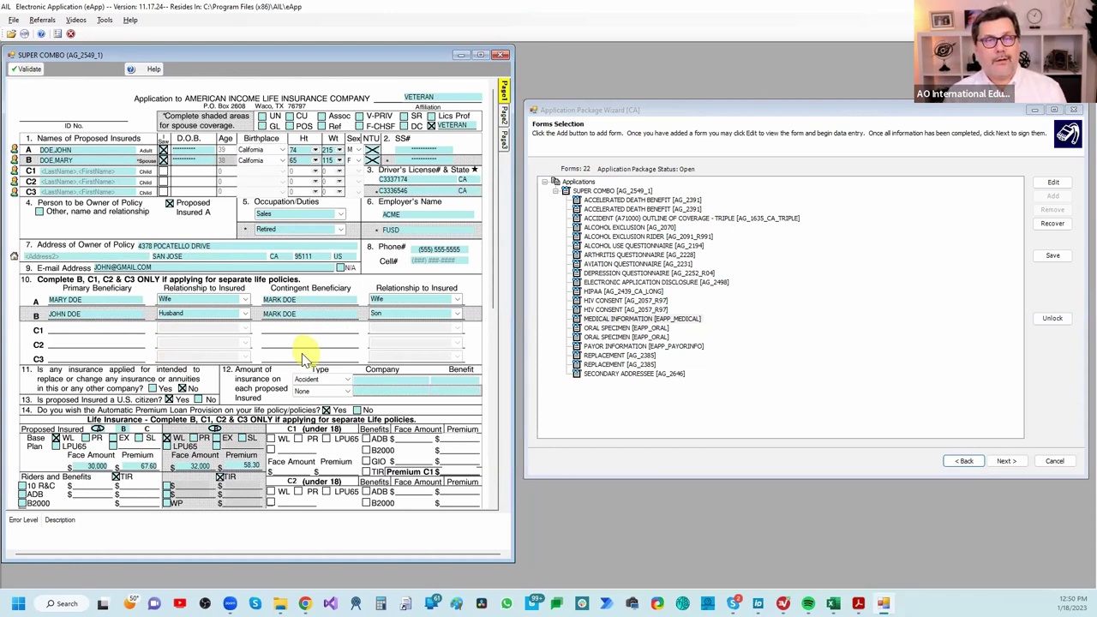
pyautogui.click(504, 116)
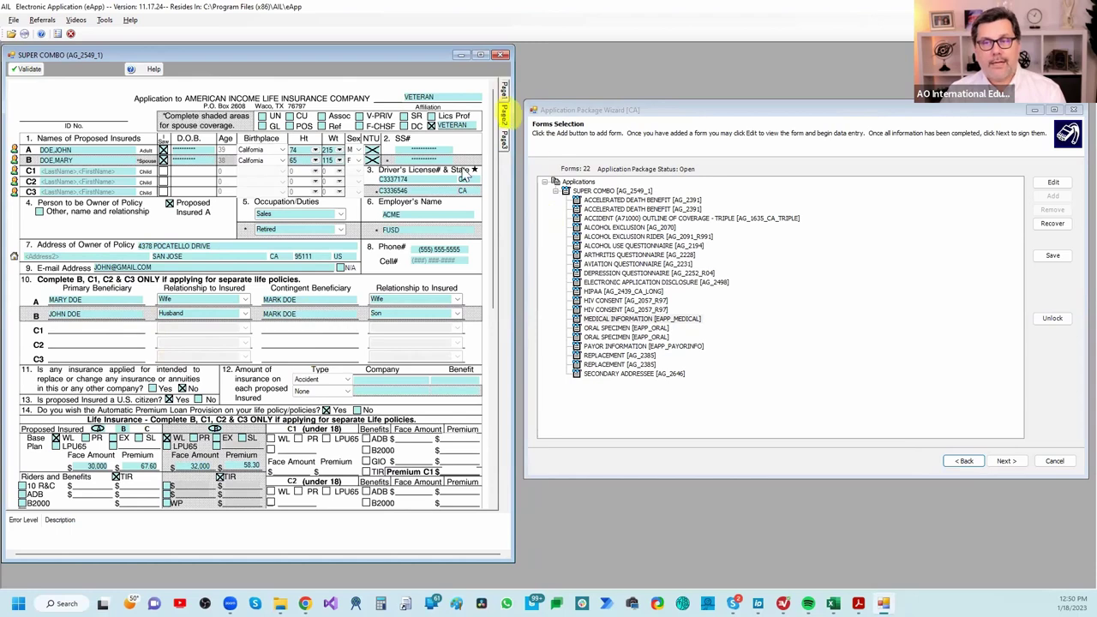
pyautogui.scroll(-5, 274, 352)
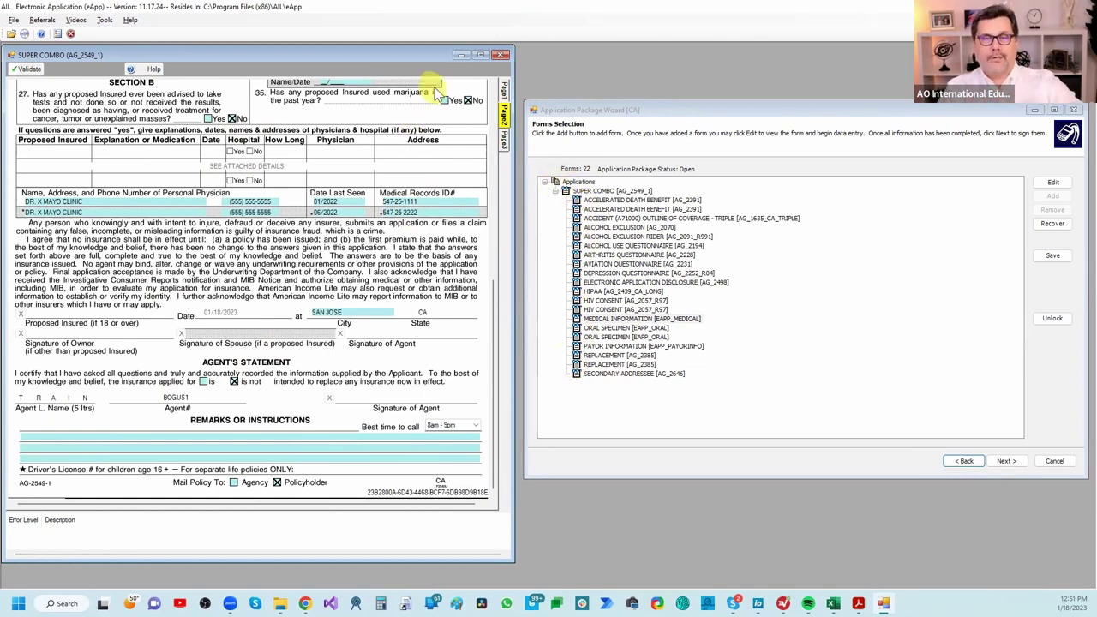
# Close the Super Combo form, centre the package wizard, and advance past forms selection.
pyautogui.click(500, 56)
pyautogui.moveTo(619, 108); pyautogui.dragTo(309, 107)
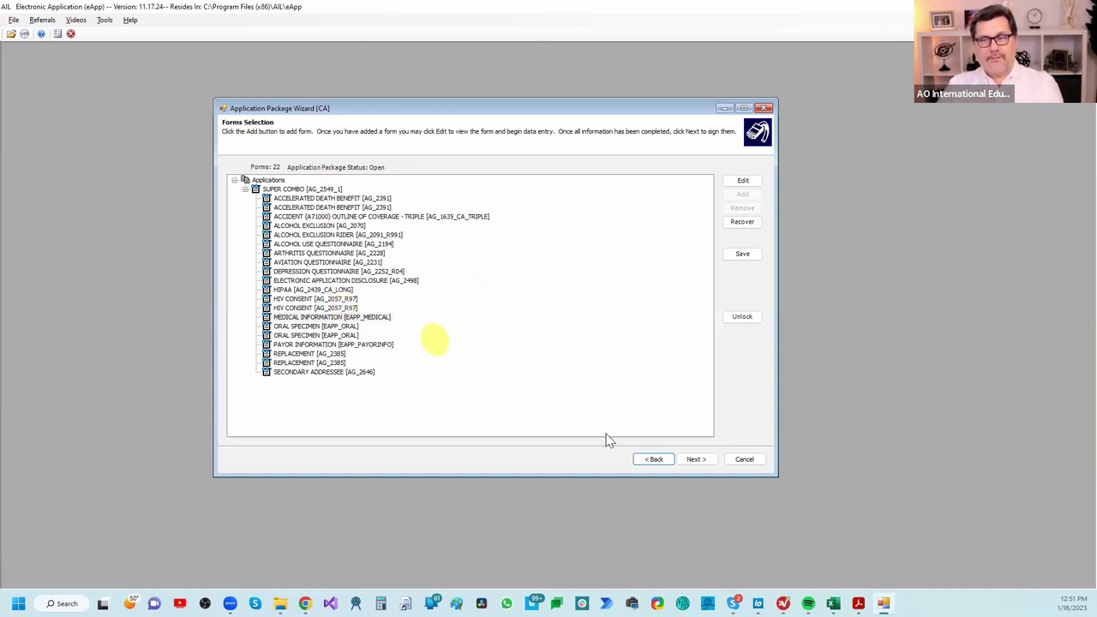
pyautogui.click(694, 459)
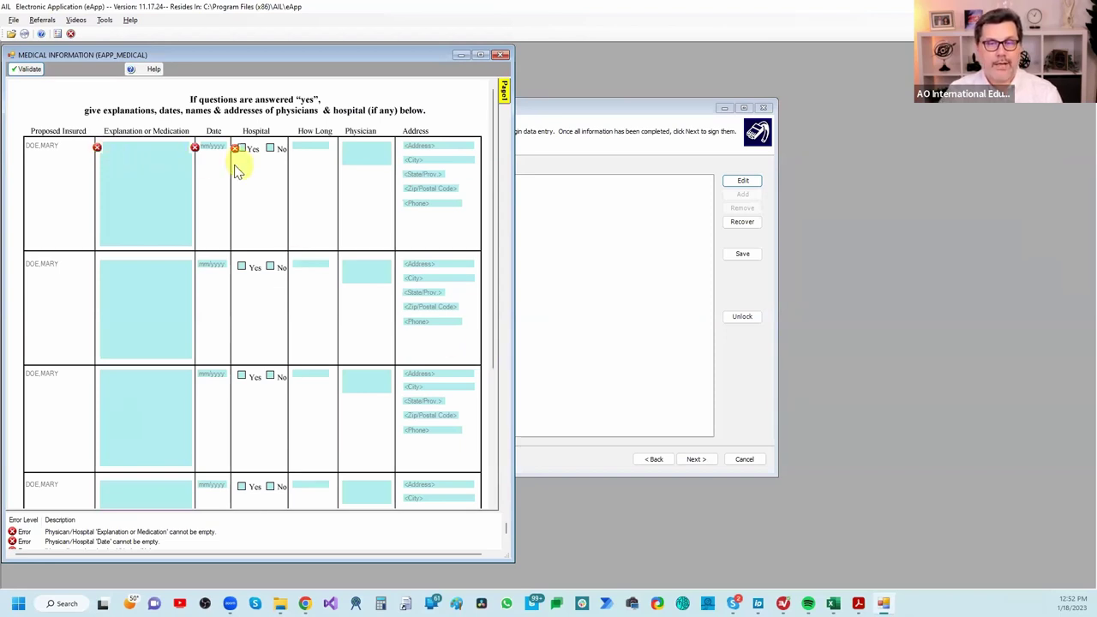
# Enter 'ZCGVZXCV' in the first medical entry, date it 01/2022 with Hospital No, then close the form.
pyautogui.click(135, 165)
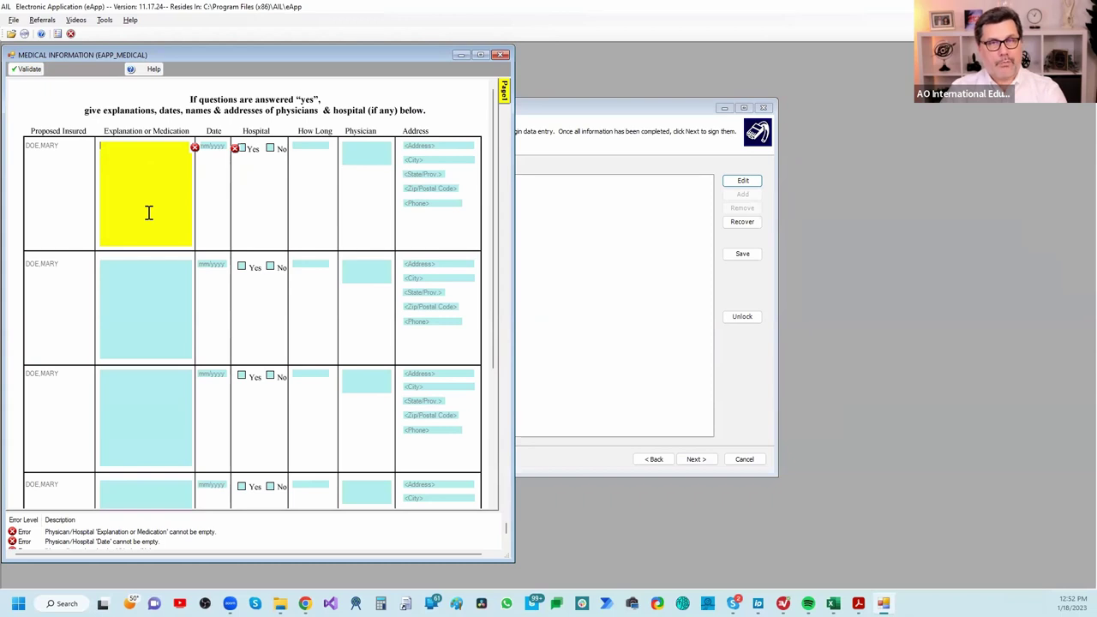
pyautogui.write('ZCGVZXCV')
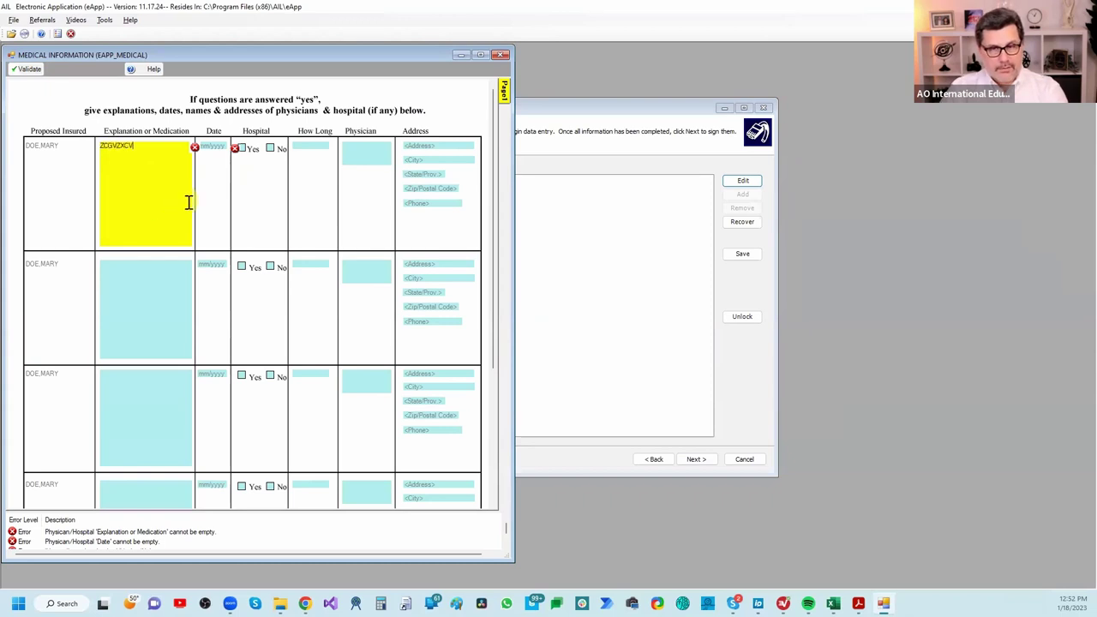
pyautogui.click(205, 147)
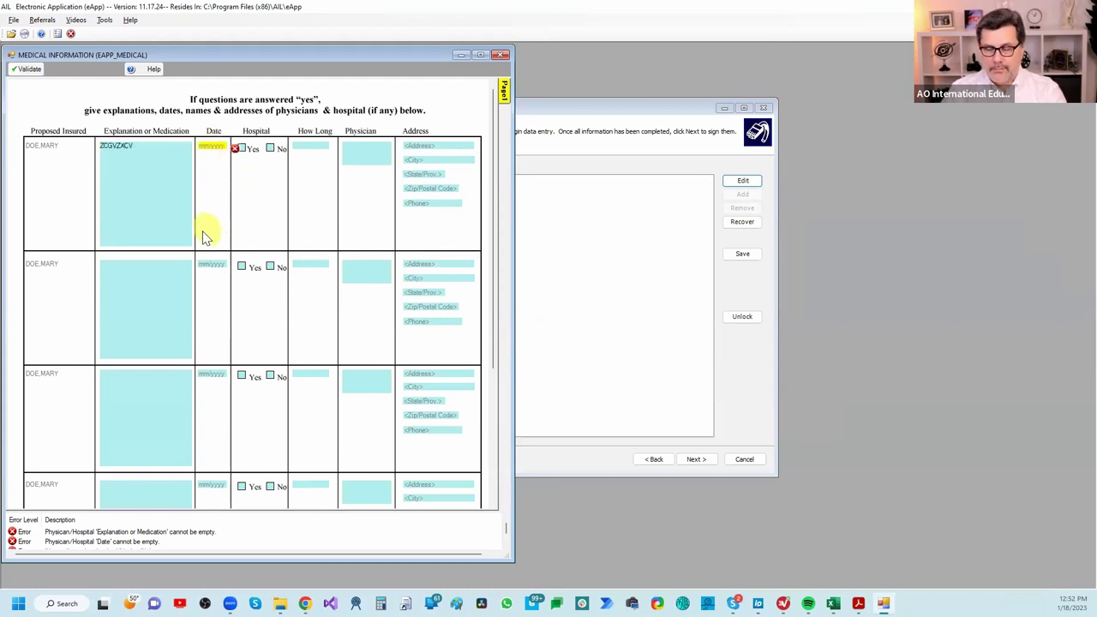
pyautogui.write('012022')
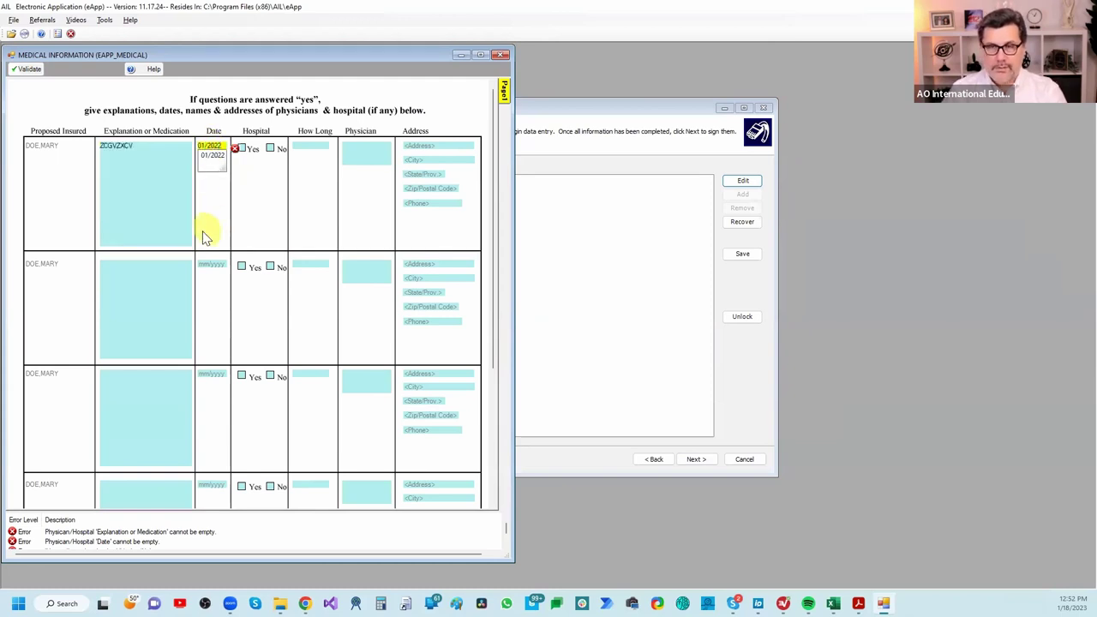
pyautogui.click(270, 149)
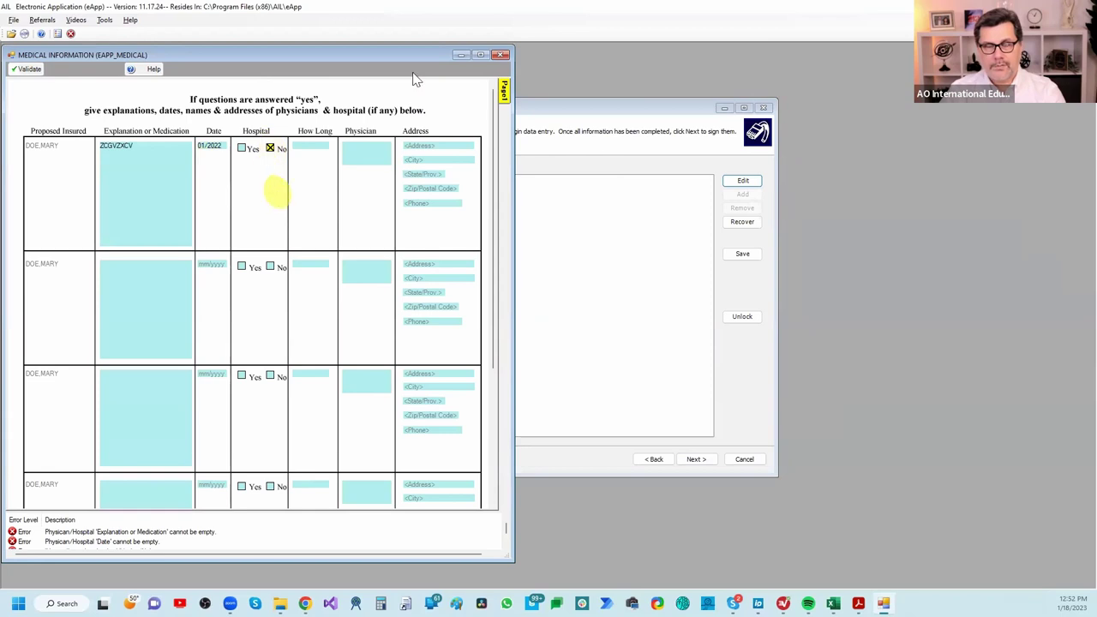
pyautogui.click(500, 55)
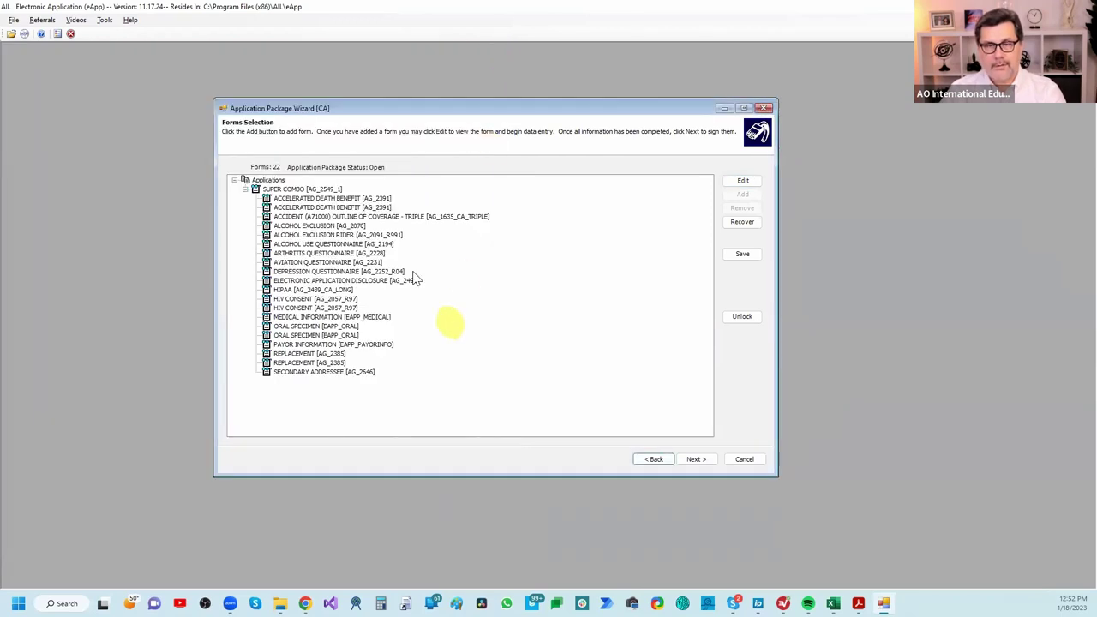
# Advance the package wizard with Next to bring up the text-message opt-in notice.
pyautogui.click(694, 459)
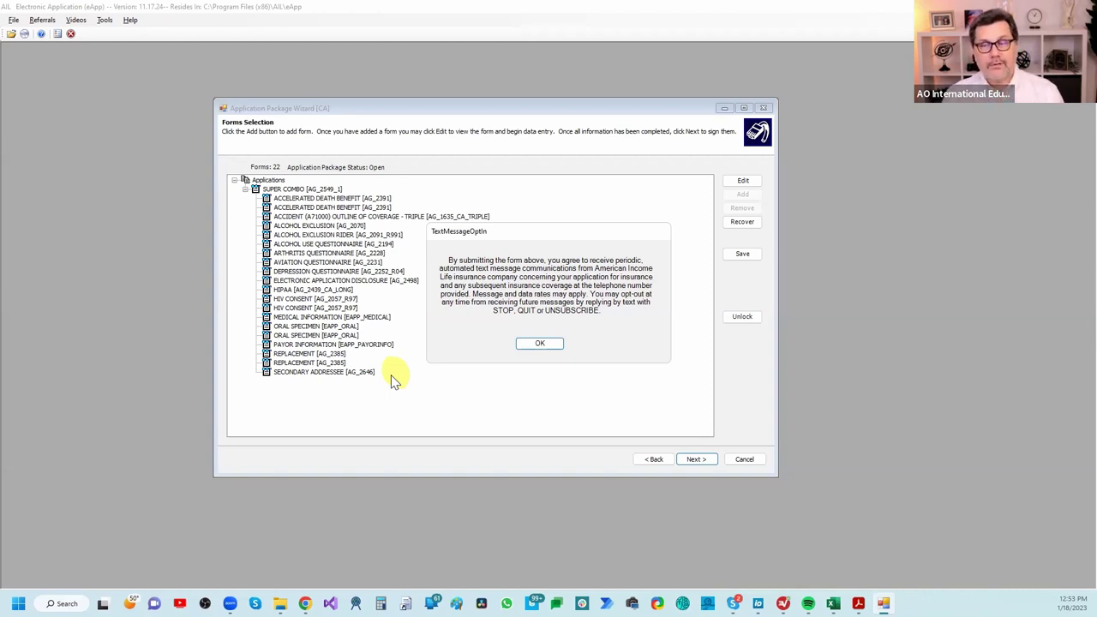
# Acknowledge the TextMessageOptIn notice to reach the Sale Mode e-signature details.
pyautogui.click(540, 343)
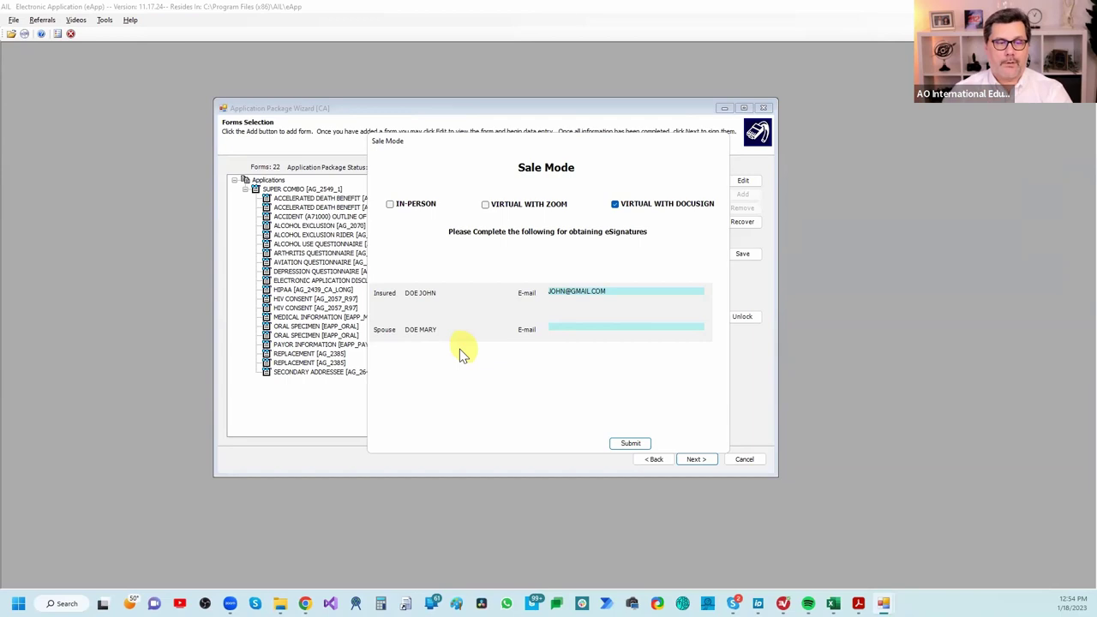
# Replace the insured's e-signature e-mail address and re-enter it to confirm.
pyautogui.moveTo(614, 293); pyautogui.dragTo(514, 308)
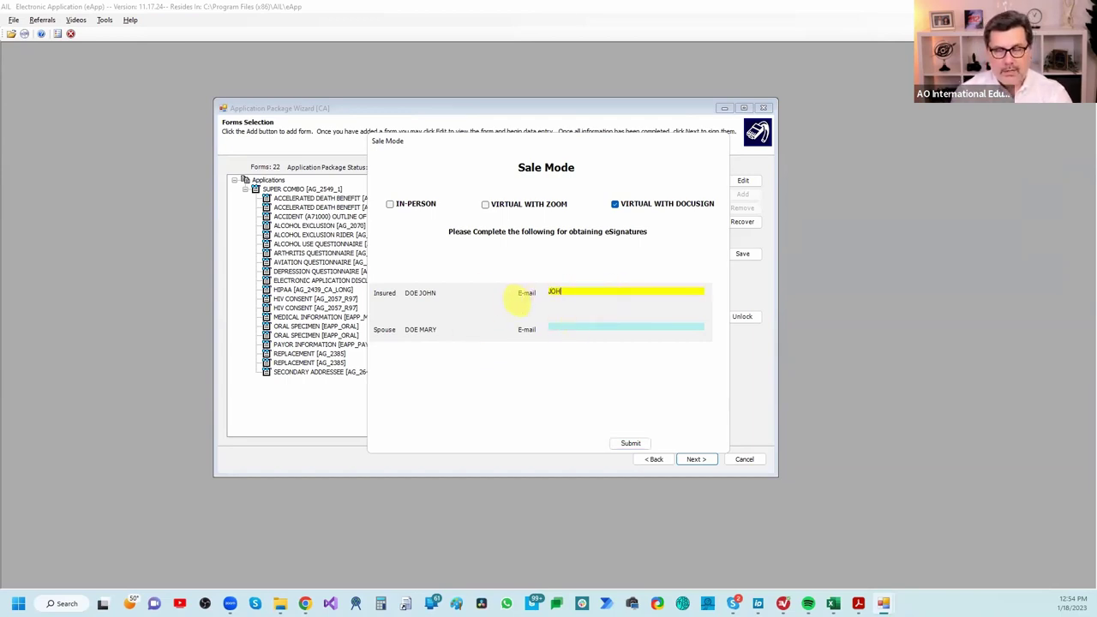
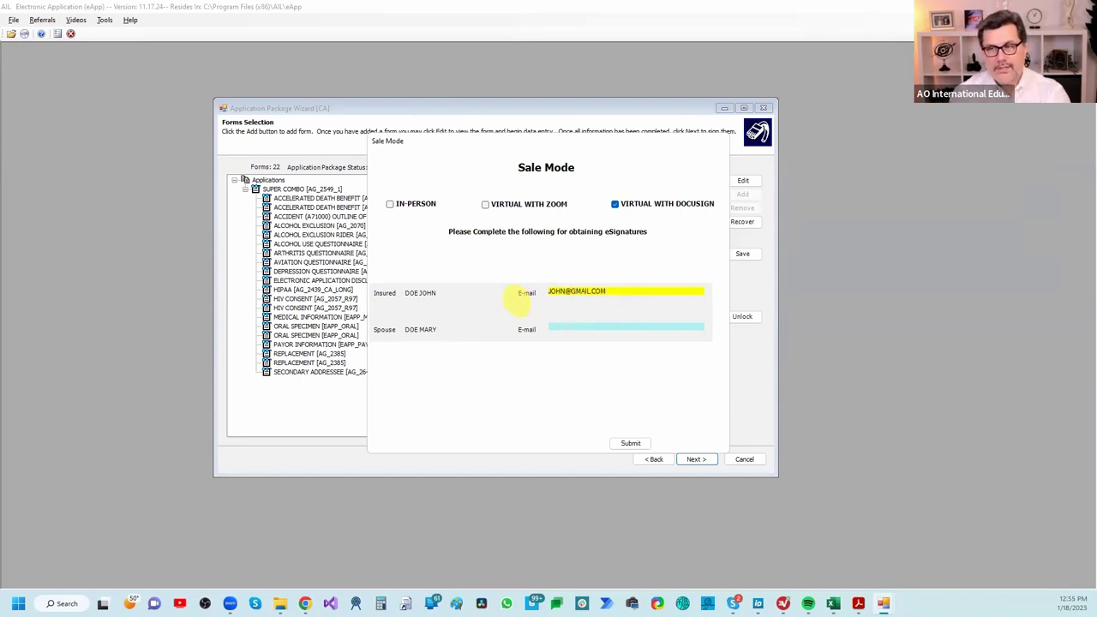
pyautogui.press('Tab')
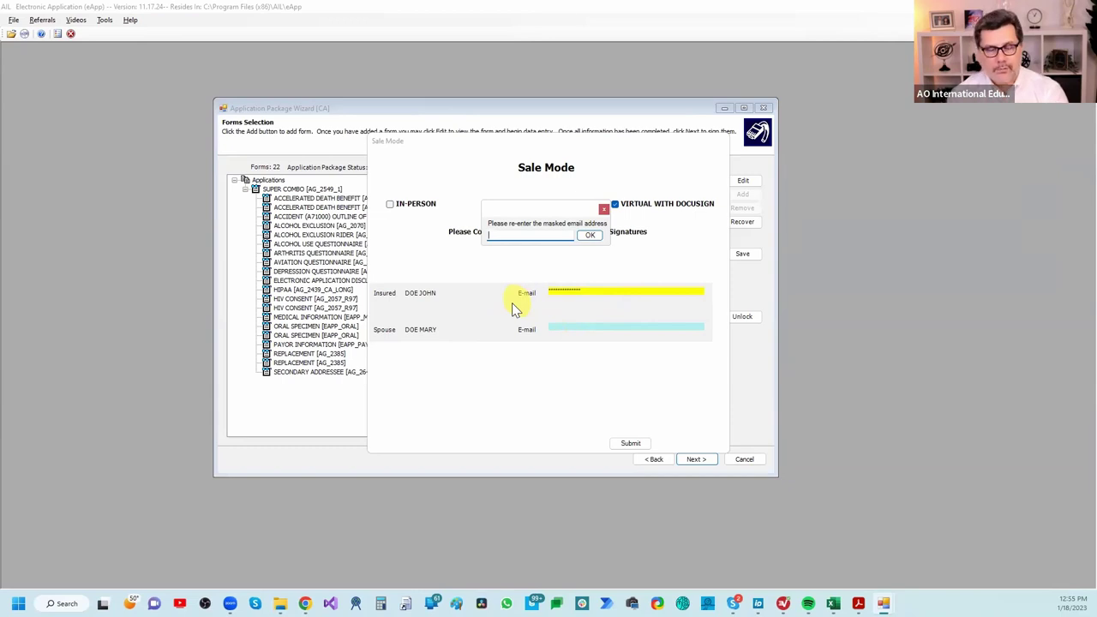
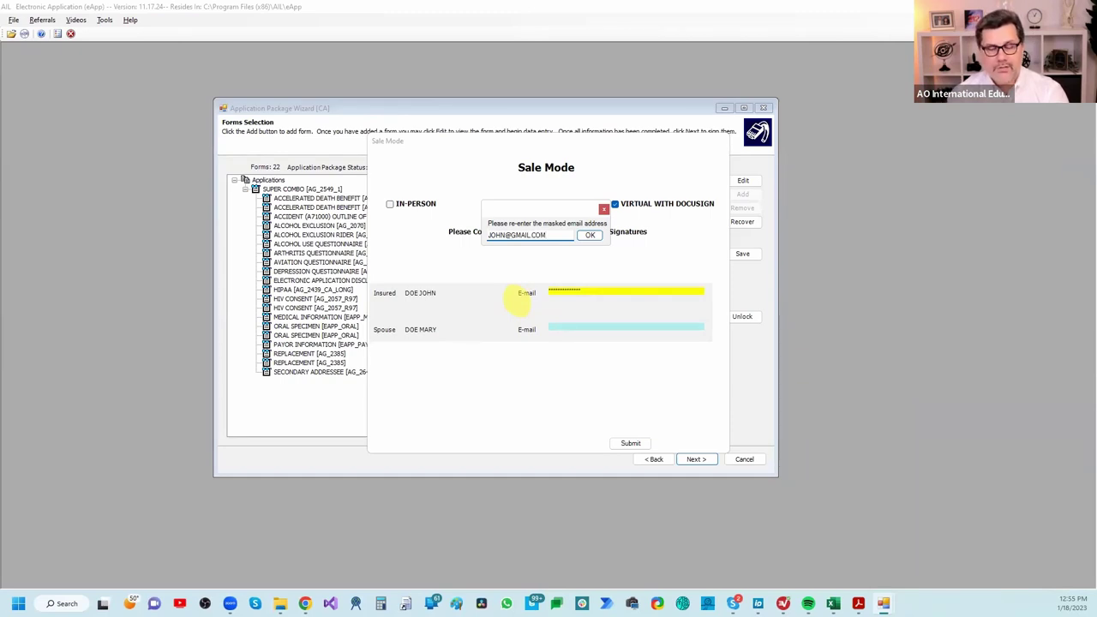
pyautogui.press('Return')
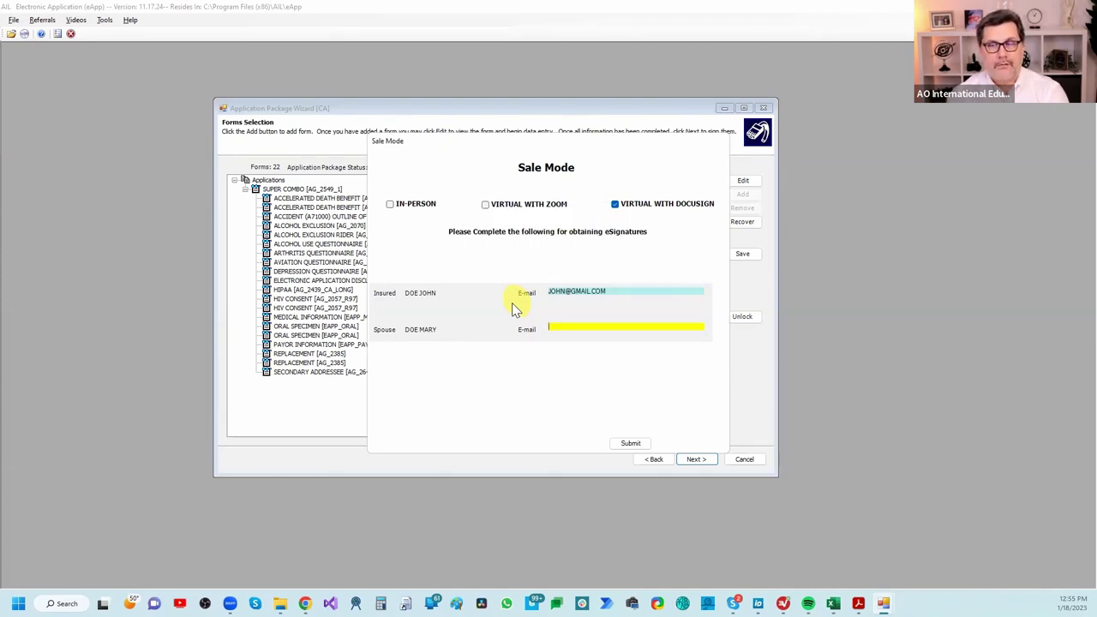
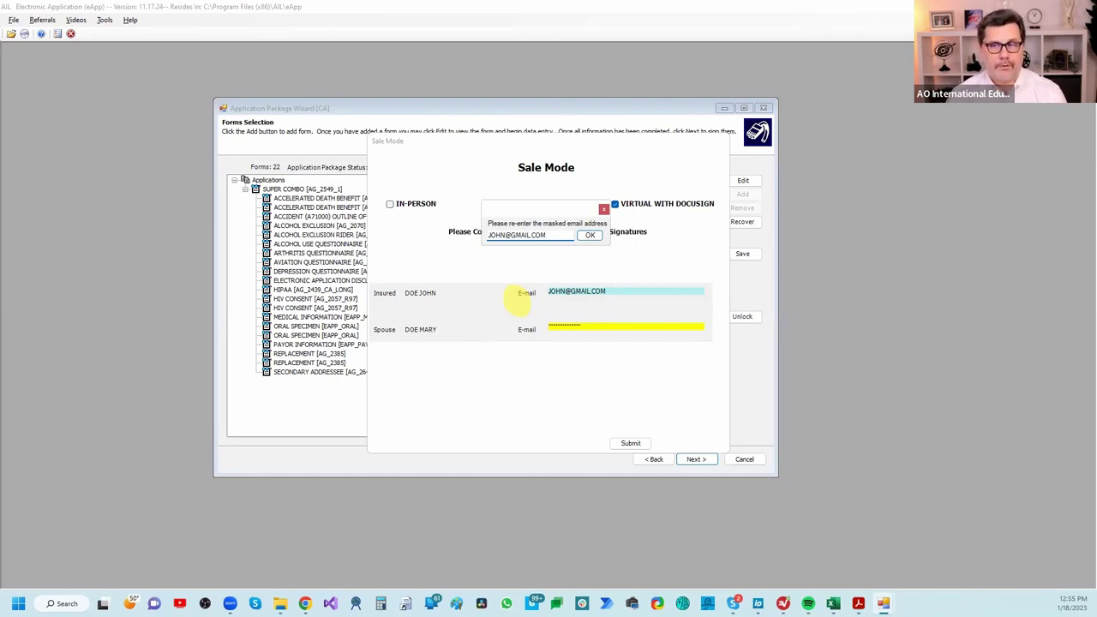
# Enter and confirm the spouse's e-mail address, then submit the e-signature details.
pyautogui.press('Return')
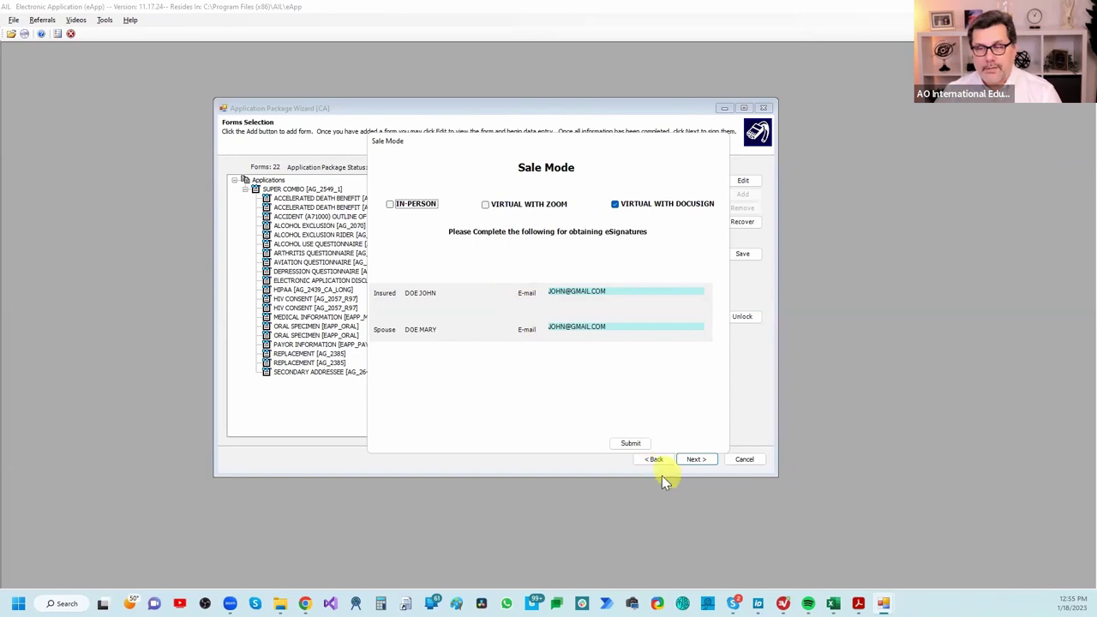
pyautogui.click(630, 443)
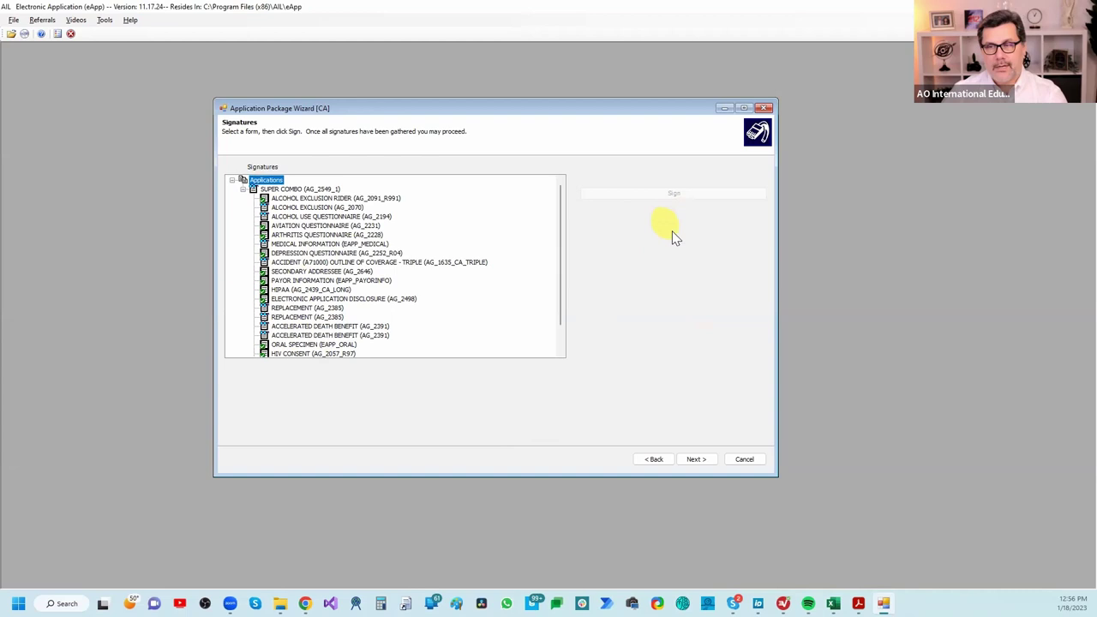
# Attempt to pass the Signatures step, dismiss the unsigned-forms warning, and select SUPER COMBO.
pyautogui.click(700, 460)
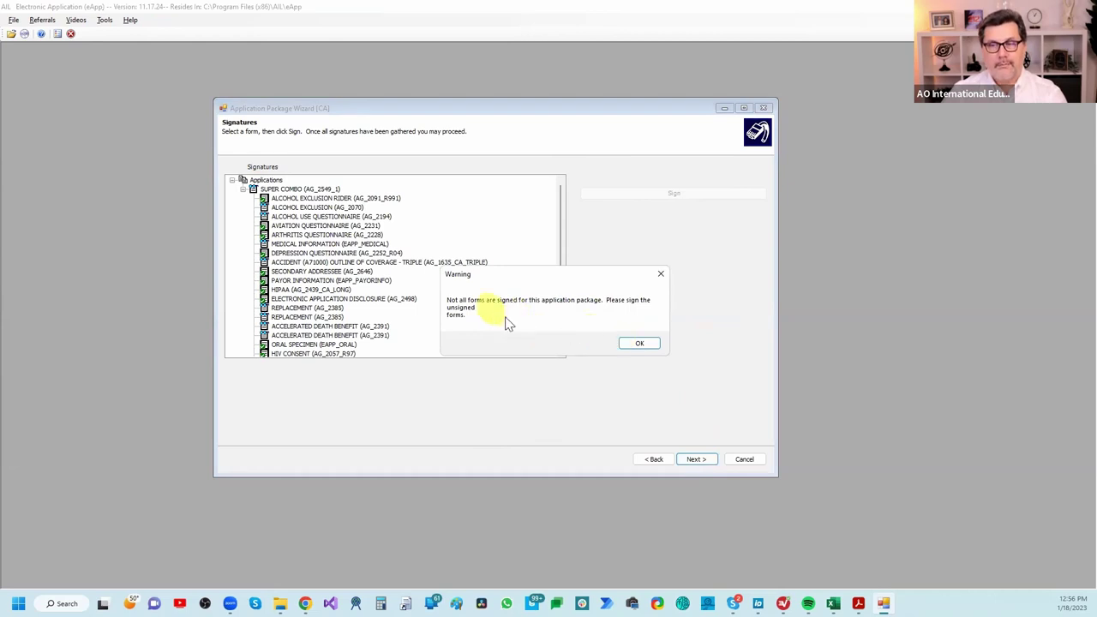
pyautogui.click(635, 345)
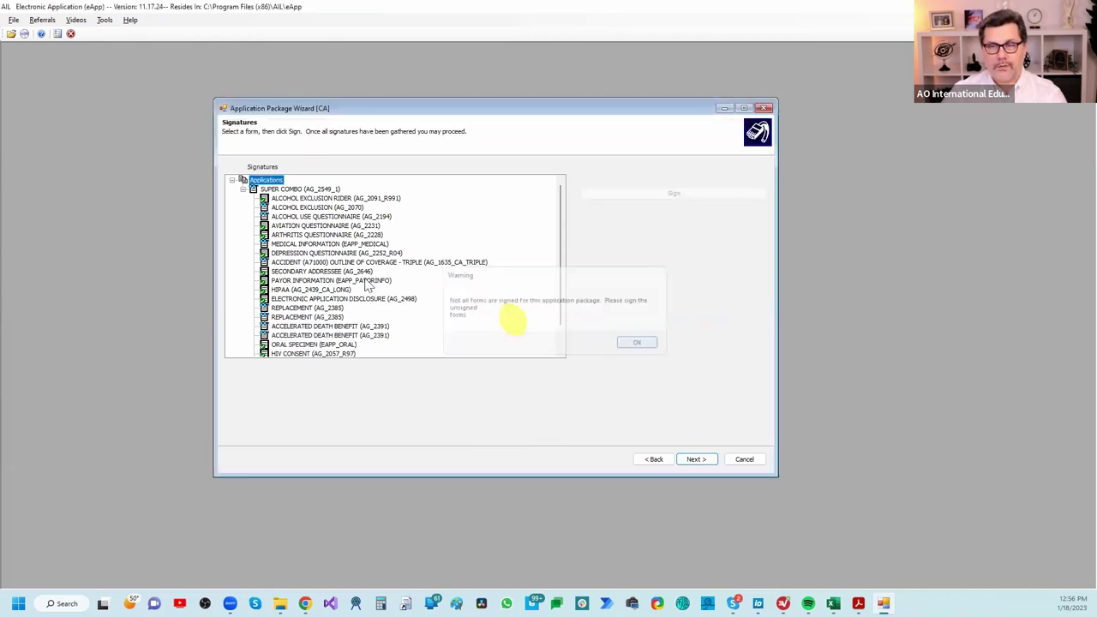
pyautogui.click(291, 188)
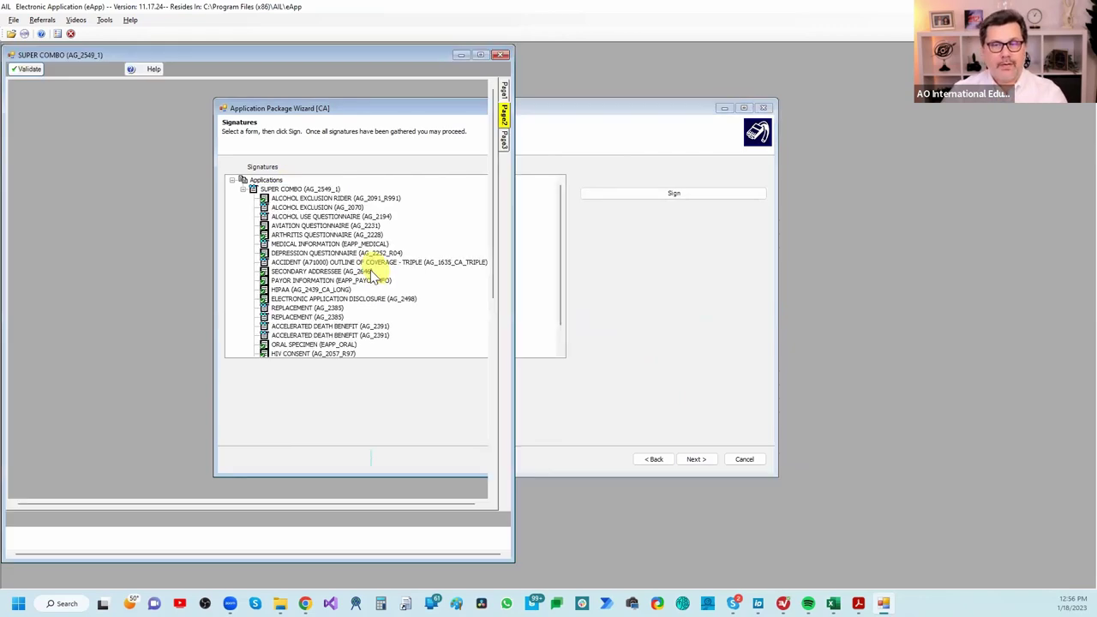
# Type the agent's name as the Agent's Statement signature and proceed despite the mismatch warning.
pyautogui.scroll(-2, 347, 338)
pyautogui.scroll(-5, 347, 338)
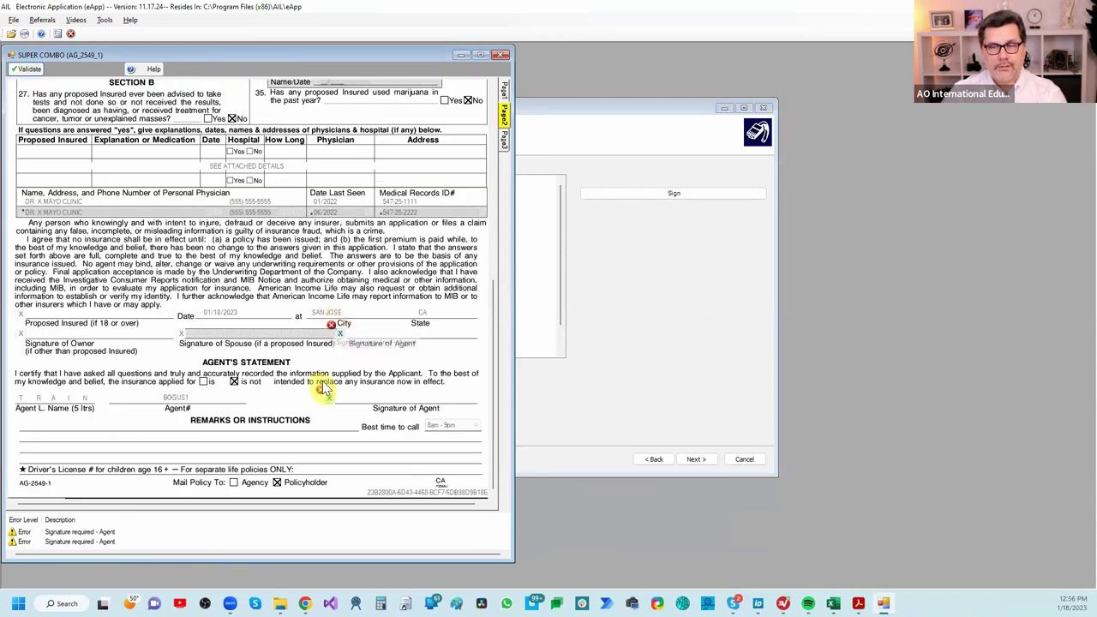
pyautogui.moveTo(333, 327)
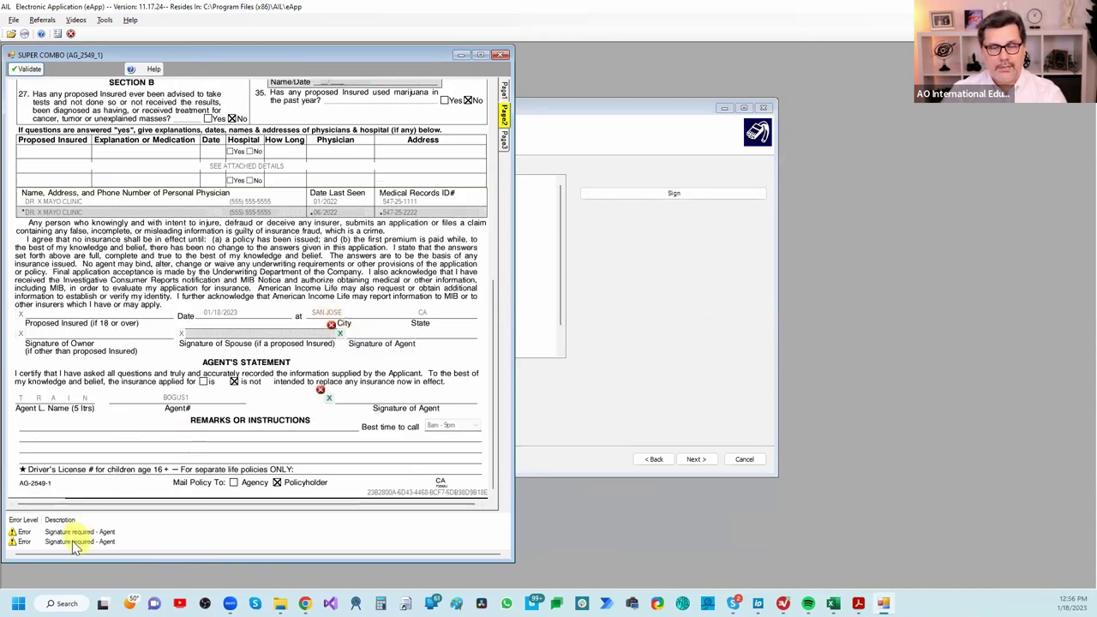
pyautogui.click(337, 334)
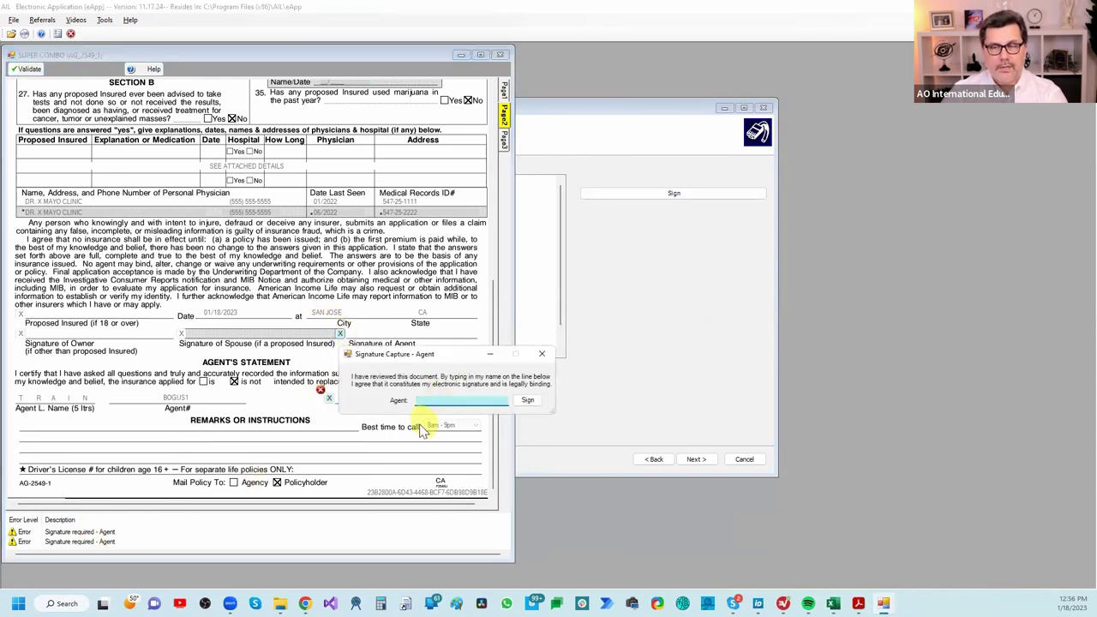
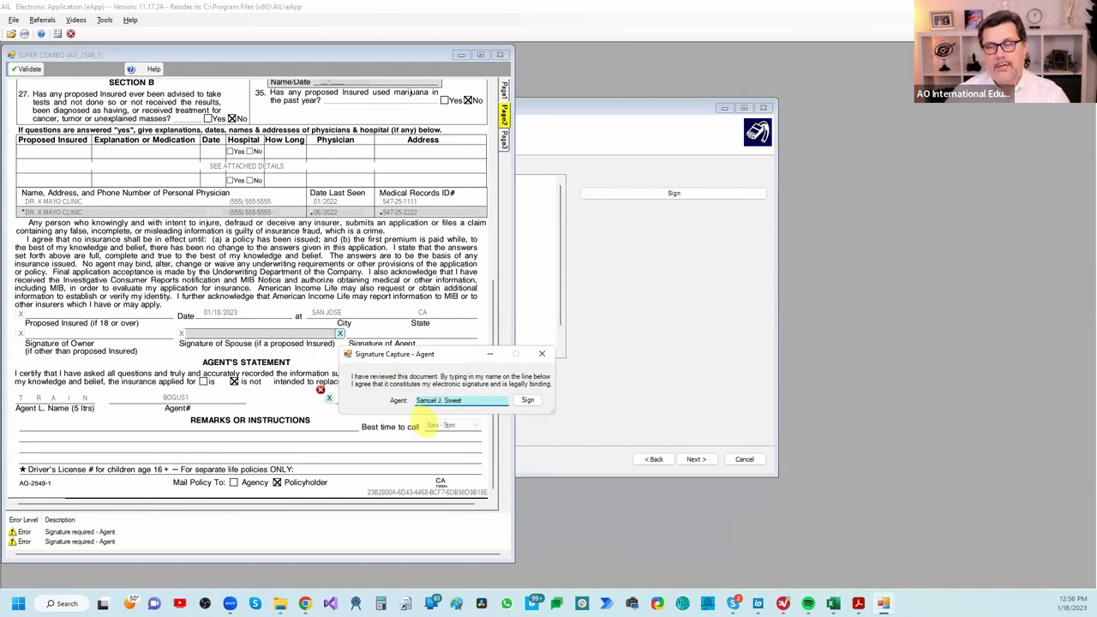
pyautogui.press('Return')
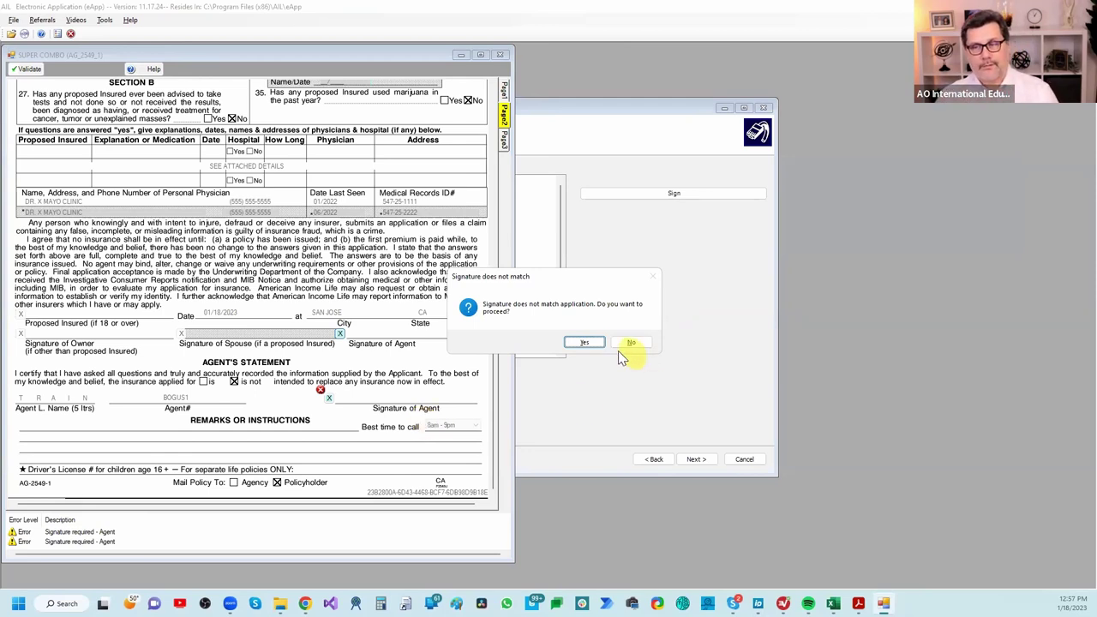
pyautogui.click(580, 343)
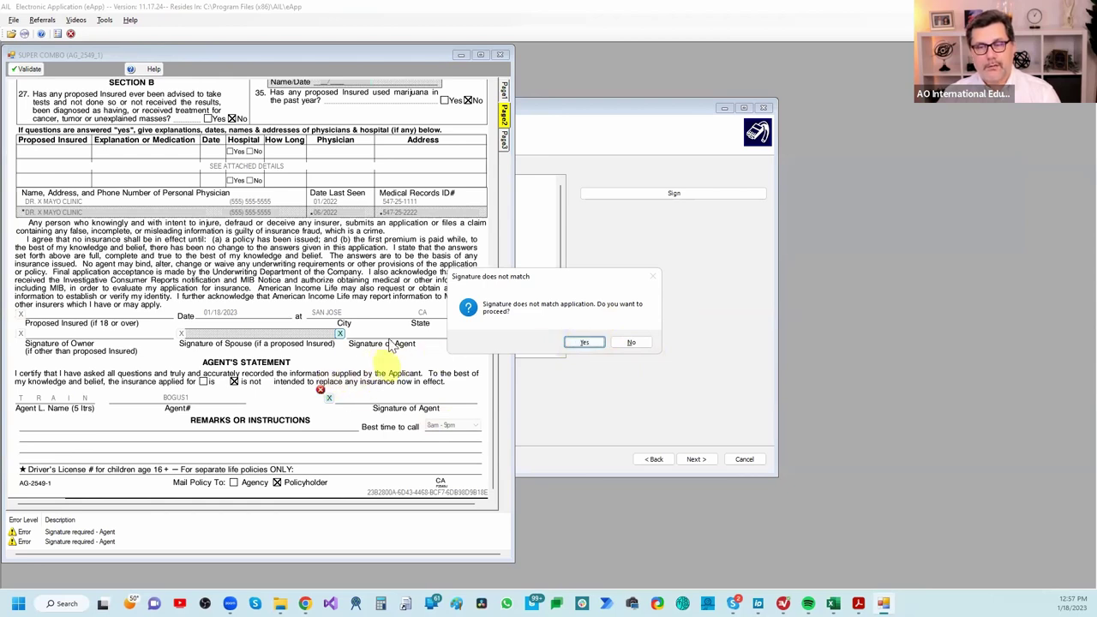
# Accept the mismatched agent signature so it is applied to the upper signature line.
pyautogui.click(579, 342)
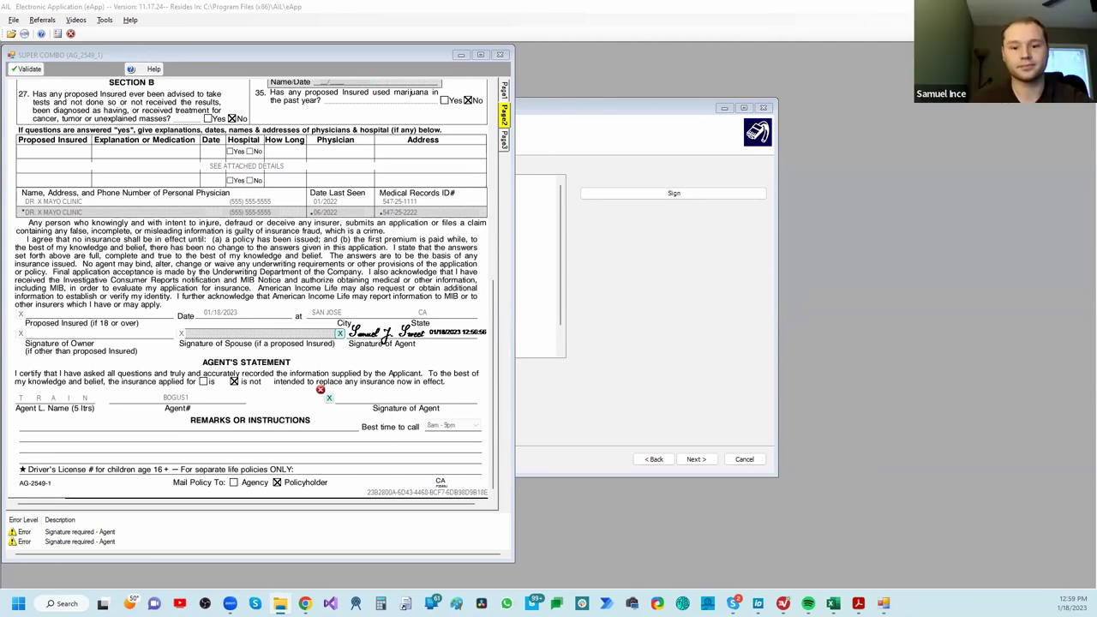
# Sign the Agent's Statement, validate with no errors, close the form, and accept draft date 02/11/2023.
pyautogui.click(329, 404)
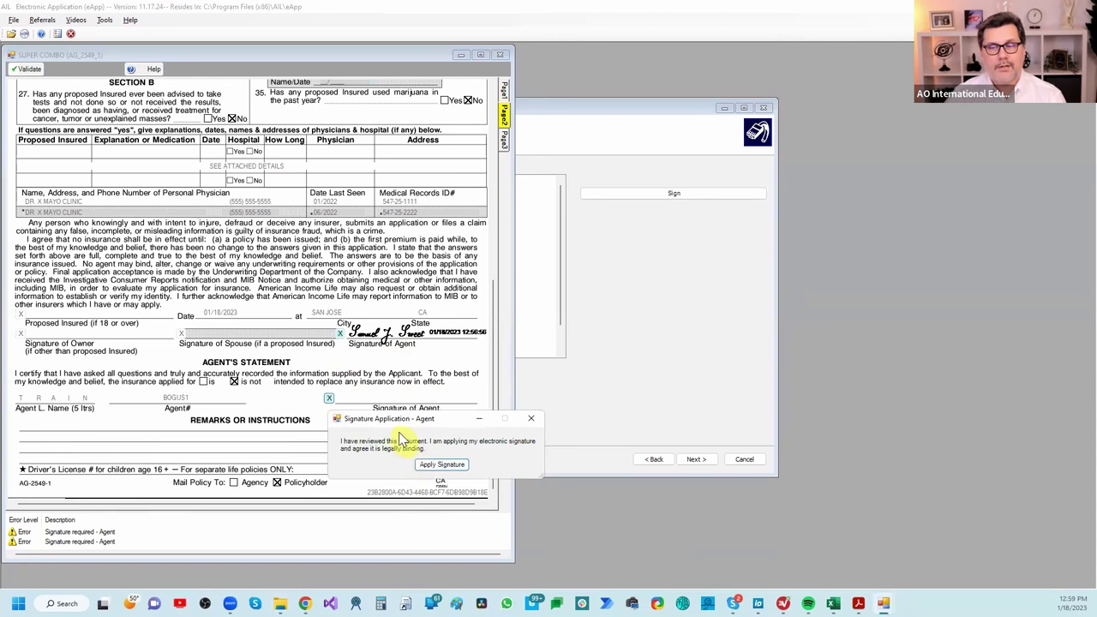
pyautogui.click(439, 465)
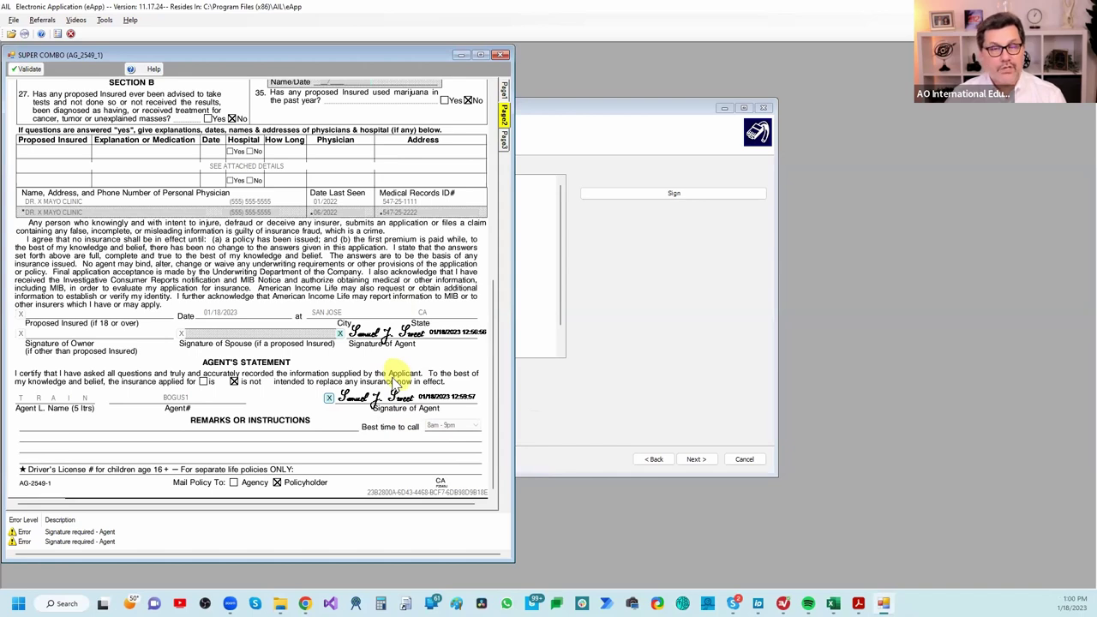
pyautogui.click(27, 69)
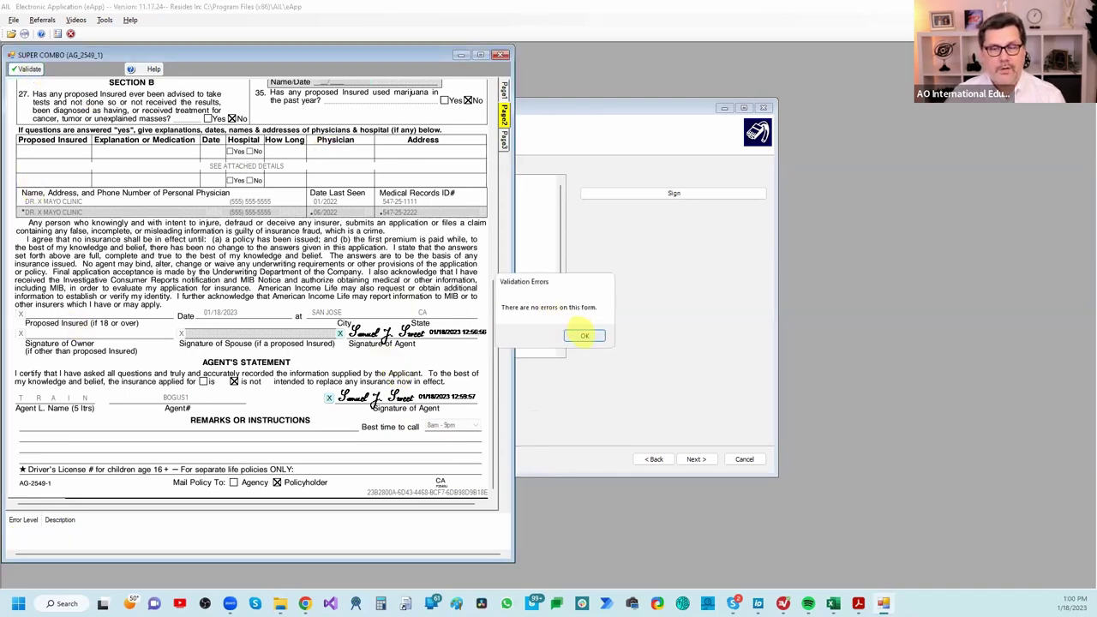
pyautogui.click(583, 335)
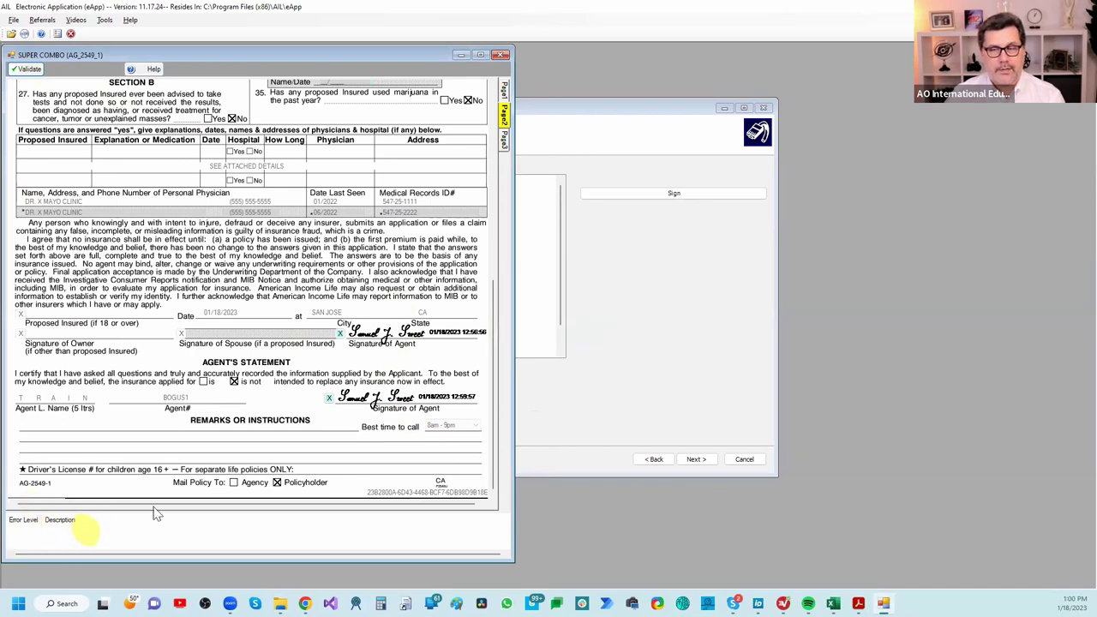
pyautogui.click(500, 55)
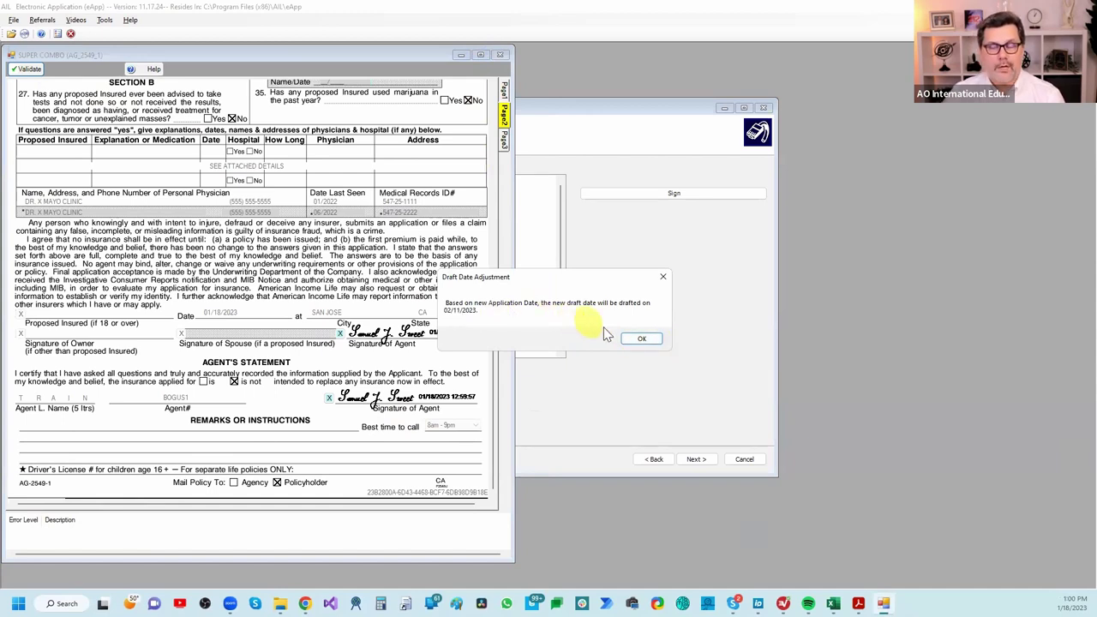
pyautogui.click(641, 337)
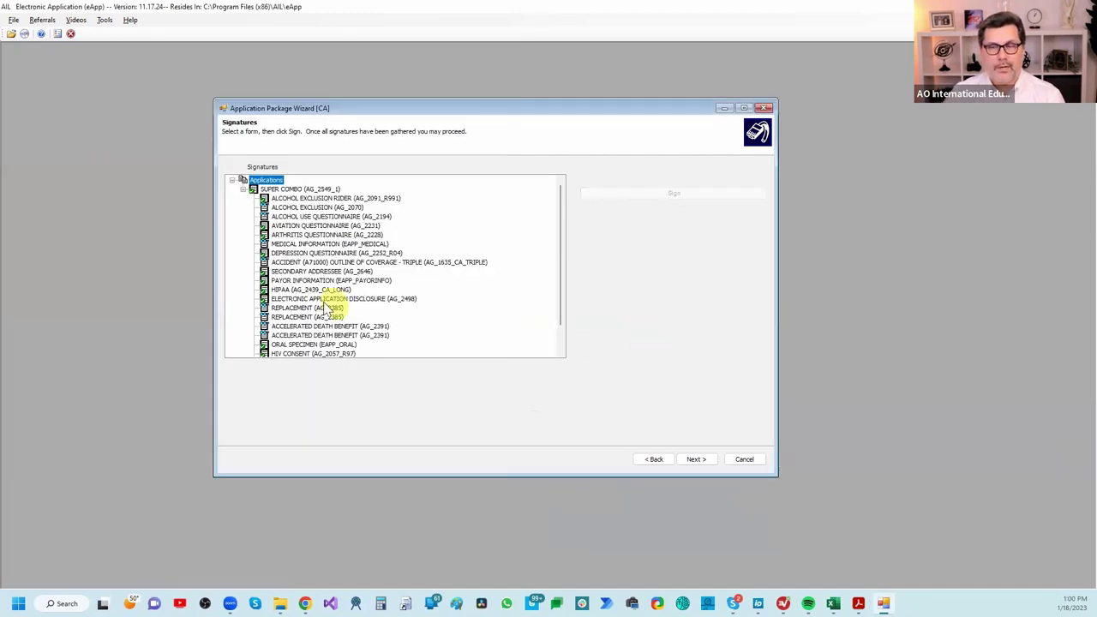
# Apply the agent's e-signature to the ALCOHOL EXCLUSION form and close it.
pyautogui.click(310, 207)
pyautogui.doubleClick(306, 208)
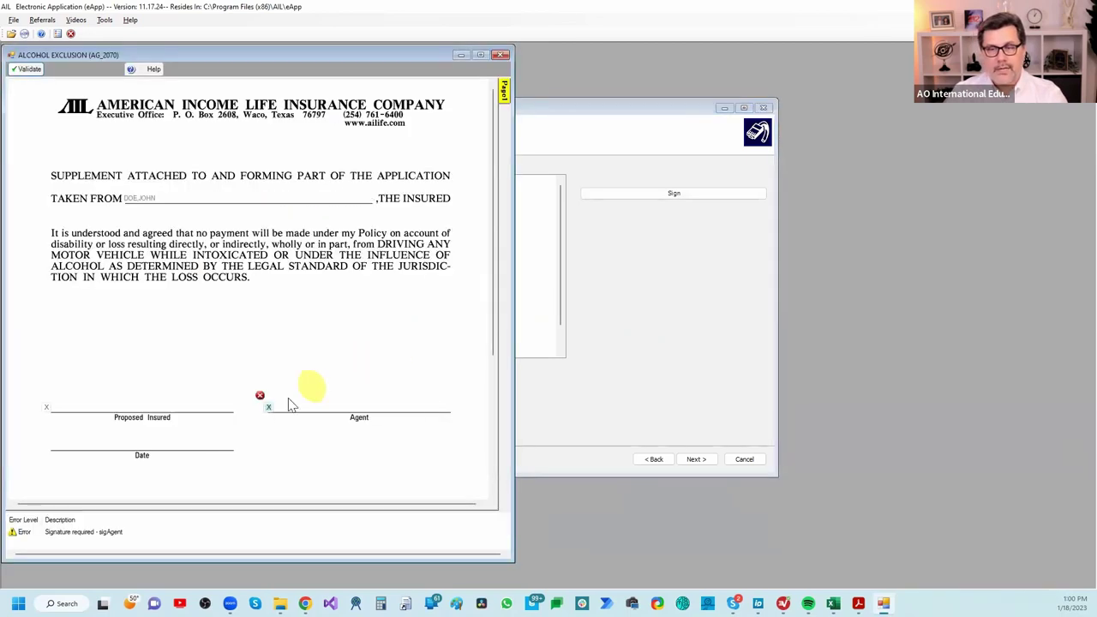
pyautogui.click(269, 408)
pyautogui.click(377, 474)
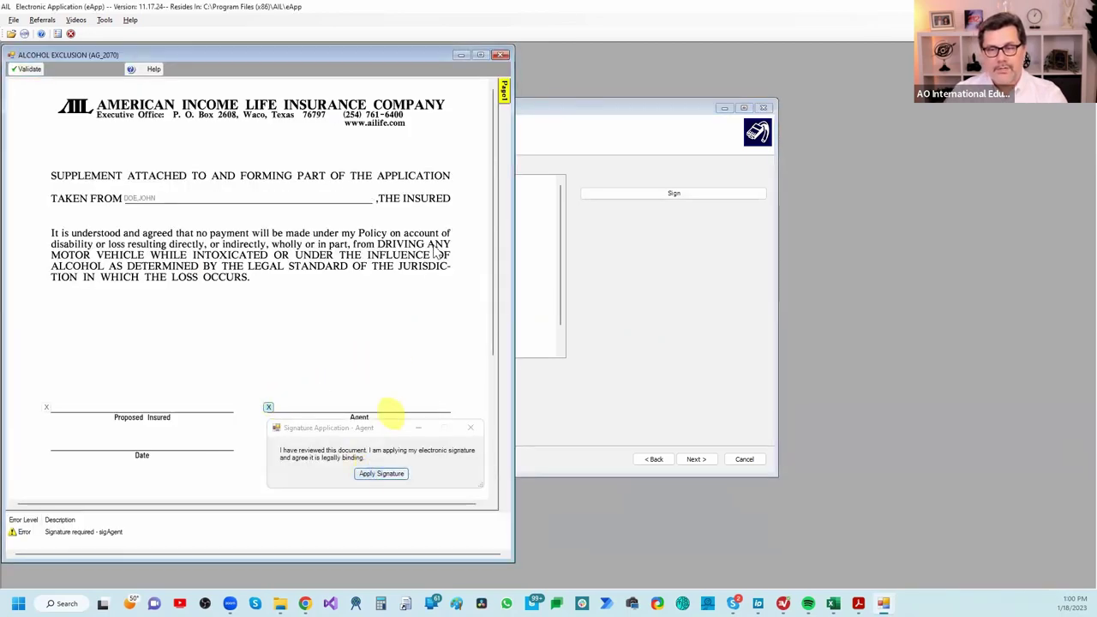
pyautogui.click(500, 56)
# Apply the agent's e-signature to the ALCOHOL USE QUESTIONNAIRE and close it.
pyautogui.doubleClick(295, 216)
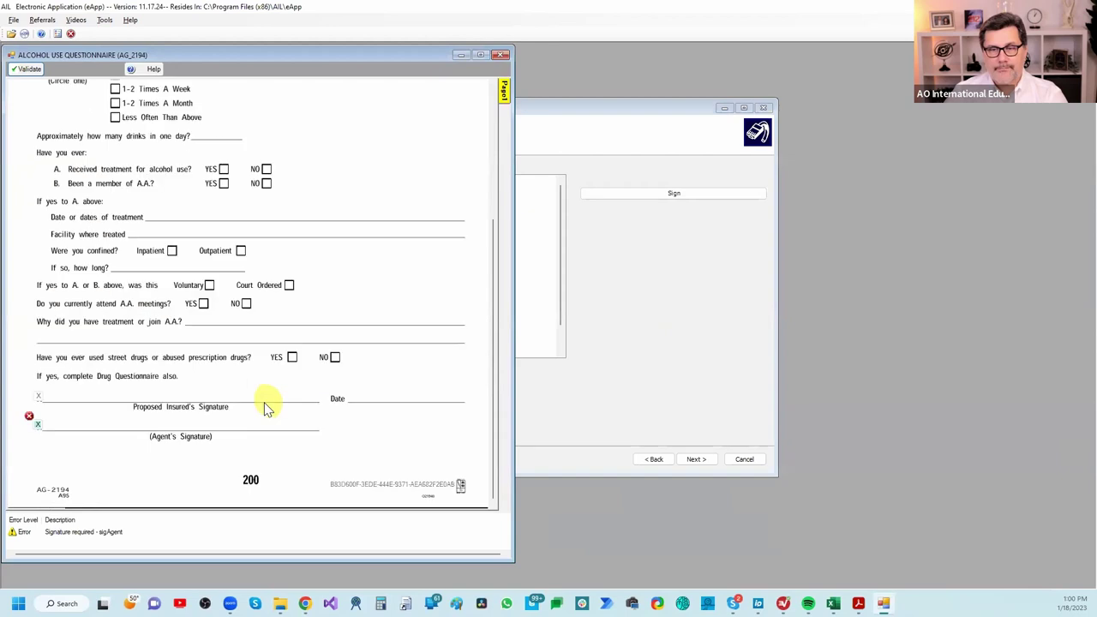
pyautogui.click(37, 423)
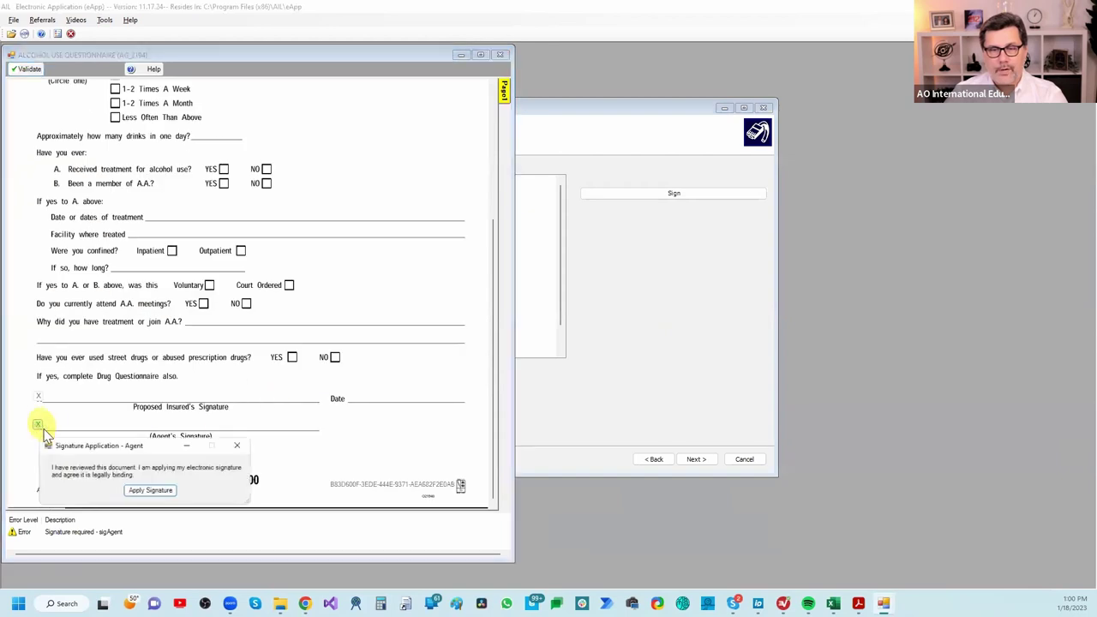
pyautogui.click(154, 491)
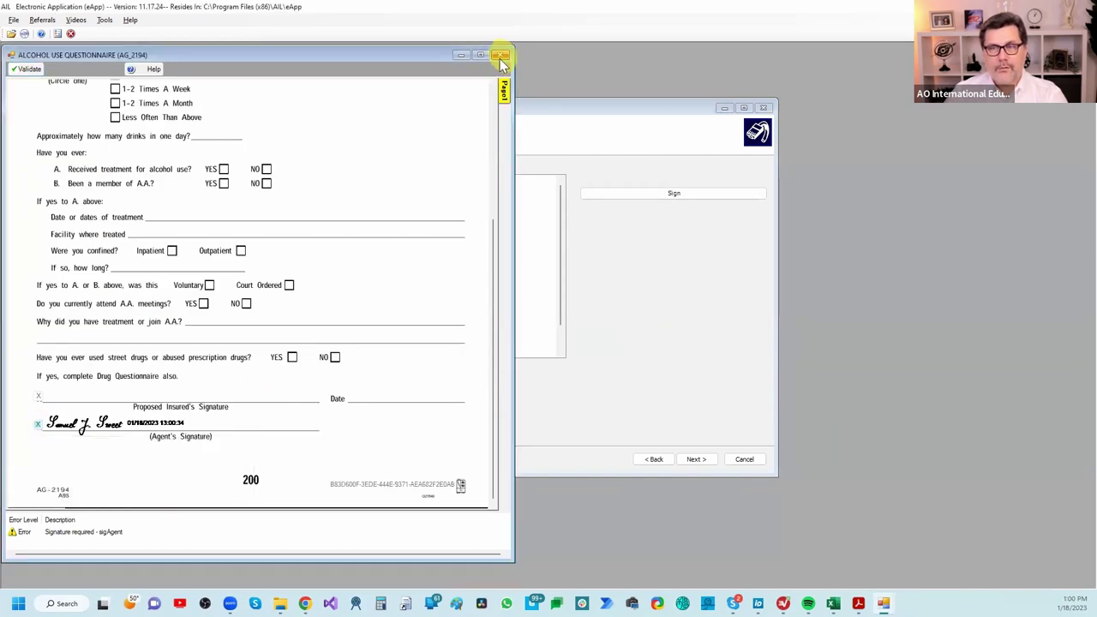
pyautogui.click(502, 57)
# Apply the agent's e-signature to the MEDICAL INFORMATION form and close it.
pyautogui.doubleClick(299, 244)
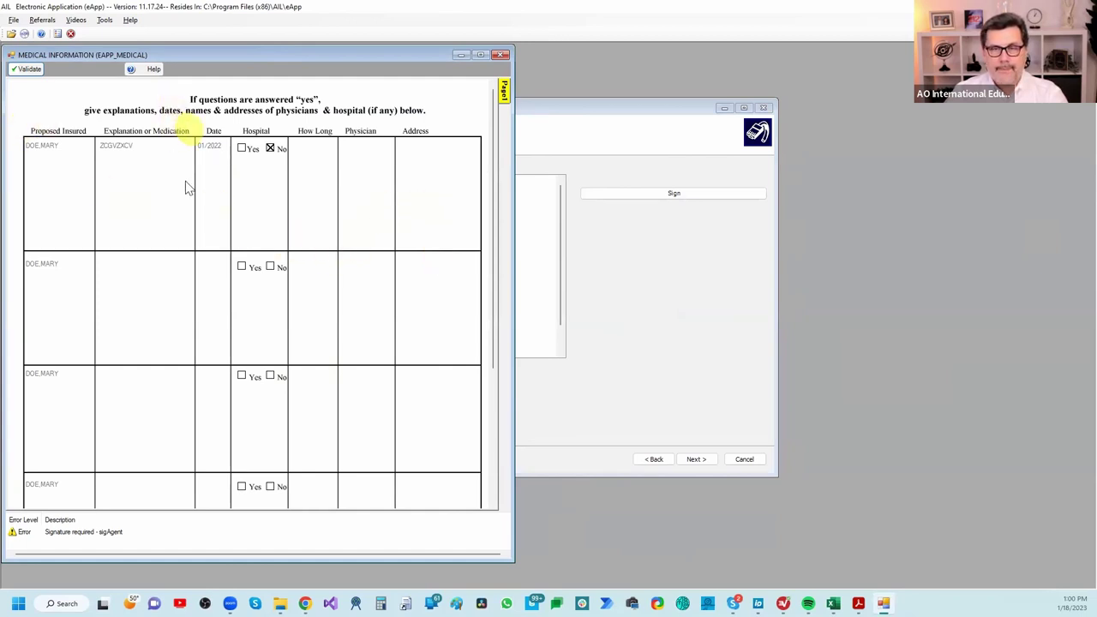
pyautogui.scroll(-5, 331, 141)
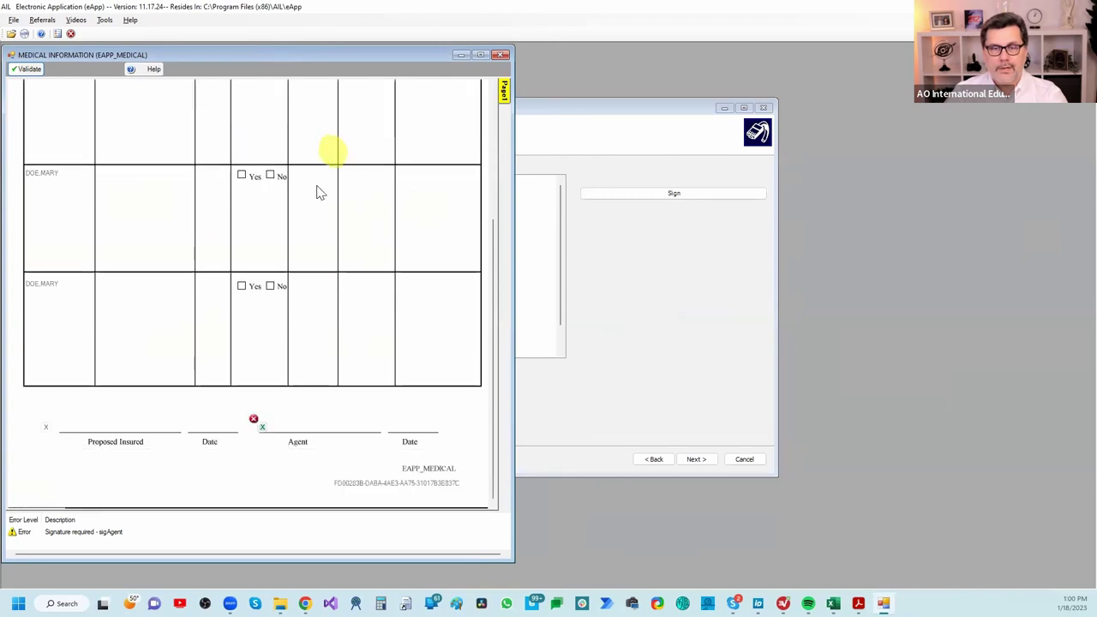
pyautogui.click(263, 427)
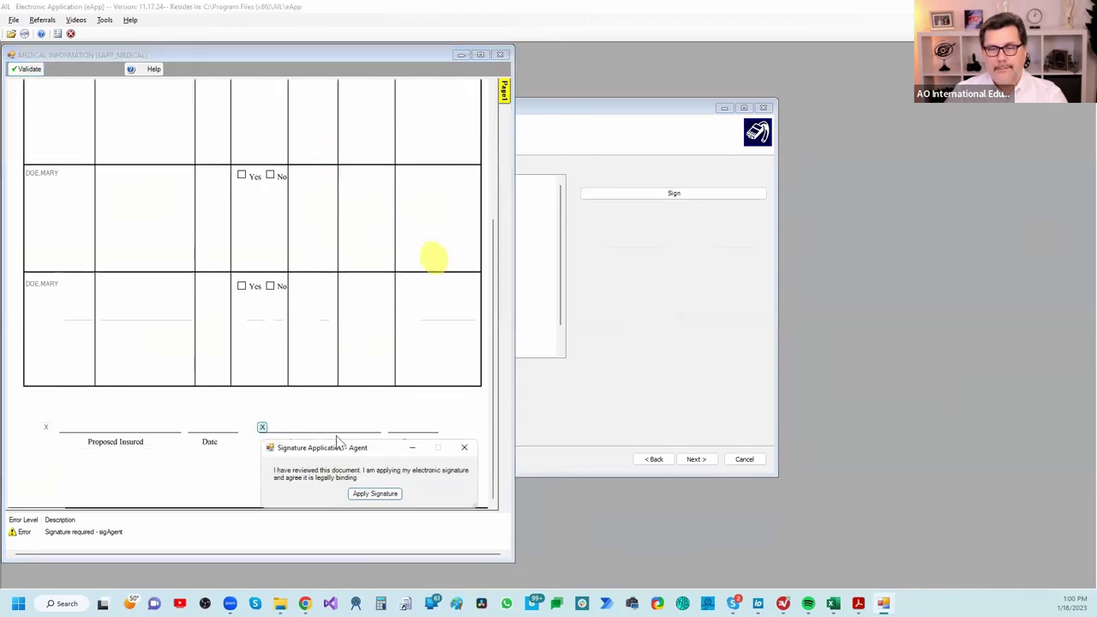
pyautogui.click(374, 494)
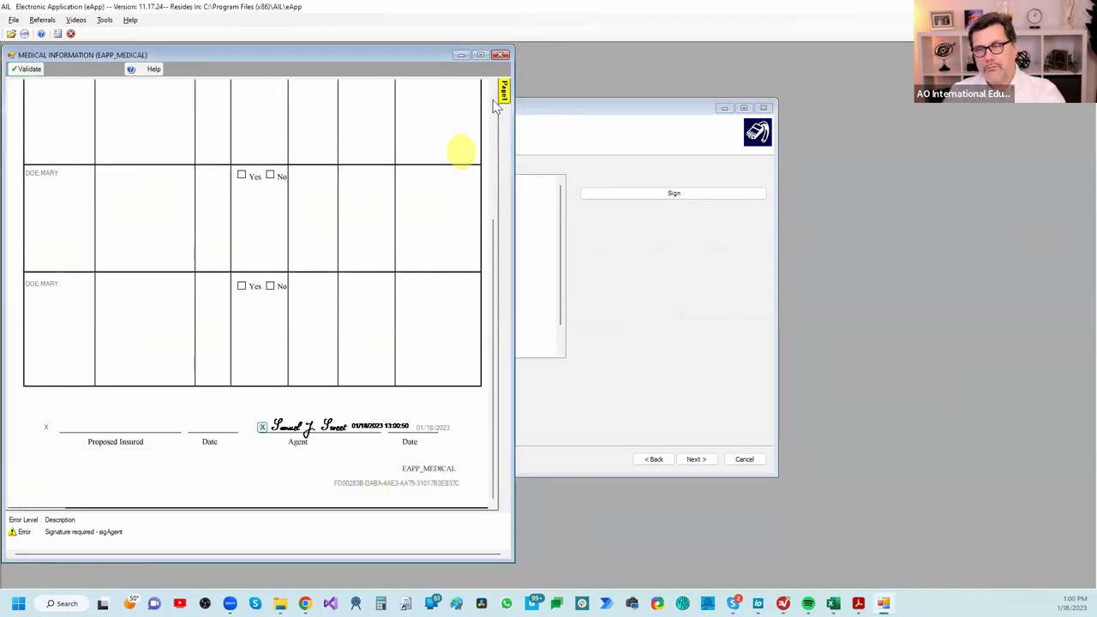
pyautogui.click(502, 57)
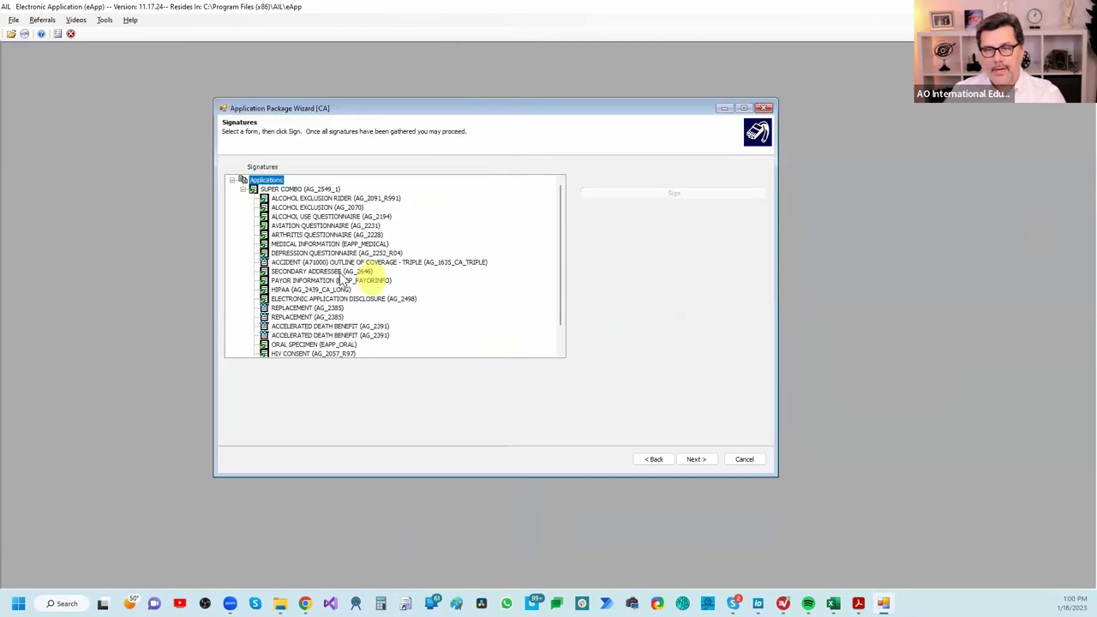
# Agent-sign page two of the accident outline of coverage form and close it.
pyautogui.doubleClick(295, 262)
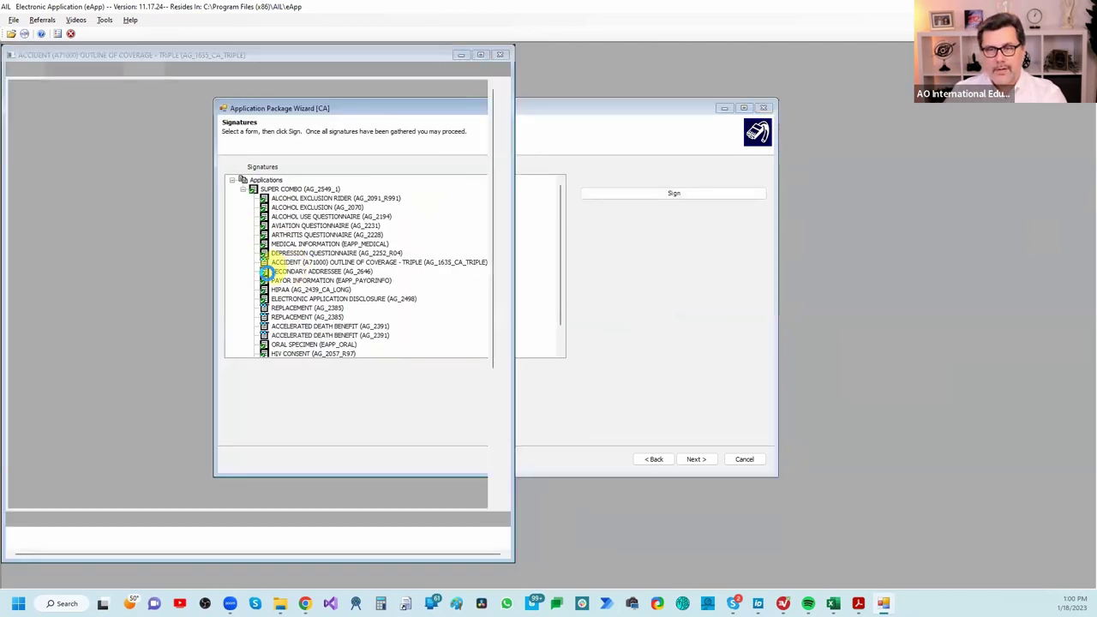
pyautogui.scroll(-5, 305, 282)
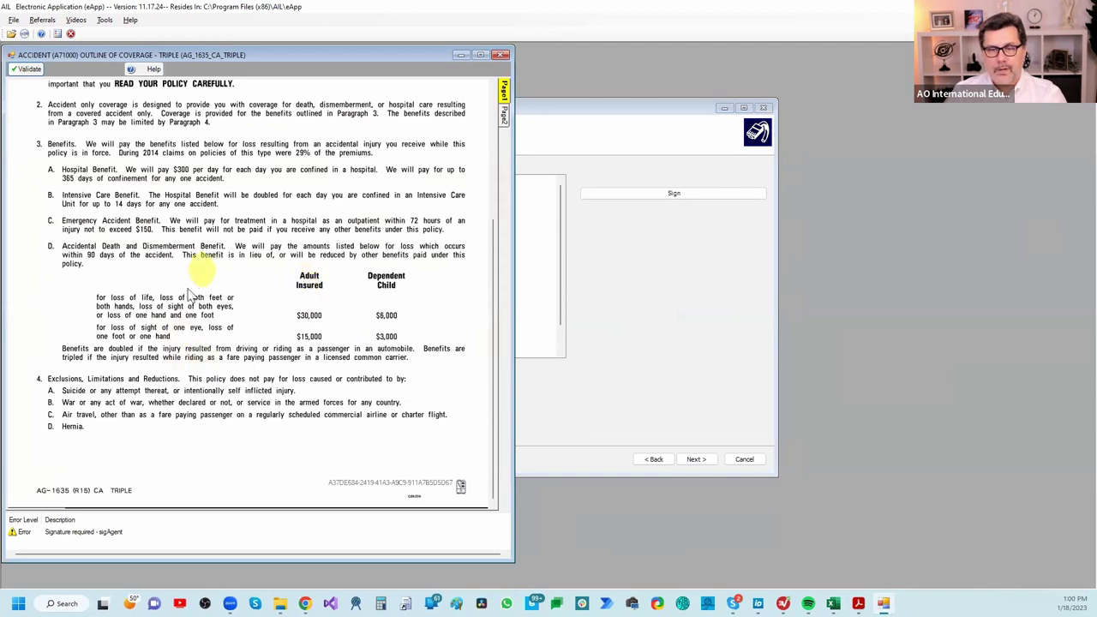
pyautogui.scroll(5, 191, 282)
pyautogui.click(503, 116)
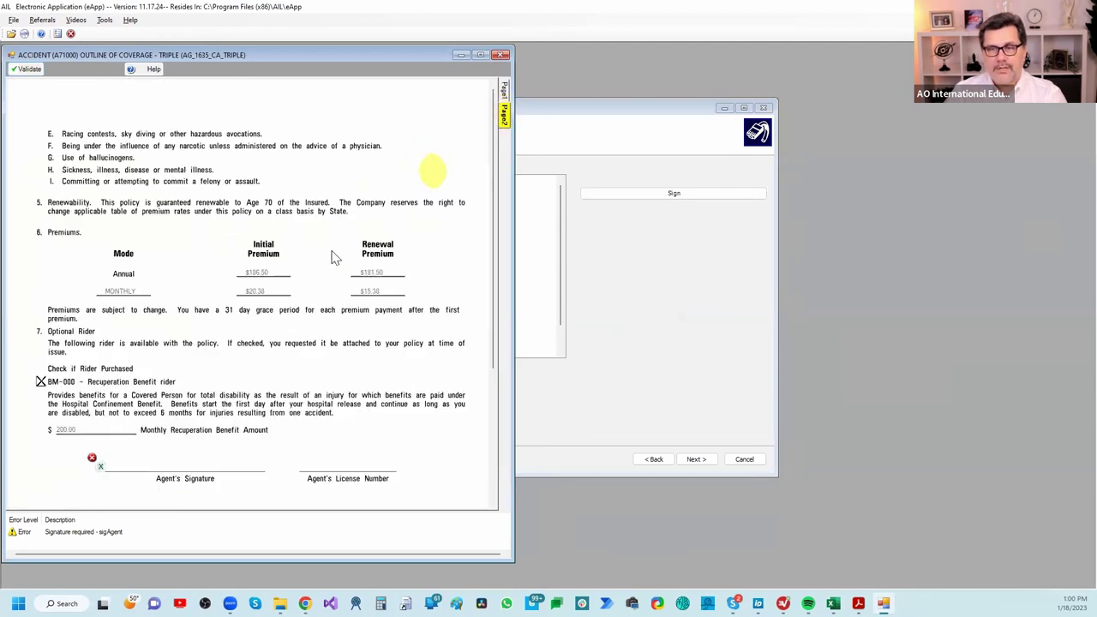
pyautogui.click(101, 465)
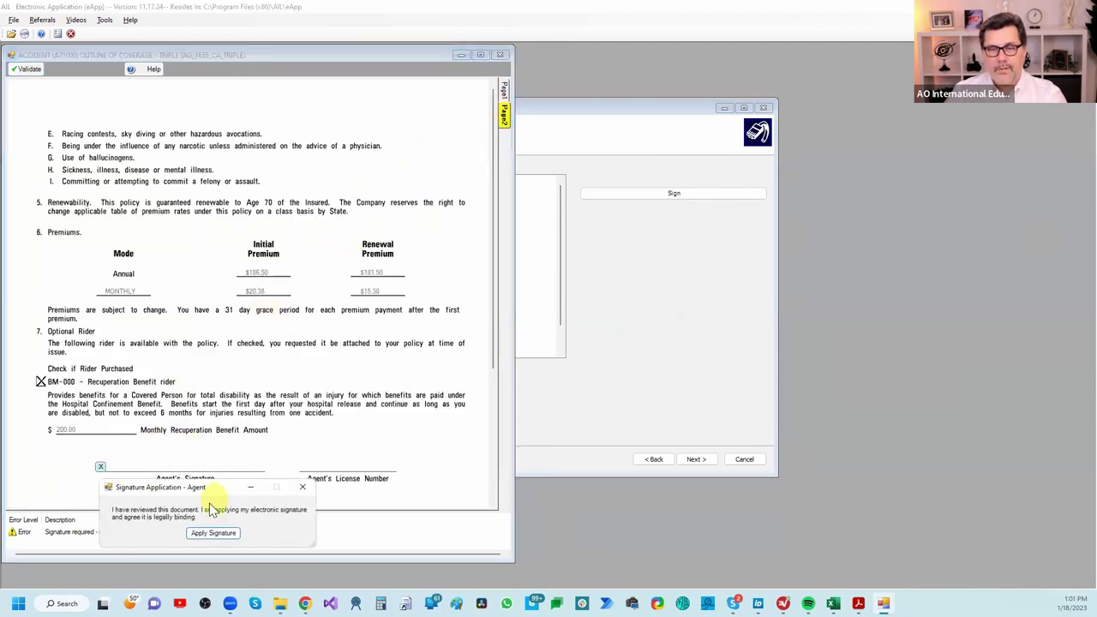
pyautogui.click(219, 530)
pyautogui.click(507, 58)
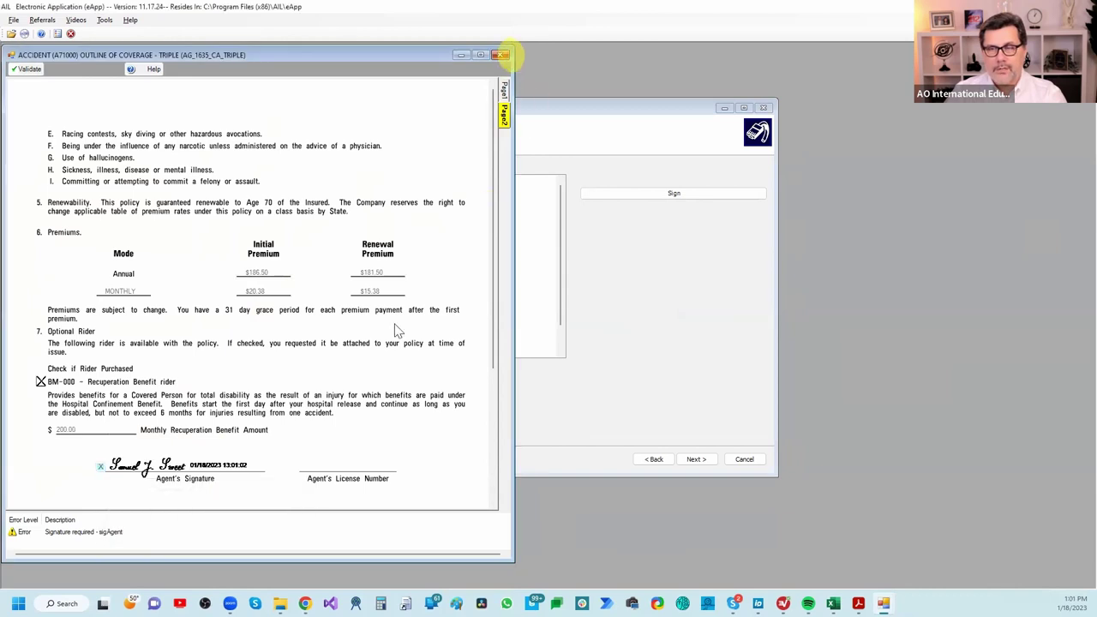
# Agent-sign the first REPLACEMENT (AG_2385) notice and close it.
pyautogui.doubleClick(295, 314)
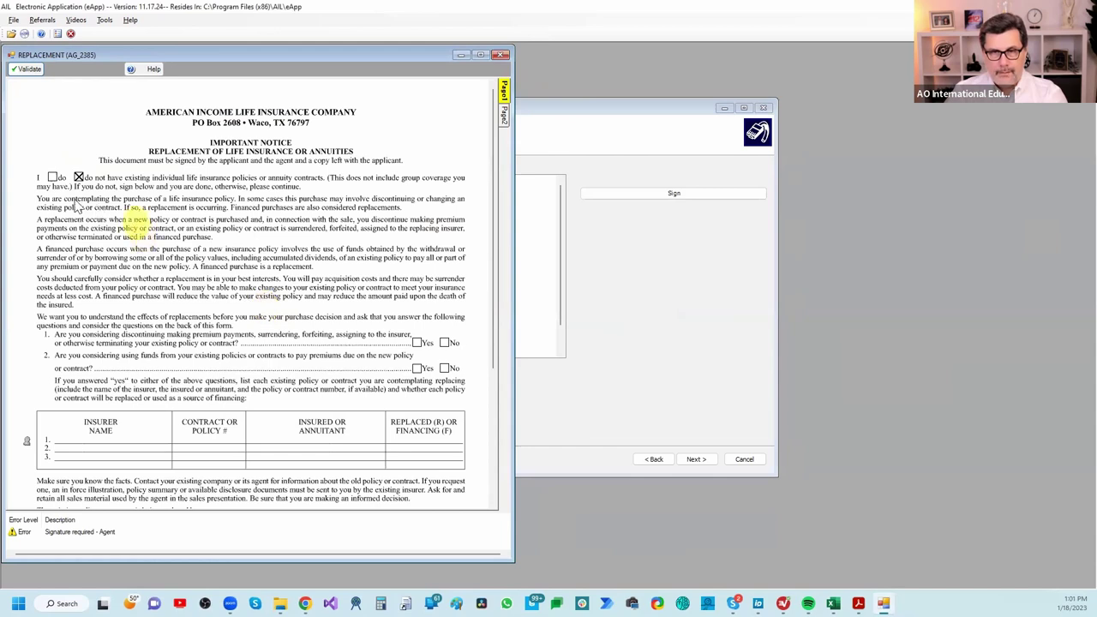
pyautogui.scroll(-3, 61, 360)
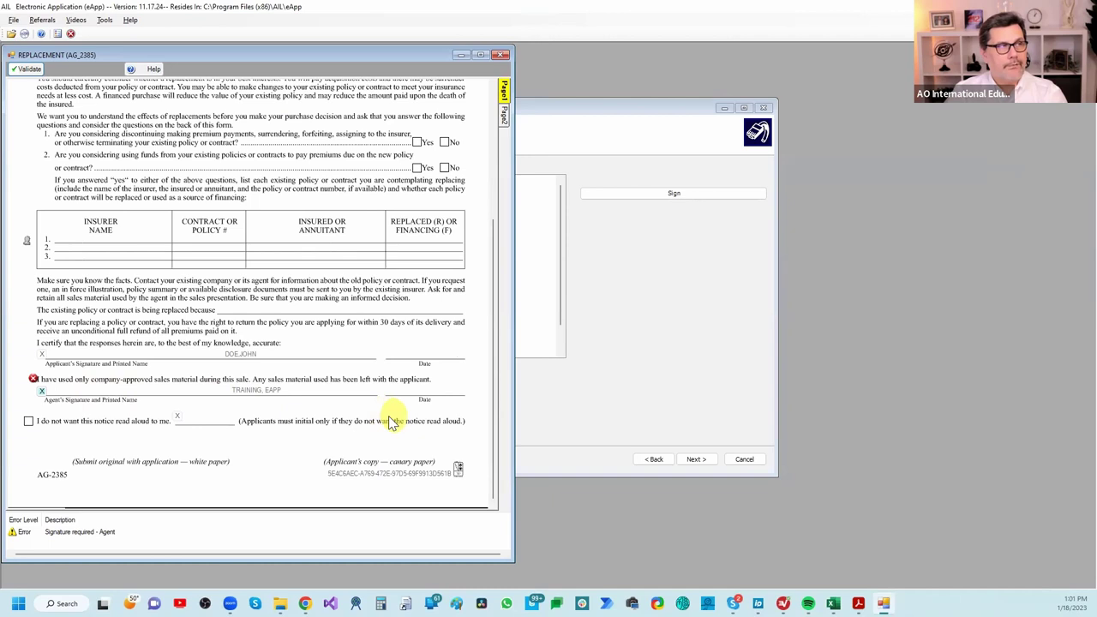
pyautogui.click(48, 394)
pyautogui.click(161, 455)
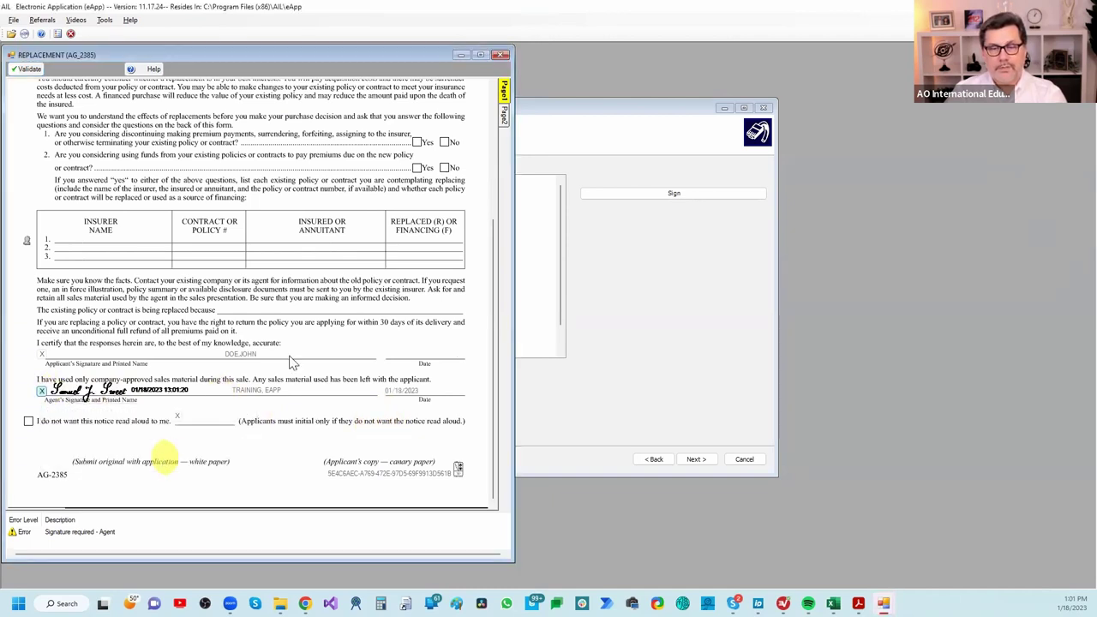
pyautogui.click(501, 54)
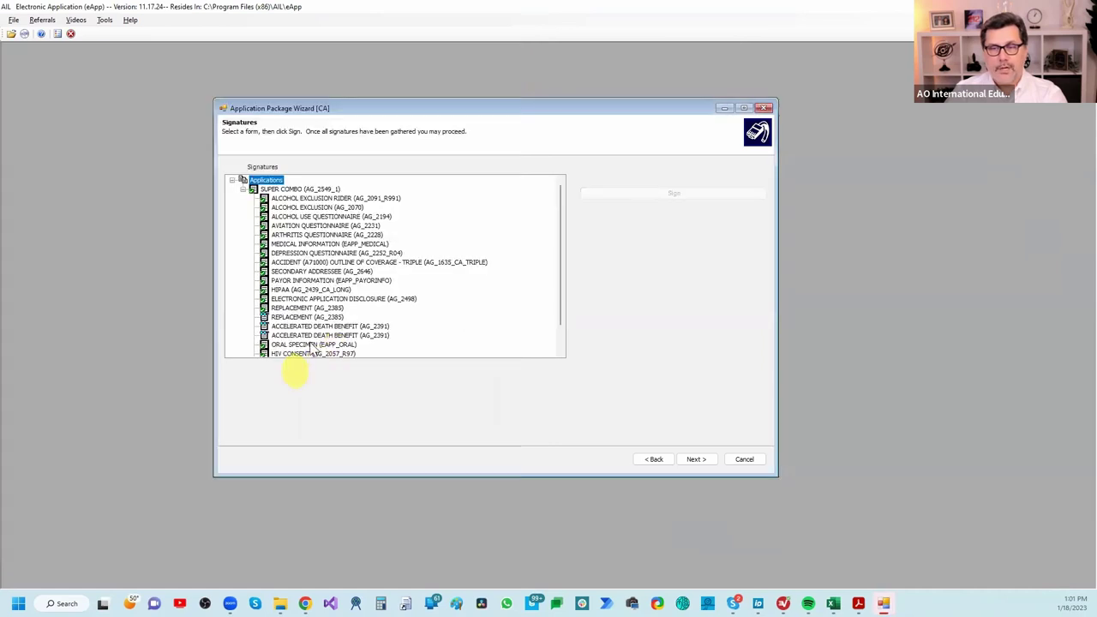
# Agent-sign the second REPLACEMENT (AG_2385) form and close it.
pyautogui.doubleClick(292, 317)
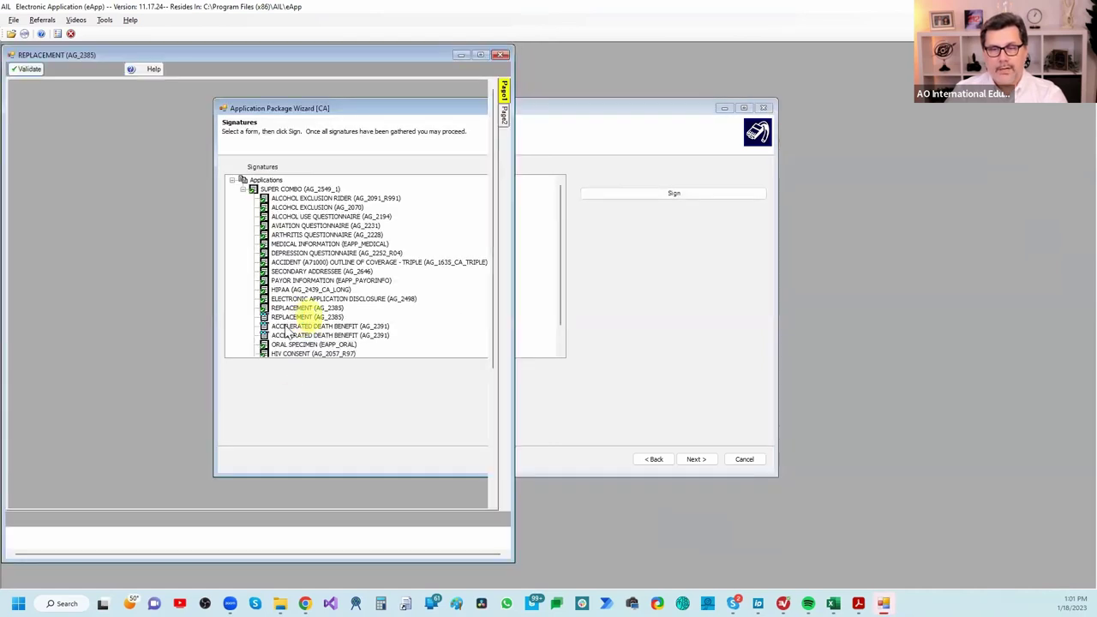
pyautogui.scroll(-3, 228, 317)
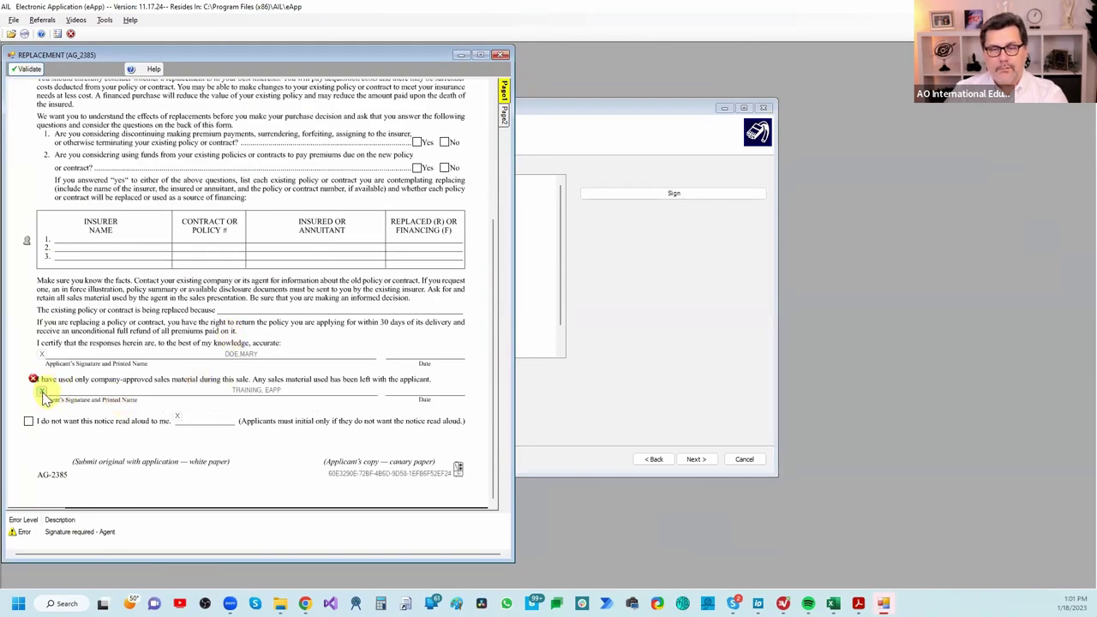
pyautogui.click(42, 392)
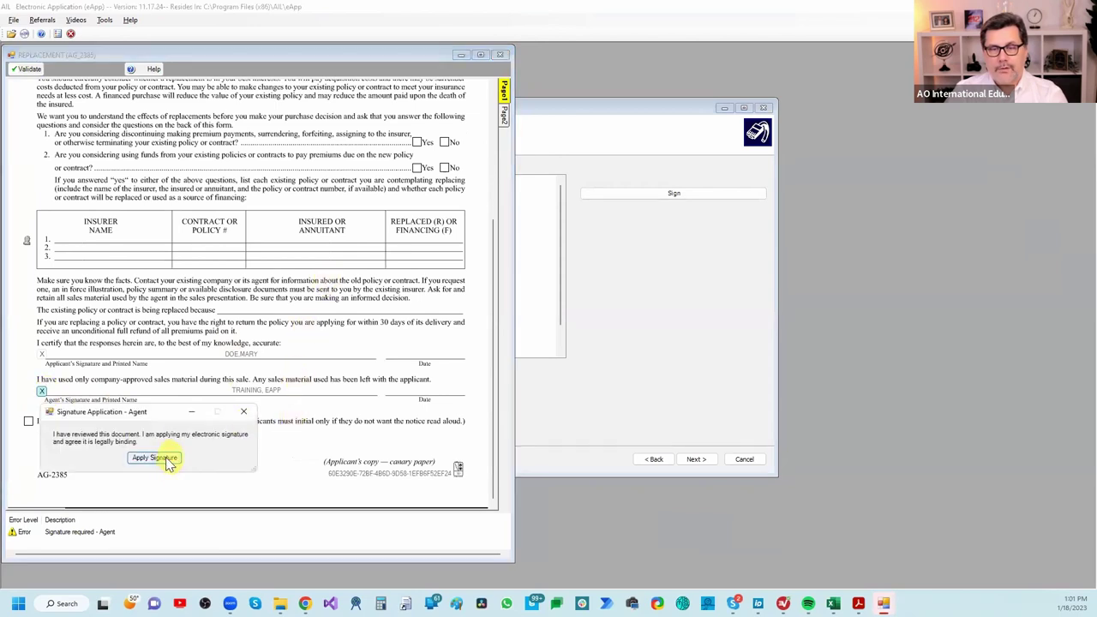
pyautogui.click(154, 458)
pyautogui.click(501, 54)
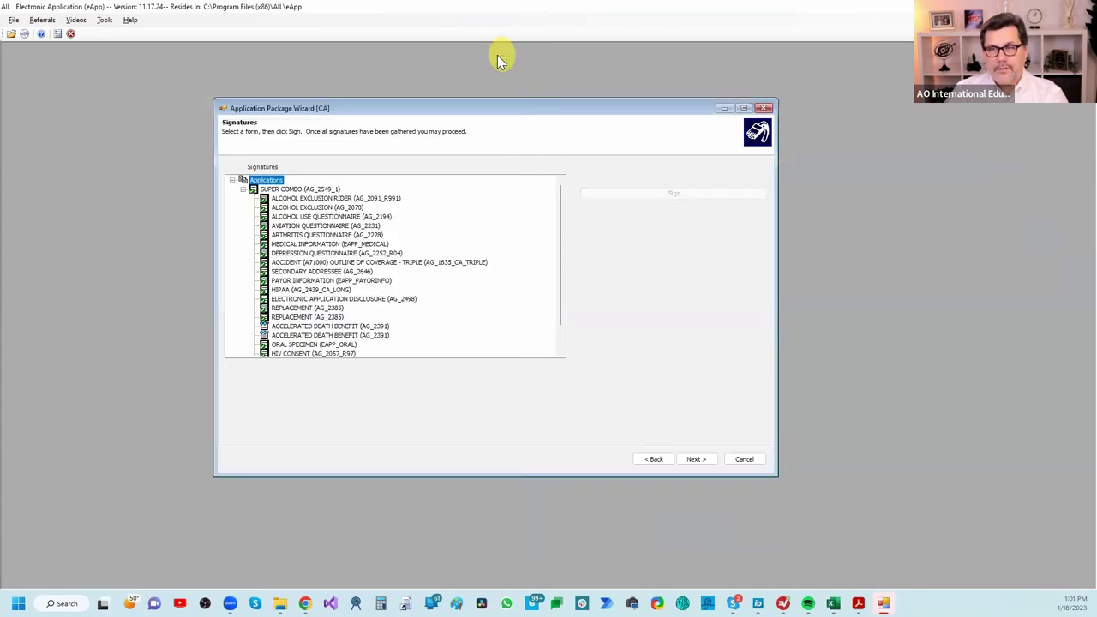
pyautogui.scroll(-1, 343, 300)
pyautogui.scroll(1, 326, 315)
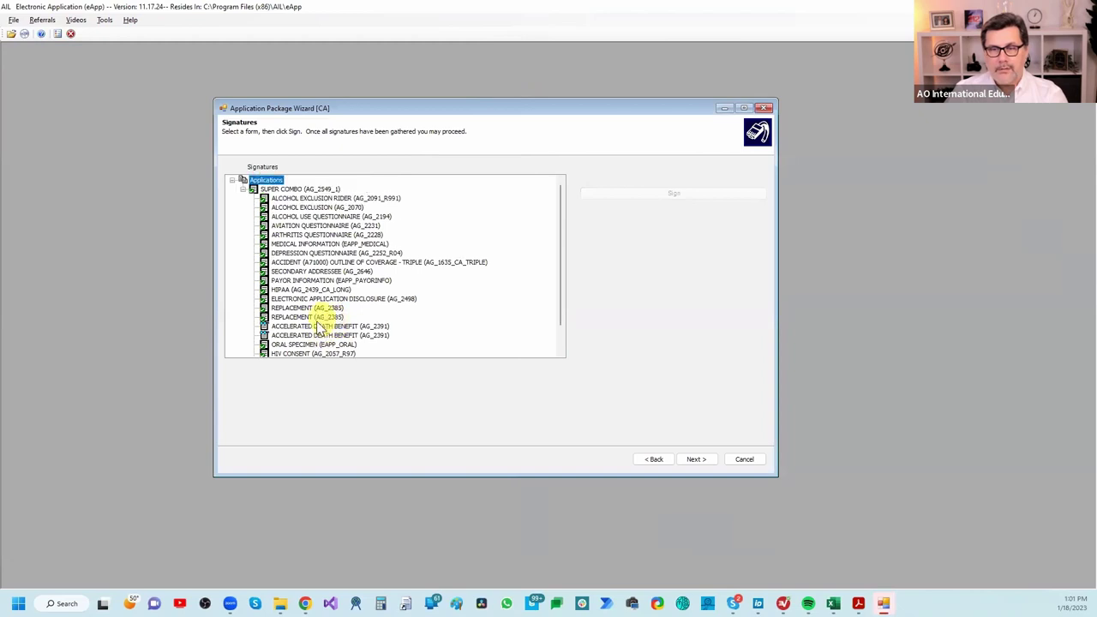
# Agent-sign the first ACCELERATED DEATH BENEFIT (AG_2391) form and close it.
pyautogui.doubleClick(296, 326)
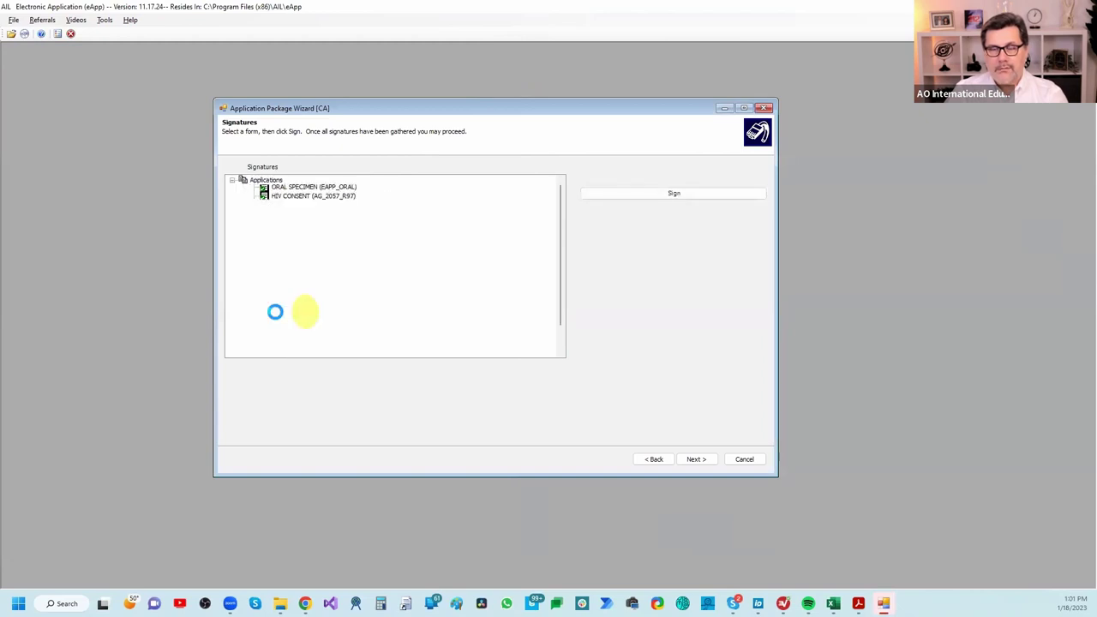
pyautogui.scroll(-5, 229, 318)
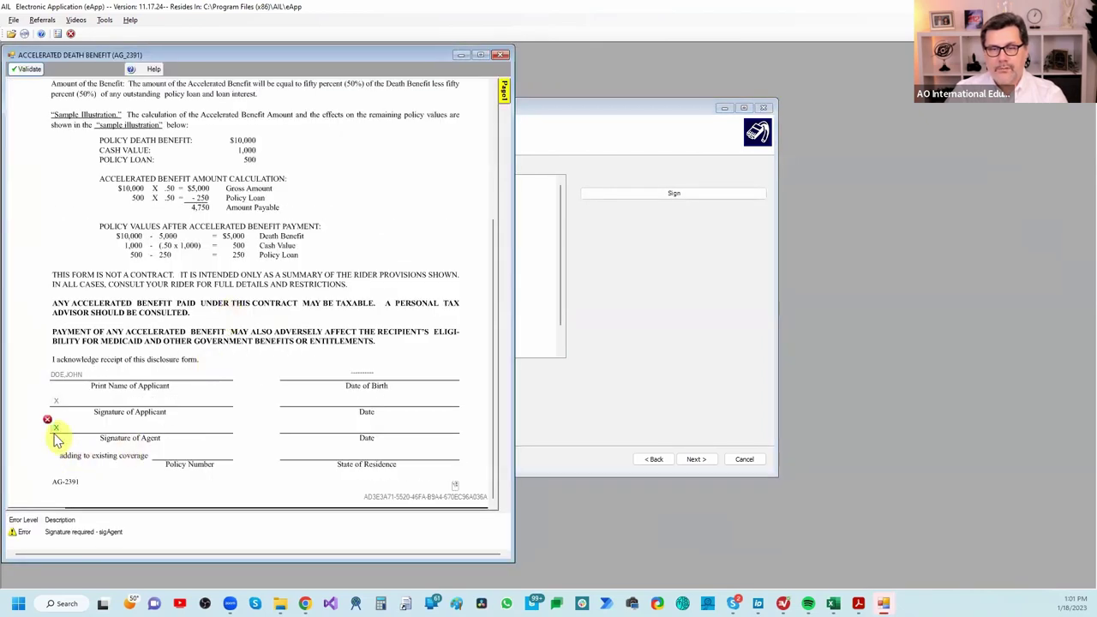
pyautogui.click(57, 427)
pyautogui.click(184, 495)
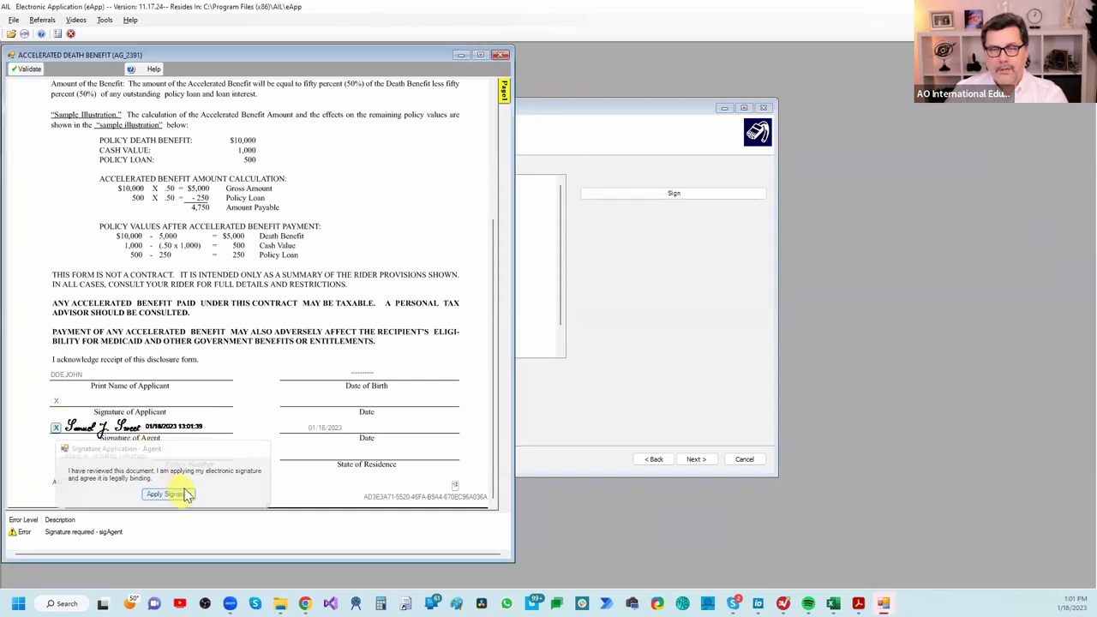
pyautogui.click(501, 54)
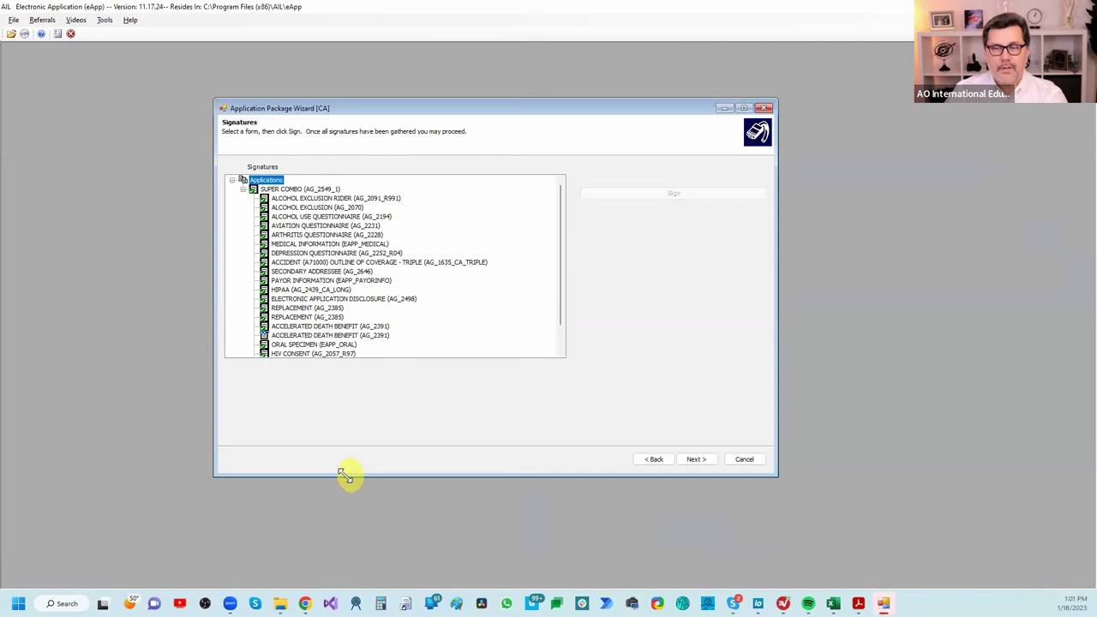
# Make the wizard window taller and agent-sign the second ACCELERATED DEATH BENEFIT form.
pyautogui.moveTo(337, 473); pyautogui.dragTo(345, 526)
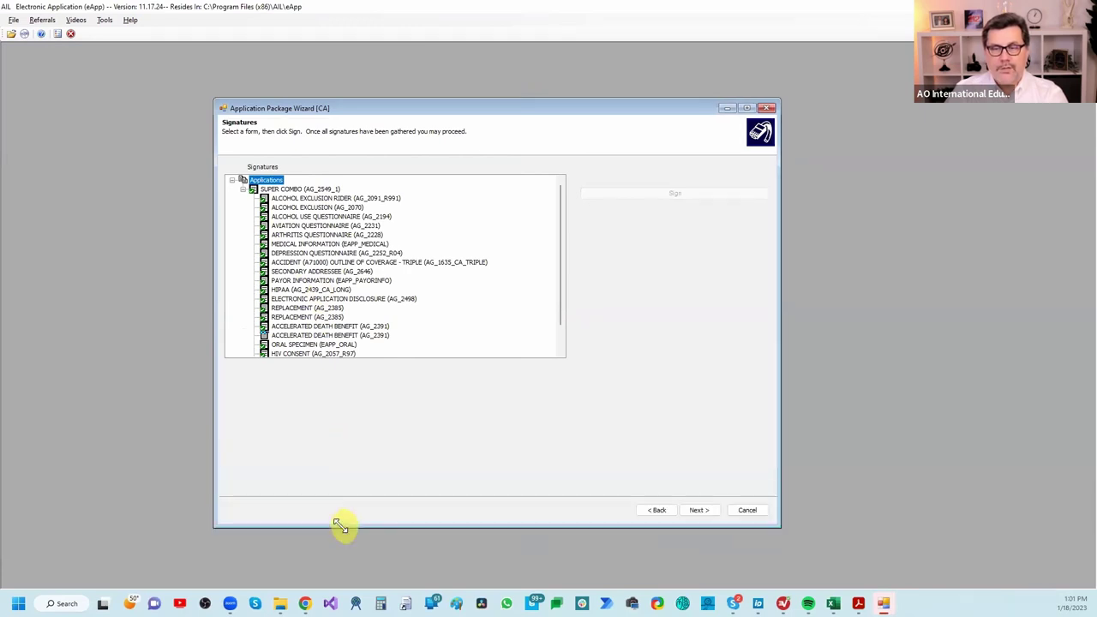
pyautogui.scroll(-1, 324, 319)
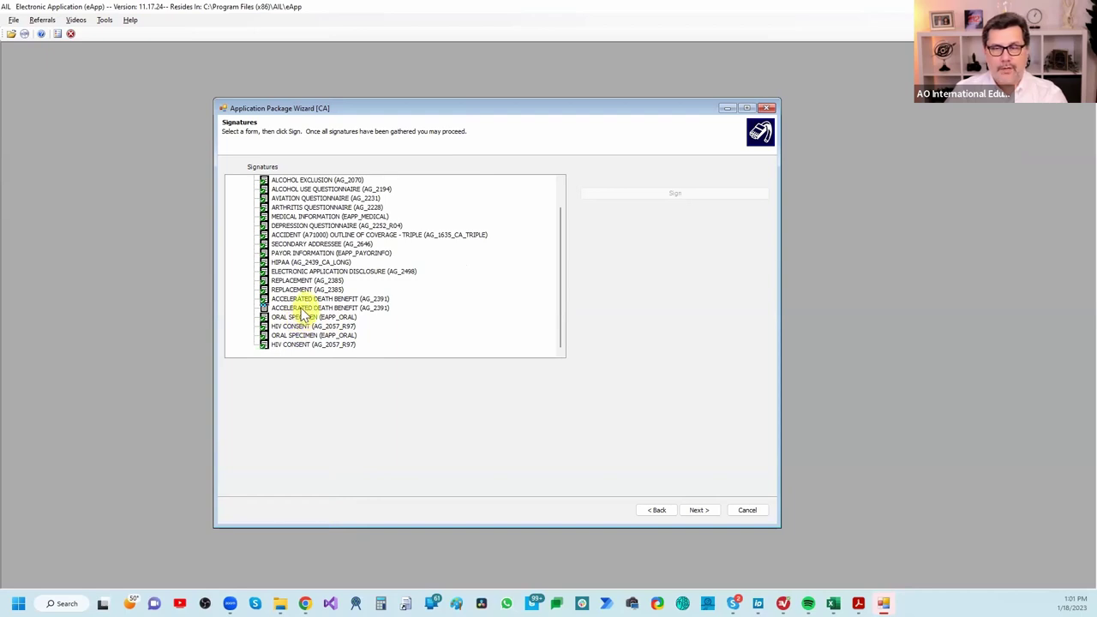
pyautogui.doubleClick(300, 308)
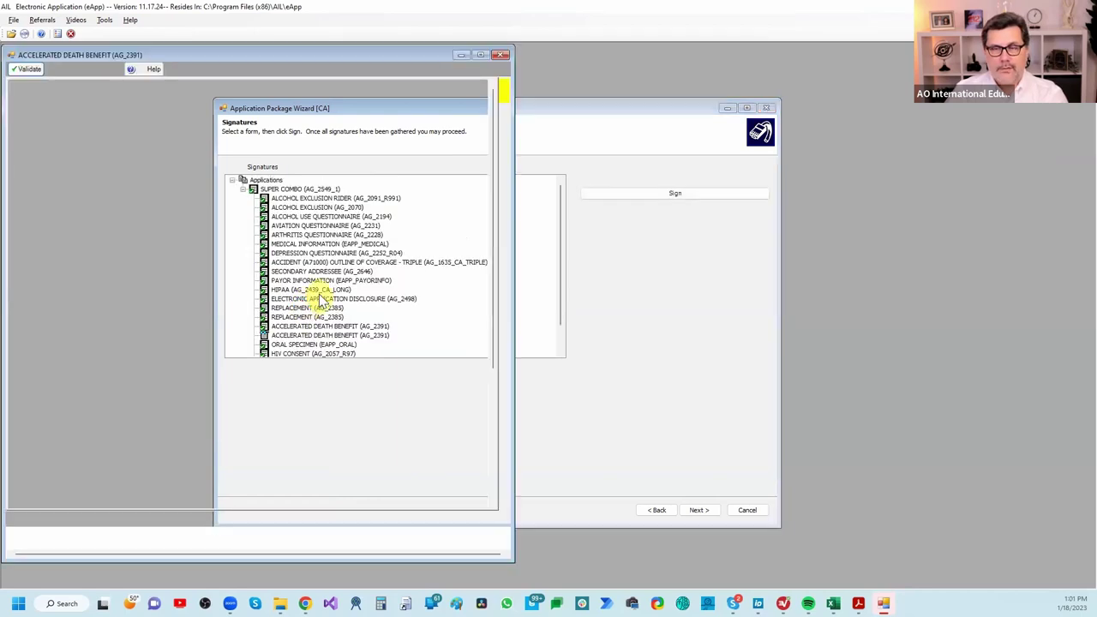
pyautogui.scroll(-3, 300, 304)
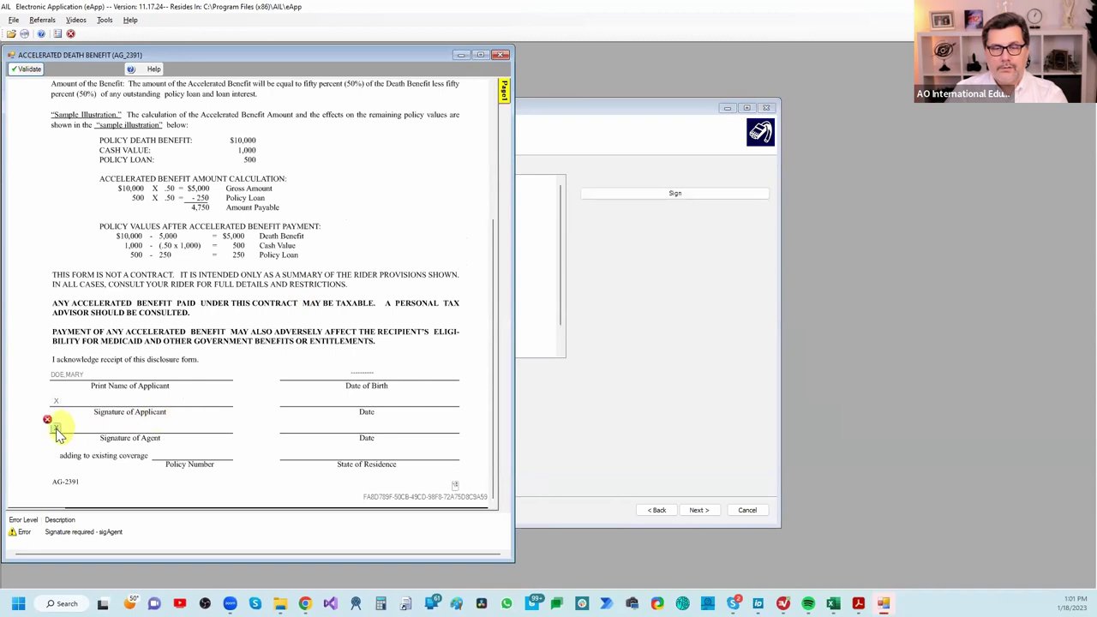
pyautogui.click(56, 427)
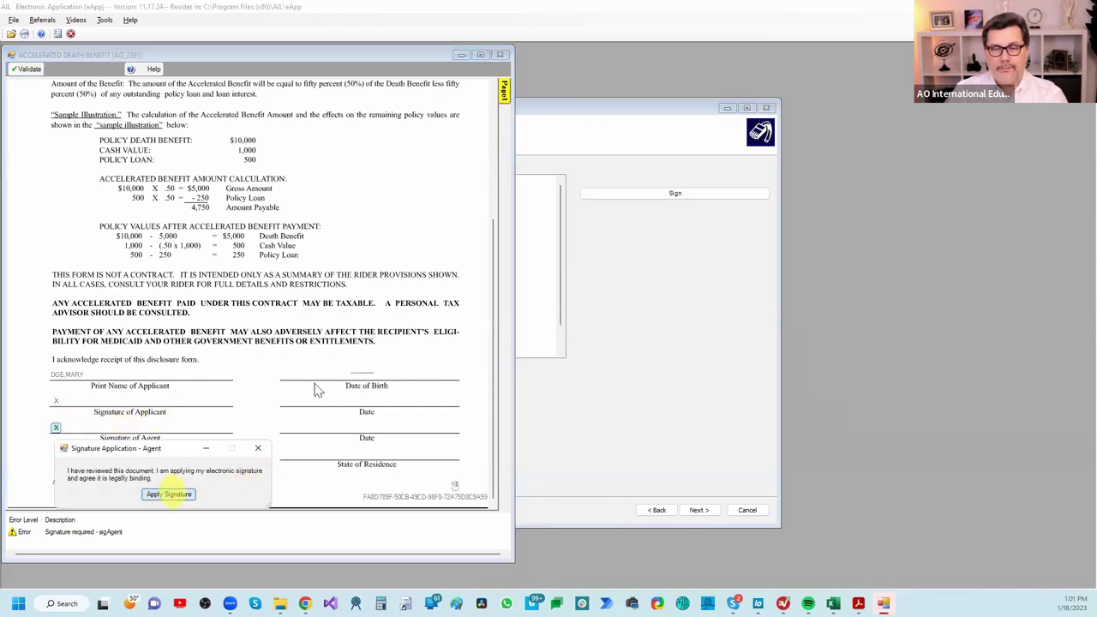
pyautogui.click(166, 492)
pyautogui.click(502, 55)
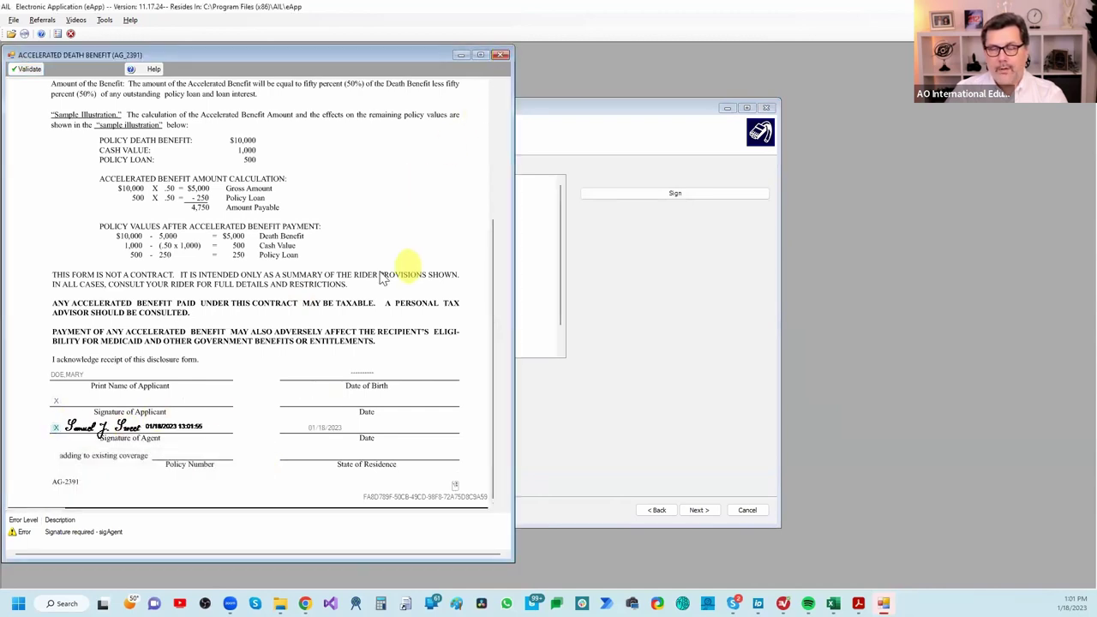
# Continue from the signatures step to the Application Action page.
pyautogui.scroll(-1, 307, 338)
pyautogui.scroll(1, 310, 330)
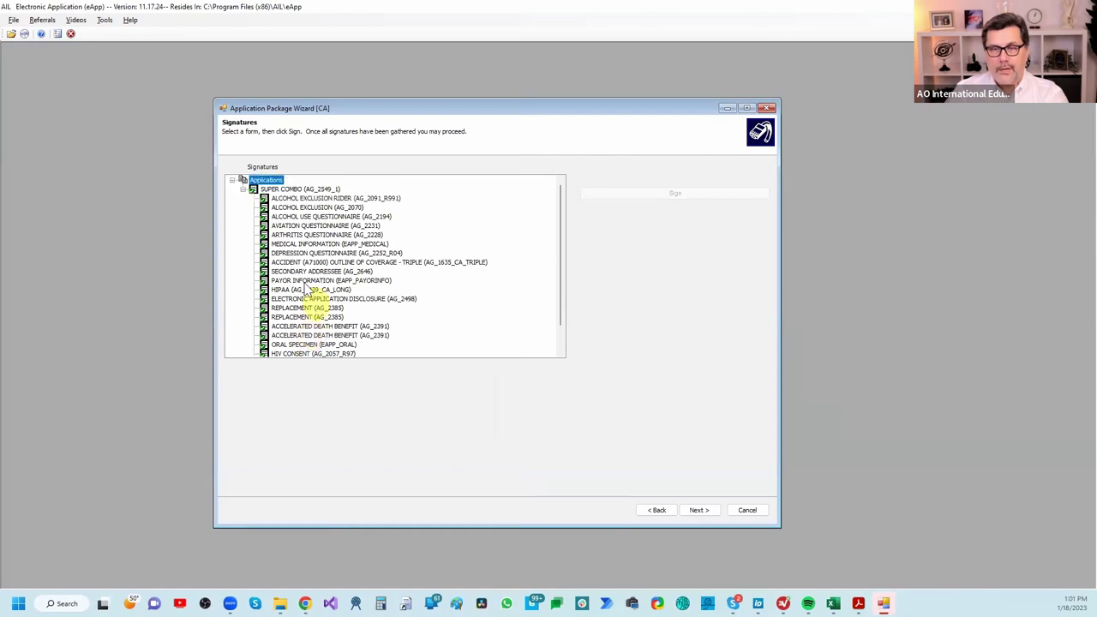
pyautogui.scroll(-1, 279, 266)
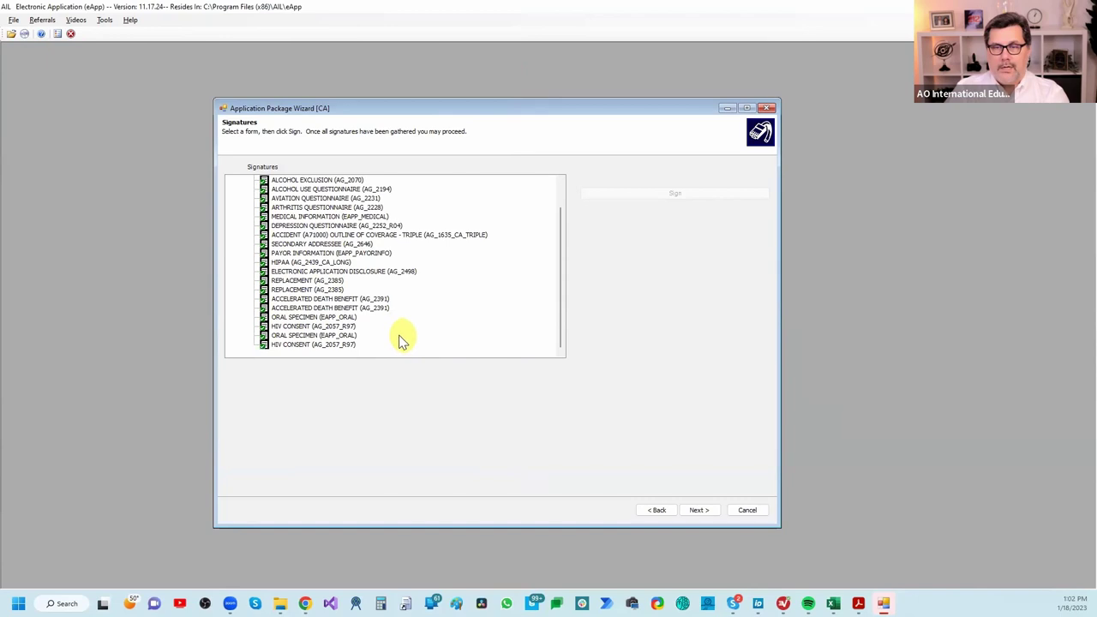
pyautogui.scroll(1, 390, 342)
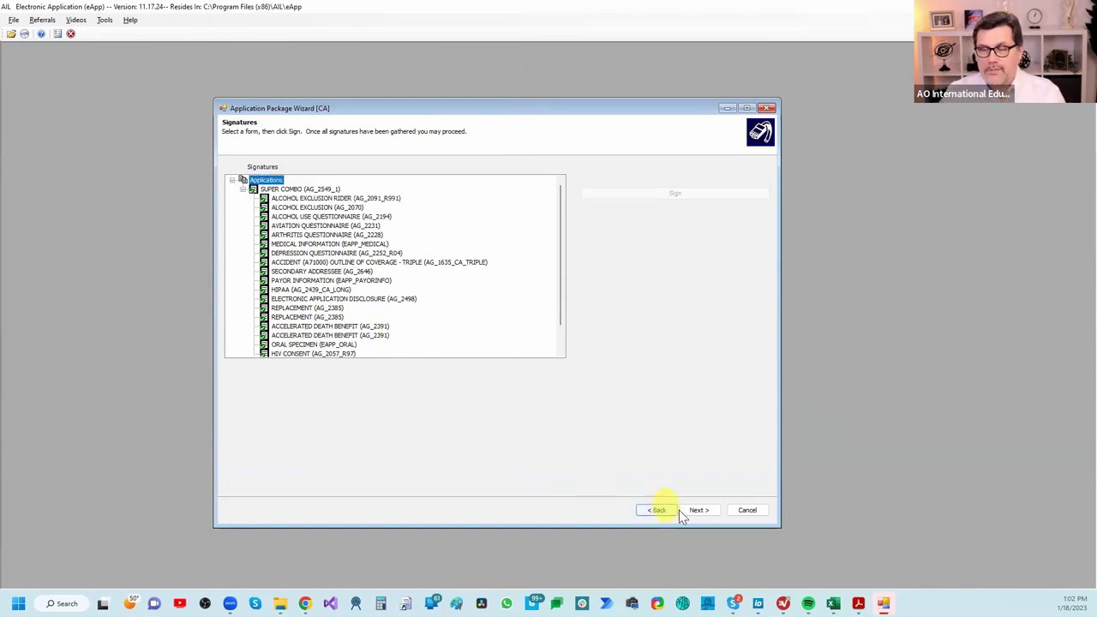
pyautogui.click(714, 510)
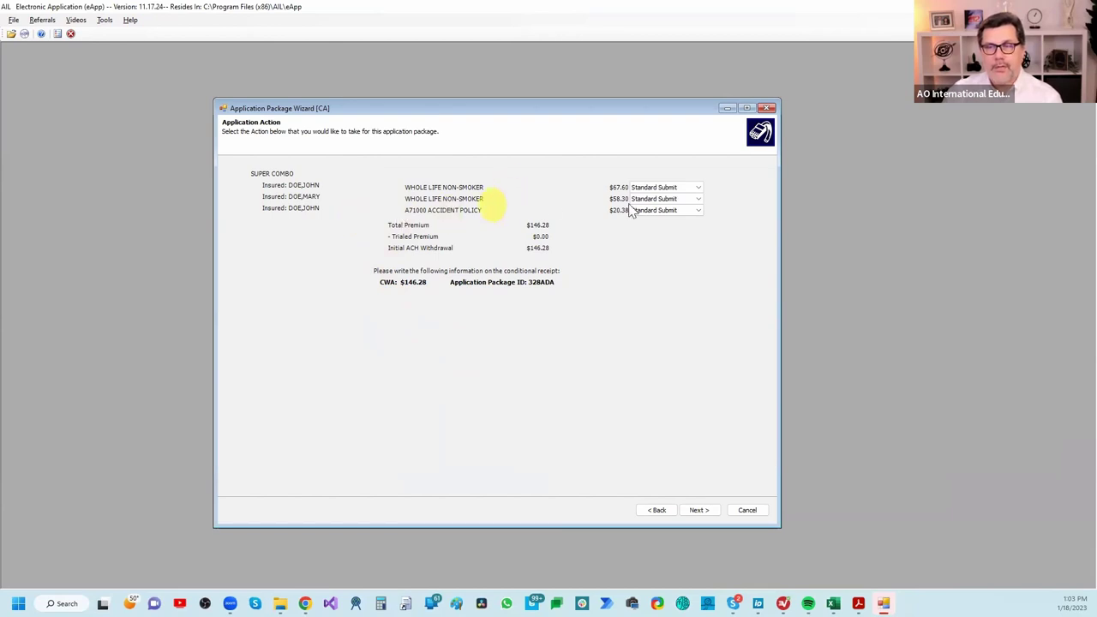
# Keep the first policy on Standard Submit and set the second to Trial Without Money.
pyautogui.click(685, 188)
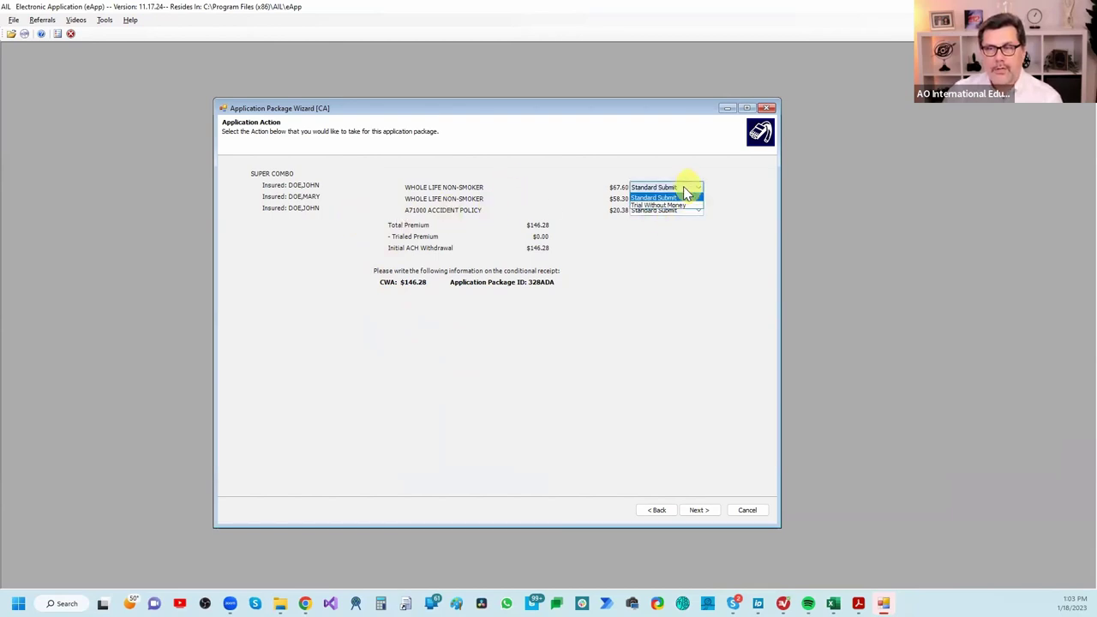
pyautogui.click(673, 198)
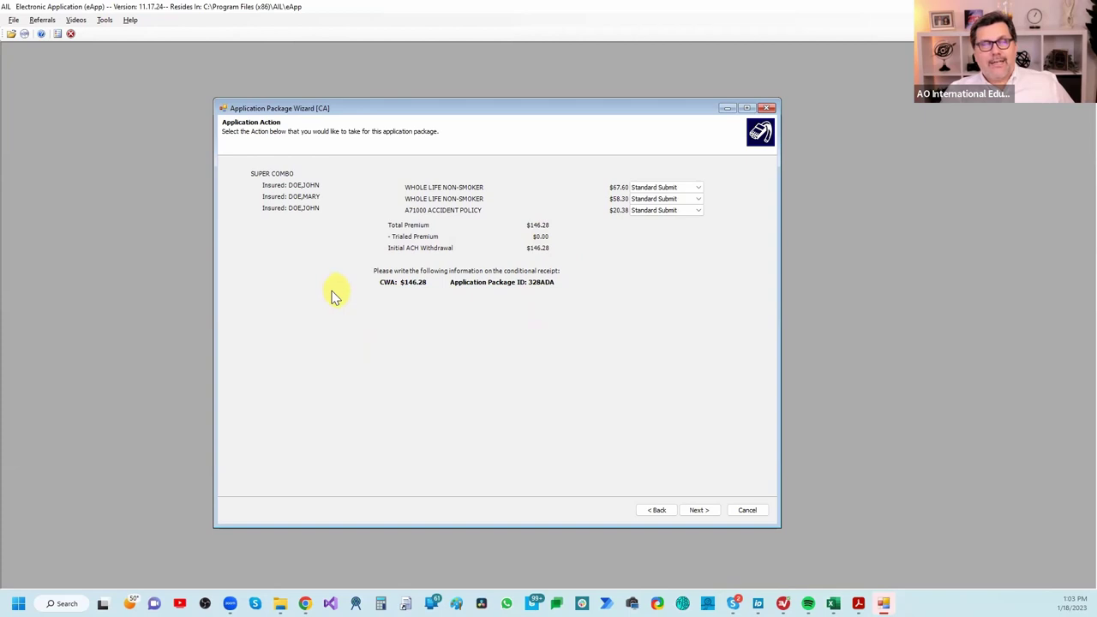
pyautogui.click(690, 200)
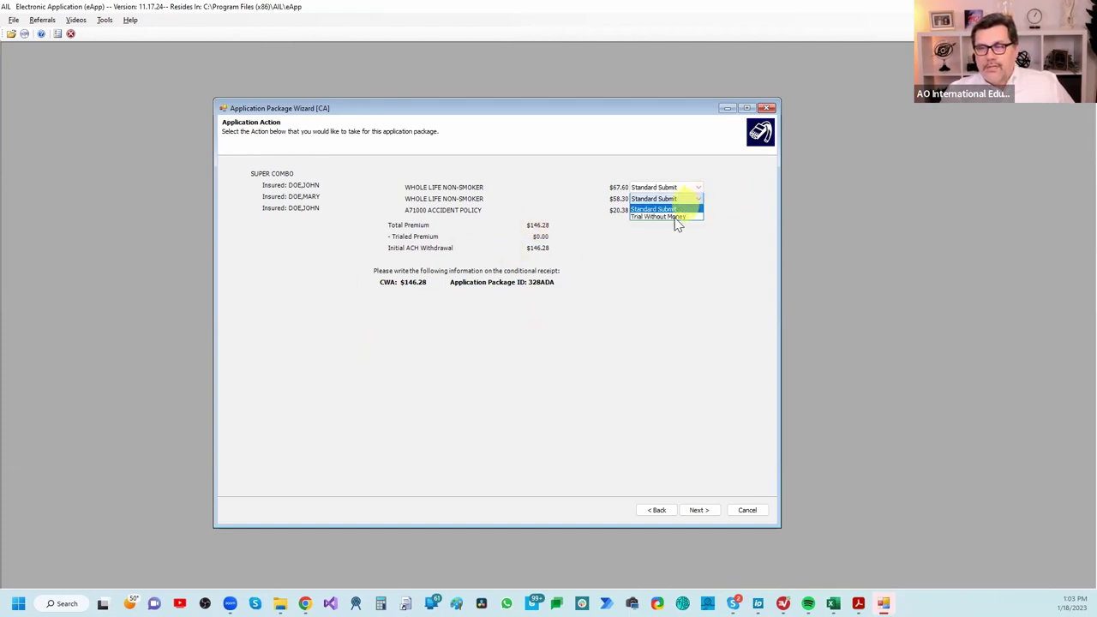
pyautogui.click(649, 250)
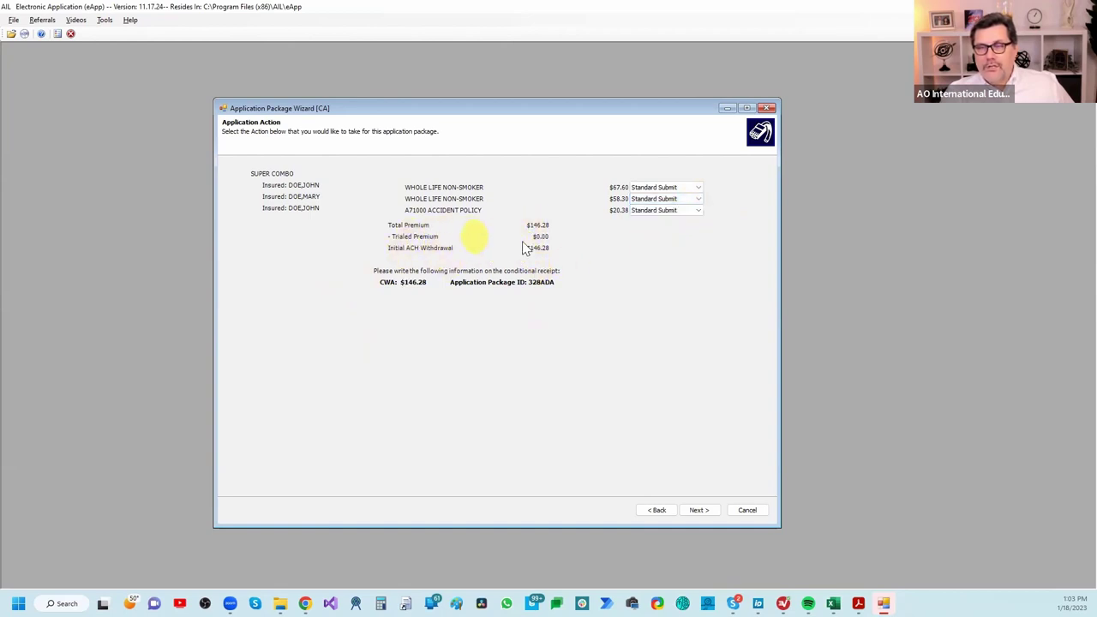
pyautogui.click(685, 199)
pyautogui.click(668, 216)
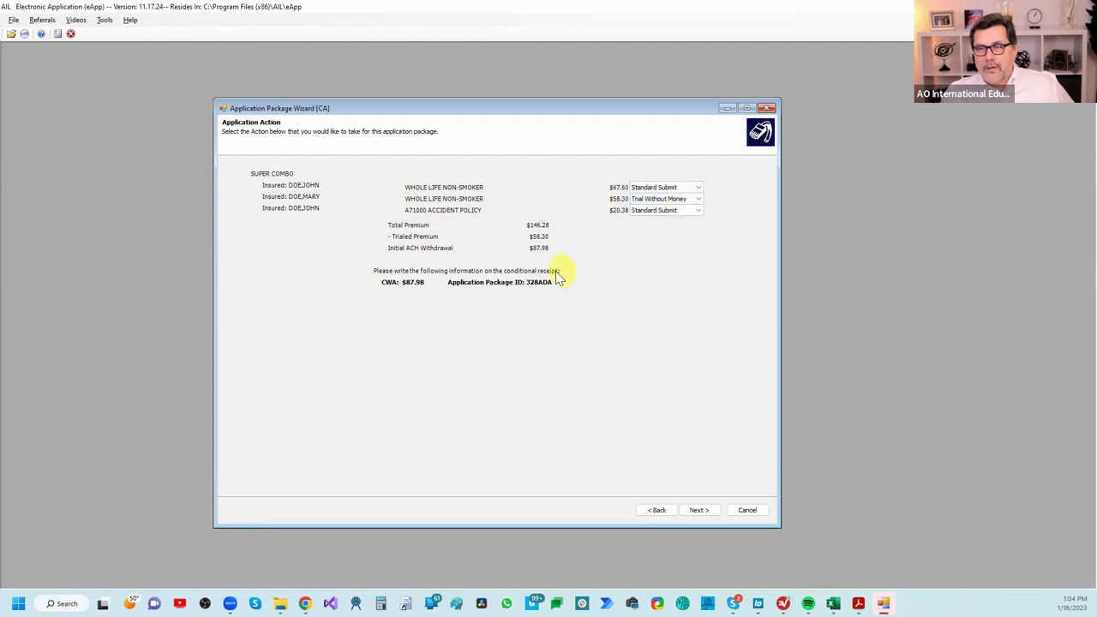
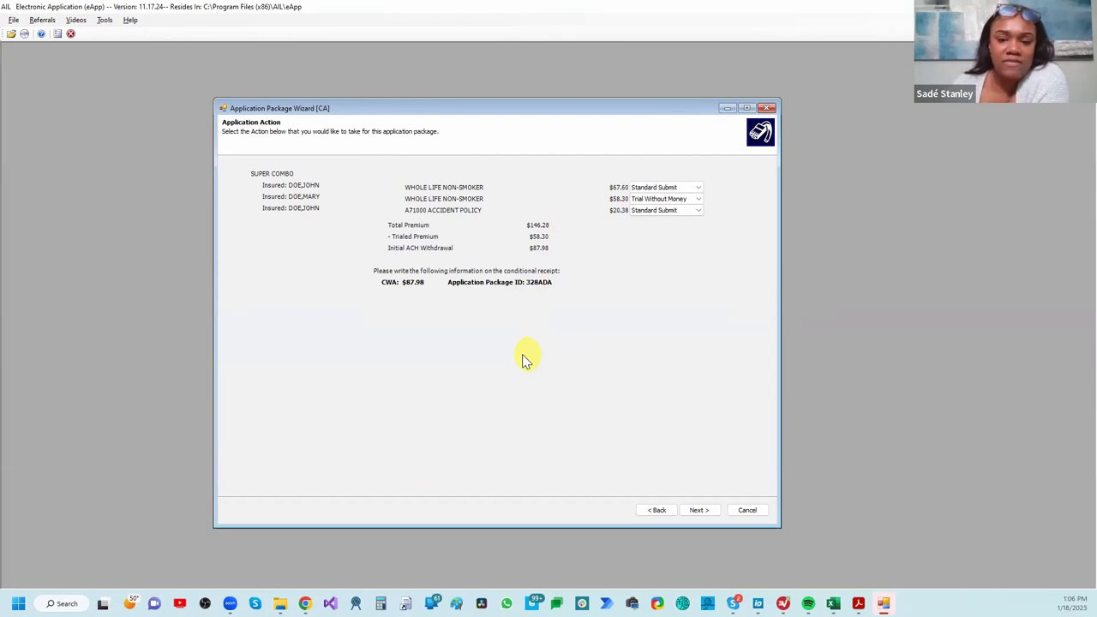
# Change the $58.30 whole life policy's action to Standard Submit, raising the CWA to $146.28.
pyautogui.click(673, 198)
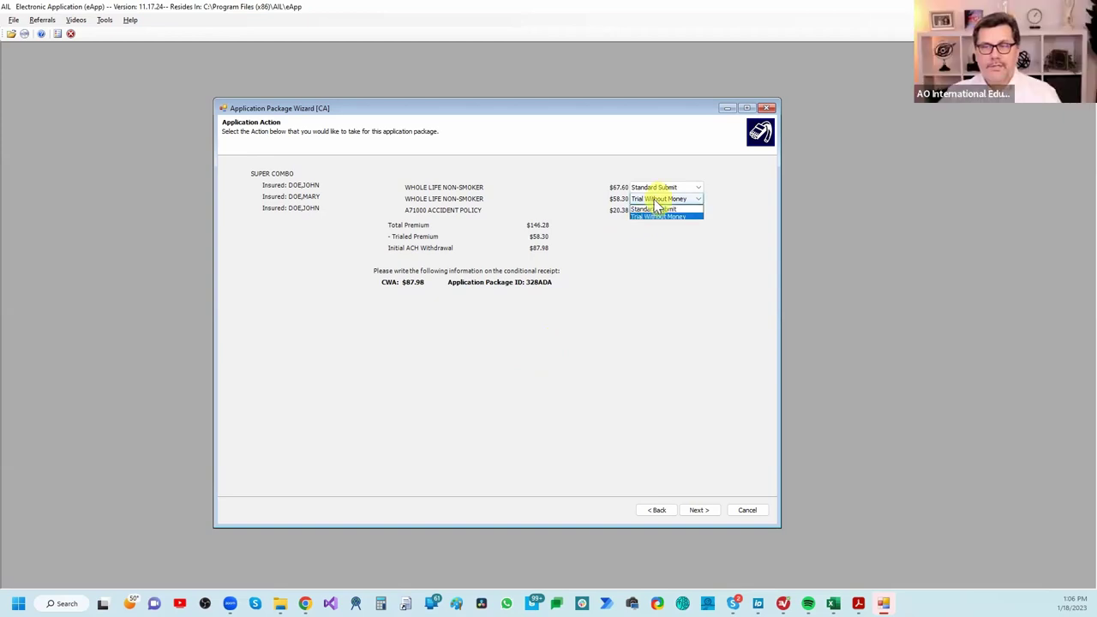
pyautogui.click(654, 209)
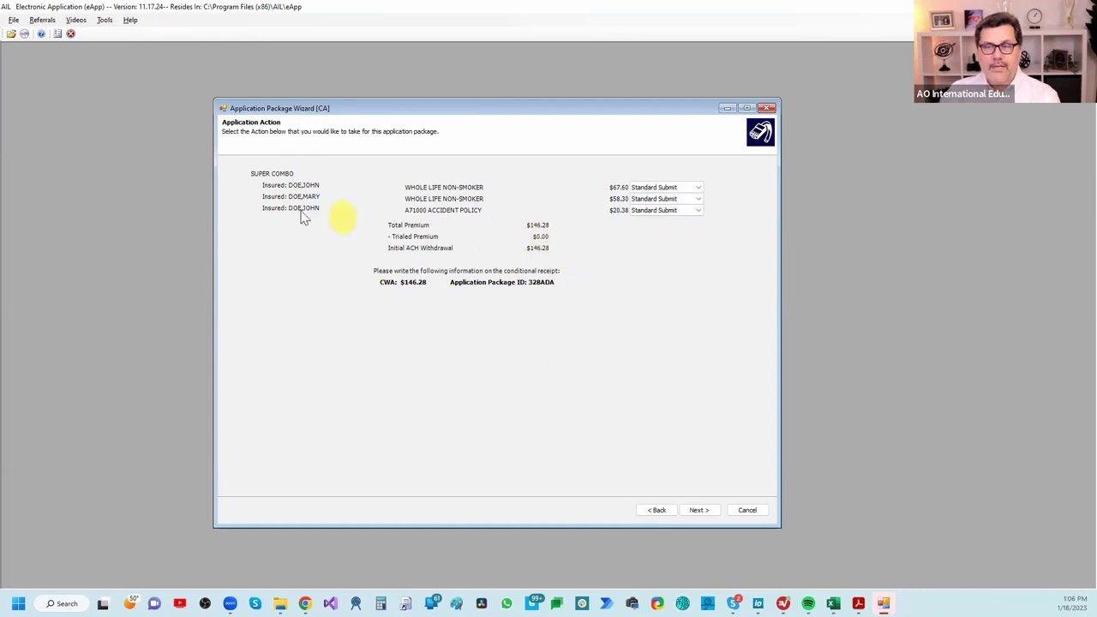
# Set the $58.30 whole life policy back to Trial Without Money so the CWA reads $87.98.
pyautogui.click(653, 199)
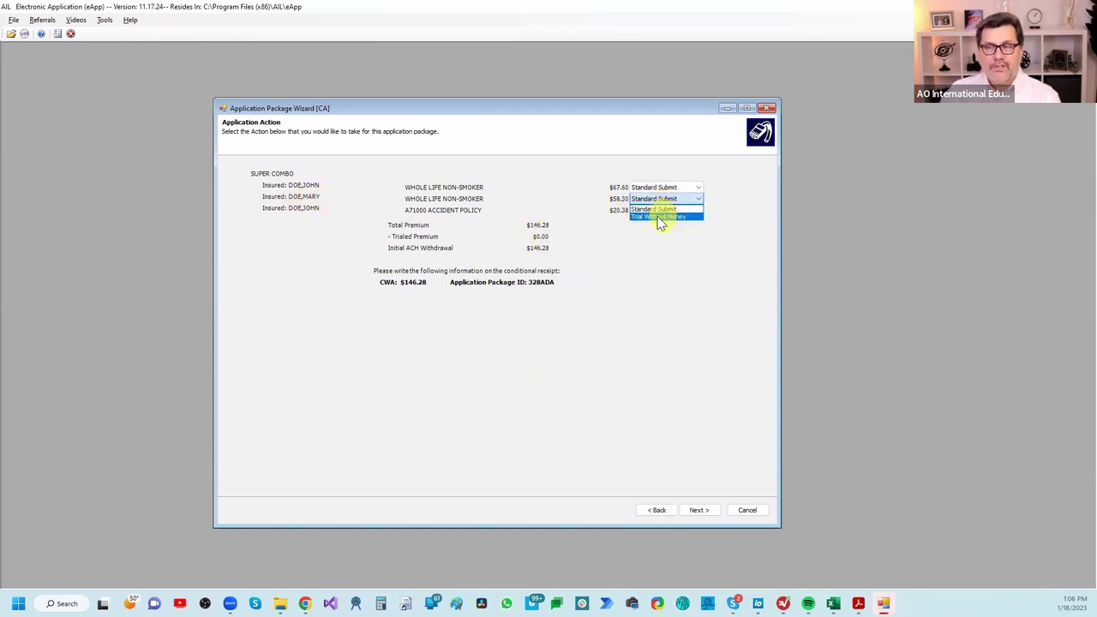
pyautogui.click(660, 216)
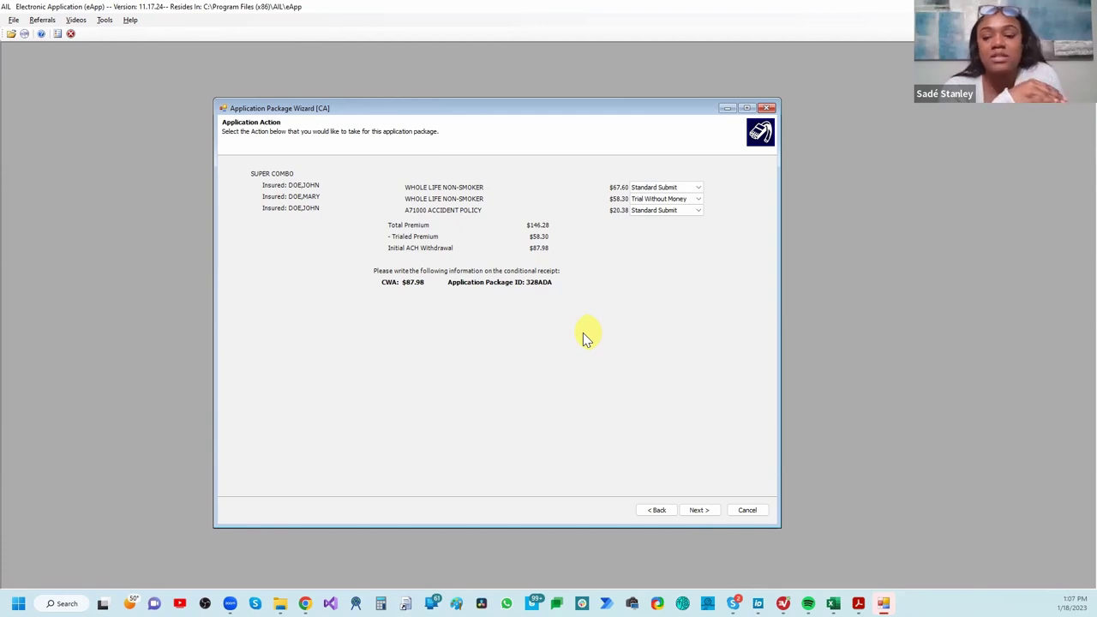
# Set the $67.60 whole life policy and the accident policy to Trial Without Money.
pyautogui.click(667, 188)
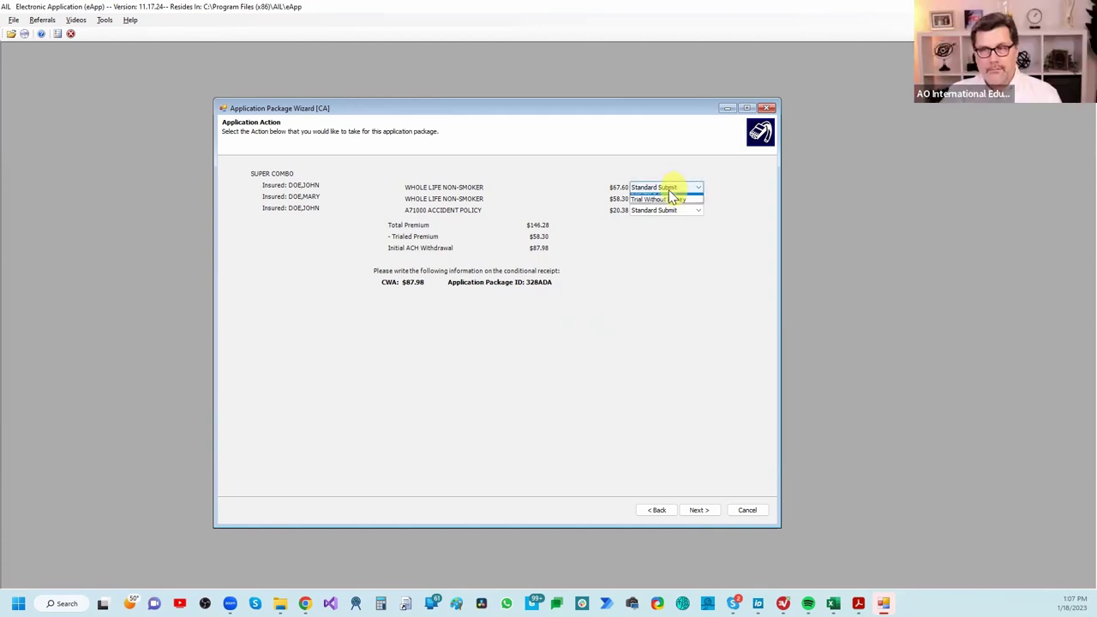
pyautogui.click(668, 198)
pyautogui.click(652, 210)
pyautogui.click(644, 222)
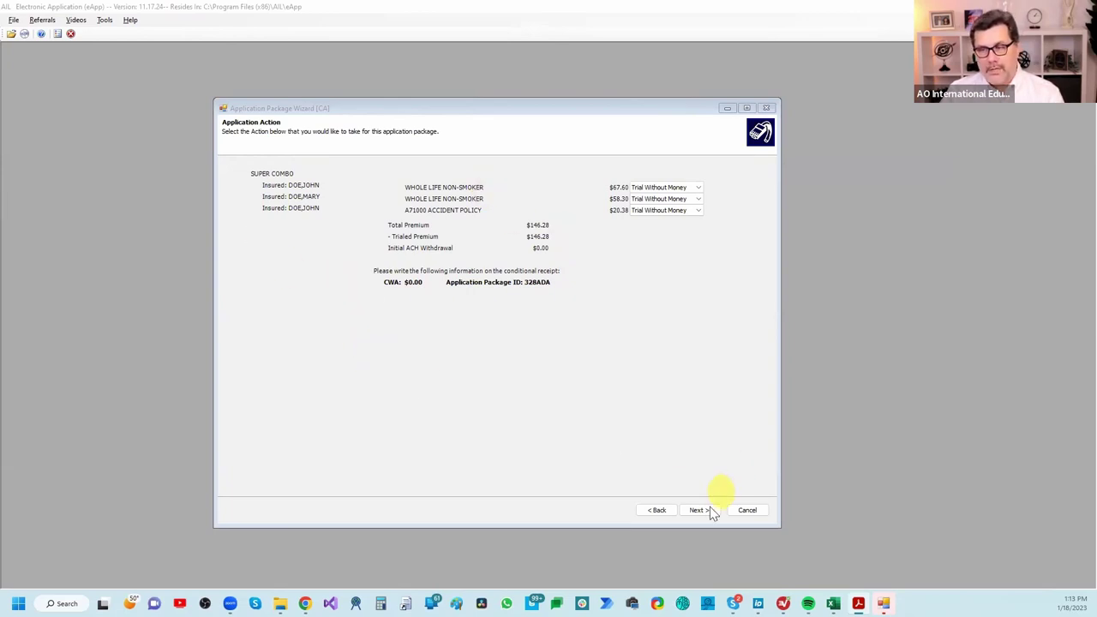
# Set both whole life policies and the A71000 accident policy to Standard Submit, then advance the wizard.
pyautogui.click(685, 187)
pyautogui.click(676, 198)
pyautogui.click(685, 199)
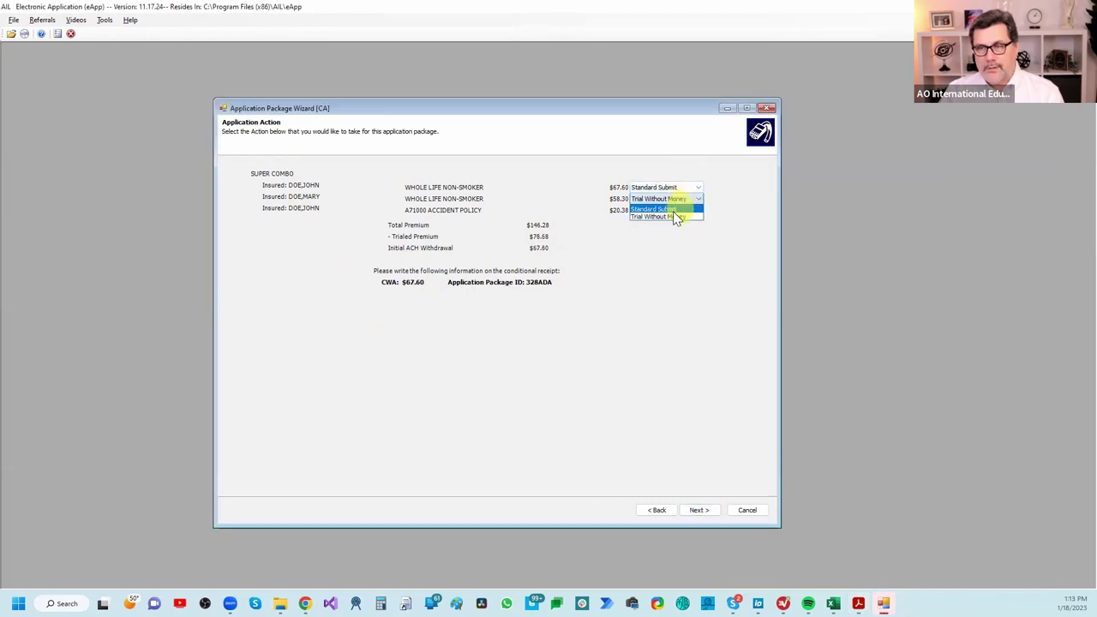
pyautogui.click(674, 210)
pyautogui.click(664, 210)
pyautogui.click(659, 221)
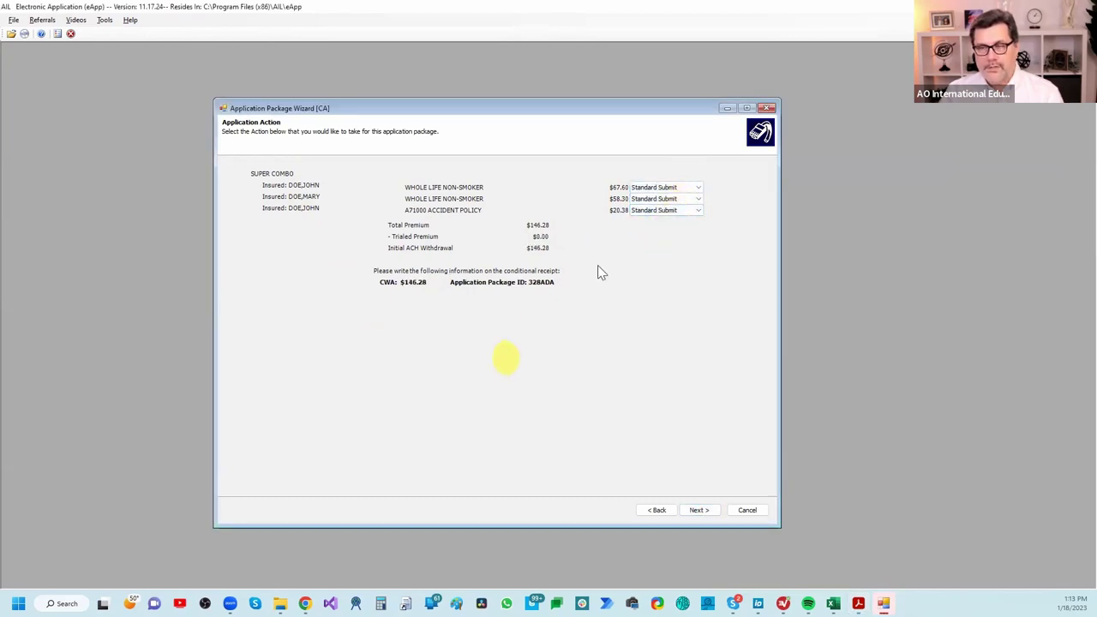
pyautogui.click(696, 510)
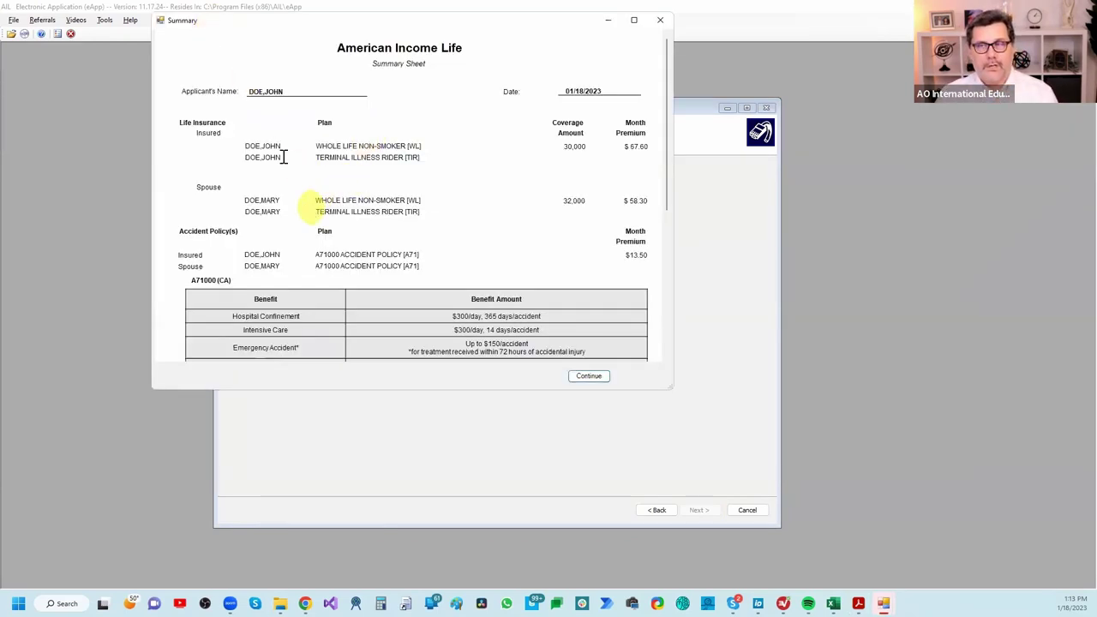
# Reposition and scroll through the coverage and premium Summary Sheet, then close it.
pyautogui.moveTo(246, 28); pyautogui.dragTo(197, 89)
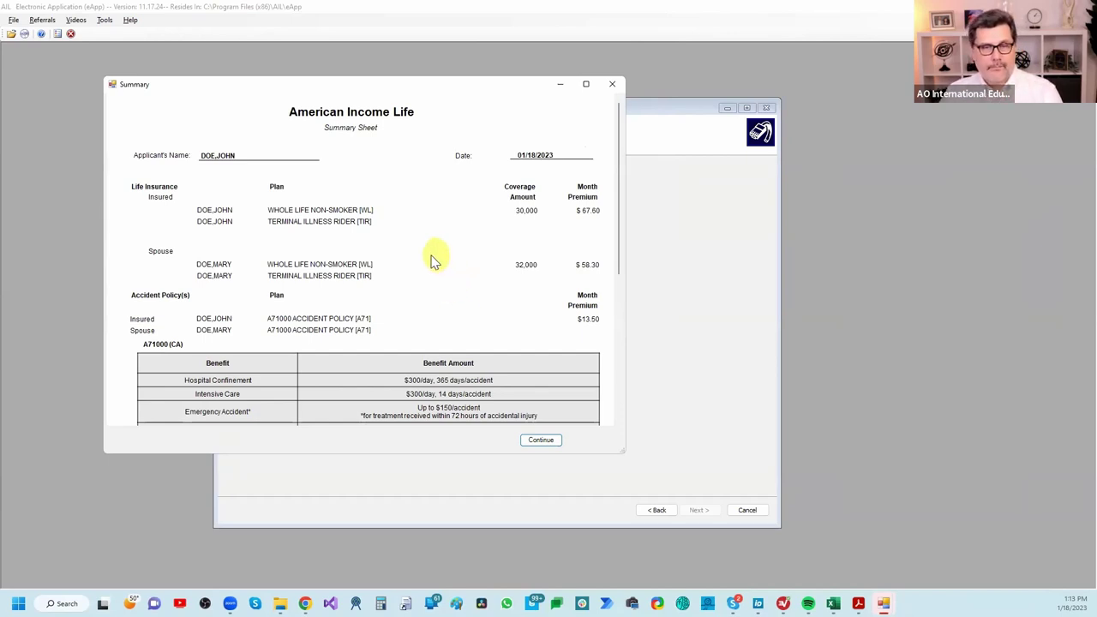
pyautogui.scroll(-5, 431, 259)
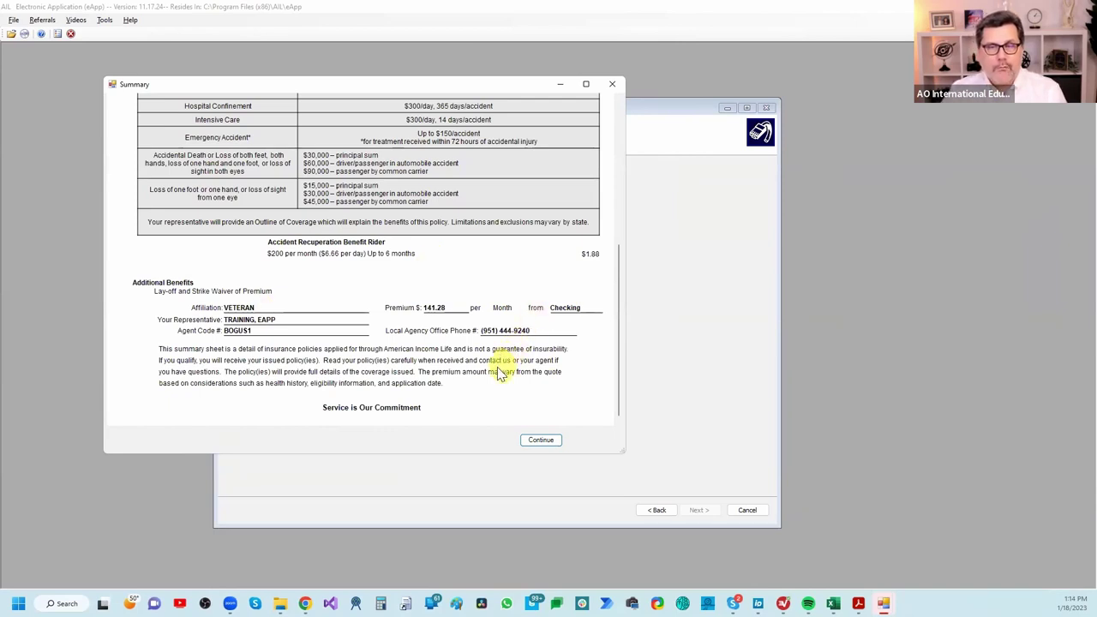
pyautogui.scroll(5, 501, 374)
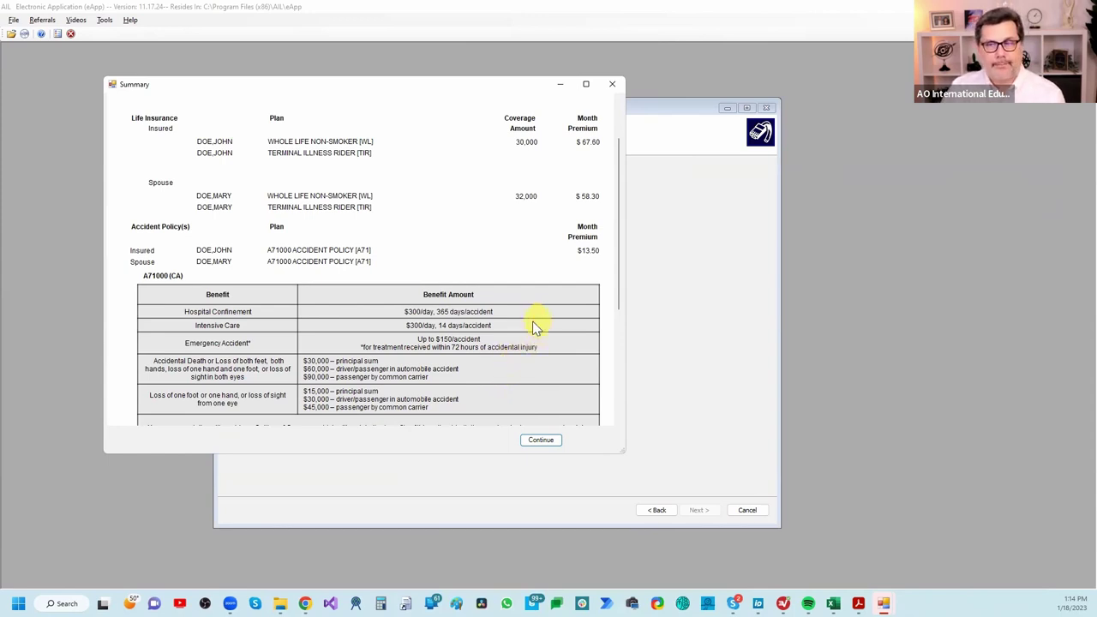
pyautogui.click(613, 85)
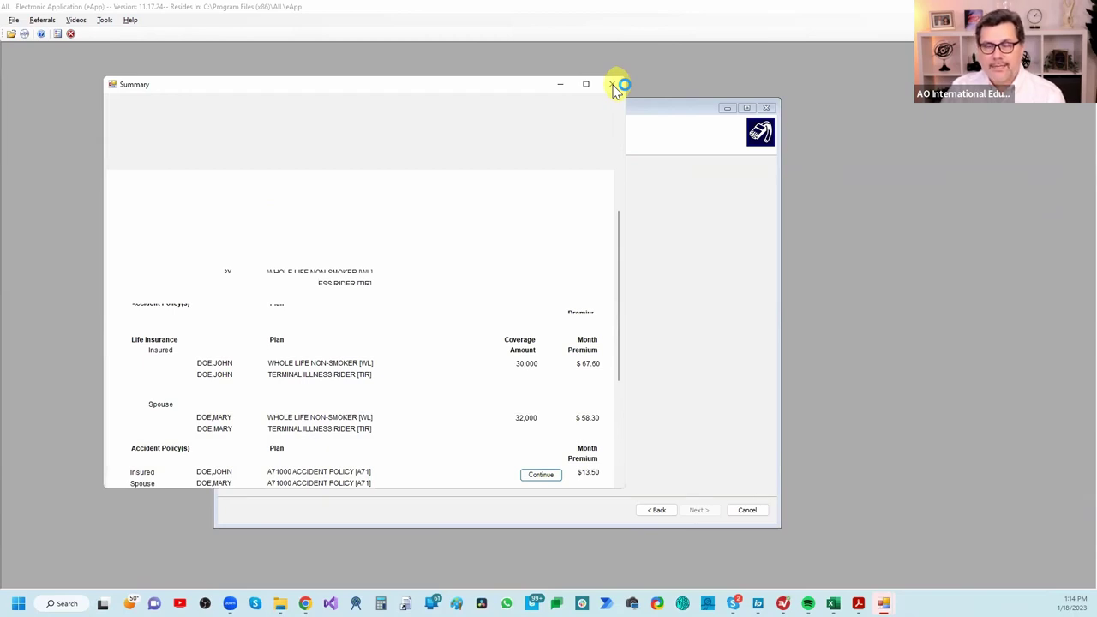
pyautogui.click(669, 154)
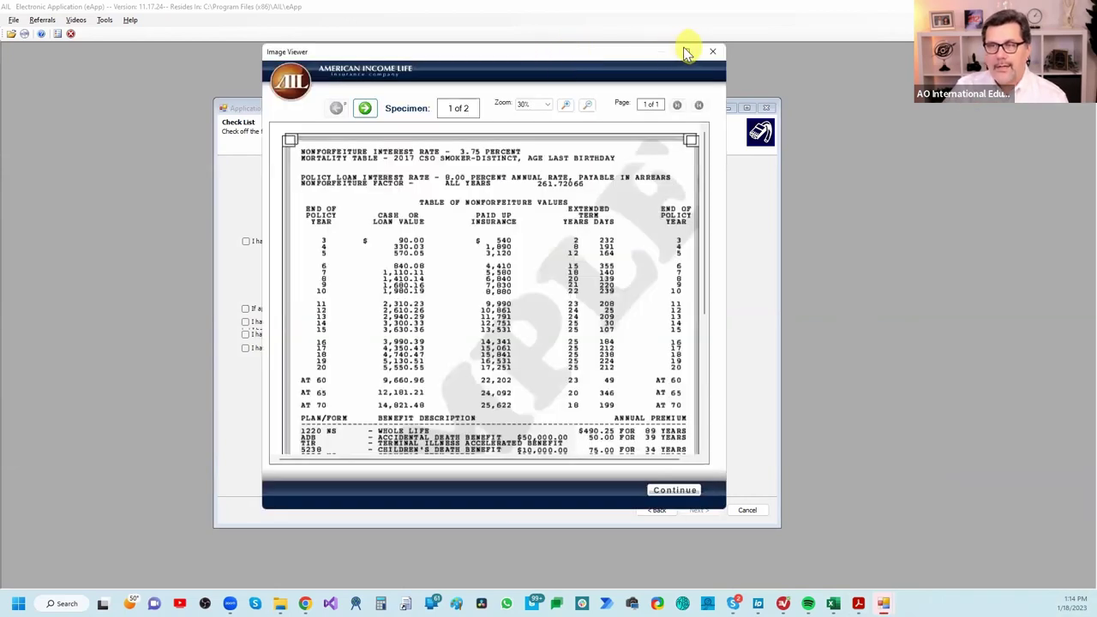
# Maximize the specimen policy viewer to review it full-size, then close it with Esc.
pyautogui.click(686, 52)
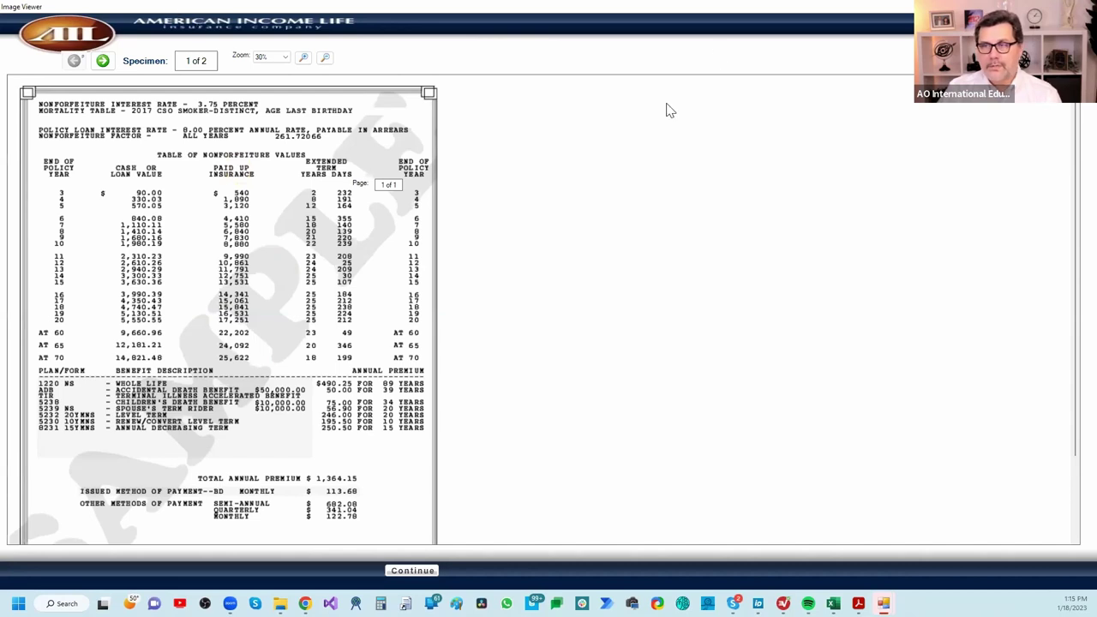
pyautogui.press('Escape')
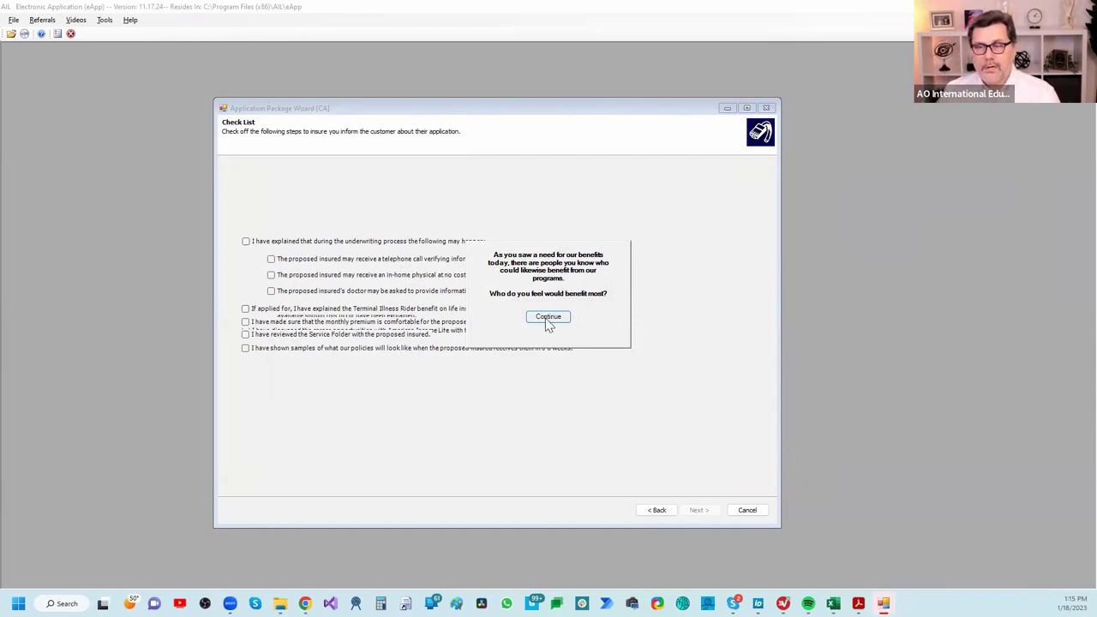
# Continue past the referral question and close the Insurance Sponsorships form without submitting.
pyautogui.click(546, 321)
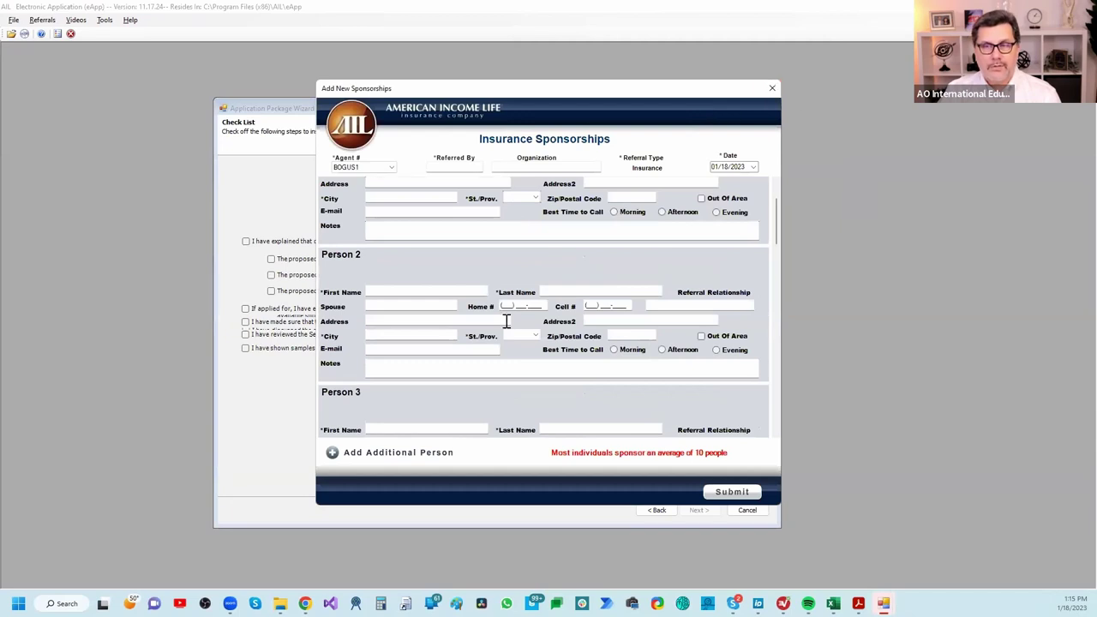
pyautogui.click(772, 88)
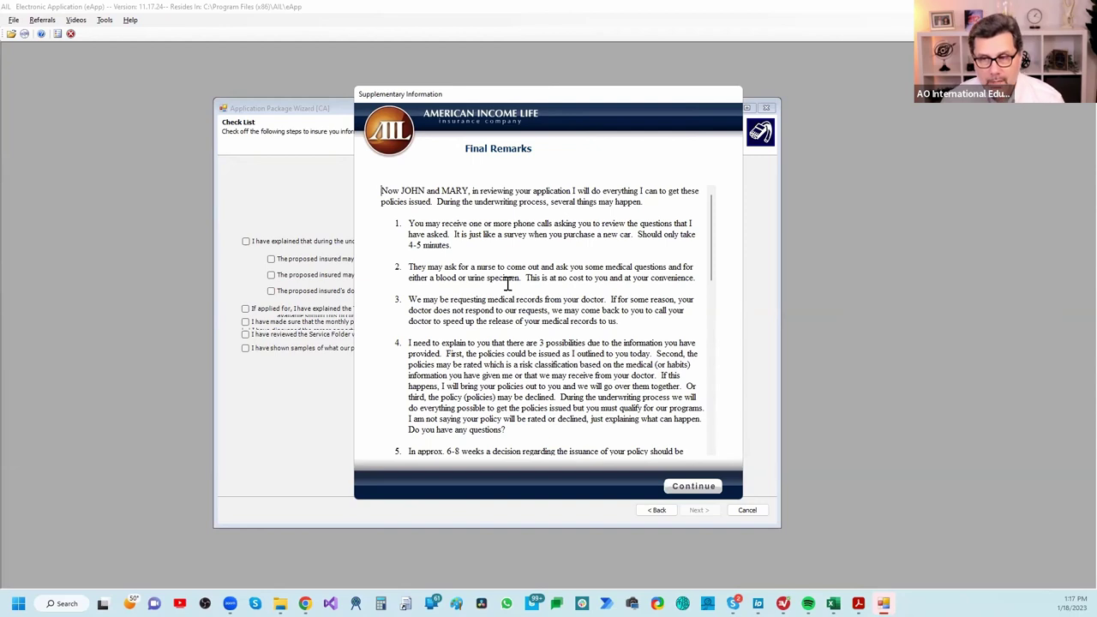
# Read through the Final Remarks script to the end and continue past it.
pyautogui.scroll(-2, 570, 359)
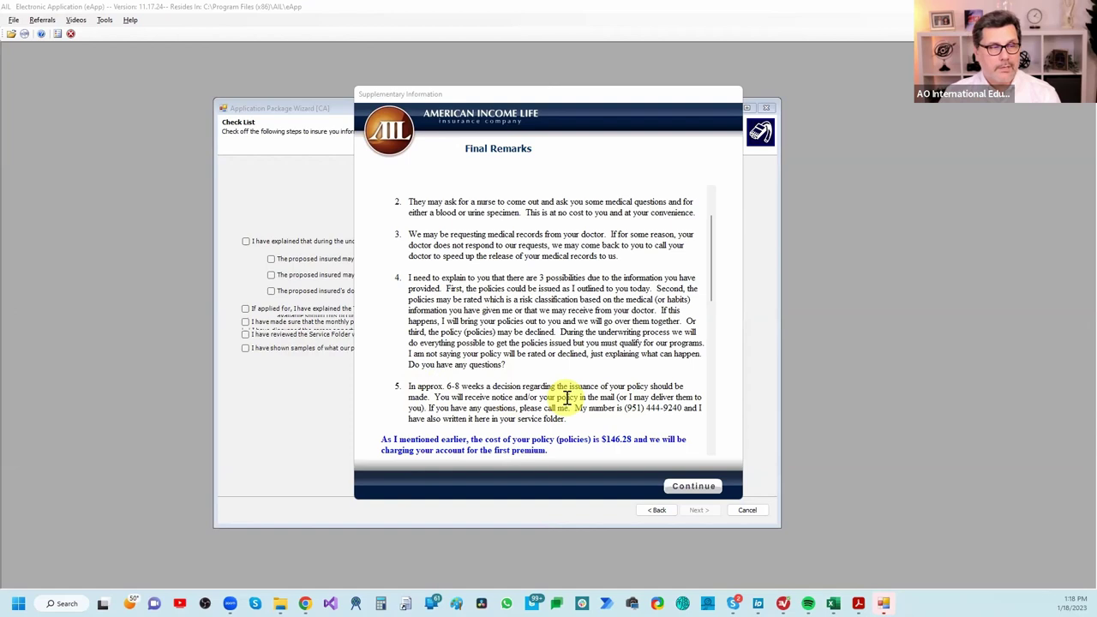
pyautogui.scroll(-3, 531, 386)
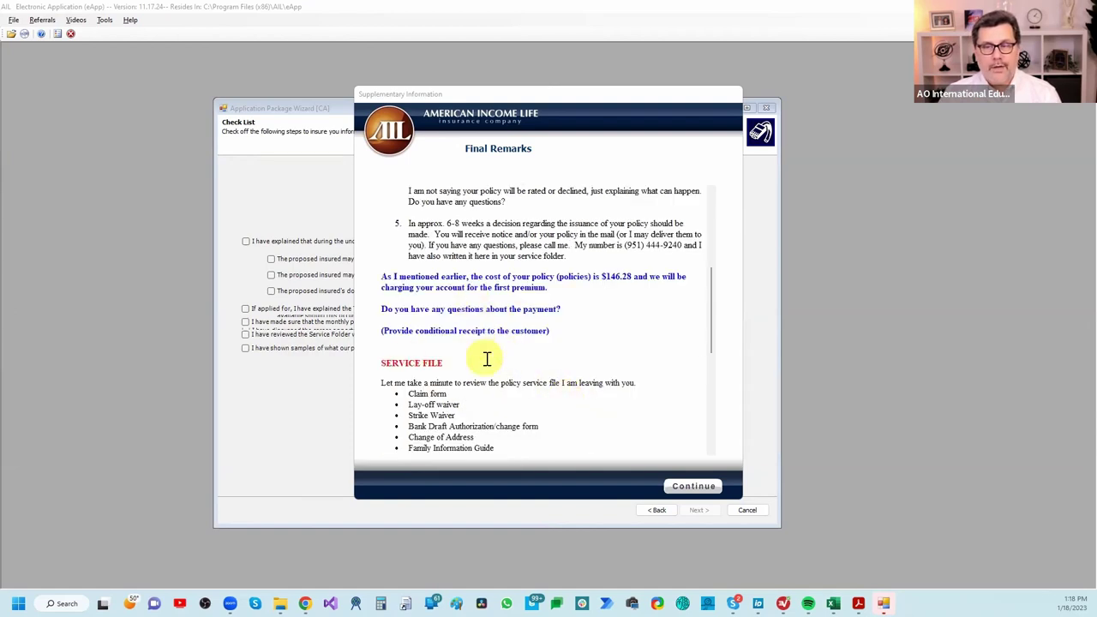
pyautogui.scroll(-2, 488, 355)
pyautogui.scroll(-3, 454, 384)
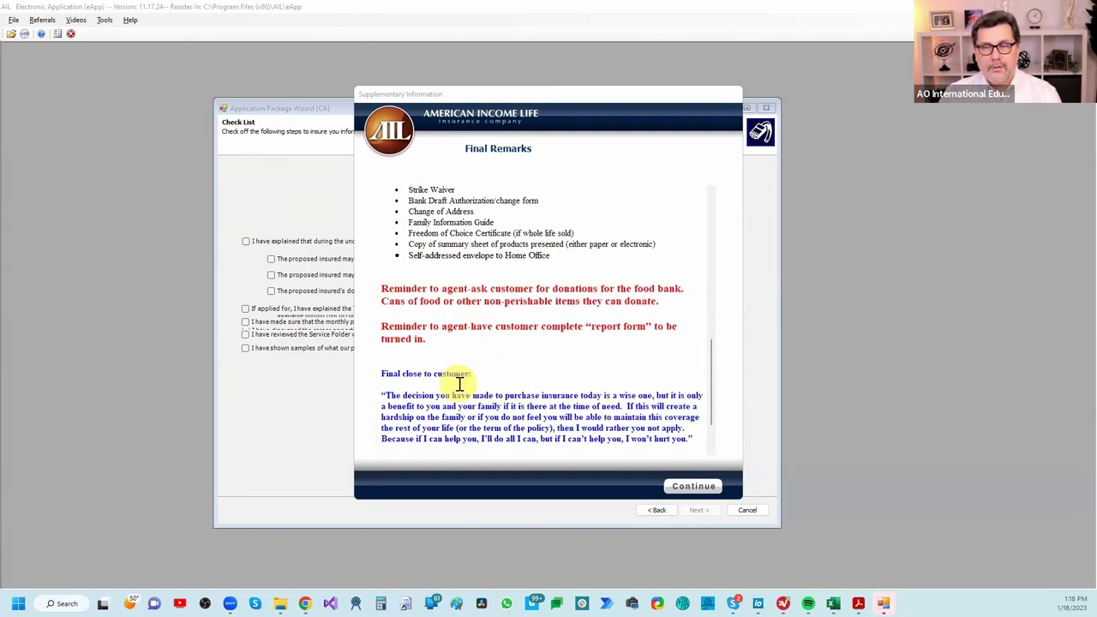
pyautogui.scroll(-2, 461, 386)
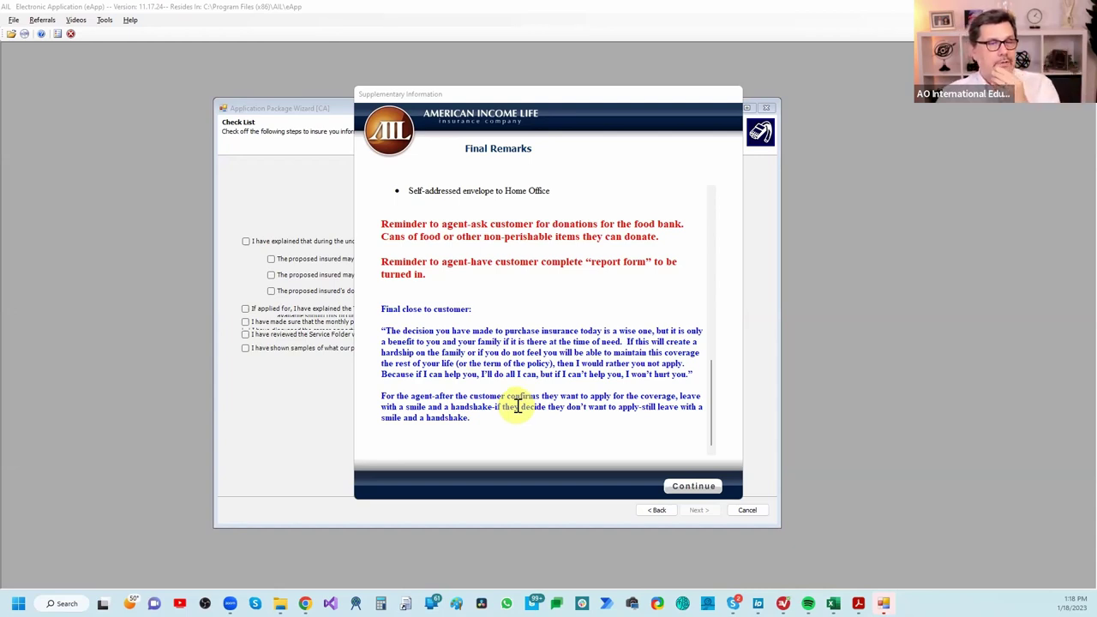
pyautogui.scroll(1, 575, 221)
pyautogui.scroll(10, 575, 221)
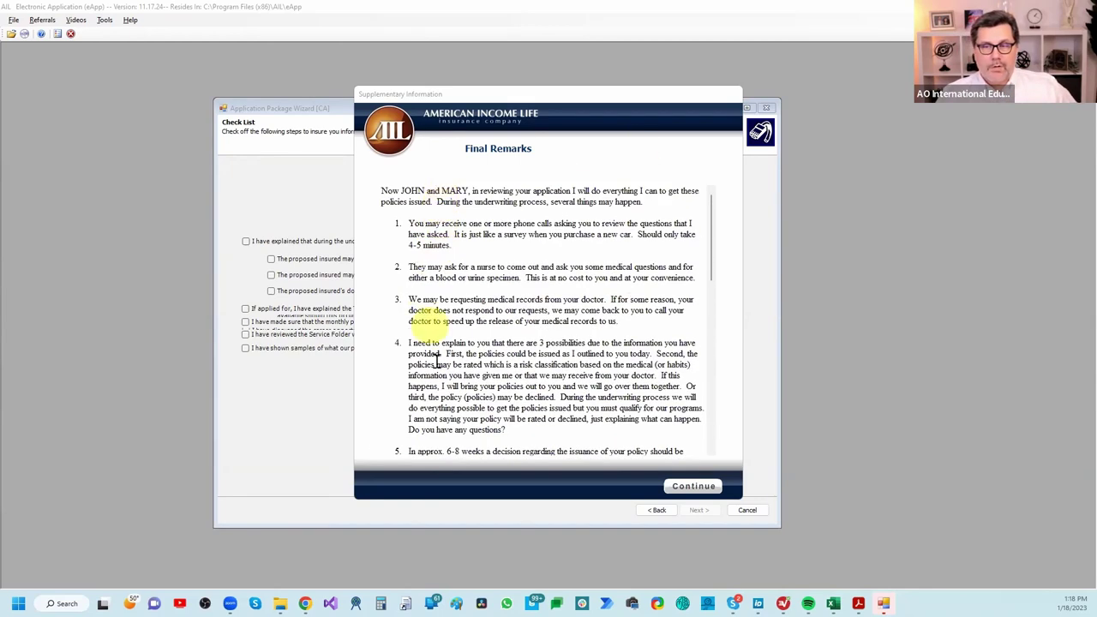
pyautogui.click(677, 487)
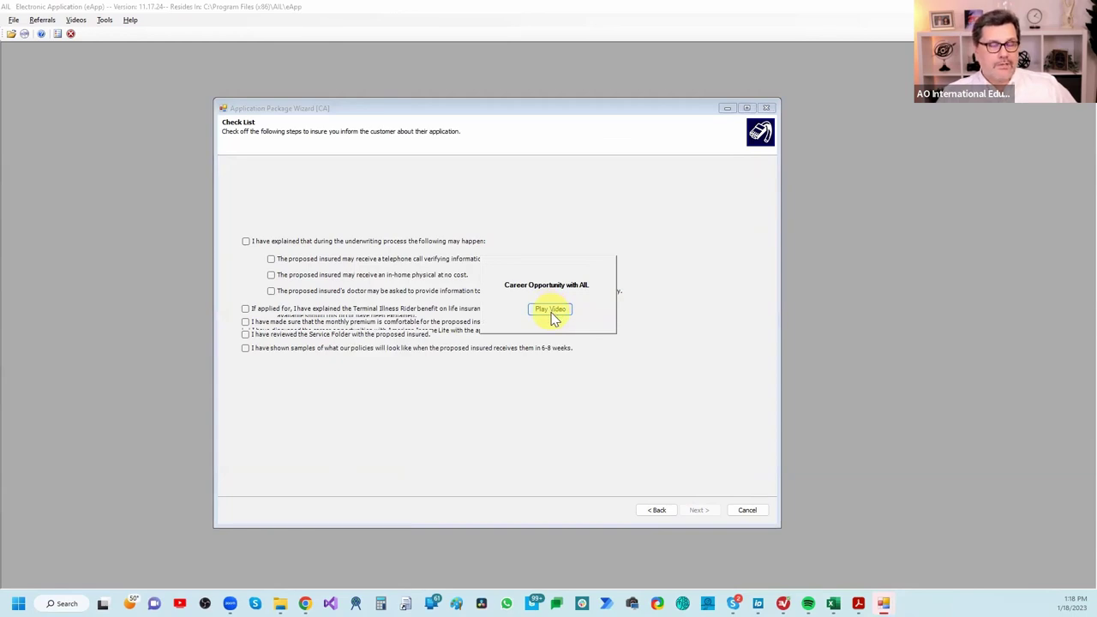
# Play the Career Opportunity with AIL video, then close the player to return to the Check List.
pyautogui.click(551, 312)
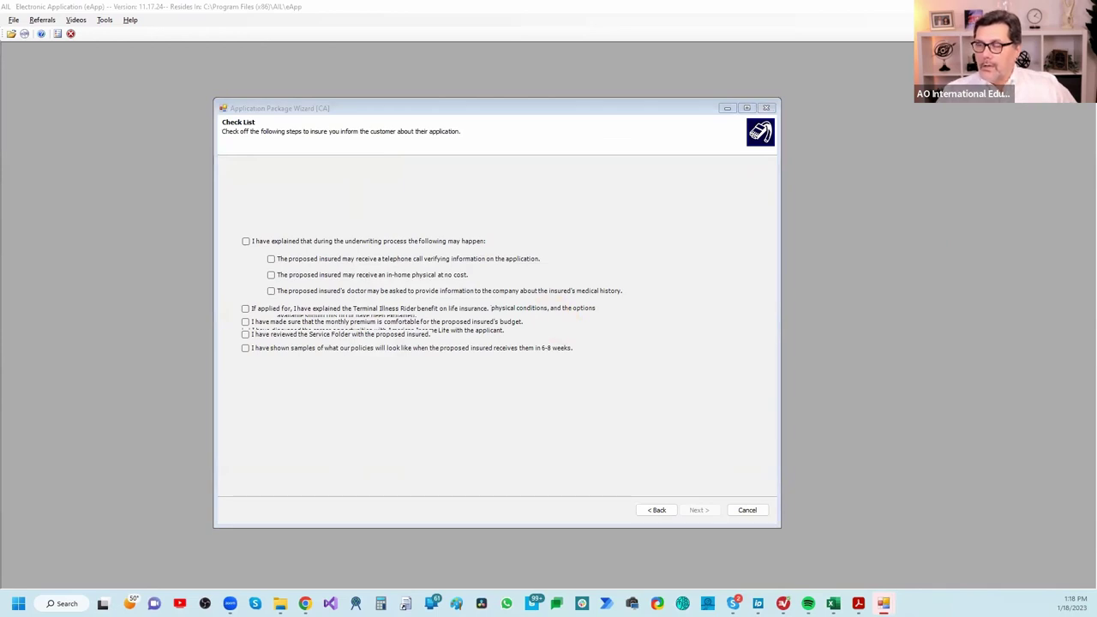
pyautogui.click(336, 10)
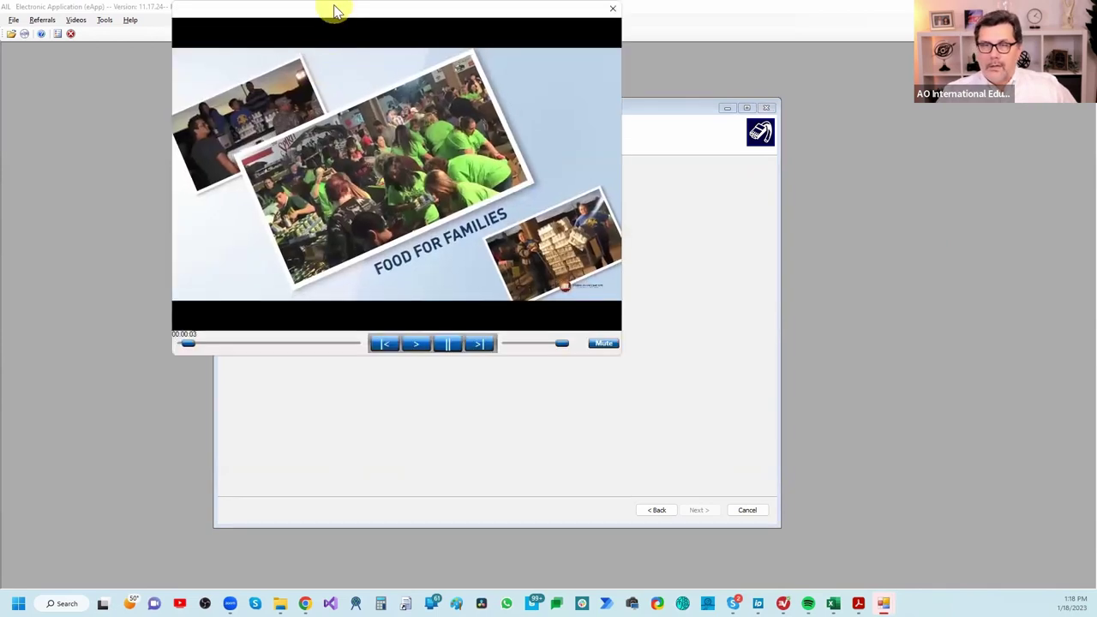
pyautogui.click(389, 13)
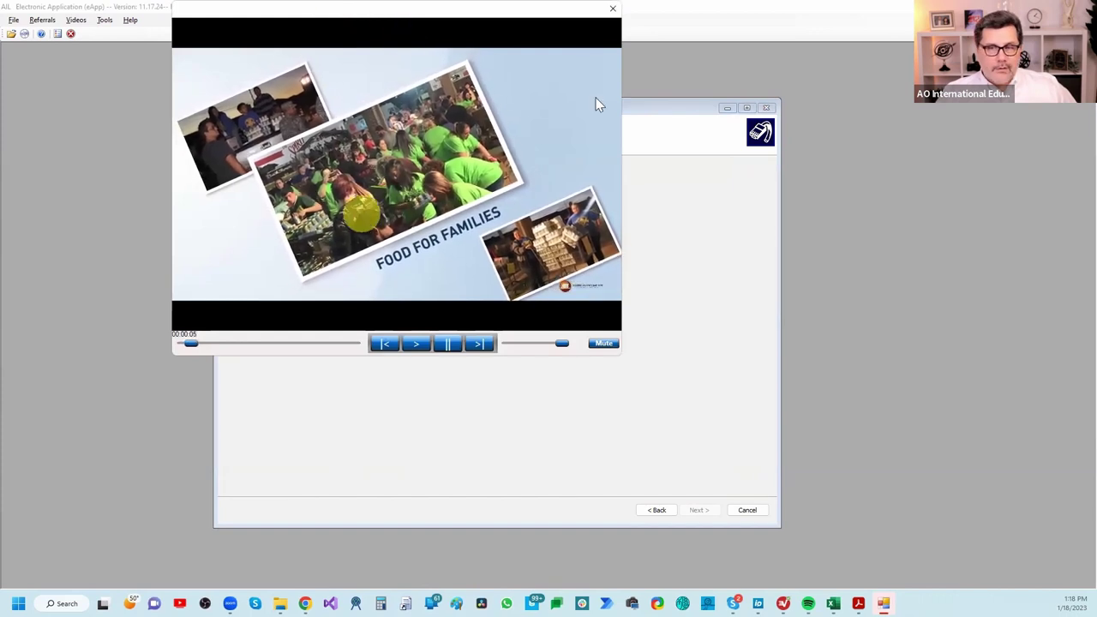
pyautogui.click(600, 38)
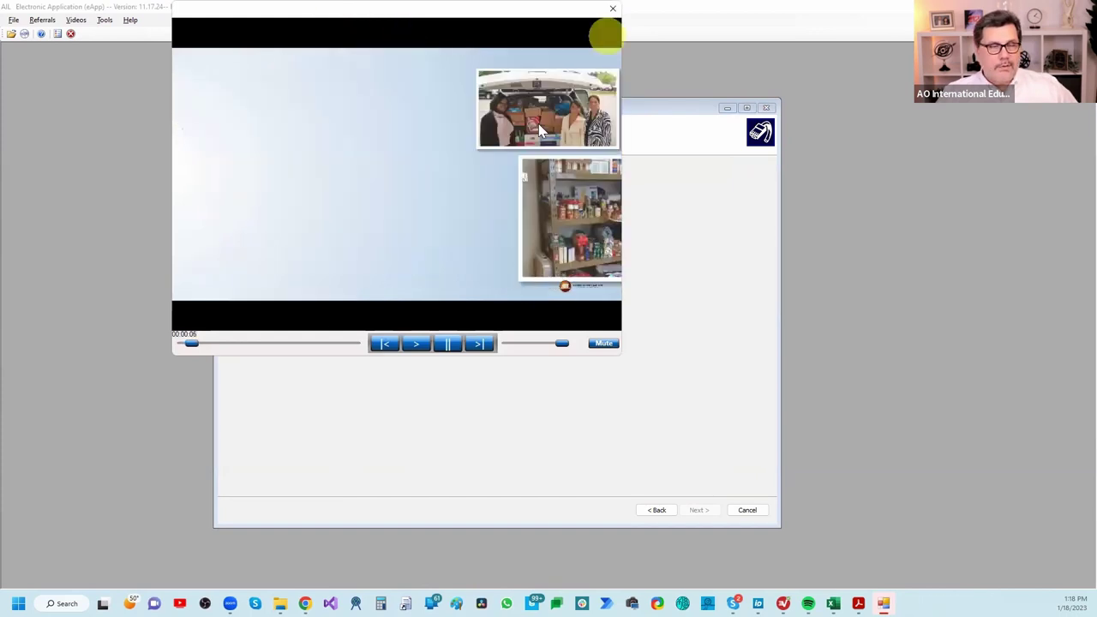
pyautogui.click(322, 326)
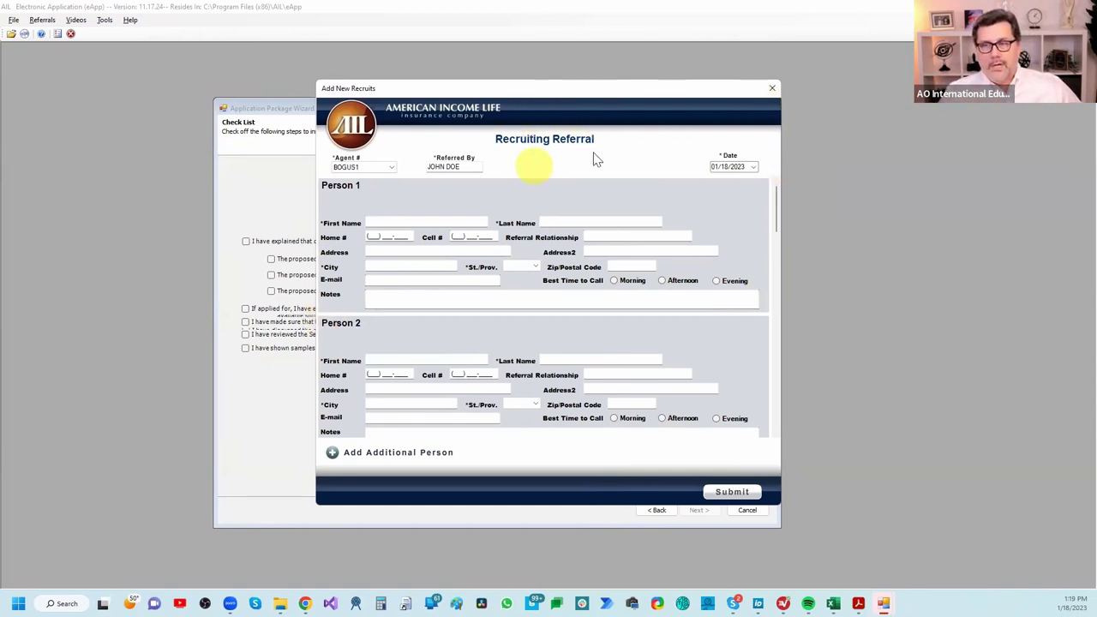
# Close the Add New Recruits referral form without submitting any referrals.
pyautogui.click(772, 89)
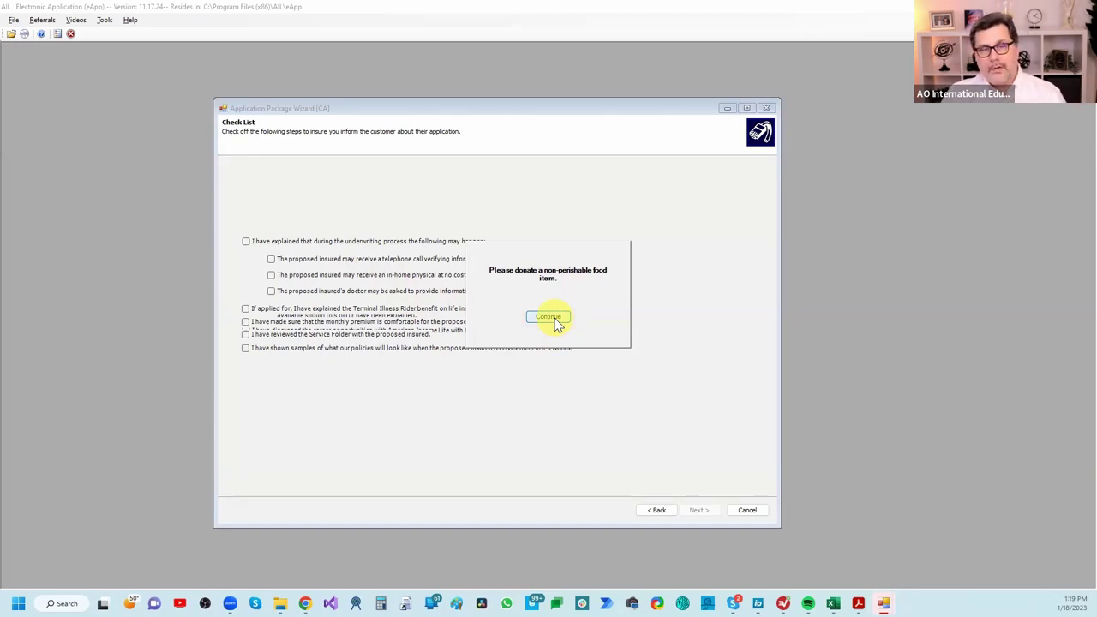
# Dismiss the food donation reminder and tick the Check List boxes, from underwriting explained through policy samples shown.
pyautogui.click(553, 321)
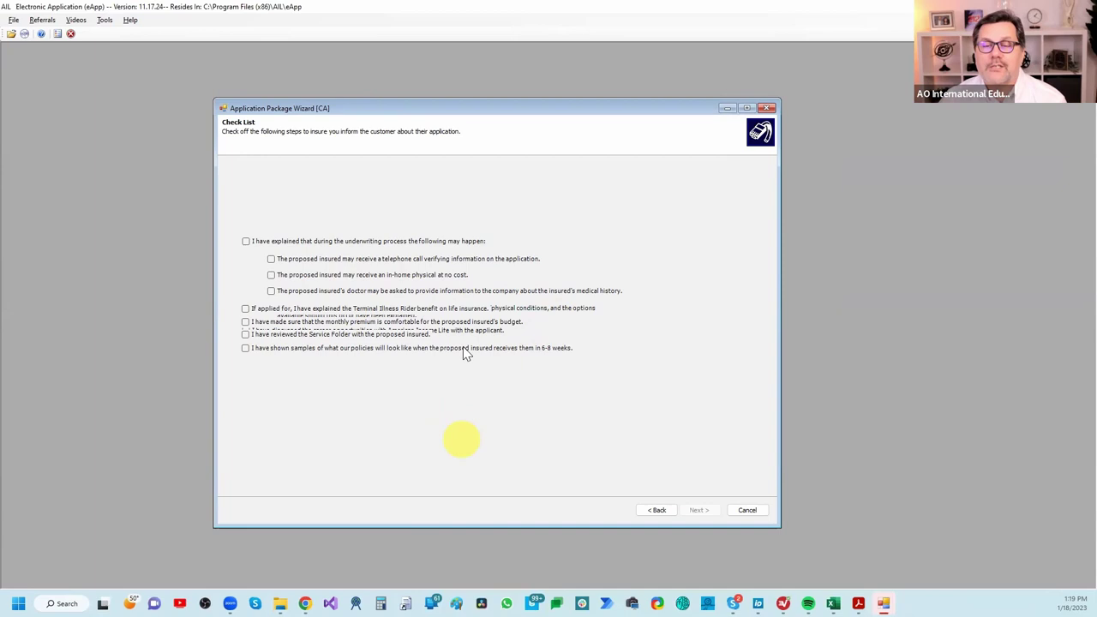
pyautogui.click(246, 242)
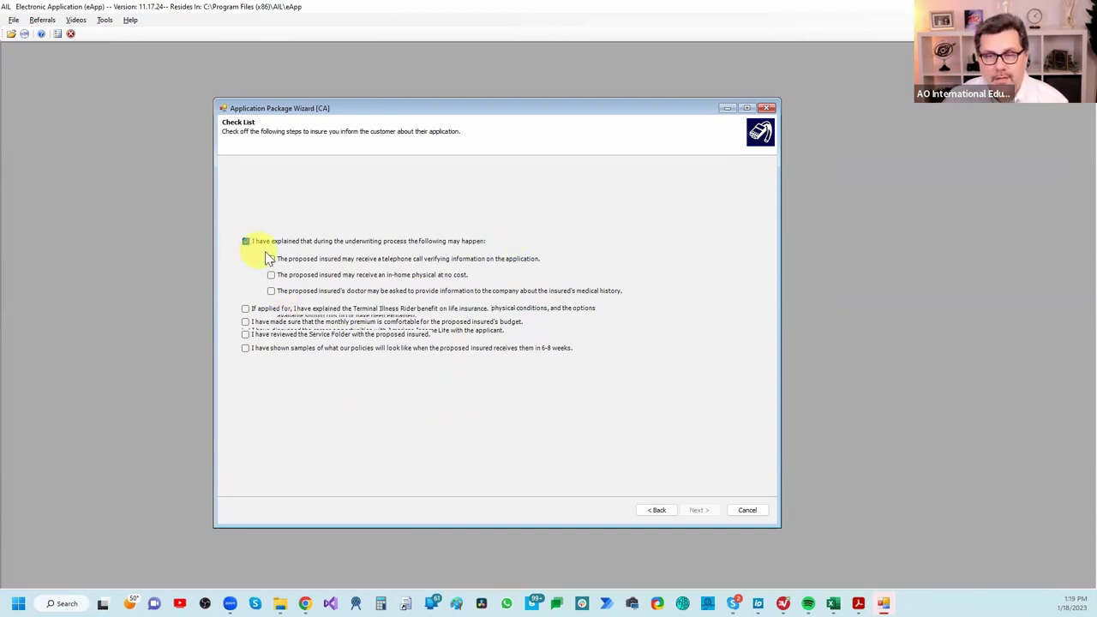
pyautogui.click(271, 259)
pyautogui.click(271, 290)
pyautogui.click(245, 308)
pyautogui.click(246, 321)
pyautogui.click(246, 334)
pyautogui.click(247, 349)
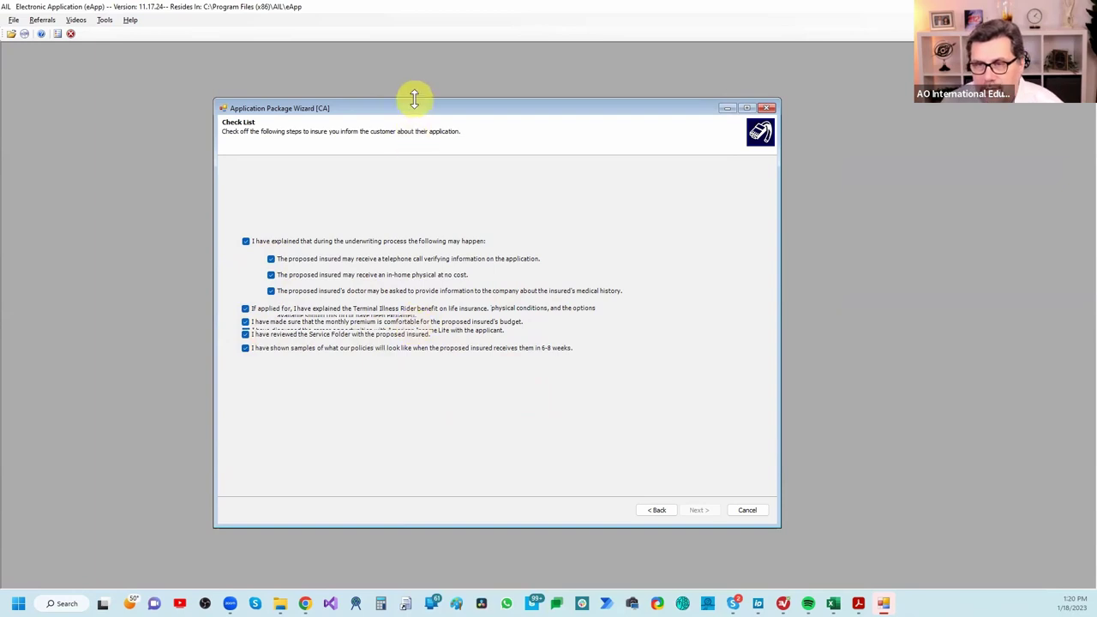
# Enlarge the wizard, confirm the possibility of decline was explained, and advance to Packaging Applications for Transmission.
pyautogui.moveTo(414, 98); pyautogui.dragTo(414, 58)
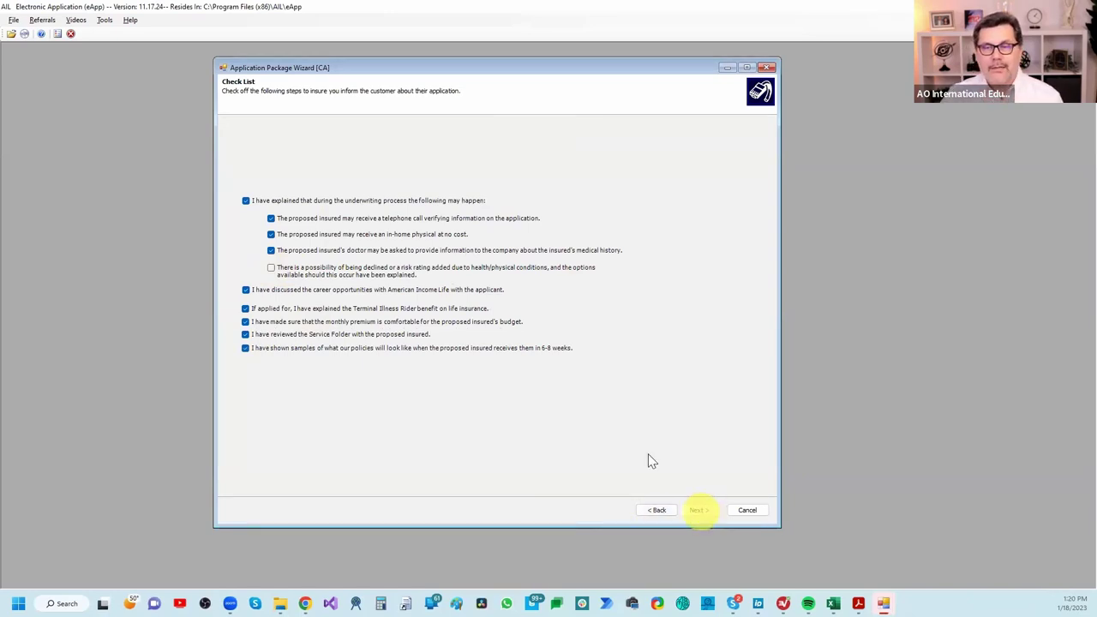
pyautogui.click(270, 267)
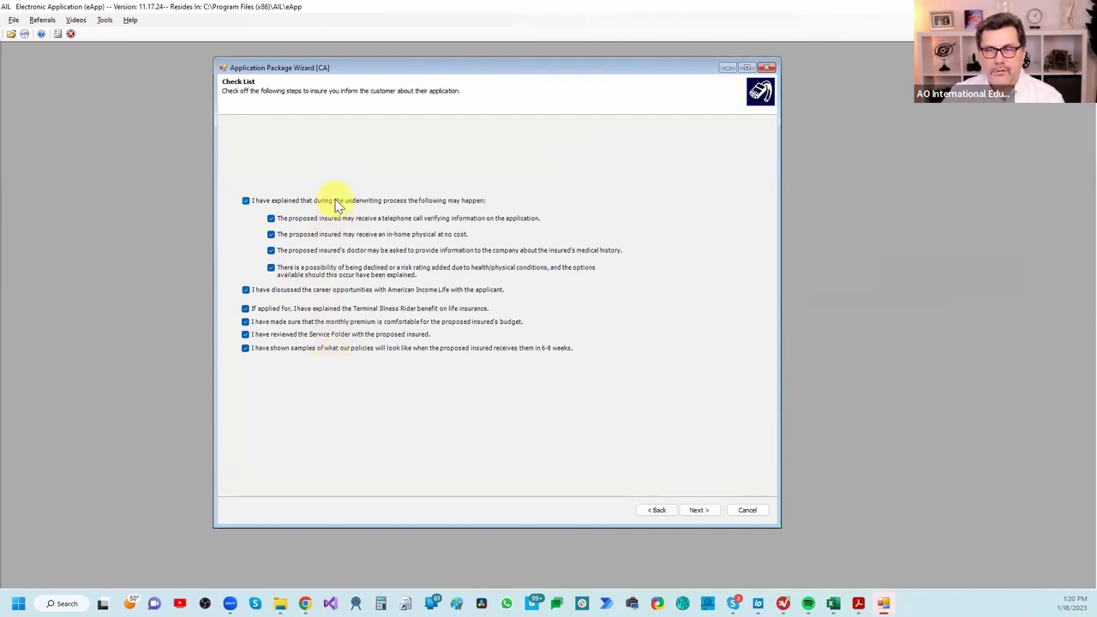
pyautogui.click(699, 510)
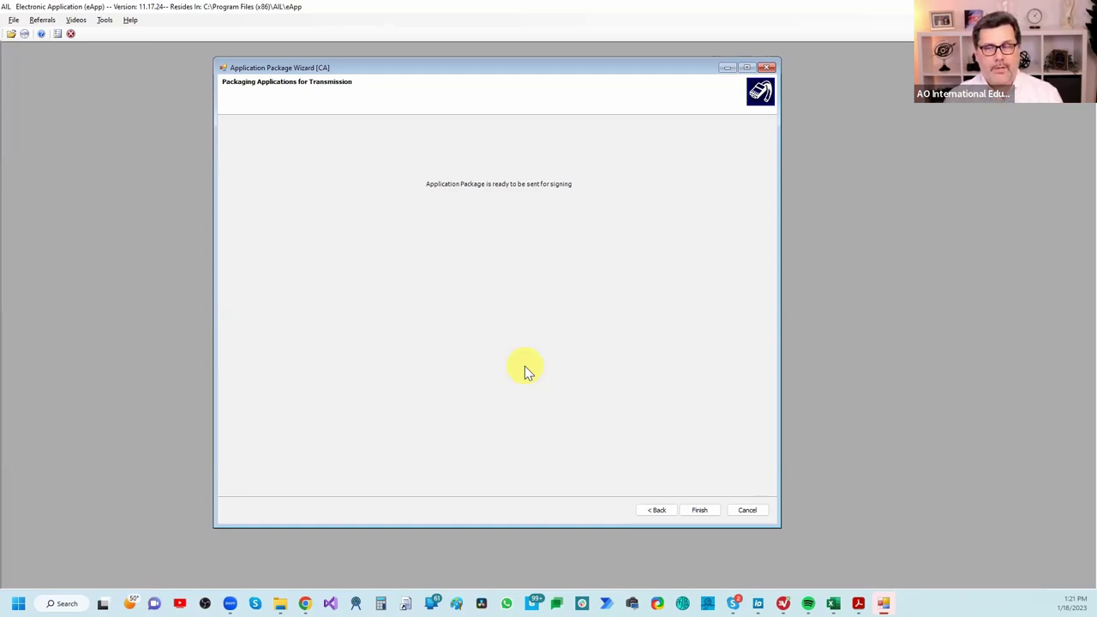
# Finish the Application Package Wizard so the ready package is sent for signing.
pyautogui.click(701, 510)
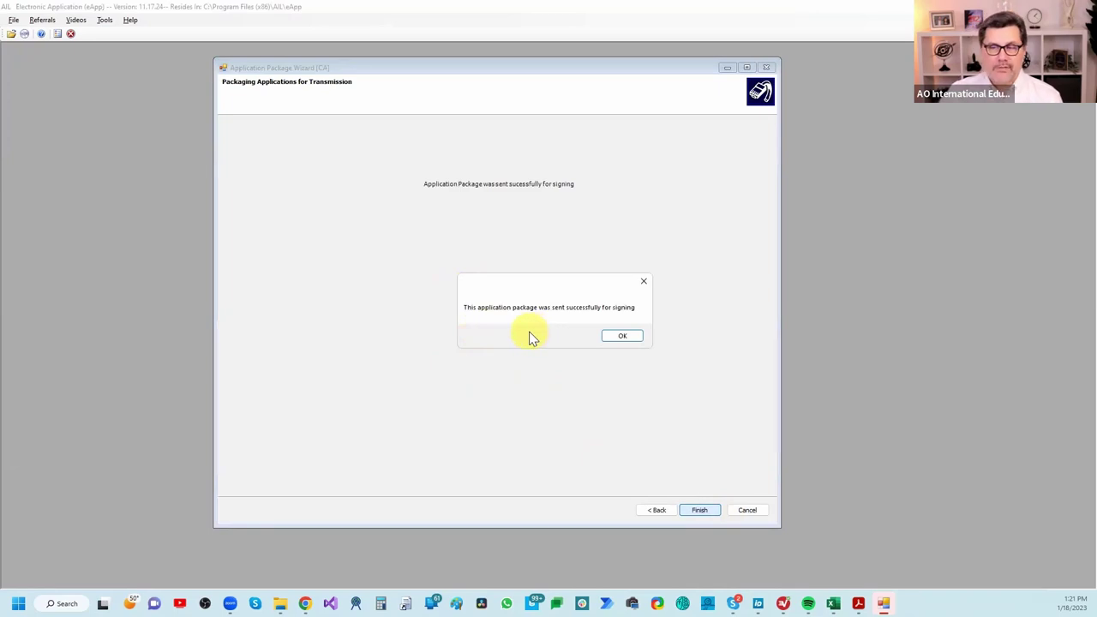
# Dismiss the sent-successfully confirmation and close the Application Package Wizard.
pyautogui.click(619, 336)
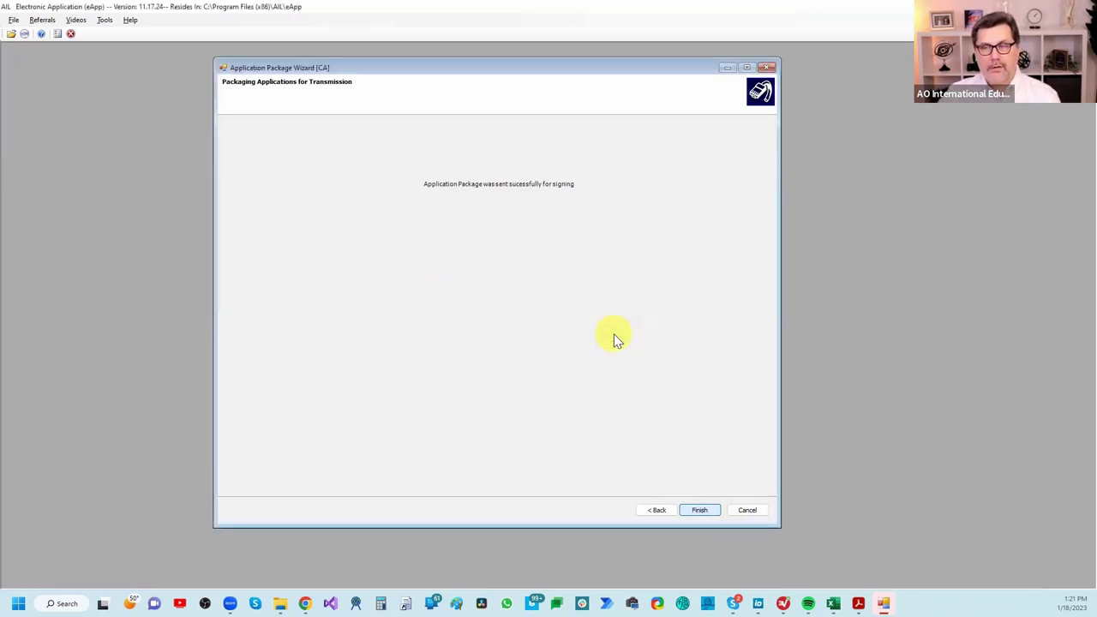
pyautogui.click(718, 510)
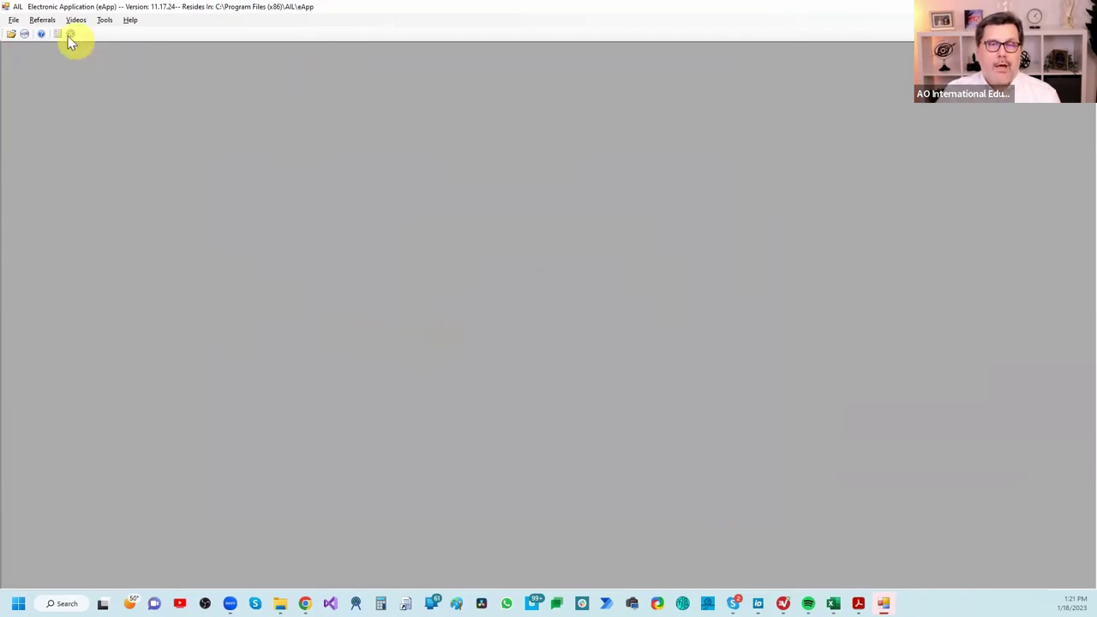
# Reopen the Application Package Wizard from the File menu to list the 1/18/2023 package.
pyautogui.click(16, 20)
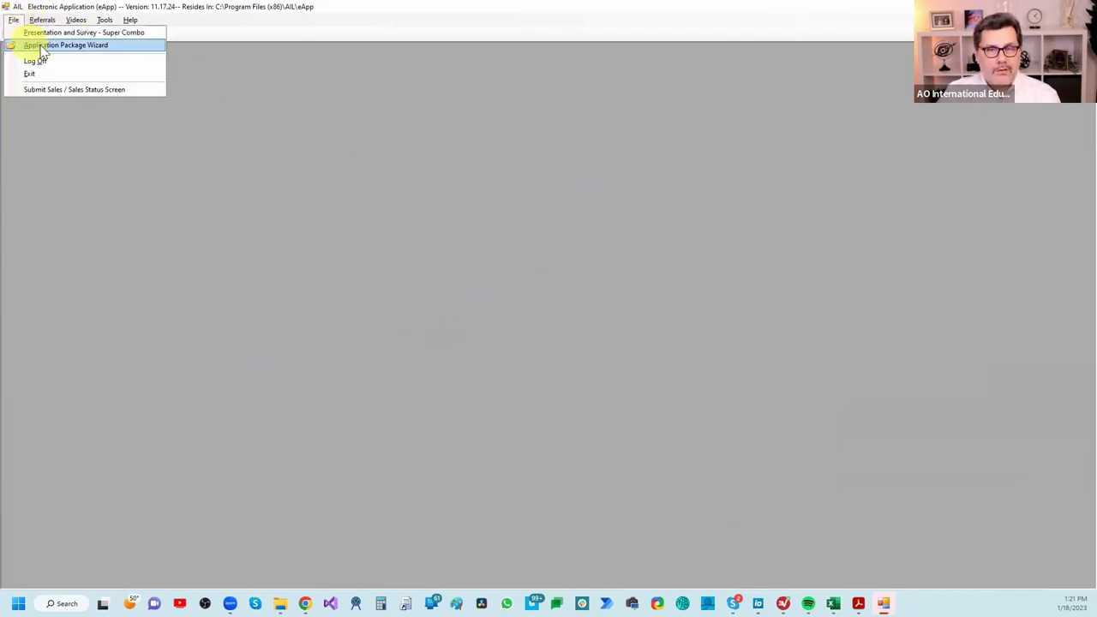
pyautogui.click(40, 47)
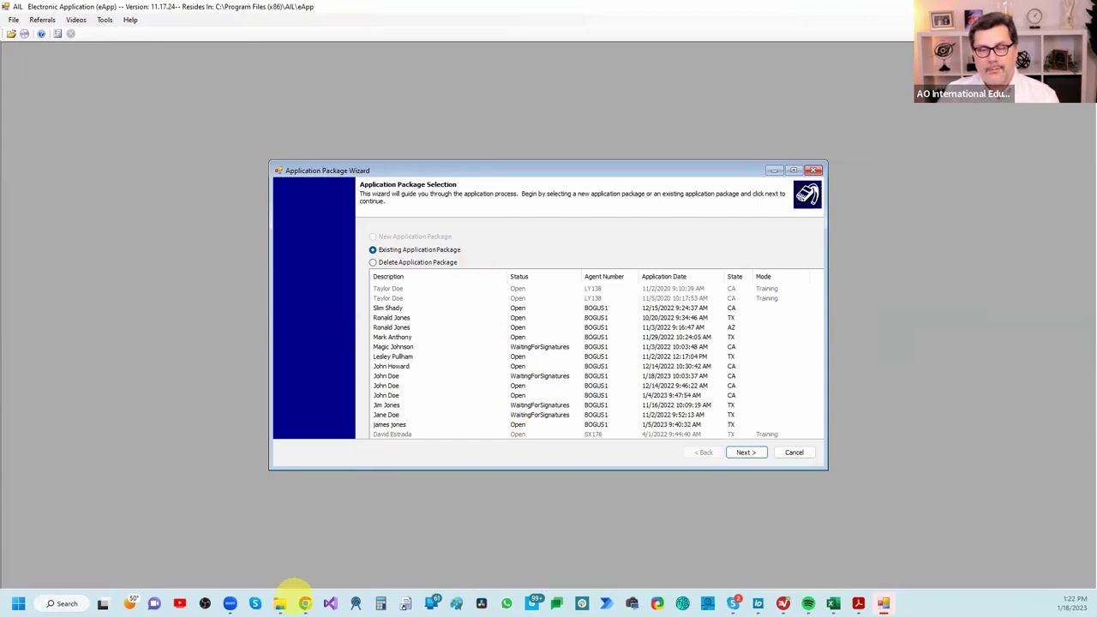
pyautogui.click(304, 603)
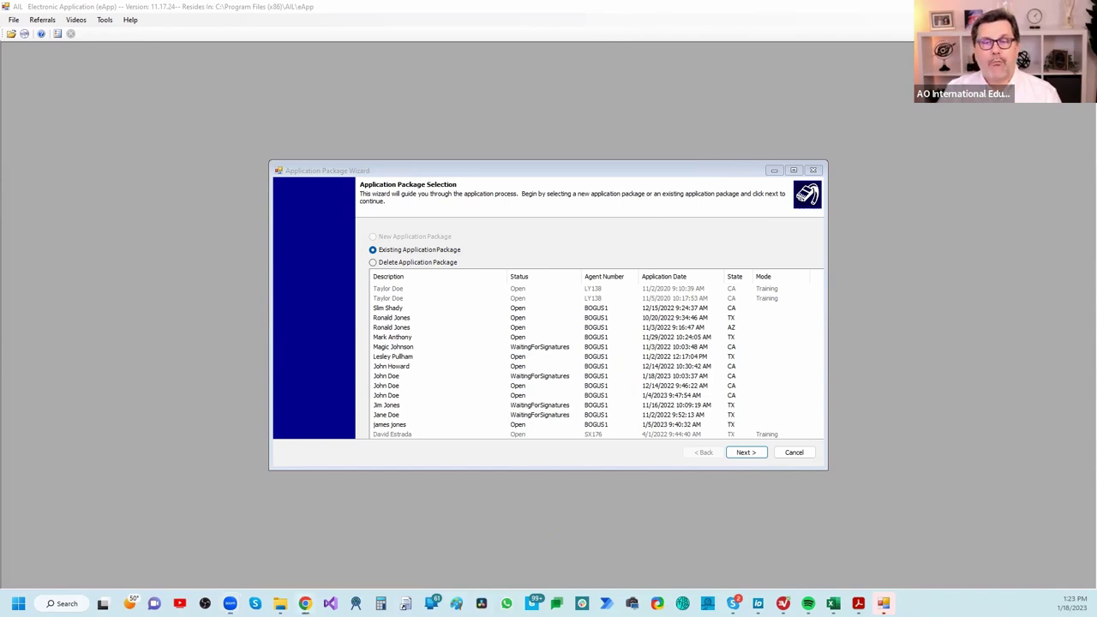
# Review the DocuSign e-mail draft, close the wizard, and open the Submit Sales / Sales Status screen.
pyautogui.click(305, 603)
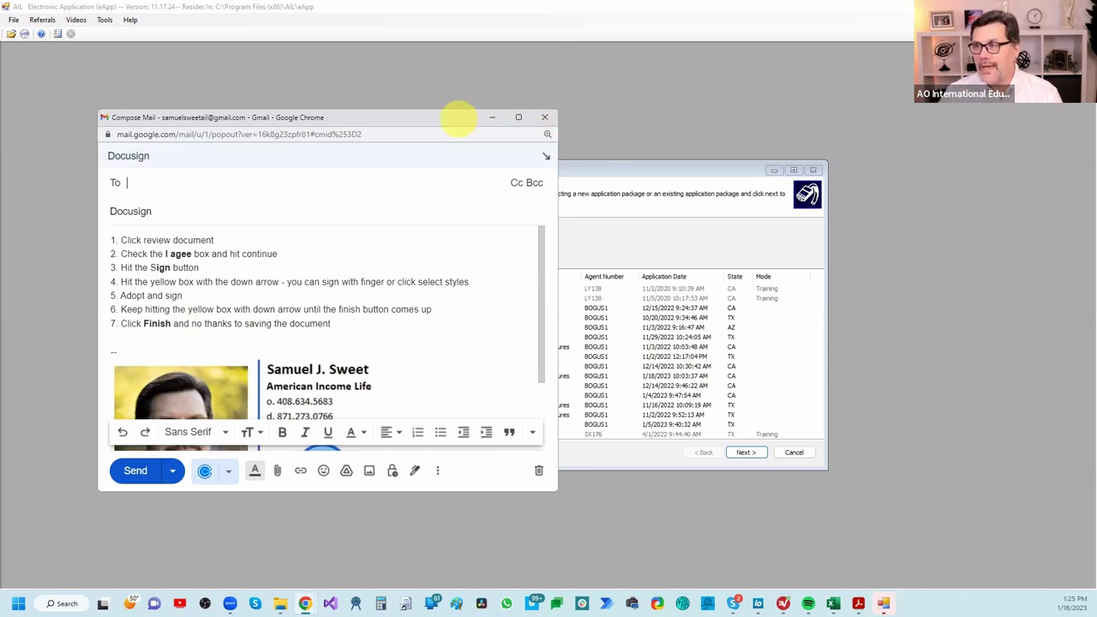
pyautogui.click(492, 116)
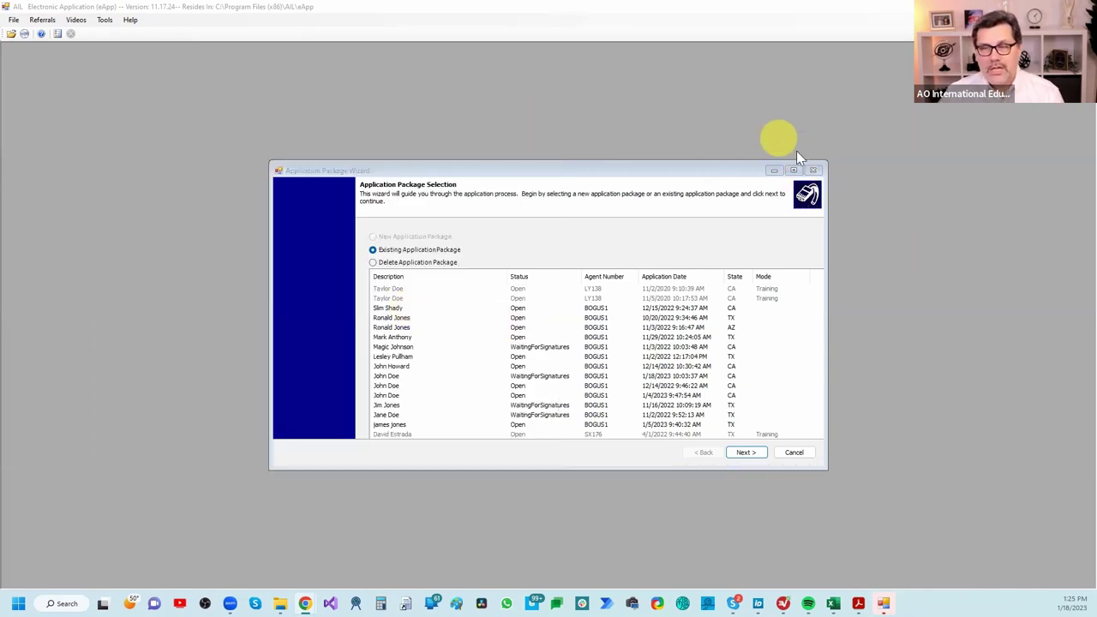
pyautogui.click(812, 169)
pyautogui.click(13, 21)
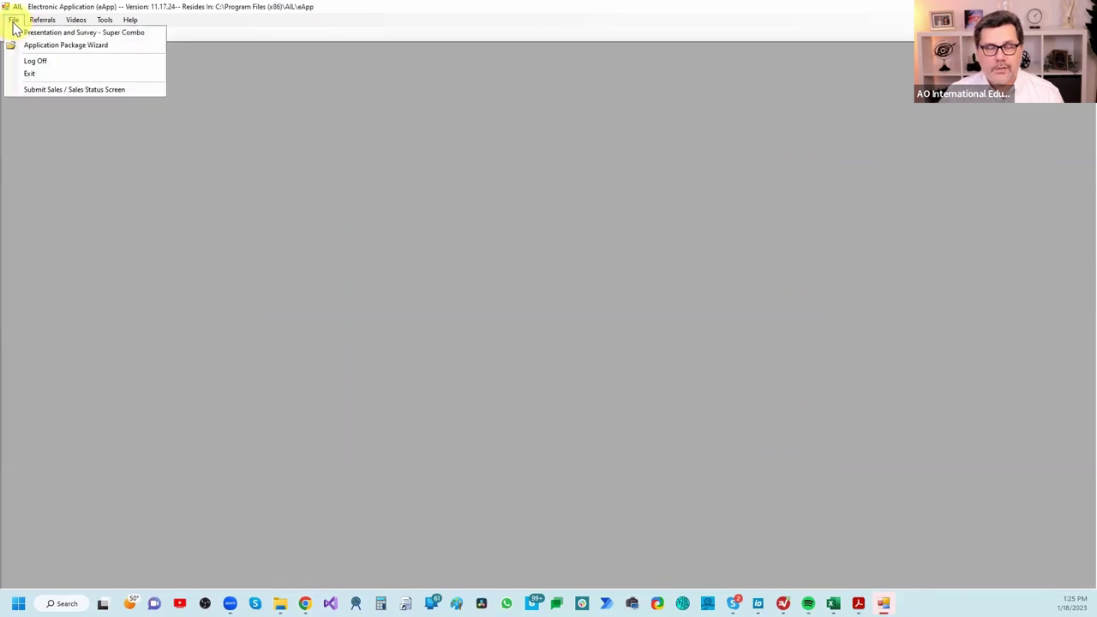
pyautogui.click(36, 90)
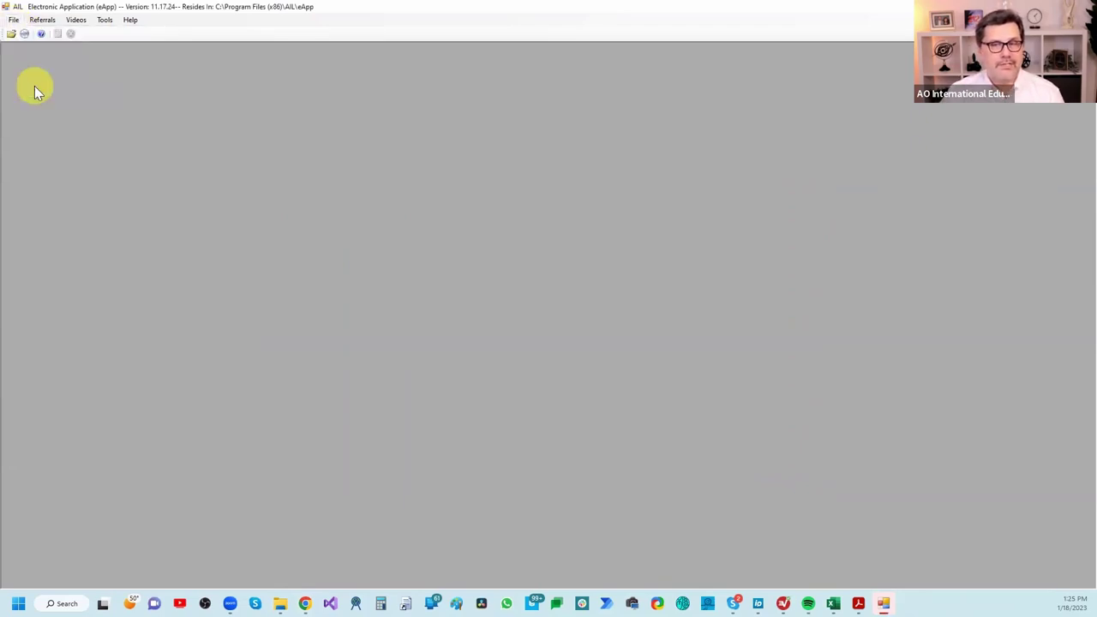